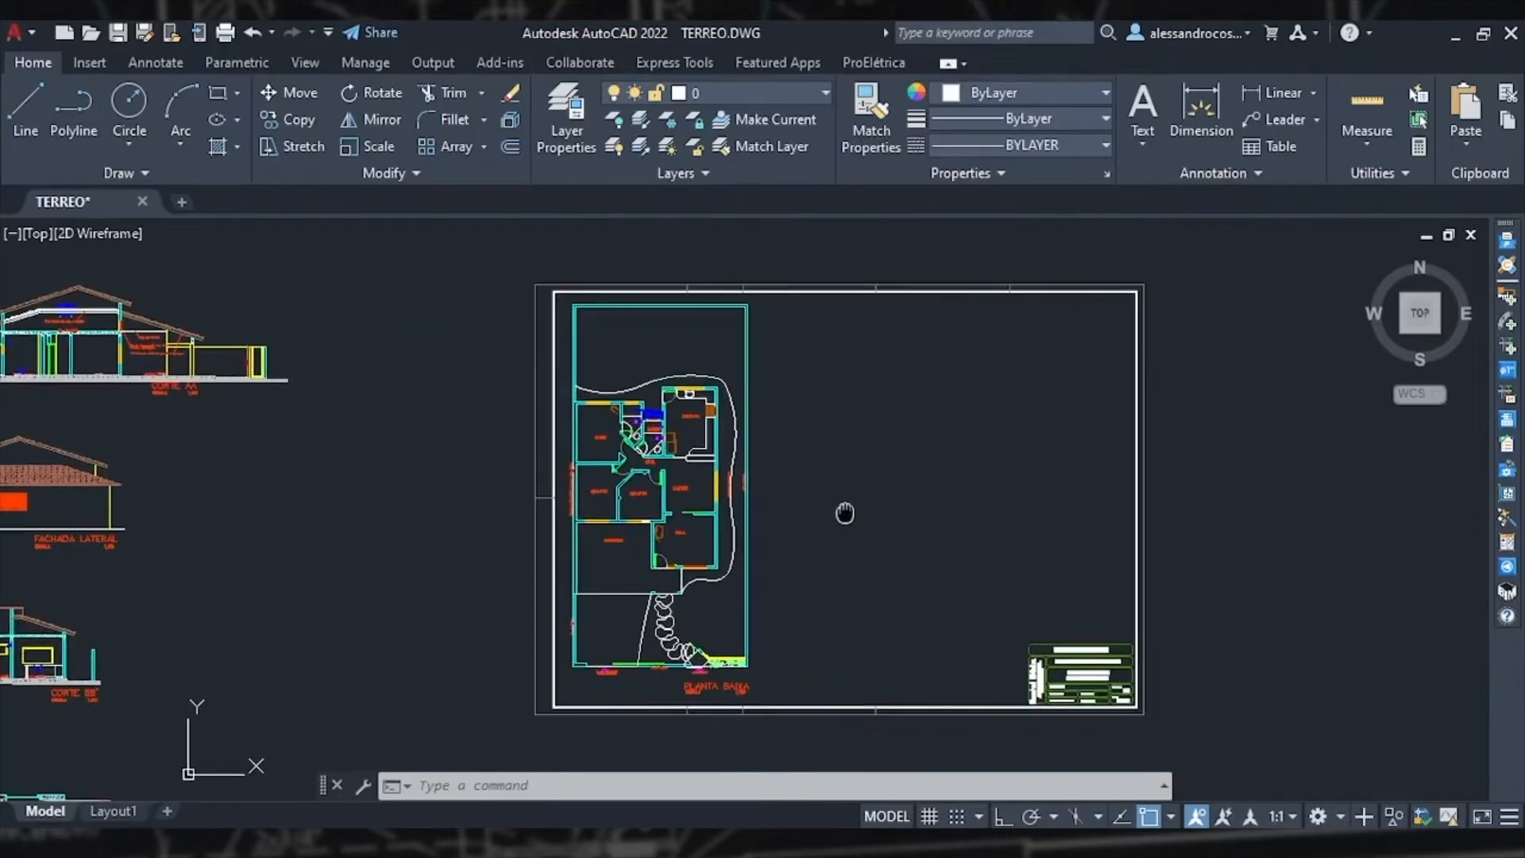
Step: Survey the ground-floor plan, zooming in on the suite, bathroom and kitchen area
{"action": "scroll", "coordinate": [751, 506], "scroll_direction": "up", "scroll_amount": 5}
{"action": "scroll", "coordinate": [751, 506], "scroll_direction": "down", "scroll_amount": 2}
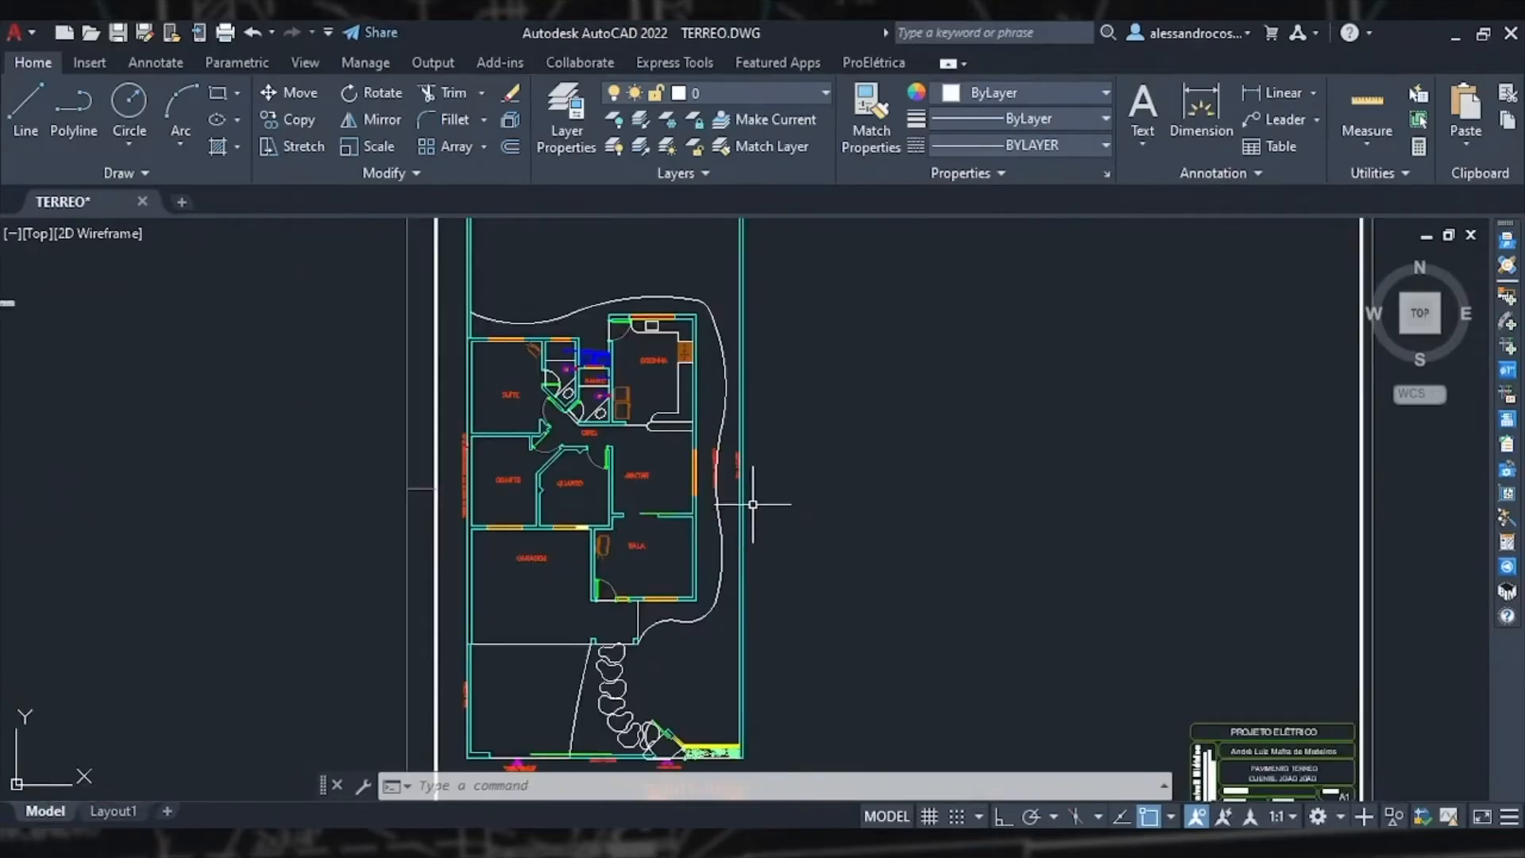
{"action": "scroll", "coordinate": [751, 505], "scroll_direction": "down", "scroll_amount": 2}
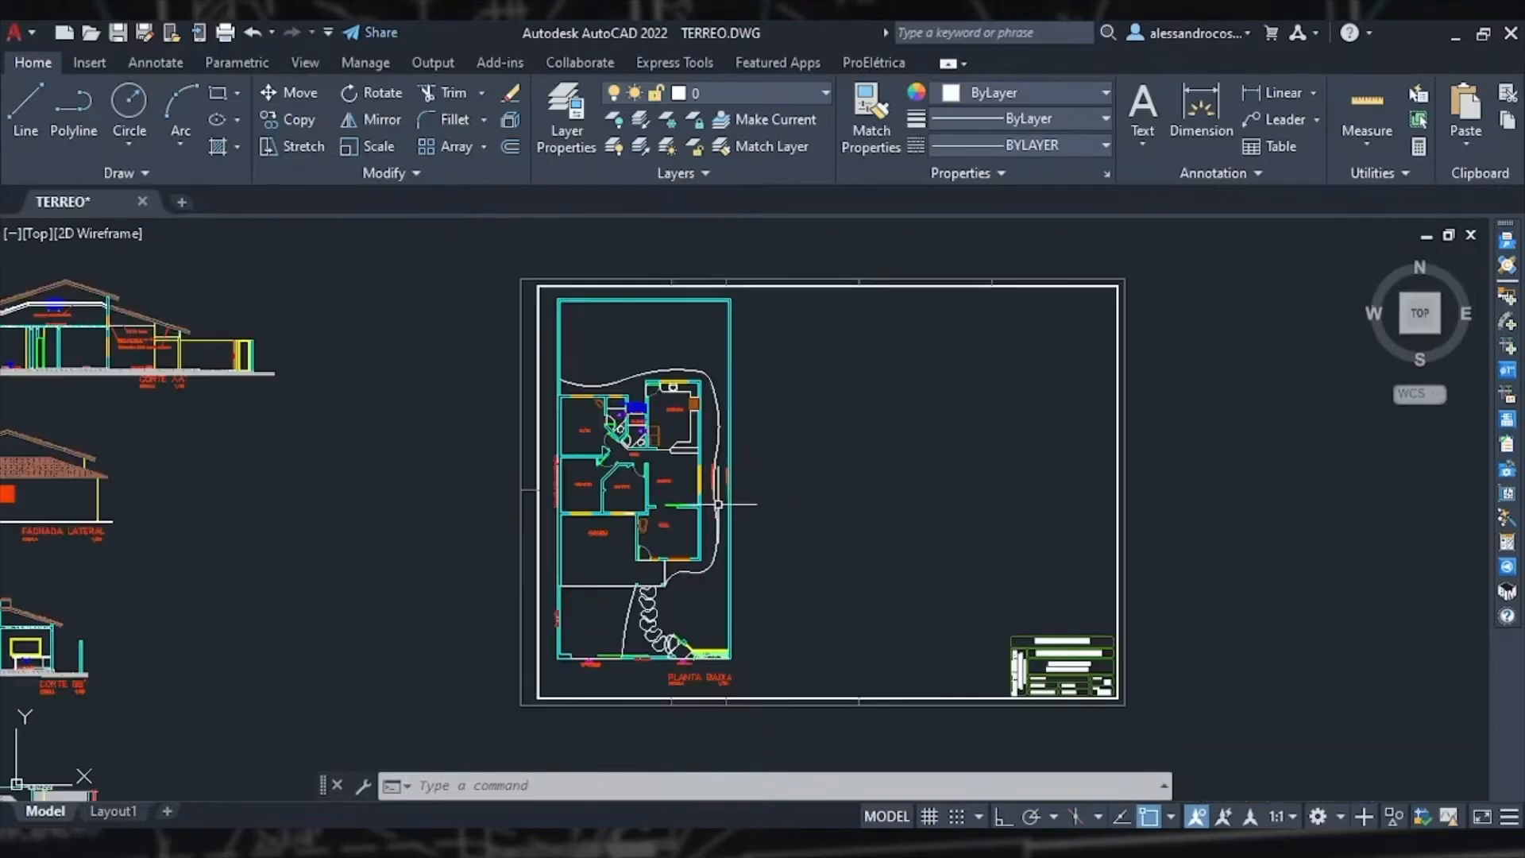
{"action": "mouse_move", "coordinate": [540, 568]}
{"action": "middle_mouse_down"}
{"action": "mouse_move", "coordinate": [783, 537]}
{"action": "mouse_move", "coordinate": [410, 591]}
{"action": "middle_mouse_up"}
{"action": "scroll", "coordinate": [658, 548], "scroll_direction": "up", "scroll_amount": 2}
{"action": "mouse_move", "coordinate": [680, 527]}
{"action": "middle_mouse_down"}
{"action": "mouse_move", "coordinate": [732, 545]}
{"action": "mouse_move", "coordinate": [687, 547]}
{"action": "middle_mouse_up"}
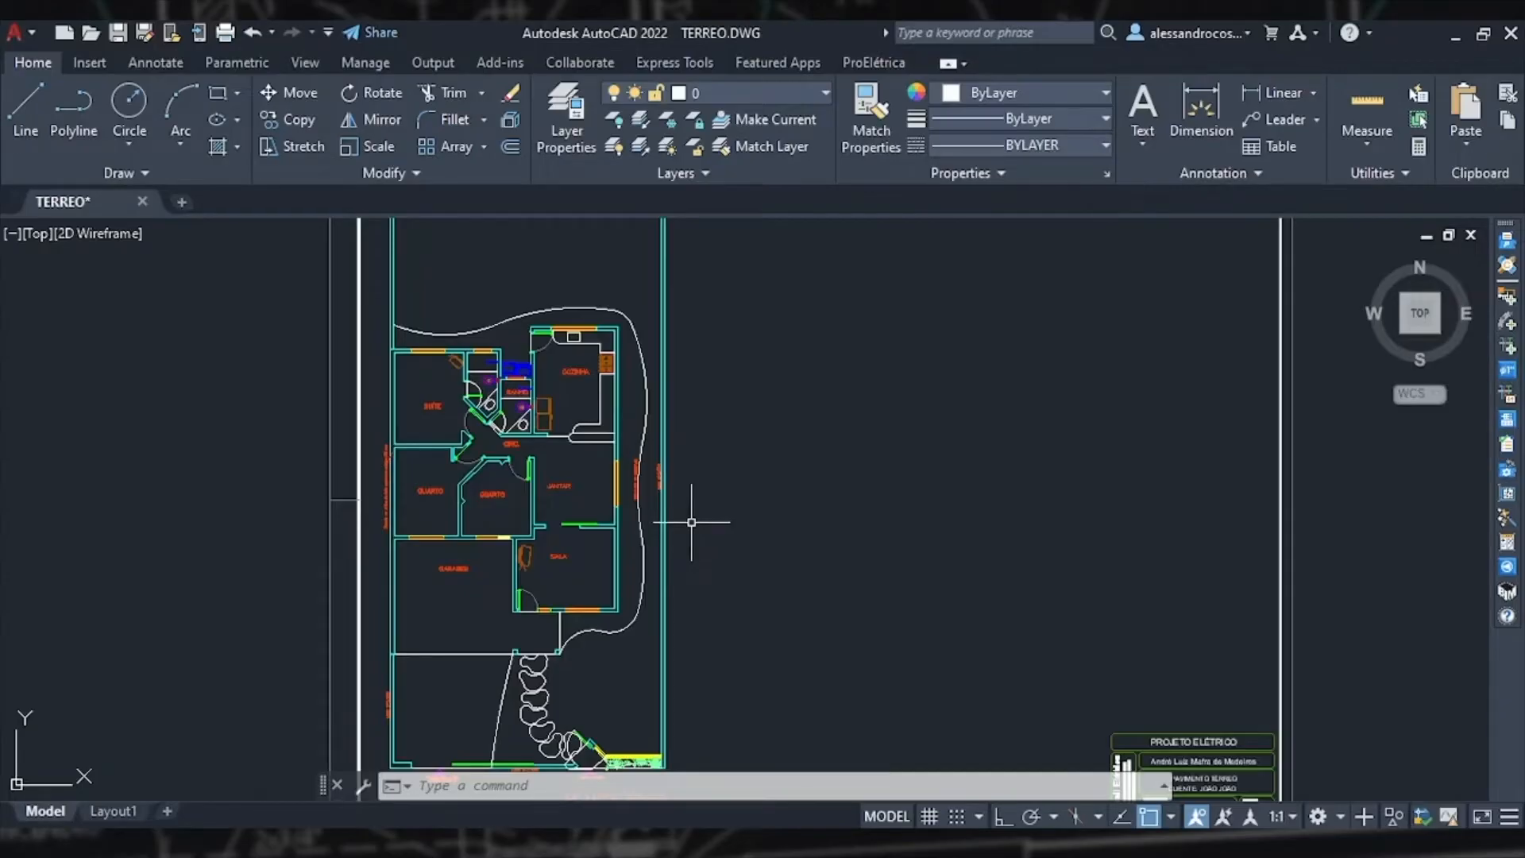
{"action": "scroll", "coordinate": [427, 407], "scroll_direction": "up", "scroll_amount": 6}
{"action": "scroll", "coordinate": [456, 407], "scroll_direction": "up", "scroll_amount": 2}
{"action": "mouse_move", "coordinate": [458, 408]}
{"action": "middle_mouse_down"}
{"action": "mouse_move", "coordinate": [759, 544]}
{"action": "mouse_move", "coordinate": [691, 524]}
{"action": "middle_mouse_up"}
{"action": "scroll", "coordinate": [749, 521], "scroll_direction": "down", "scroll_amount": 2}
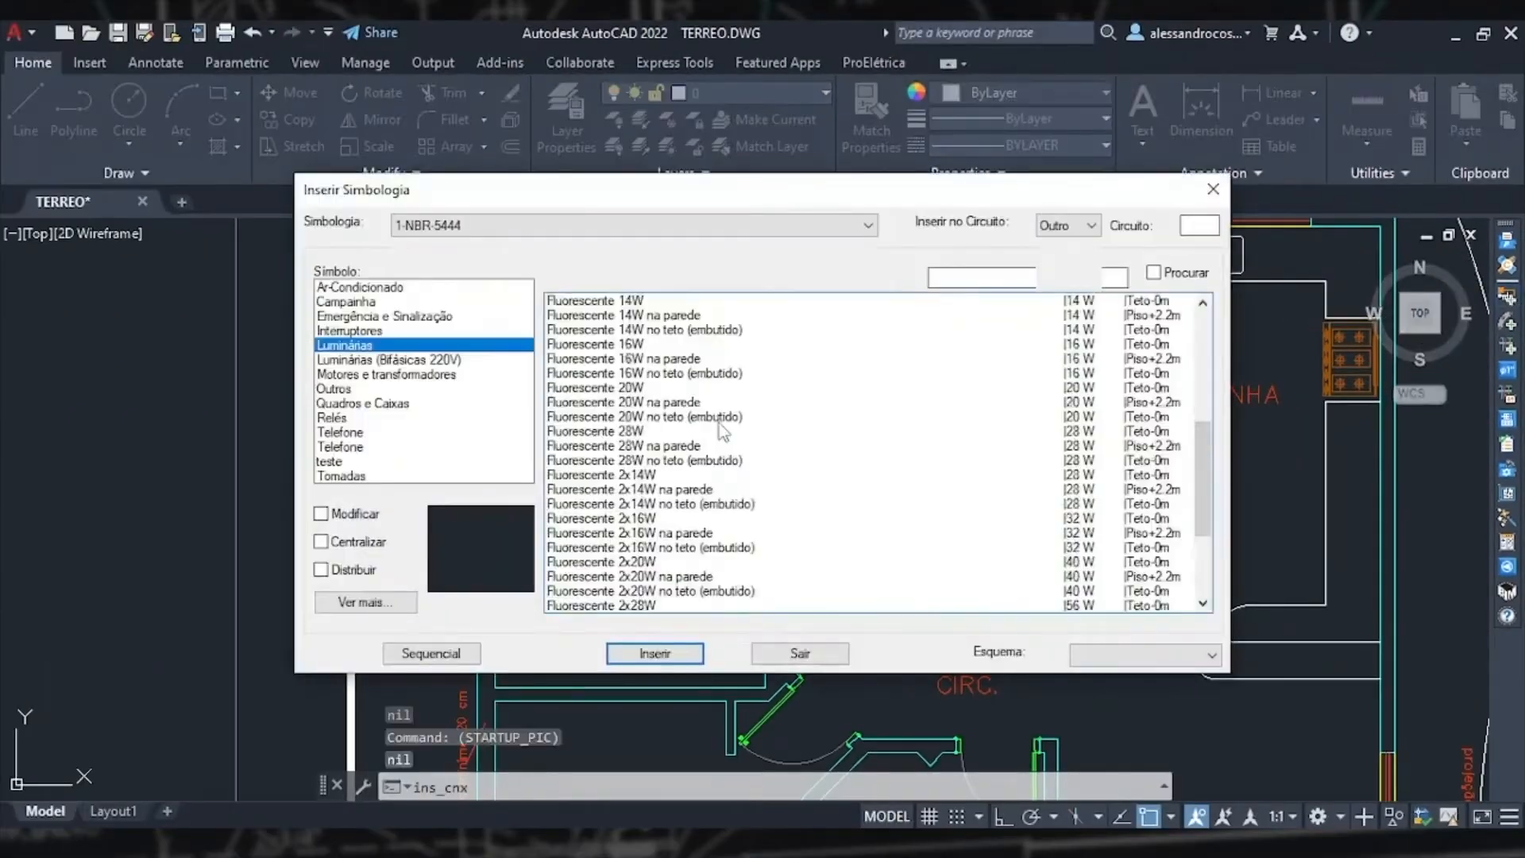
Step: Choose the Incandescente 100W luminaire from the 1-NBR-5444 symbology, enable Centralizar, and start inserting it
{"action": "left_click", "coordinate": [476, 231]}
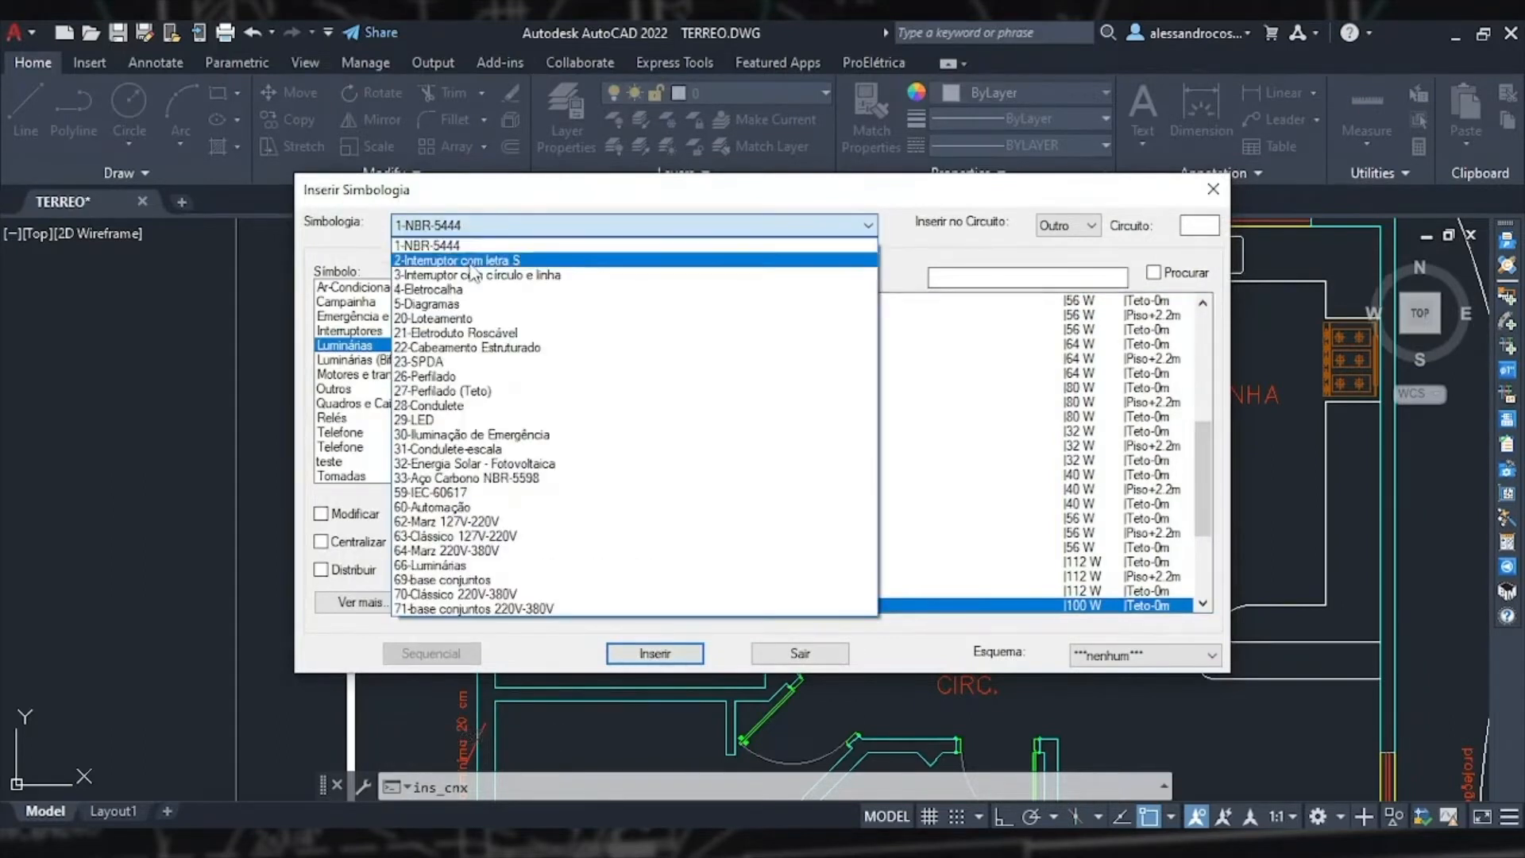
{"action": "left_click", "coordinate": [500, 230]}
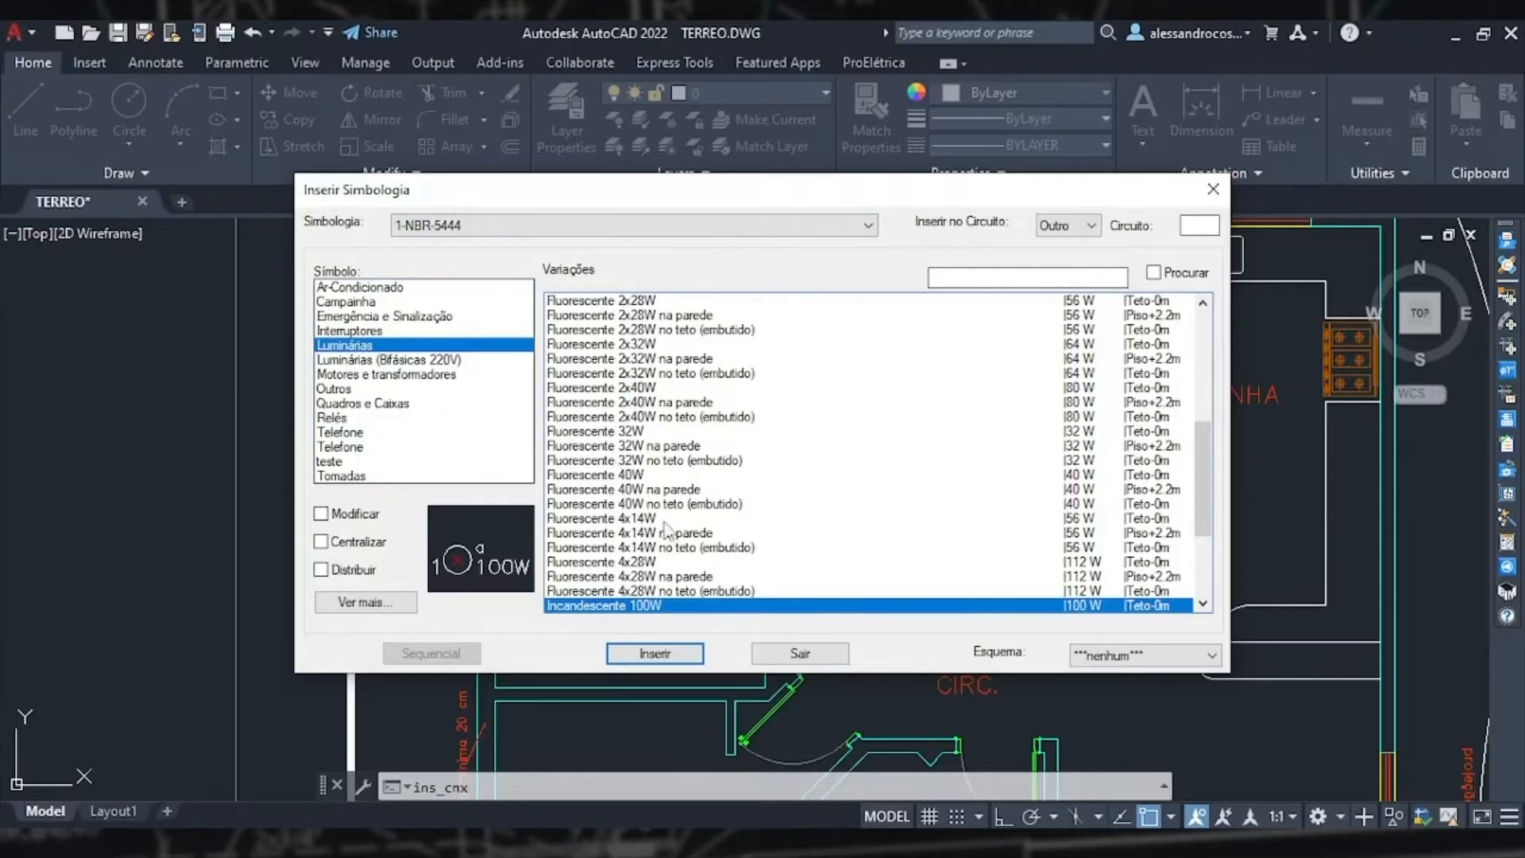
{"action": "scroll", "coordinate": [665, 524], "scroll_direction": "down", "scroll_amount": 3}
{"action": "scroll", "coordinate": [665, 524], "scroll_direction": "up", "scroll_amount": 1}
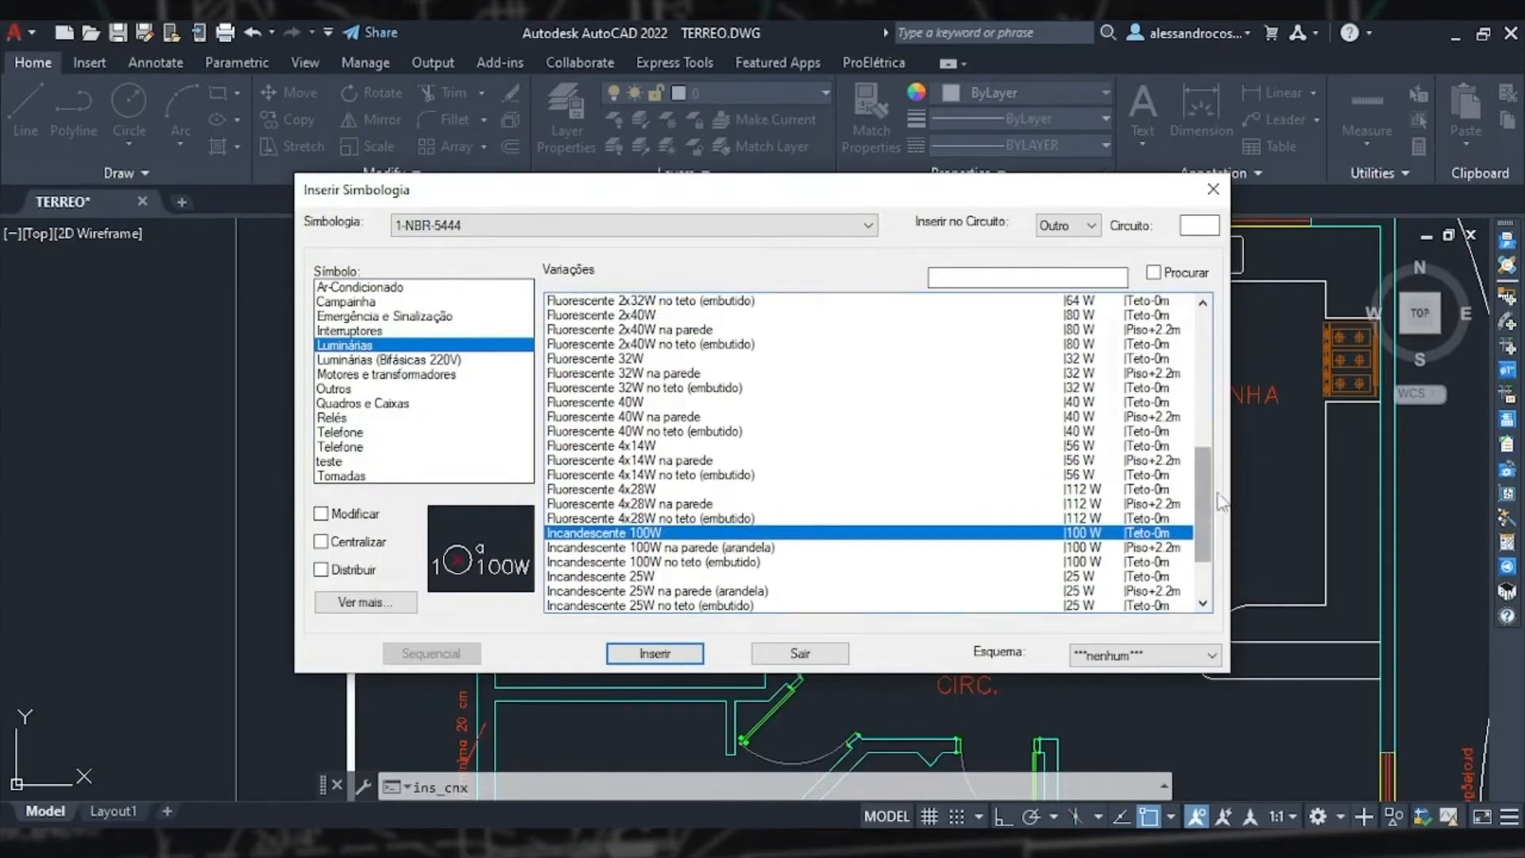
{"action": "scroll", "coordinate": [1196, 428], "scroll_direction": "up", "scroll_amount": 7}
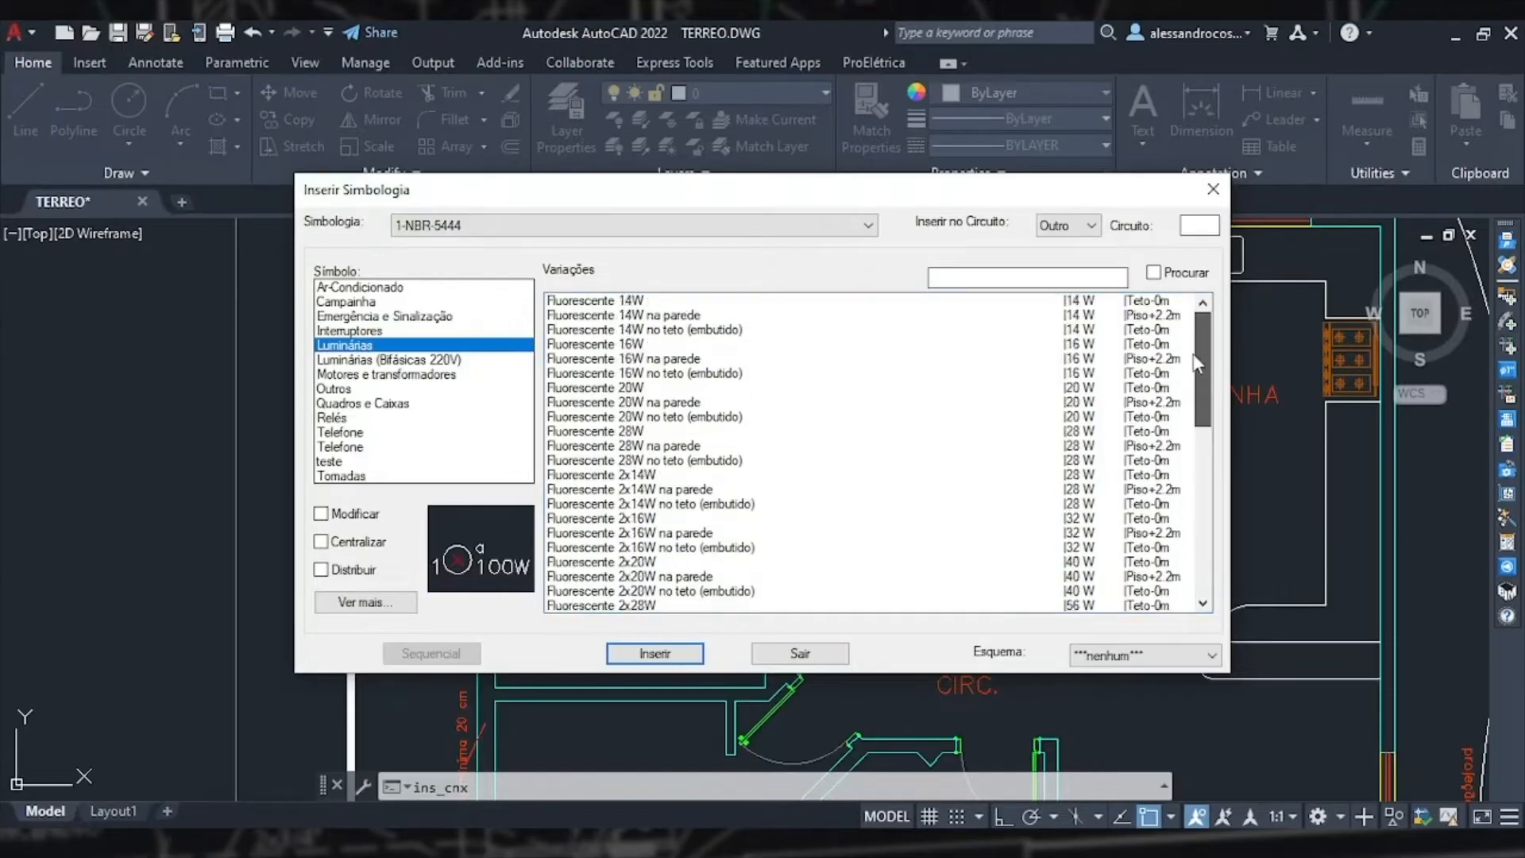
{"action": "left_click_drag", "start_coordinate": [1197, 391], "coordinate": [1200, 571]}
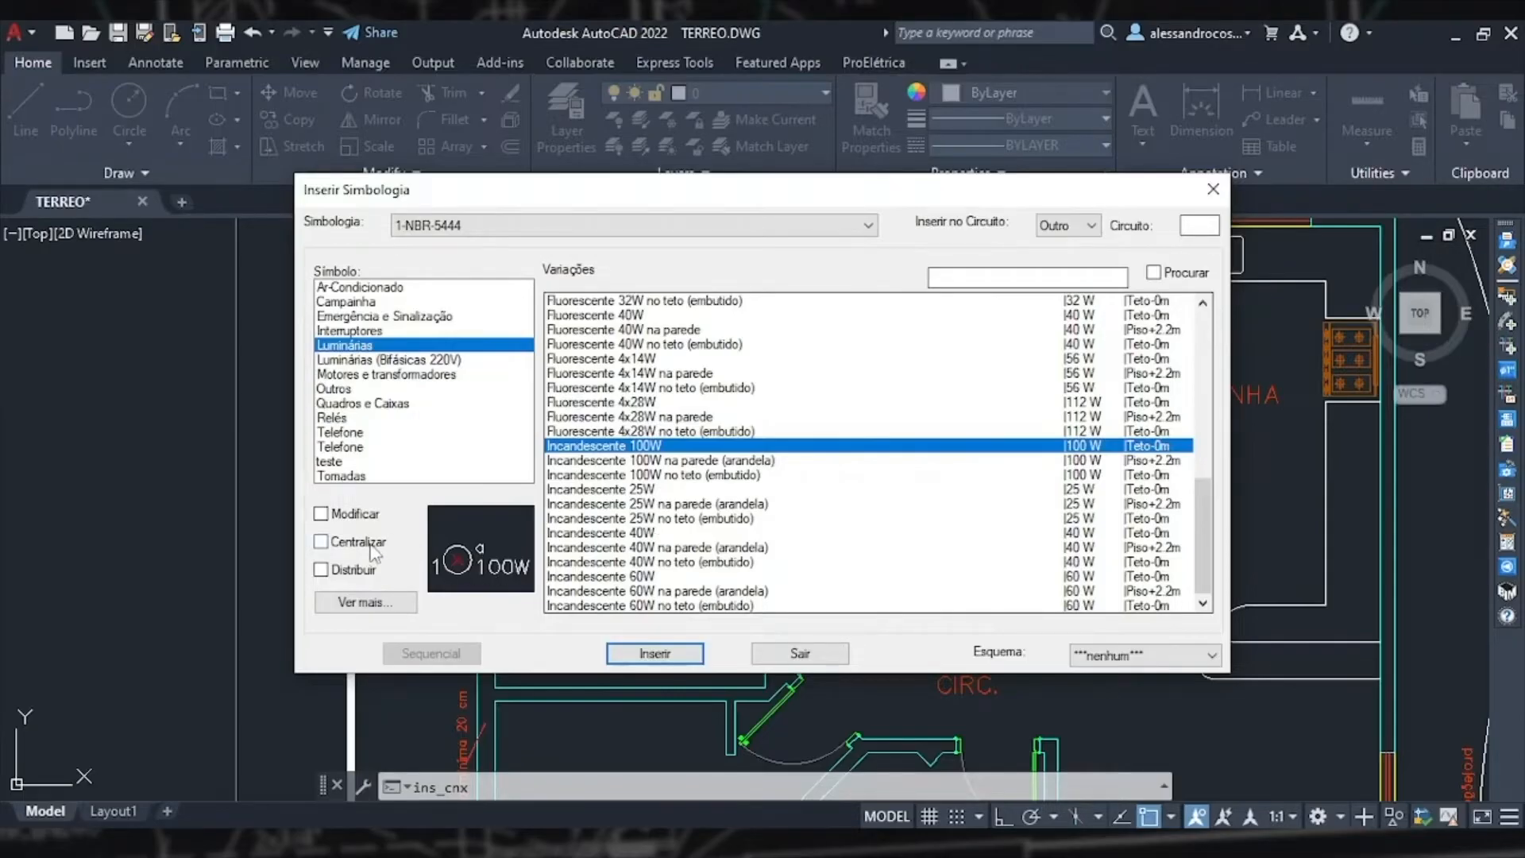
{"action": "left_click", "coordinate": [321, 544]}
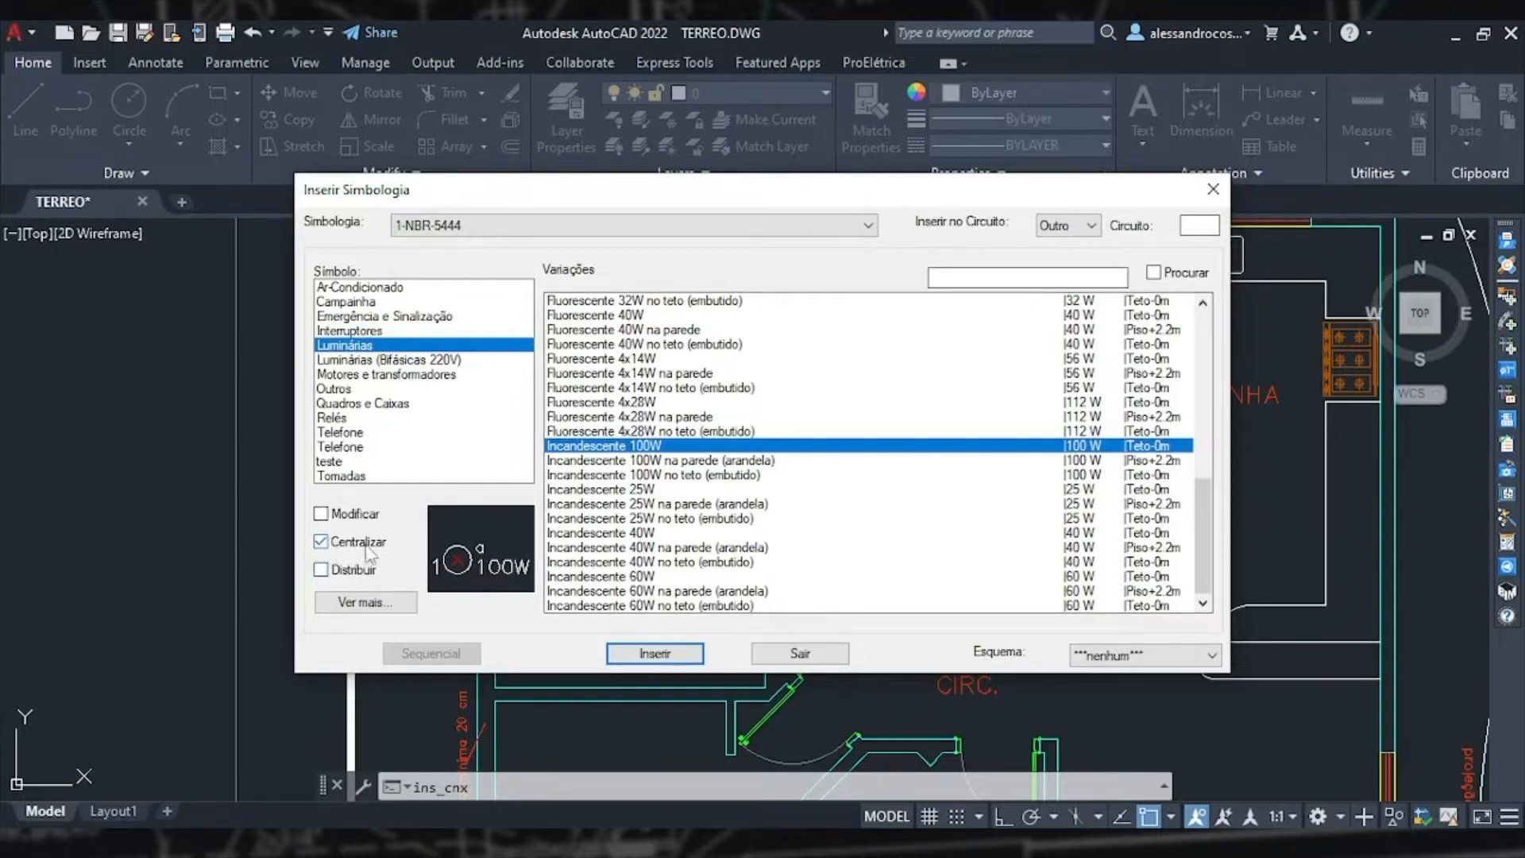
{"action": "left_click", "coordinate": [672, 653]}
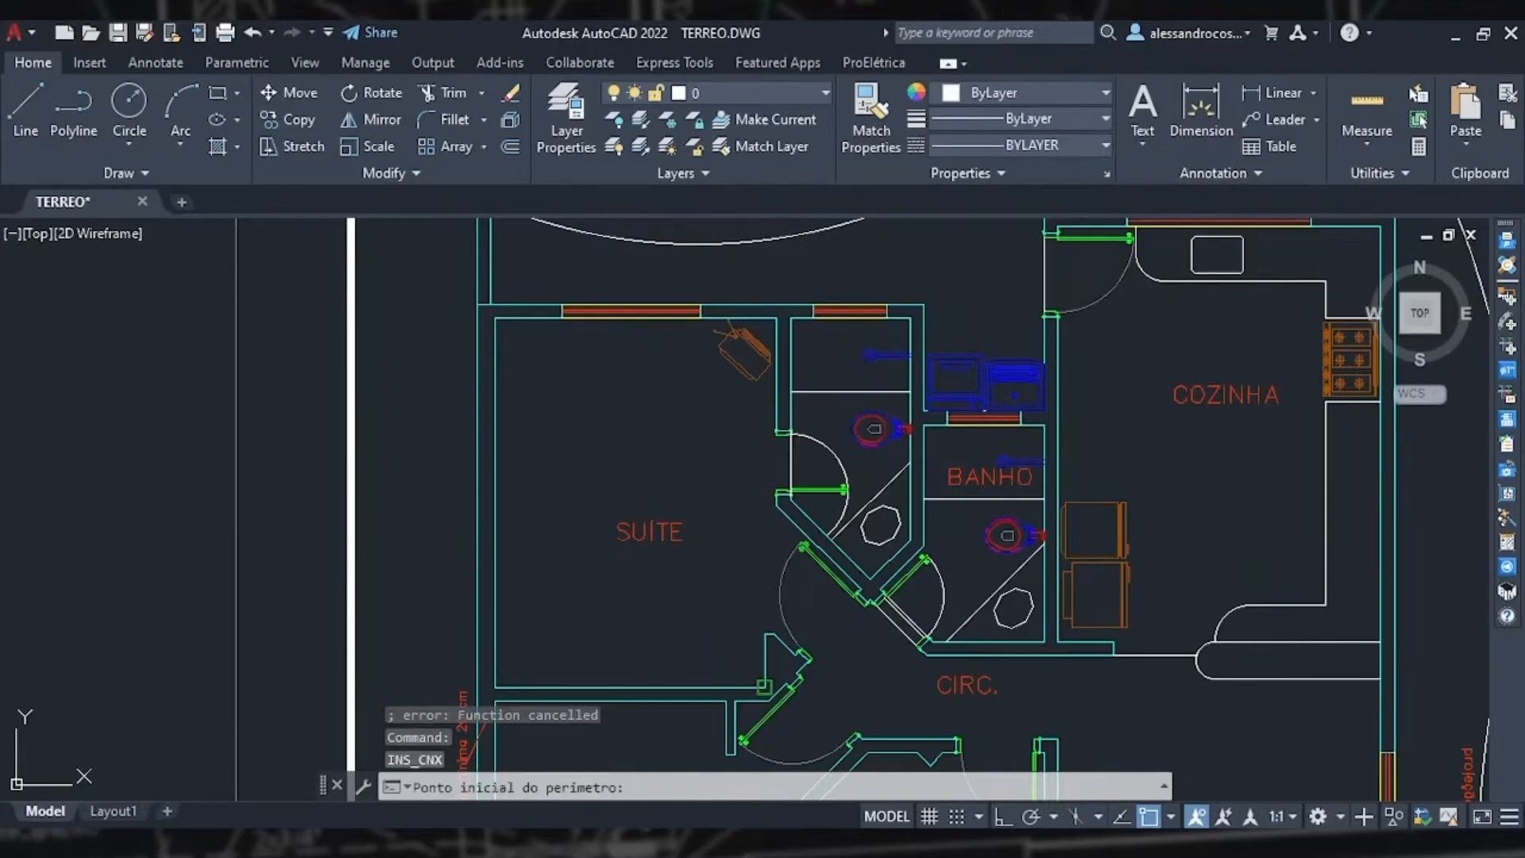
Step: Outline the suite's perimeter by its four corners to place the luminaire centred in the room, then leave the command
{"action": "left_click", "coordinate": [762, 688]}
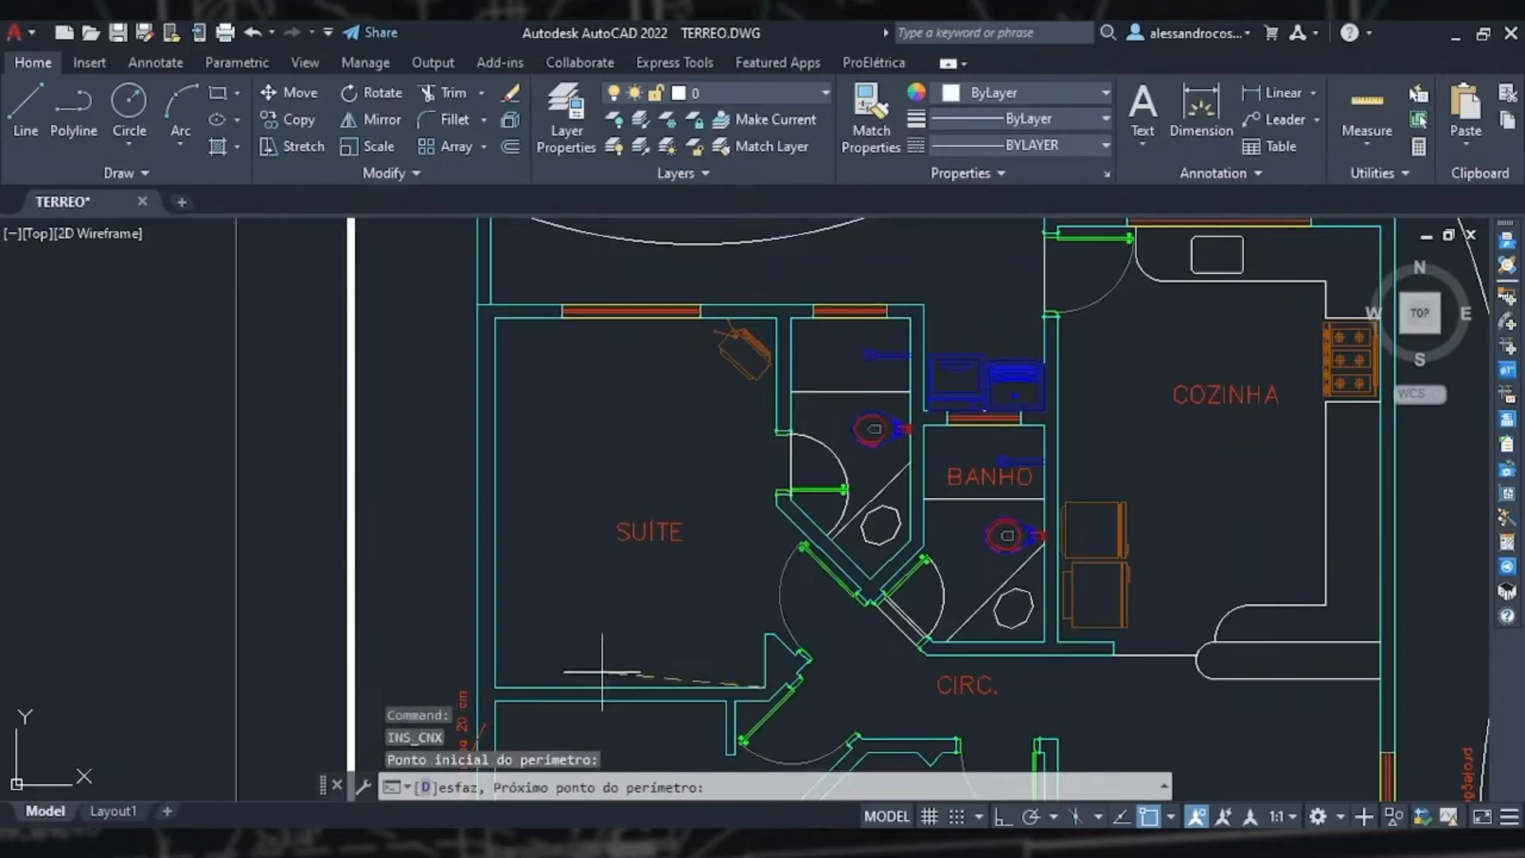
{"action": "left_click", "coordinate": [494, 687]}
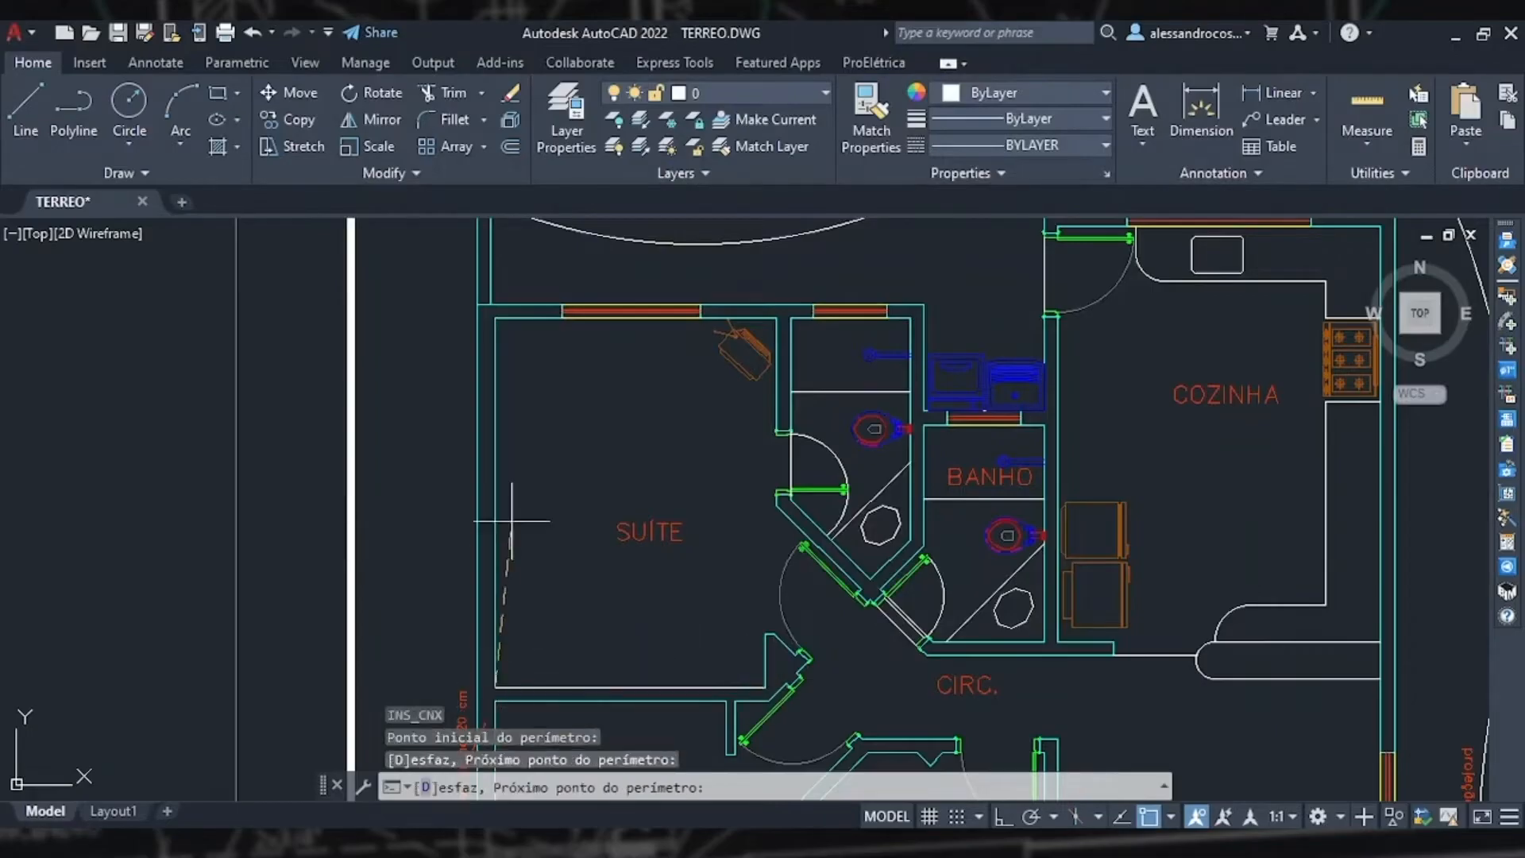
{"action": "left_click", "coordinate": [495, 318]}
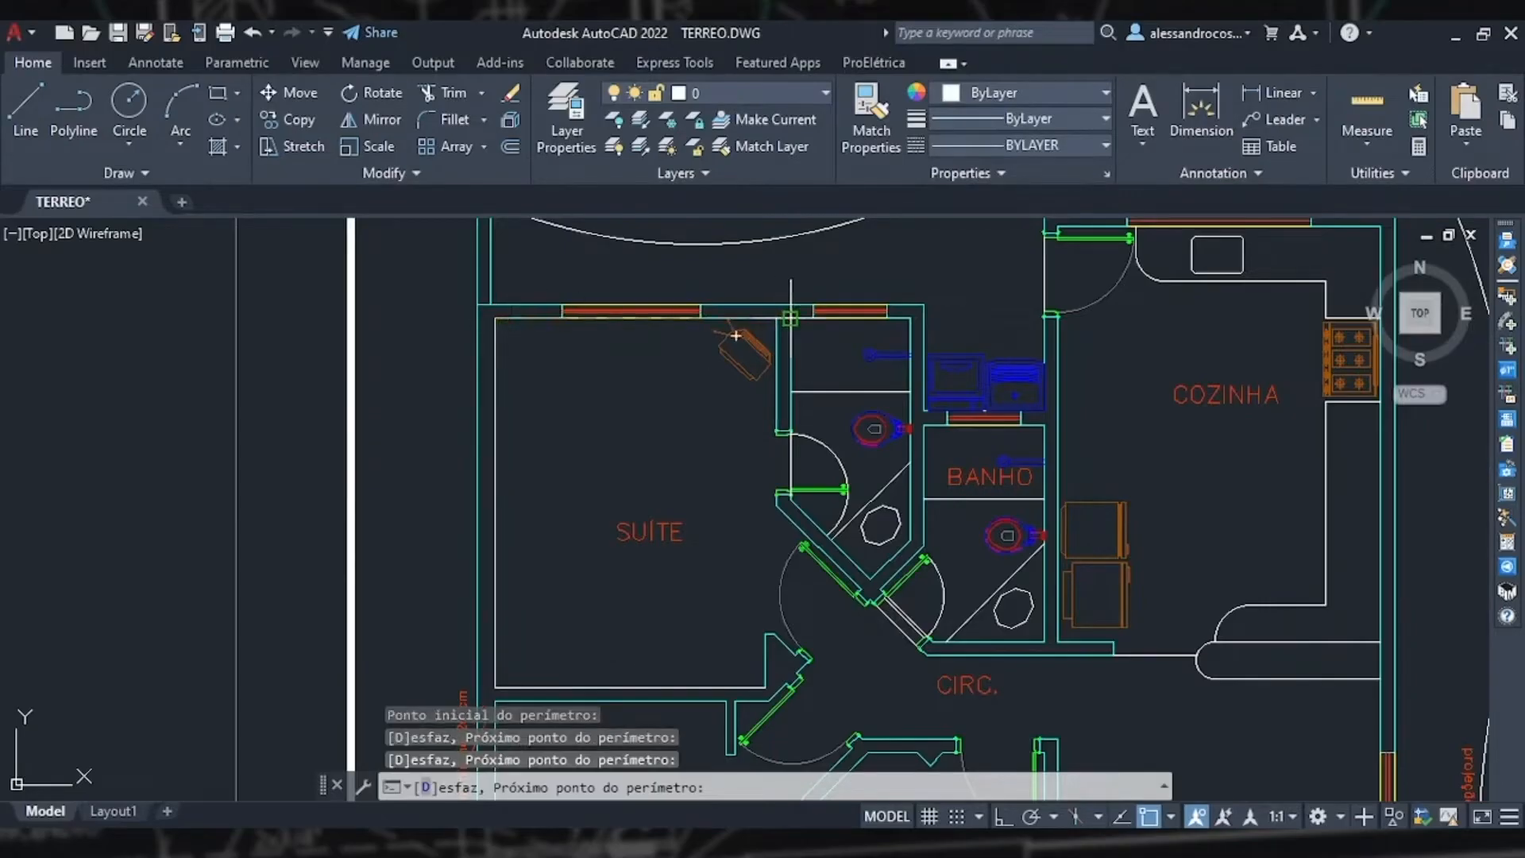
{"action": "left_click", "coordinate": [775, 318]}
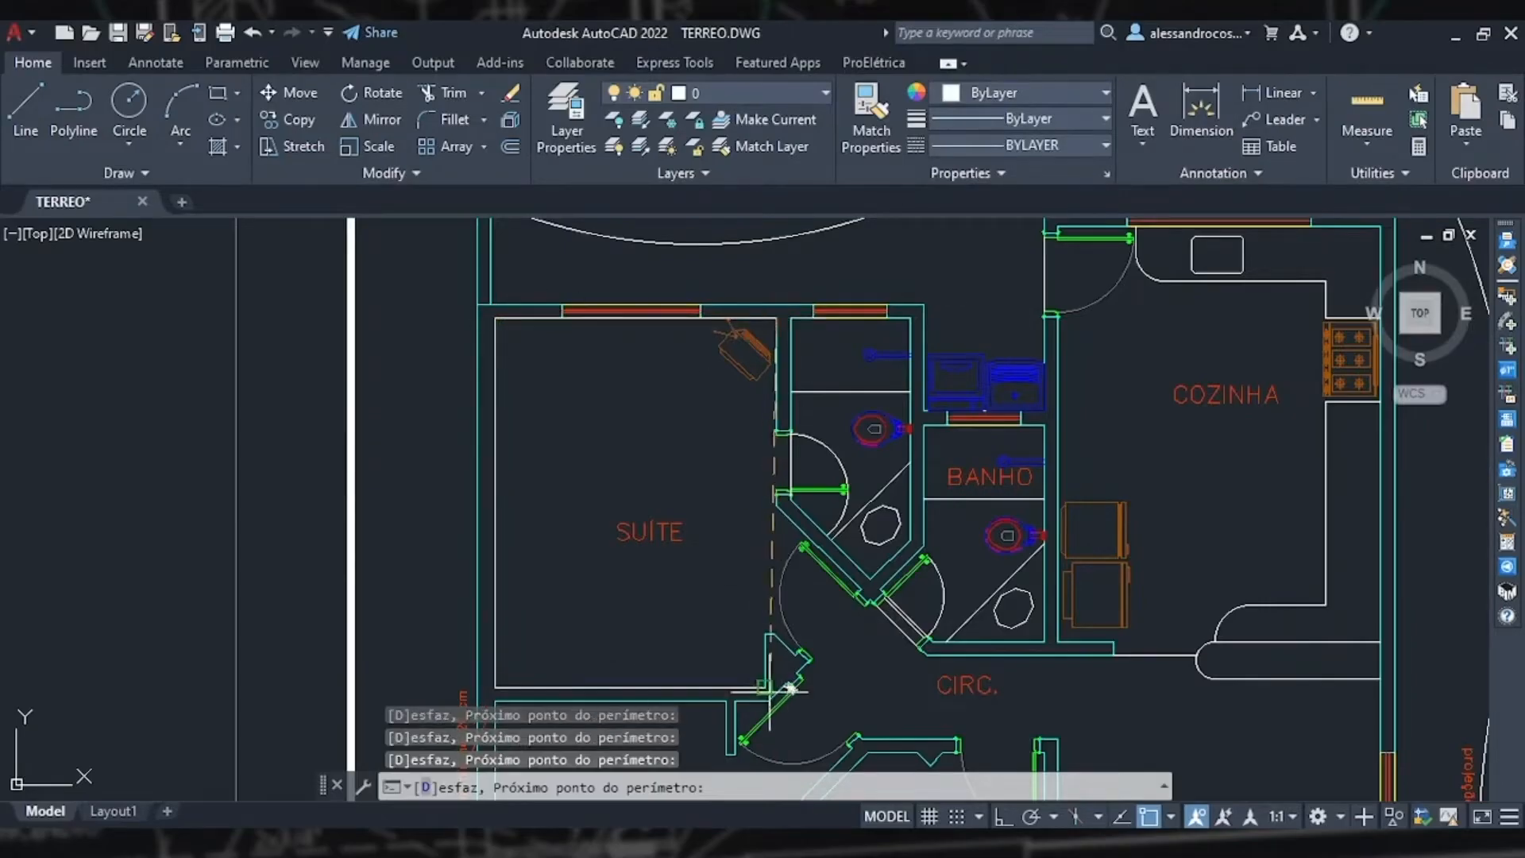
{"action": "key", "text": "Return"}
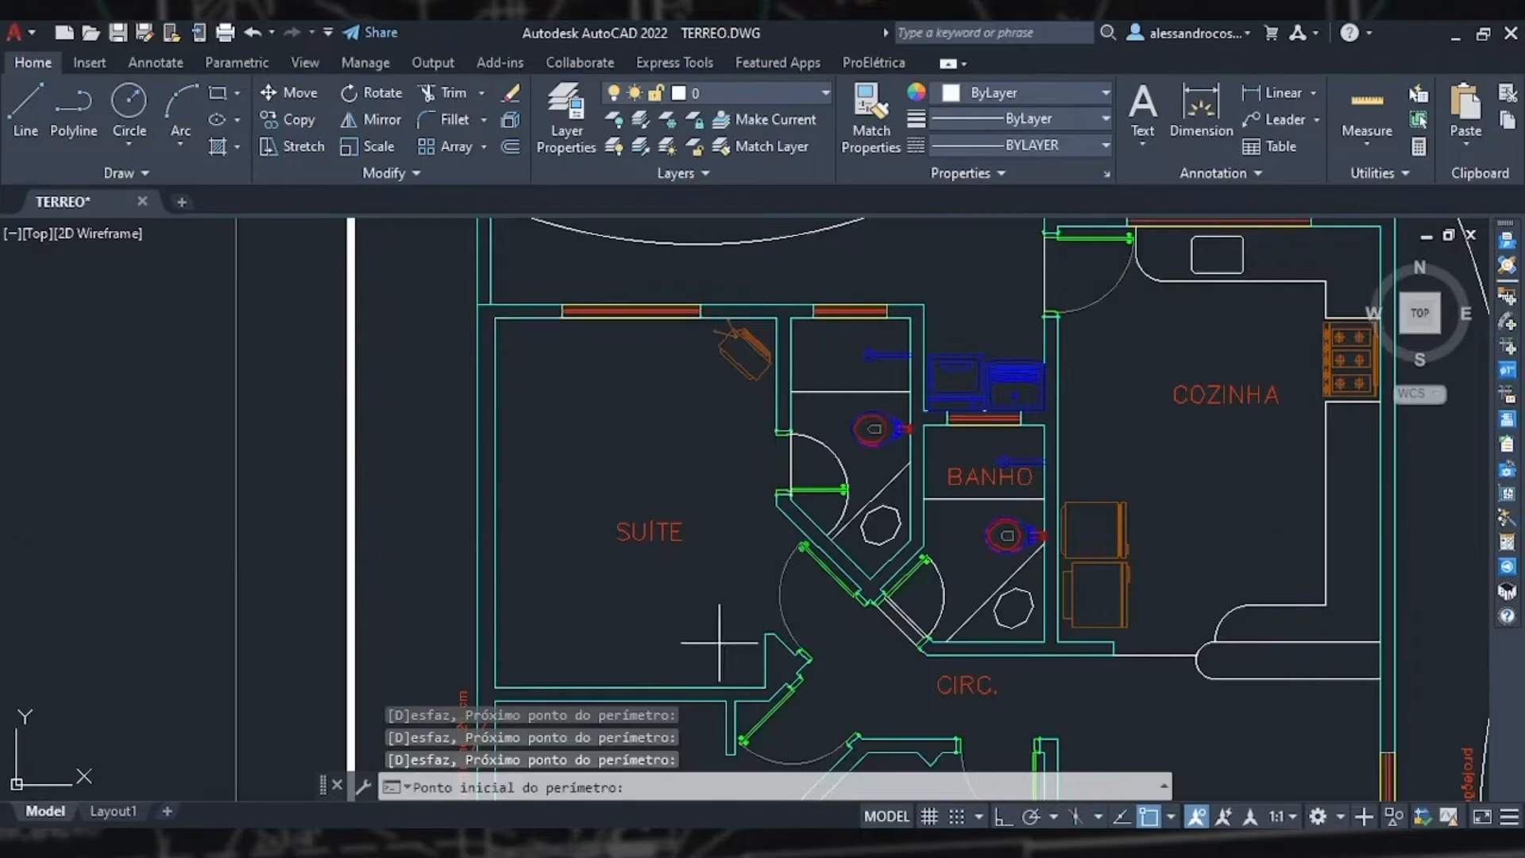
{"action": "scroll", "coordinate": [688, 653], "scroll_direction": "up", "scroll_amount": 2}
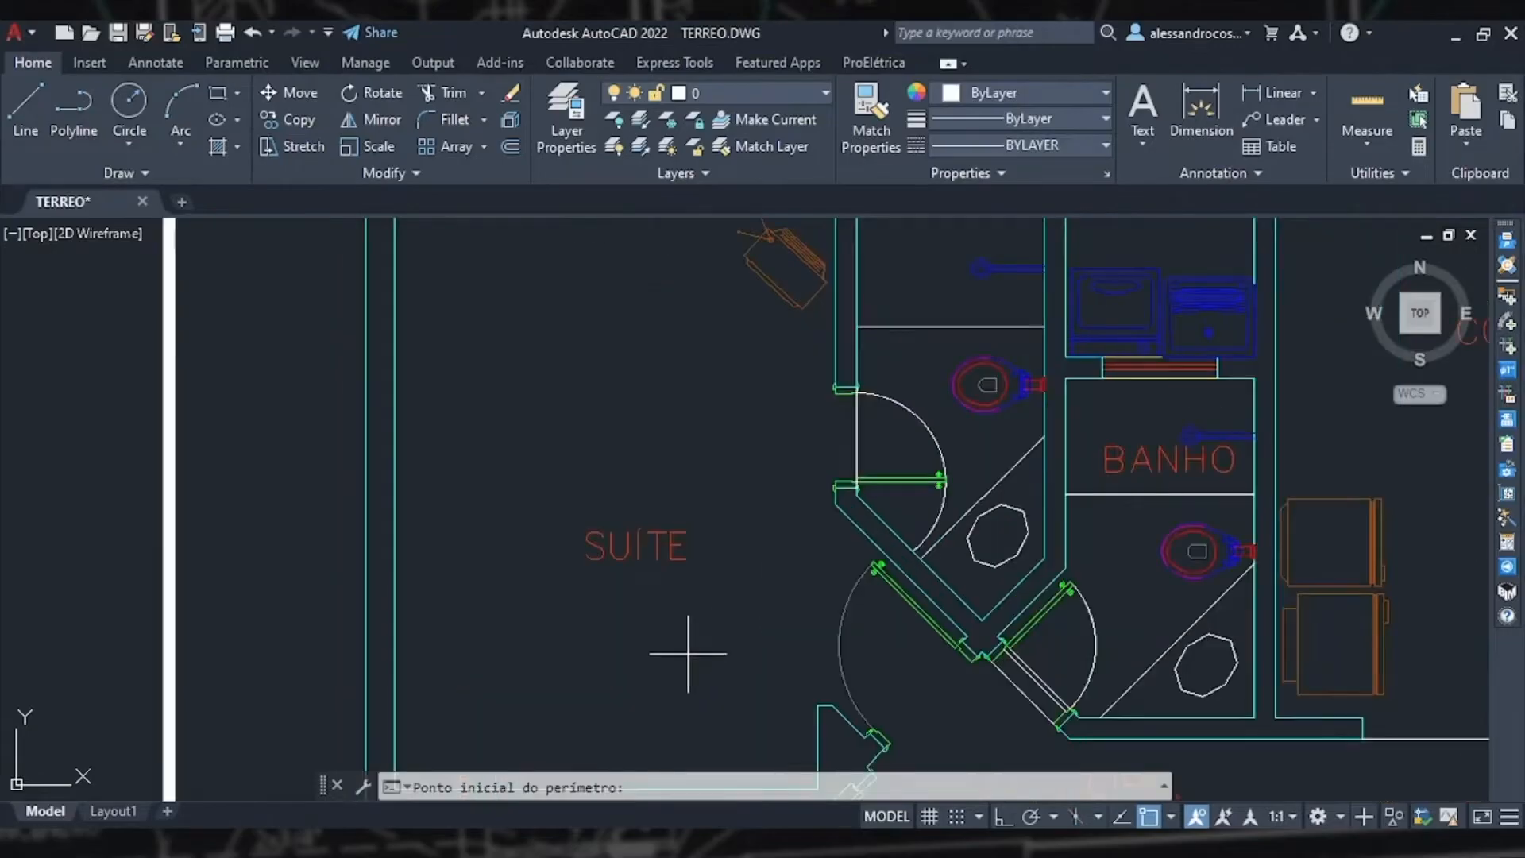
{"action": "scroll", "coordinate": [688, 653], "scroll_direction": "down", "scroll_amount": 2}
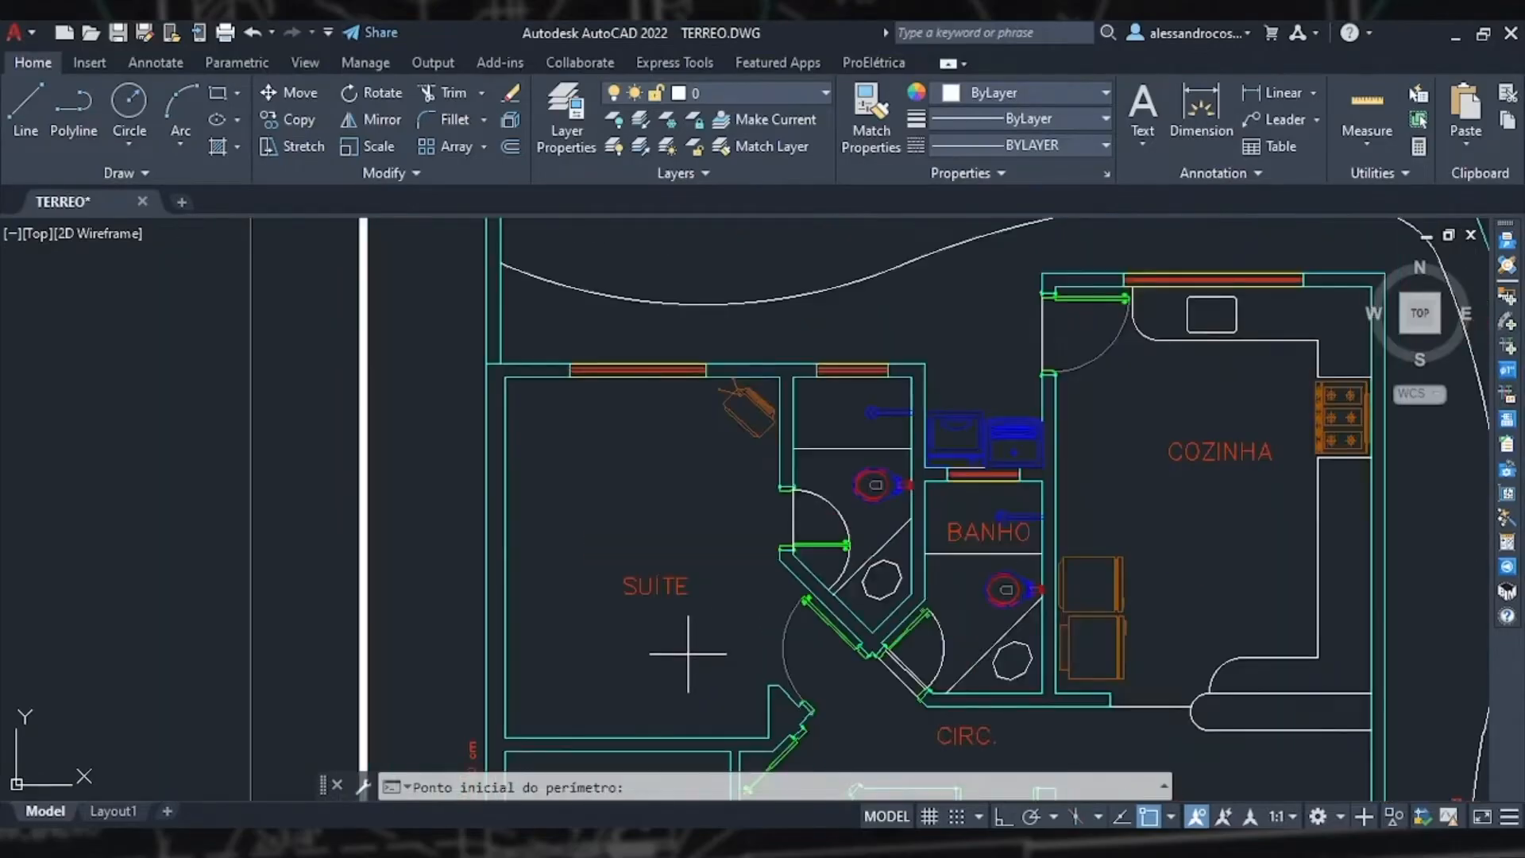
{"action": "key", "text": "Escape"}
Step: Set the drawing's unit to m in the DWG parameters
{"action": "scroll", "coordinate": [688, 653], "scroll_direction": "down", "scroll_amount": 4}
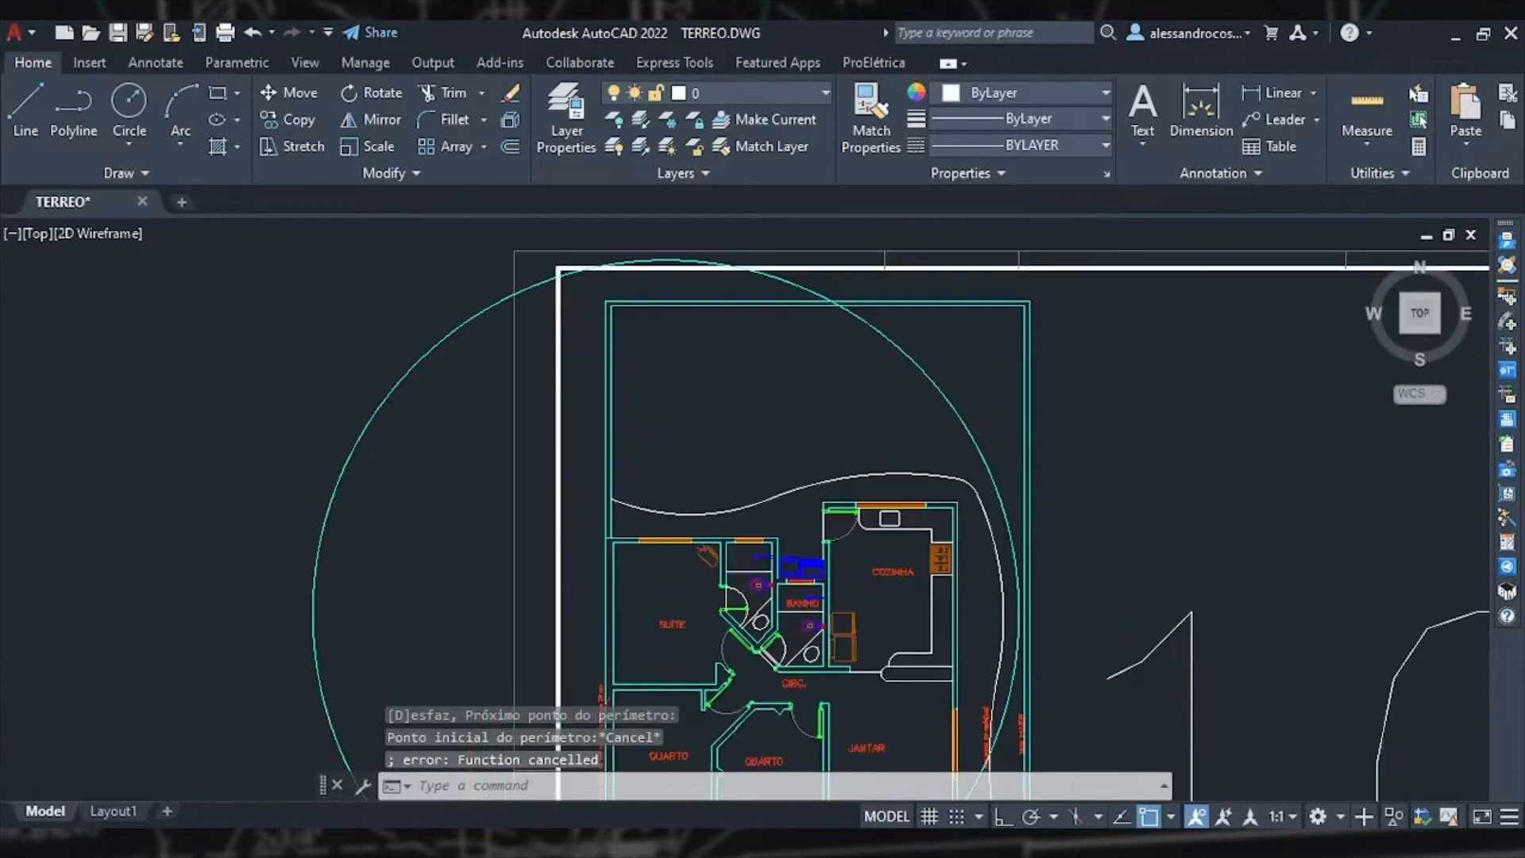
{"action": "scroll", "coordinate": [770, 528], "scroll_direction": "down", "scroll_amount": 4}
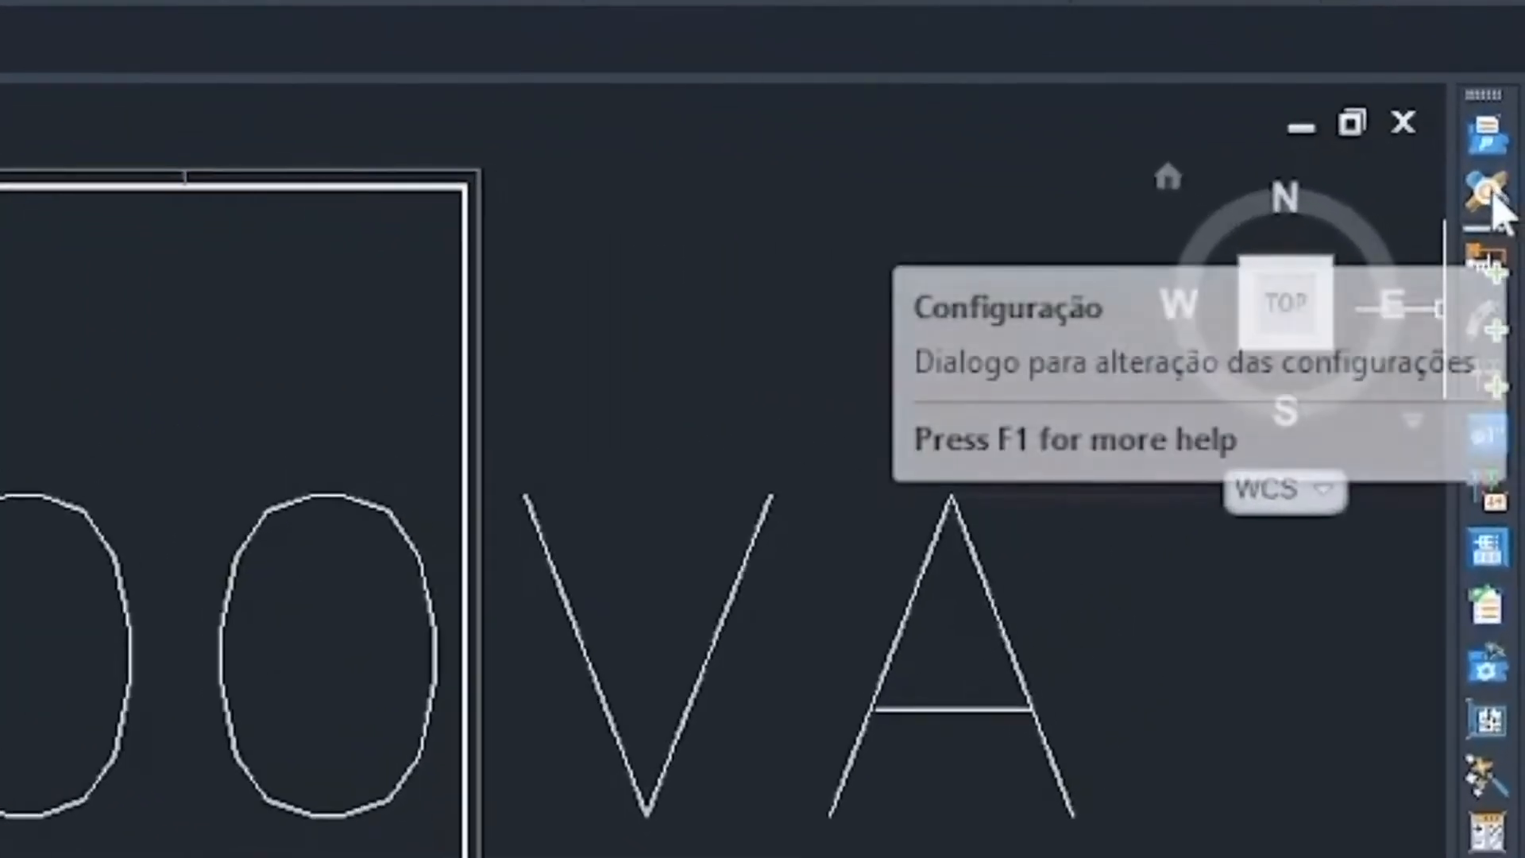
{"action": "left_click", "coordinate": [1488, 194]}
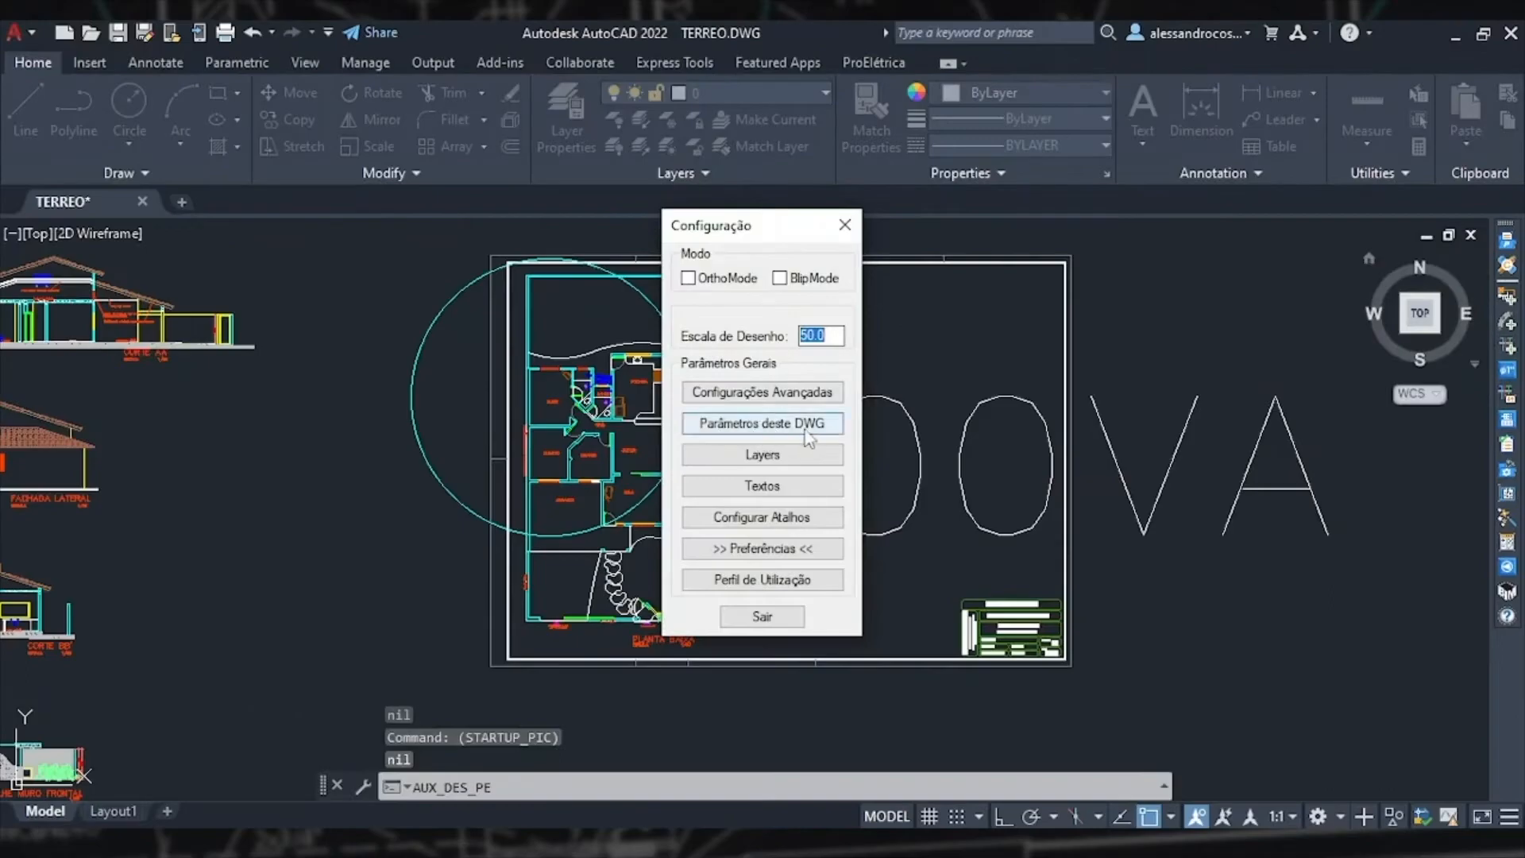
{"action": "left_click", "coordinate": [808, 438]}
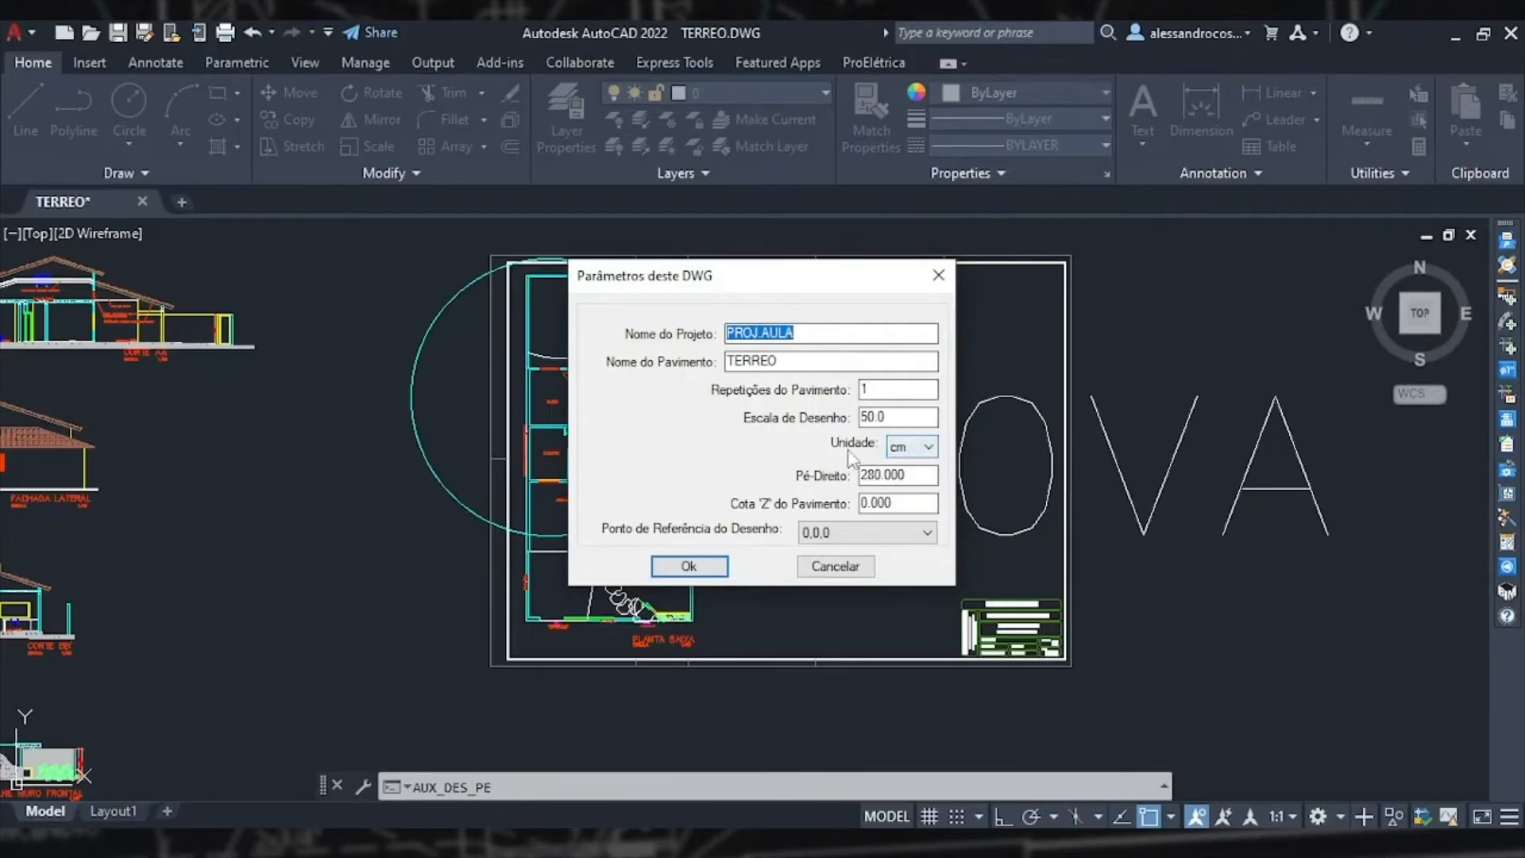
{"action": "left_click", "coordinate": [933, 459]}
{"action": "left_click", "coordinate": [909, 499]}
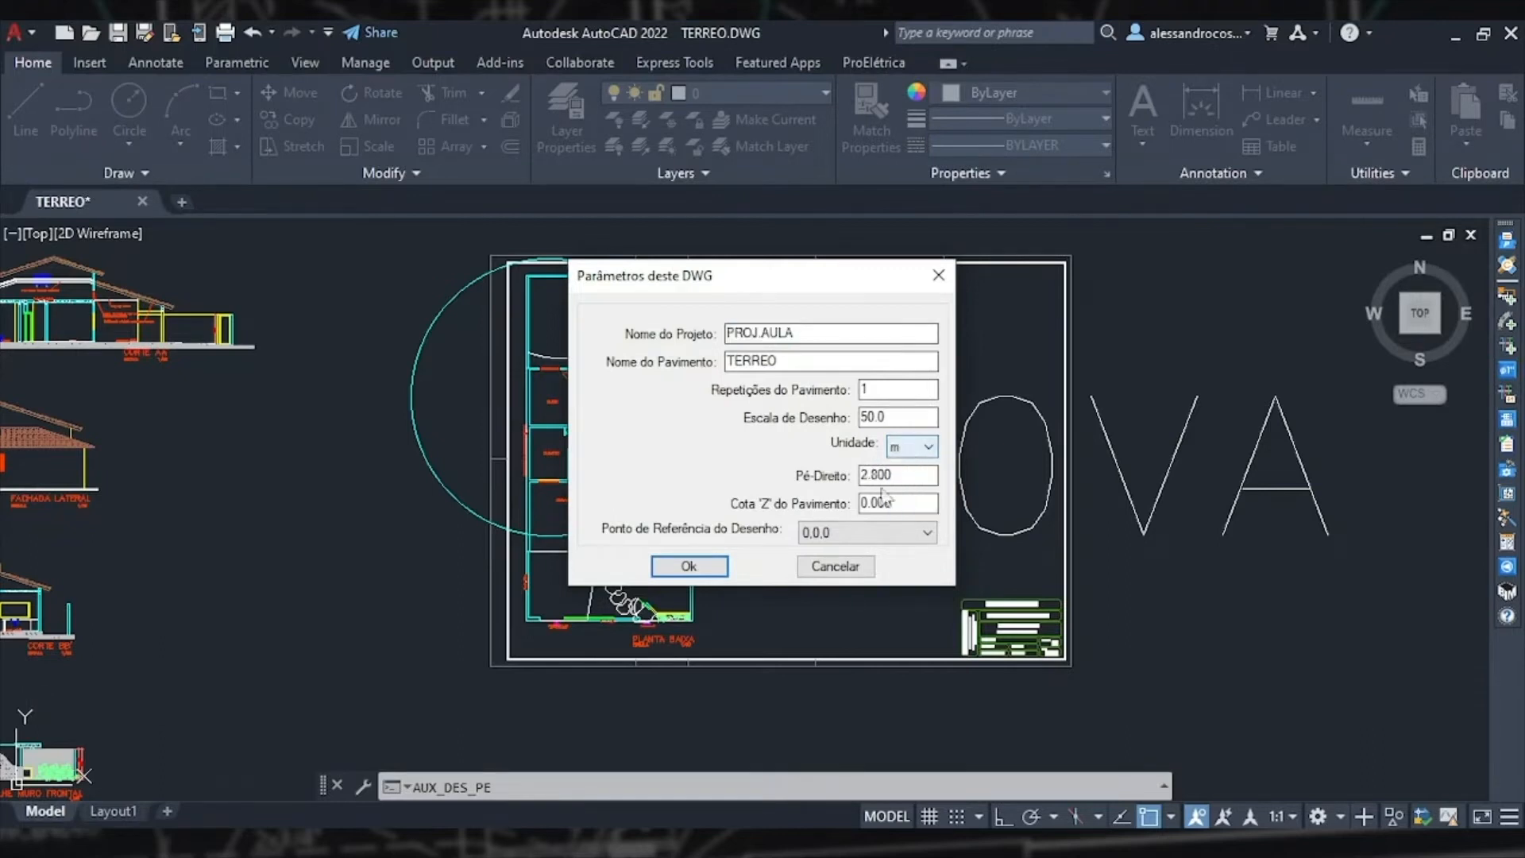
{"action": "left_click", "coordinate": [688, 566]}
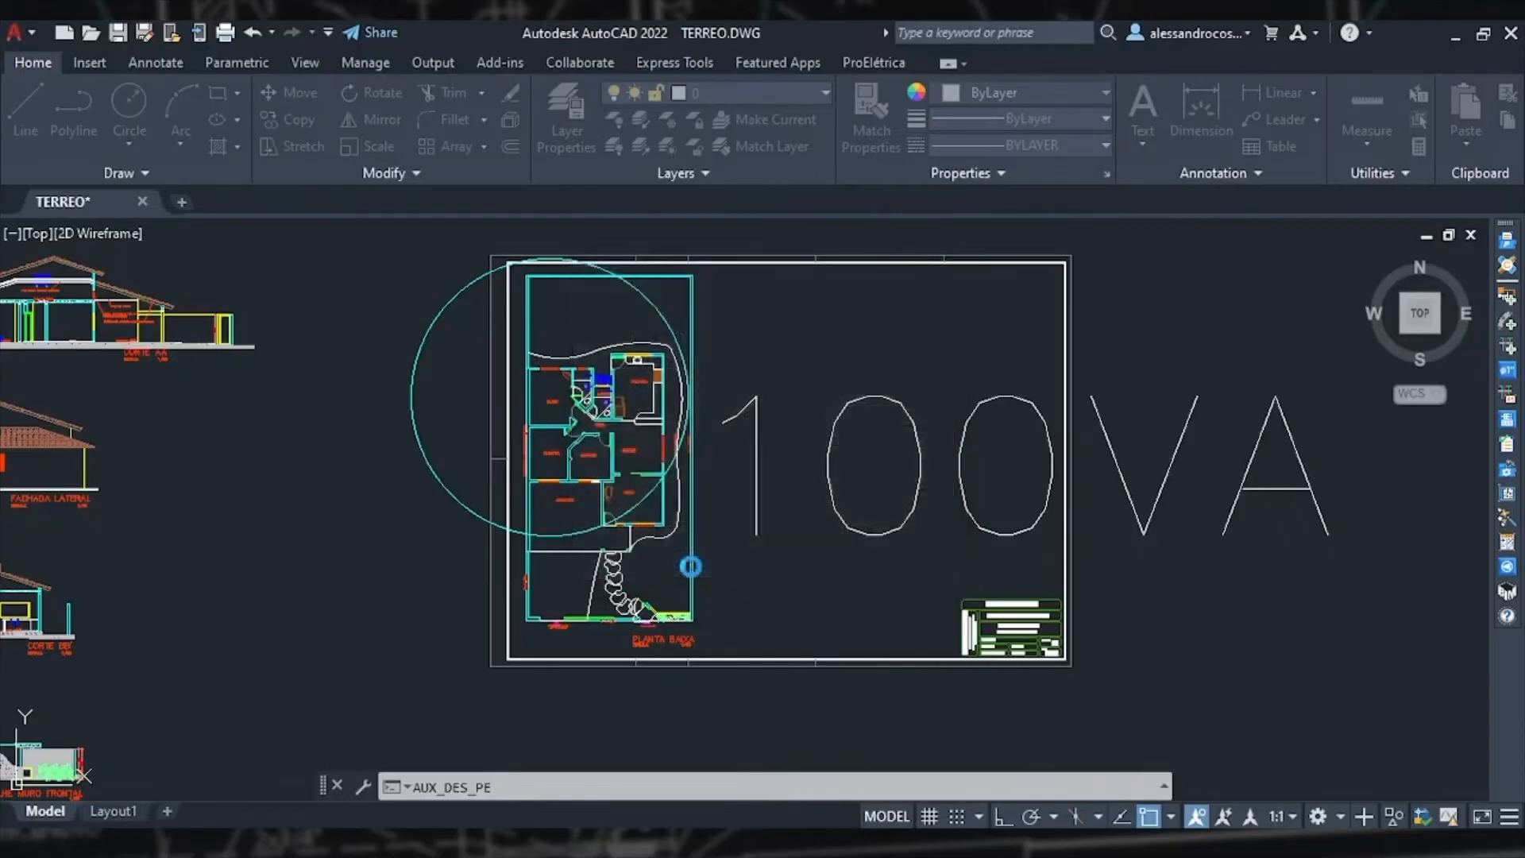
Step: Delete the oversized 100VA label and its large circle from the drawing
{"action": "key", "text": "Escape"}
{"action": "left_click", "coordinate": [796, 523]}
{"action": "left_click", "coordinate": [739, 474]}
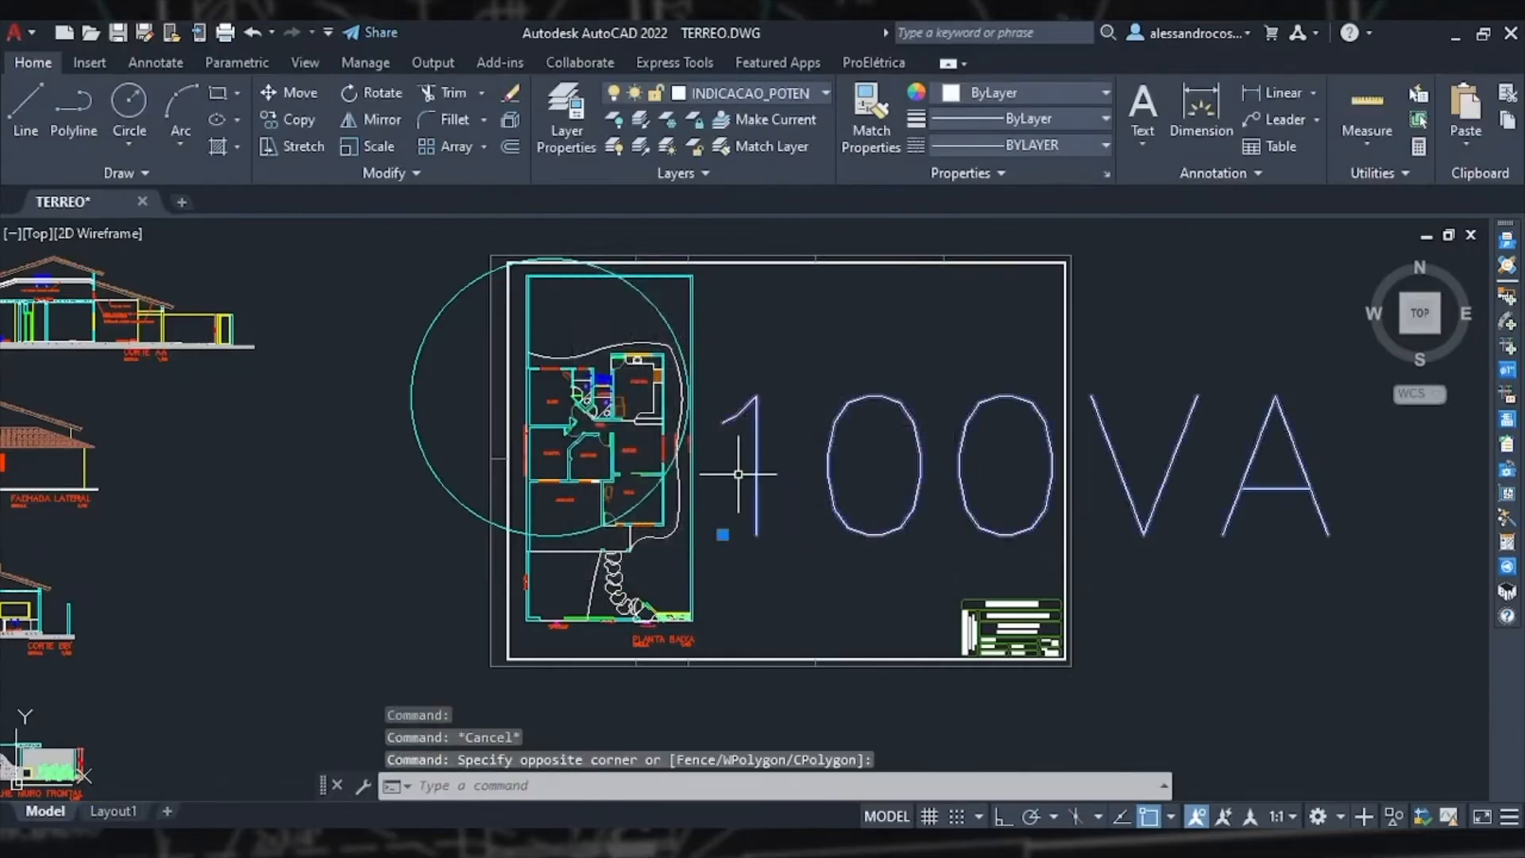
{"action": "key", "text": "Delete"}
{"action": "left_click", "coordinate": [412, 389]}
{"action": "key", "text": "Delete"}
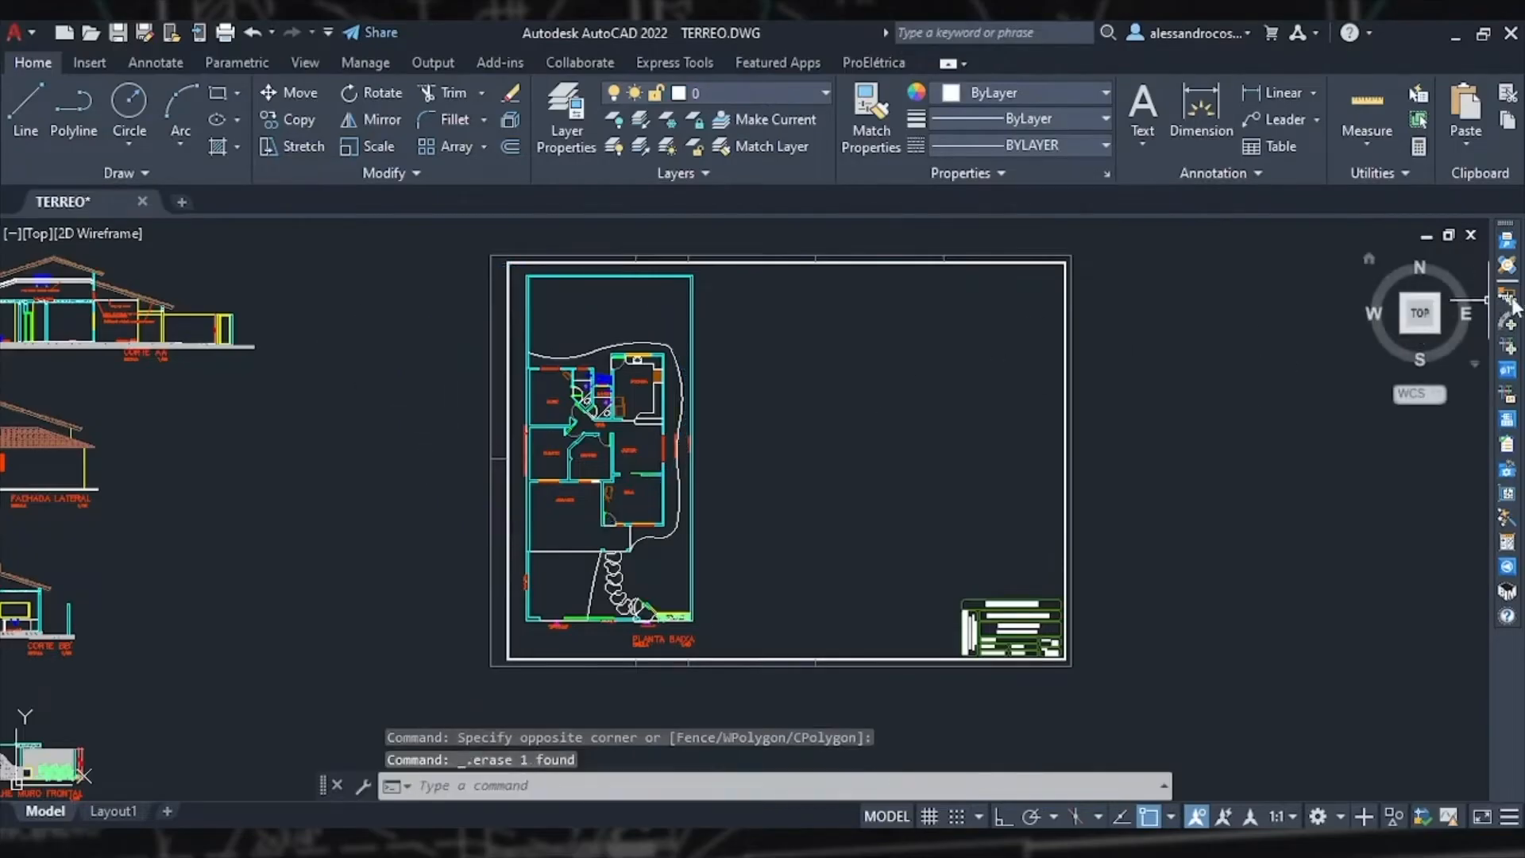
Step: Insert the Incandescente 100W luminaire again, picking the suite's four corners so it is centred in the room
{"action": "left_click", "coordinate": [1508, 298]}
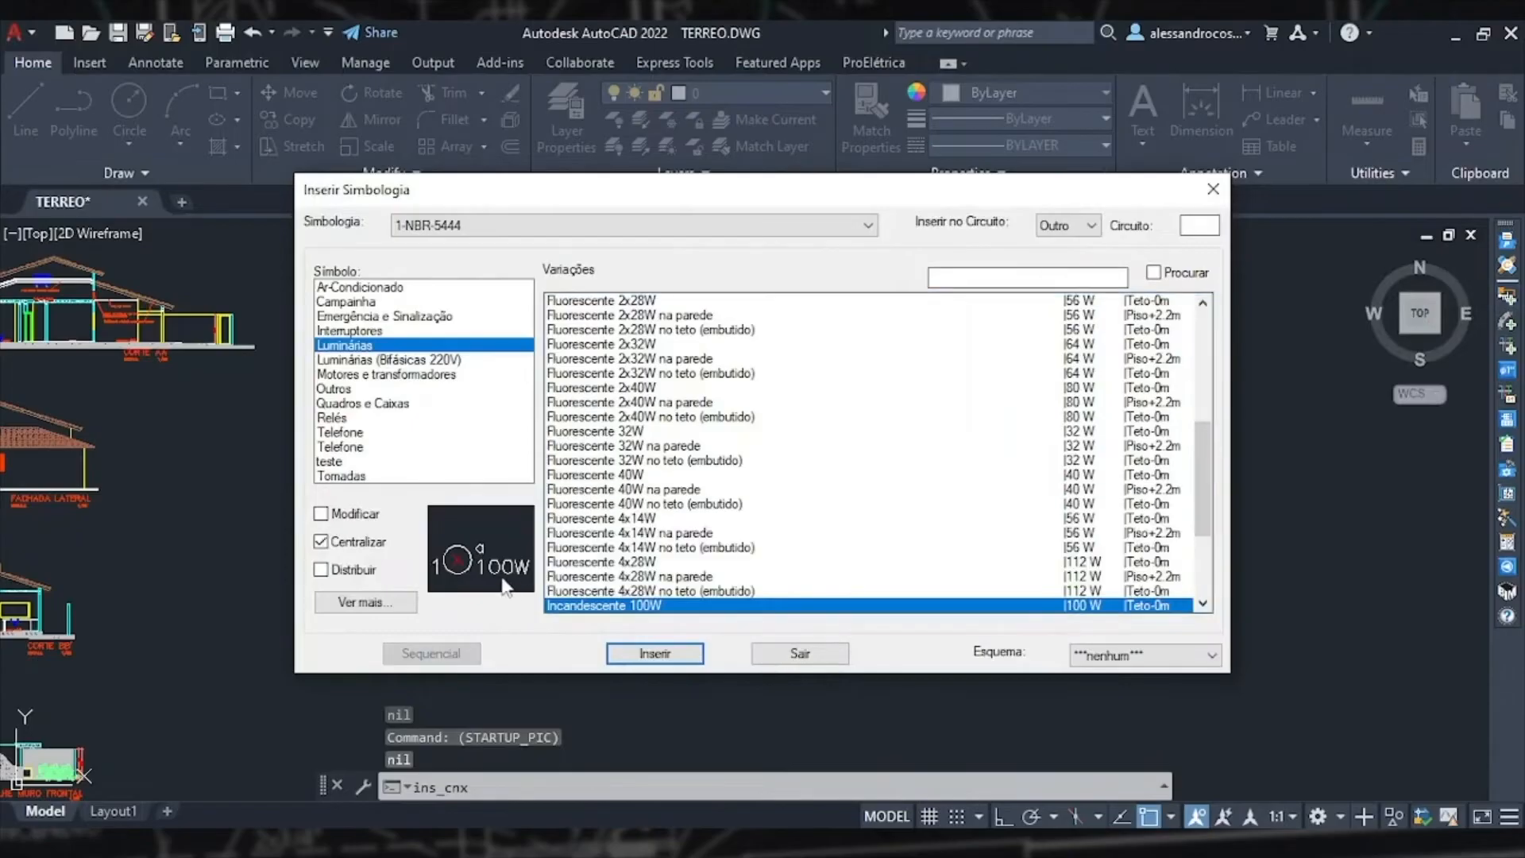
{"action": "left_click", "coordinate": [658, 661]}
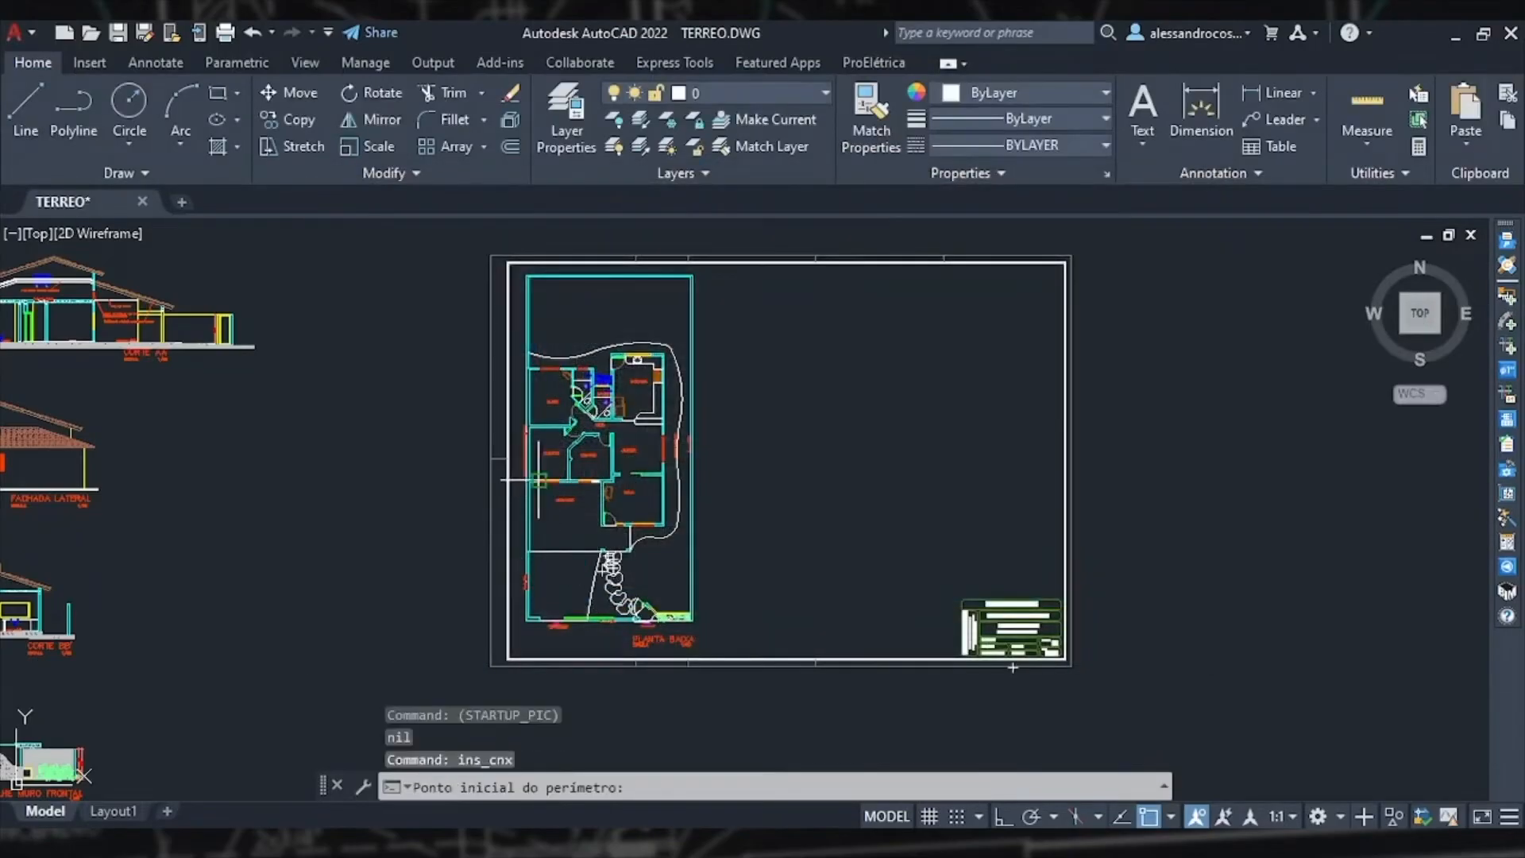
{"action": "scroll", "coordinate": [556, 413], "scroll_direction": "up", "scroll_amount": 8}
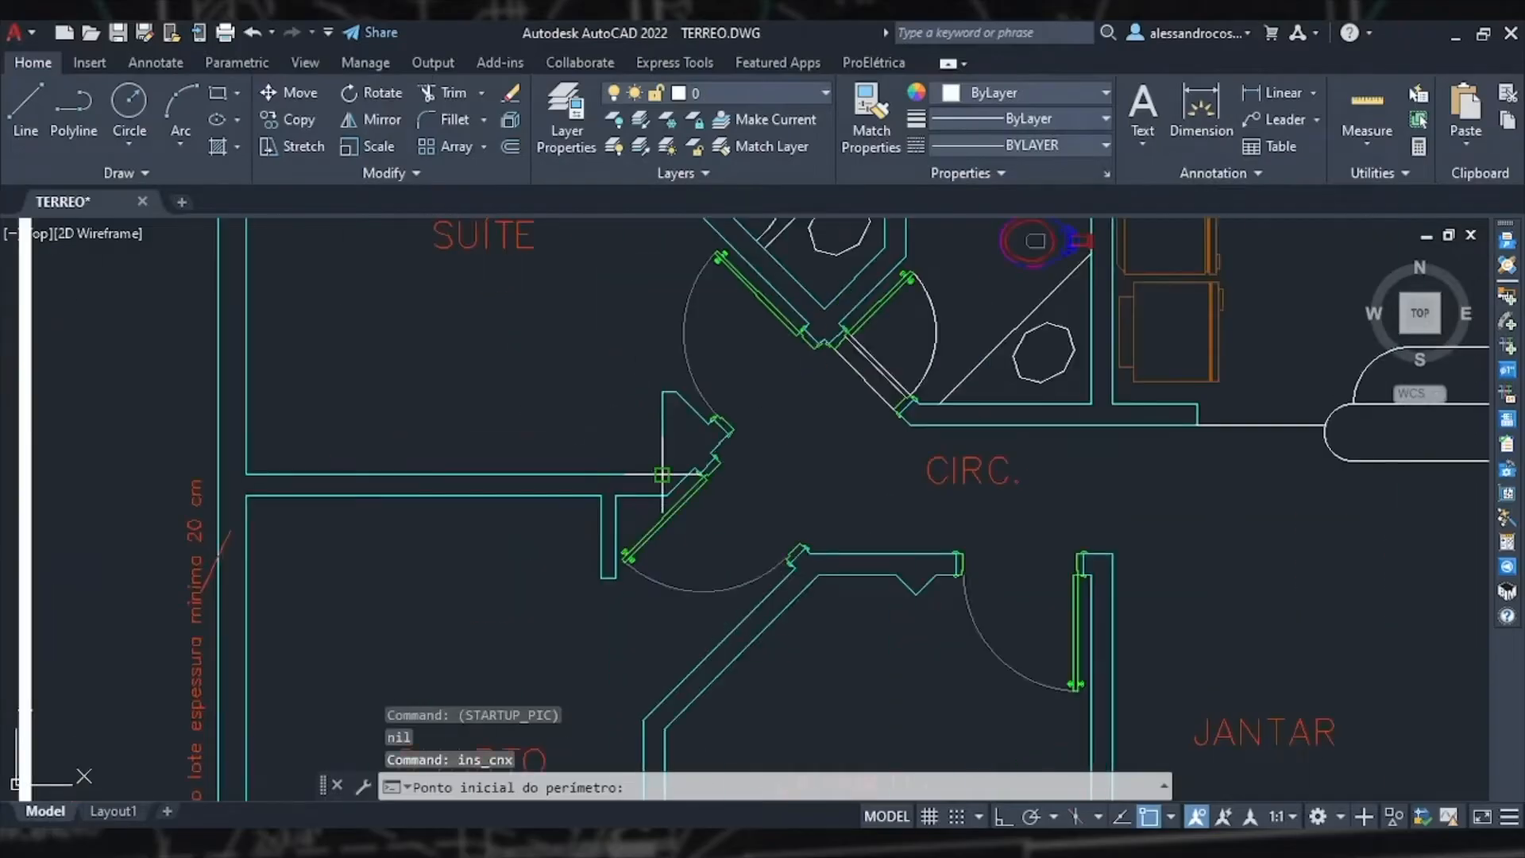
{"action": "left_click", "coordinate": [662, 474]}
{"action": "left_click", "coordinate": [244, 475]}
{"action": "scroll", "coordinate": [359, 481], "scroll_direction": "down", "scroll_amount": 4}
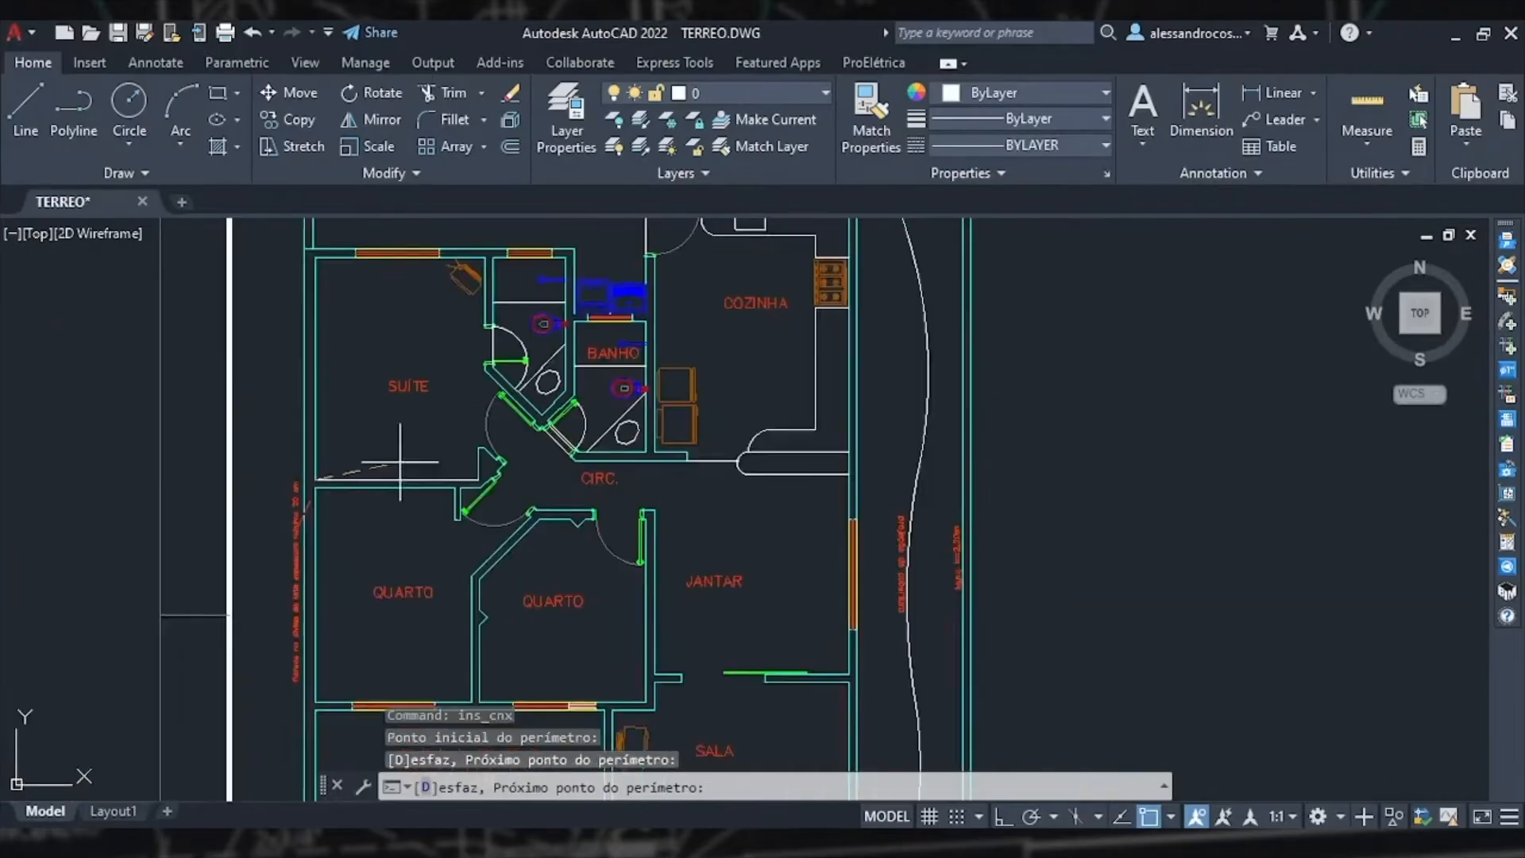
{"action": "middle_click_drag", "start_coordinate": [399, 462], "coordinate": [449, 609]}
{"action": "left_click", "coordinate": [487, 410]}
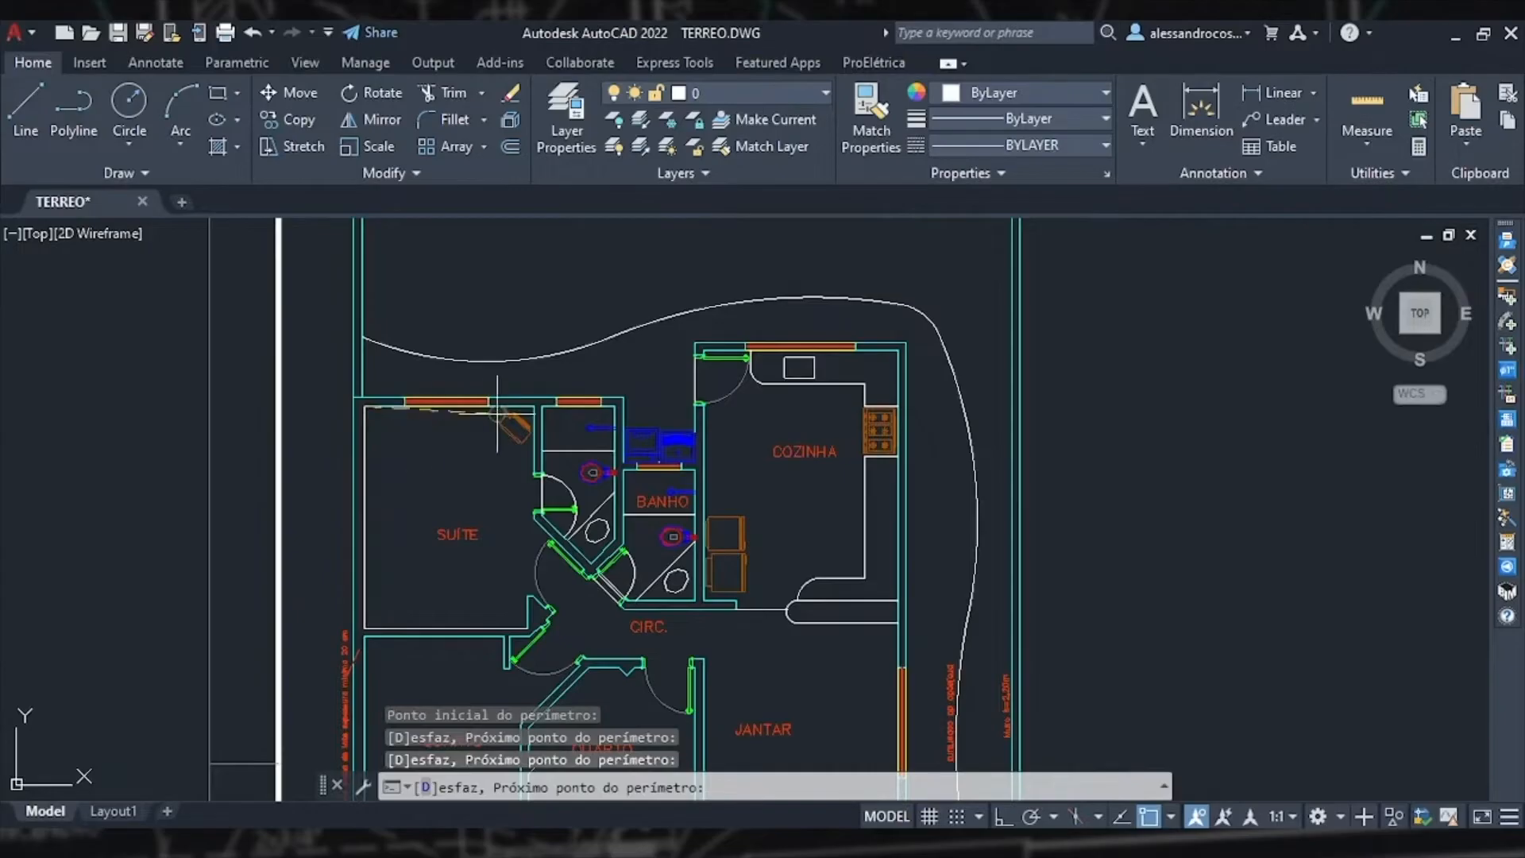
{"action": "scroll", "coordinate": [515, 397], "scroll_direction": "up", "scroll_amount": 3}
{"action": "left_click", "coordinate": [527, 411]}
{"action": "scroll", "coordinate": [518, 501], "scroll_direction": "down", "scroll_amount": 3}
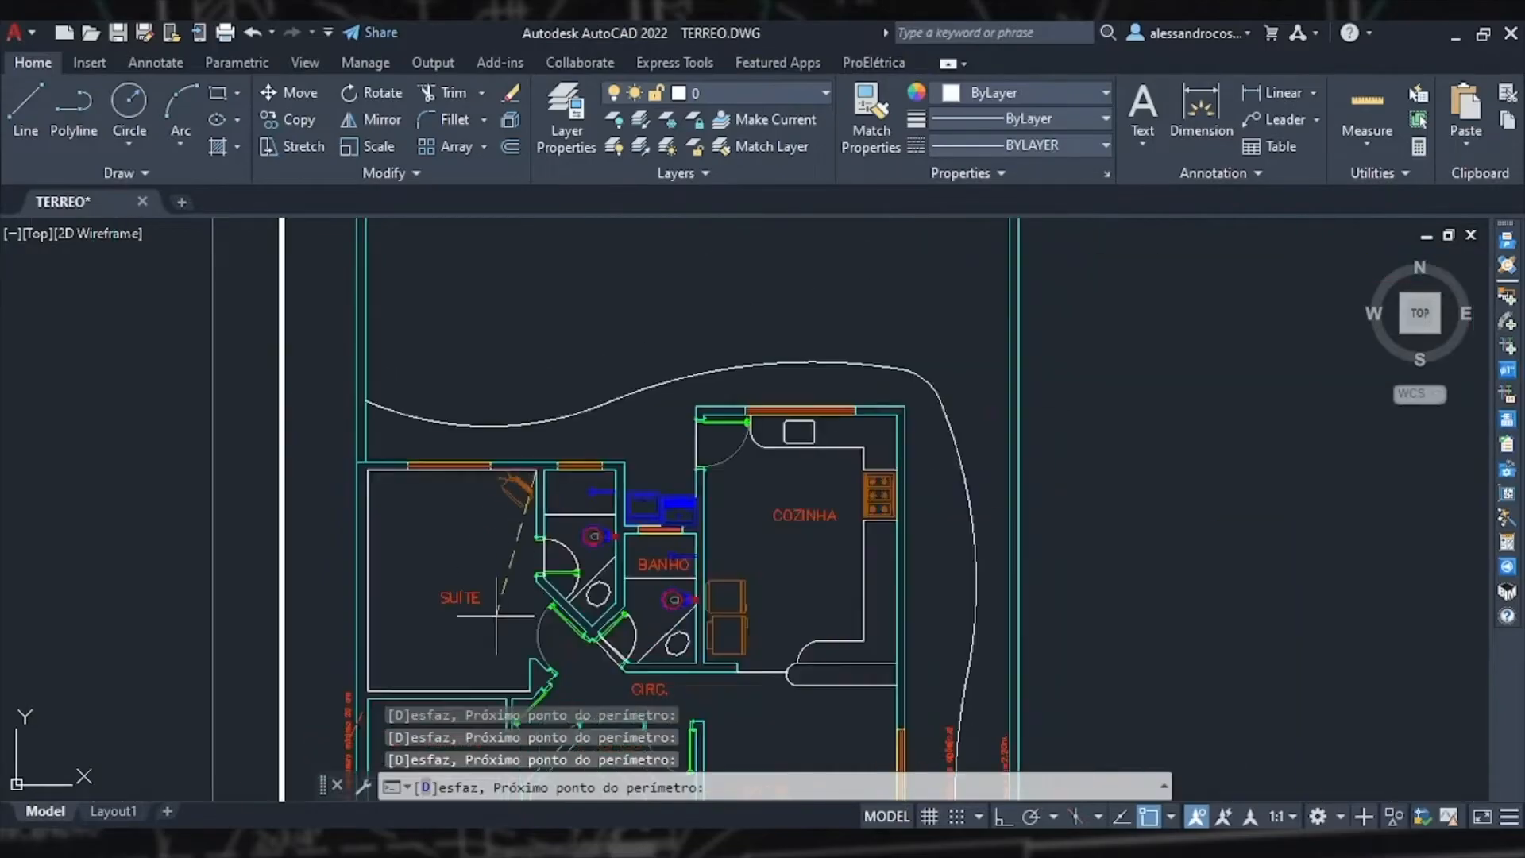
{"action": "middle_click_drag", "start_coordinate": [496, 615], "coordinate": [528, 481]}
{"action": "scroll", "coordinate": [556, 544], "scroll_direction": "up", "scroll_amount": 2}
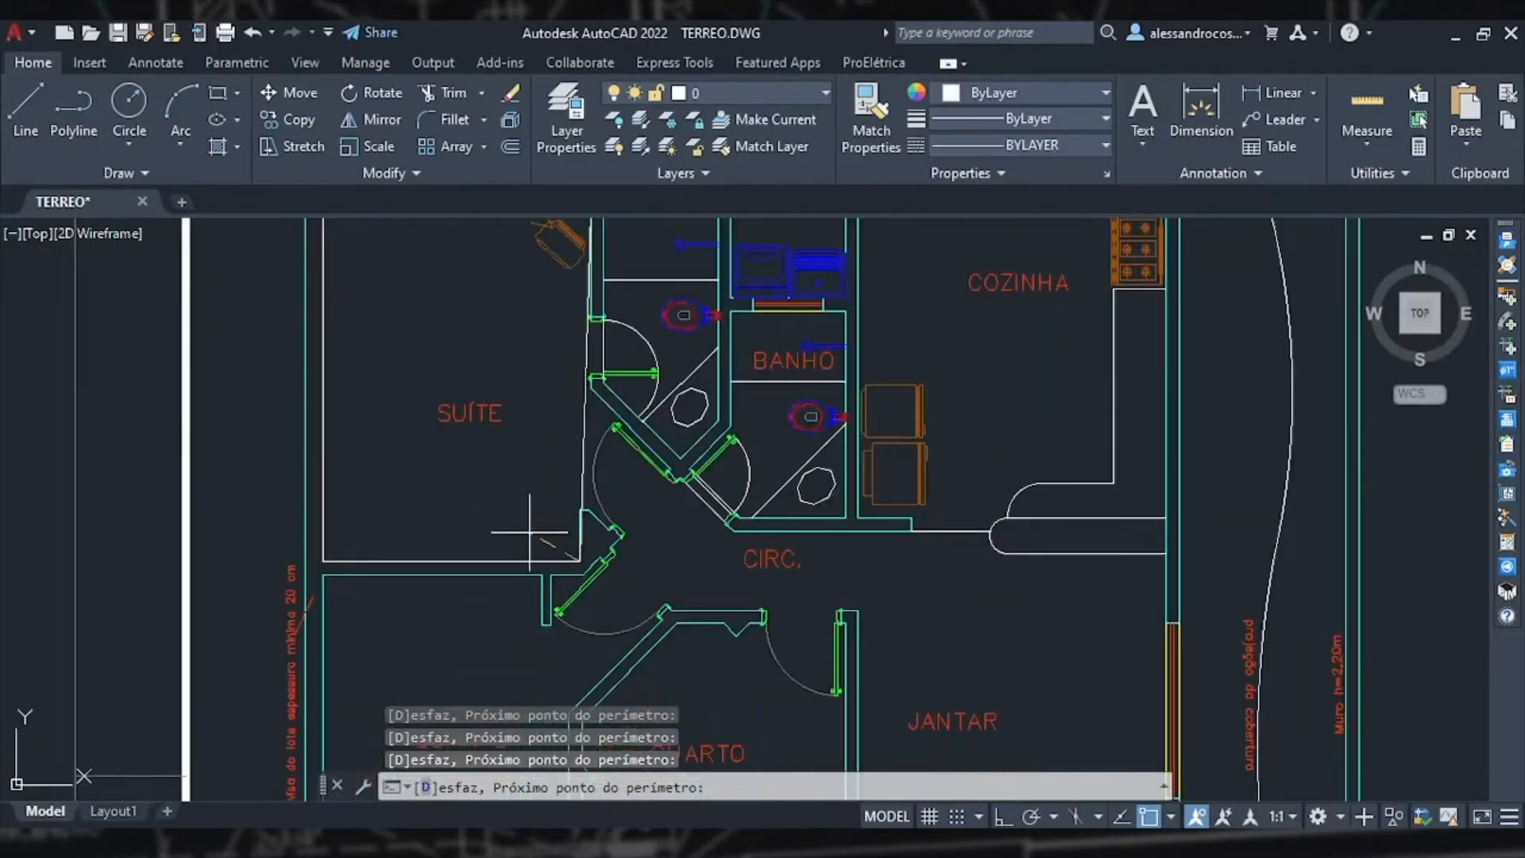
{"action": "key", "text": "Return"}
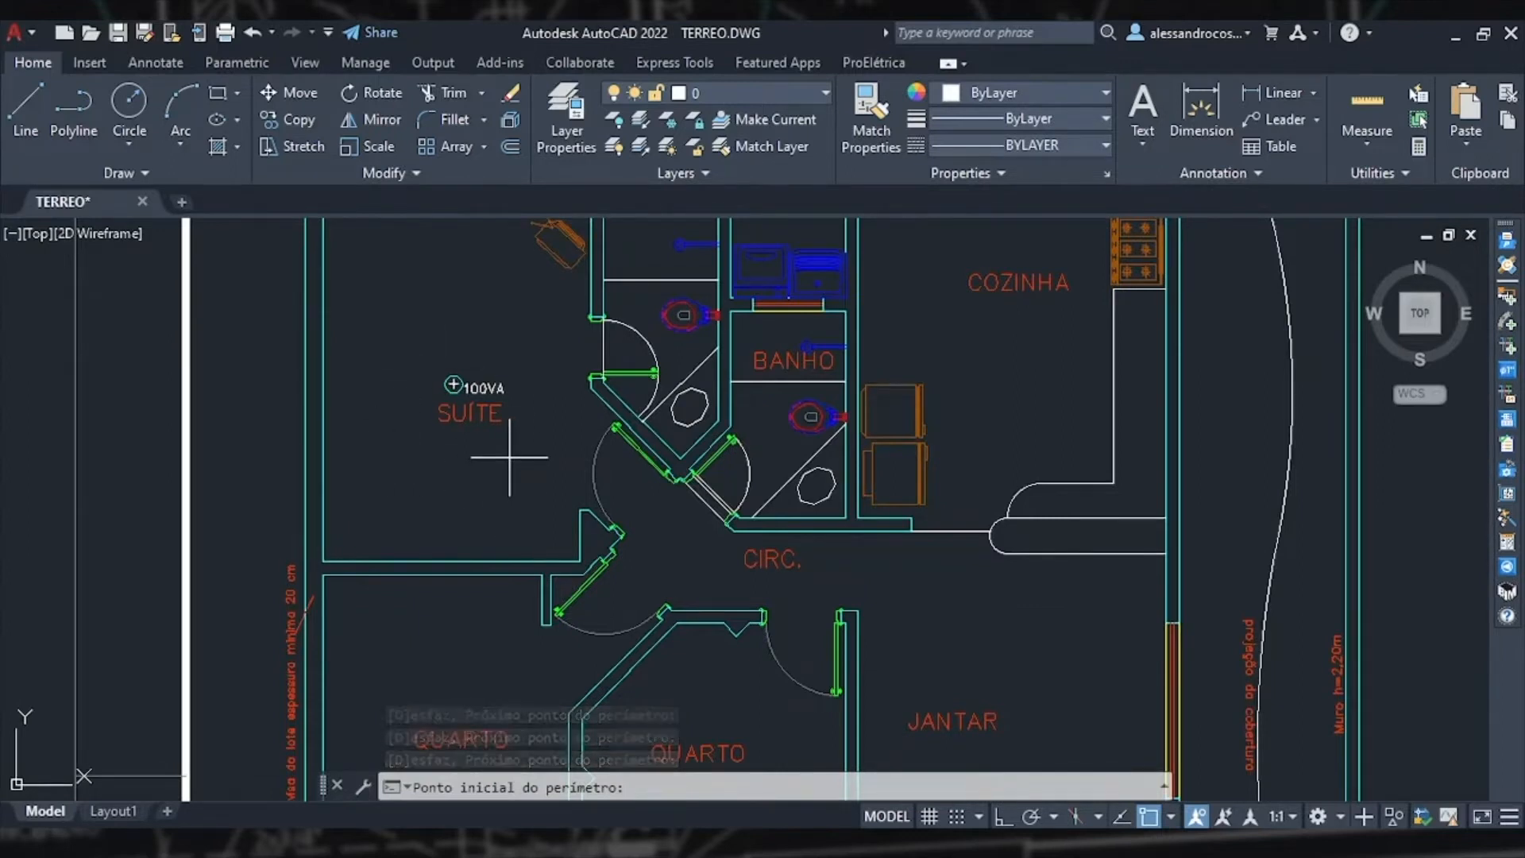
{"action": "middle_click_drag", "start_coordinate": [512, 576], "coordinate": [527, 269]}
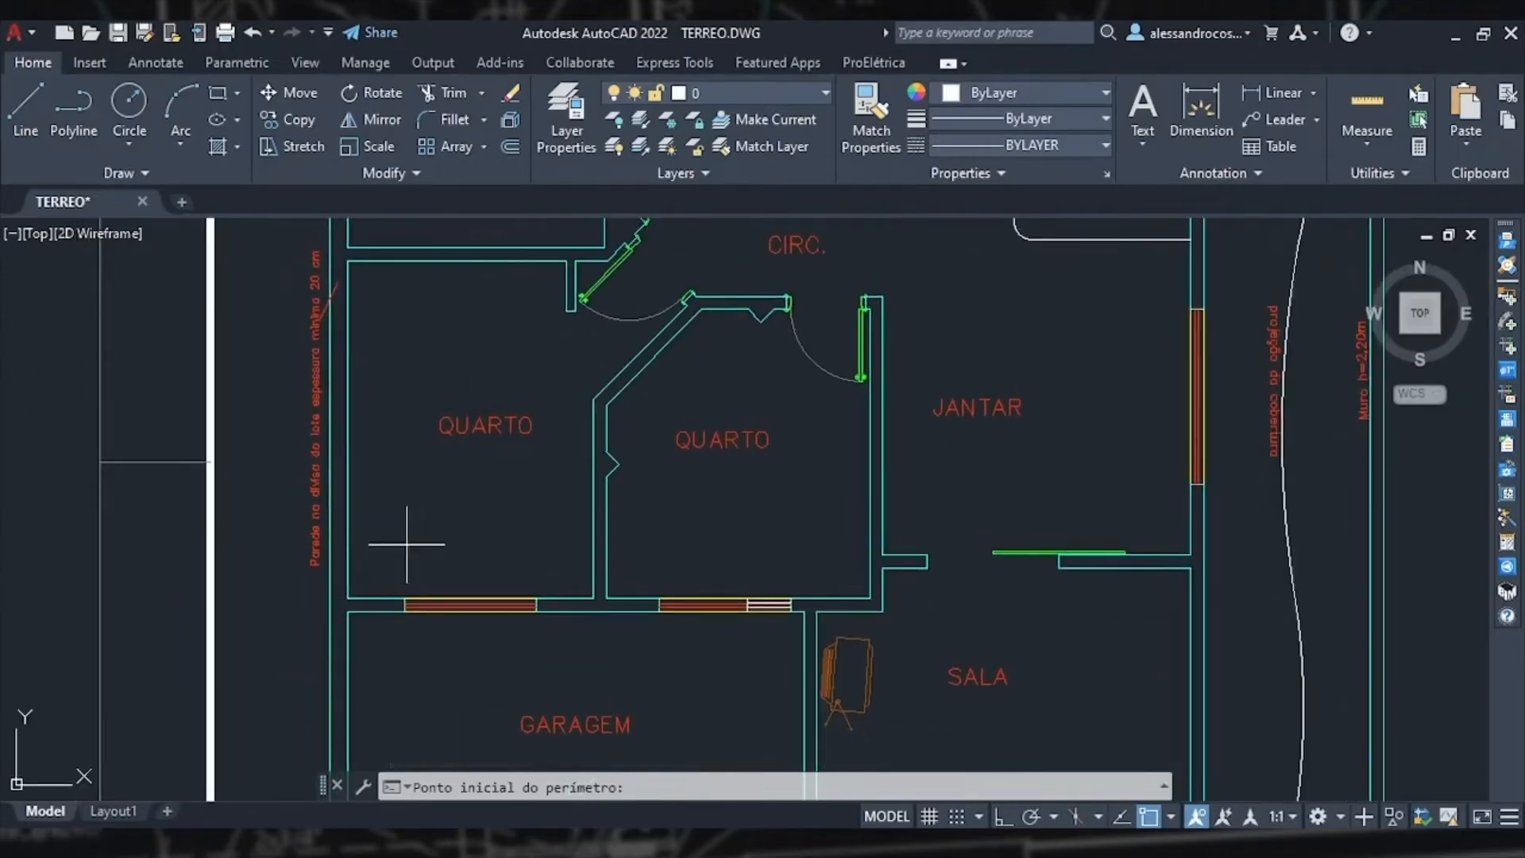
Step: Place a luminaire centred in the left bedroom by picking the corners of its perimeter and closing it
{"action": "left_click", "coordinate": [347, 259]}
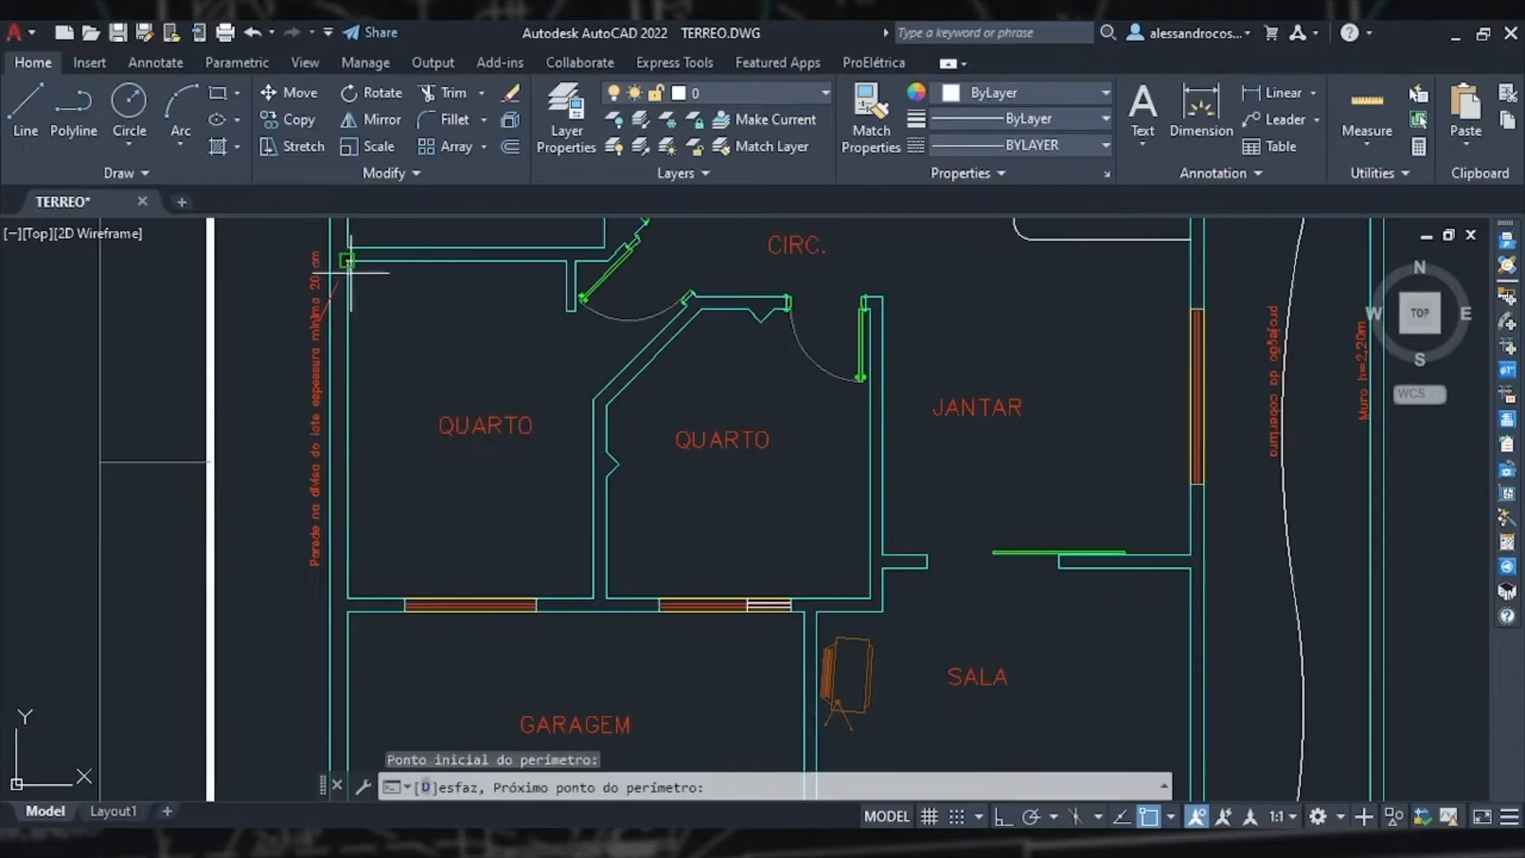
{"action": "left_click", "coordinate": [347, 598]}
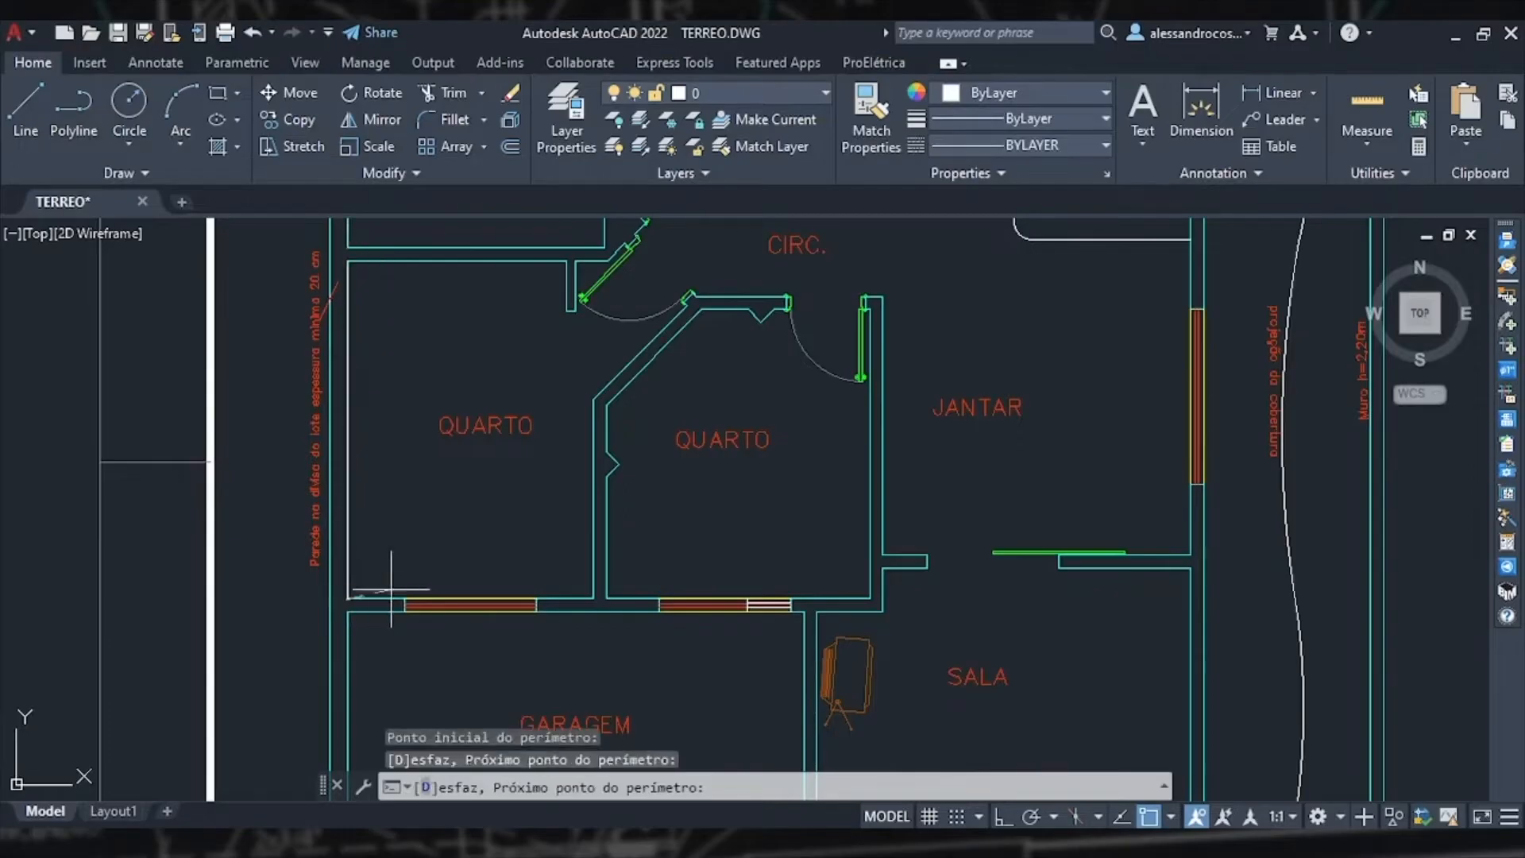
{"action": "left_click", "coordinate": [593, 599]}
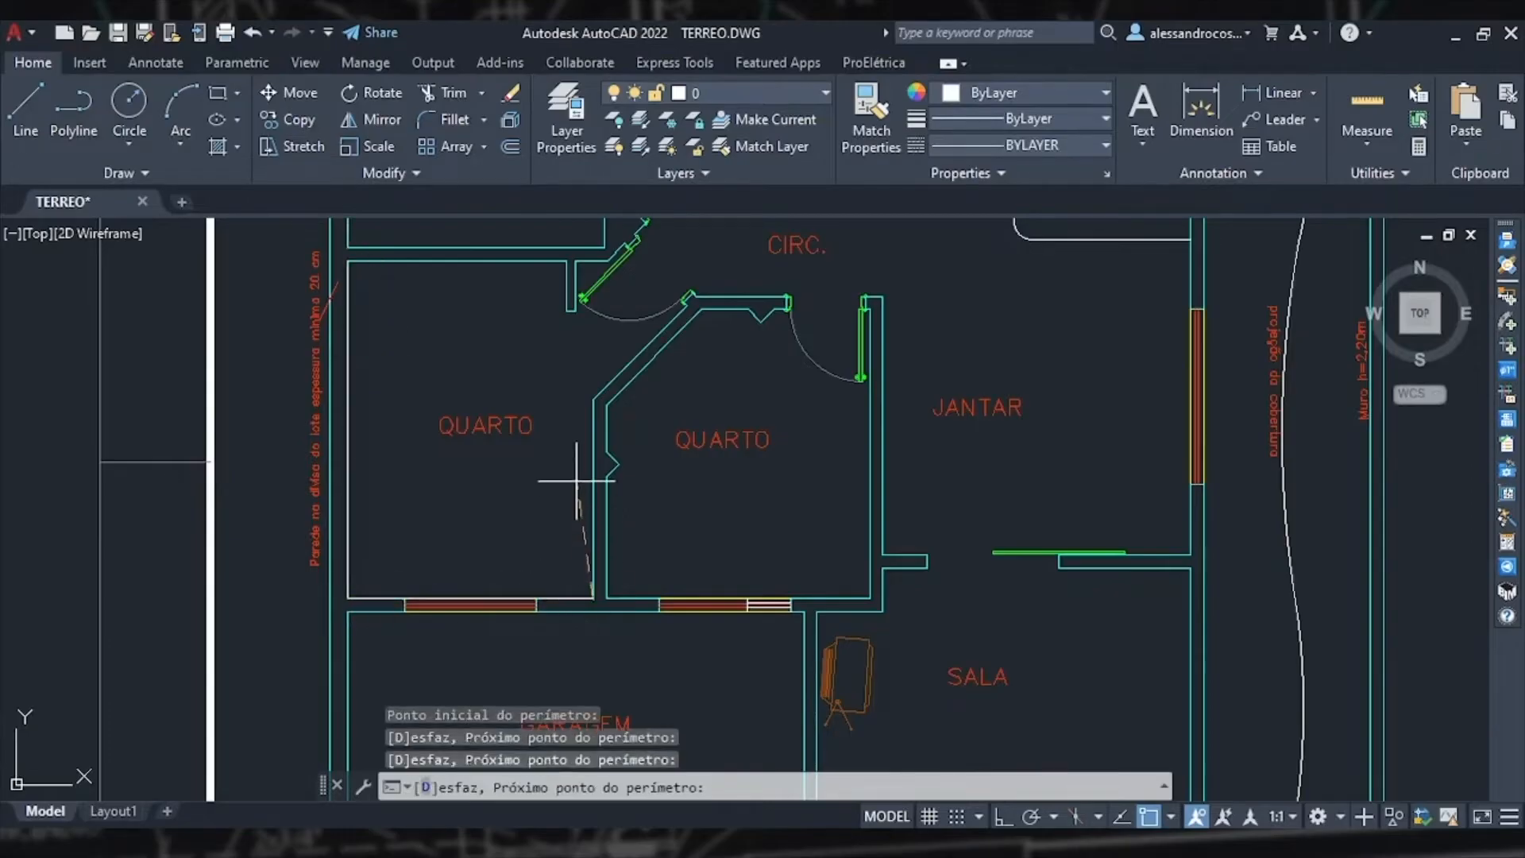
{"action": "left_click", "coordinate": [598, 390]}
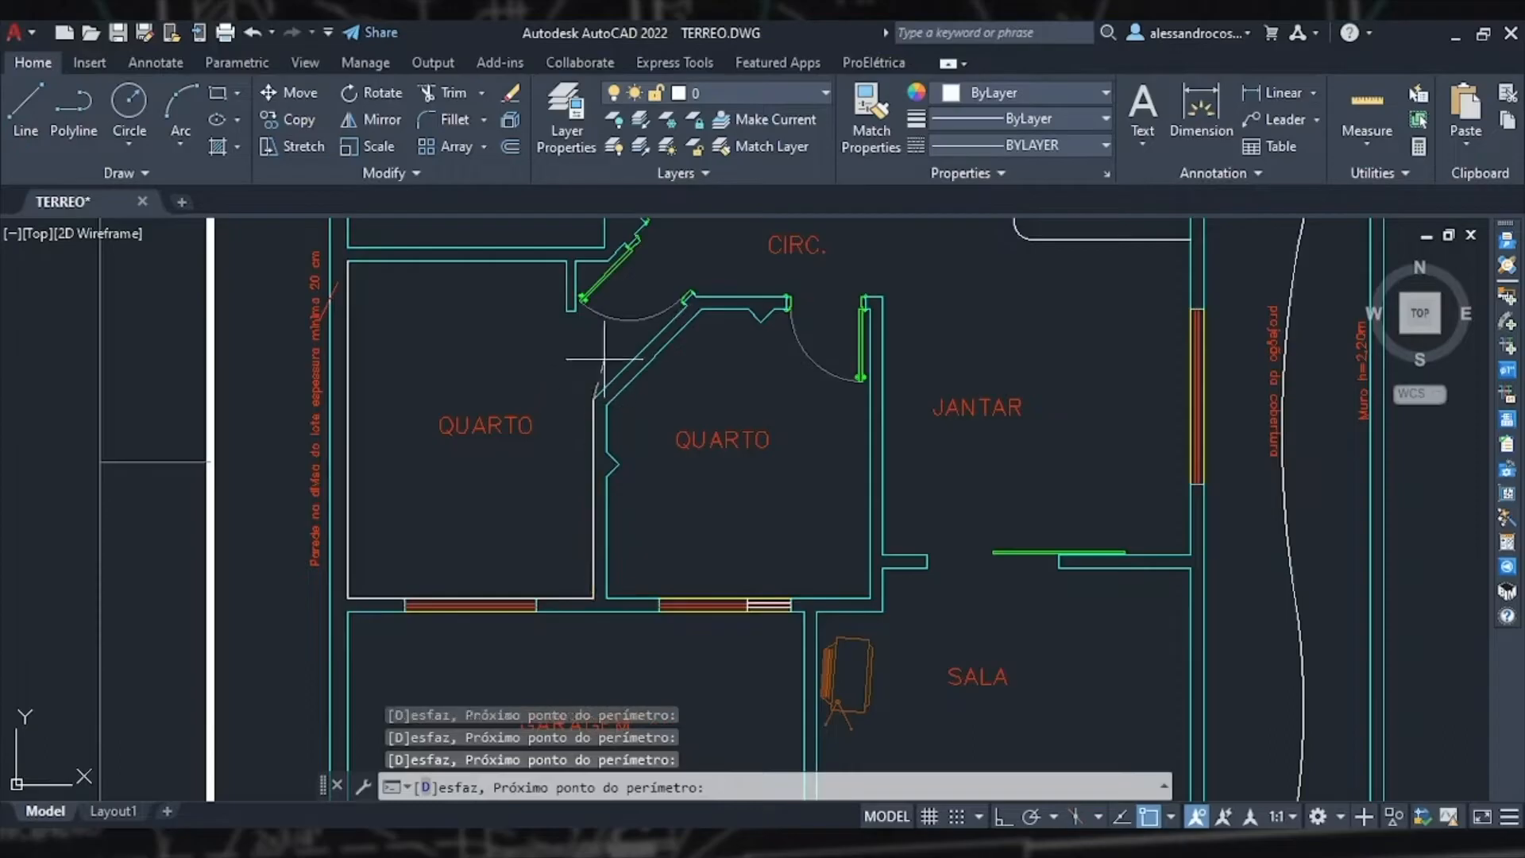
{"action": "left_click", "coordinate": [605, 248]}
{"action": "left_click", "coordinate": [347, 261]}
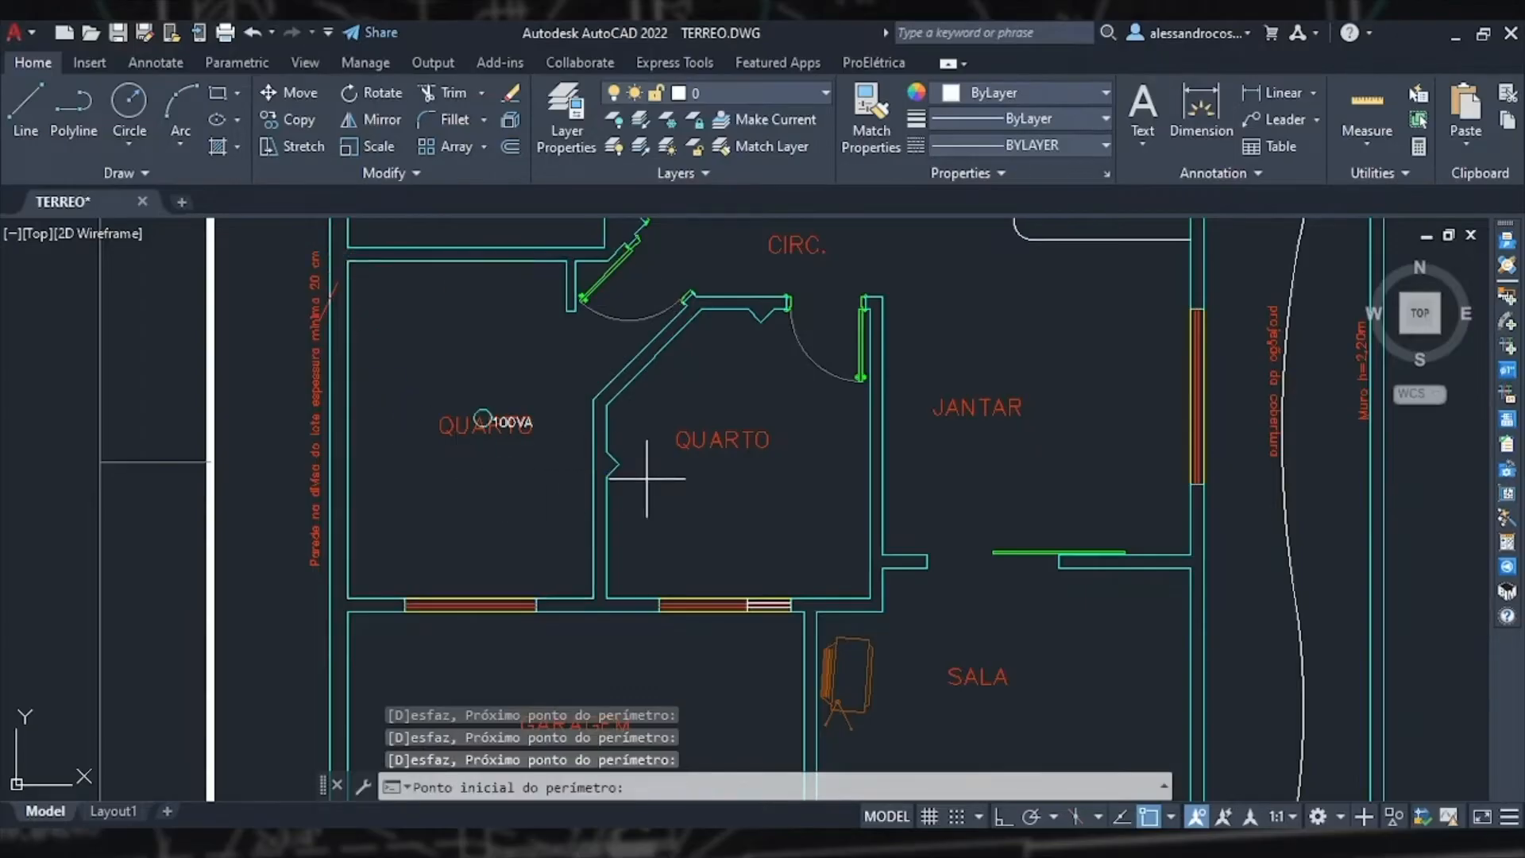
Step: Place a luminaire centred in the second bedroom by tracing its angled perimeter corner by corner
{"action": "left_click", "coordinate": [607, 598]}
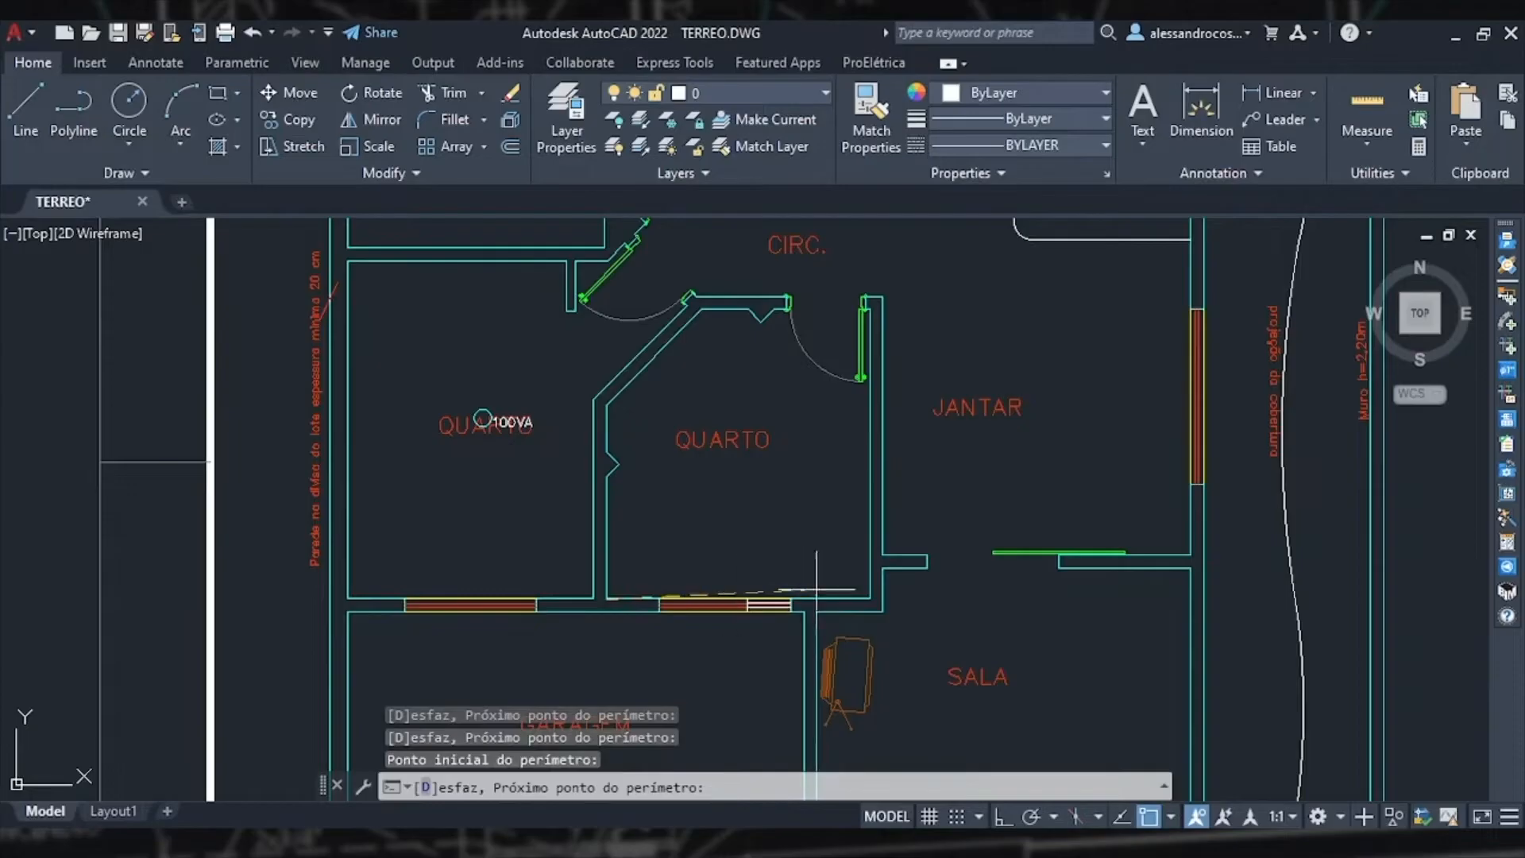
{"action": "left_click", "coordinate": [869, 598]}
{"action": "scroll", "coordinate": [866, 305], "scroll_direction": "up", "scroll_amount": 5}
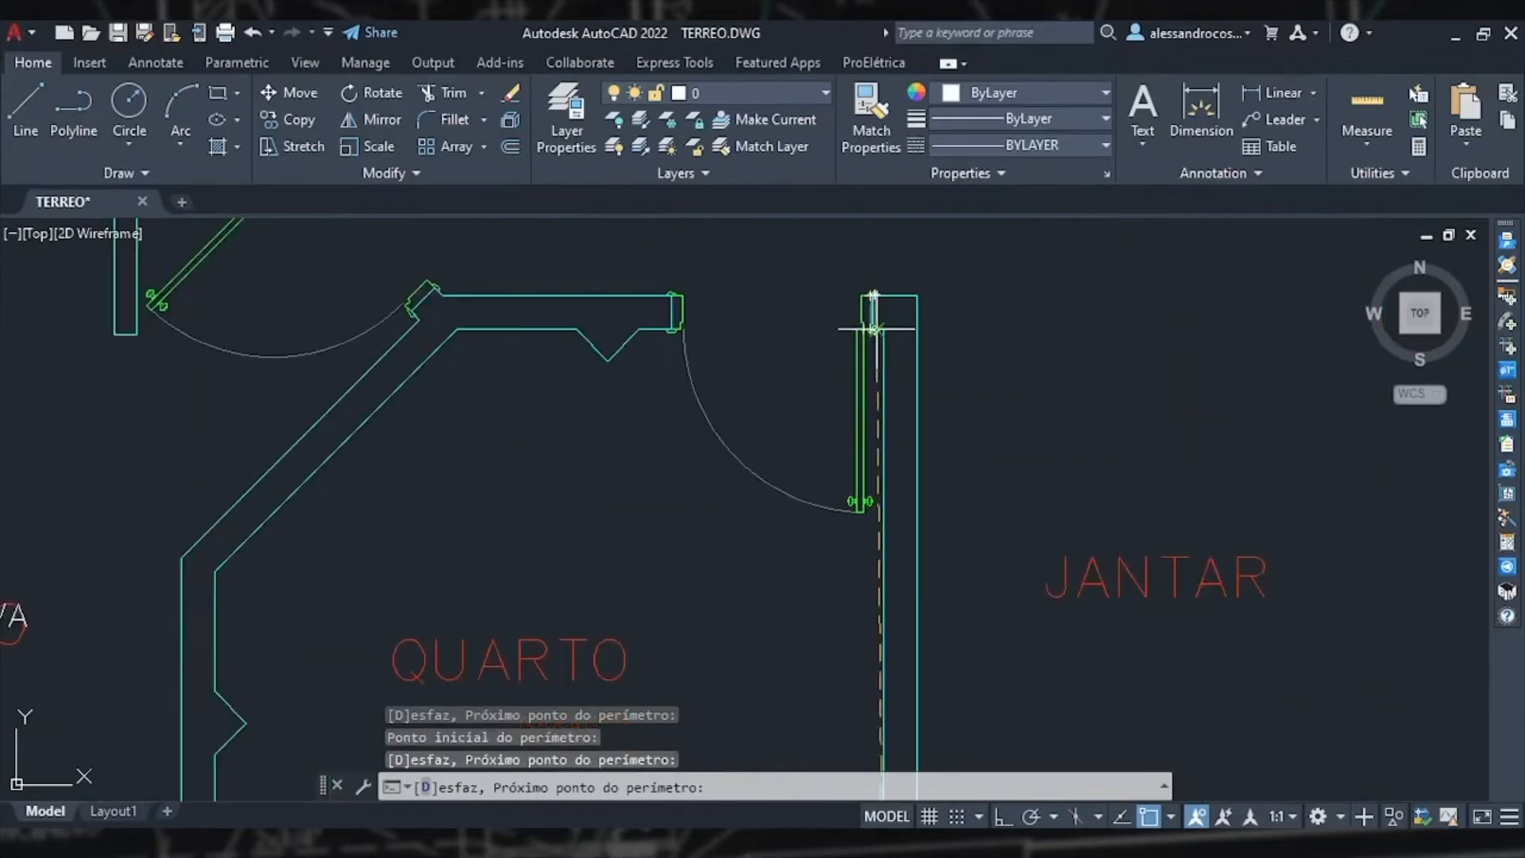
{"action": "left_click", "coordinate": [882, 328]}
{"action": "left_click", "coordinate": [457, 328]}
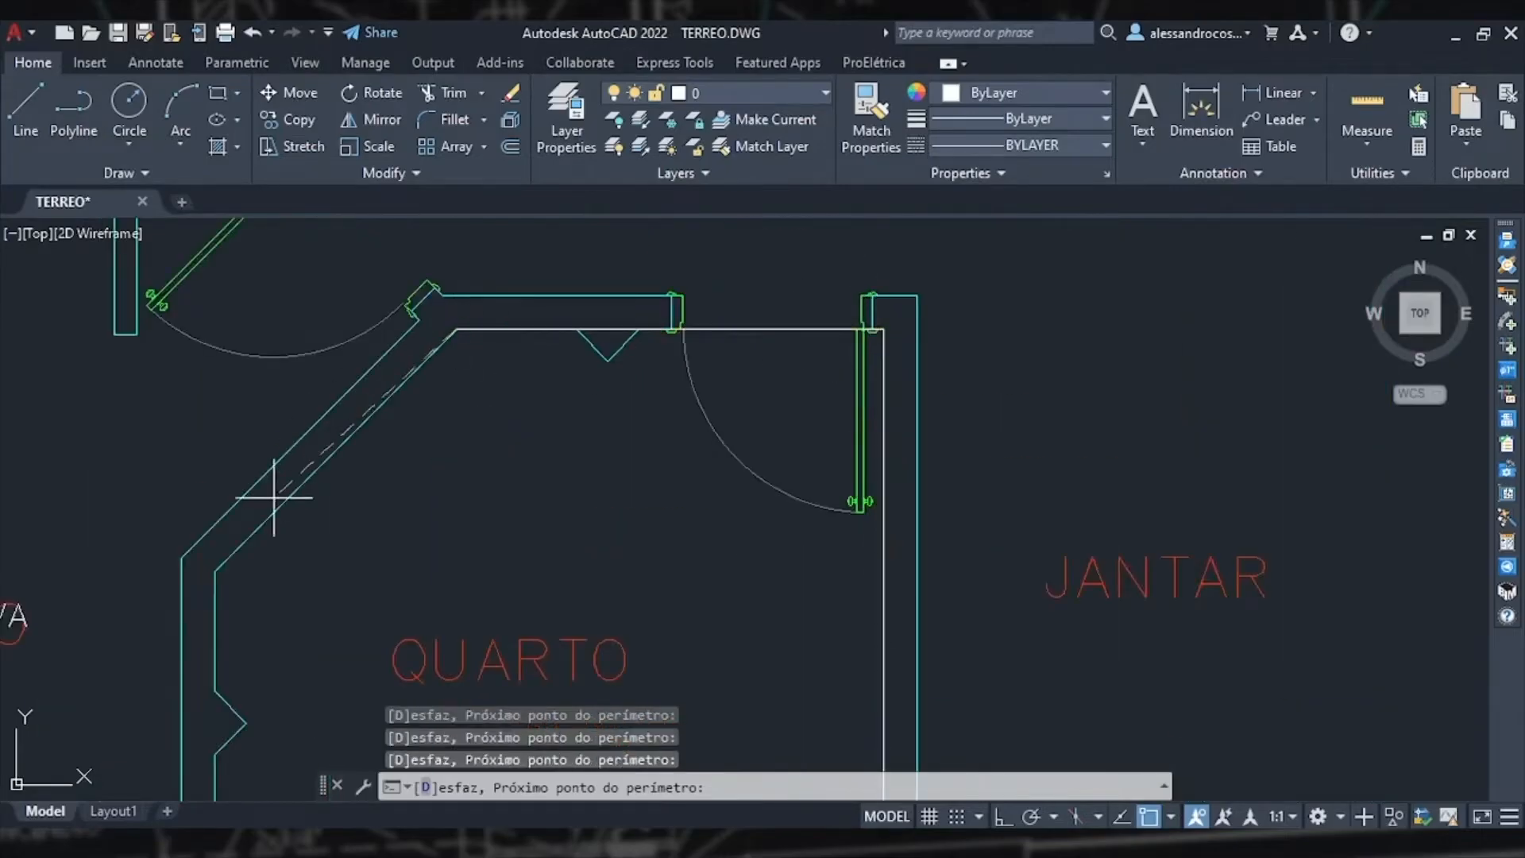
{"action": "left_click", "coordinate": [214, 570]}
{"action": "middle_click_drag", "start_coordinate": [261, 640], "coordinate": [439, 254]}
{"action": "left_click", "coordinate": [408, 673]}
{"action": "key", "text": "Return"}
Step: Place a luminaire in the circulation hallway by tracing the corners of its irregular perimeter
{"action": "scroll", "coordinate": [711, 468], "scroll_direction": "down", "scroll_amount": 6}
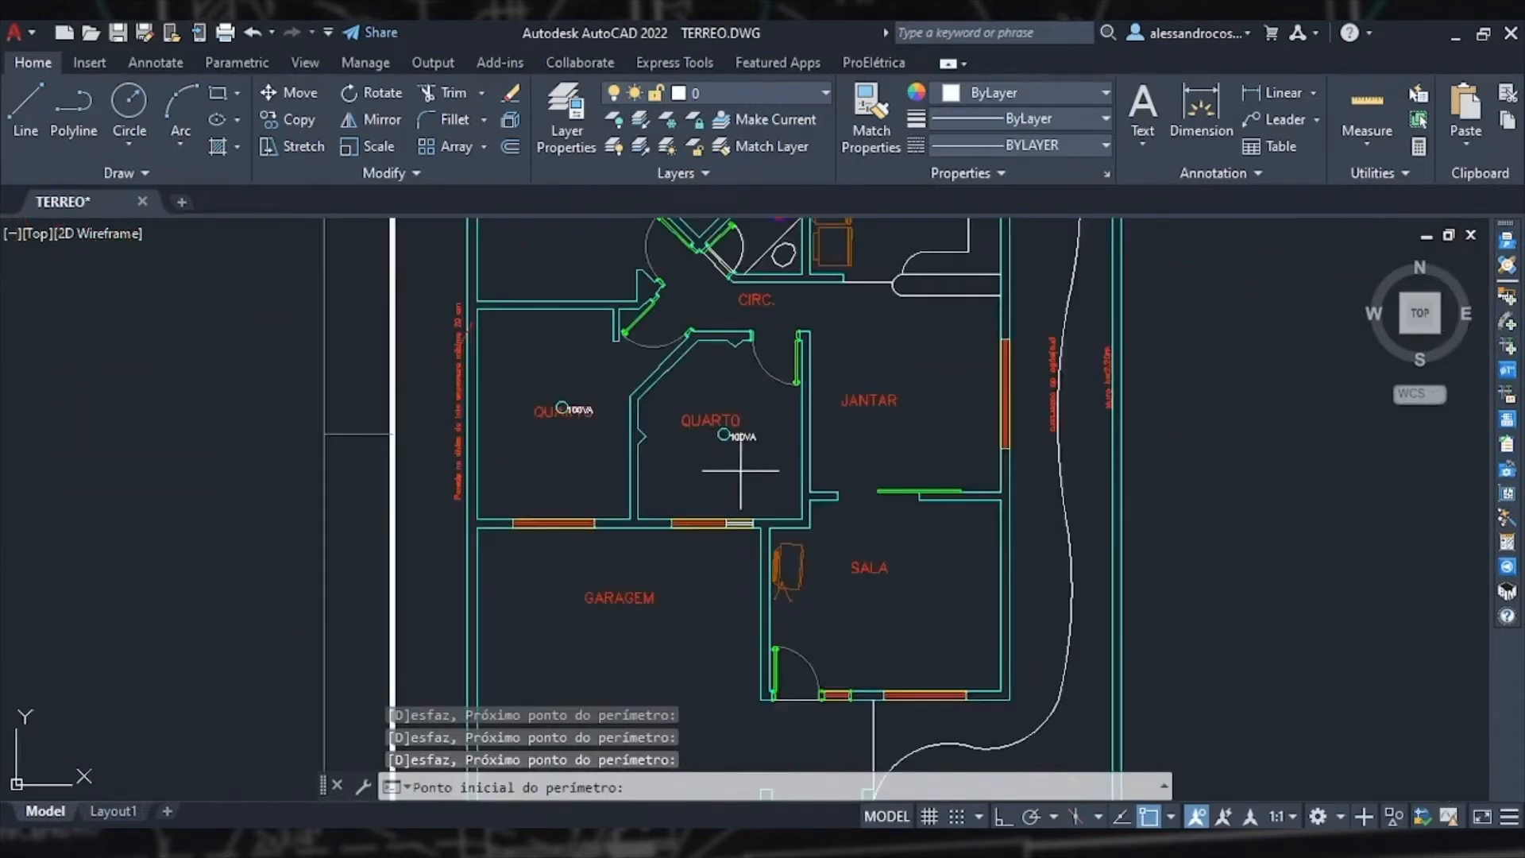
{"action": "scroll", "coordinate": [740, 470], "scroll_direction": "down", "scroll_amount": 2}
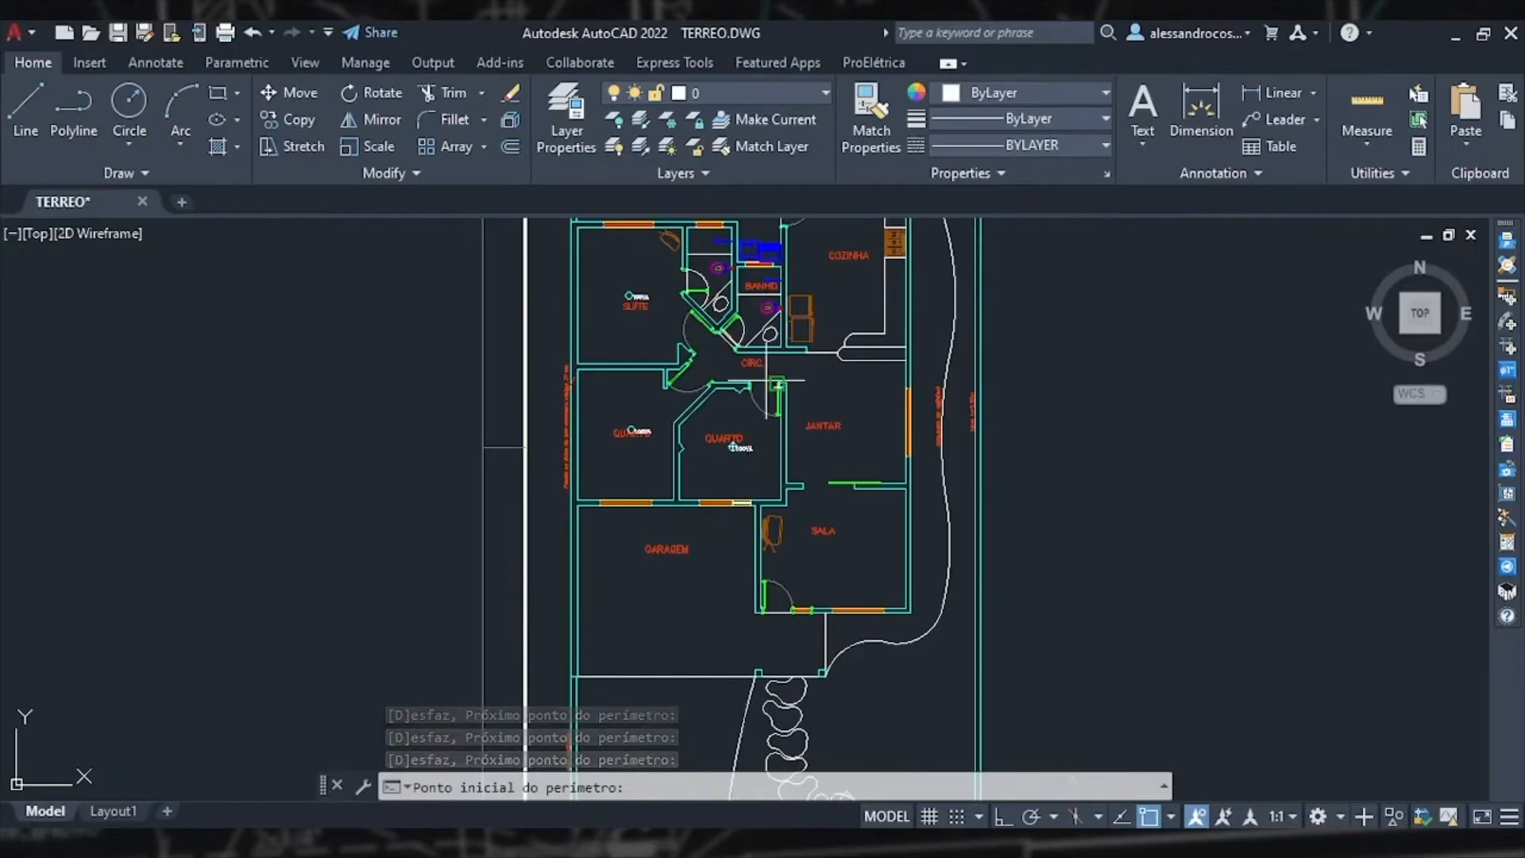
{"action": "scroll", "coordinate": [776, 385], "scroll_direction": "up", "scroll_amount": 6}
{"action": "left_click", "coordinate": [842, 389]}
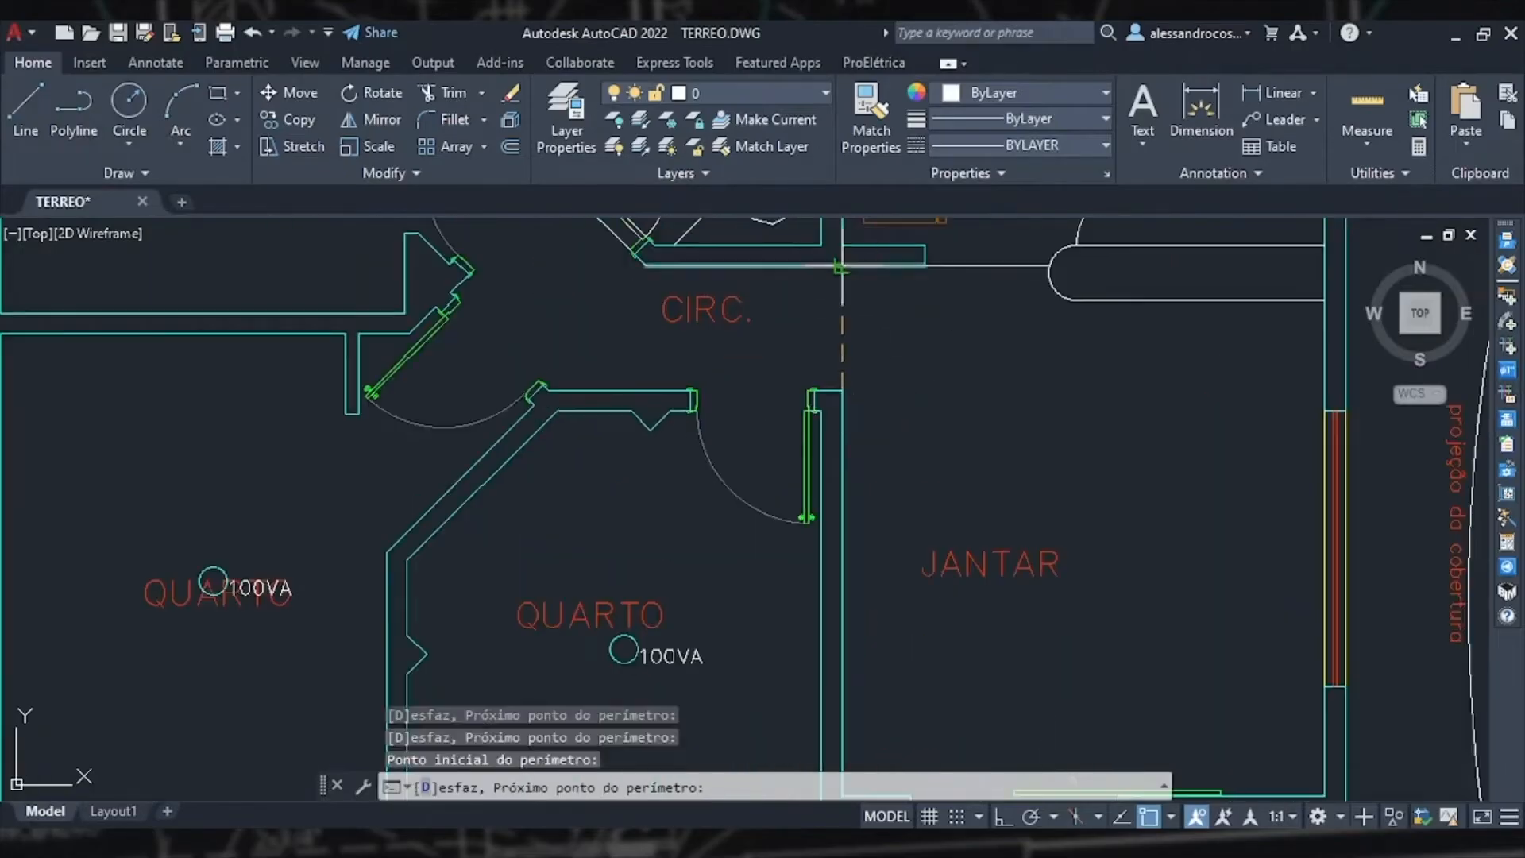
{"action": "left_click", "coordinate": [840, 268]}
{"action": "middle_click_drag", "start_coordinate": [841, 268], "coordinate": [849, 409]}
{"action": "left_click", "coordinate": [651, 407]}
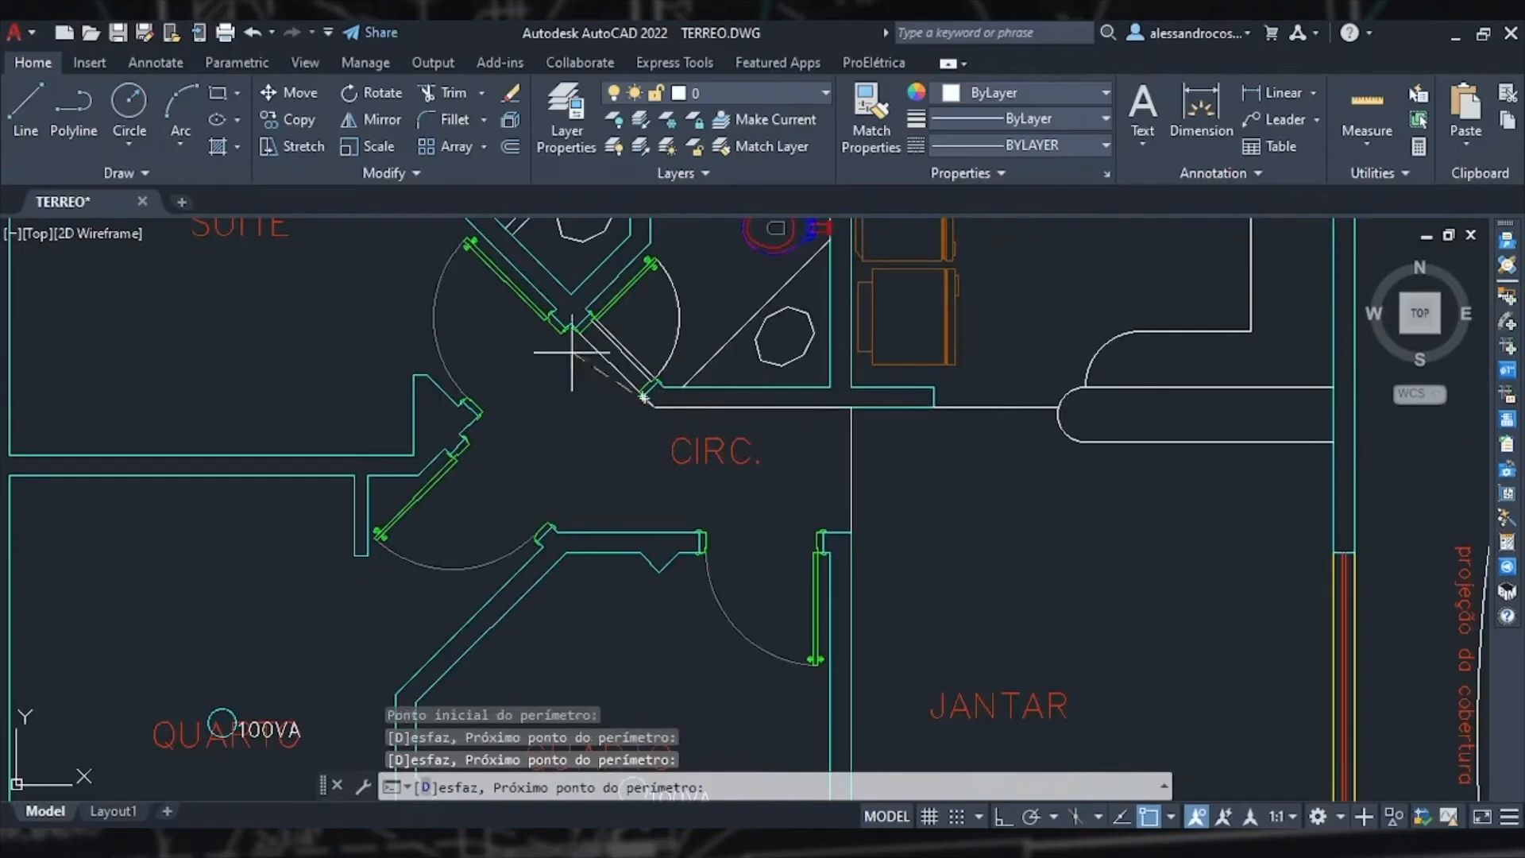
{"action": "left_click", "coordinate": [567, 327]}
{"action": "left_click", "coordinate": [465, 437]}
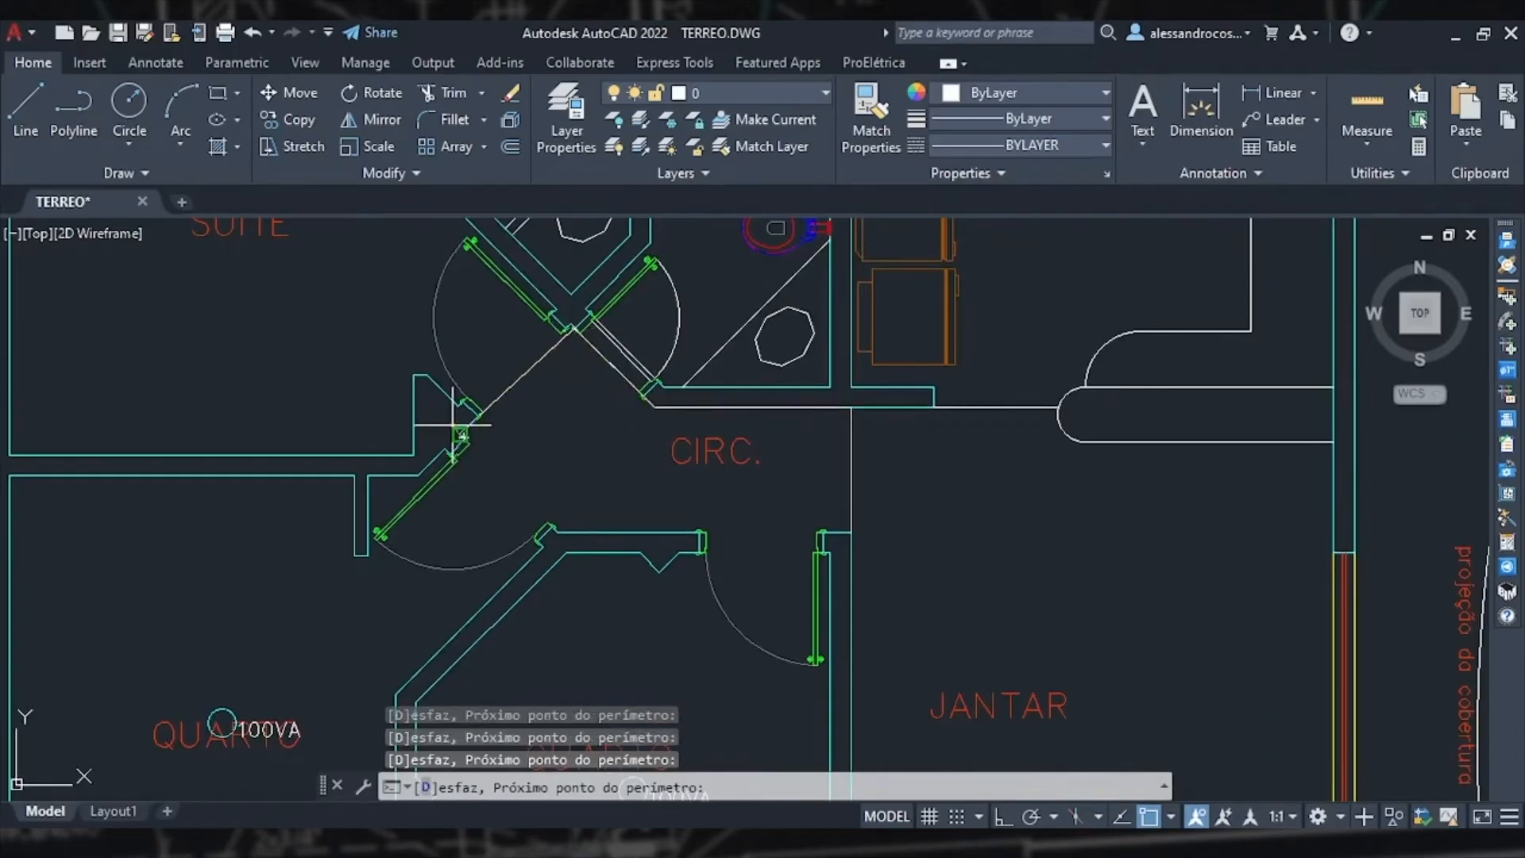
{"action": "left_click", "coordinate": [553, 527]}
{"action": "left_click", "coordinate": [824, 532]}
{"action": "key", "text": "Return"}
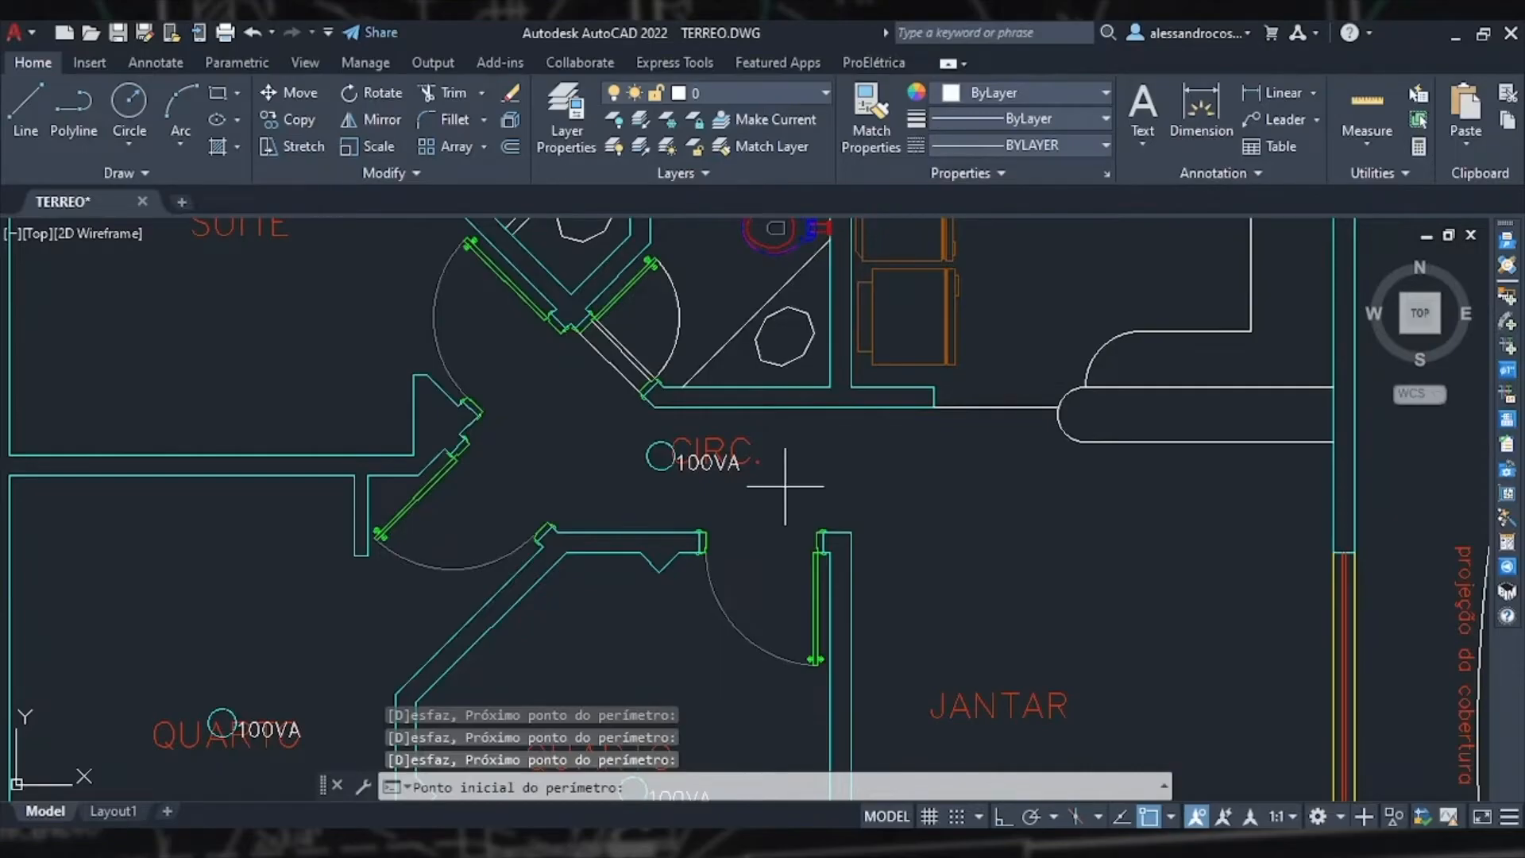
Step: Place a luminaire in the lower bathroom (BANHO) by picking the corners of its perimeter
{"action": "middle_click_drag", "start_coordinate": [826, 421], "coordinate": [795, 538]}
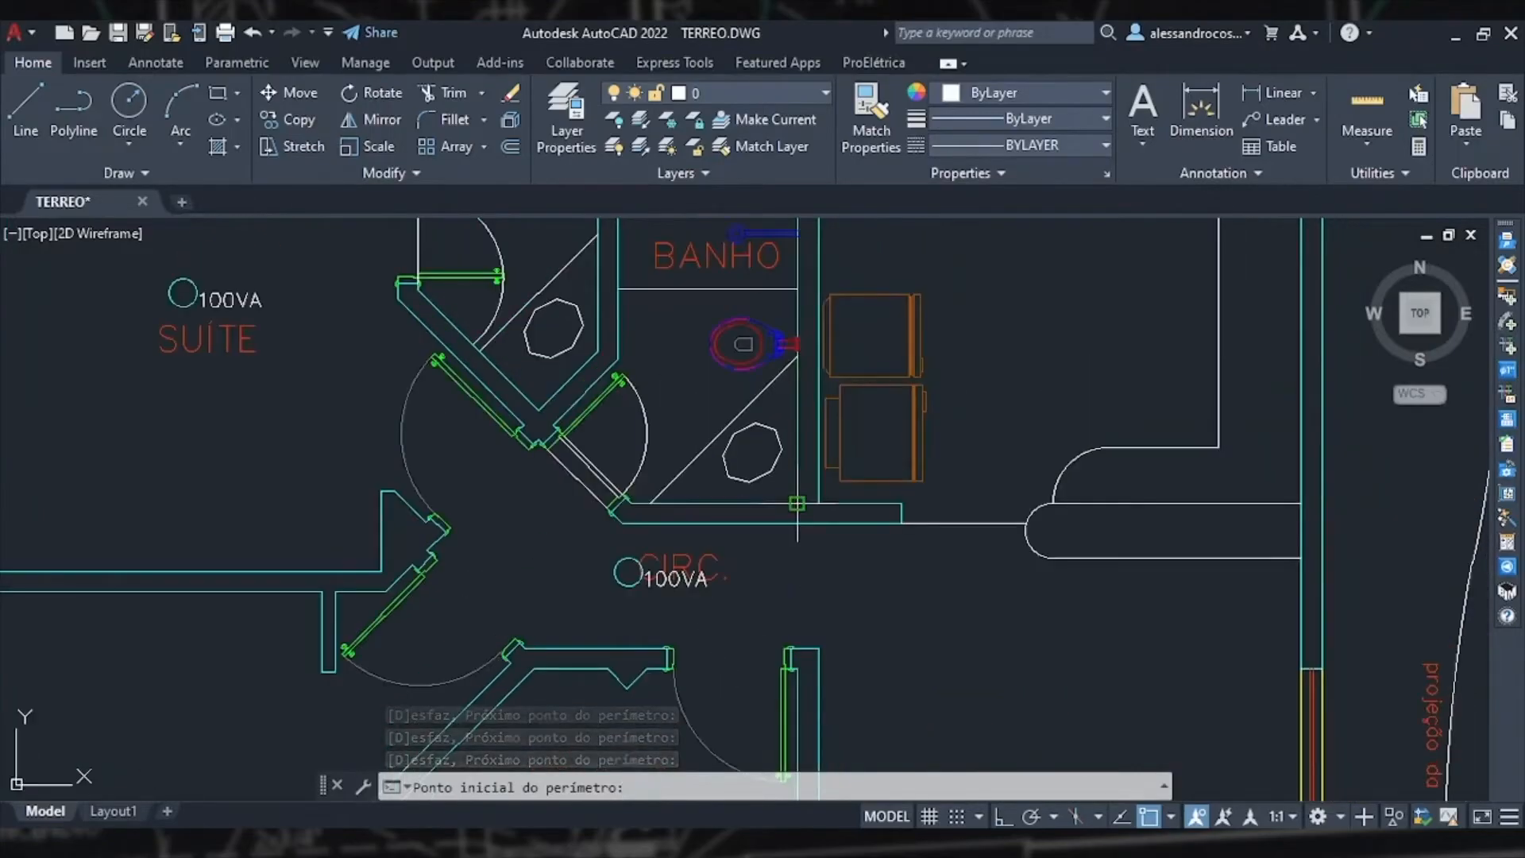
{"action": "left_click", "coordinate": [797, 503]}
{"action": "left_click", "coordinate": [631, 503]}
{"action": "scroll", "coordinate": [550, 439], "scroll_direction": "up", "scroll_amount": 4}
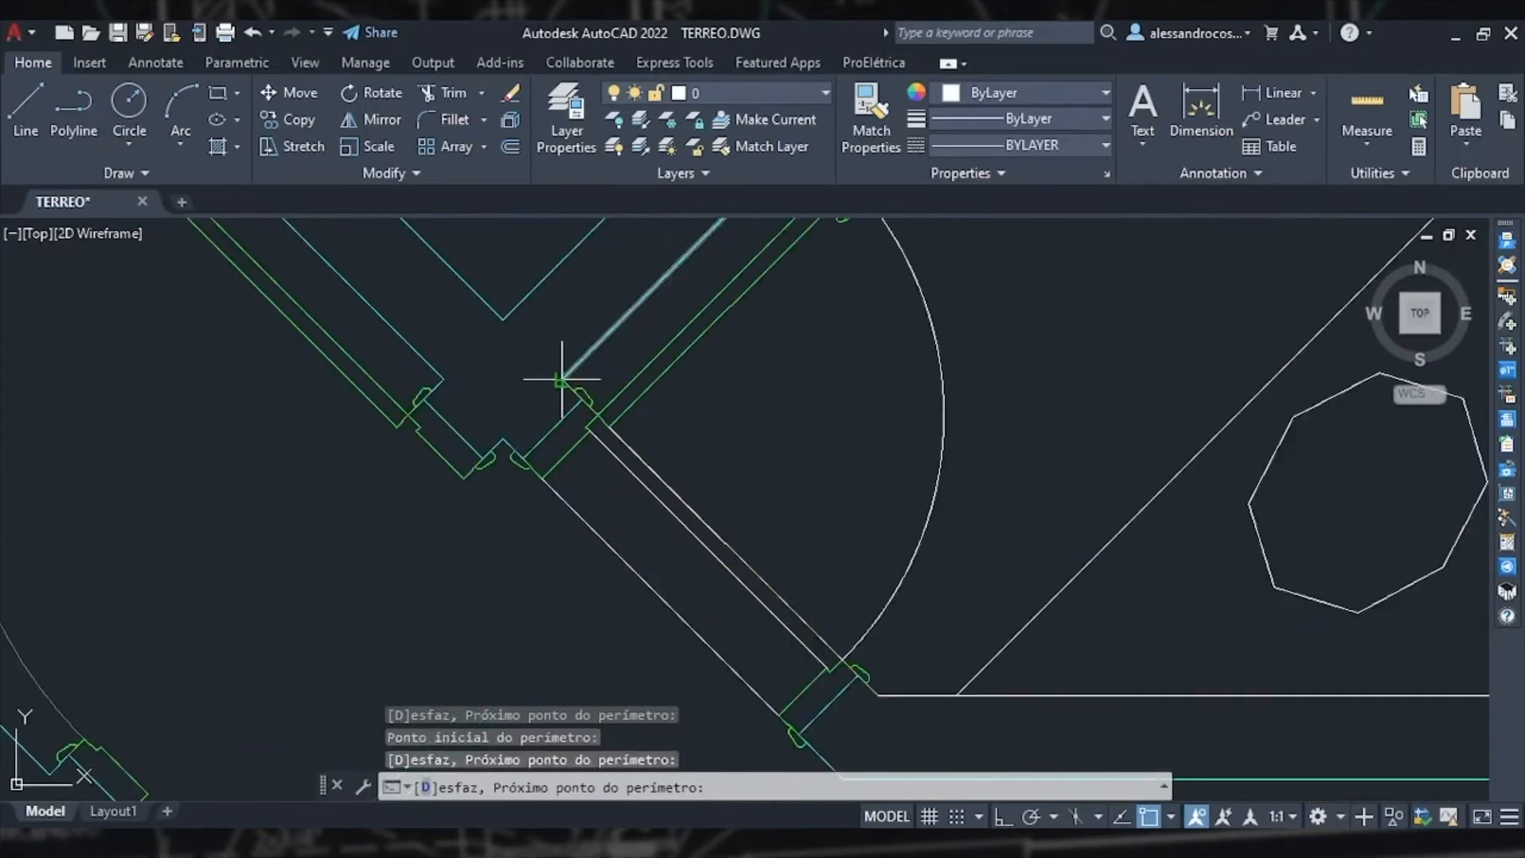
{"action": "scroll", "coordinate": [715, 442], "scroll_direction": "down", "scroll_amount": 3}
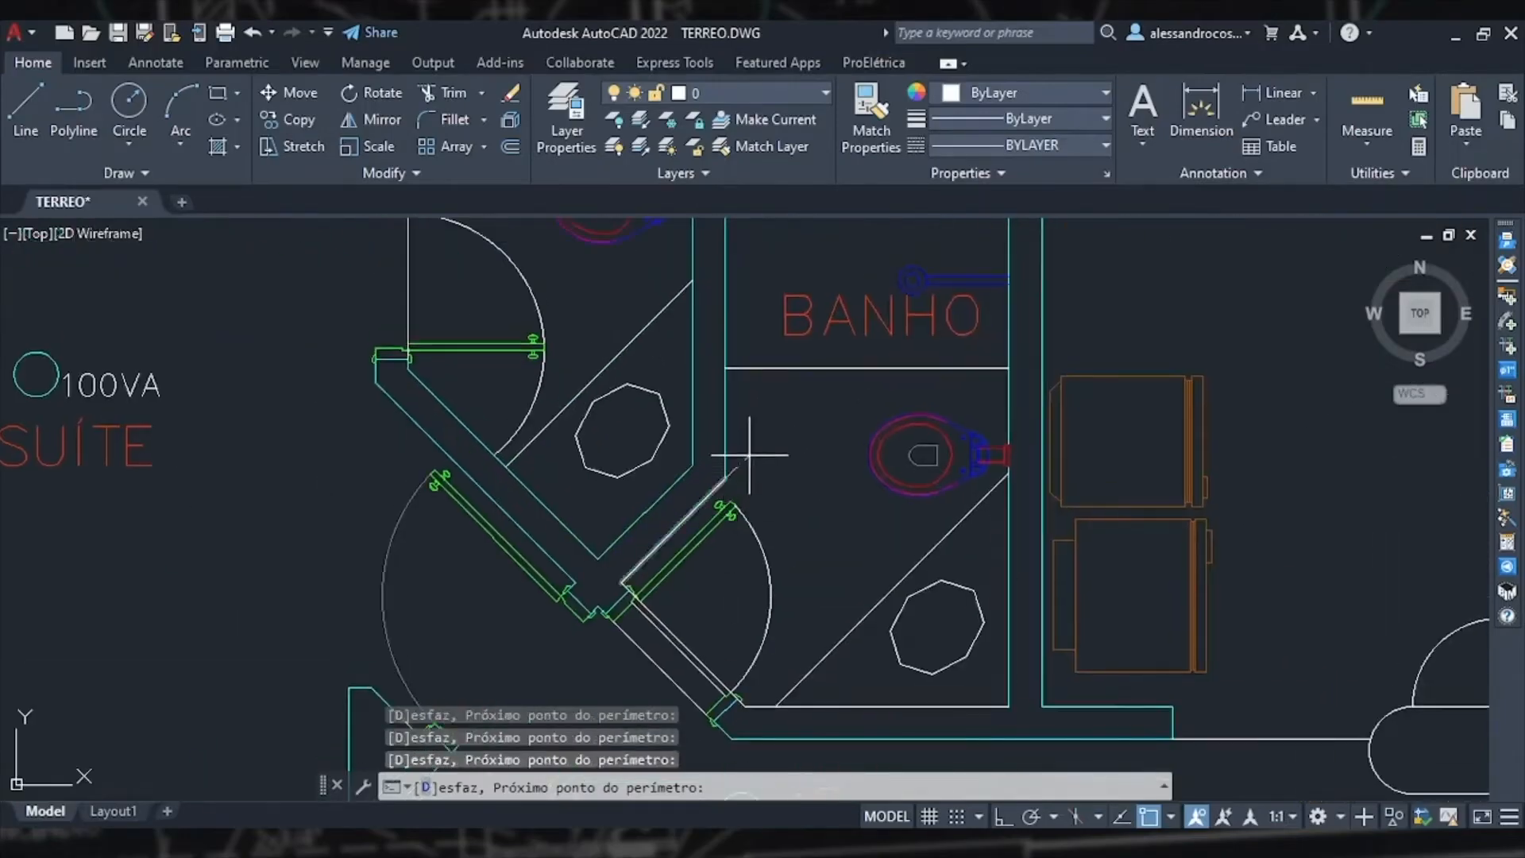
{"action": "middle_click_drag", "start_coordinate": [749, 457], "coordinate": [773, 713]}
{"action": "left_click", "coordinate": [1030, 448]}
{"action": "middle_click_drag", "start_coordinate": [939, 554], "coordinate": [881, 349]}
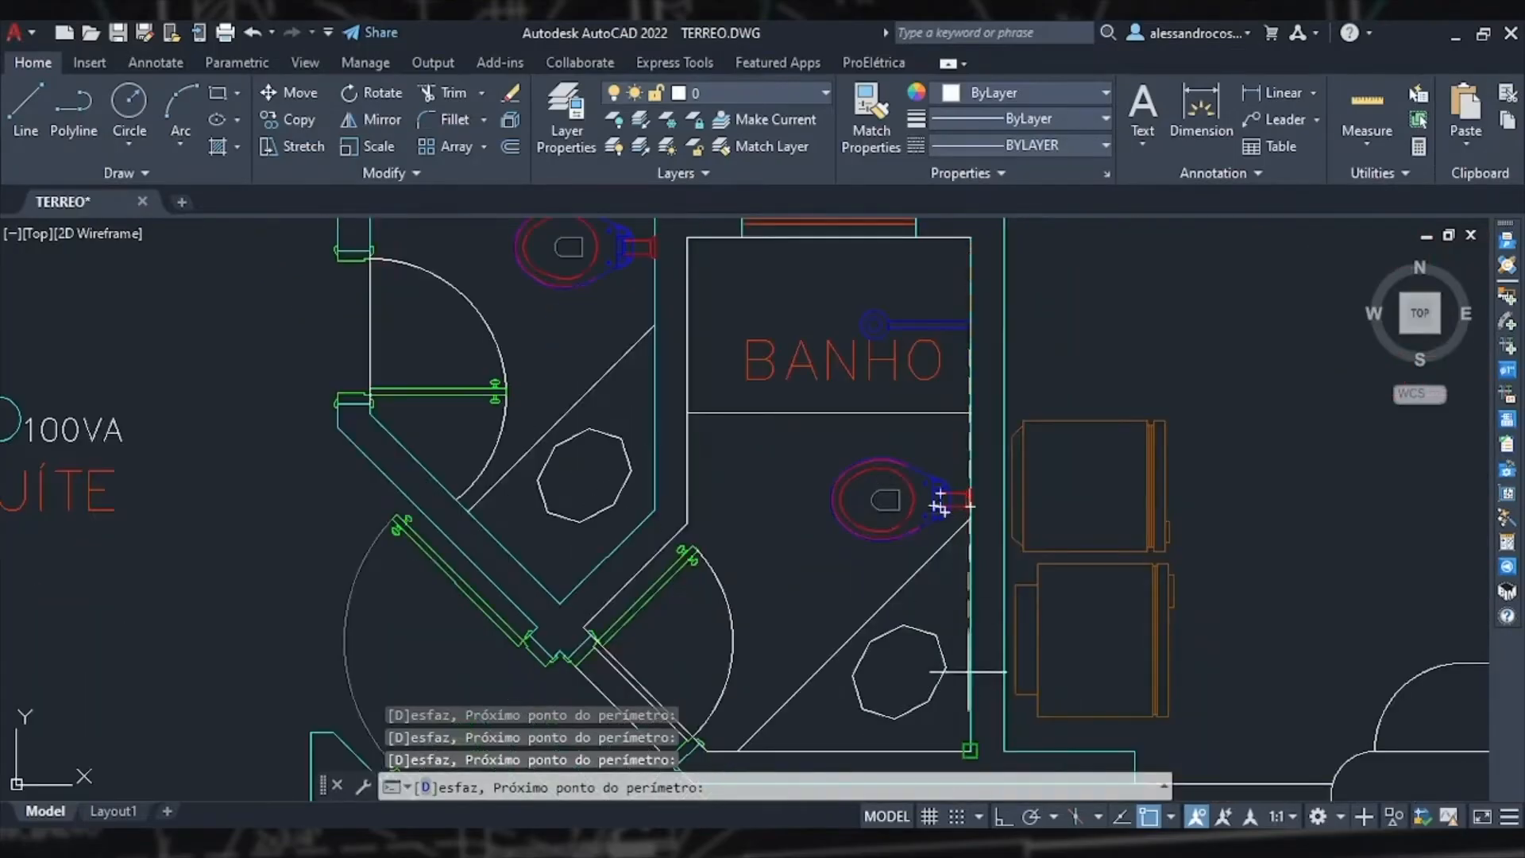
{"action": "left_click", "coordinate": [970, 748]}
{"action": "key", "text": "Return"}
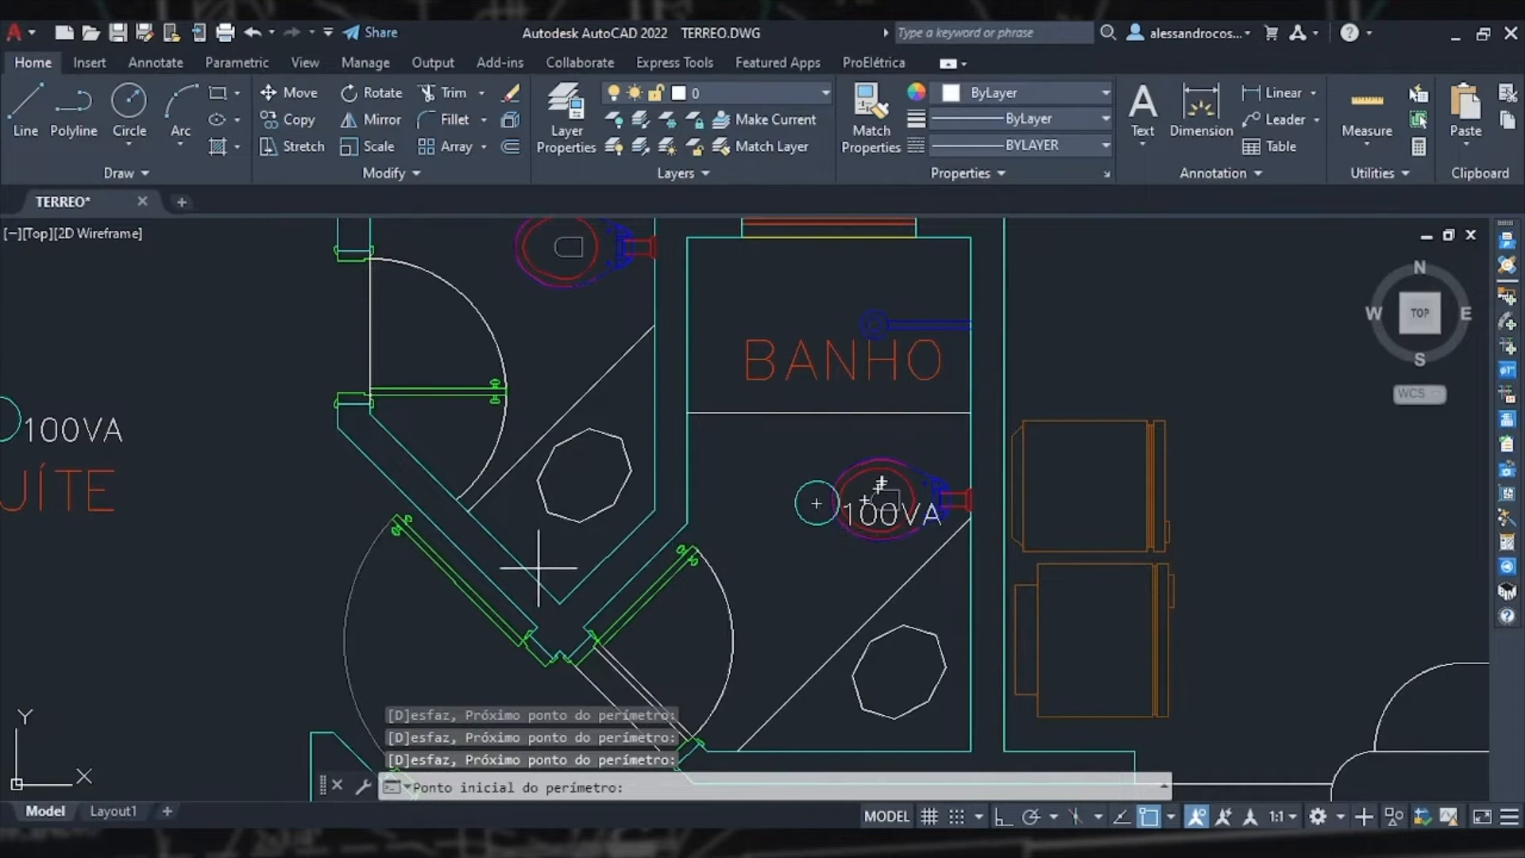
Step: Place a luminaire in the small upper bathroom by tracing its perimeter, then leave the command
{"action": "left_click", "coordinate": [556, 600]}
{"action": "middle_click_drag", "start_coordinate": [556, 445], "coordinate": [591, 738]}
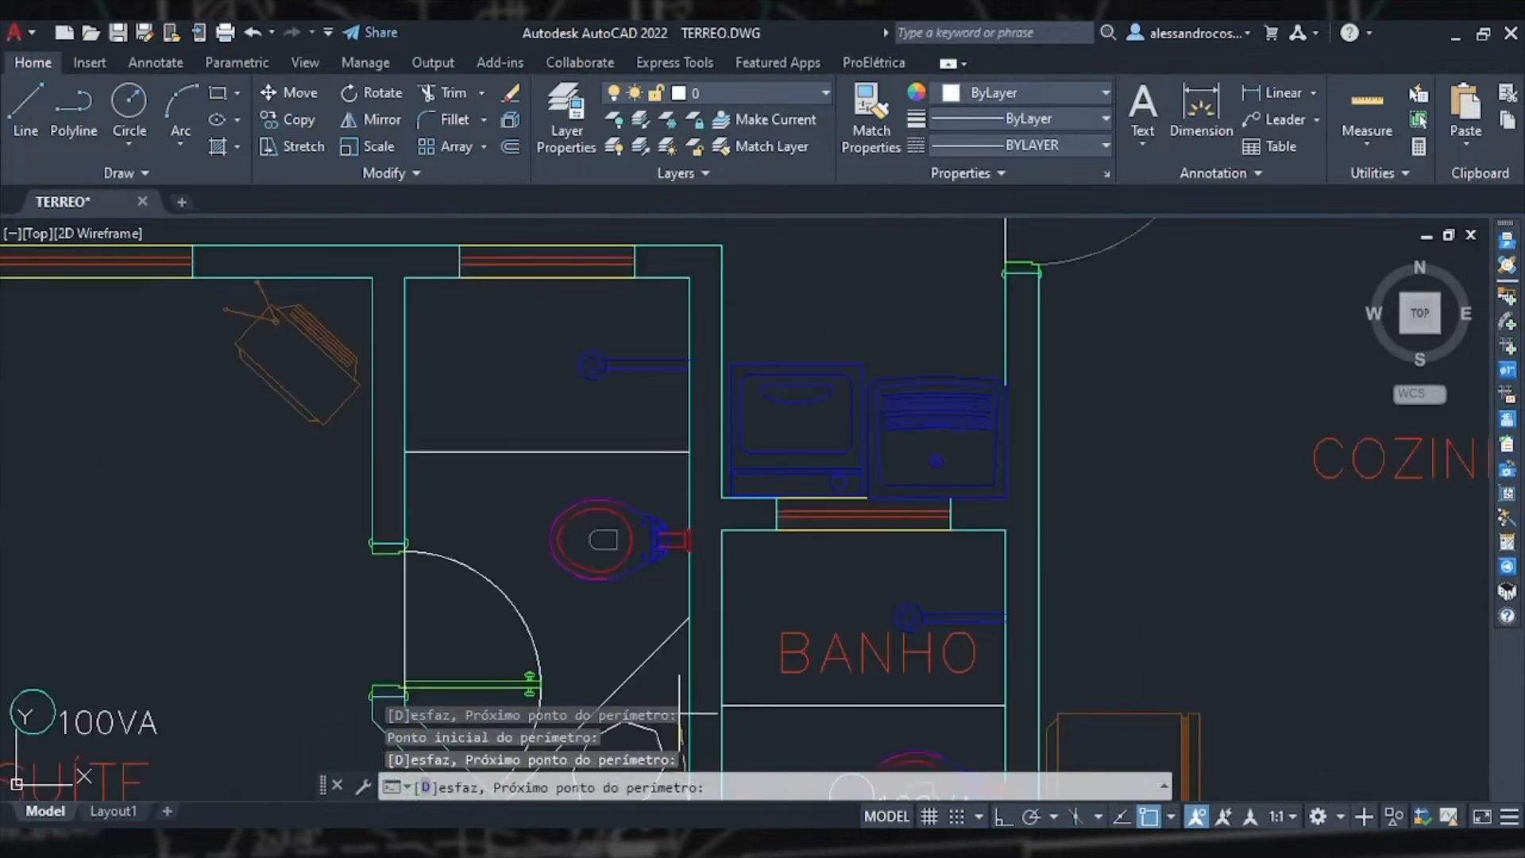
{"action": "left_click", "coordinate": [414, 281]}
{"action": "scroll", "coordinate": [435, 520], "scroll_direction": "down", "scroll_amount": 1}
{"action": "middle_click_drag", "start_coordinate": [422, 575], "coordinate": [404, 449]}
{"action": "scroll", "coordinate": [401, 507], "scroll_direction": "up", "scroll_amount": 2}
{"action": "left_click", "coordinate": [397, 505]}
{"action": "scroll", "coordinate": [454, 532], "scroll_direction": "down", "scroll_amount": 2}
{"action": "middle_click_drag", "start_coordinate": [526, 614], "coordinate": [473, 525]}
{"action": "key", "text": "Return"}
{"action": "key", "text": "Escape"}
Step: Turn off the SANITÁRIO layer to hide the bathroom fixtures overlapping the symbols
{"action": "left_click", "coordinate": [698, 466]}
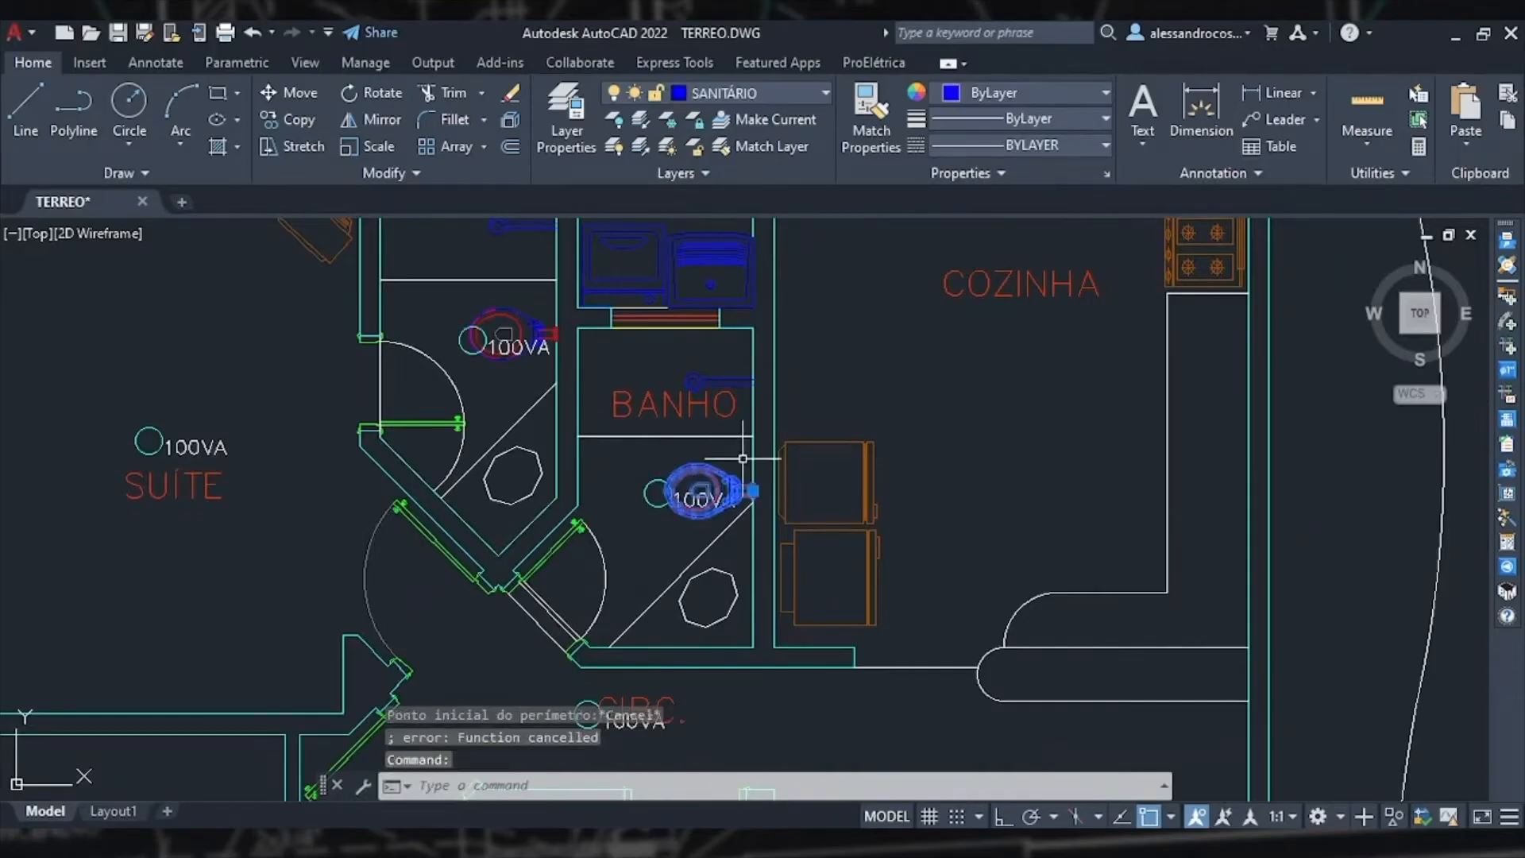
{"action": "left_click", "coordinate": [727, 101]}
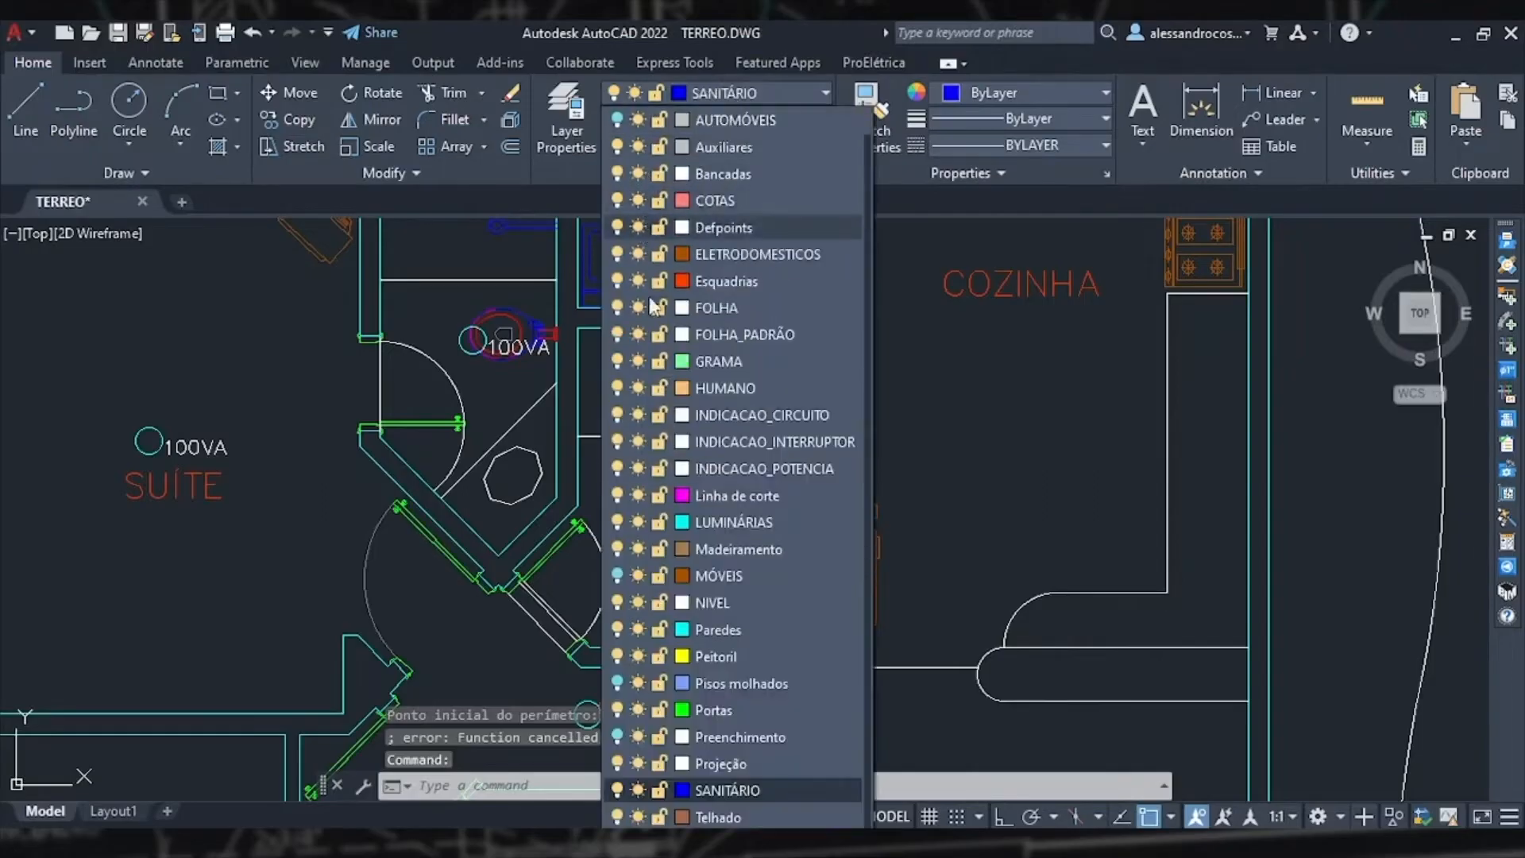
{"action": "left_click", "coordinate": [617, 791]}
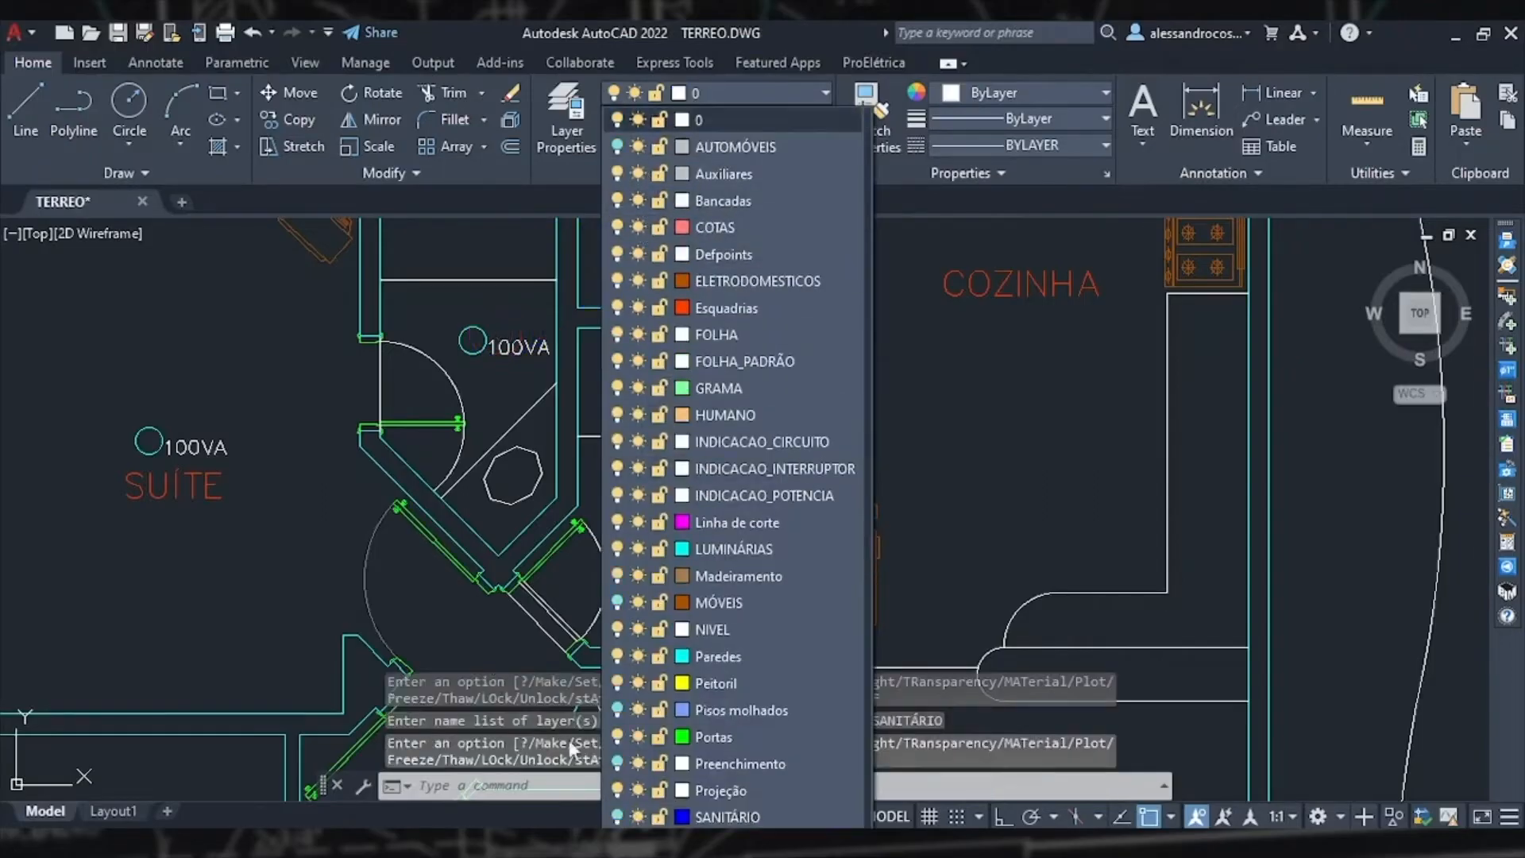
{"action": "key", "text": "Escape"}
{"action": "middle_click_drag", "start_coordinate": [709, 370], "coordinate": [710, 501]}
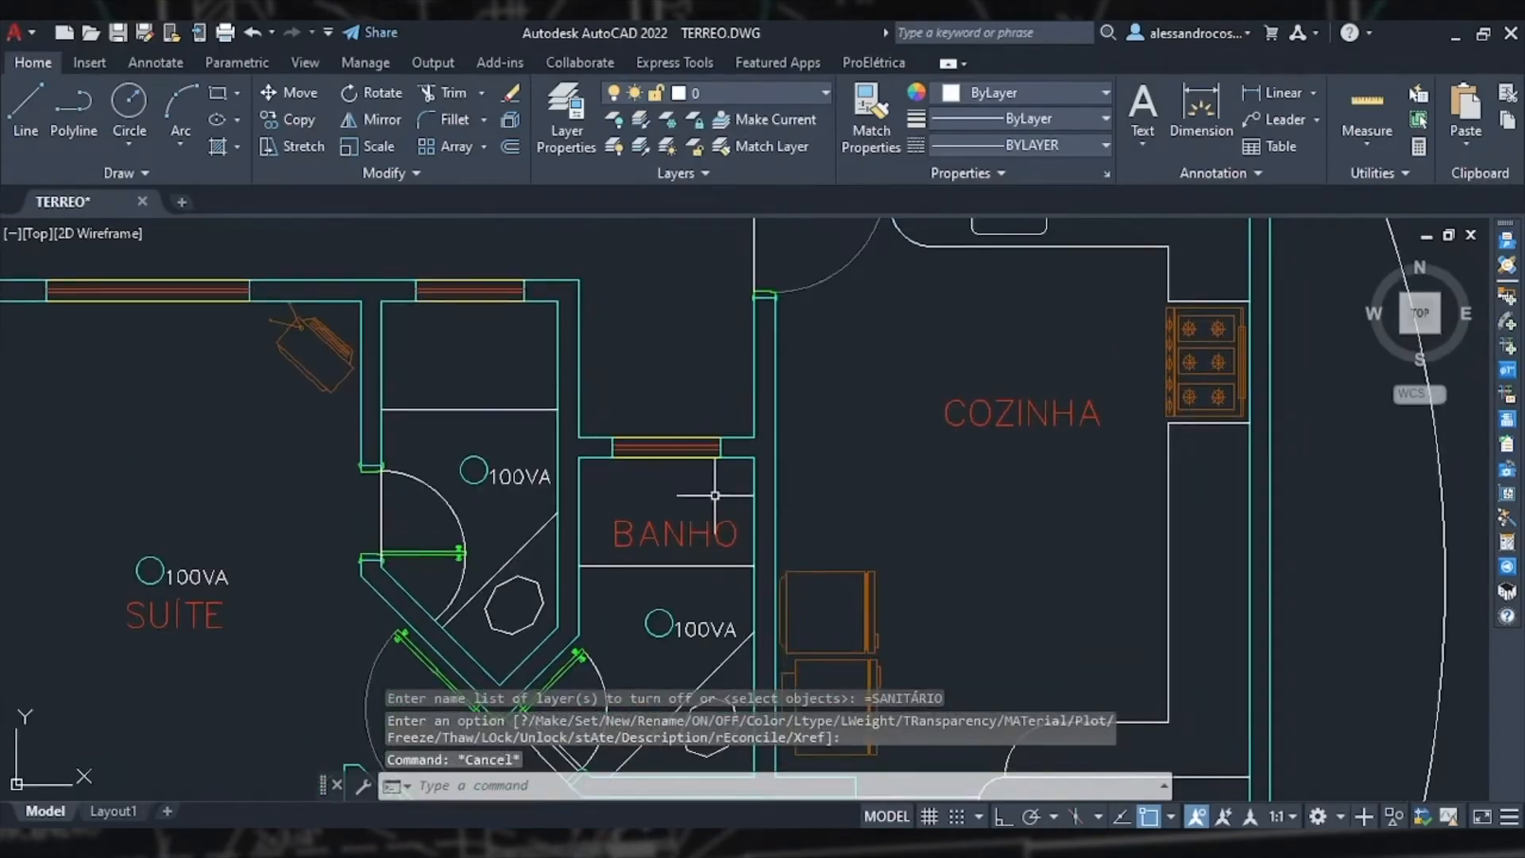
Step: Move the CIRC. room label to the right so it no longer overlaps the hallway luminaire
{"action": "middle_click_drag", "start_coordinate": [672, 571], "coordinate": [625, 462]}
{"action": "scroll", "coordinate": [626, 477], "scroll_direction": "down", "scroll_amount": 2}
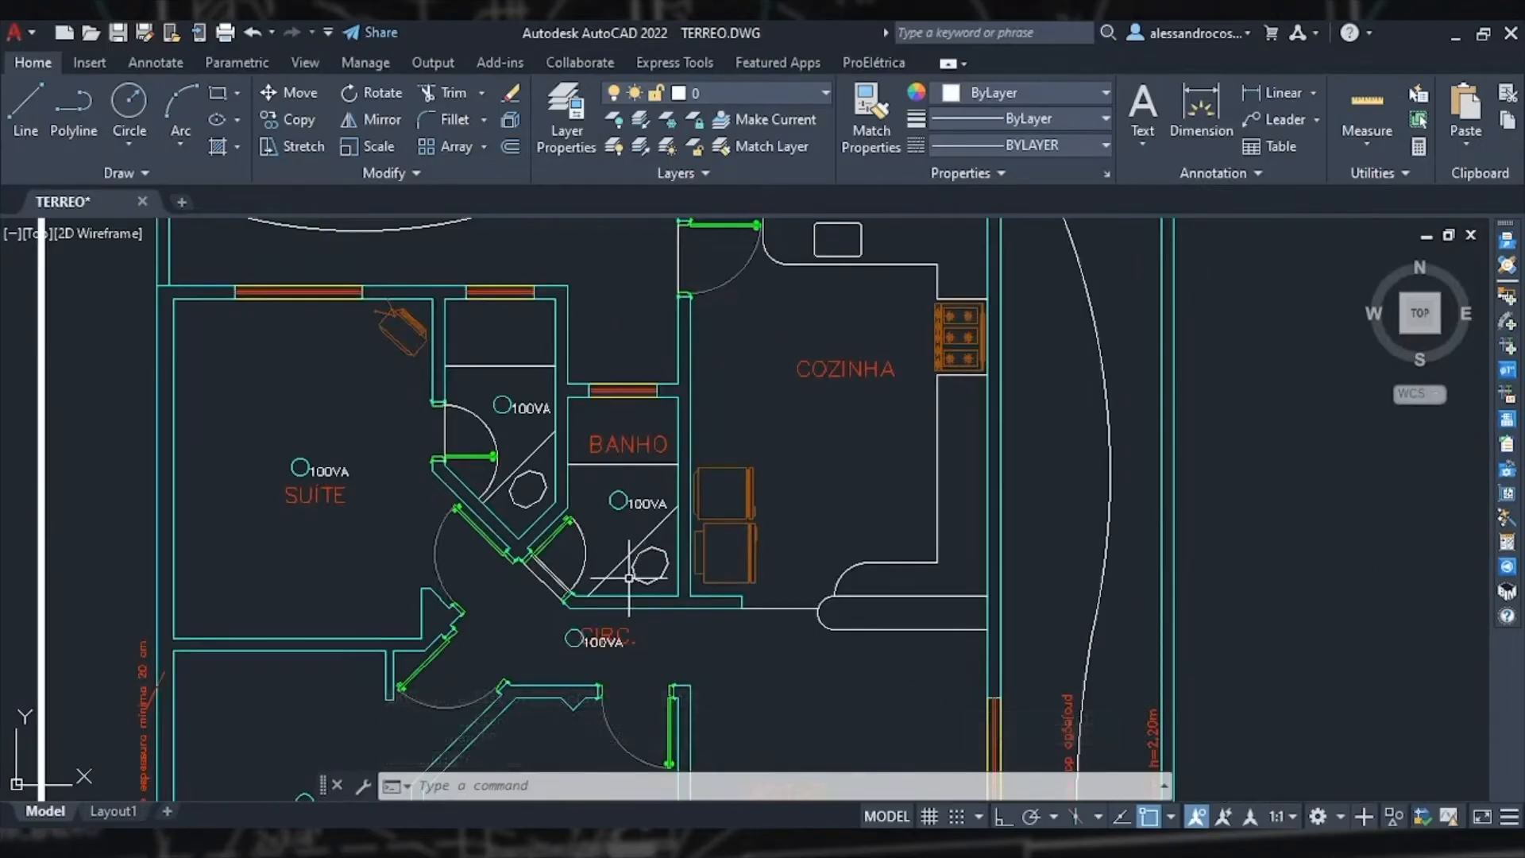
{"action": "scroll", "coordinate": [608, 601], "scroll_direction": "down", "scroll_amount": 3}
{"action": "scroll", "coordinate": [592, 526], "scroll_direction": "up", "scroll_amount": 5}
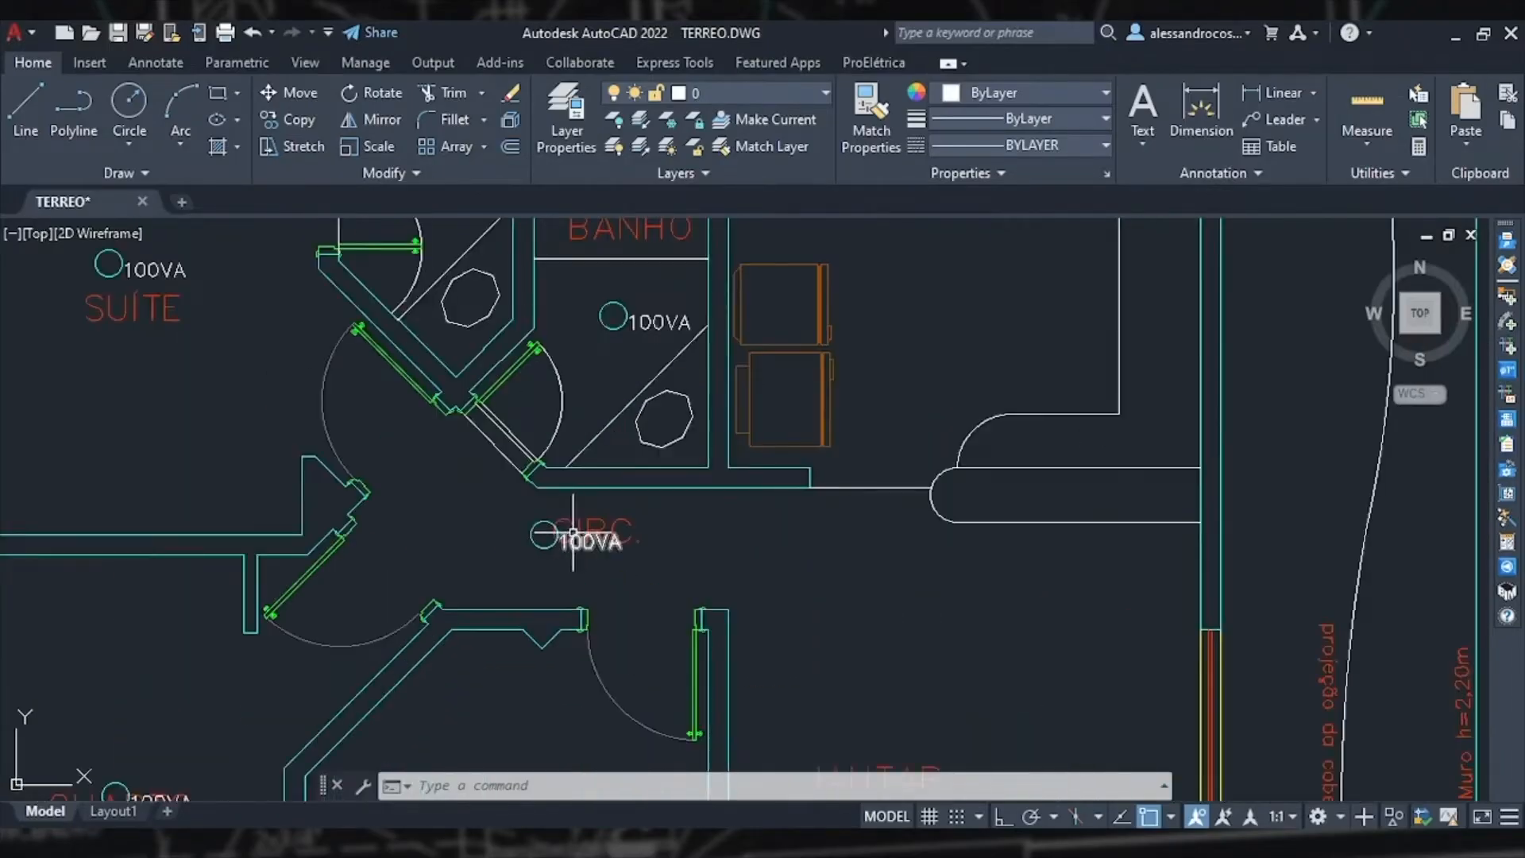
{"action": "left_click", "coordinate": [592, 525]}
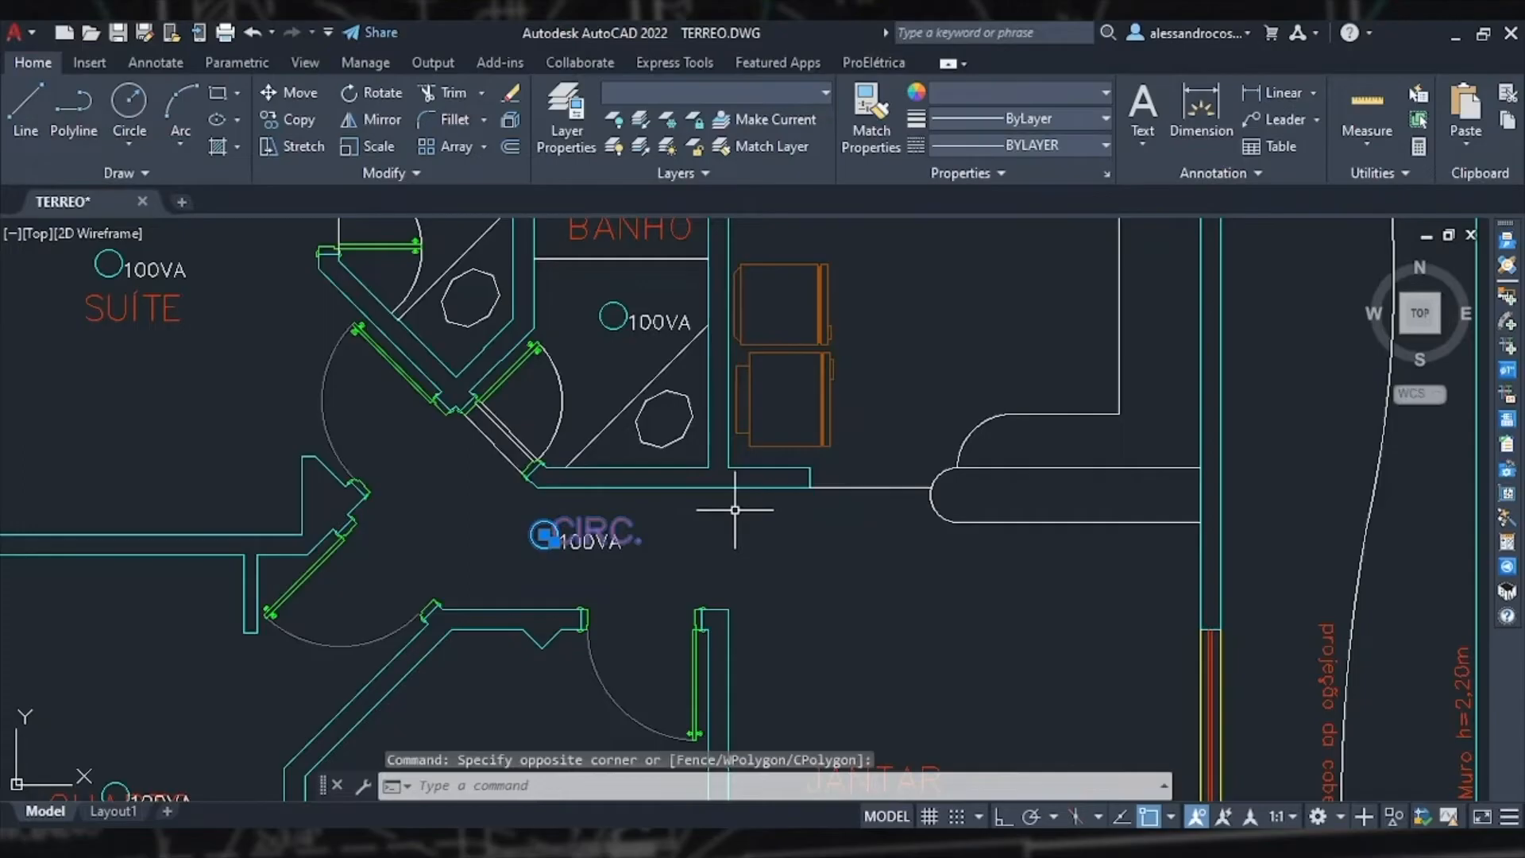
{"action": "key", "text": "Escape"}
{"action": "left_click", "coordinate": [597, 514]}
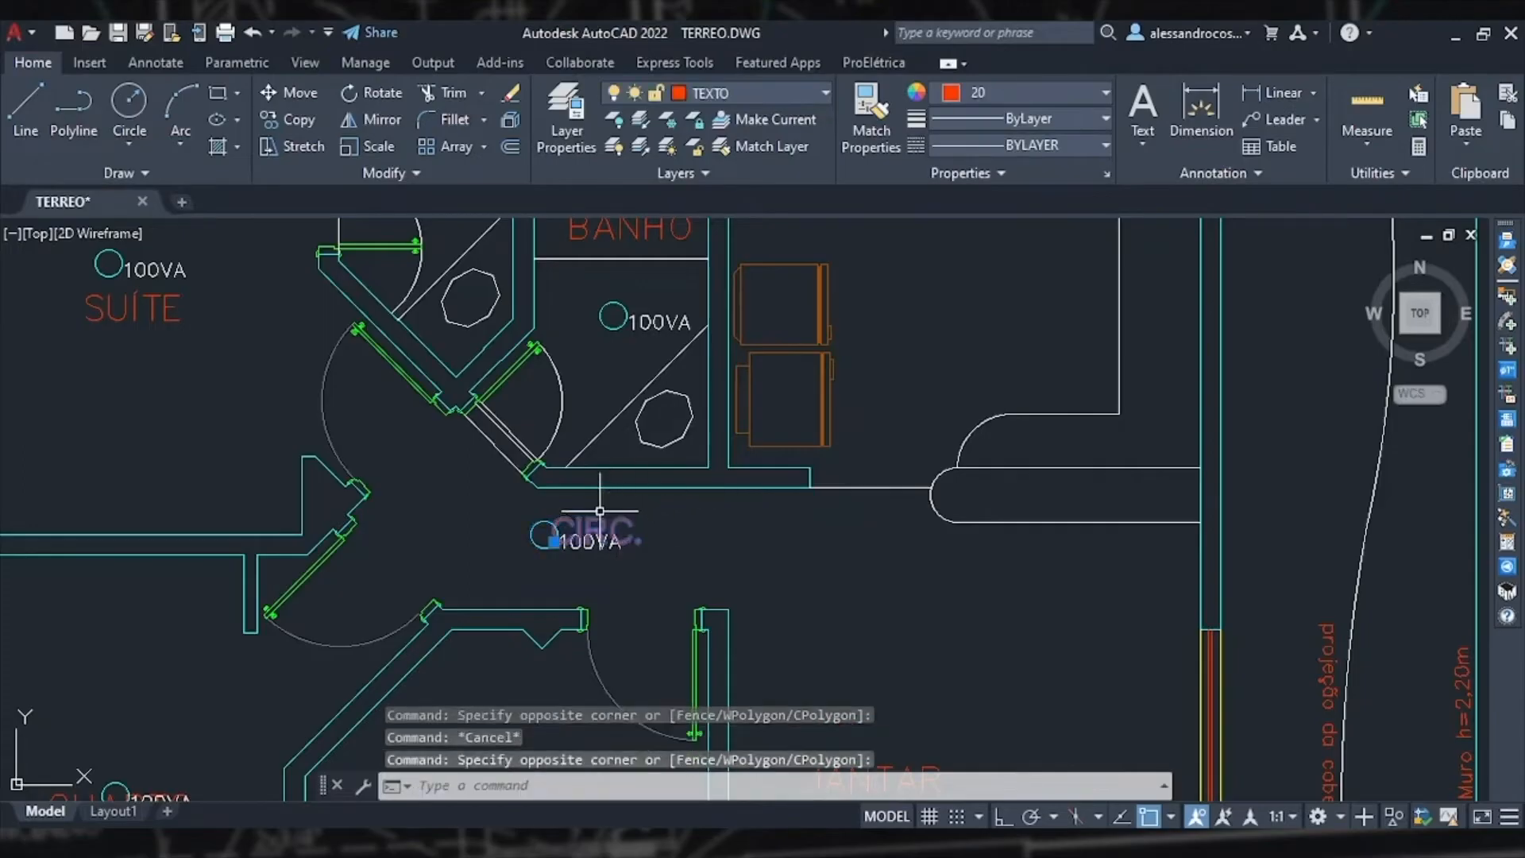
{"action": "right_click", "coordinate": [601, 521]}
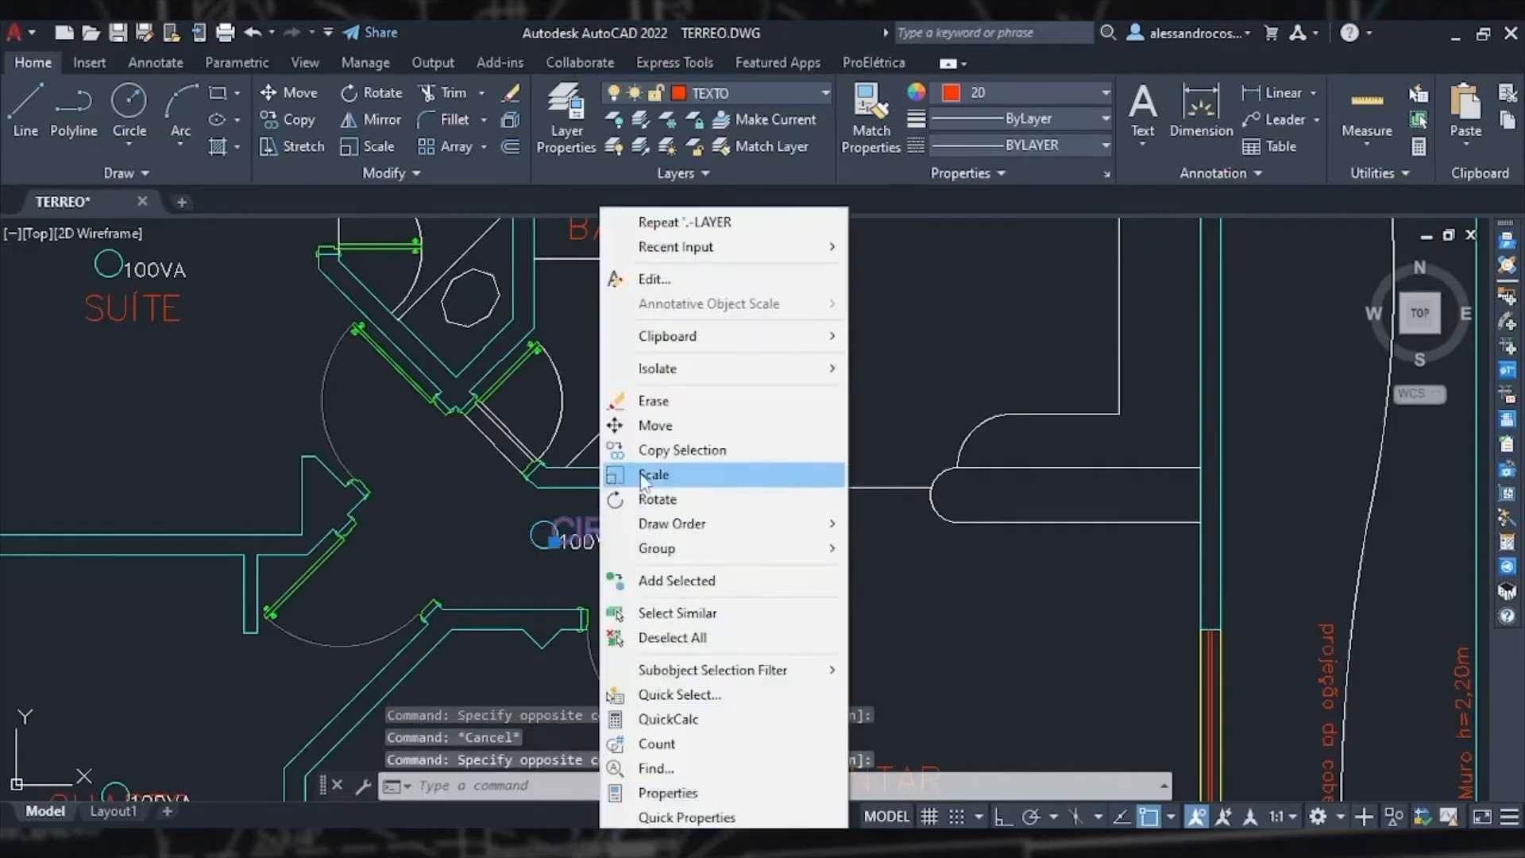
{"action": "left_click", "coordinate": [647, 422]}
{"action": "left_click", "coordinate": [639, 514]}
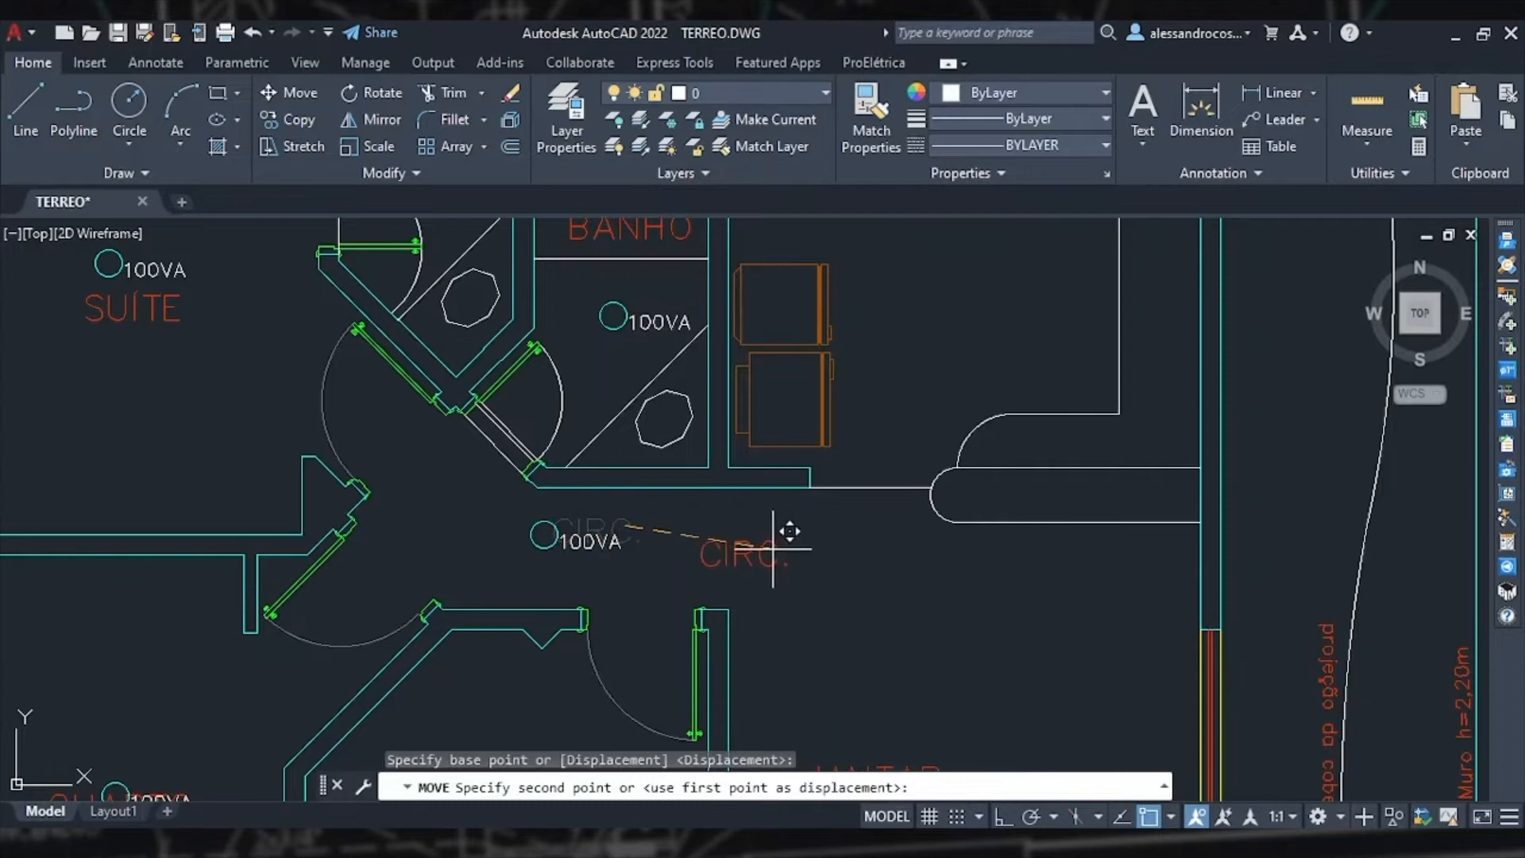
{"action": "left_click", "coordinate": [789, 538]}
Step: Move the left bedroom's QUARTO label down below its luminaire symbol
{"action": "middle_click_drag", "start_coordinate": [485, 726], "coordinate": [529, 622]}
{"action": "middle_click_drag", "start_coordinate": [353, 633], "coordinate": [606, 486]}
{"action": "left_click", "coordinate": [354, 632]}
{"action": "left_click", "coordinate": [343, 546]}
{"action": "right_click", "coordinate": [343, 546]}
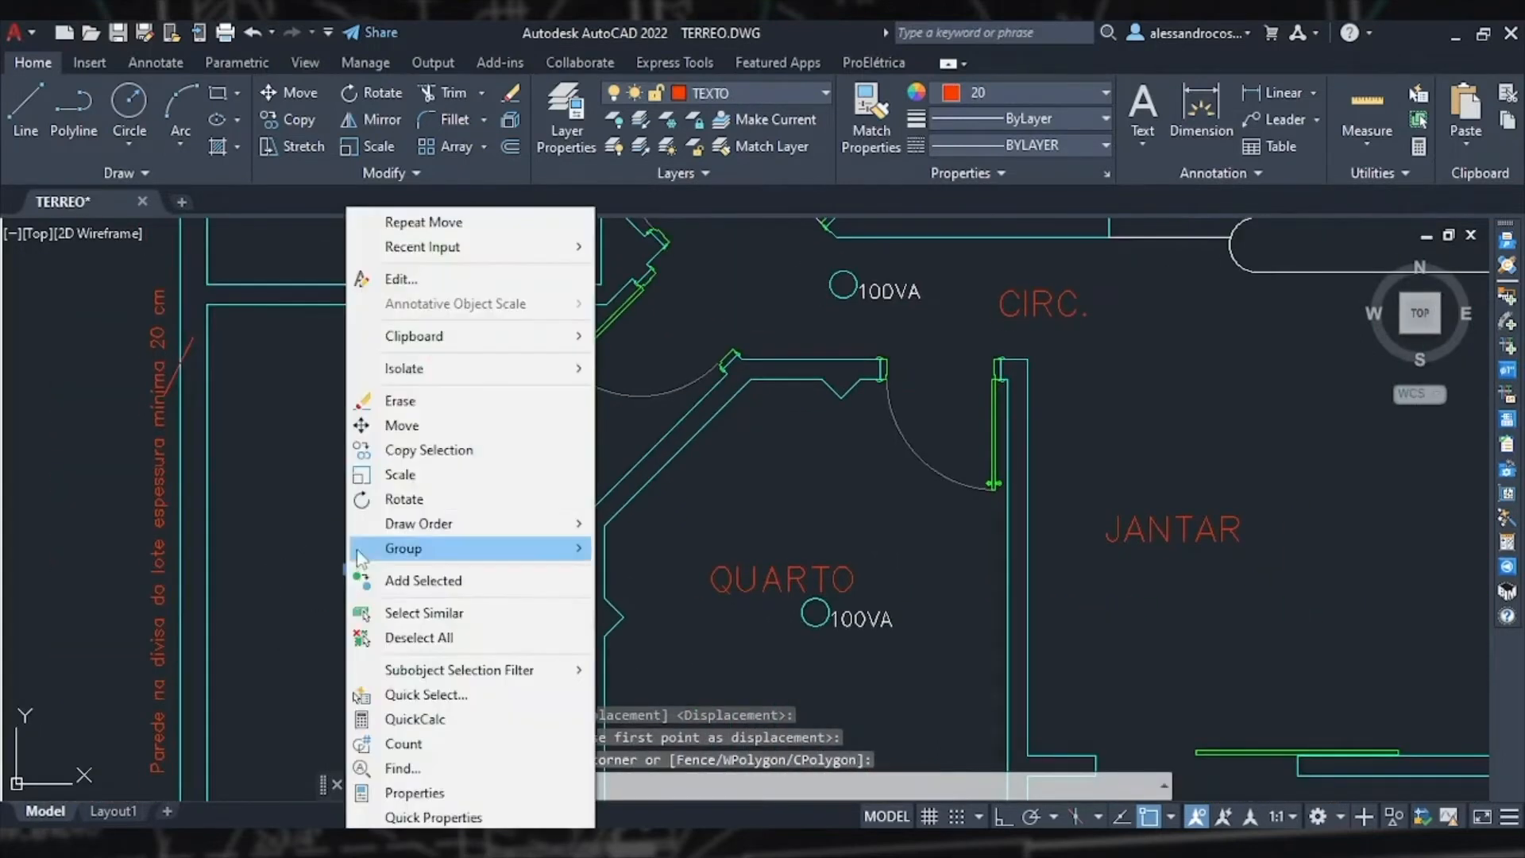
{"action": "left_click", "coordinate": [401, 425]}
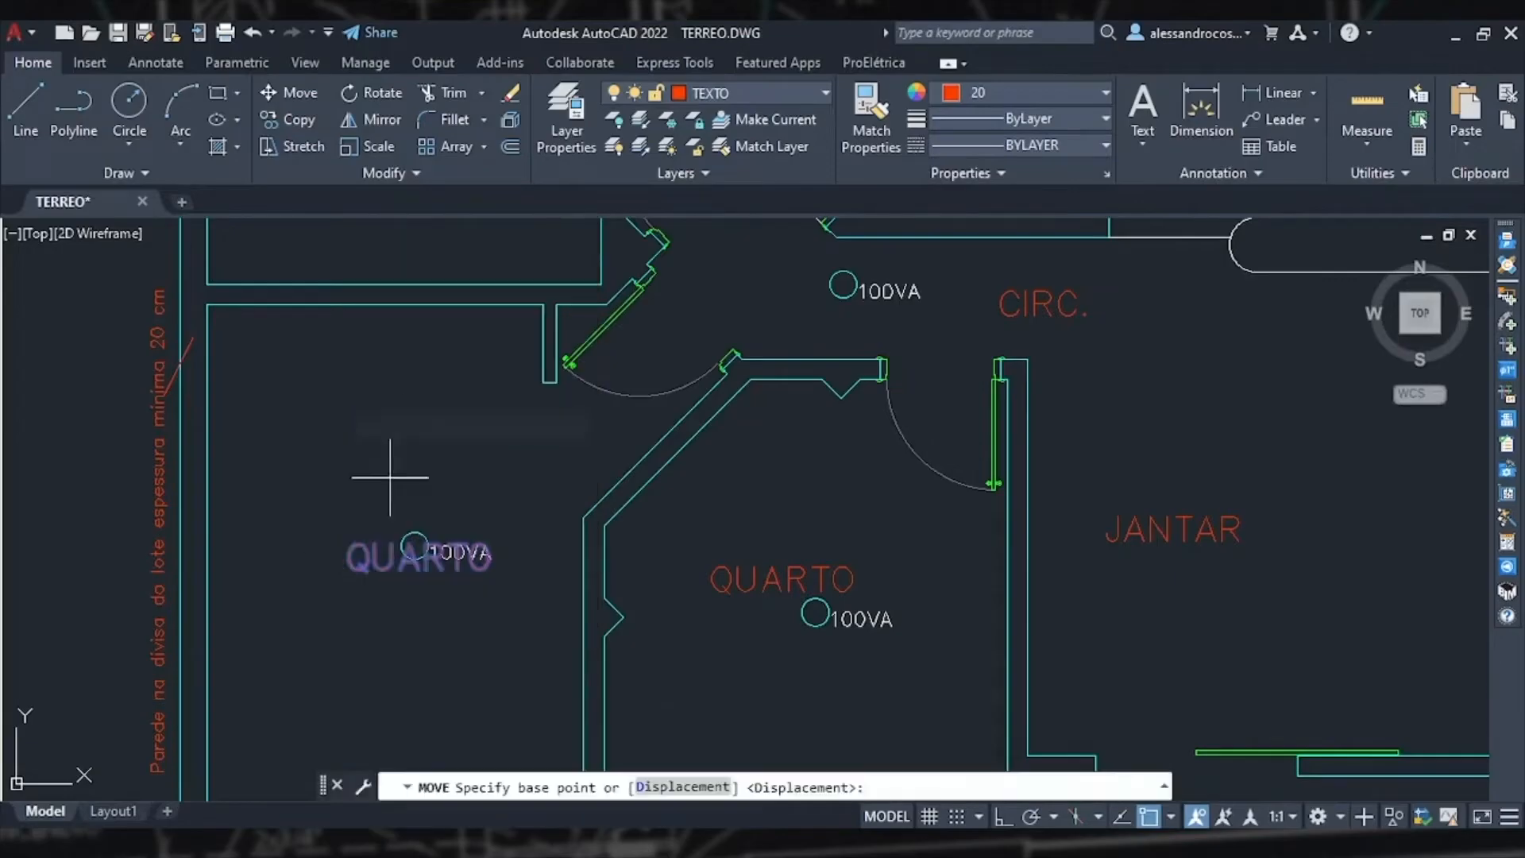
{"action": "left_click", "coordinate": [374, 556]}
{"action": "middle_click_drag", "start_coordinate": [375, 687], "coordinate": [404, 570]}
{"action": "left_click", "coordinate": [389, 650]}
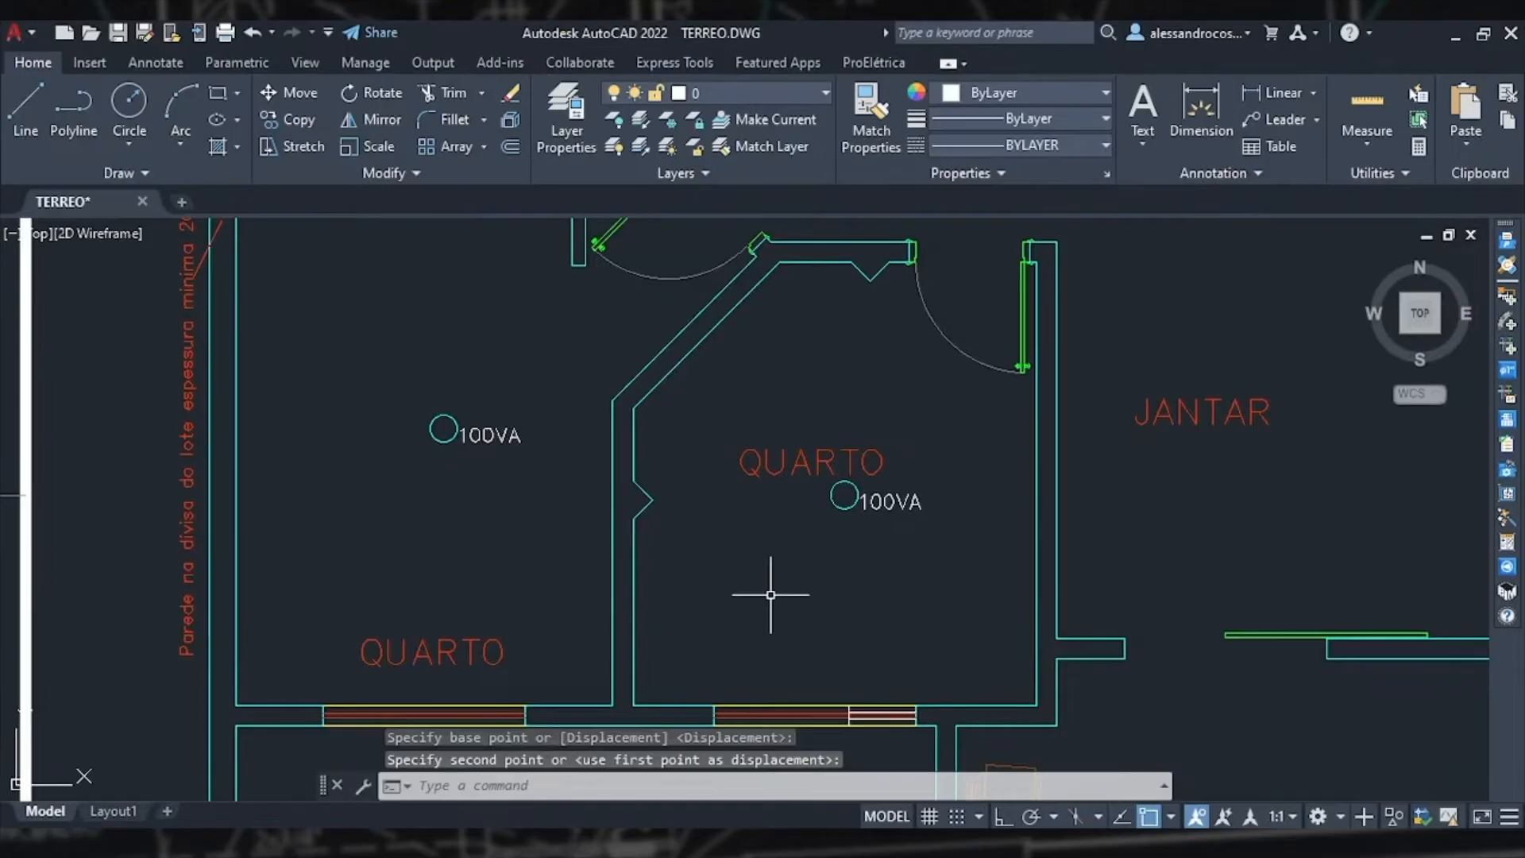
Step: Distribute 2 luminaires across the kitchen in 2 rows and 1 column by framing the room's area with Distribuir enabled
{"action": "scroll", "coordinate": [770, 594], "scroll_direction": "down", "scroll_amount": 2}
{"action": "scroll", "coordinate": [979, 551], "scroll_direction": "down", "scroll_amount": 4}
{"action": "mouse_move", "coordinate": [1039, 523]}
{"action": "middle_mouse_down"}
{"action": "mouse_move", "coordinate": [865, 467]}
{"action": "mouse_move", "coordinate": [800, 562]}
{"action": "mouse_move", "coordinate": [789, 622]}
{"action": "middle_mouse_up"}
{"action": "scroll", "coordinate": [775, 493], "scroll_direction": "up", "scroll_amount": 2}
{"action": "scroll", "coordinate": [775, 493], "scroll_direction": "up", "scroll_amount": 2}
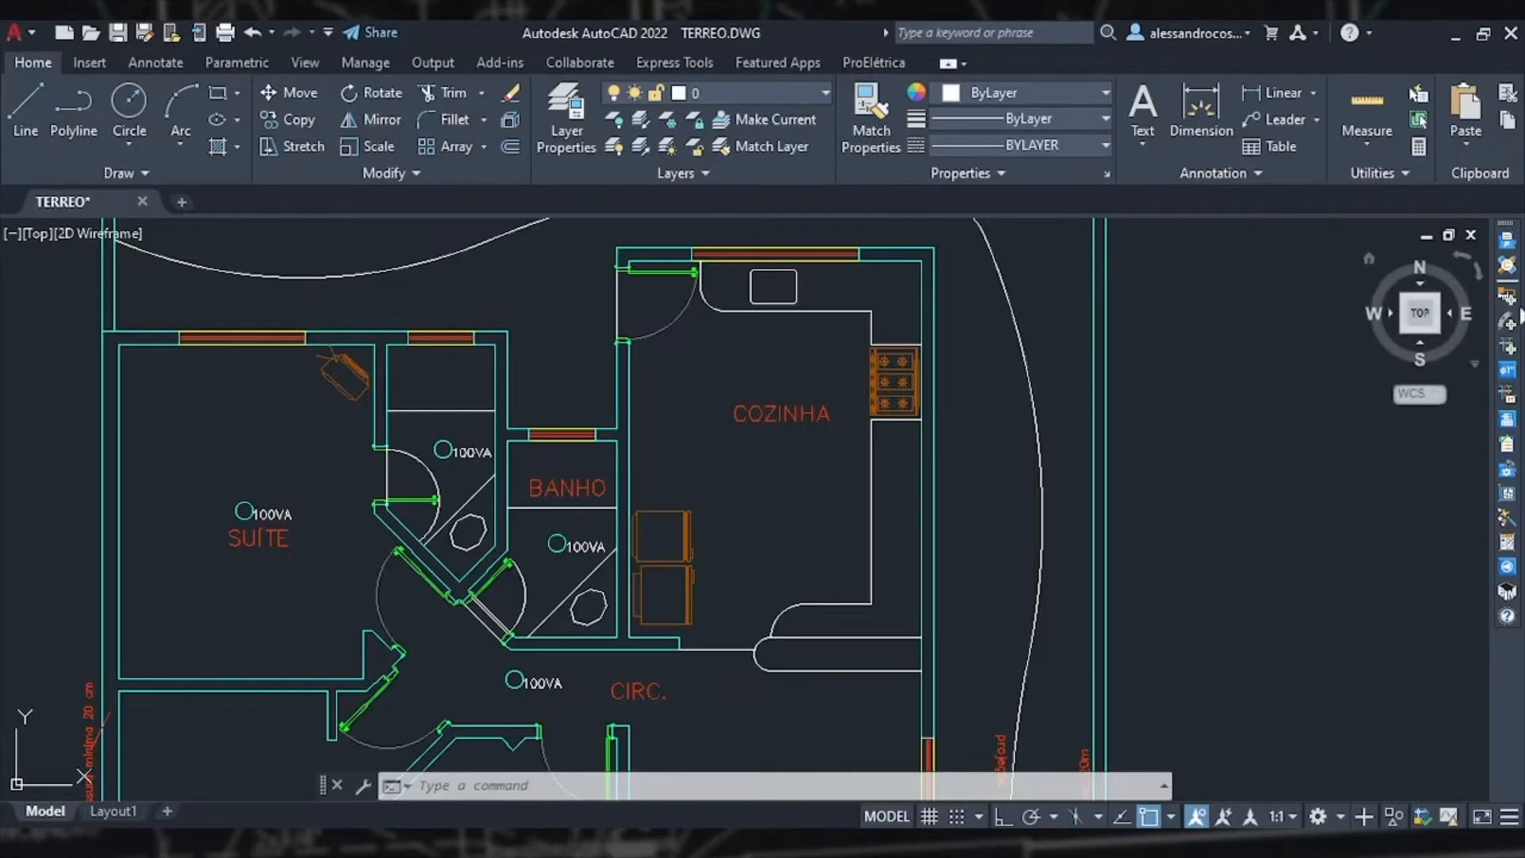
{"action": "left_click", "coordinate": [1507, 298]}
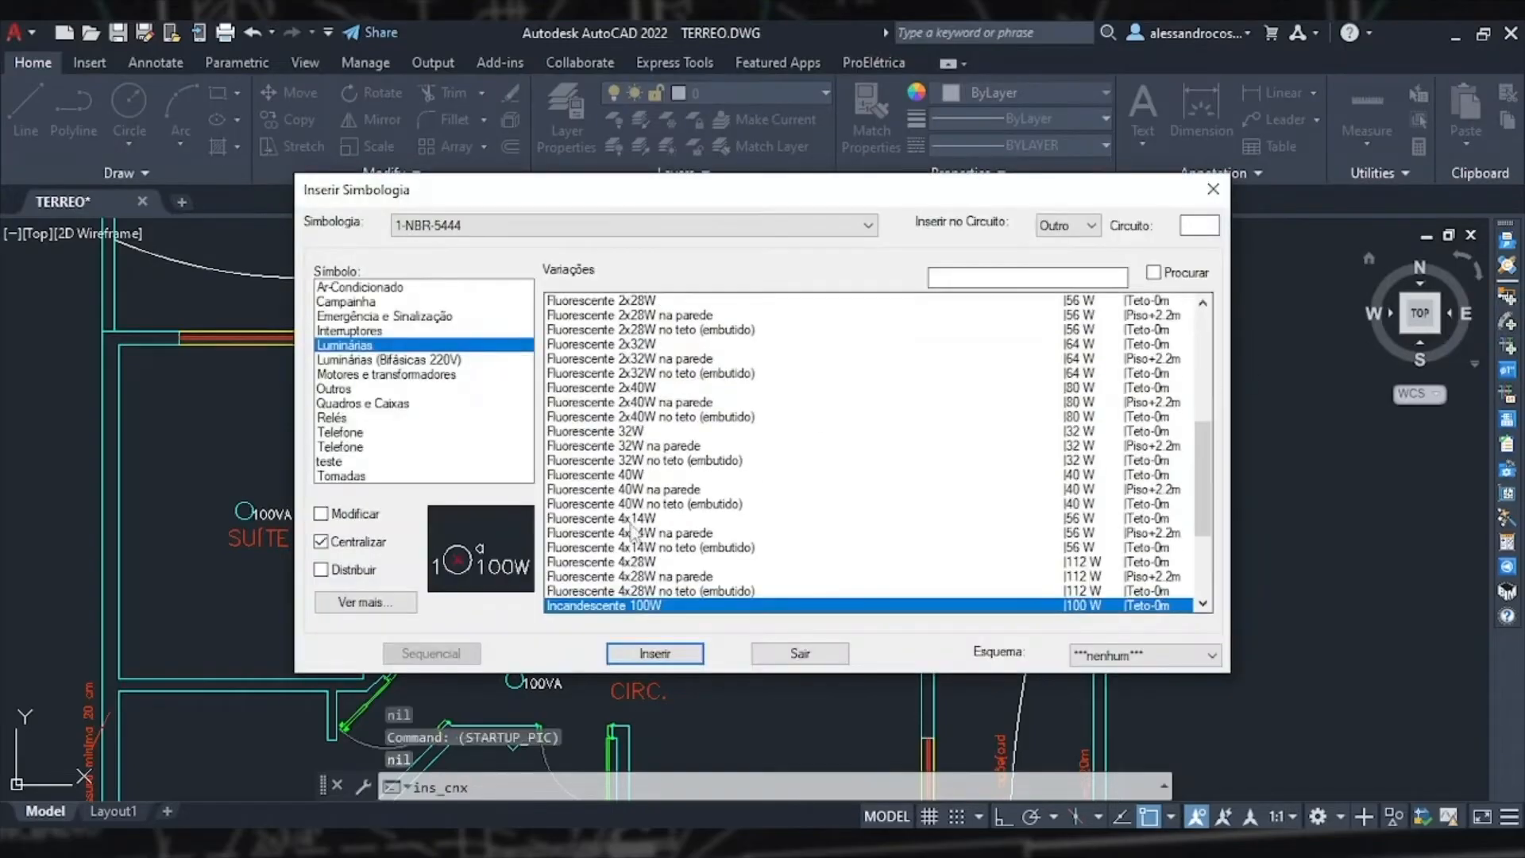
{"action": "left_click", "coordinate": [324, 570]}
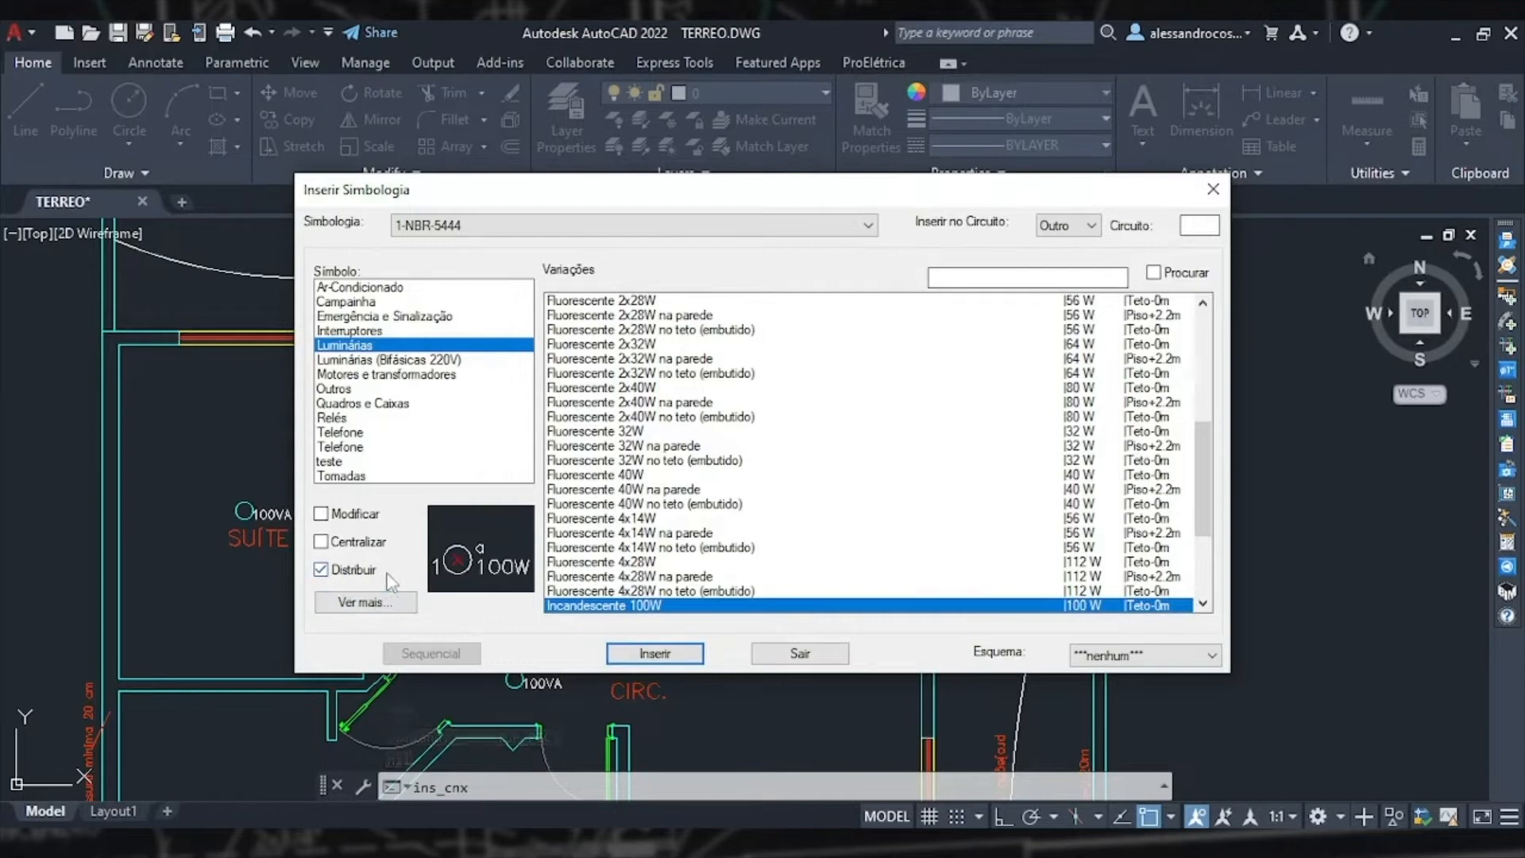
{"action": "left_click", "coordinate": [654, 653]}
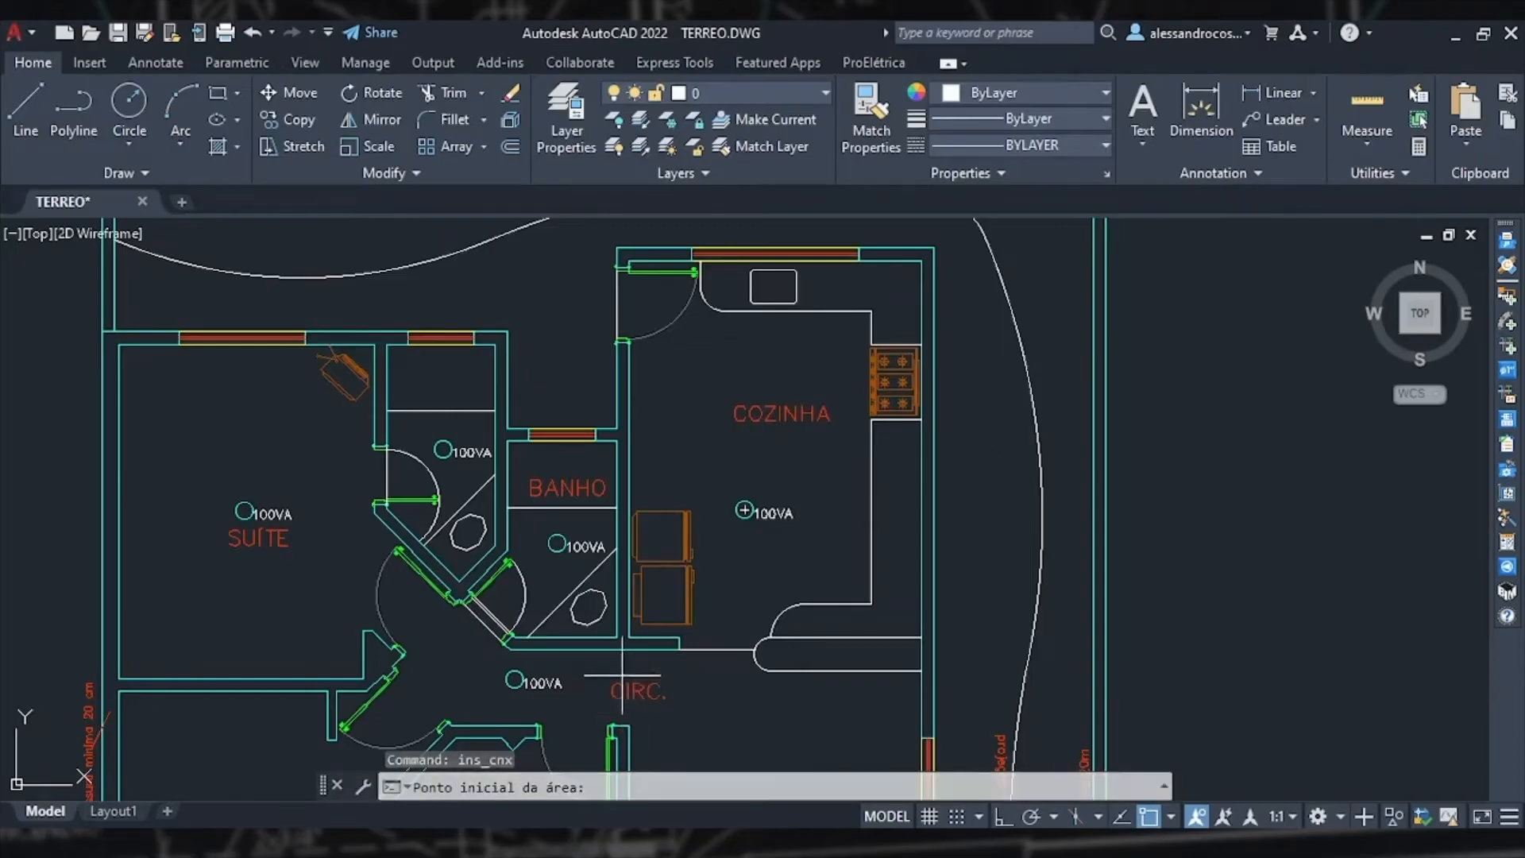
{"action": "left_click", "coordinate": [628, 637]}
{"action": "left_click", "coordinate": [915, 276]}
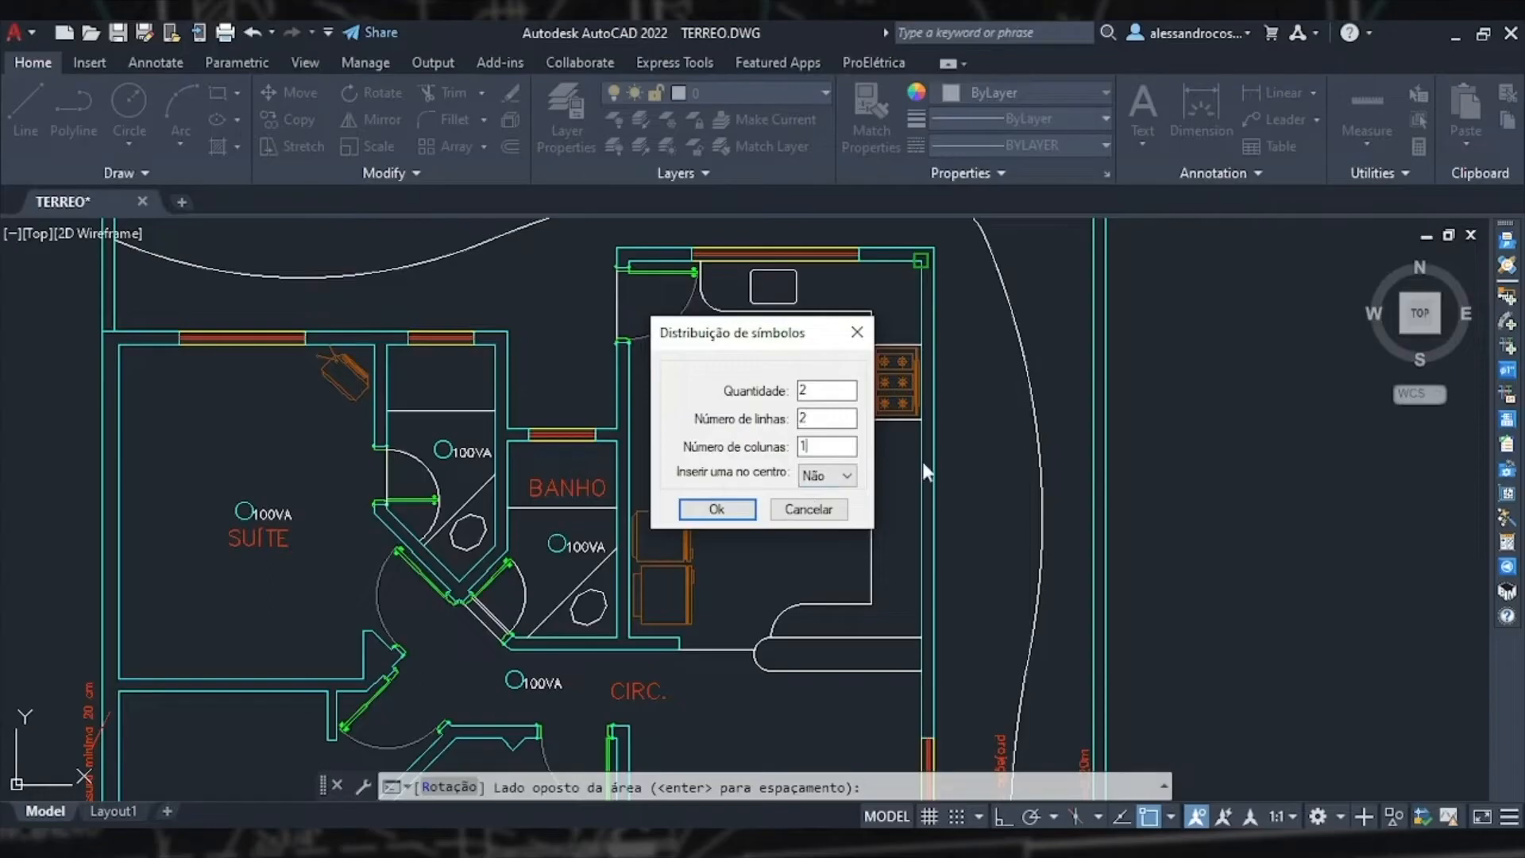
{"action": "left_click", "coordinate": [726, 512]}
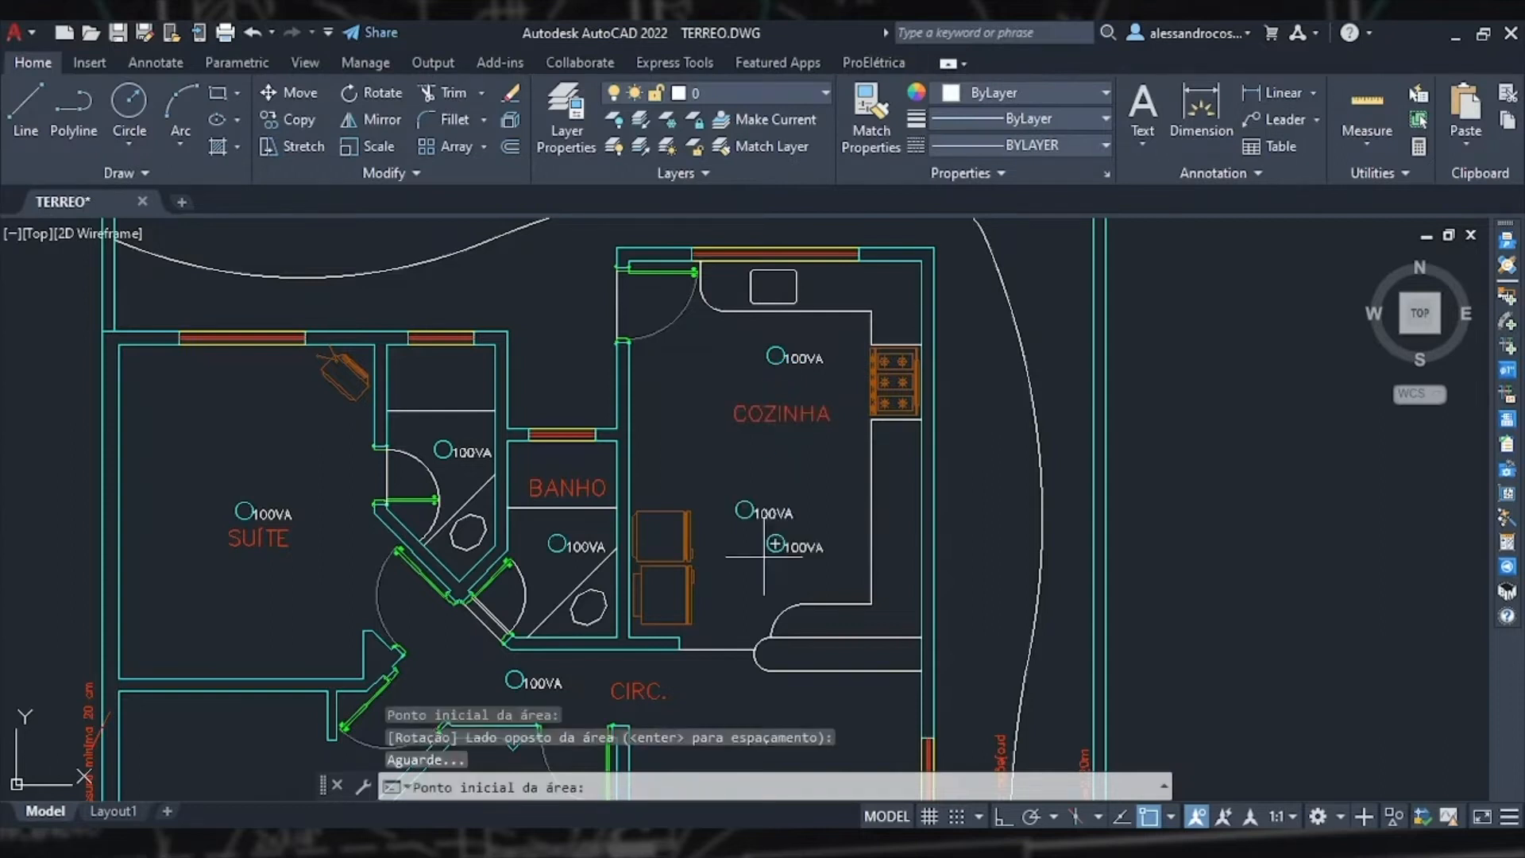
Step: Delete the extra luminaire symbol left in the middle of the kitchen
{"action": "scroll", "coordinate": [759, 516], "scroll_direction": "up", "scroll_amount": 2}
{"action": "key", "text": "Escape"}
{"action": "left_click", "coordinate": [826, 531]}
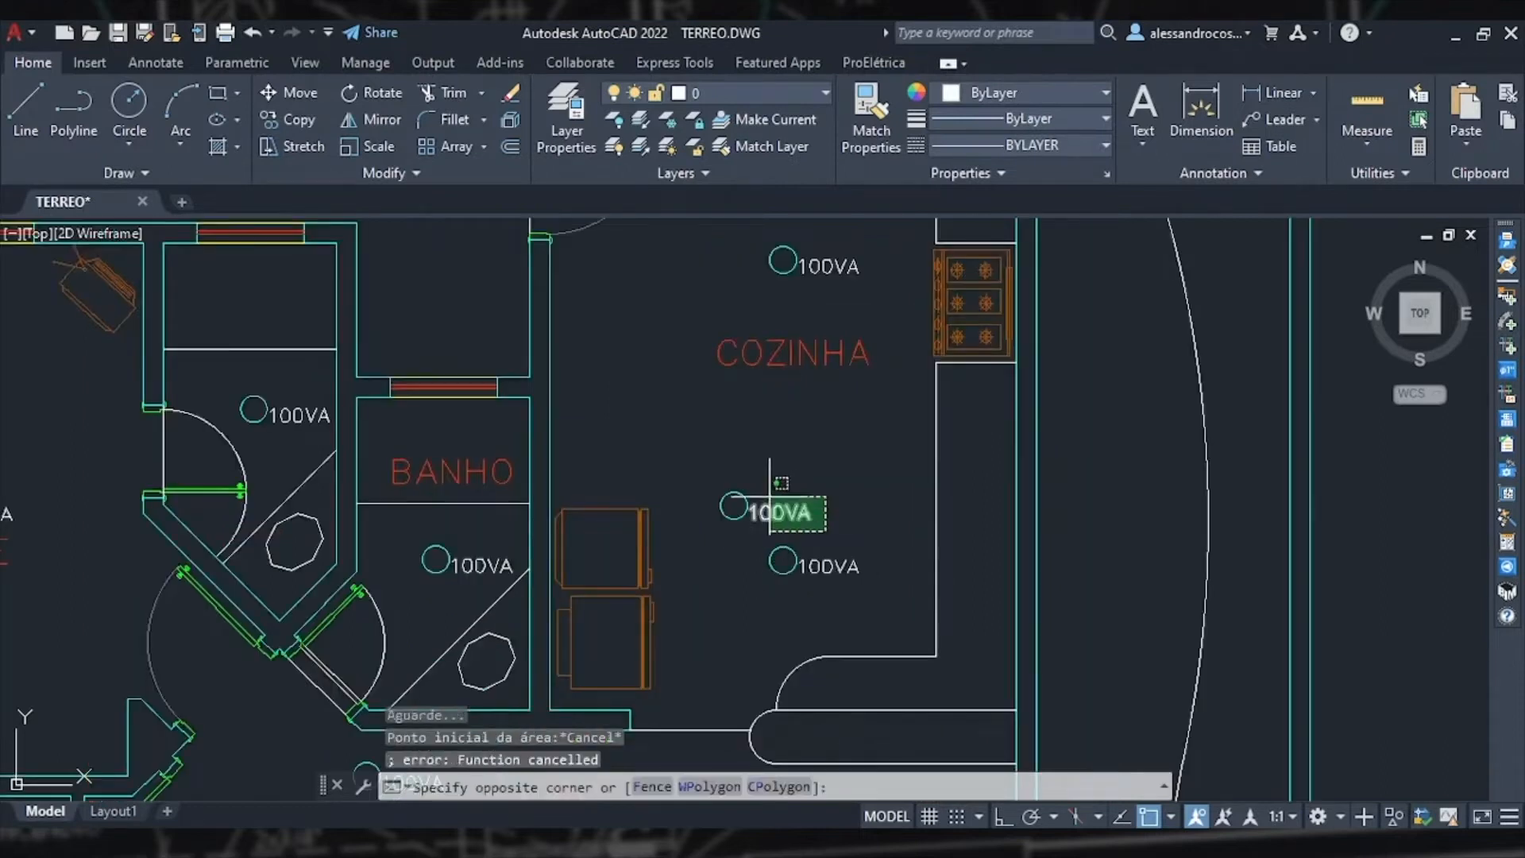
{"action": "left_click", "coordinate": [688, 438]}
{"action": "key", "text": "Delete"}
Step: Turn on the MÓVEIS layer to show the furniture in the plan
{"action": "scroll", "coordinate": [829, 431], "scroll_direction": "down", "scroll_amount": 4}
{"action": "middle_click_drag", "start_coordinate": [842, 496], "coordinate": [816, 378]}
{"action": "middle_click_drag", "start_coordinate": [784, 572], "coordinate": [721, 472]}
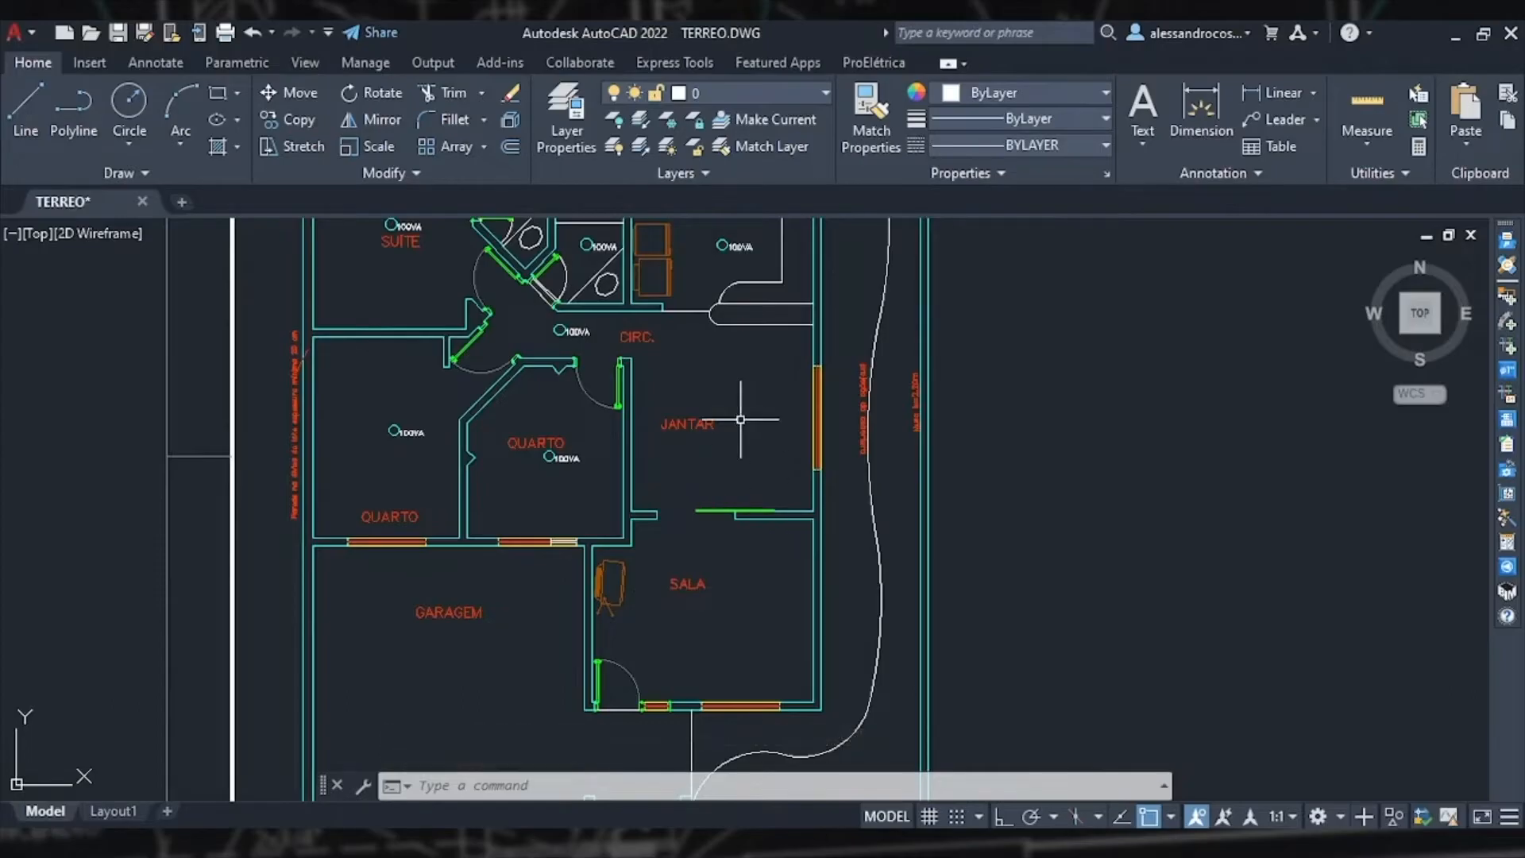
{"action": "scroll", "coordinate": [740, 419], "scroll_direction": "up", "scroll_amount": 2}
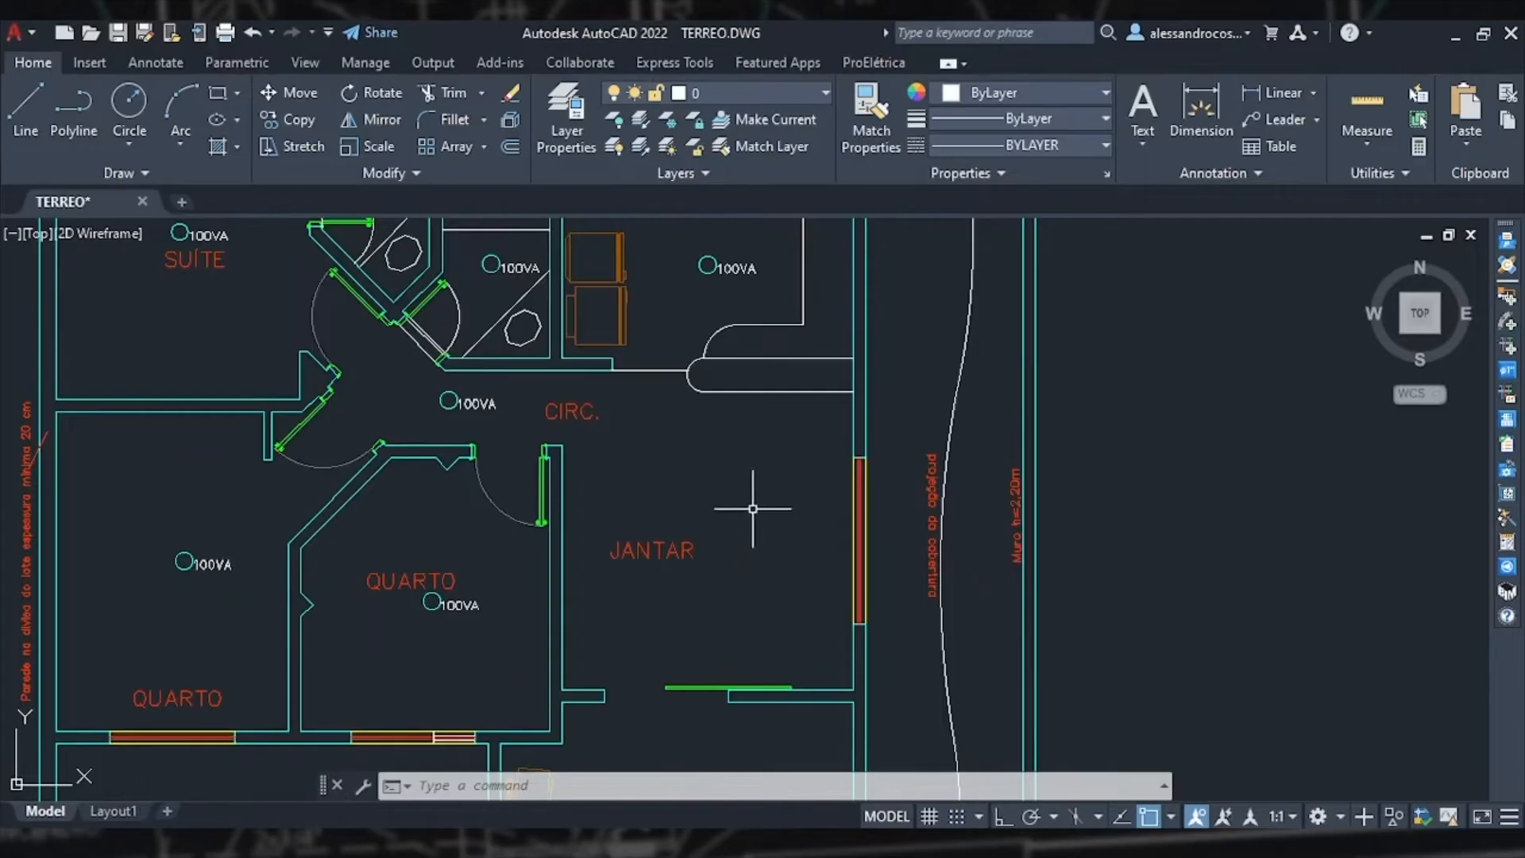
{"action": "left_click", "coordinate": [759, 96]}
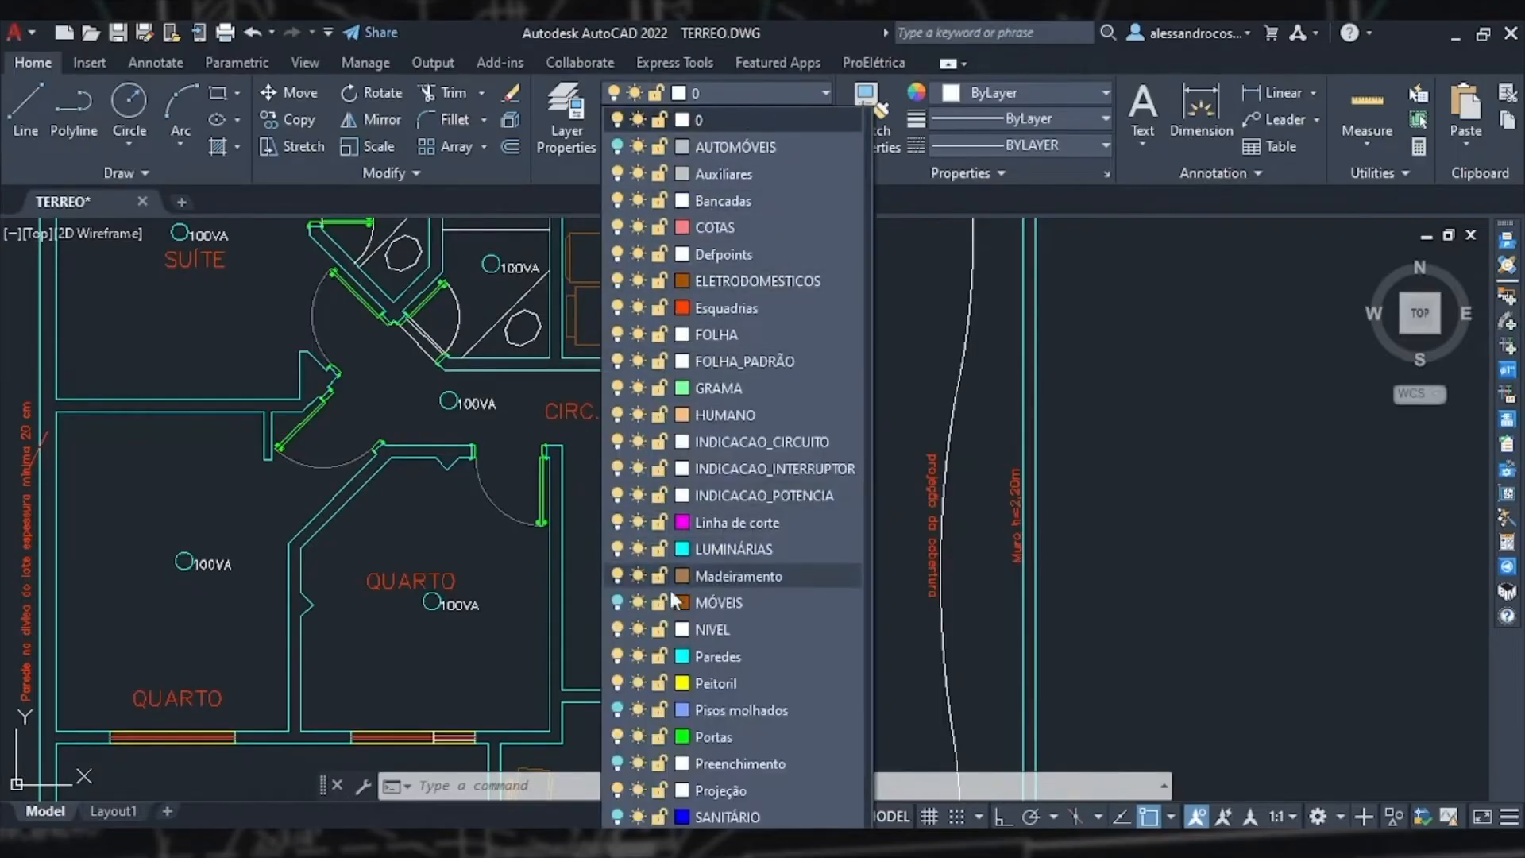
{"action": "left_click", "coordinate": [619, 602]}
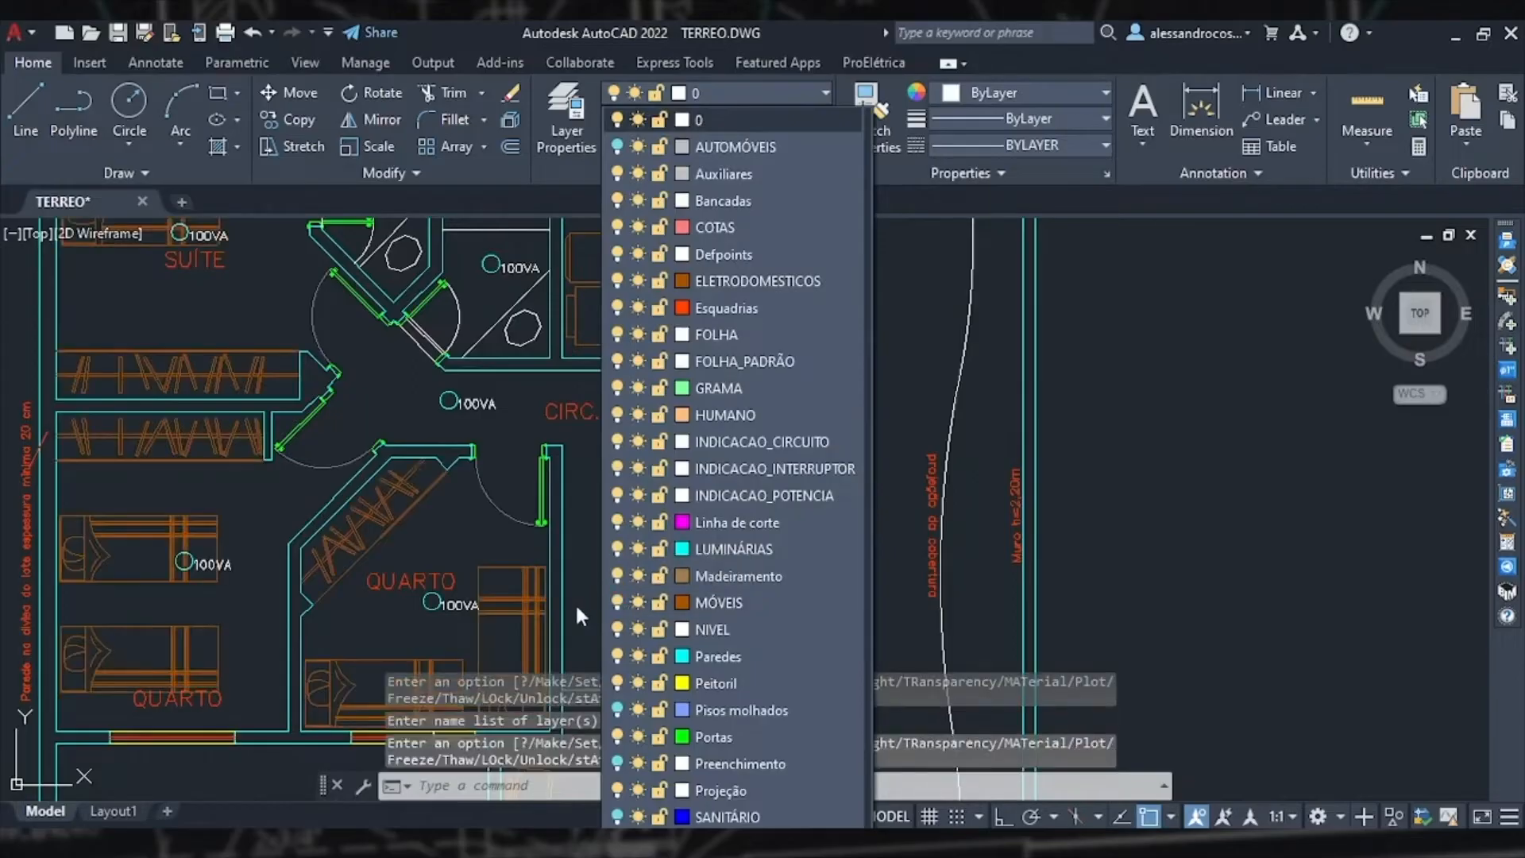
{"action": "left_click", "coordinate": [577, 607]}
Step: Place a centred luminaire in the dining room (JANTAR) by tracing its perimeter, then leave the command
{"action": "middle_click_drag", "start_coordinate": [714, 552], "coordinate": [699, 465]}
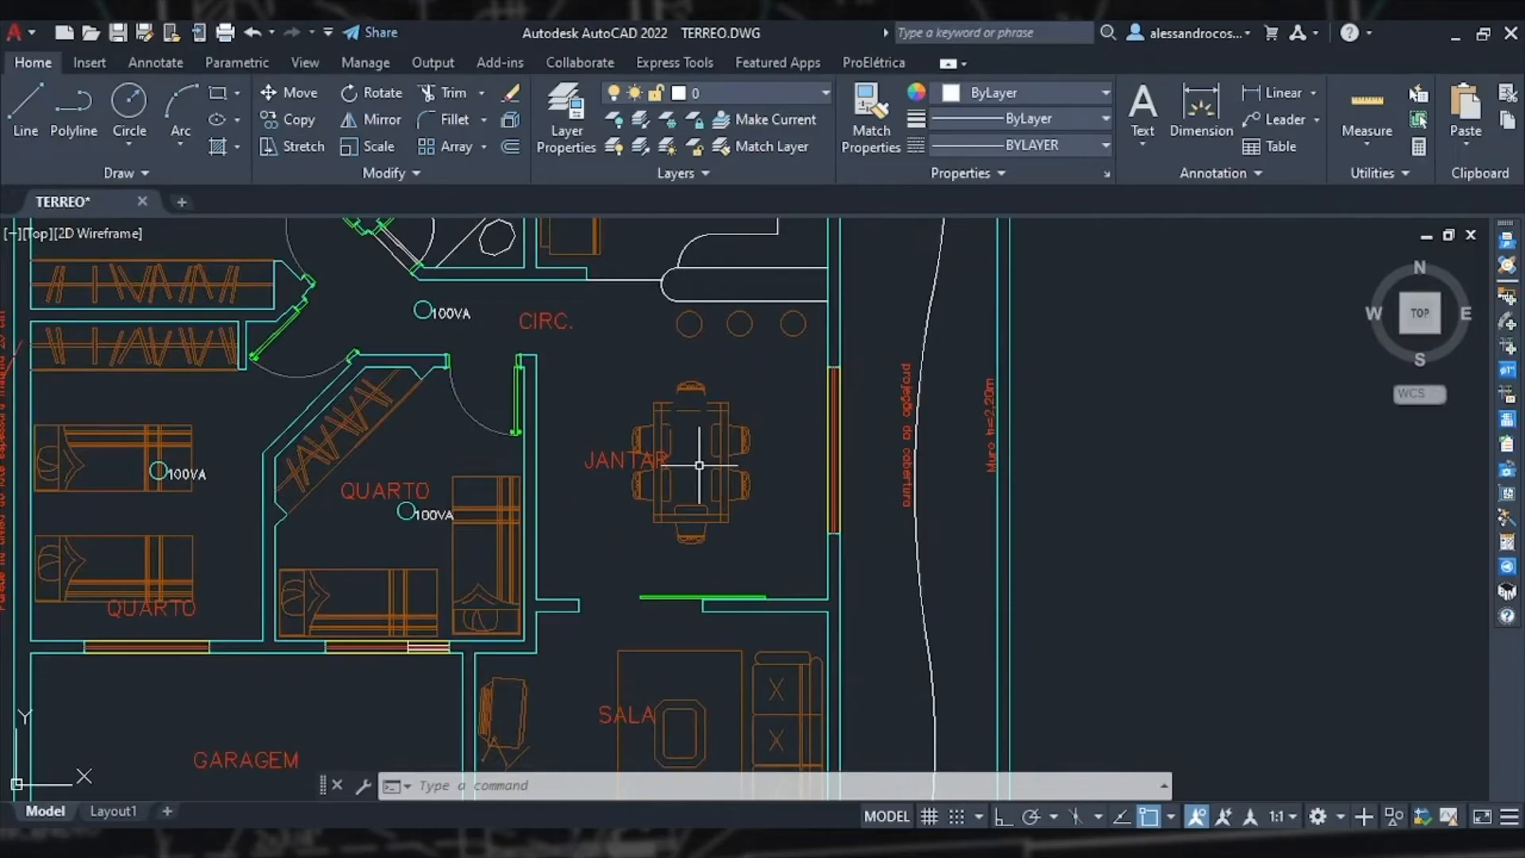
{"action": "left_click", "coordinate": [1509, 300]}
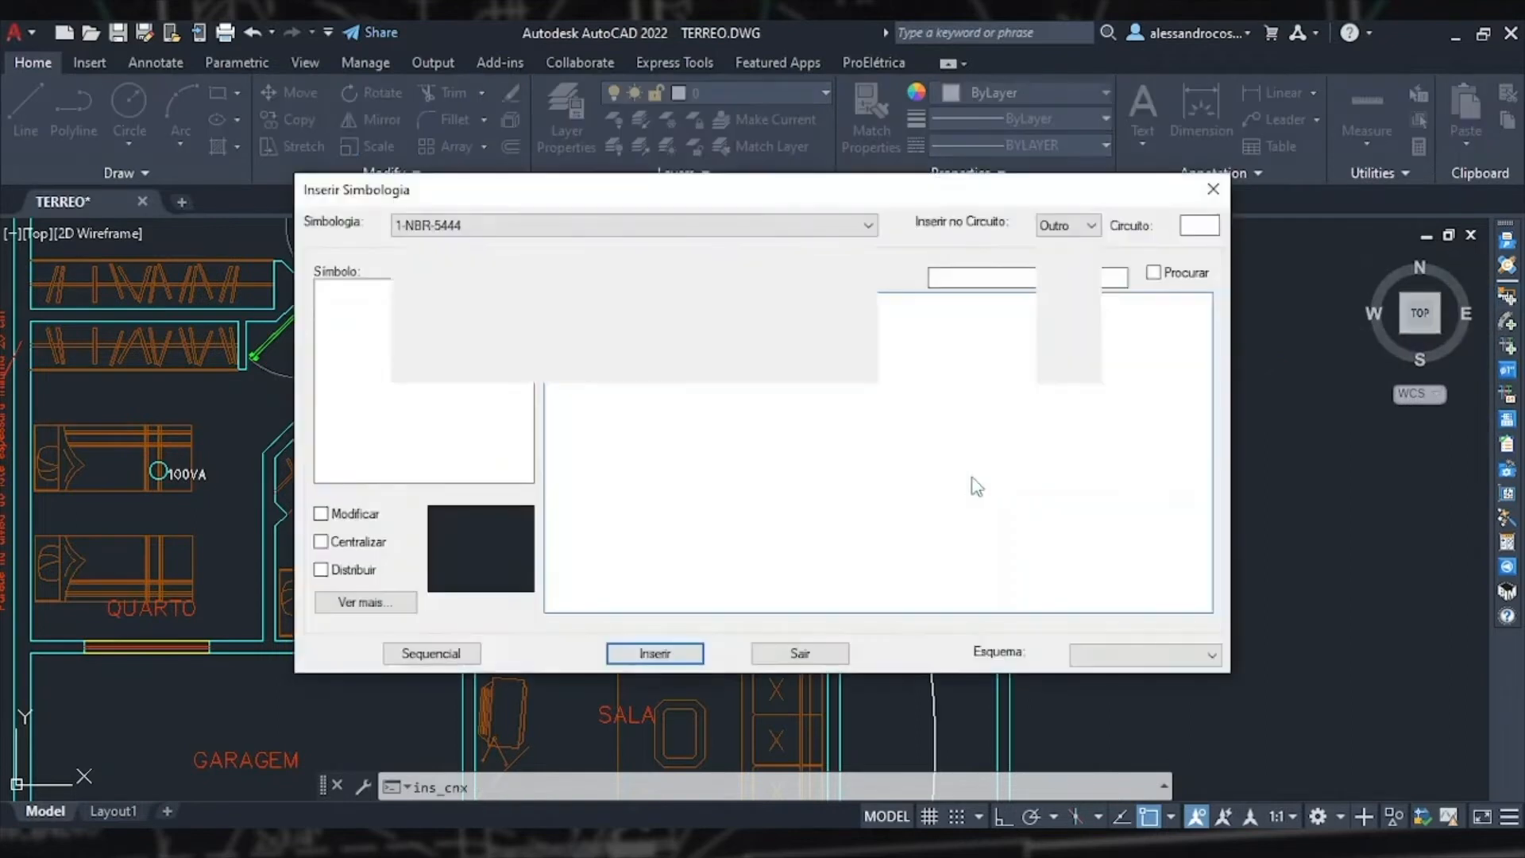
{"action": "left_click", "coordinate": [684, 654]}
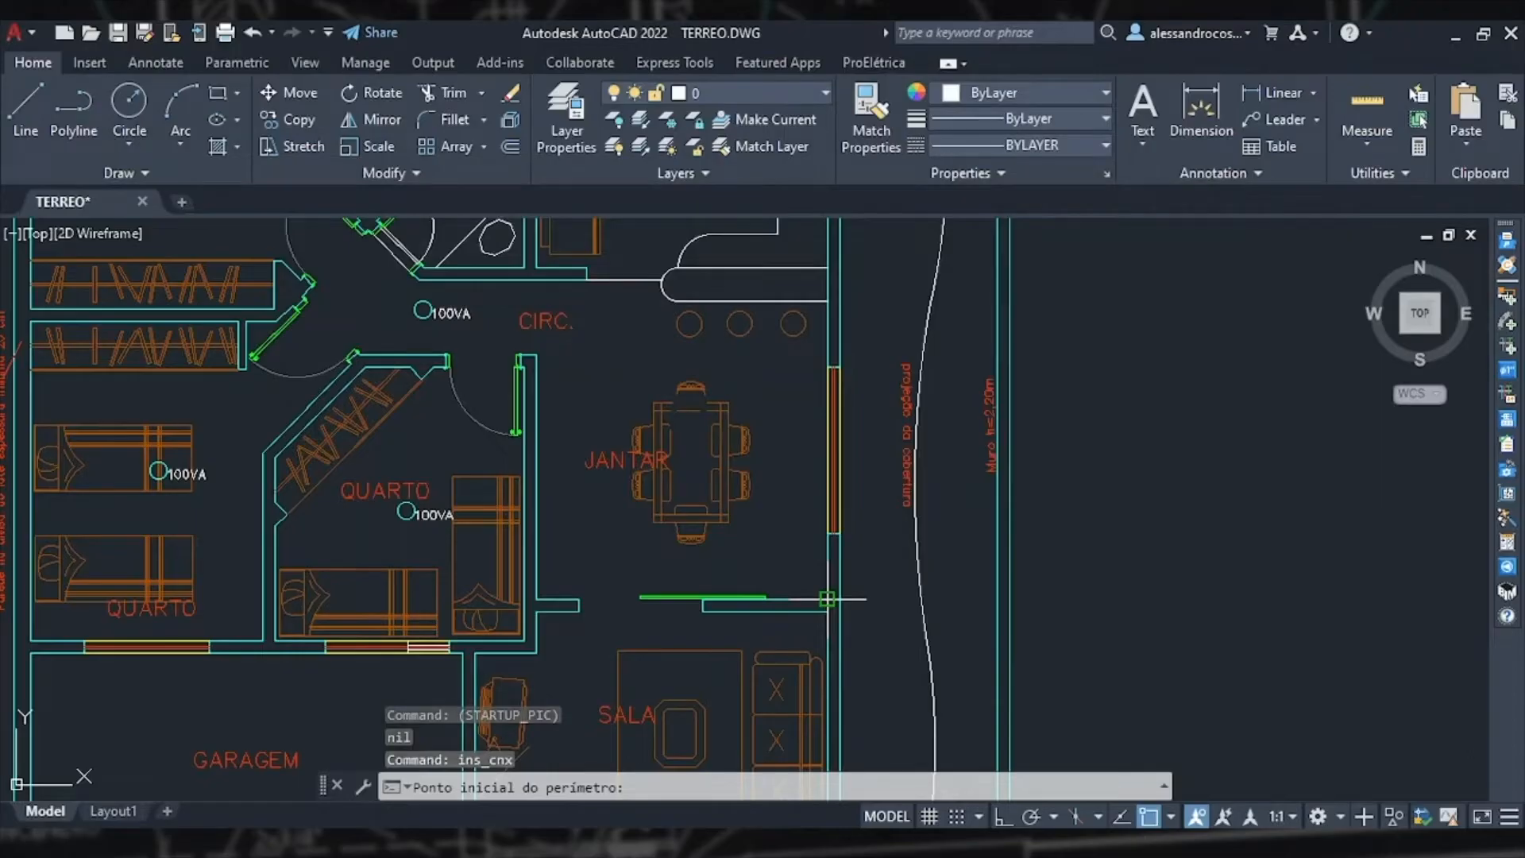
{"action": "left_click", "coordinate": [827, 599]}
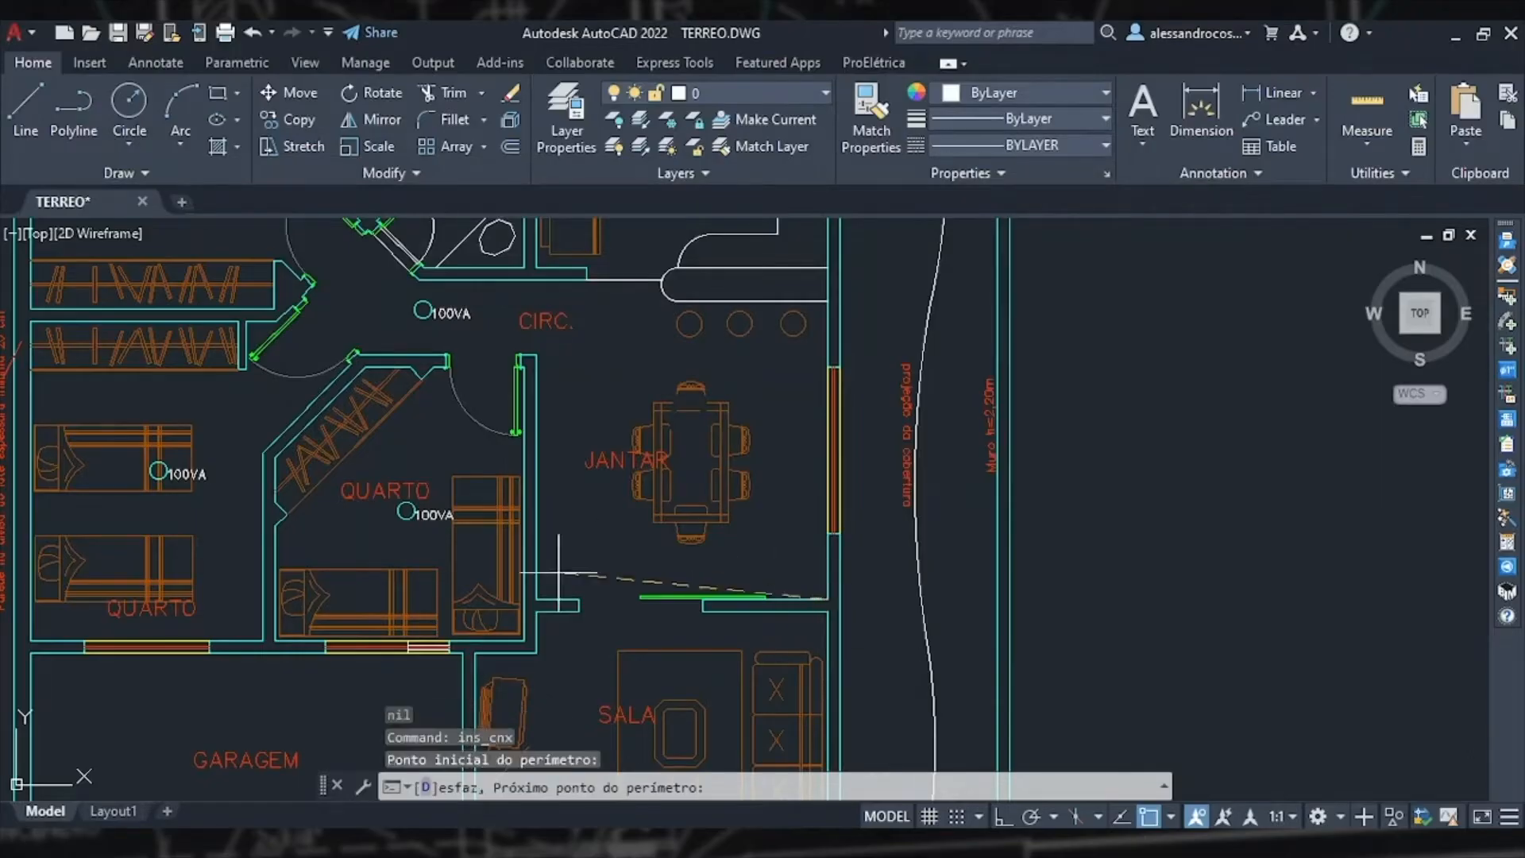
{"action": "left_click", "coordinate": [536, 599]}
{"action": "left_click", "coordinate": [536, 282]}
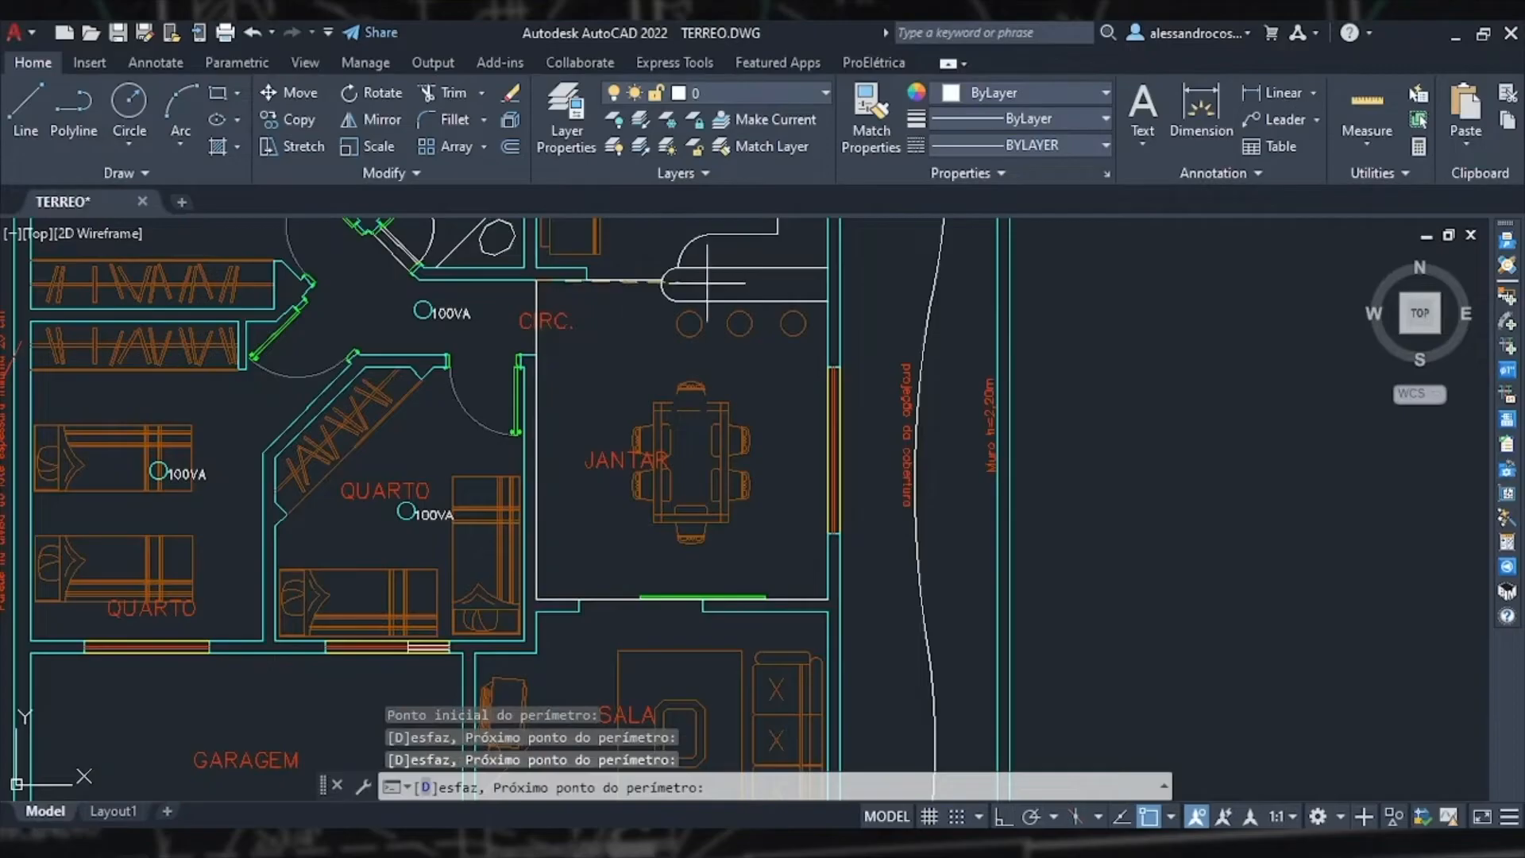
{"action": "left_click", "coordinate": [826, 281]}
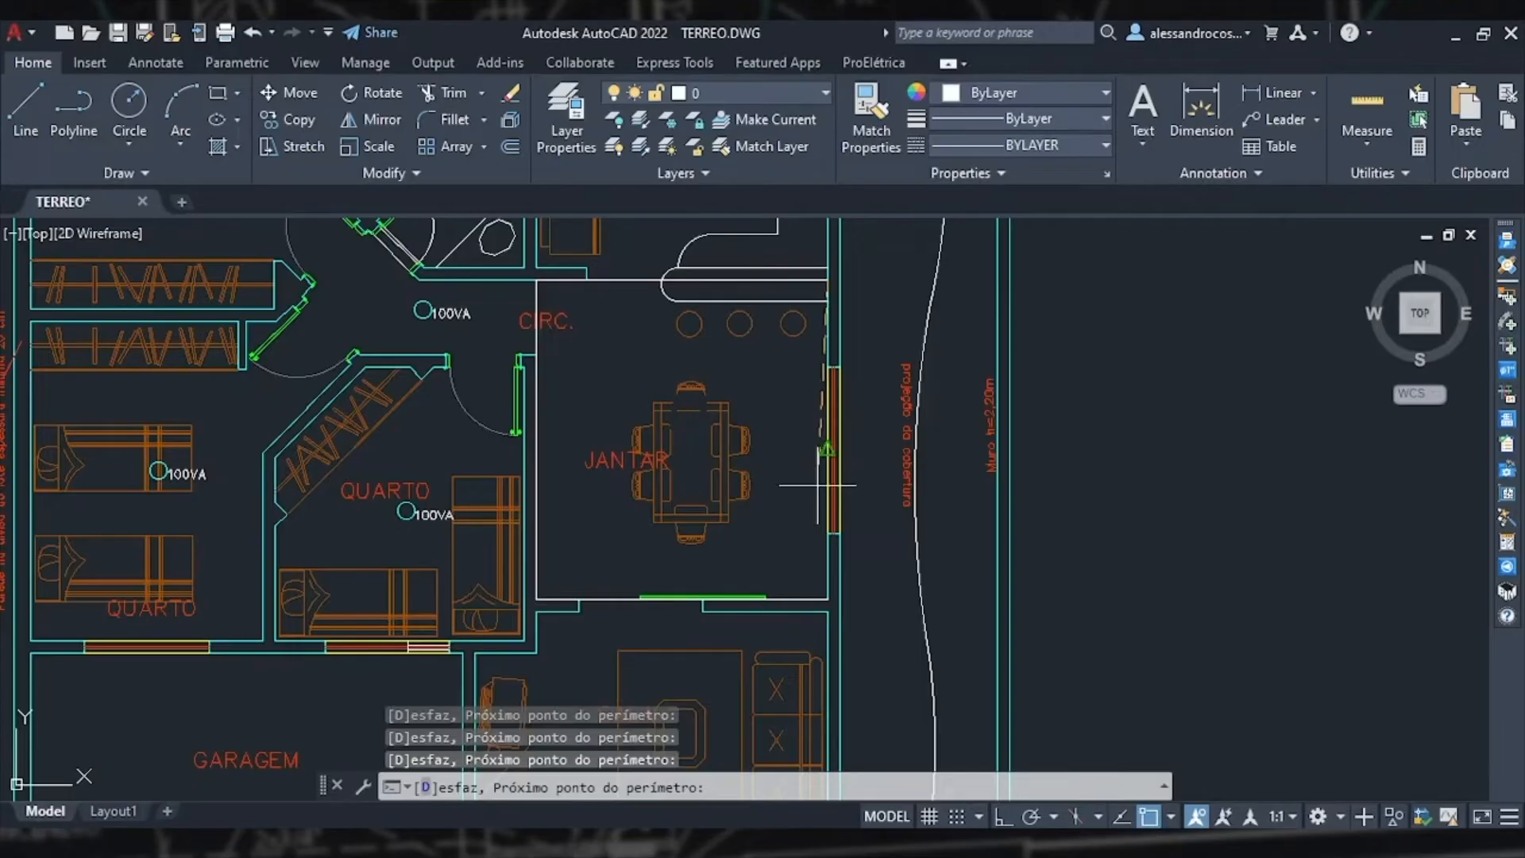
{"action": "left_click", "coordinate": [826, 599]}
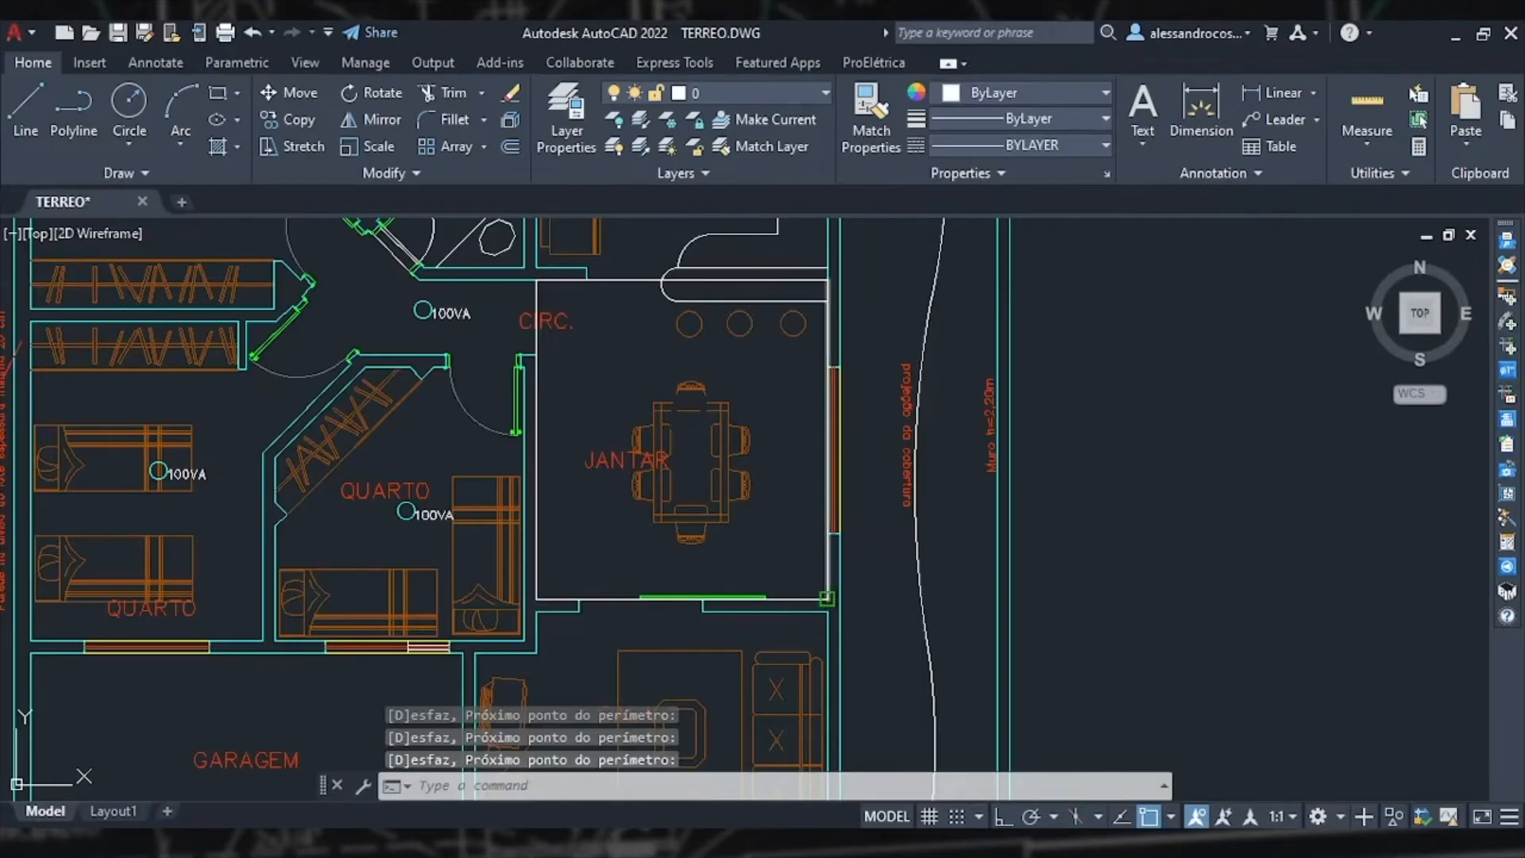
{"action": "scroll", "coordinate": [686, 468], "scroll_direction": "up", "scroll_amount": 2}
{"action": "scroll", "coordinate": [690, 469], "scroll_direction": "up", "scroll_amount": 4}
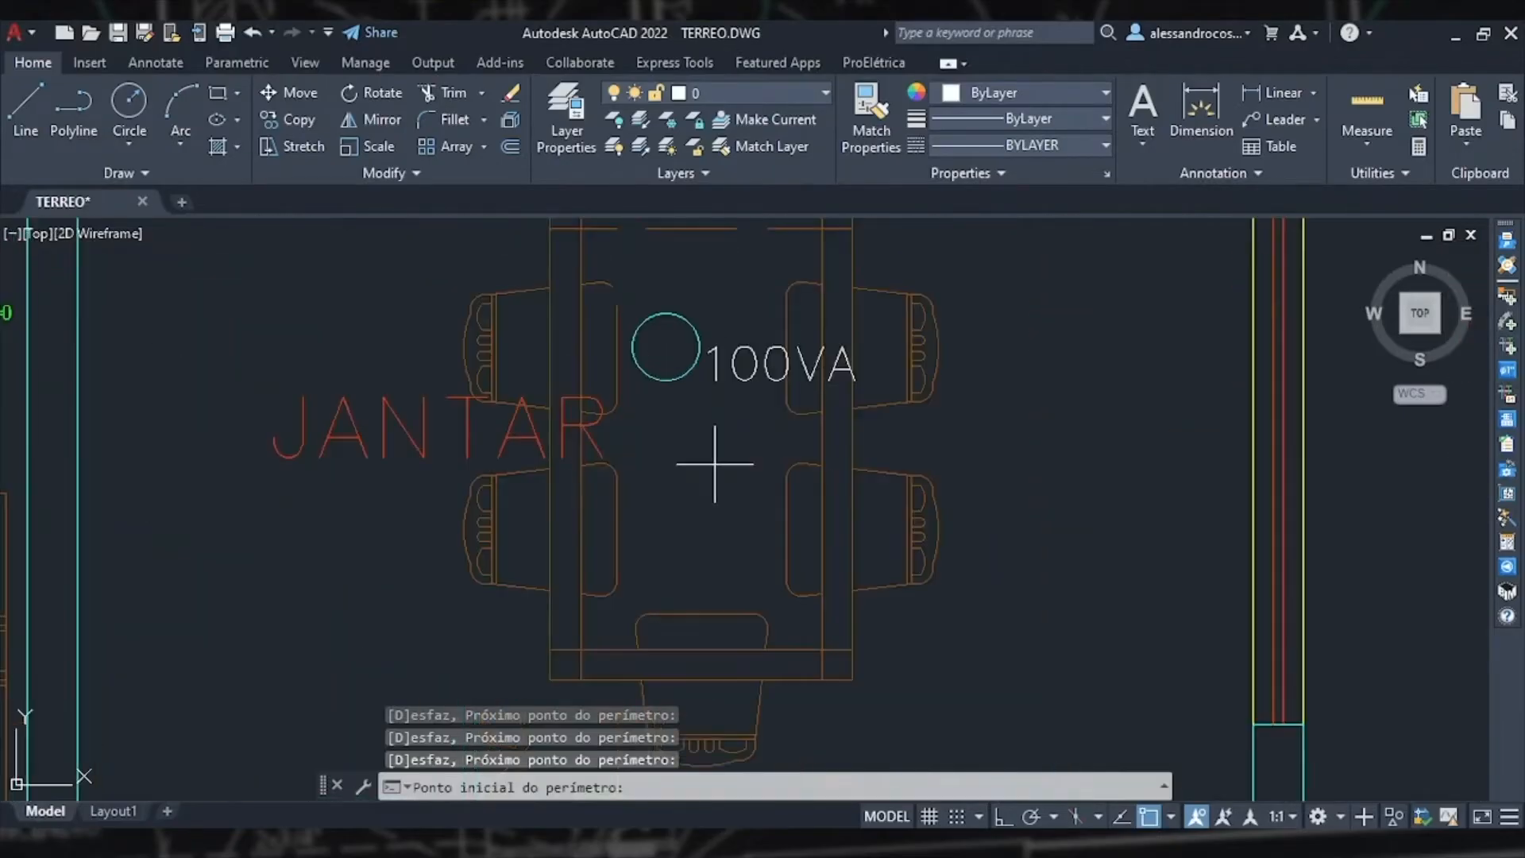
{"action": "key", "text": "Escape"}
Step: Move the dining room luminaire slightly down and to the right over the table
{"action": "left_click", "coordinate": [734, 427]}
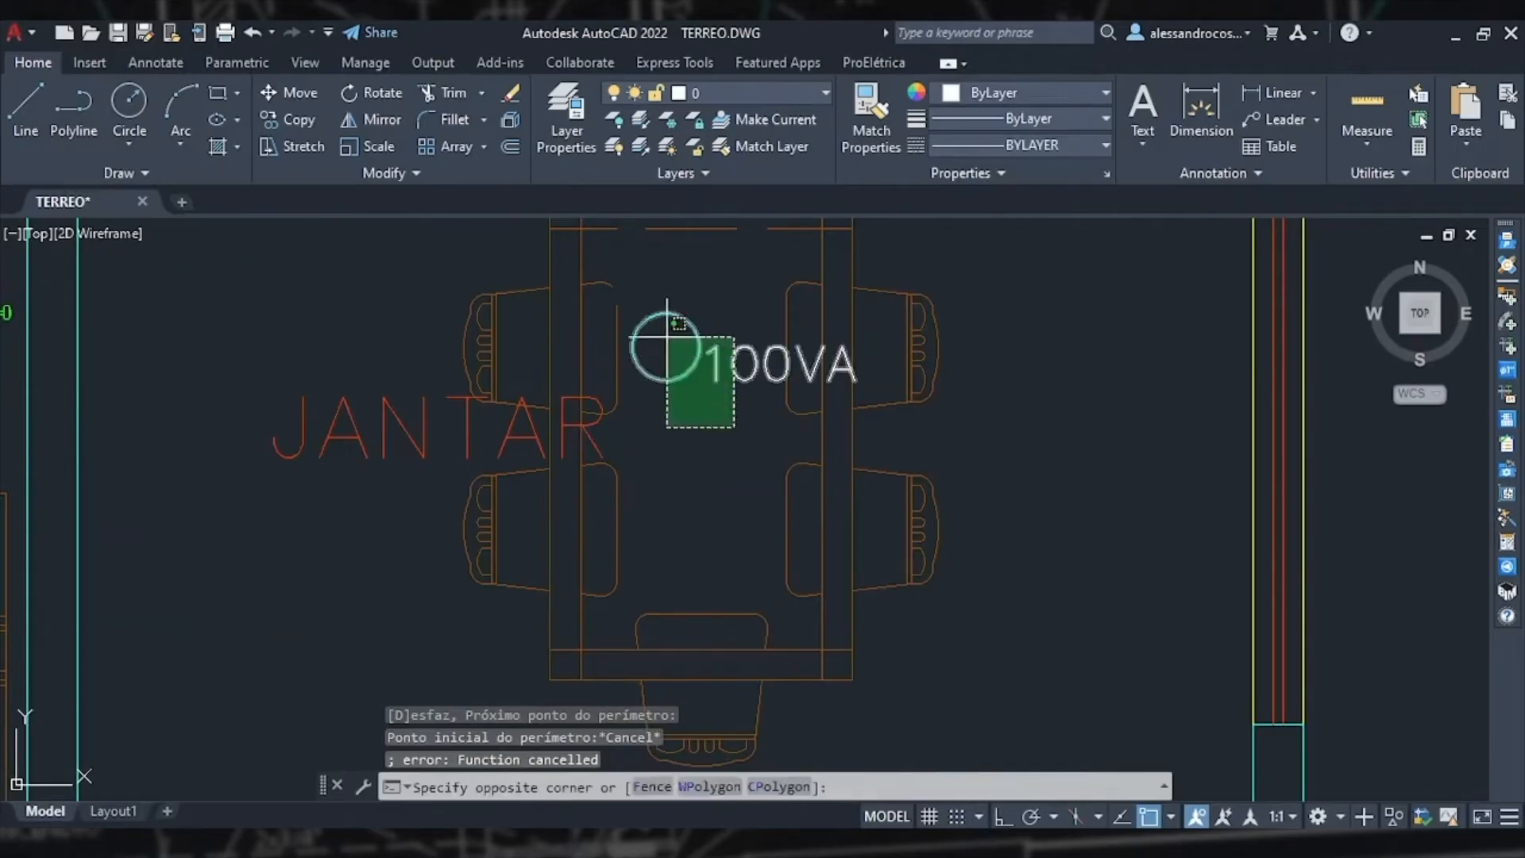
{"action": "left_click", "coordinate": [664, 340]}
{"action": "type", "text": "m"}
{"action": "key", "text": "Return"}
{"action": "scroll", "coordinate": [906, 508], "scroll_direction": "down", "scroll_amount": 2}
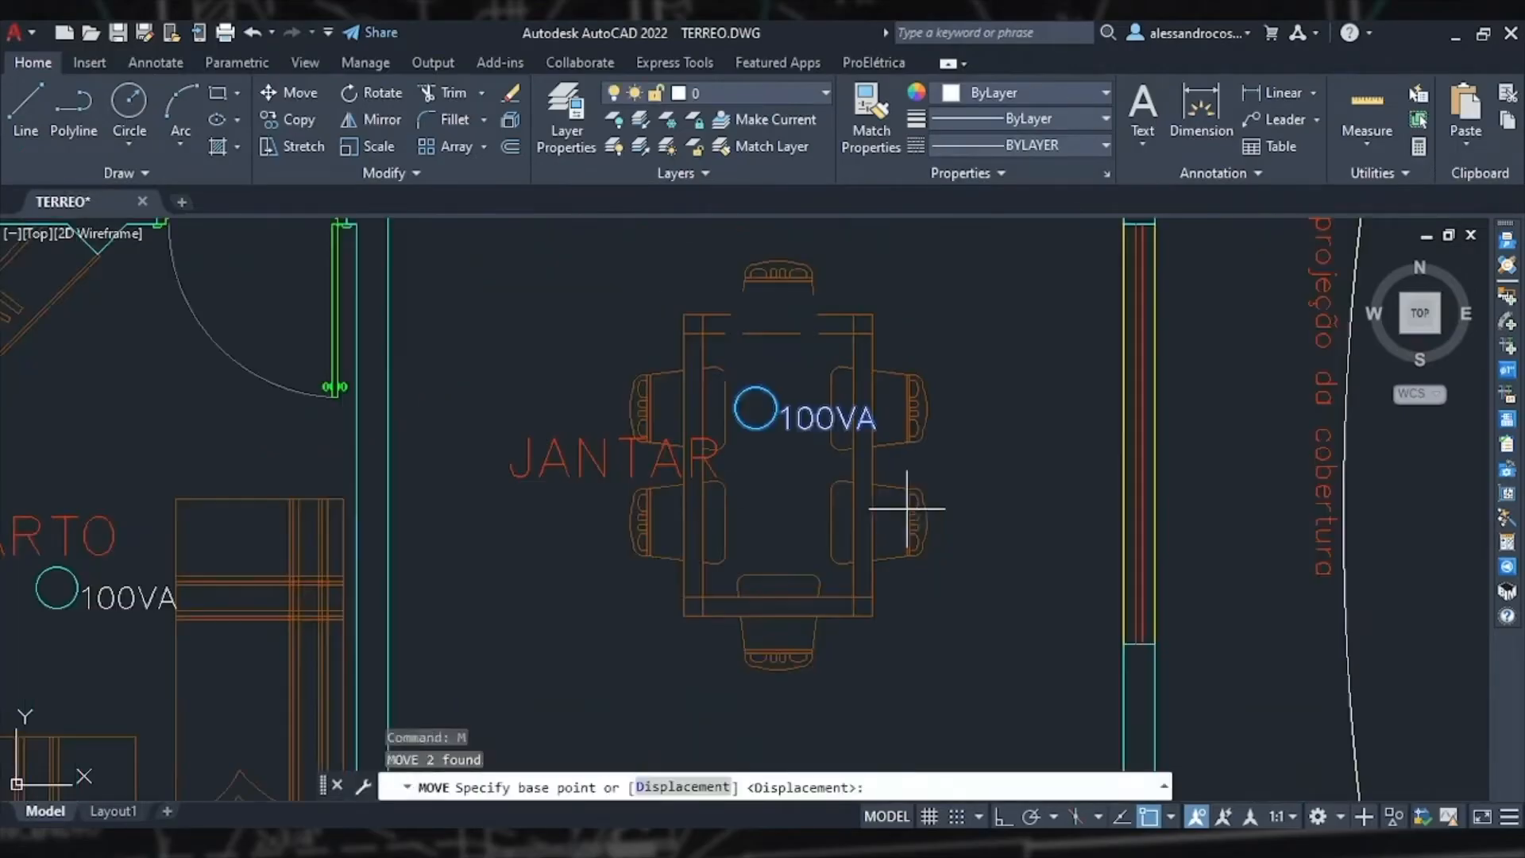
{"action": "left_click", "coordinate": [995, 399]}
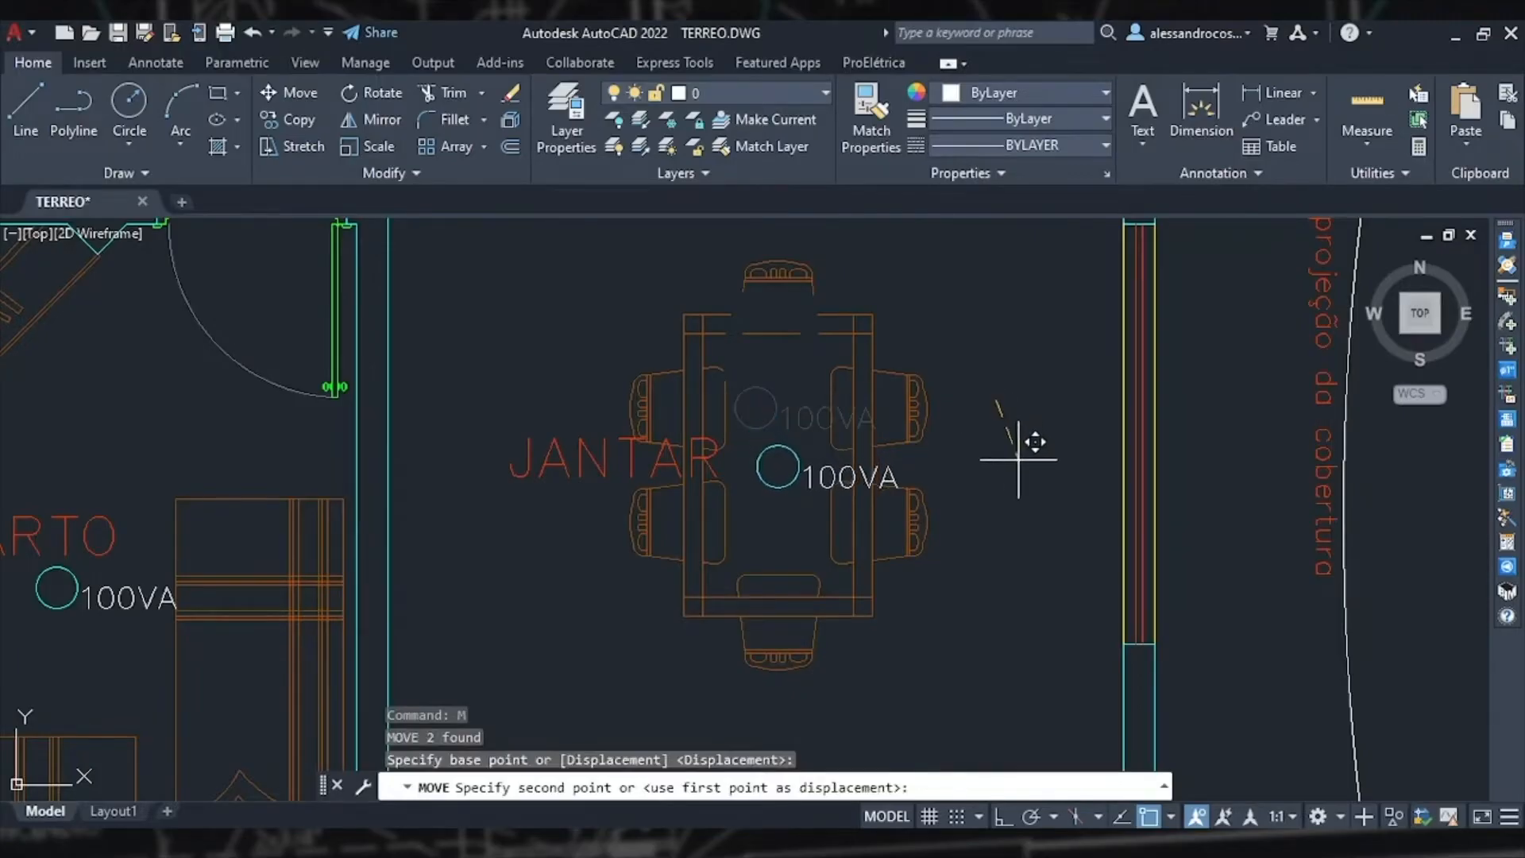
{"action": "left_click", "coordinate": [1018, 459]}
Step: Place a centred luminaire in the living room (SALA) by tracing its perimeter, then leave the command
{"action": "scroll", "coordinate": [992, 555], "scroll_direction": "down", "scroll_amount": 3}
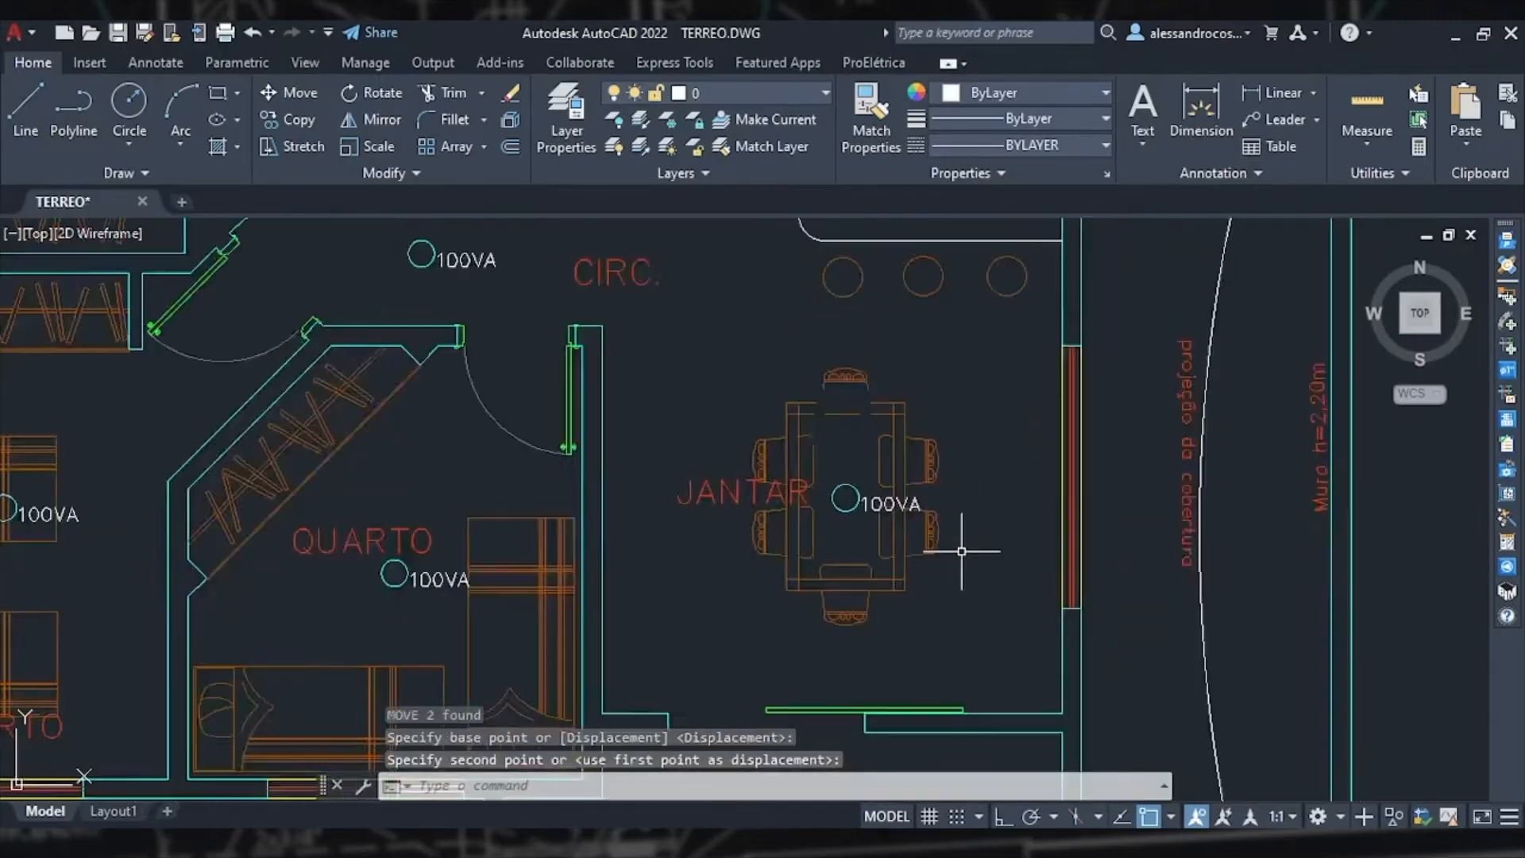
{"action": "scroll", "coordinate": [1011, 604], "scroll_direction": "up", "scroll_amount": 2}
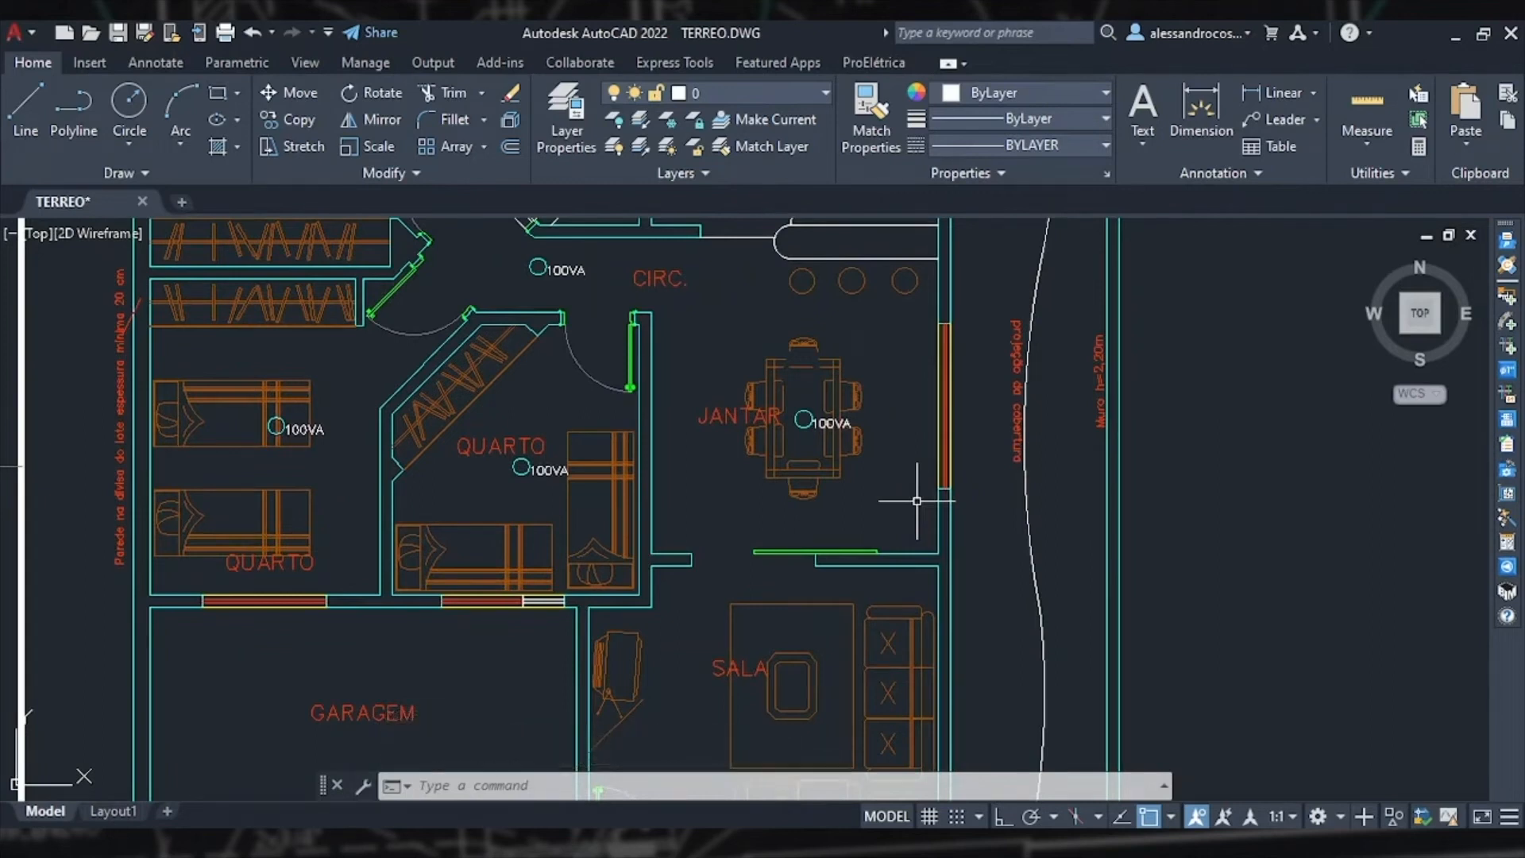
{"action": "middle_click_drag", "start_coordinate": [782, 405], "coordinate": [797, 505]}
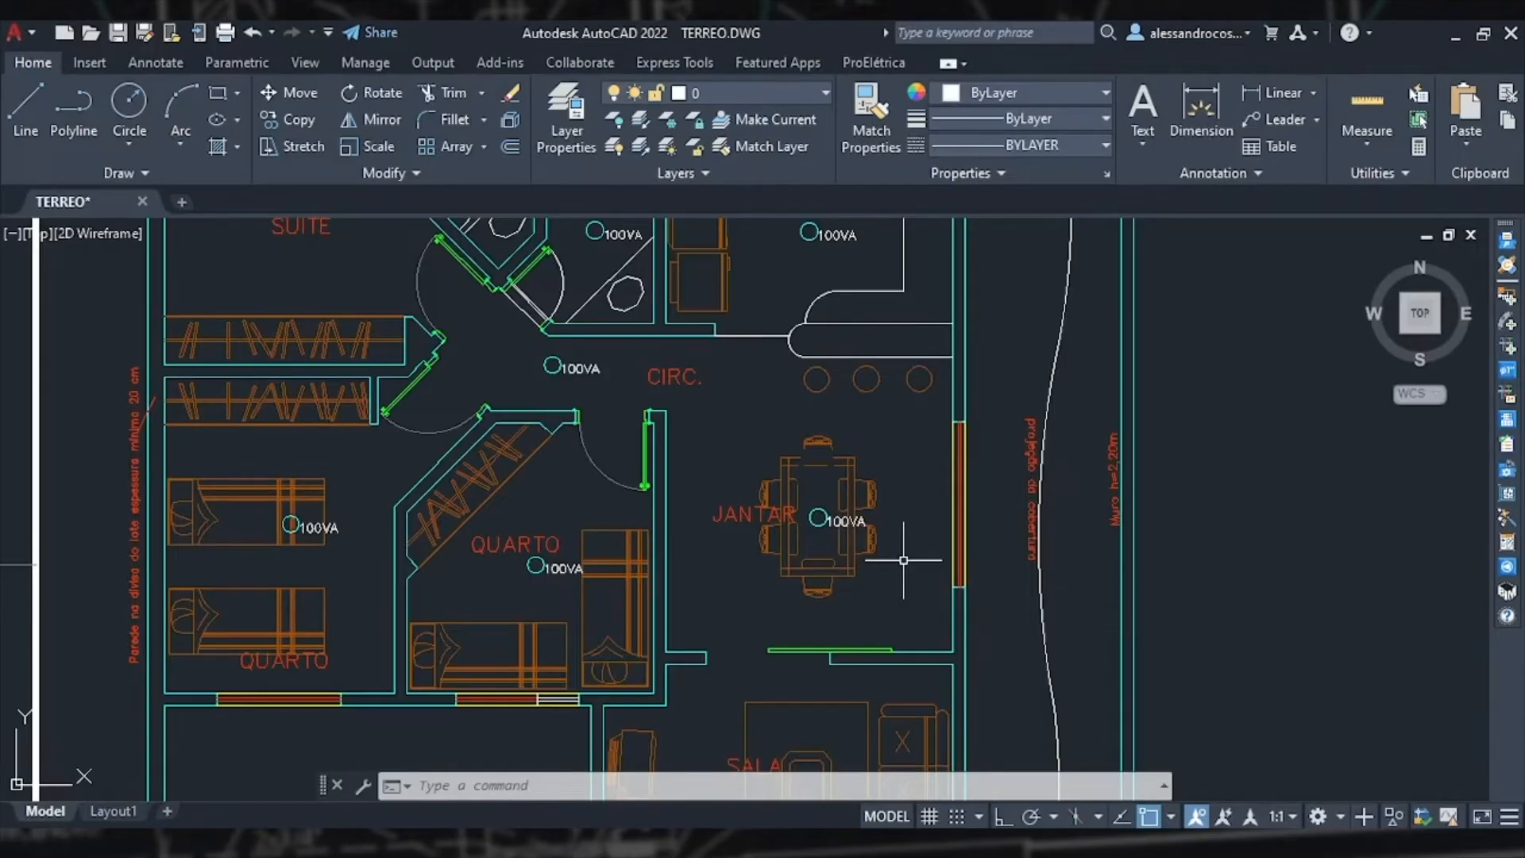
{"action": "middle_click_drag", "start_coordinate": [894, 604], "coordinate": [877, 275]}
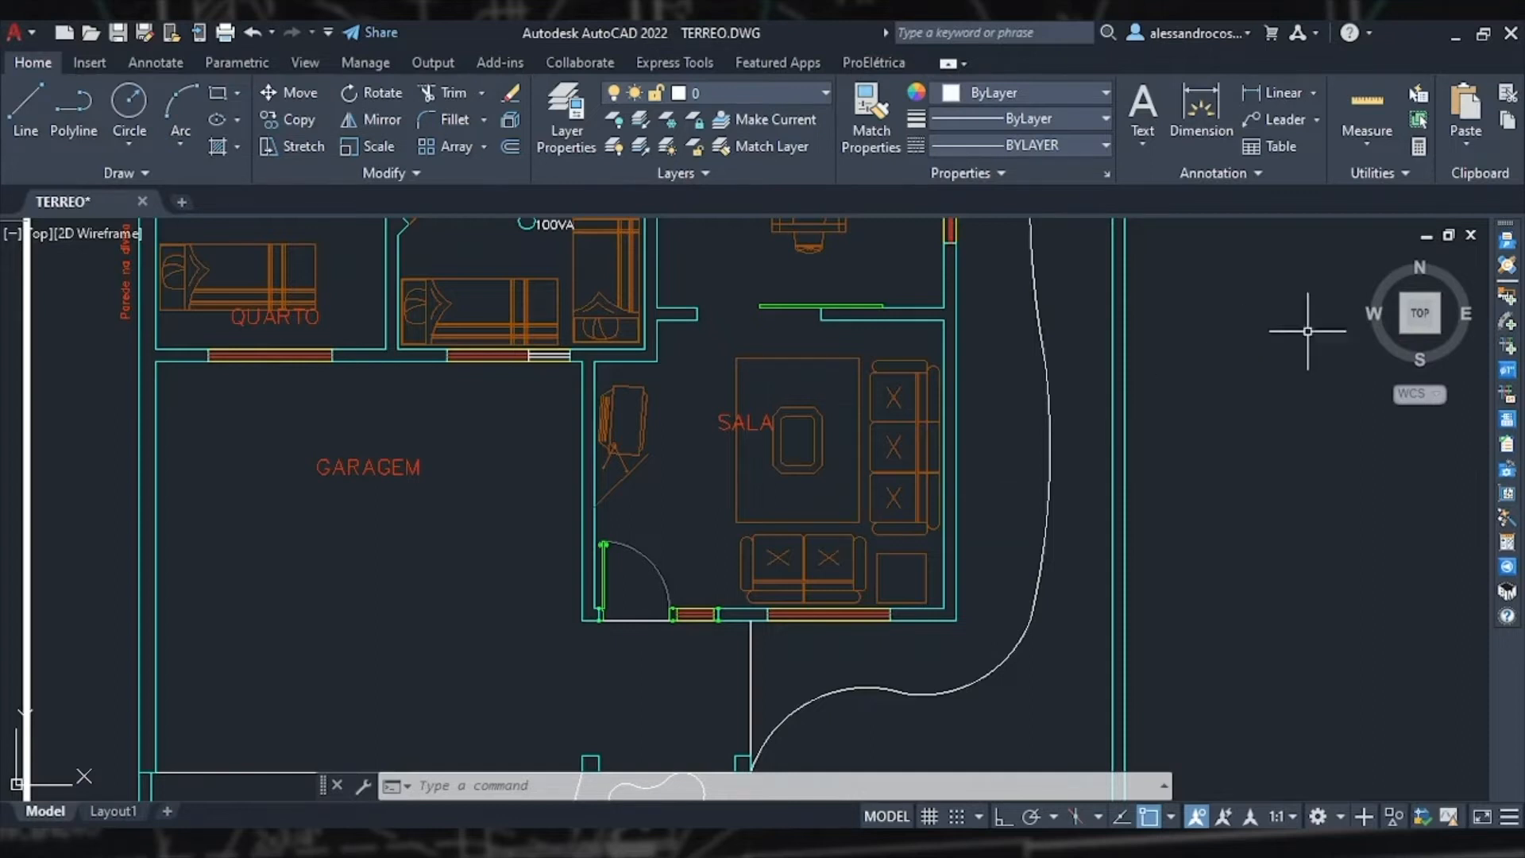
{"action": "left_click", "coordinate": [1508, 297]}
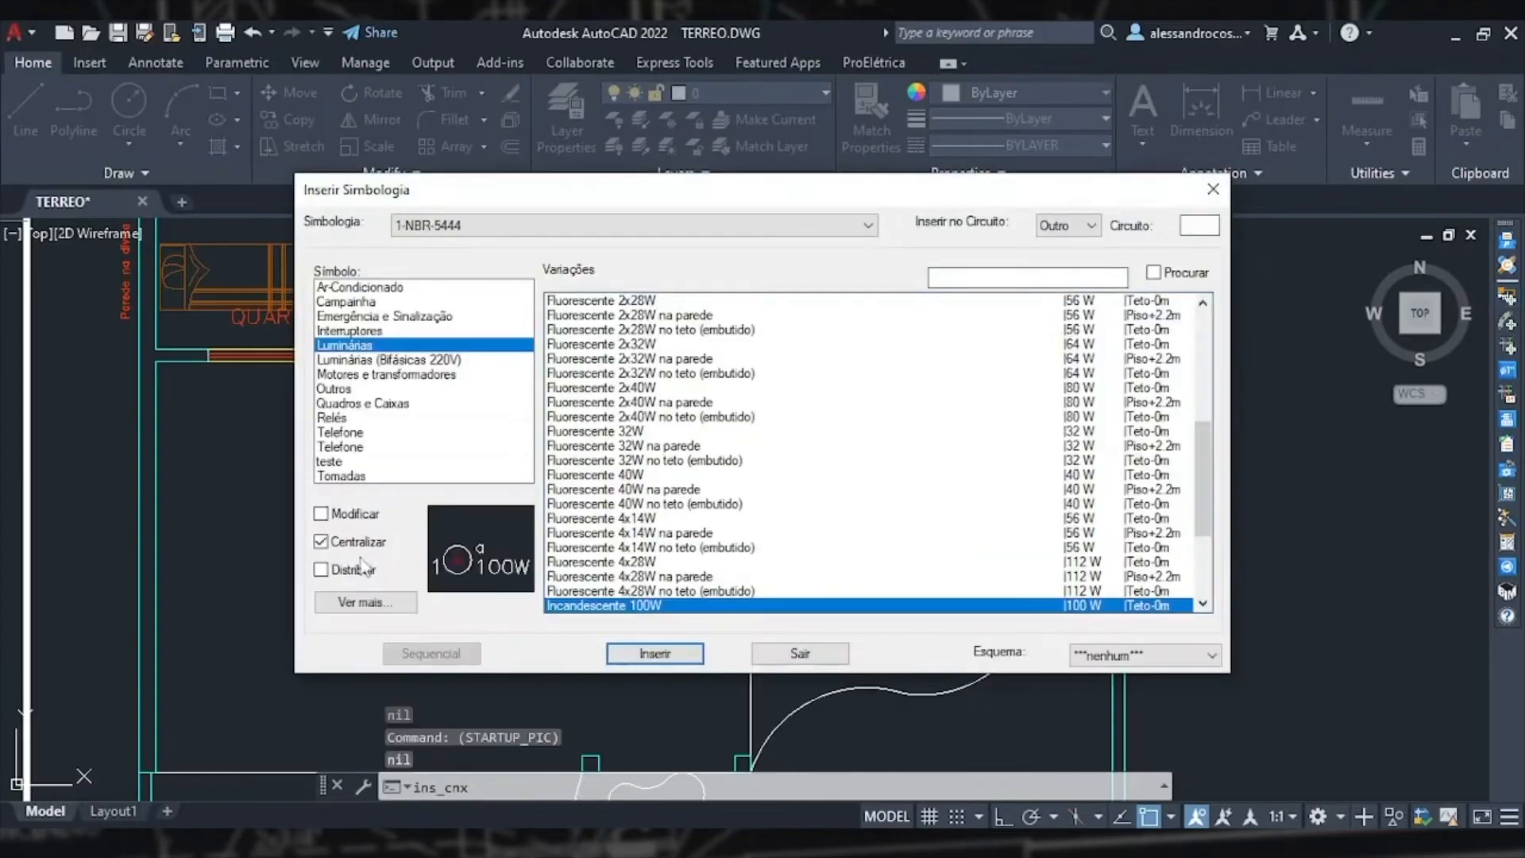
{"action": "left_click", "coordinate": [671, 650]}
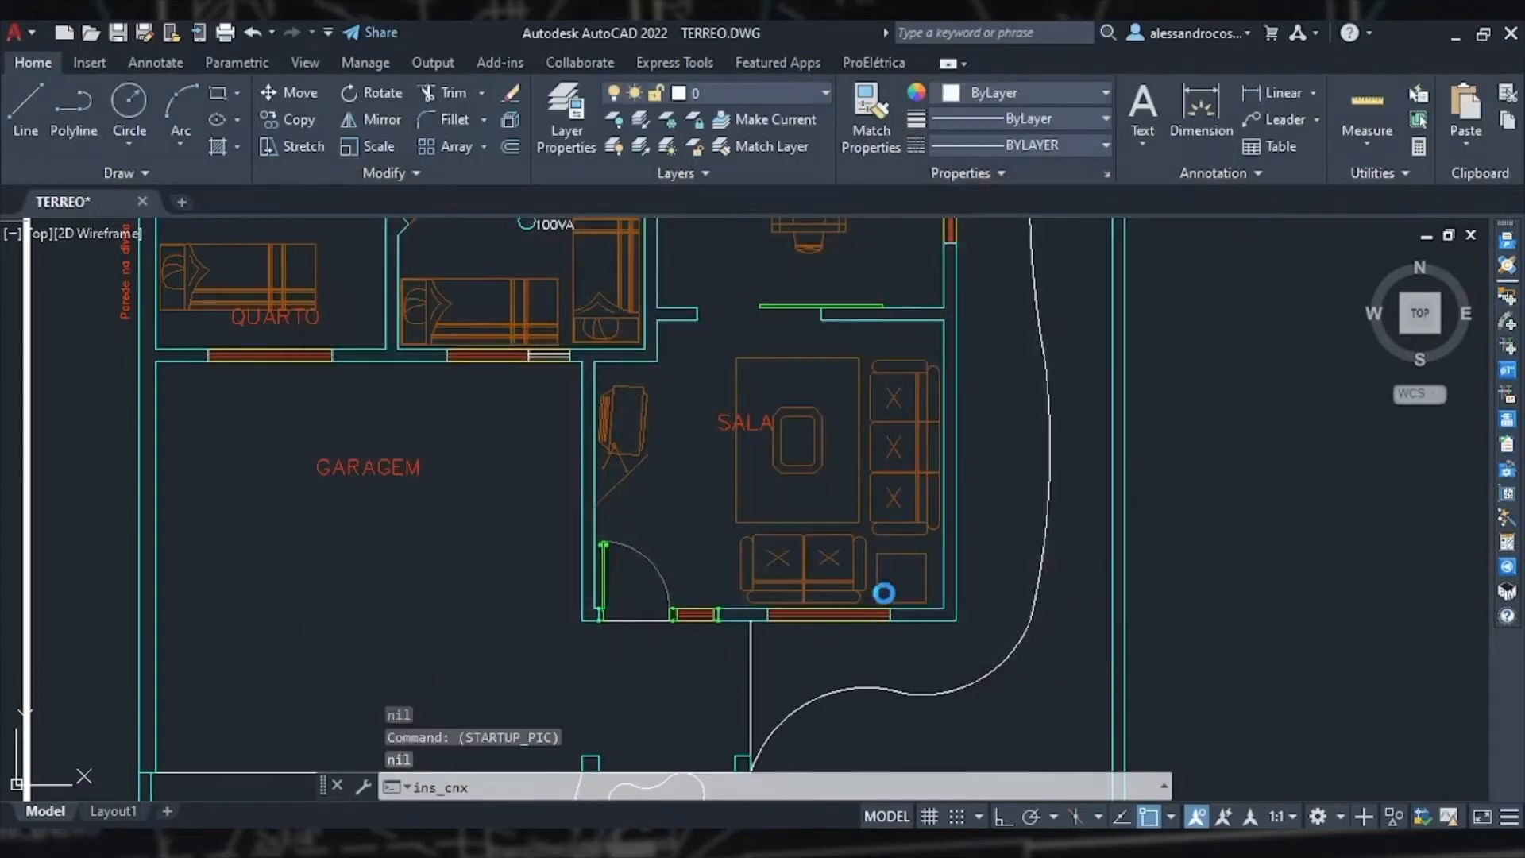
{"action": "left_click", "coordinate": [921, 601]}
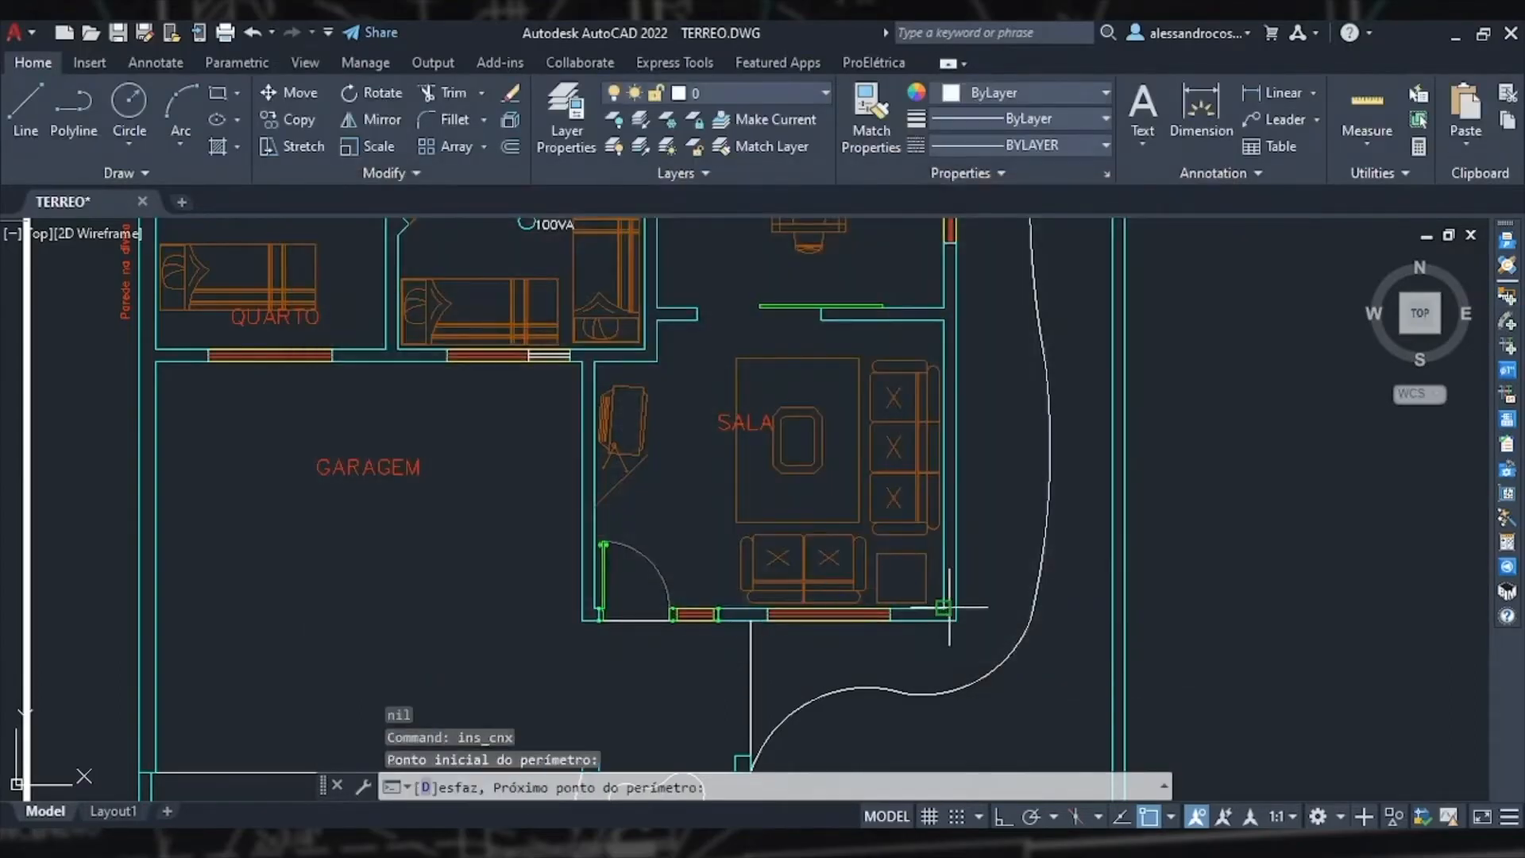
{"action": "left_click", "coordinate": [601, 609]}
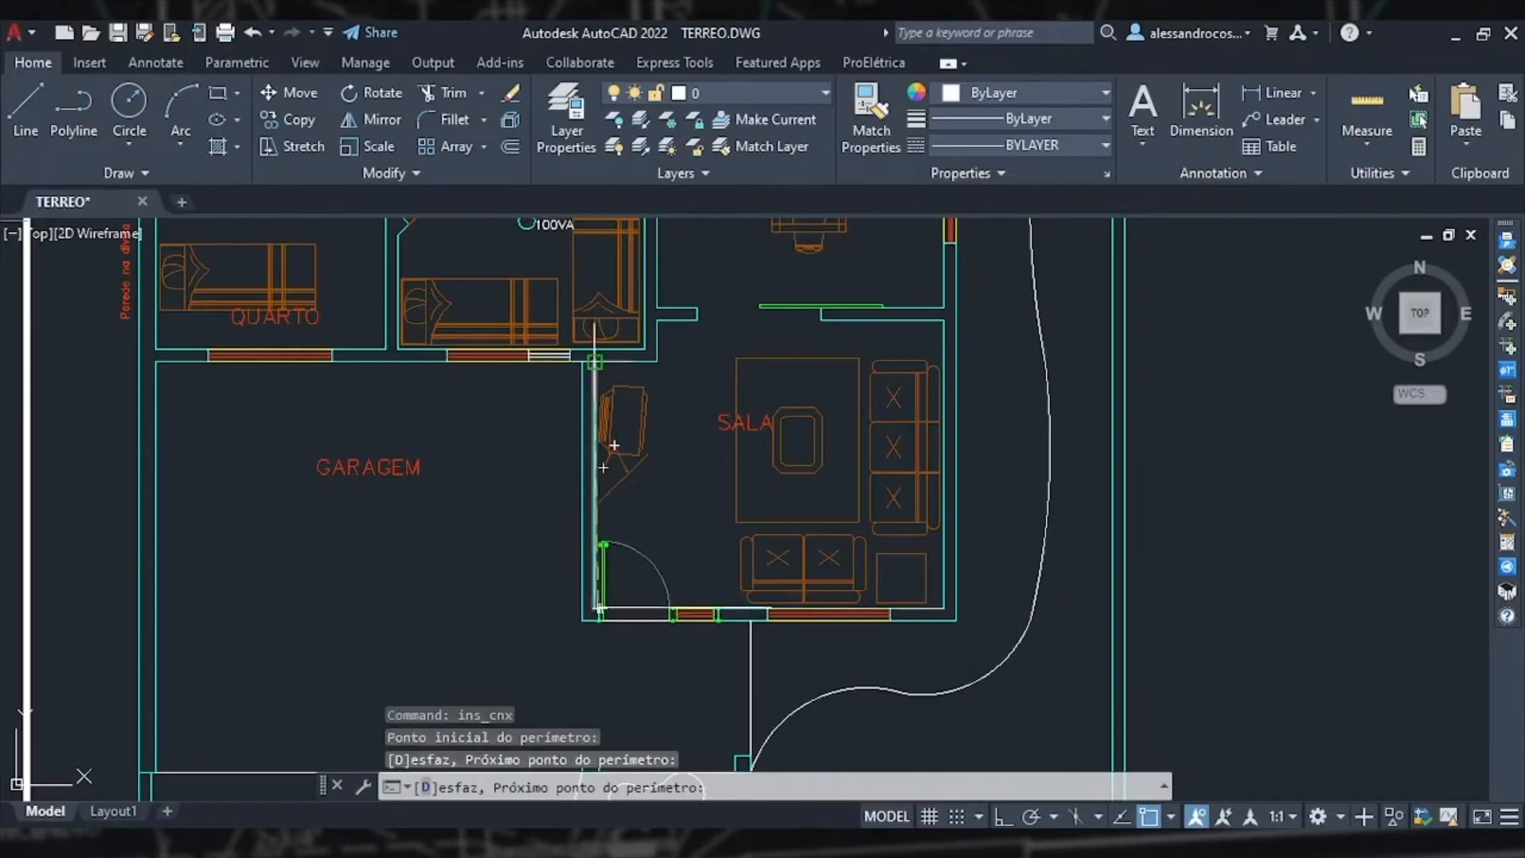
{"action": "left_click", "coordinate": [595, 362]}
{"action": "left_click", "coordinate": [658, 362]}
{"action": "left_click", "coordinate": [657, 321]}
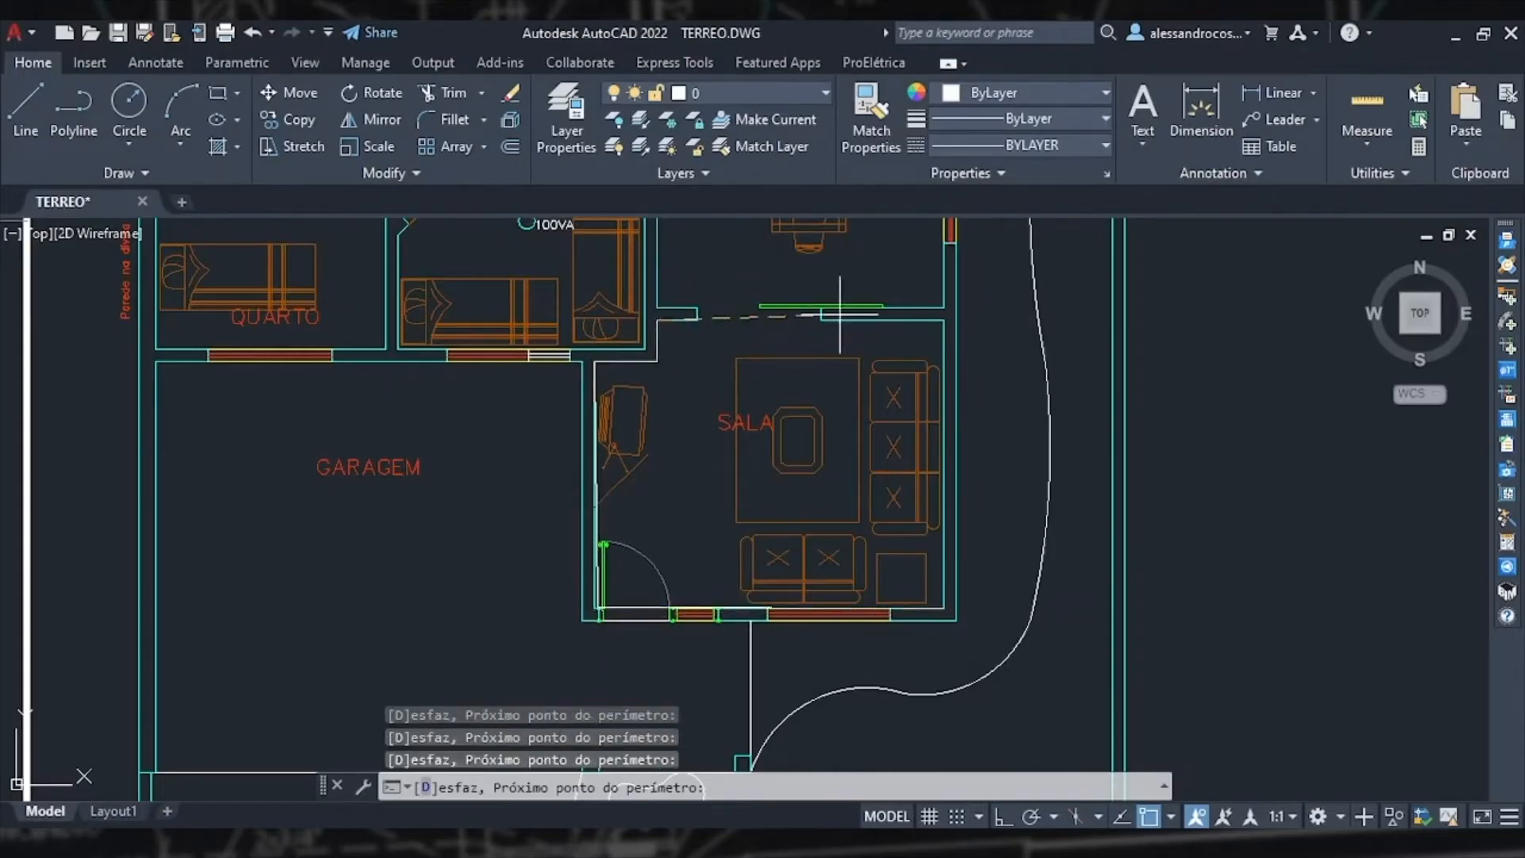
{"action": "left_click", "coordinate": [943, 320]}
{"action": "left_click", "coordinate": [943, 609]}
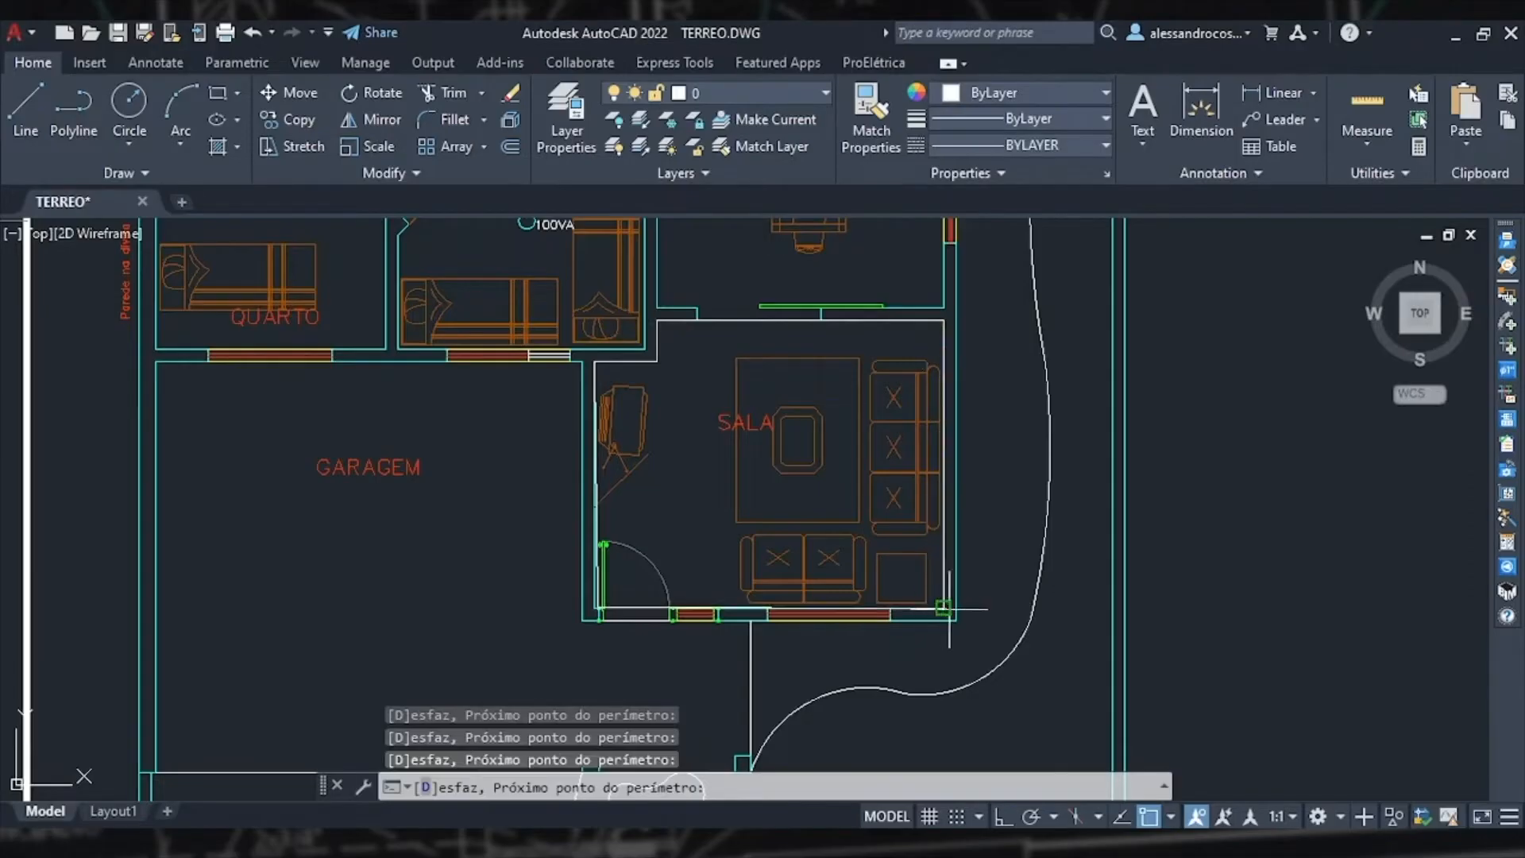
{"action": "key", "text": "Return"}
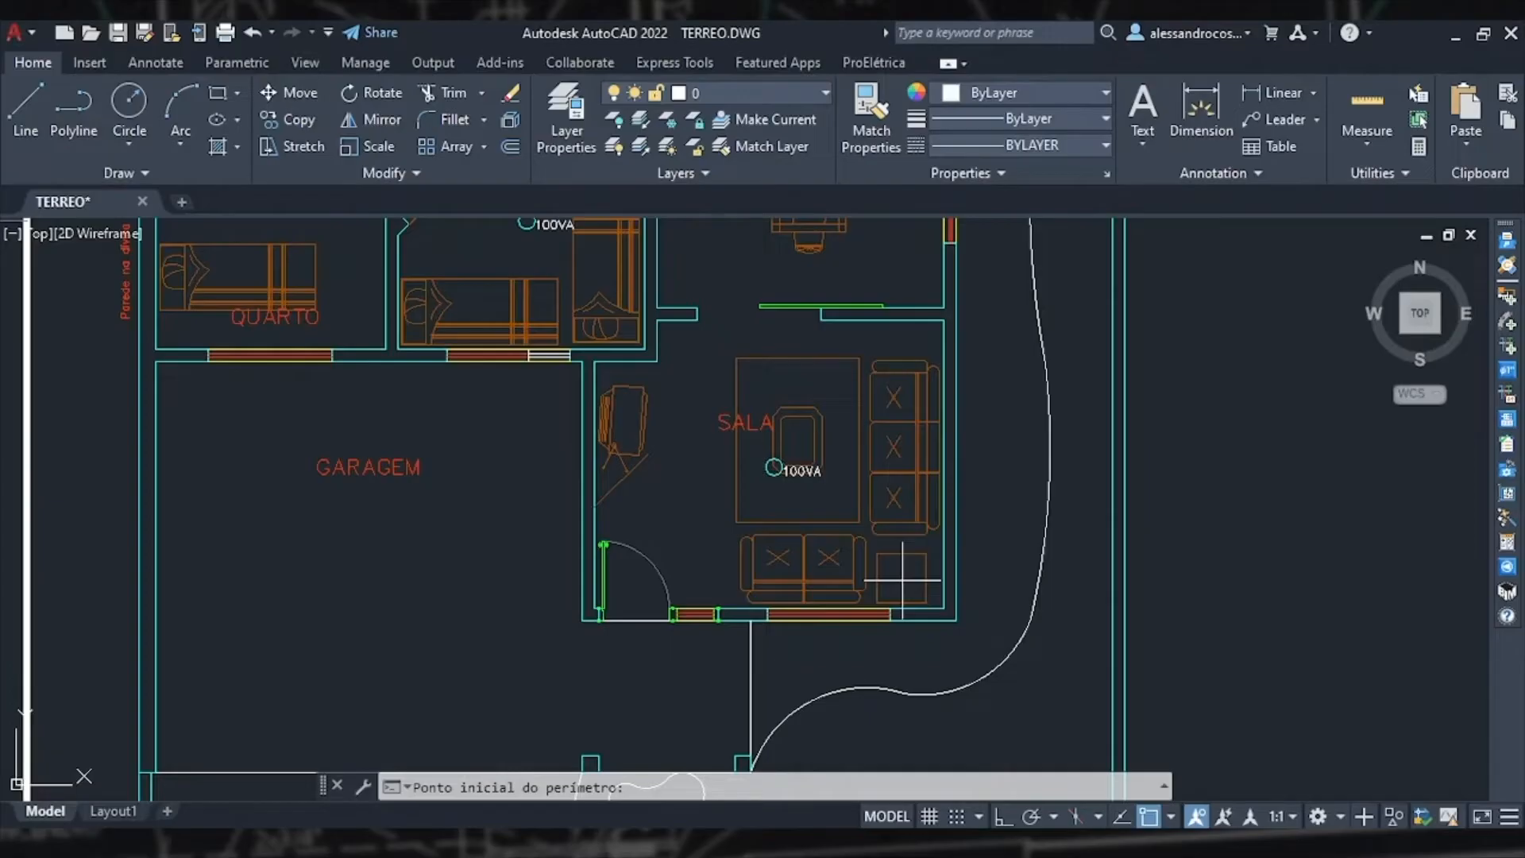
{"action": "key", "text": "Escape"}
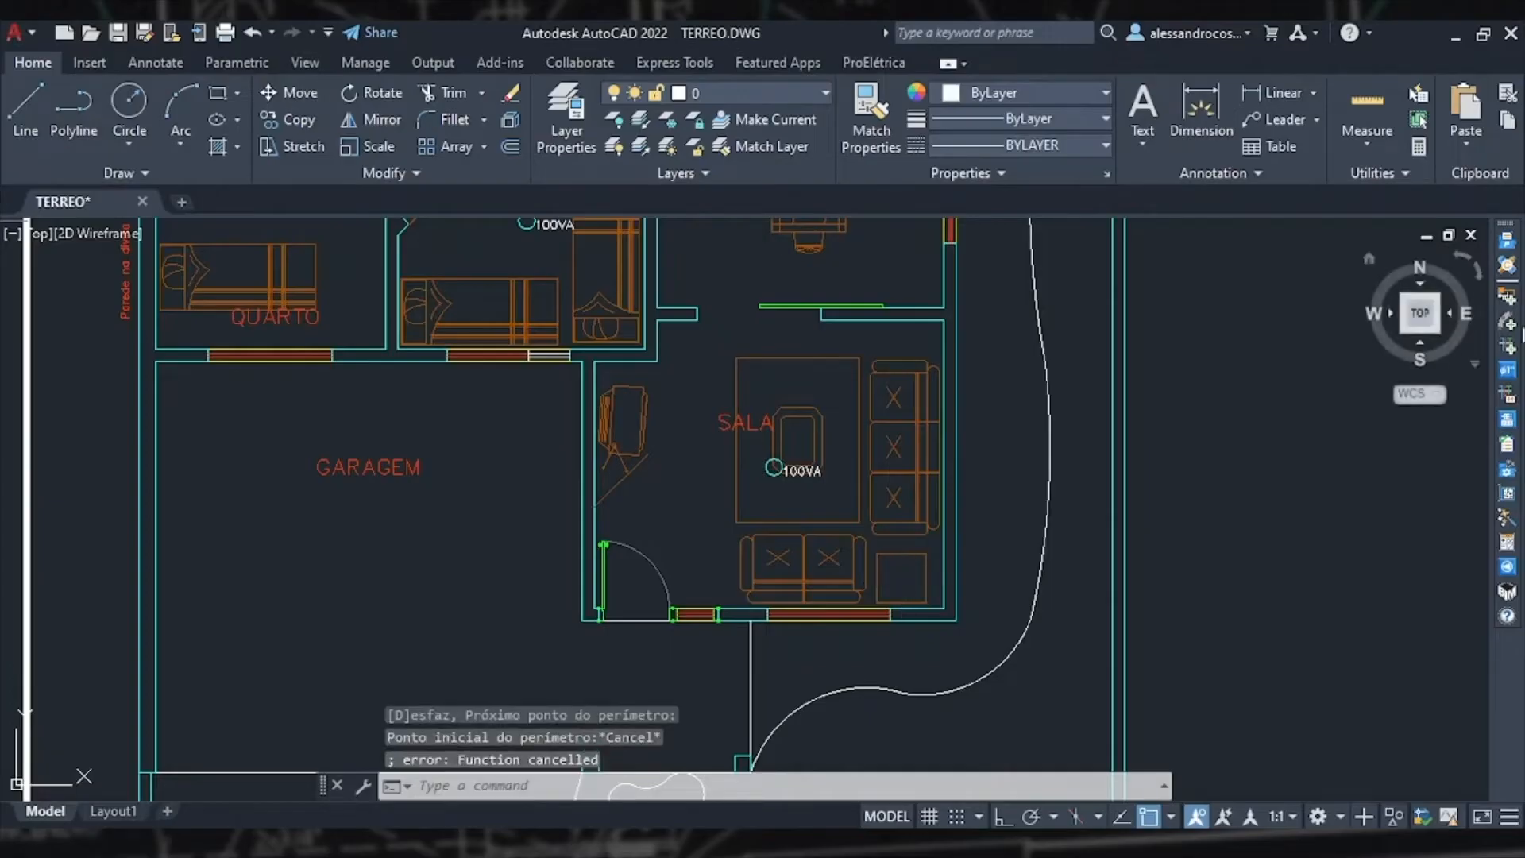
Step: Distribute two luminaires in two rows and one column along the living room's left strip by picking opposite corners
{"action": "left_click", "coordinate": [1507, 296]}
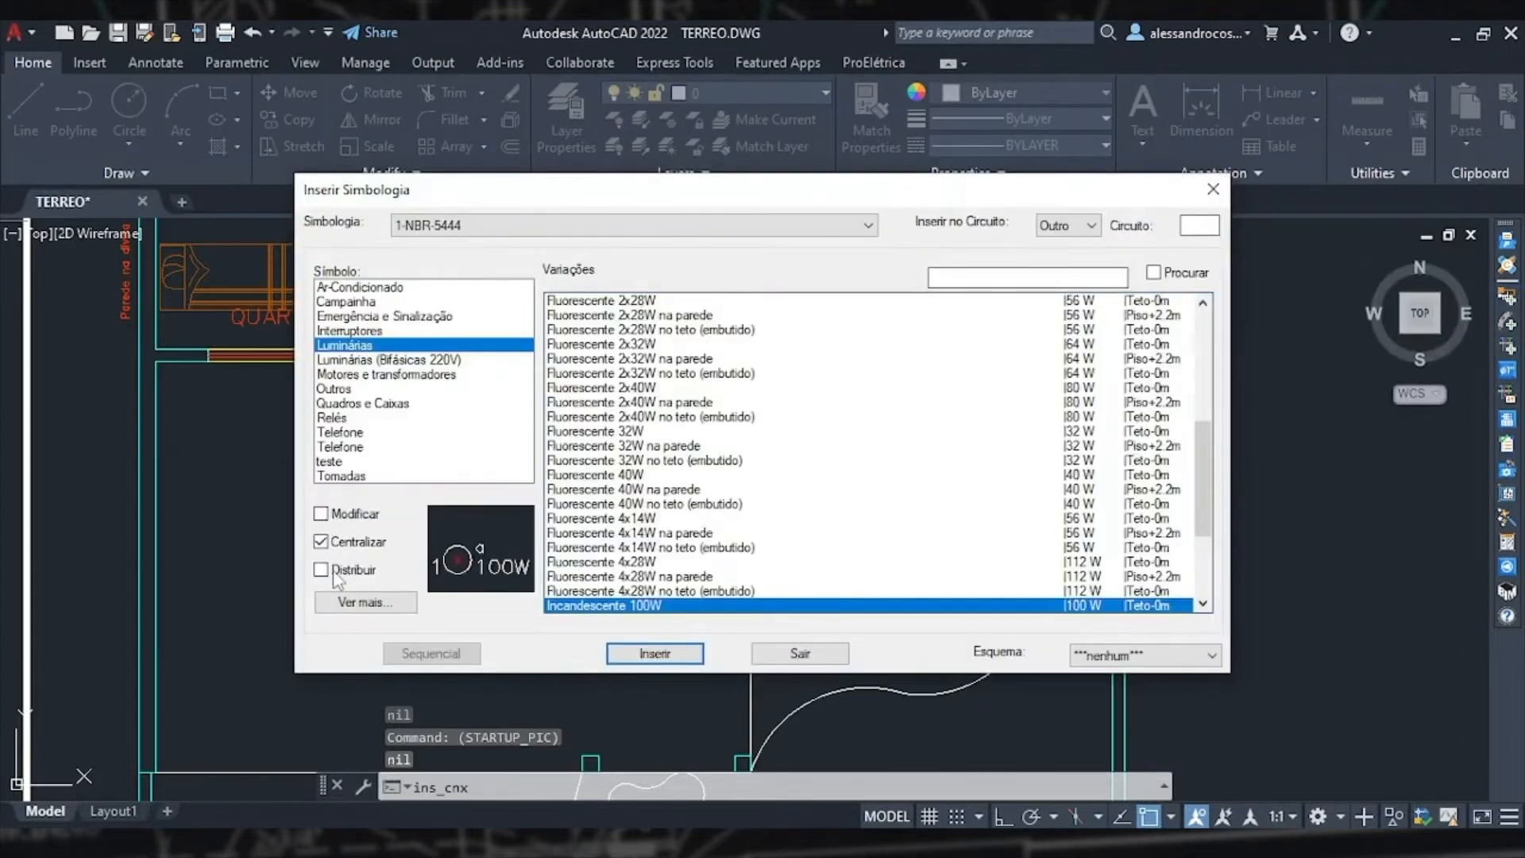
{"action": "left_click", "coordinate": [333, 573]}
{"action": "left_click", "coordinate": [635, 659]}
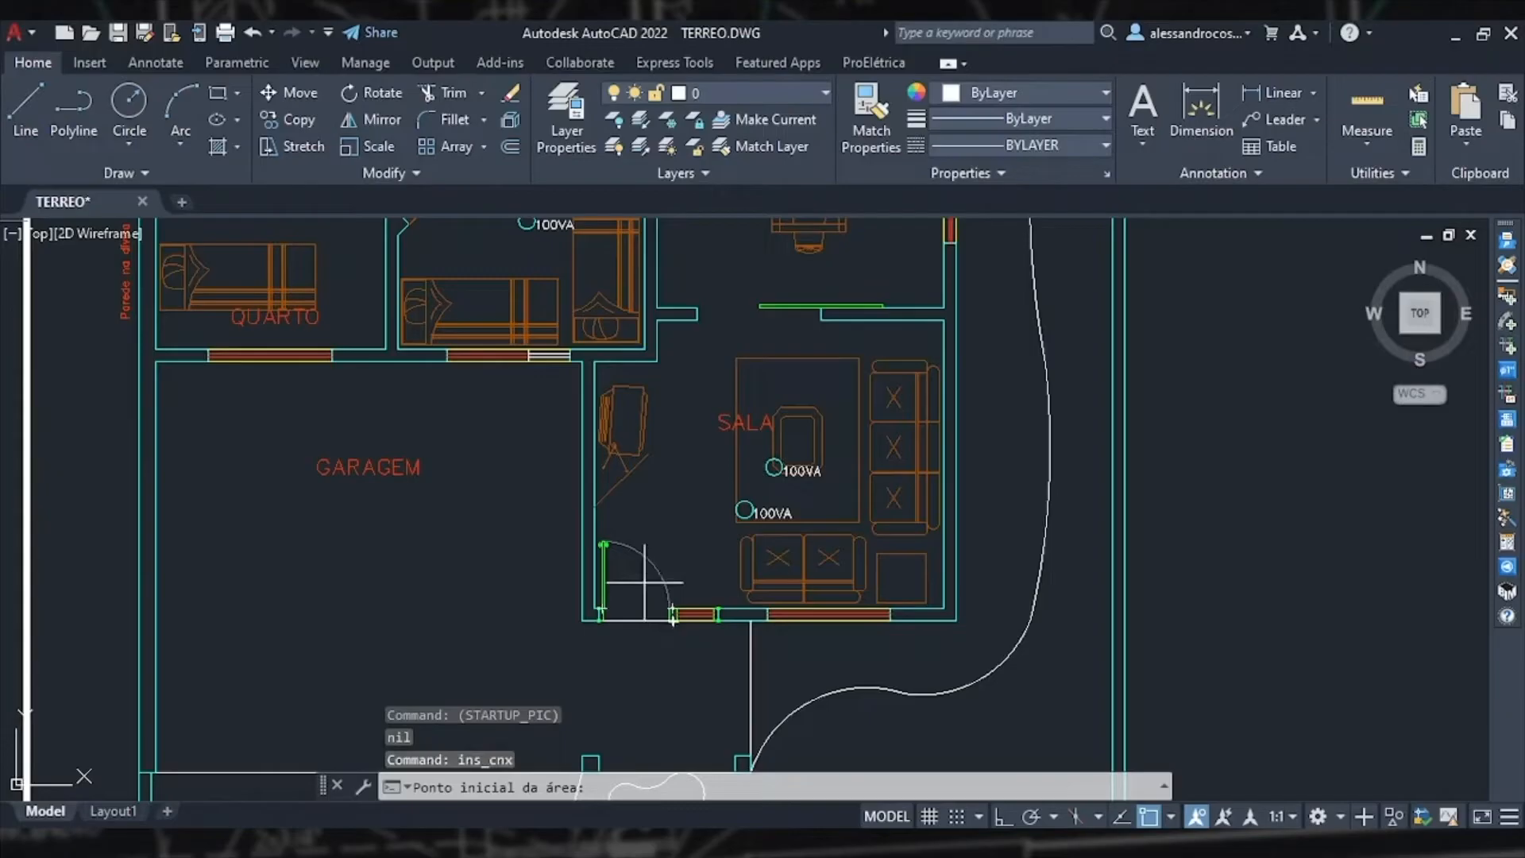
{"action": "left_click", "coordinate": [657, 362]}
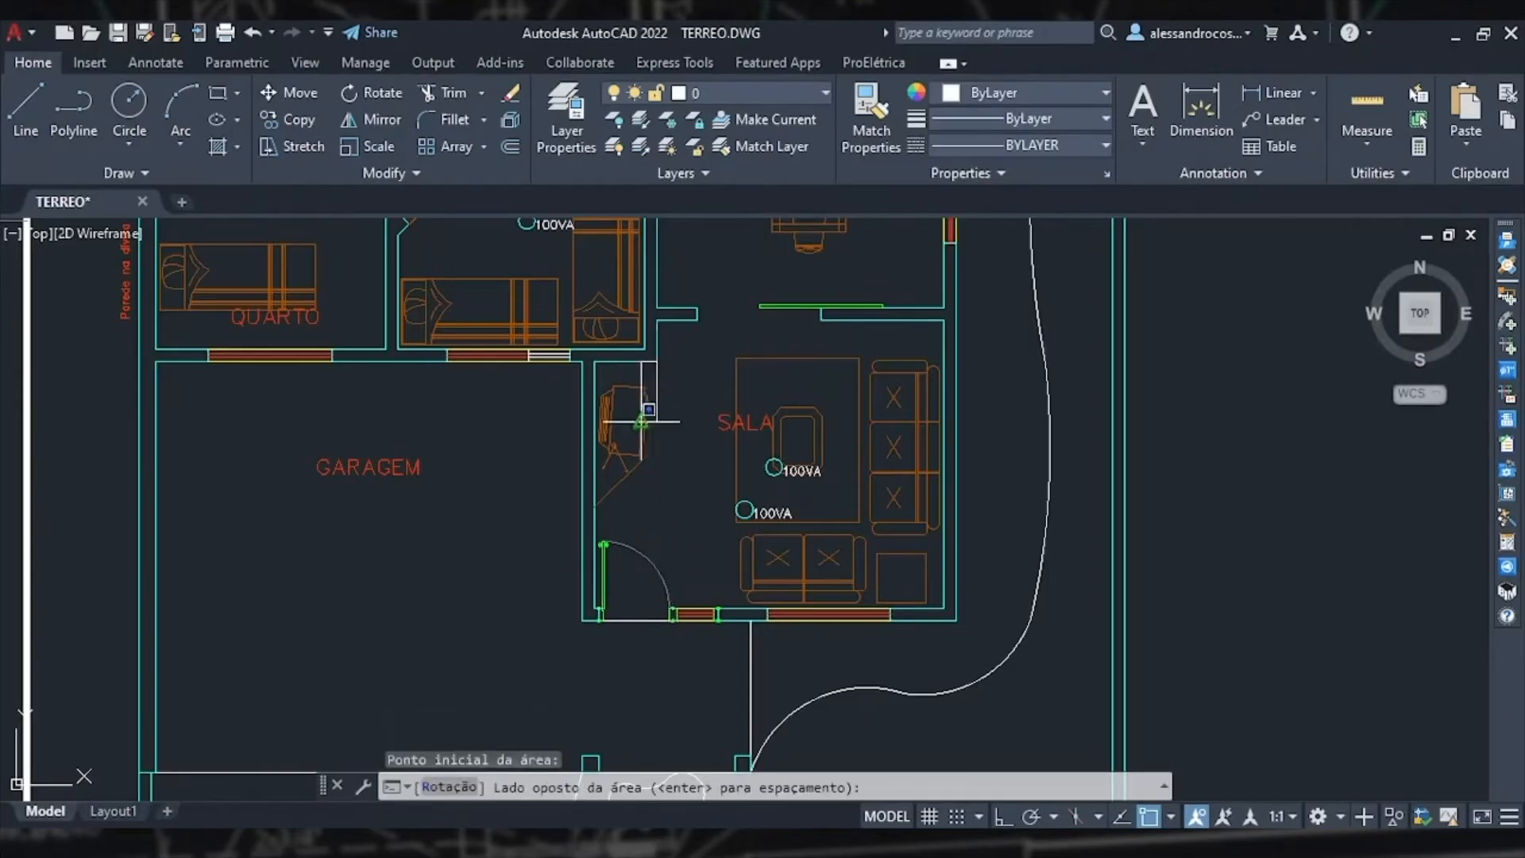
{"action": "scroll", "coordinate": [597, 608], "scroll_direction": "up", "scroll_amount": 4}
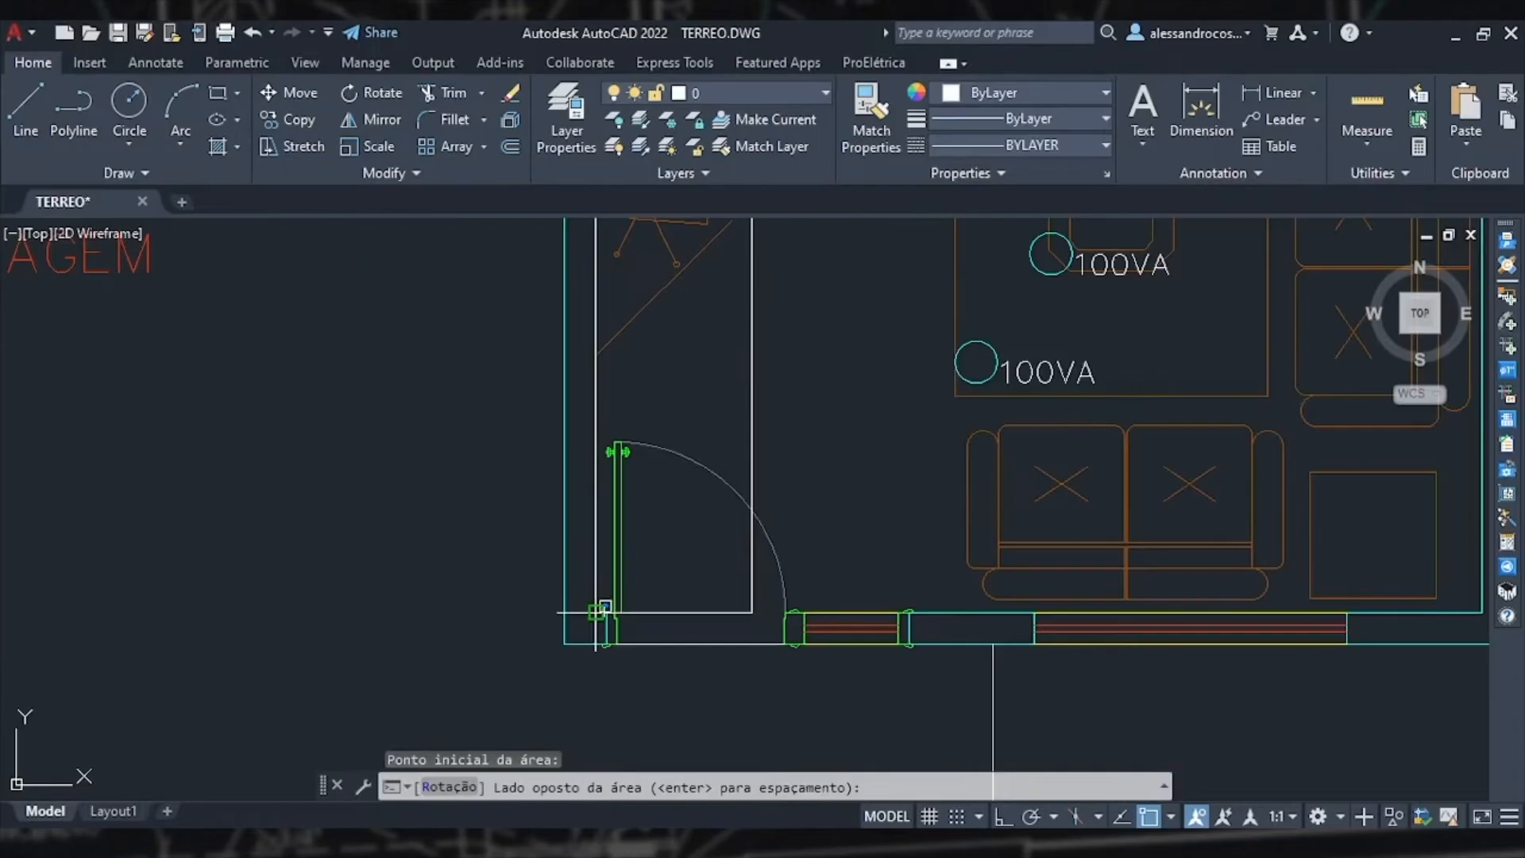
{"action": "left_click", "coordinate": [595, 612]}
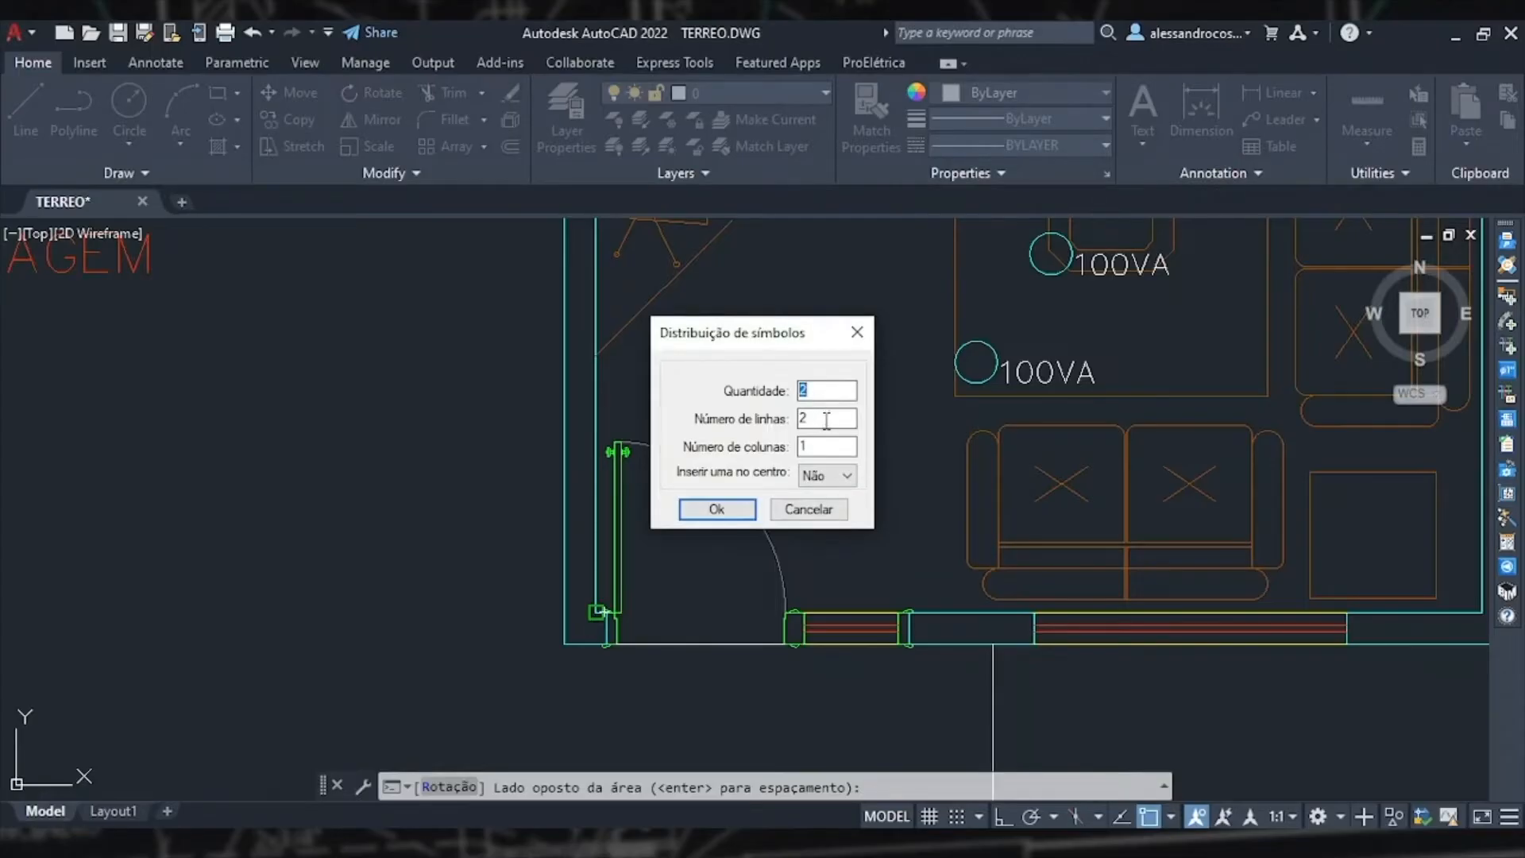
{"action": "left_click", "coordinate": [717, 509]}
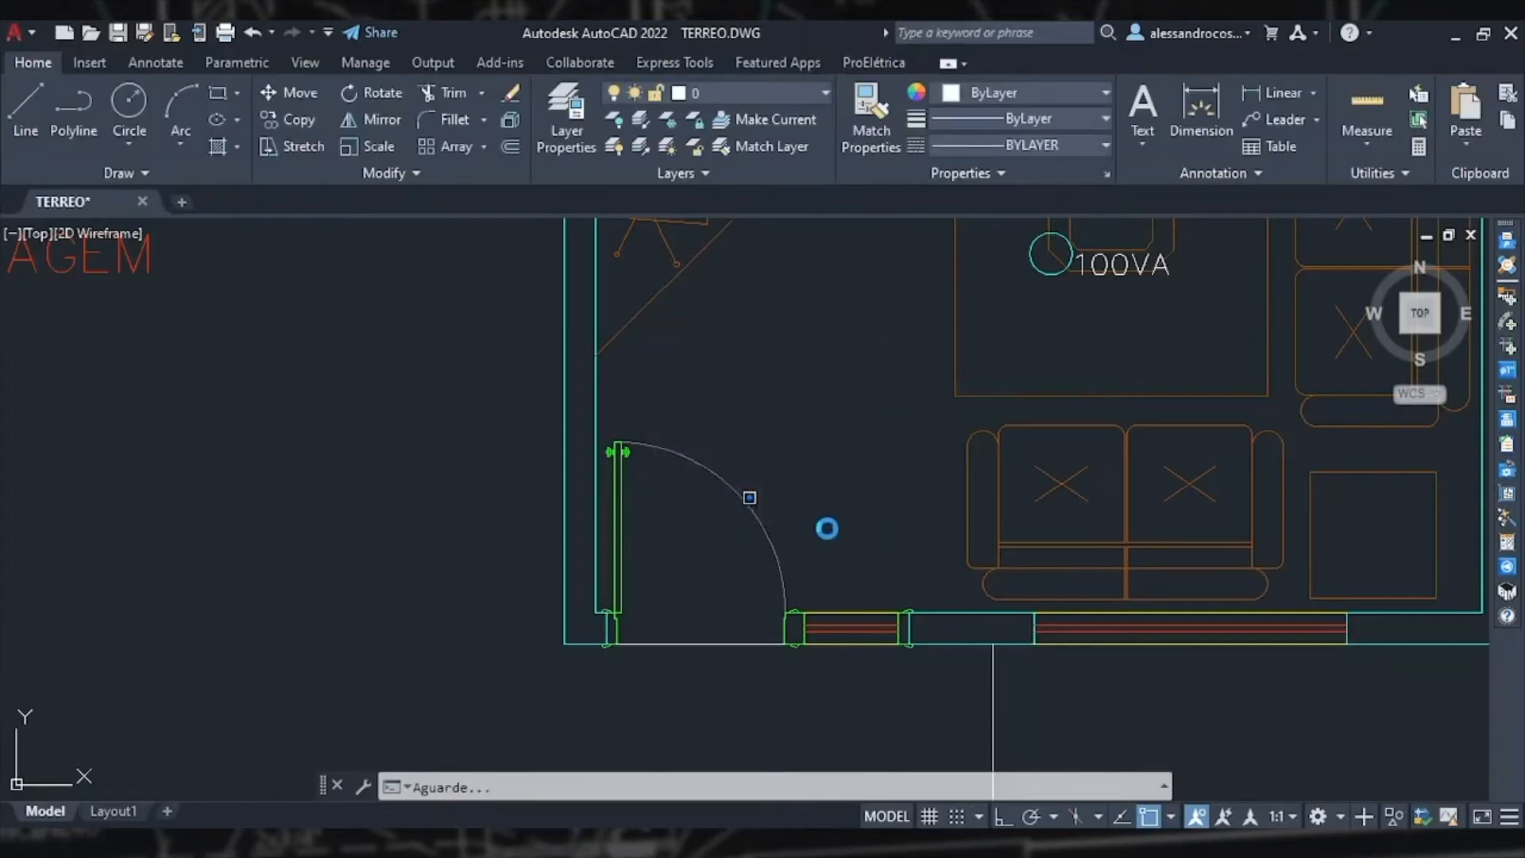
{"action": "scroll", "coordinate": [811, 511], "scroll_direction": "down", "scroll_amount": 2}
{"action": "scroll", "coordinate": [812, 511], "scroll_direction": "up", "scroll_amount": 2}
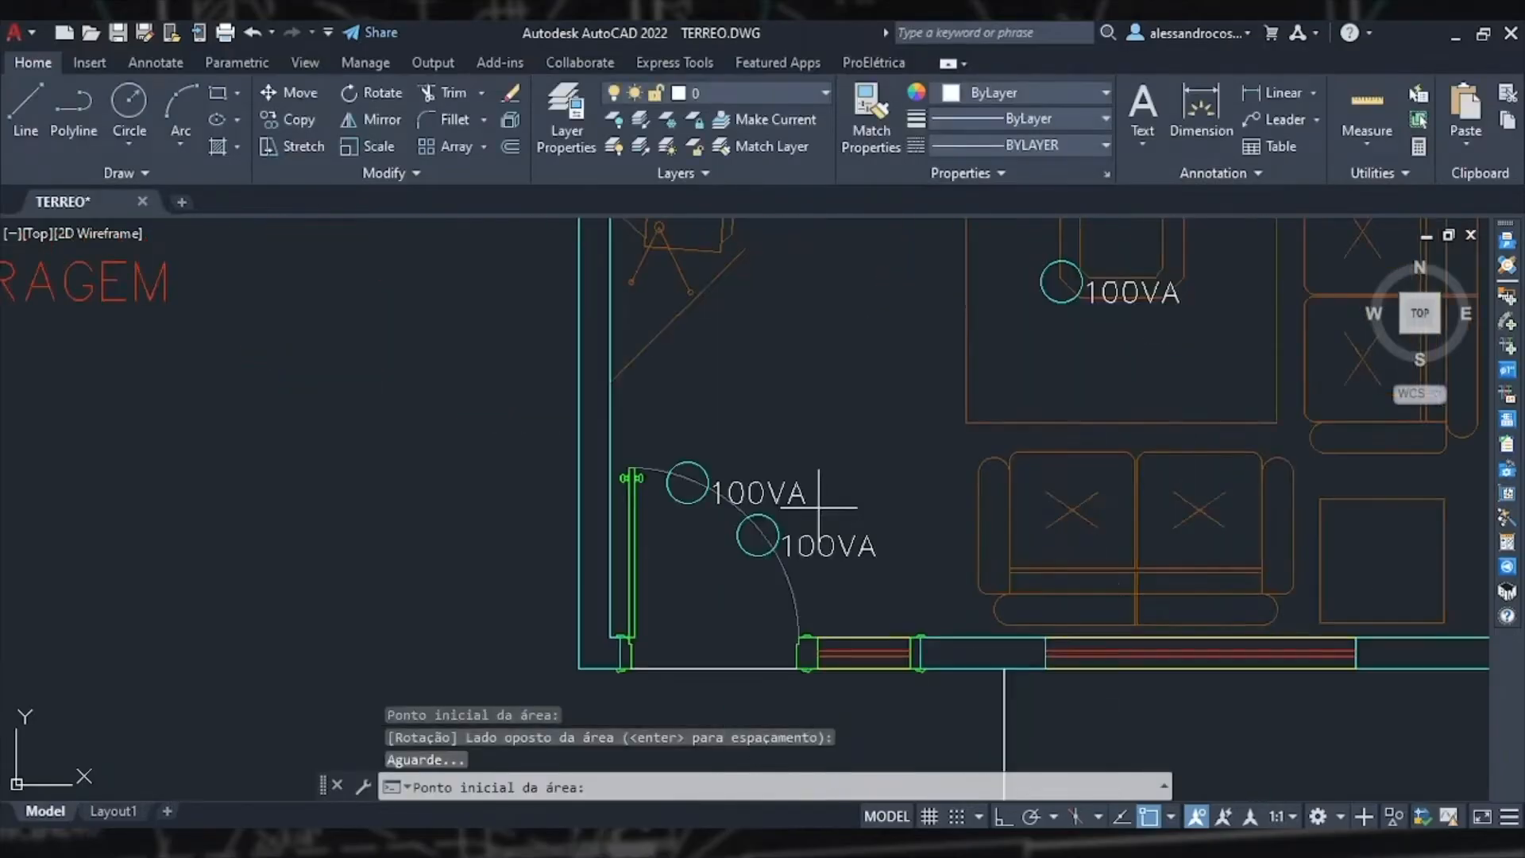
{"action": "key", "text": "Escape"}
Step: Delete the two overlapping luminaires beside the living room door
{"action": "scroll", "coordinate": [812, 511], "scroll_direction": "down", "scroll_amount": 2}
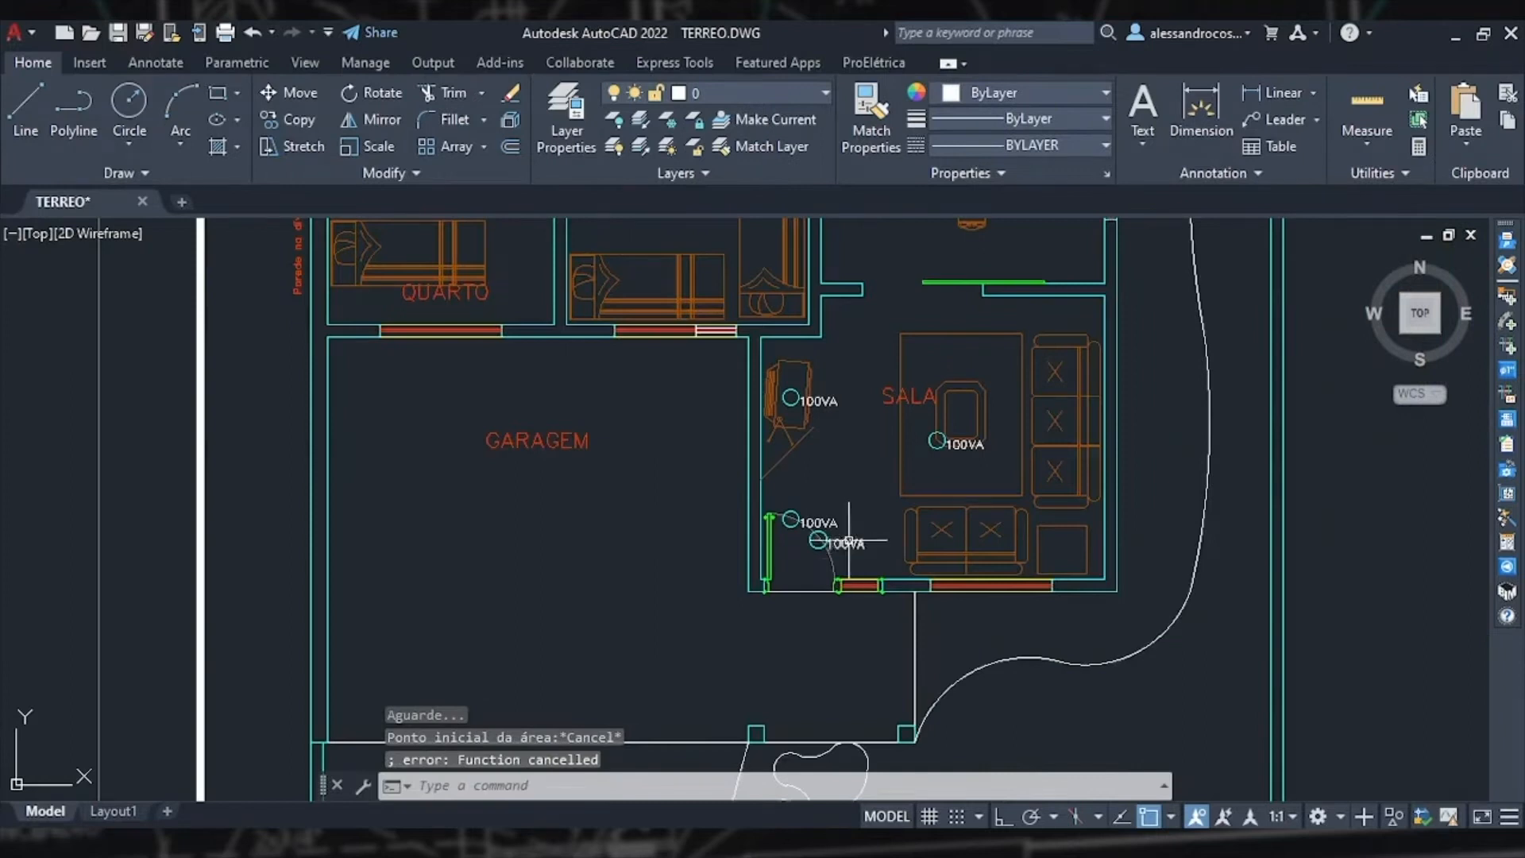
{"action": "scroll", "coordinate": [830, 533], "scroll_direction": "up", "scroll_amount": 2}
{"action": "left_click", "coordinate": [838, 556]}
{"action": "left_click", "coordinate": [768, 548]}
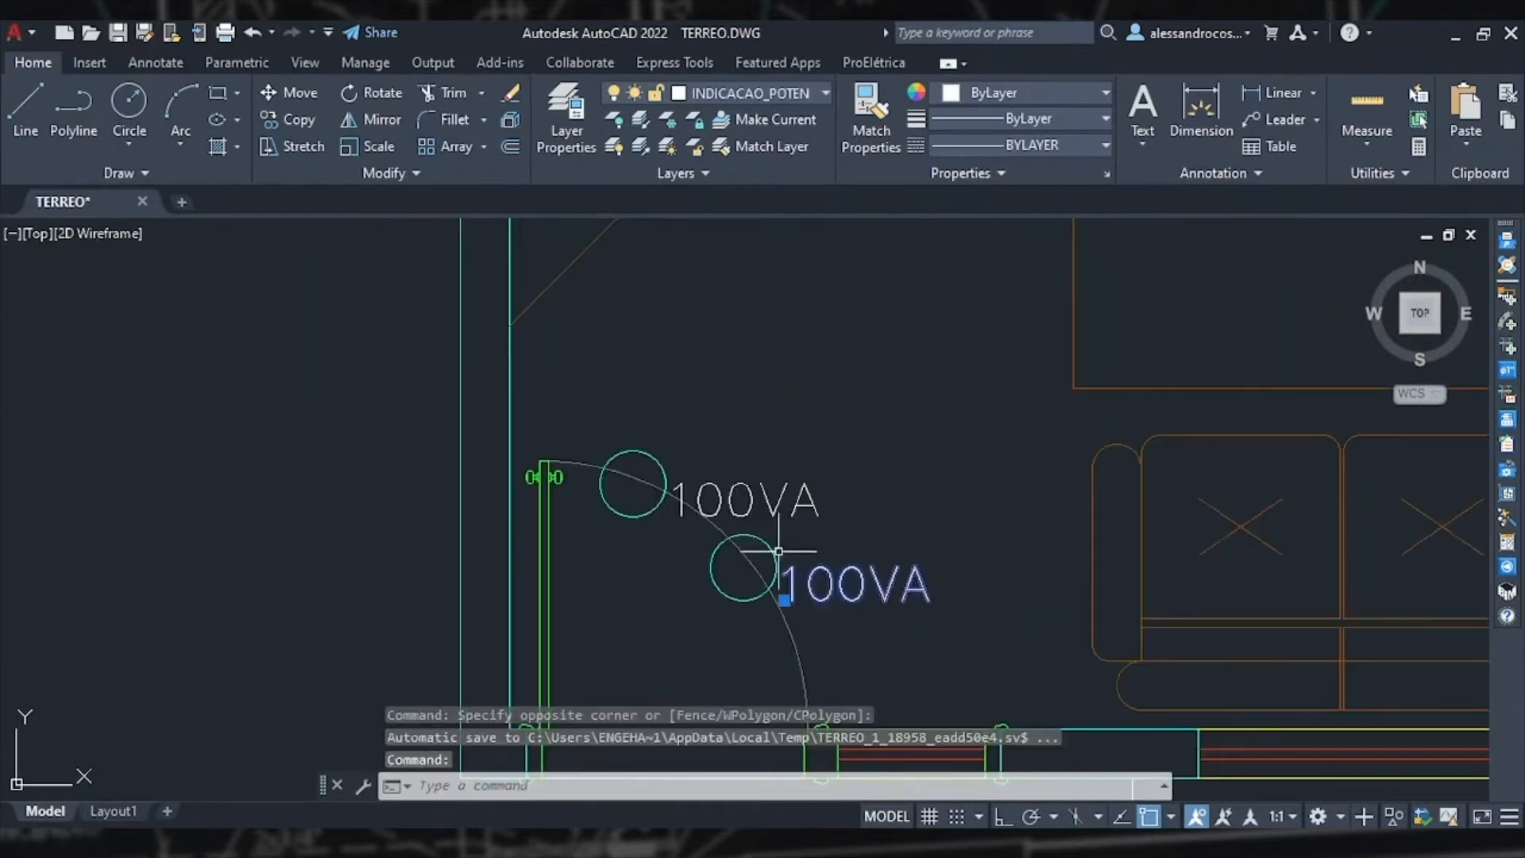
{"action": "key", "text": "Delete"}
Step: Distribute luminaires across the garage with Modificar enabled, picking its opposite corners, quantity 1, one row and one column
{"action": "scroll", "coordinate": [895, 537], "scroll_direction": "down", "scroll_amount": 3}
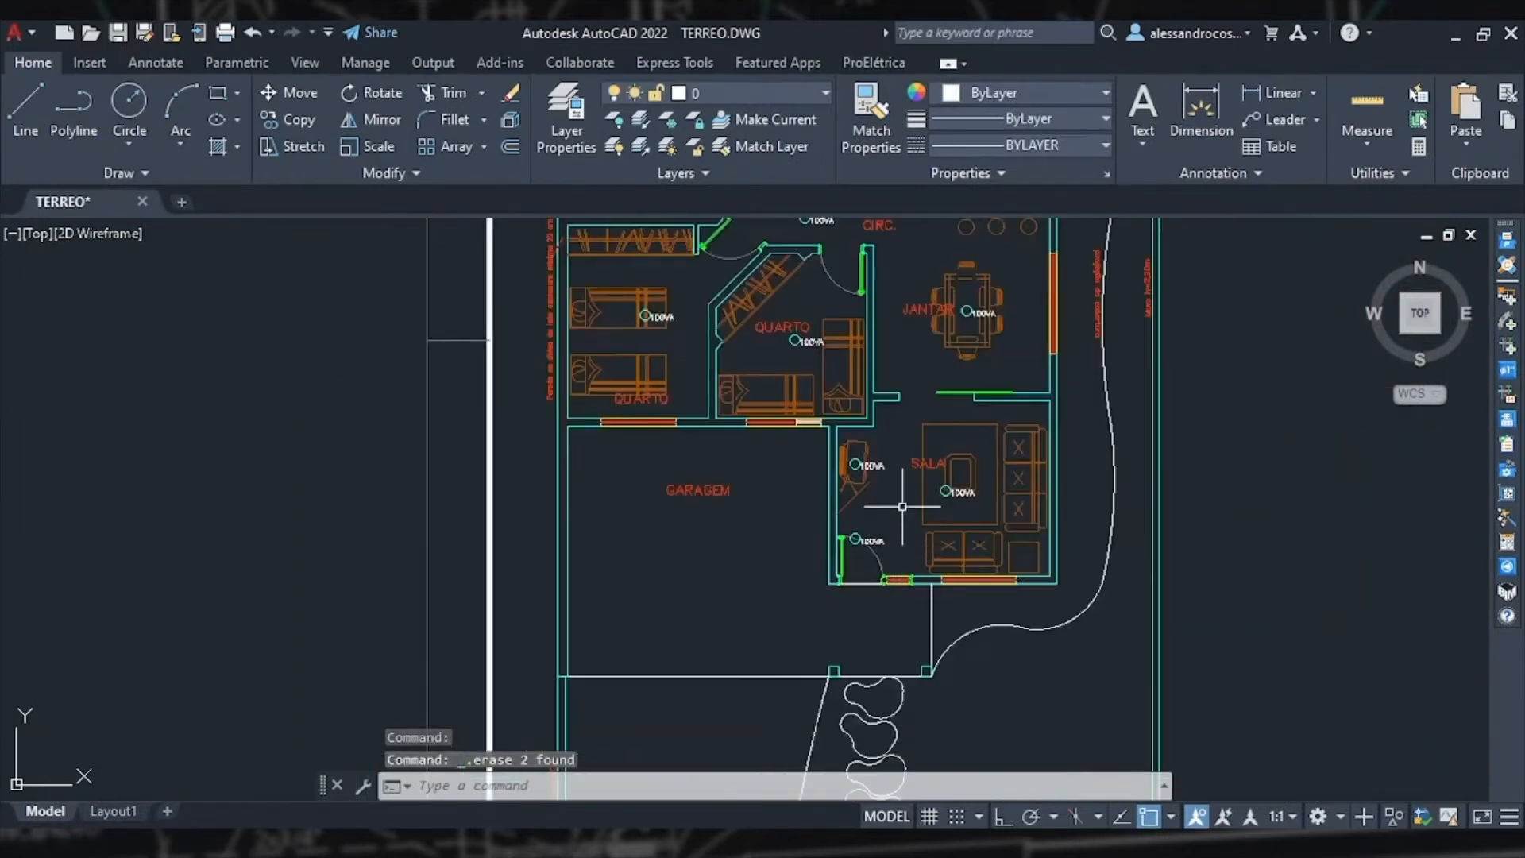
{"action": "scroll", "coordinate": [876, 464], "scroll_direction": "up", "scroll_amount": 2}
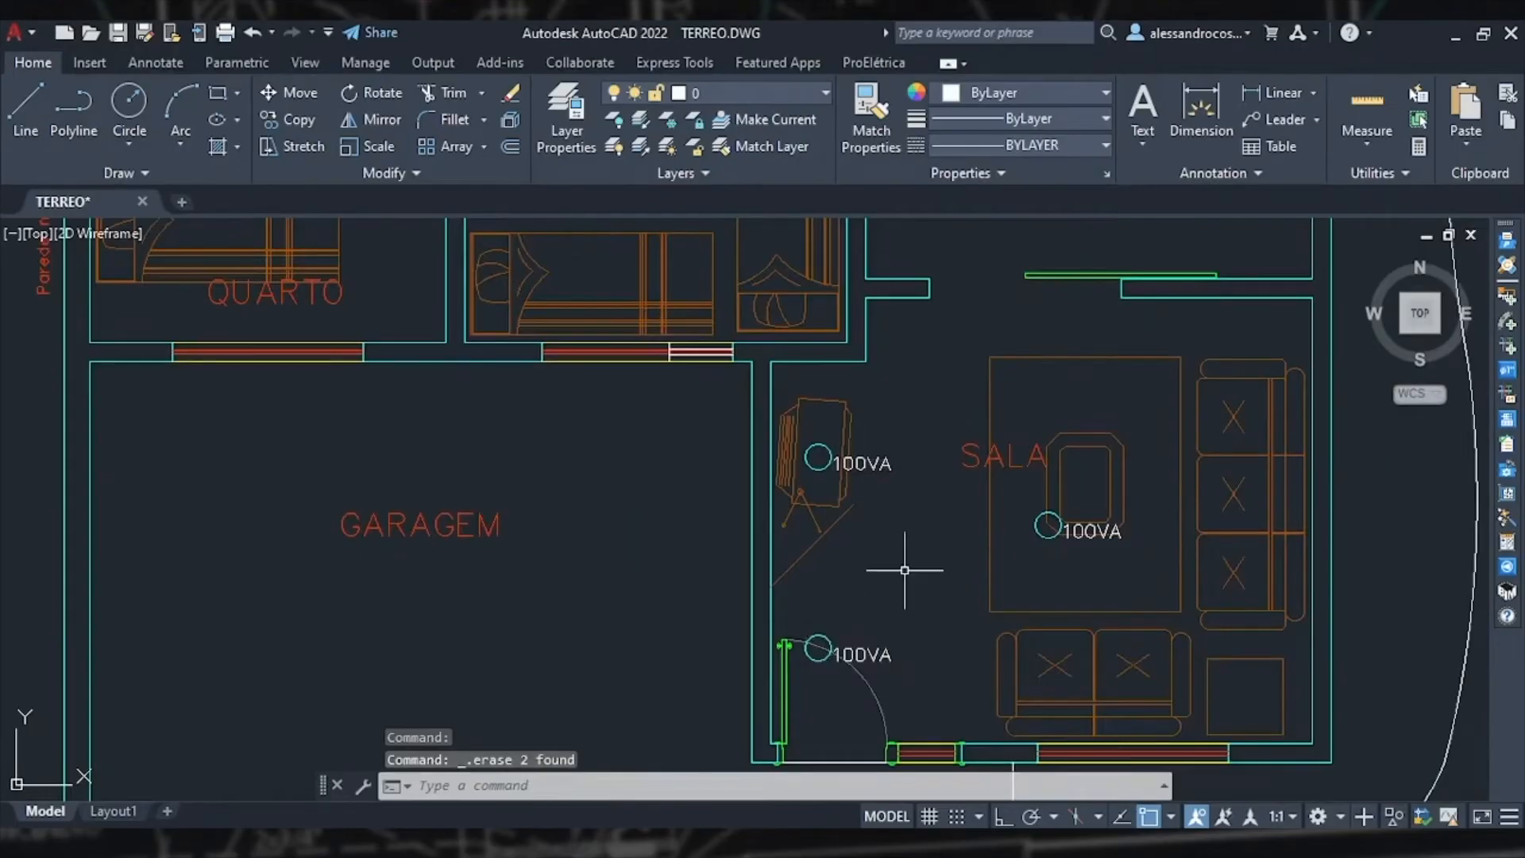
{"action": "scroll", "coordinate": [901, 569], "scroll_direction": "down", "scroll_amount": 3}
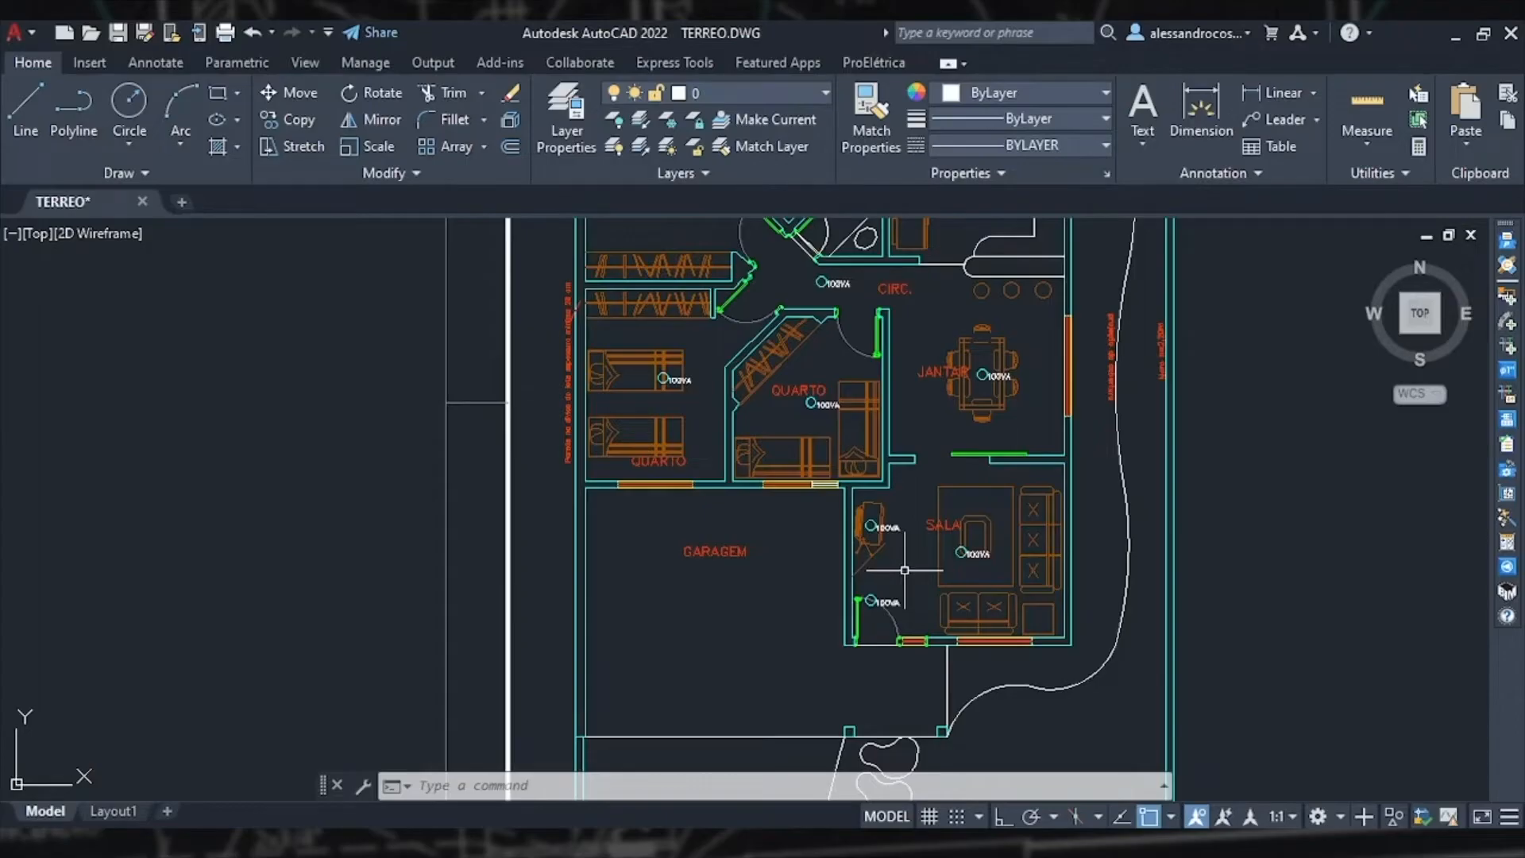
{"action": "middle_click_drag", "start_coordinate": [904, 570], "coordinate": [984, 547]}
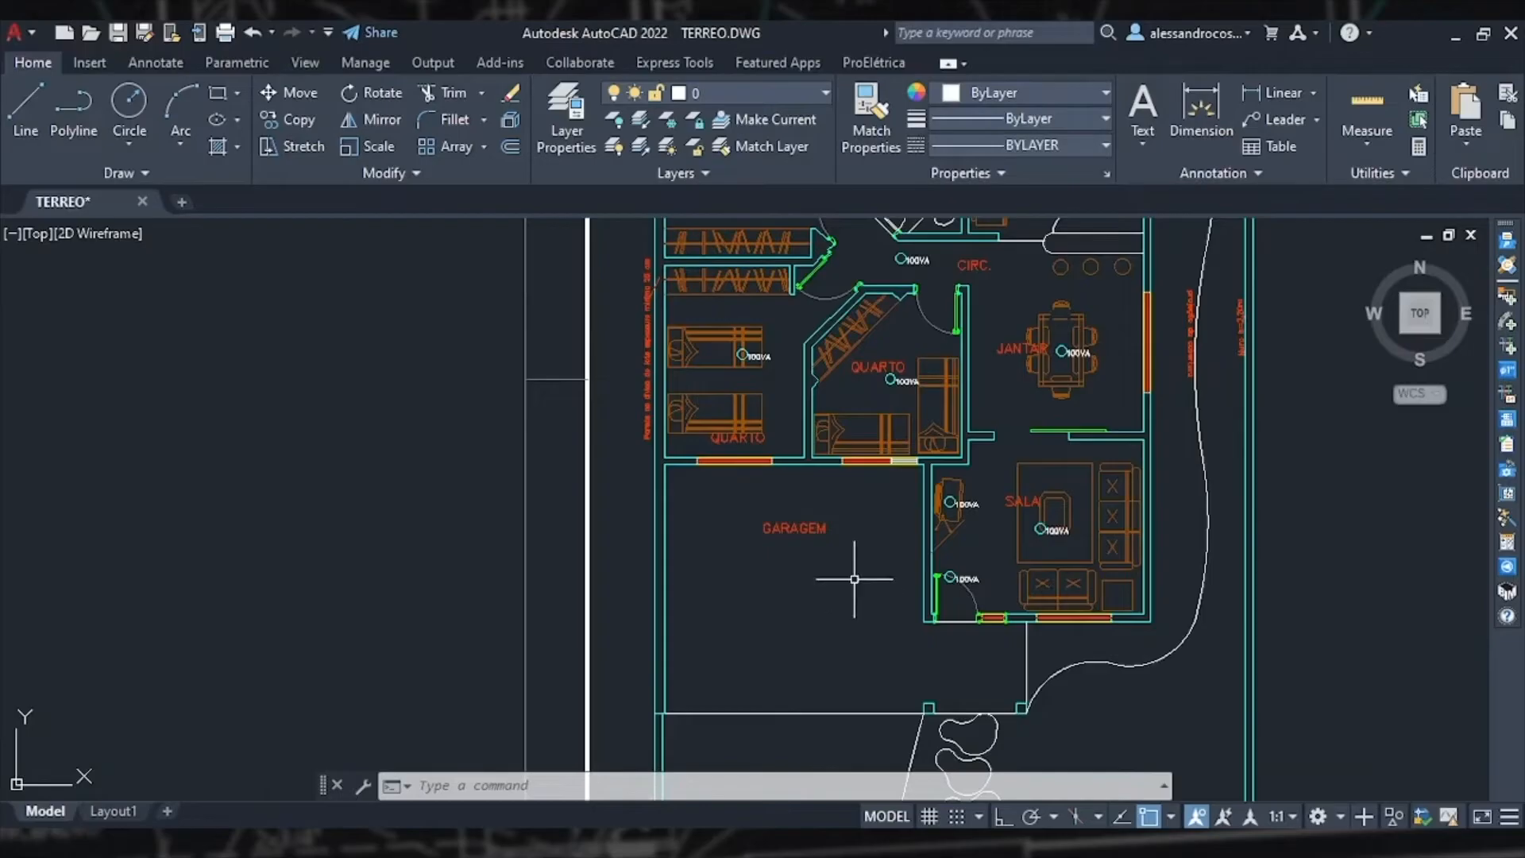
{"action": "left_click", "coordinate": [1505, 296]}
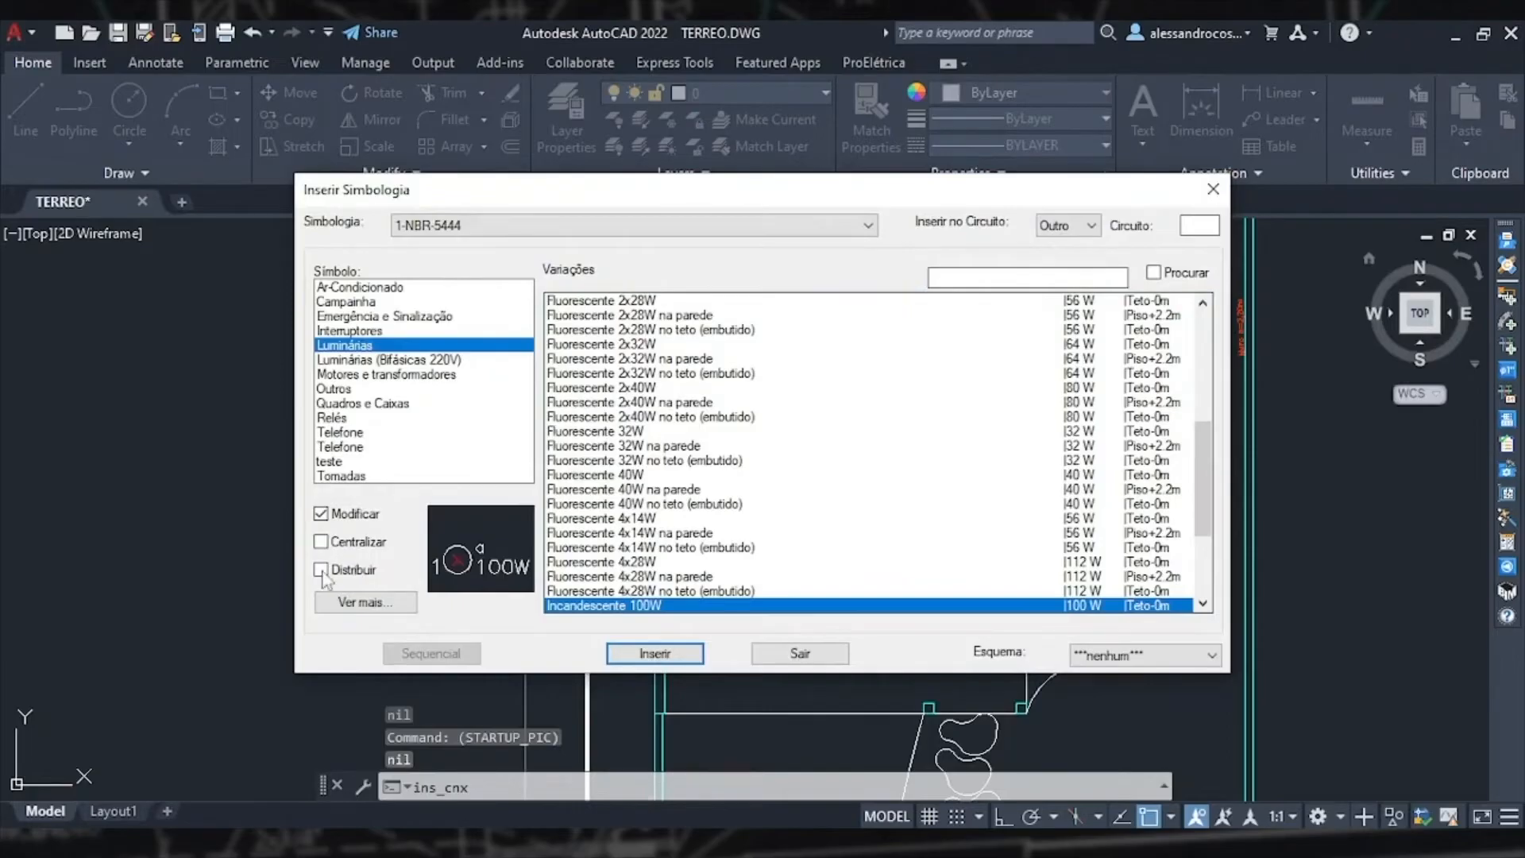
{"action": "left_click", "coordinate": [321, 571]}
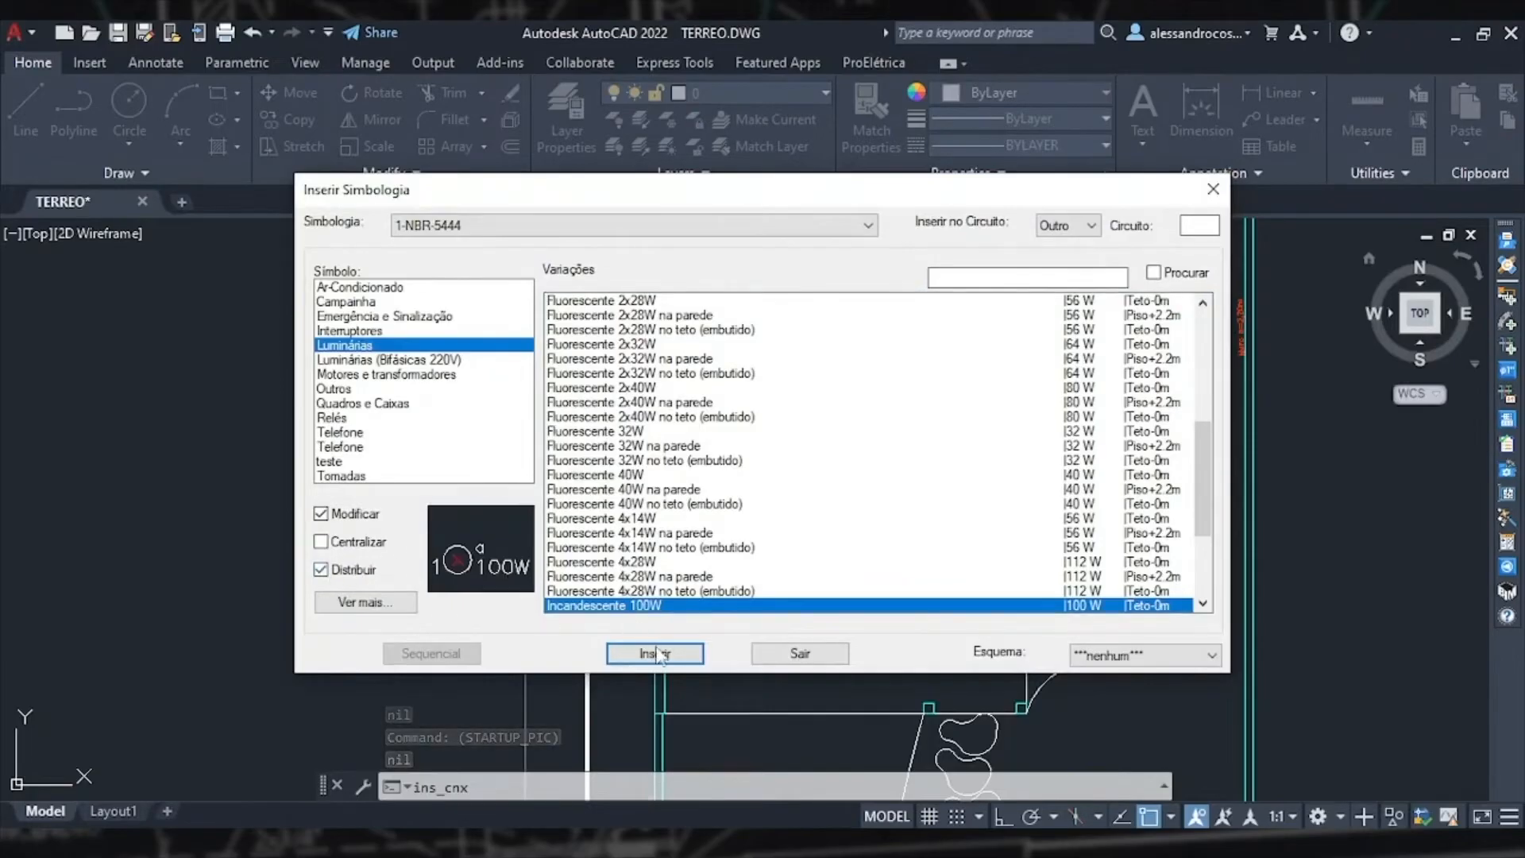
{"action": "left_click", "coordinate": [656, 654]}
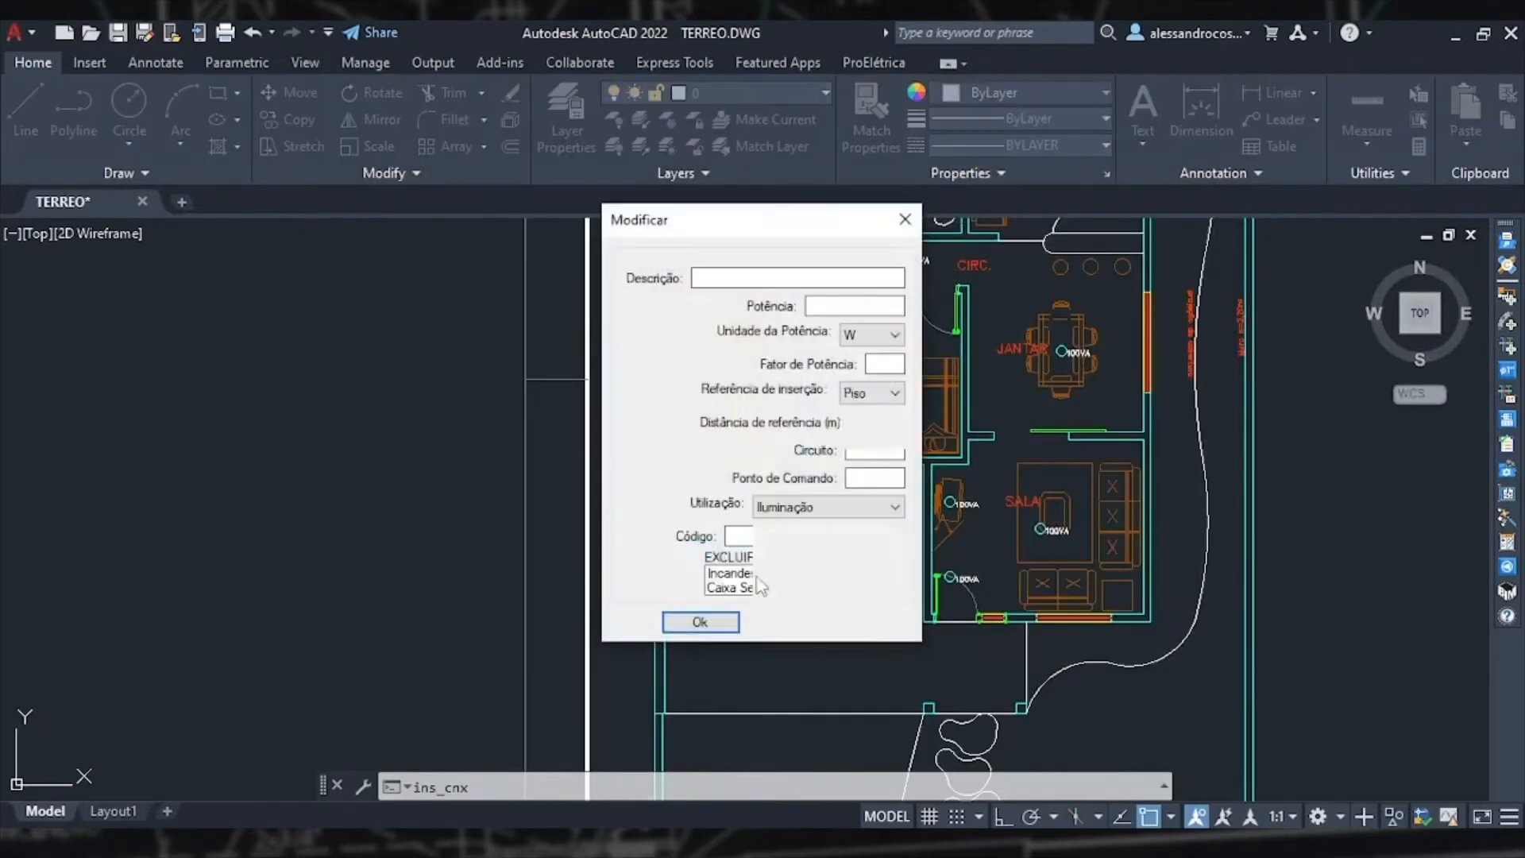
{"action": "left_click", "coordinate": [822, 624]}
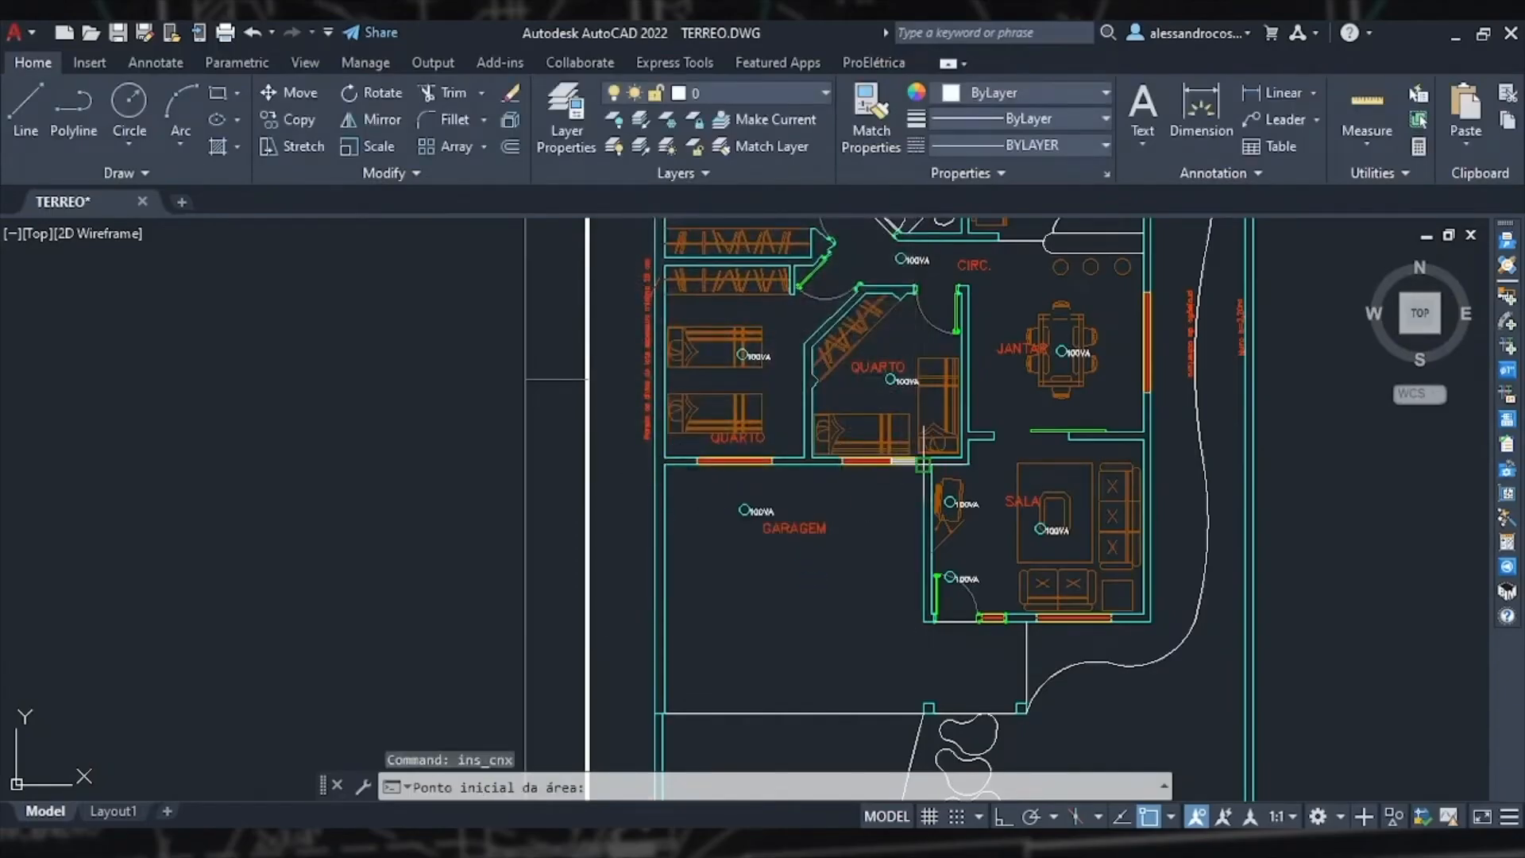
{"action": "left_click", "coordinate": [908, 485]}
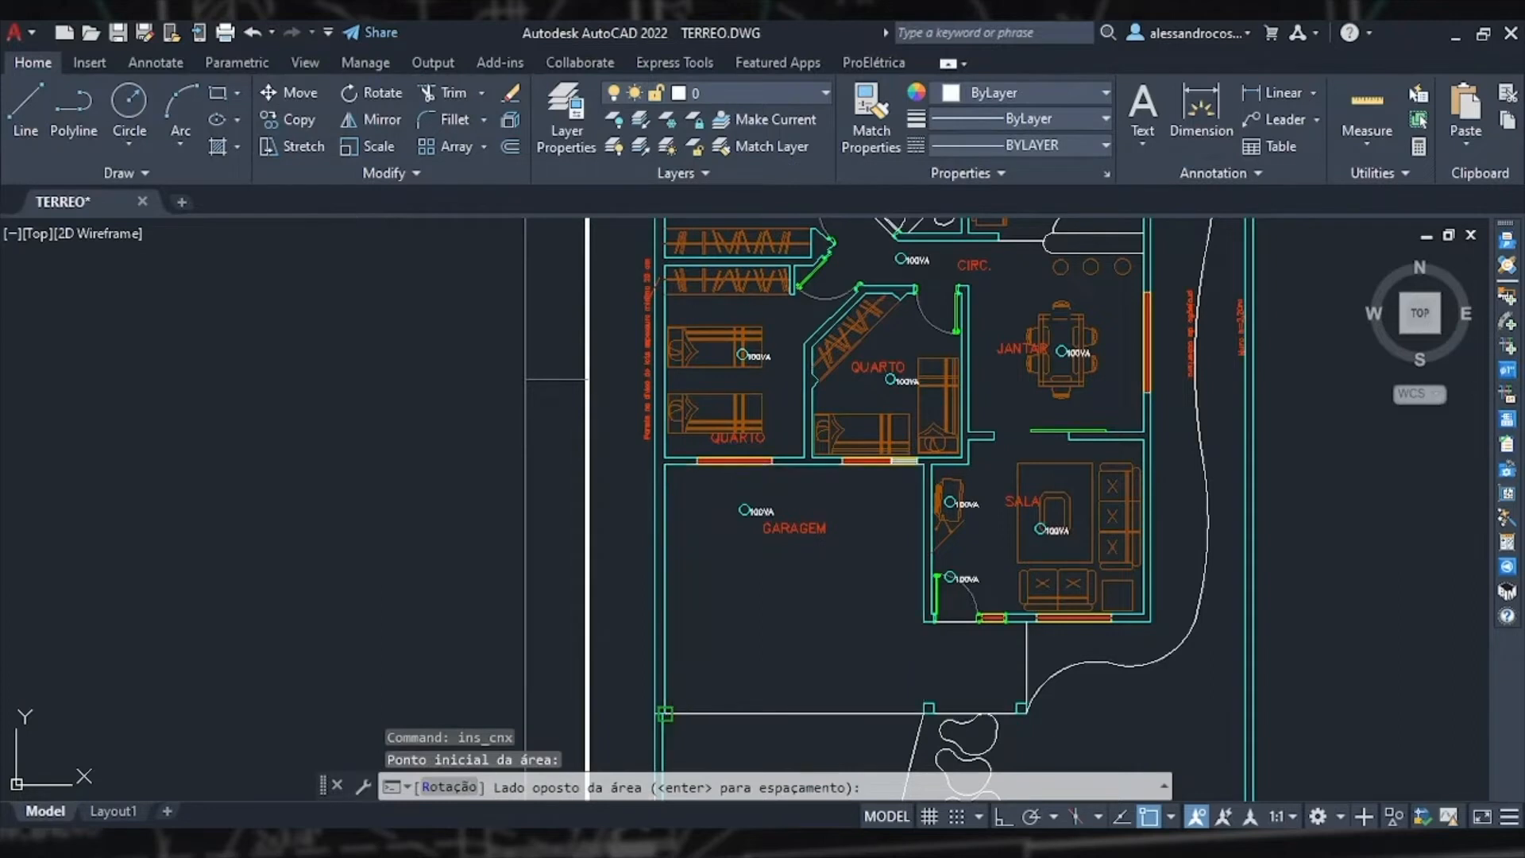
{"action": "left_click", "coordinate": [664, 713]}
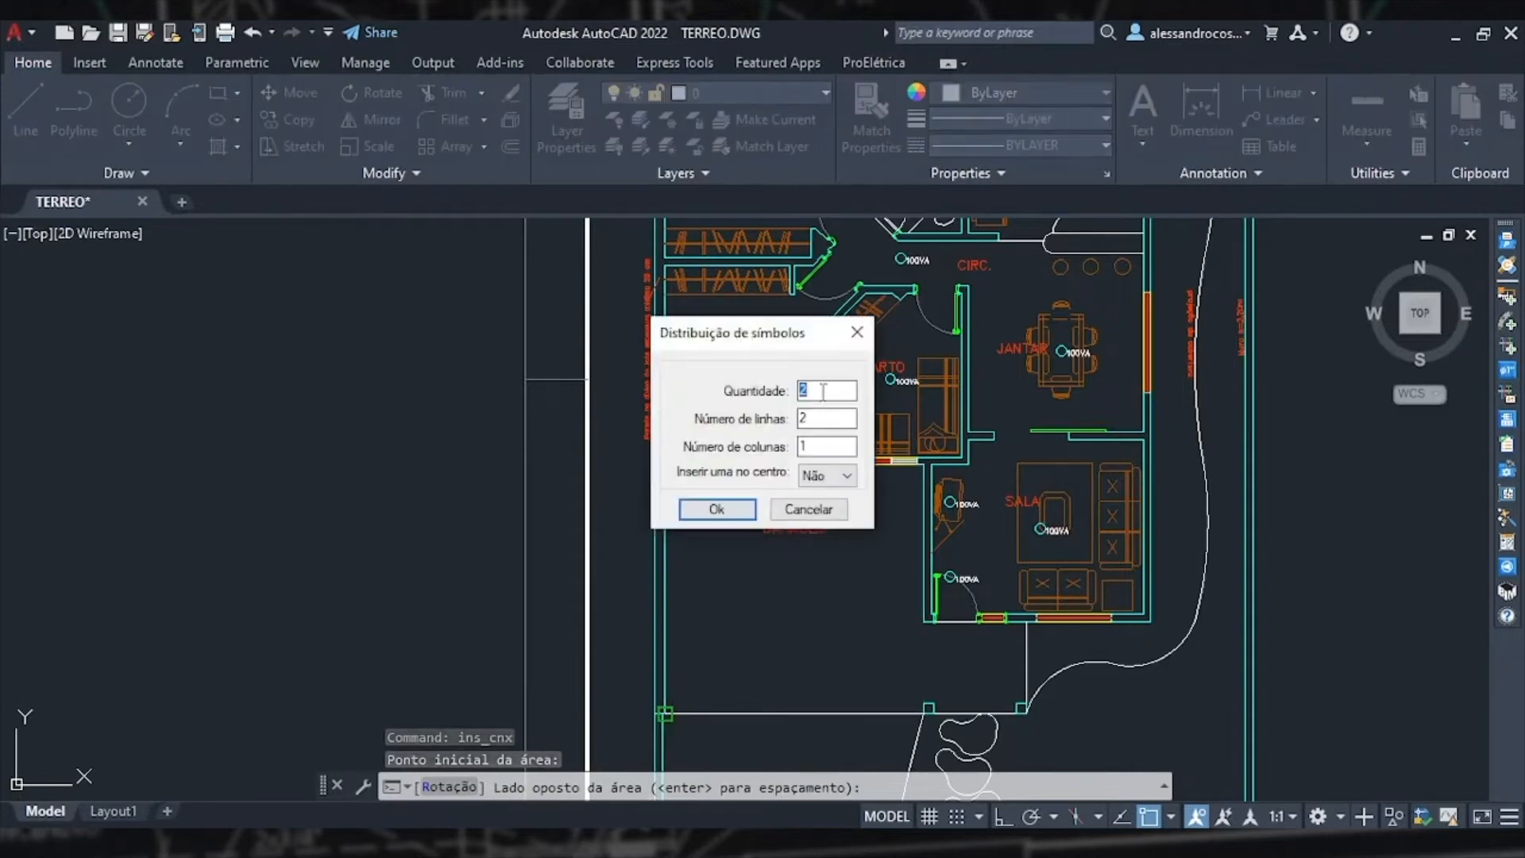
{"action": "key", "text": "Tab"}
{"action": "type", "text": "1"}
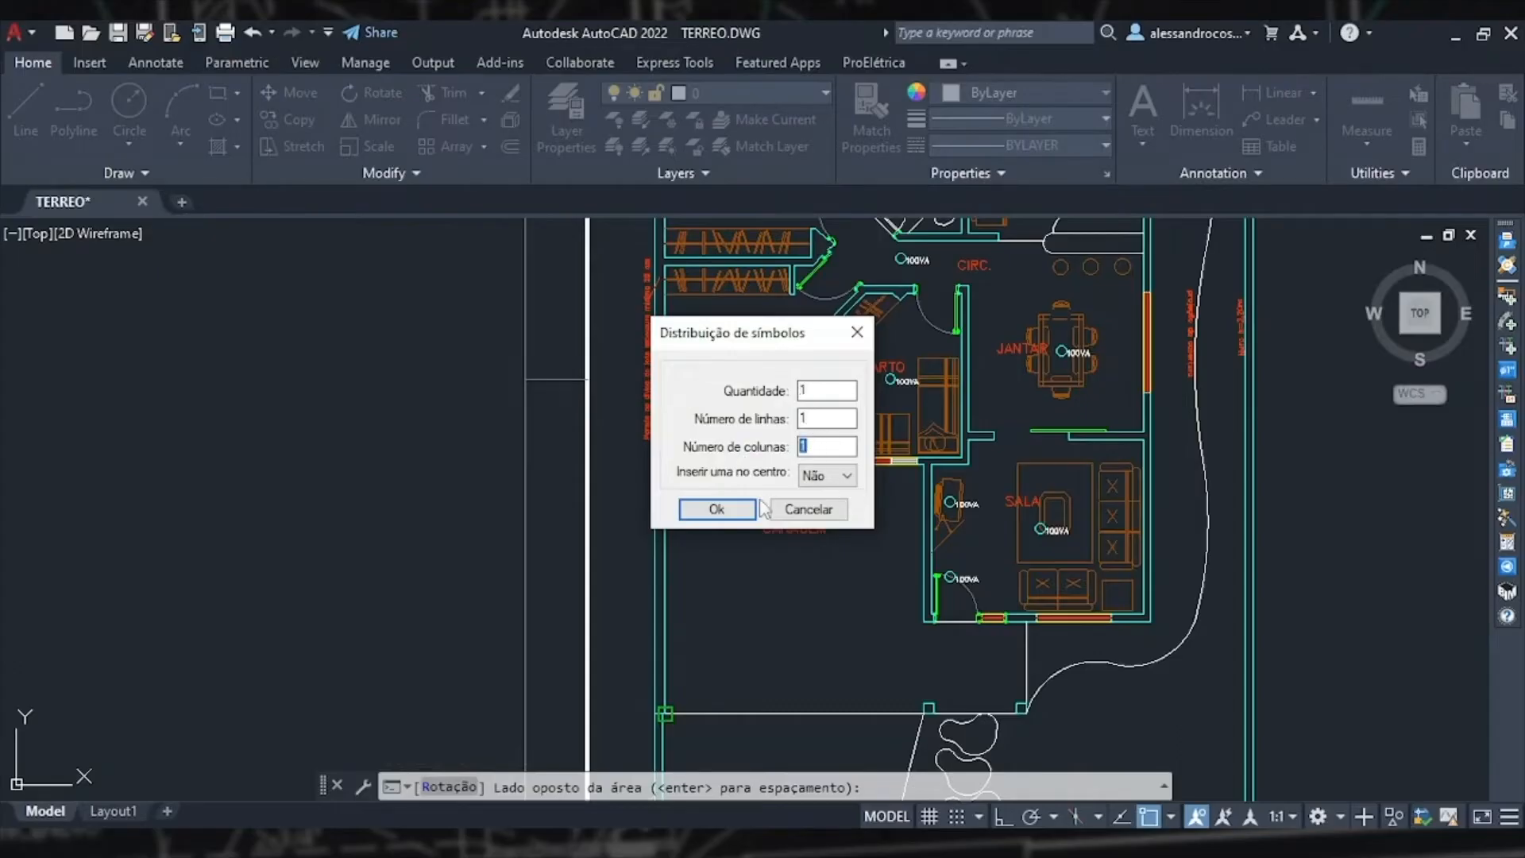
{"action": "left_click", "coordinate": [717, 509]}
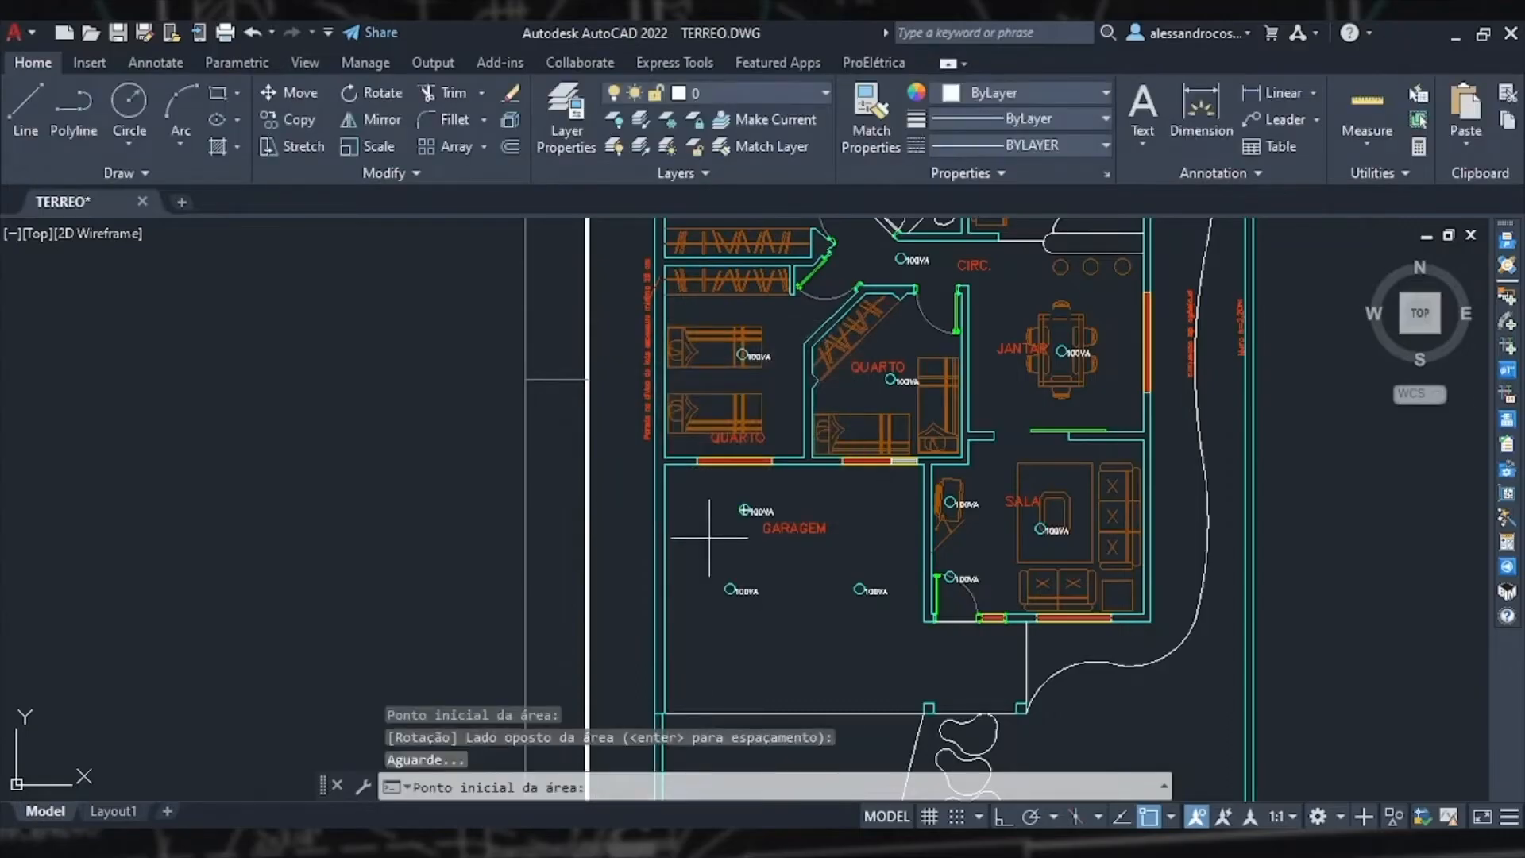
Step: Delete the two leftover luminaires in the upper part of the garage
{"action": "scroll", "coordinate": [732, 511], "scroll_direction": "up", "scroll_amount": 4}
{"action": "key", "text": "Escape"}
{"action": "left_click", "coordinate": [819, 513]}
{"action": "left_click", "coordinate": [631, 438]}
{"action": "key", "text": "Delete"}
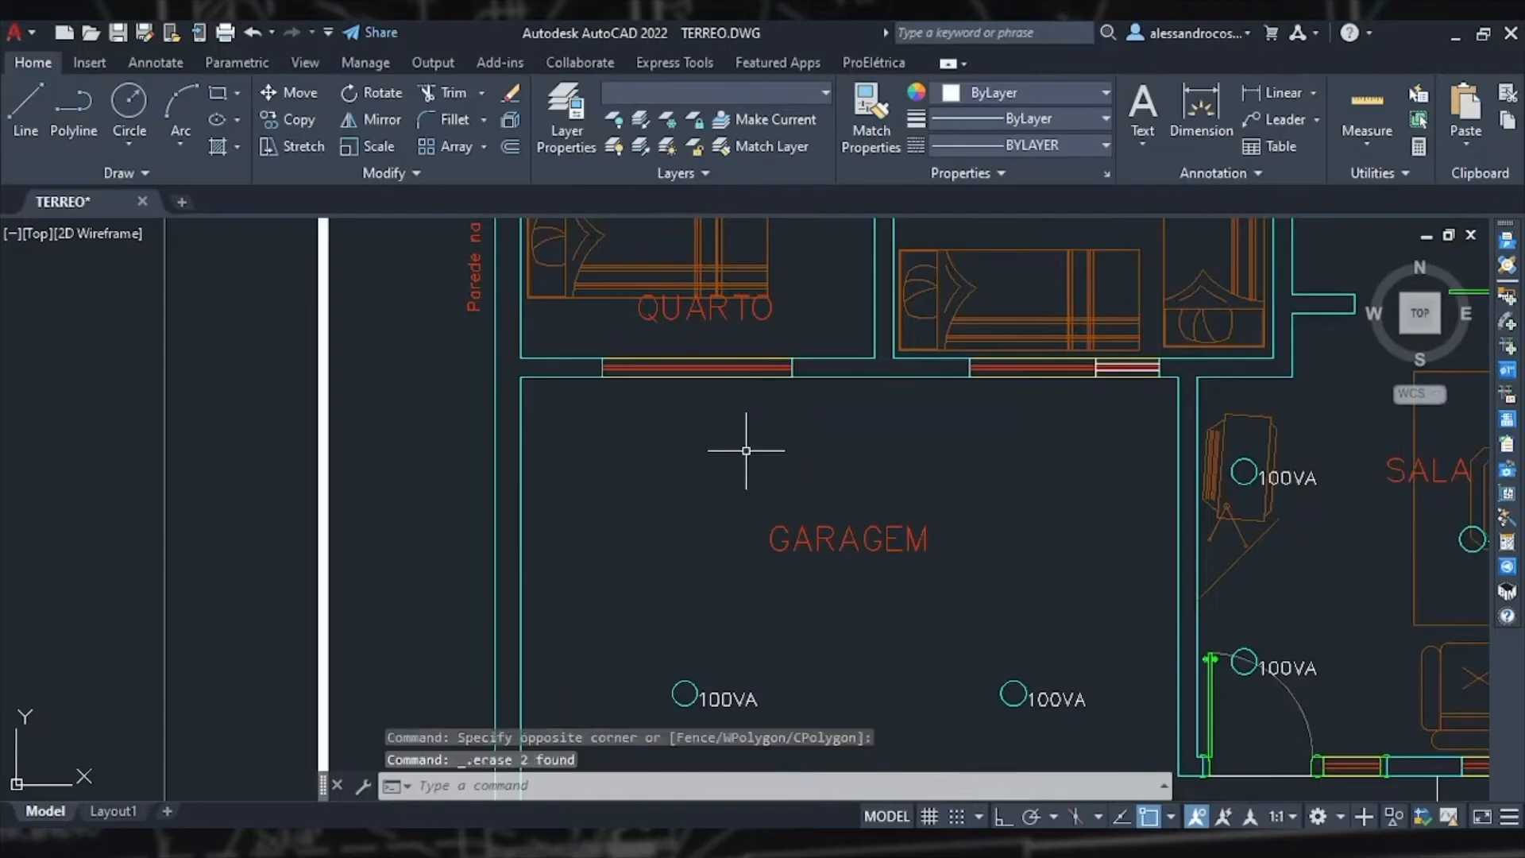
Step: Turn off the MÓVEIS layer to hide the furniture in the plan
{"action": "scroll", "coordinate": [749, 448], "scroll_direction": "down", "scroll_amount": 5}
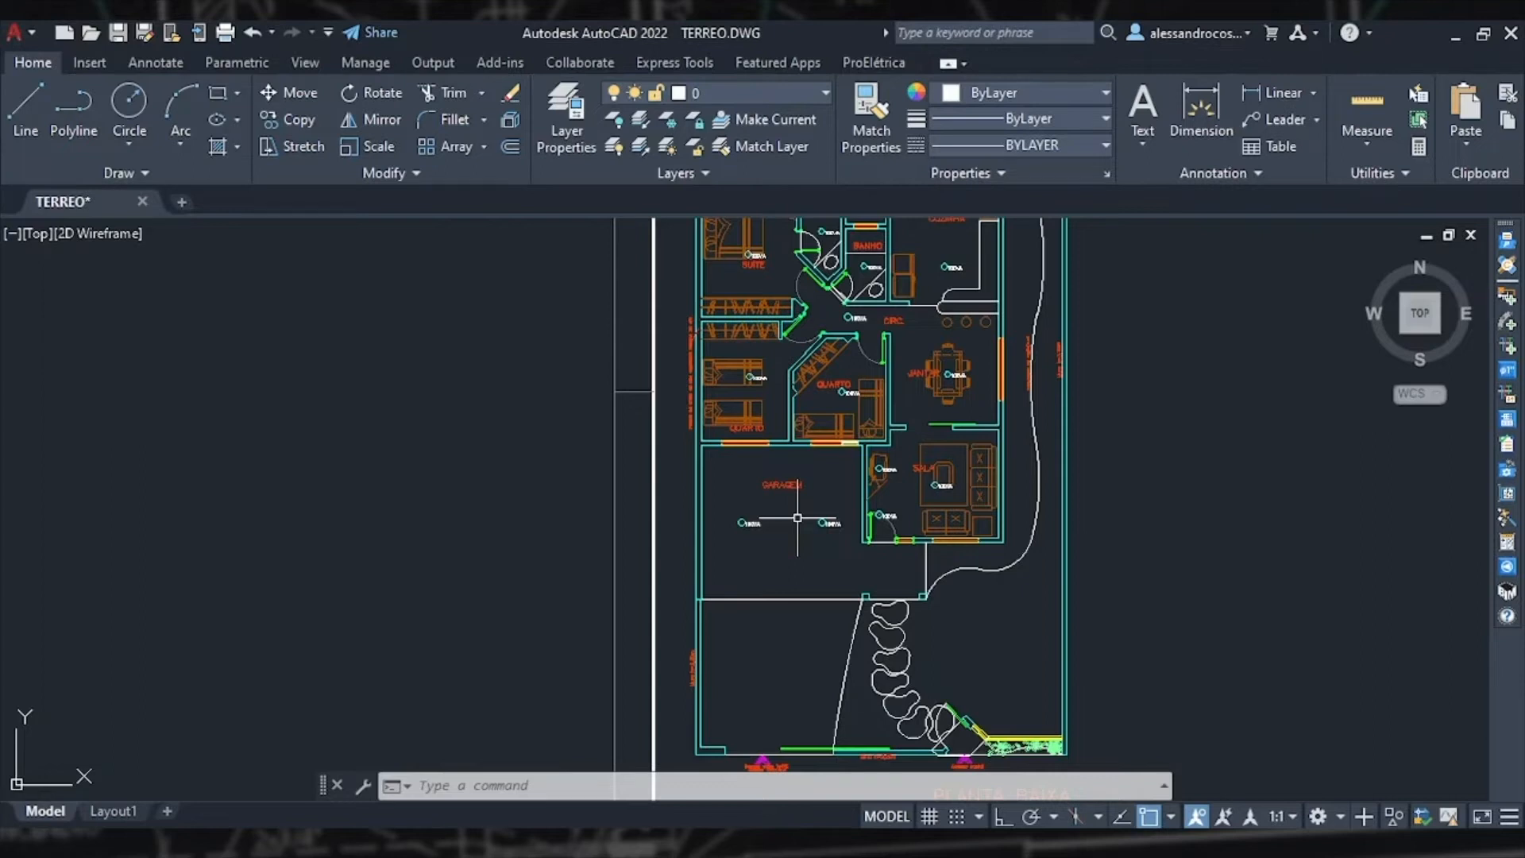
{"action": "left_click", "coordinate": [985, 469]}
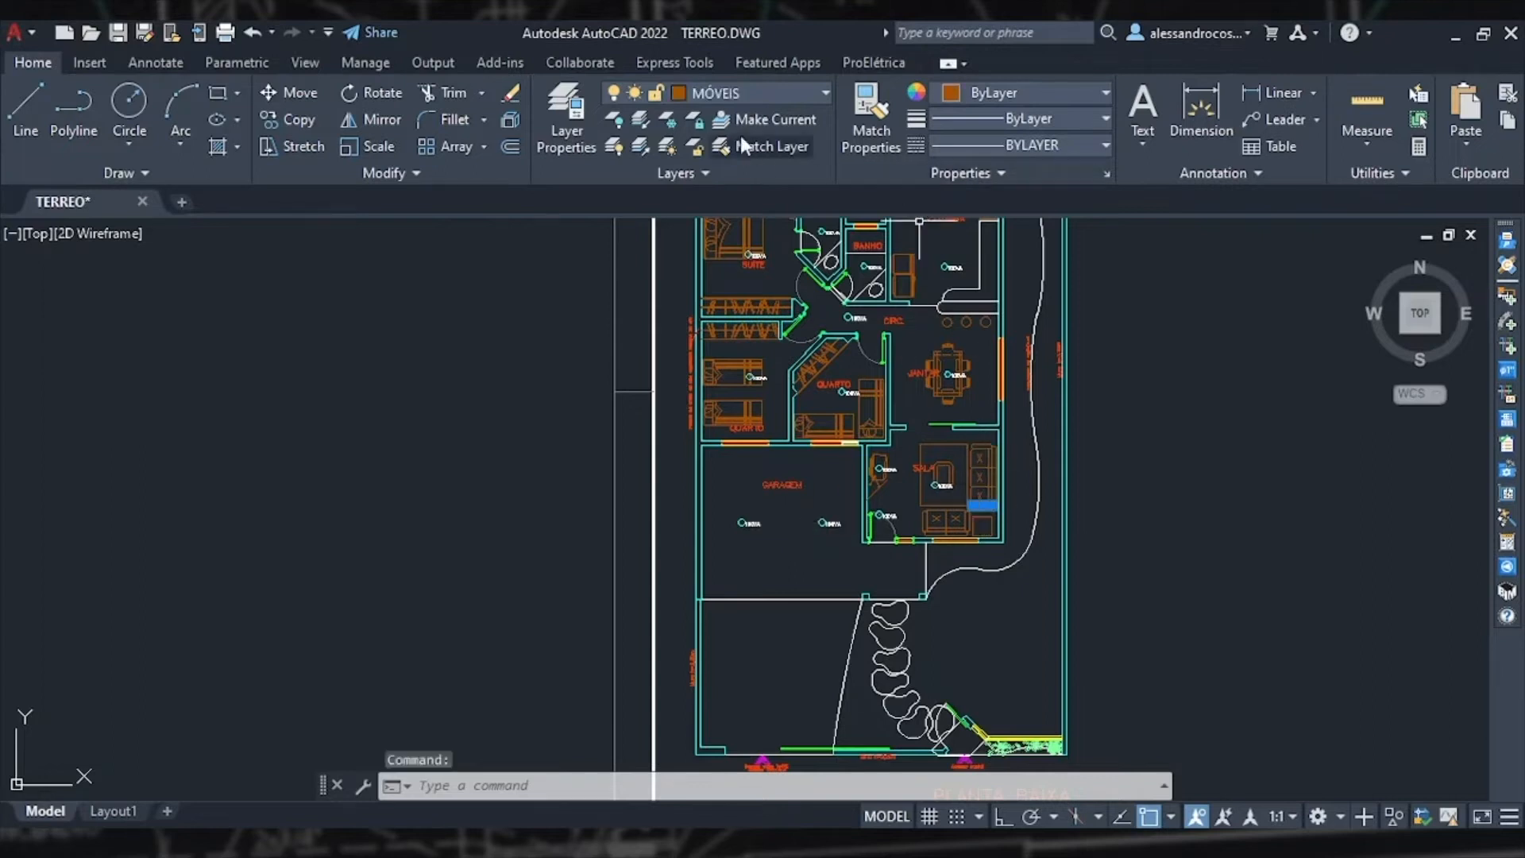
{"action": "left_click", "coordinate": [732, 93]}
{"action": "scroll", "coordinate": [726, 427], "scroll_direction": "up", "scroll_amount": 2}
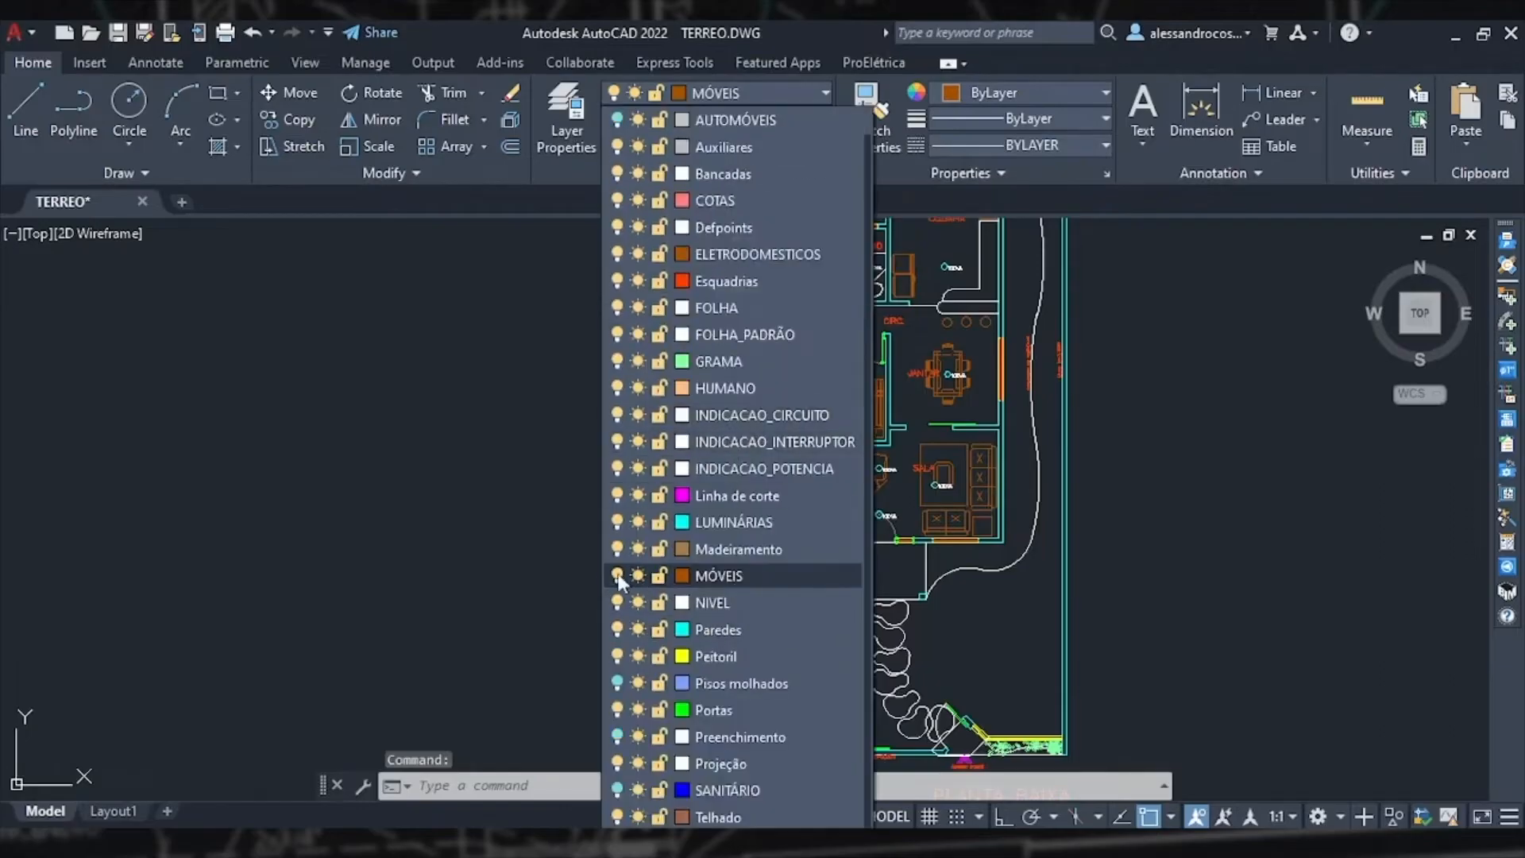
{"action": "key", "text": "Escape"}
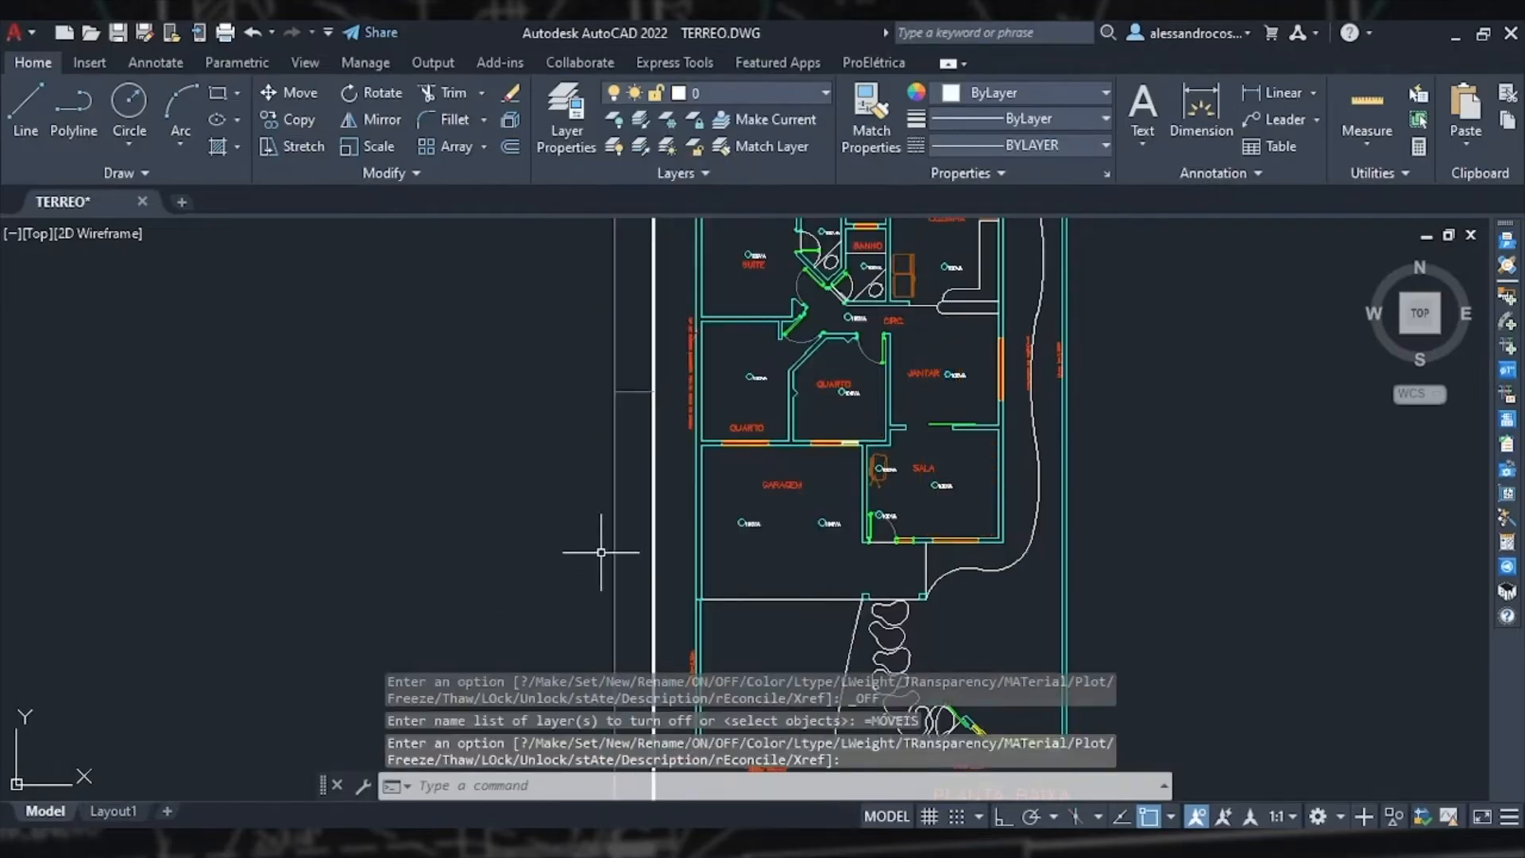
{"action": "key", "text": "Escape"}
{"action": "key", "text": "Escape"}
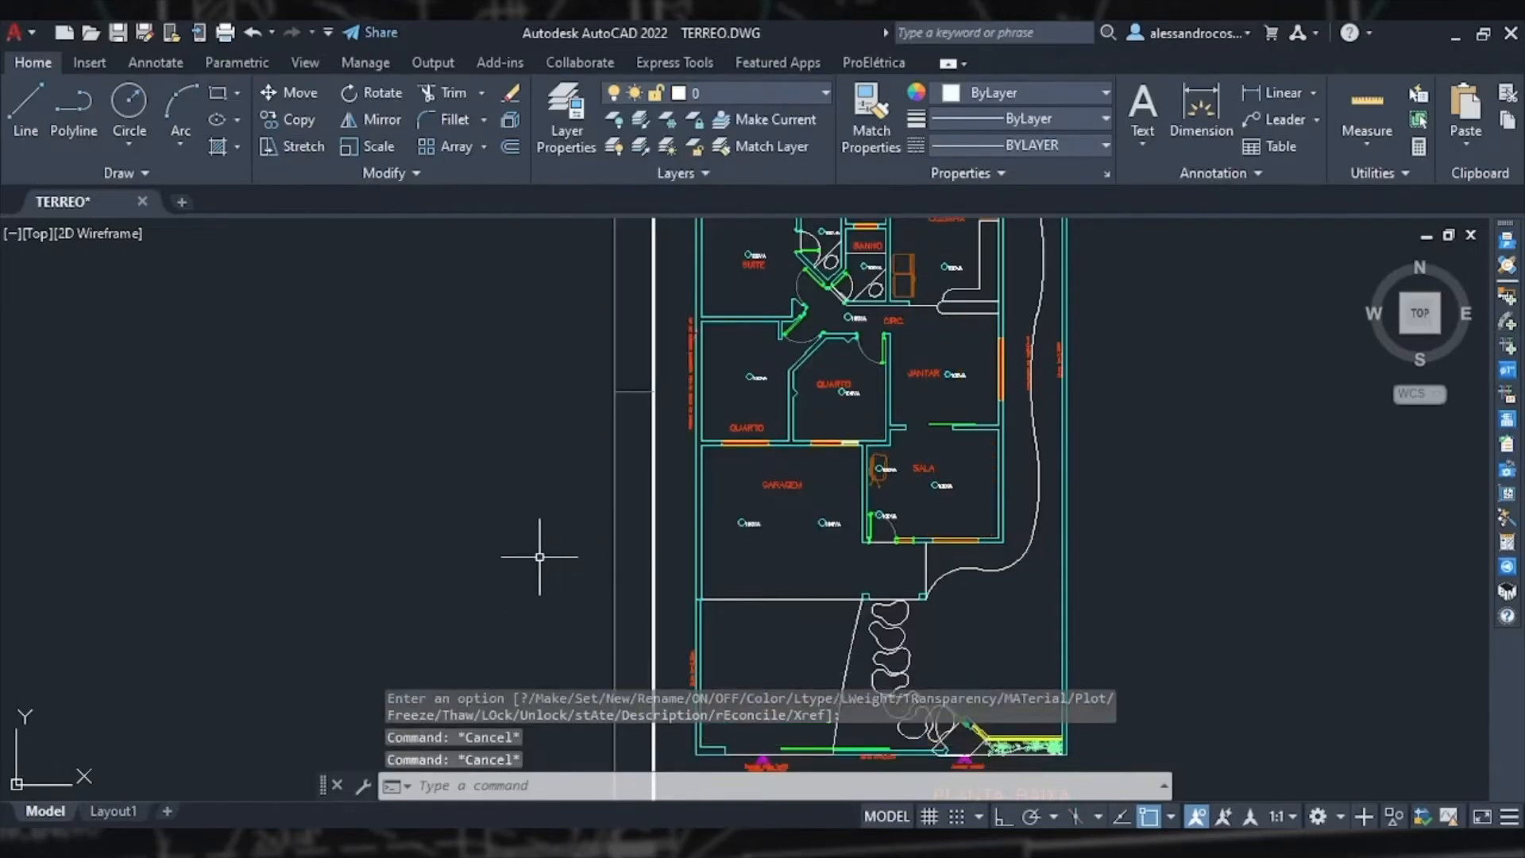
Step: Review the ground-floor plan with the luminaires placed in every room
{"action": "scroll", "coordinate": [540, 556], "scroll_direction": "down", "scroll_amount": 3}
{"action": "mouse_move", "coordinate": [866, 544]}
{"action": "middle_mouse_down"}
{"action": "mouse_move", "coordinate": [928, 521]}
{"action": "mouse_move", "coordinate": [947, 543]}
{"action": "middle_mouse_up"}
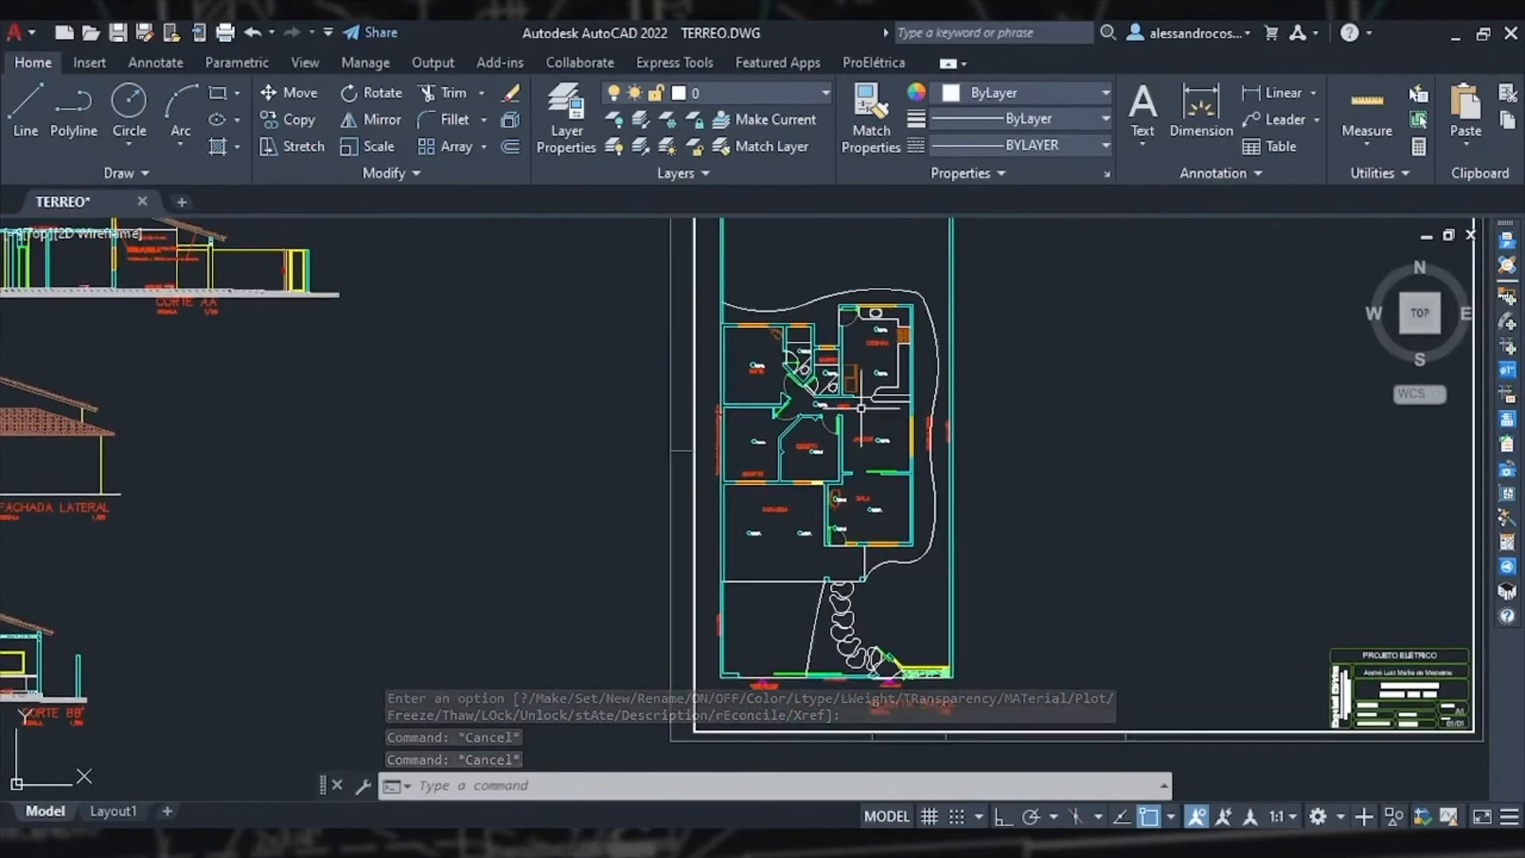
{"action": "scroll", "coordinate": [850, 385], "scroll_direction": "up", "scroll_amount": 2}
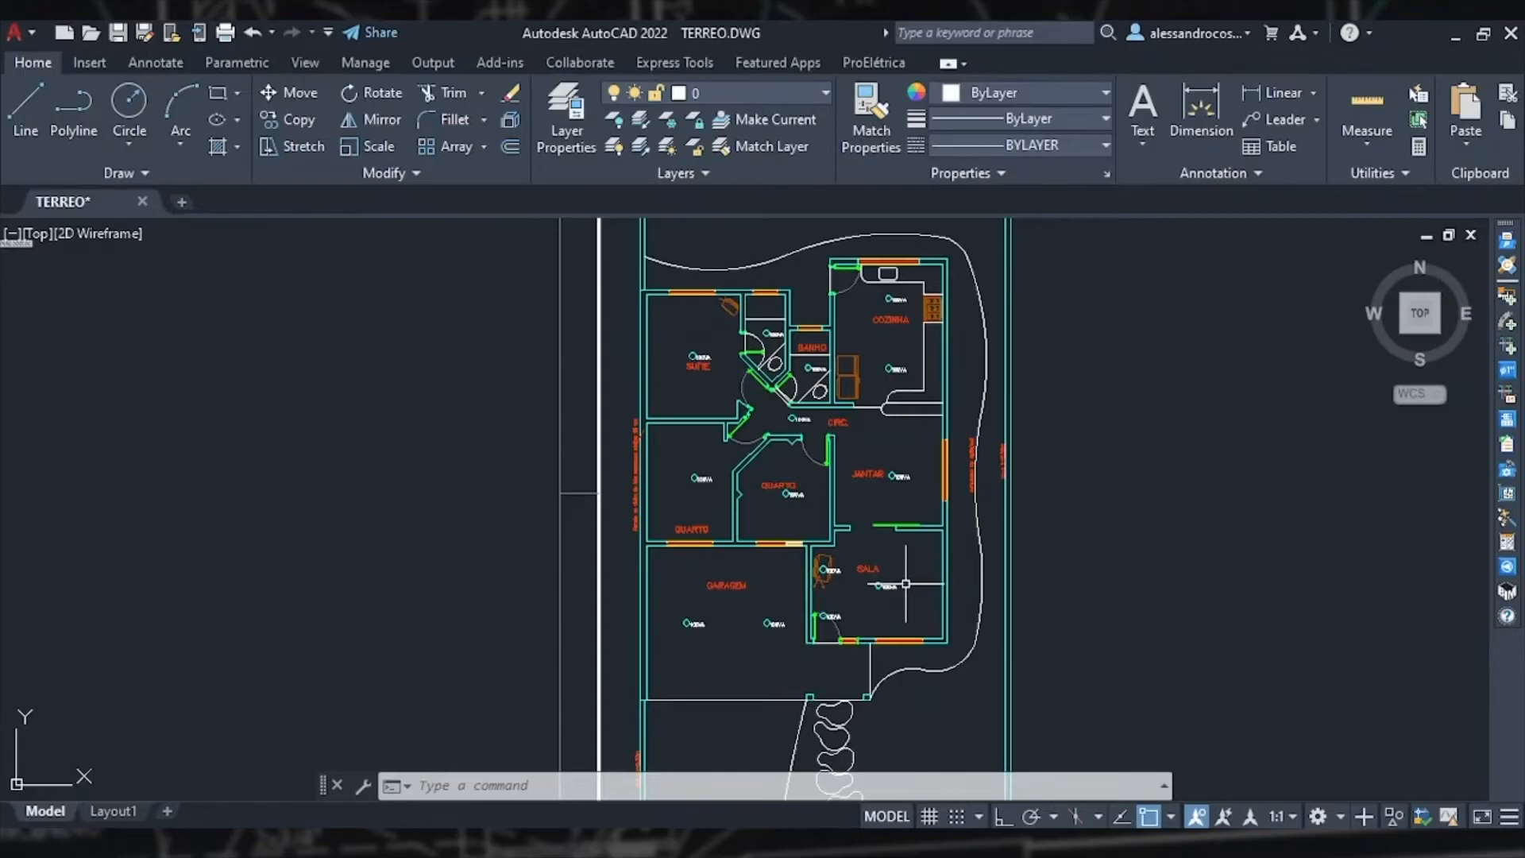
{"action": "middle_click_drag", "start_coordinate": [726, 291], "coordinate": [767, 395]}
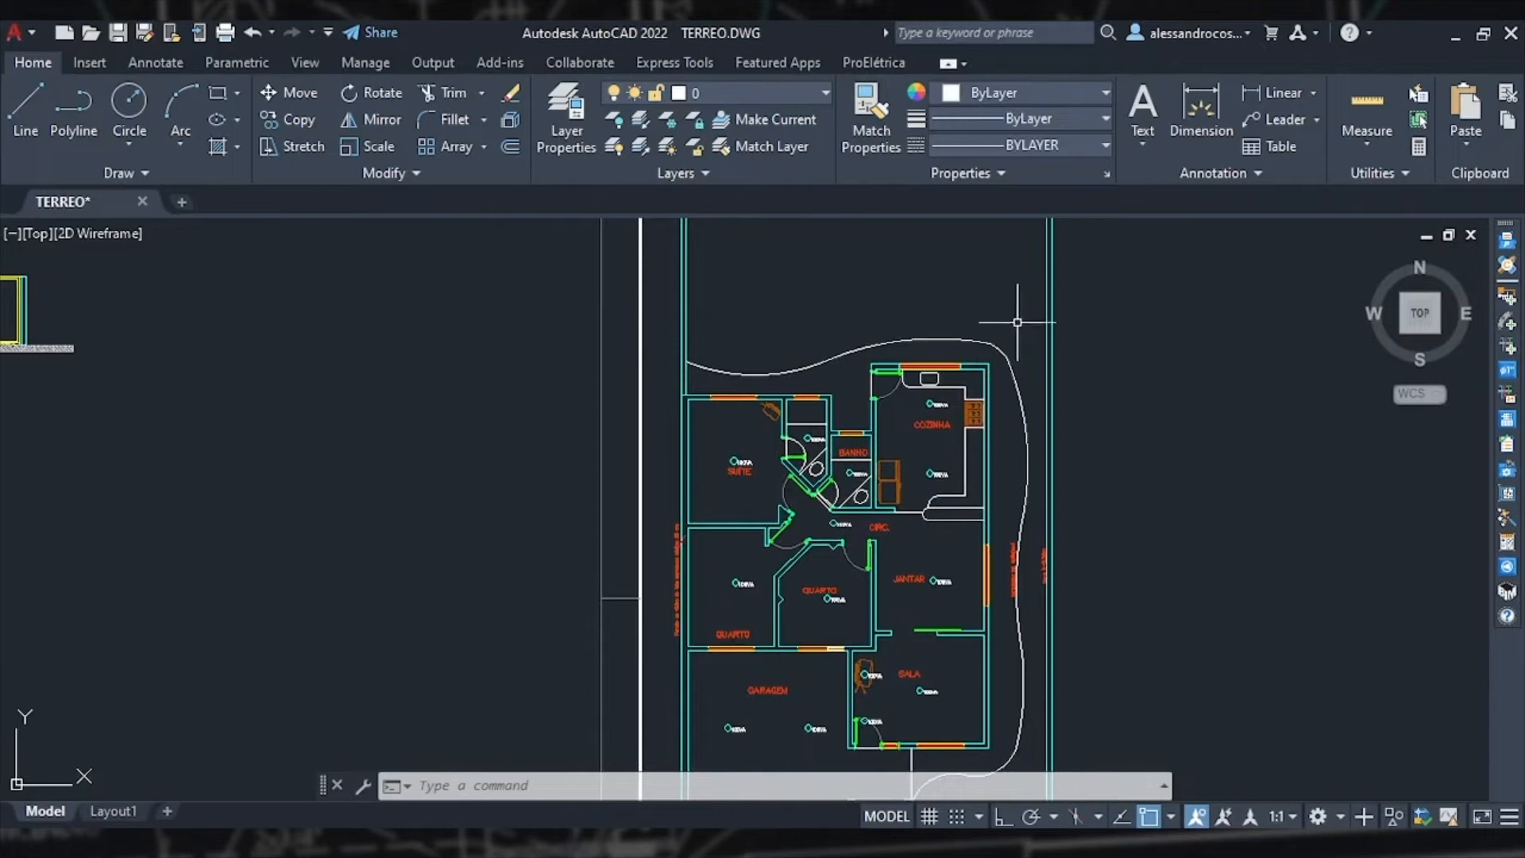
{"action": "mouse_move", "coordinate": [1020, 560]}
{"action": "middle_mouse_down"}
{"action": "mouse_move", "coordinate": [1008, 480]}
{"action": "mouse_move", "coordinate": [963, 437]}
{"action": "middle_mouse_up"}
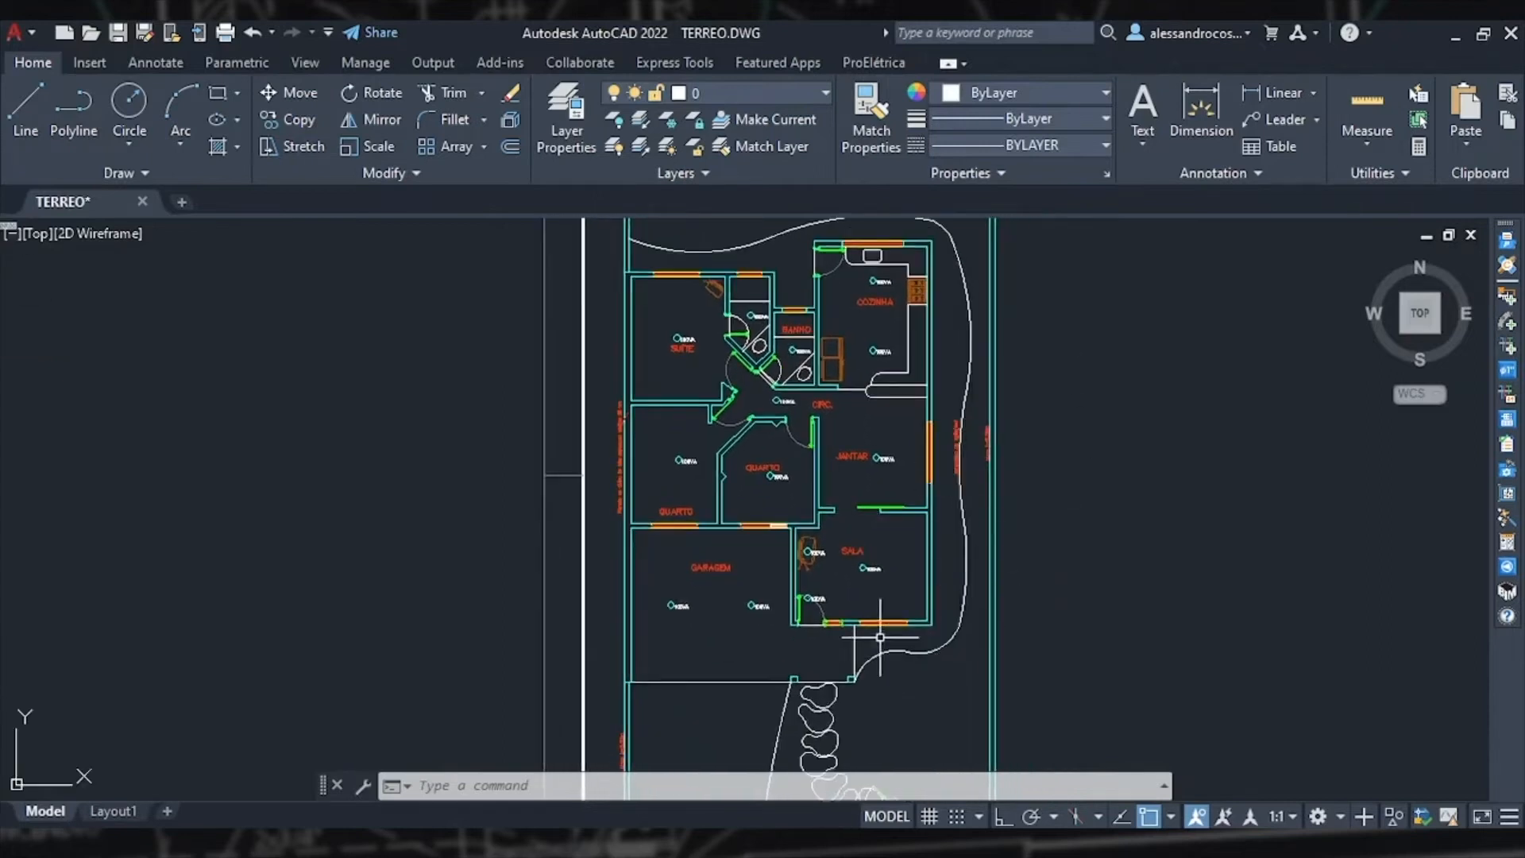
{"action": "scroll", "coordinate": [846, 568], "scroll_direction": "down", "scroll_amount": 4}
{"action": "middle_click_drag", "start_coordinate": [585, 555], "coordinate": [683, 548]}
Step: Examine the facade and section drawings beside the floor plan
{"action": "scroll", "coordinate": [528, 515], "scroll_direction": "up", "scroll_amount": 4}
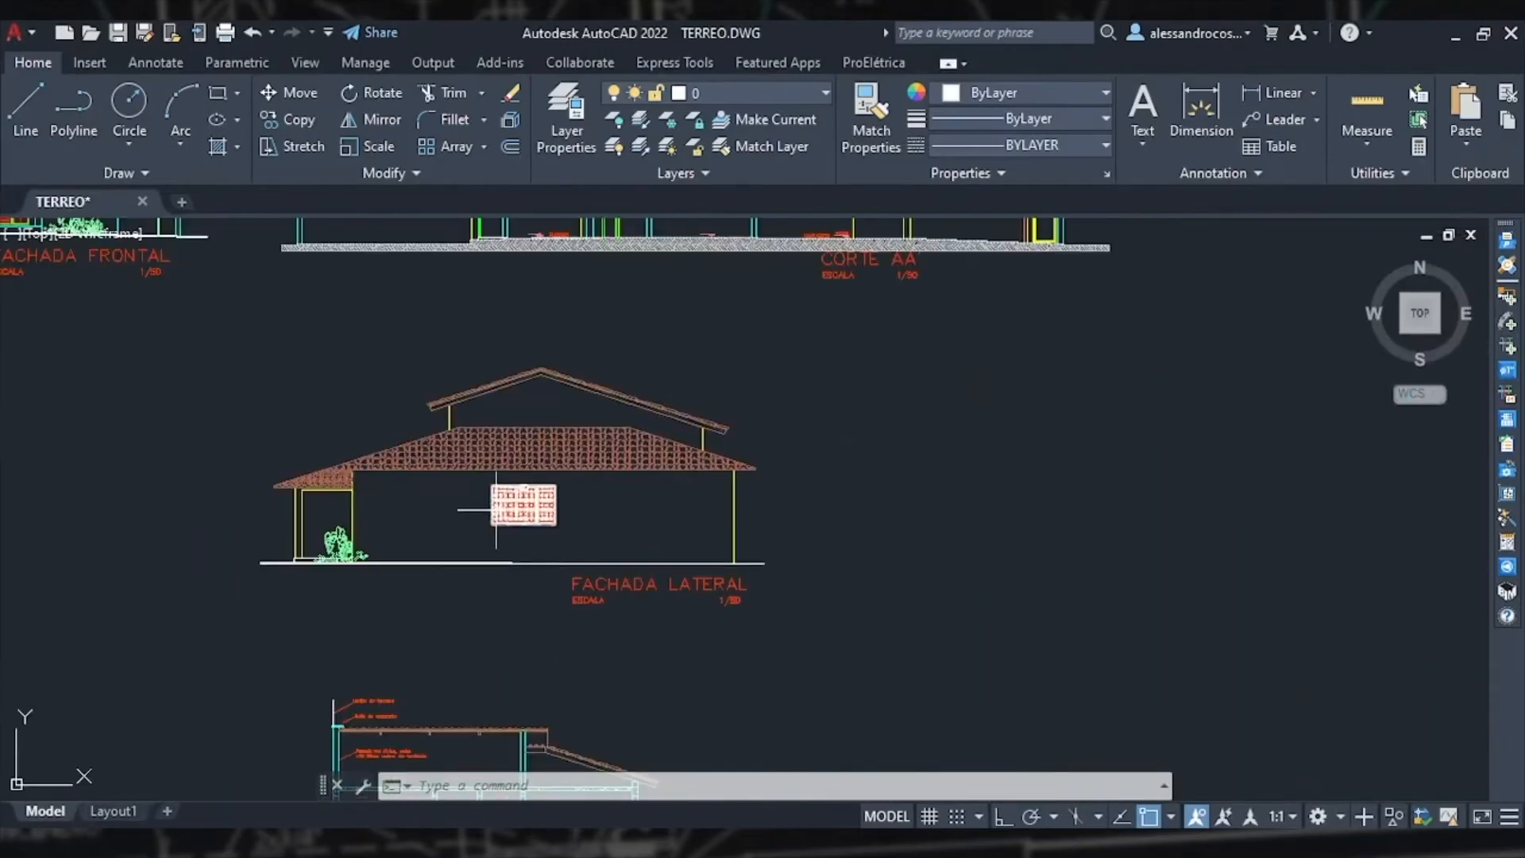
{"action": "scroll", "coordinate": [490, 510], "scroll_direction": "down", "scroll_amount": 4}
{"action": "scroll", "coordinate": [548, 568], "scroll_direction": "up", "scroll_amount": 8}
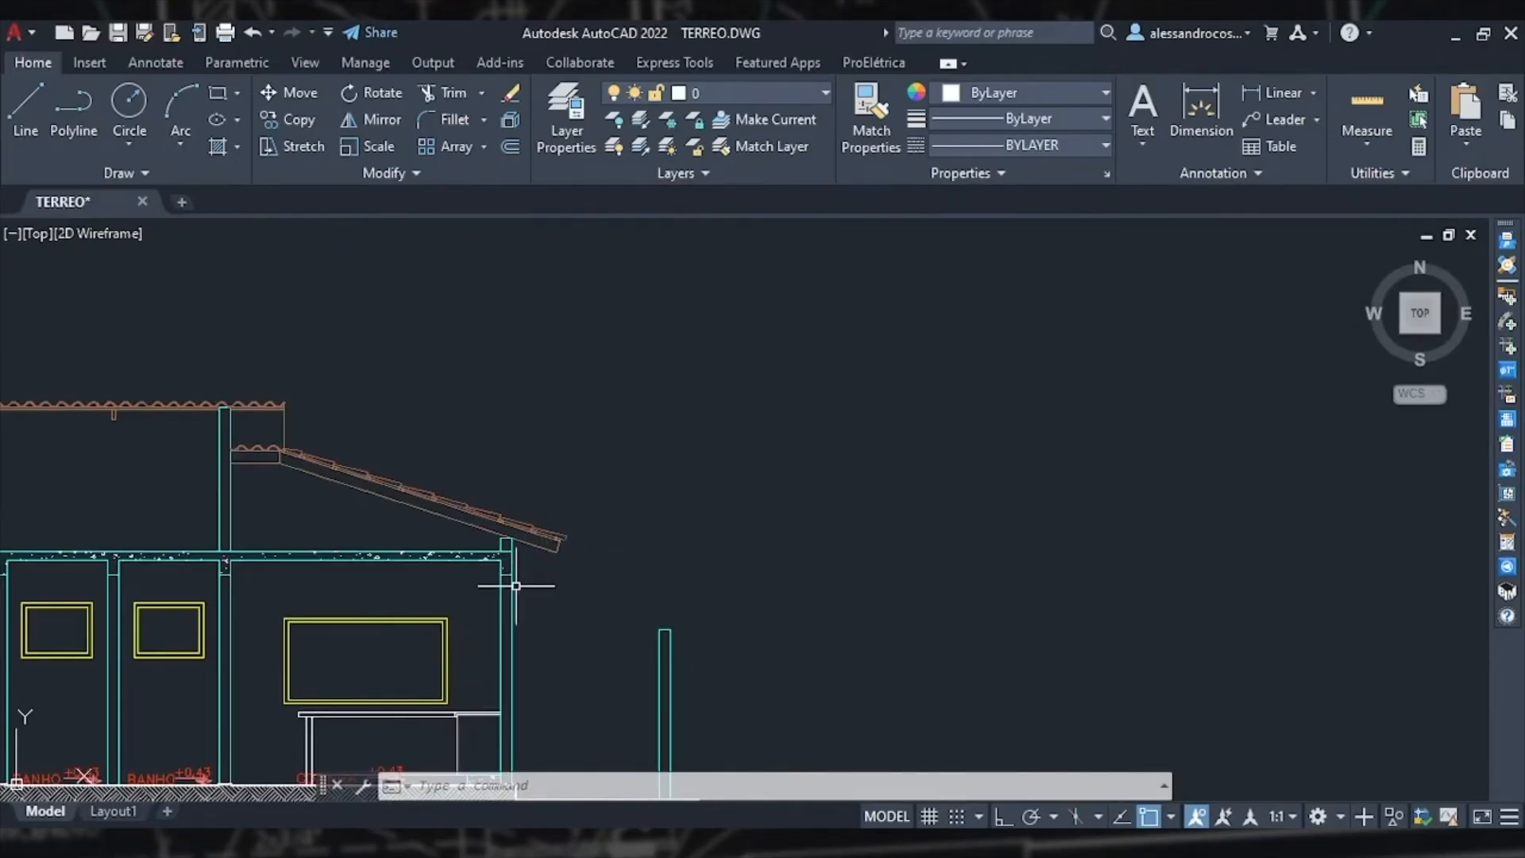
{"action": "scroll", "coordinate": [512, 584], "scroll_direction": "up", "scroll_amount": 4}
{"action": "scroll", "coordinate": [511, 623], "scroll_direction": "down", "scroll_amount": 2}
{"action": "mouse_move", "coordinate": [510, 633]}
{"action": "middle_mouse_down"}
{"action": "mouse_move", "coordinate": [536, 593]}
{"action": "mouse_move", "coordinate": [564, 426]}
{"action": "middle_mouse_up"}
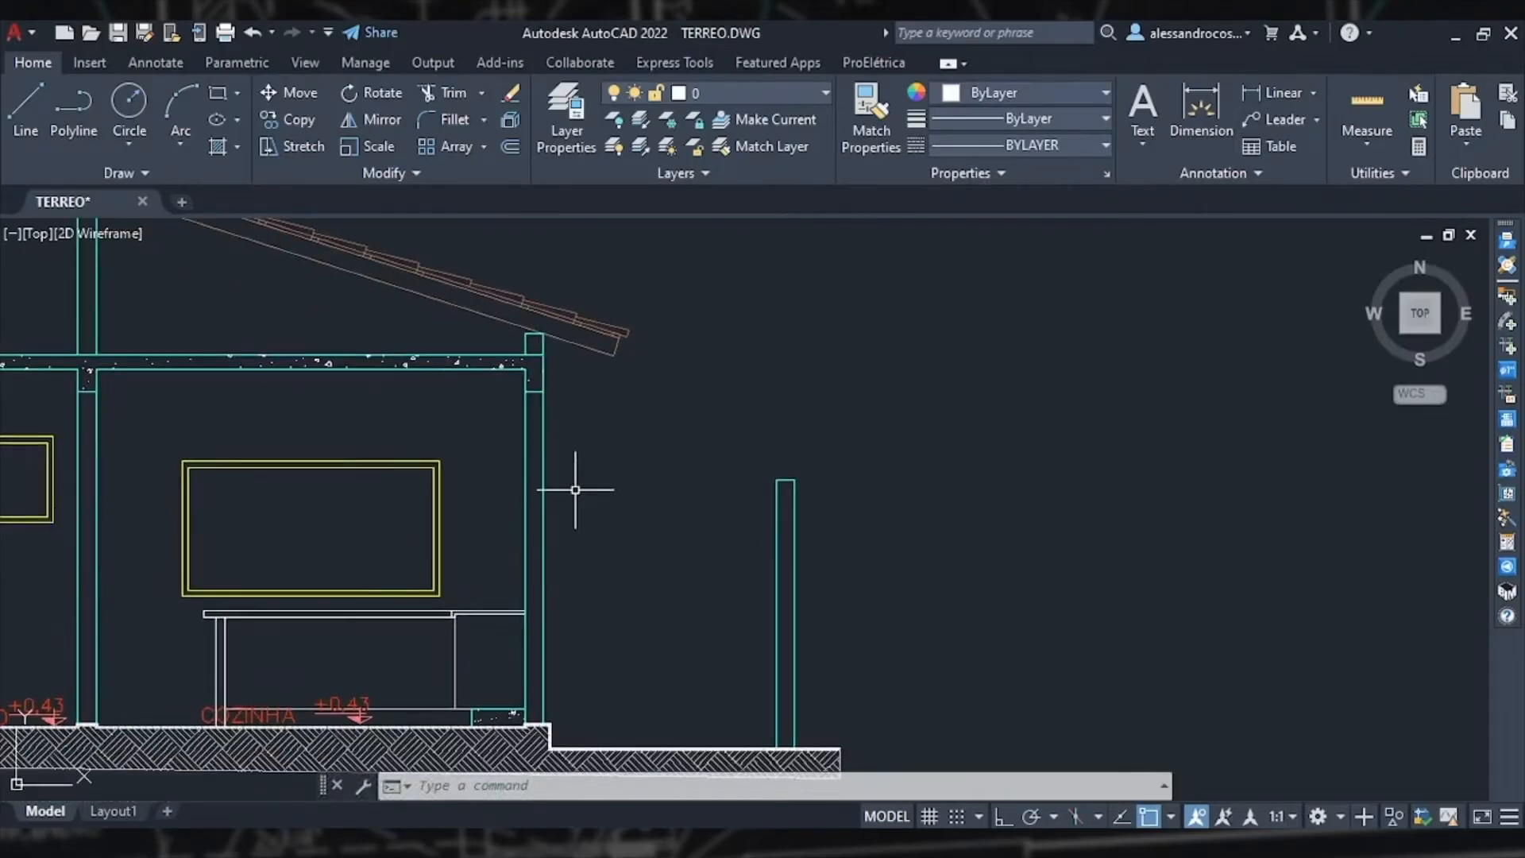
{"action": "scroll", "coordinate": [580, 488], "scroll_direction": "down", "scroll_amount": 2}
{"action": "scroll", "coordinate": [610, 421], "scroll_direction": "down", "scroll_amount": 2}
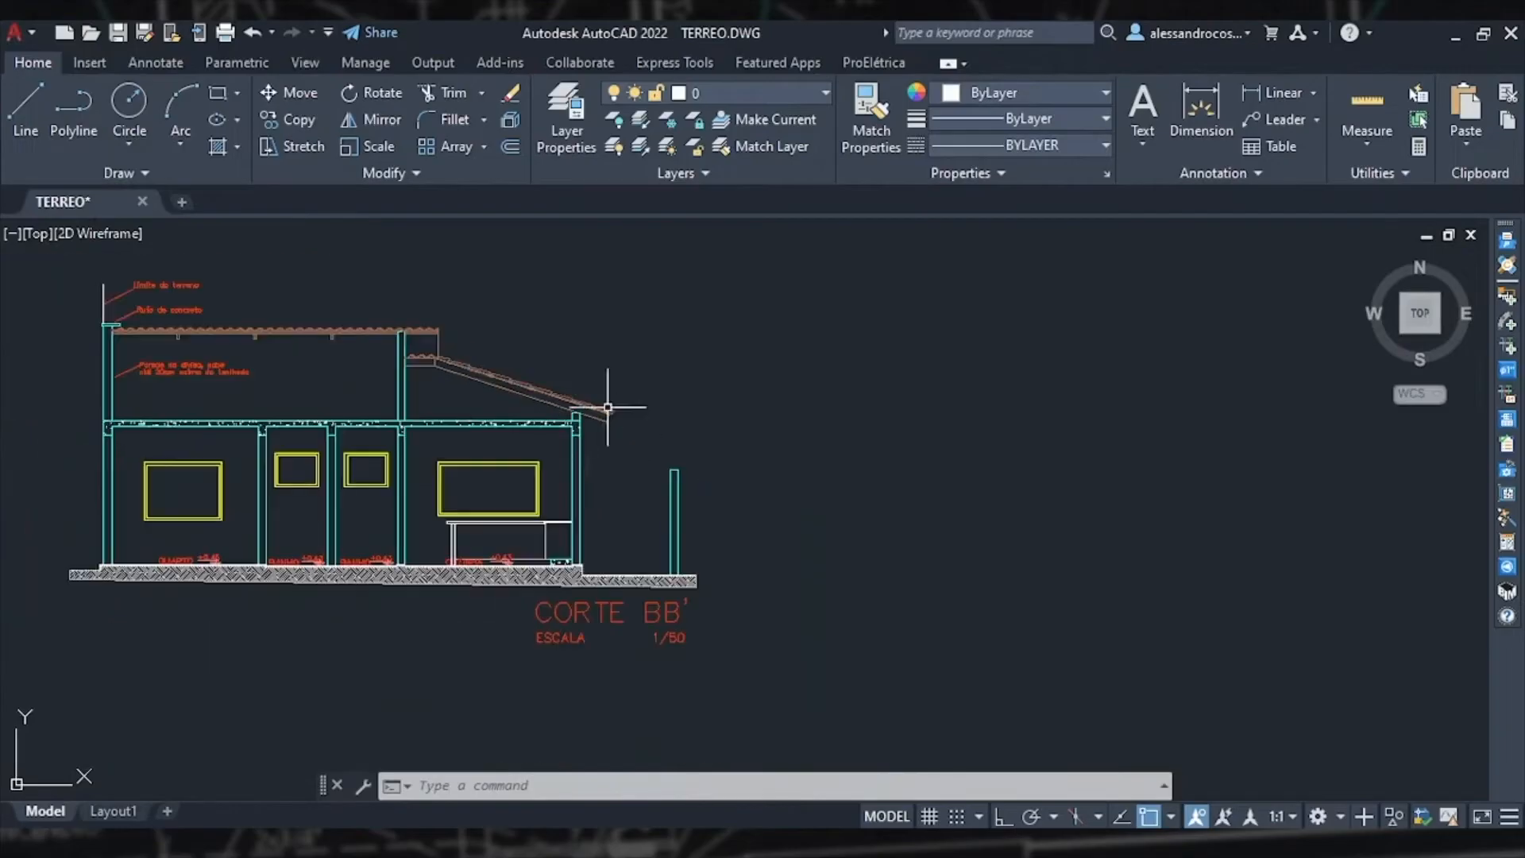
Step: Compare the bathroom window in the floor plan with its position in section CORTE BB'
{"action": "mouse_move", "coordinate": [555, 341]}
{"action": "middle_mouse_down"}
{"action": "mouse_move", "coordinate": [715, 494]}
{"action": "mouse_move", "coordinate": [763, 509]}
{"action": "middle_mouse_up"}
{"action": "scroll", "coordinate": [763, 509], "scroll_direction": "down", "scroll_amount": 2}
{"action": "middle_click_drag", "start_coordinate": [710, 394], "coordinate": [646, 501]}
{"action": "scroll", "coordinate": [790, 501], "scroll_direction": "down", "scroll_amount": 3}
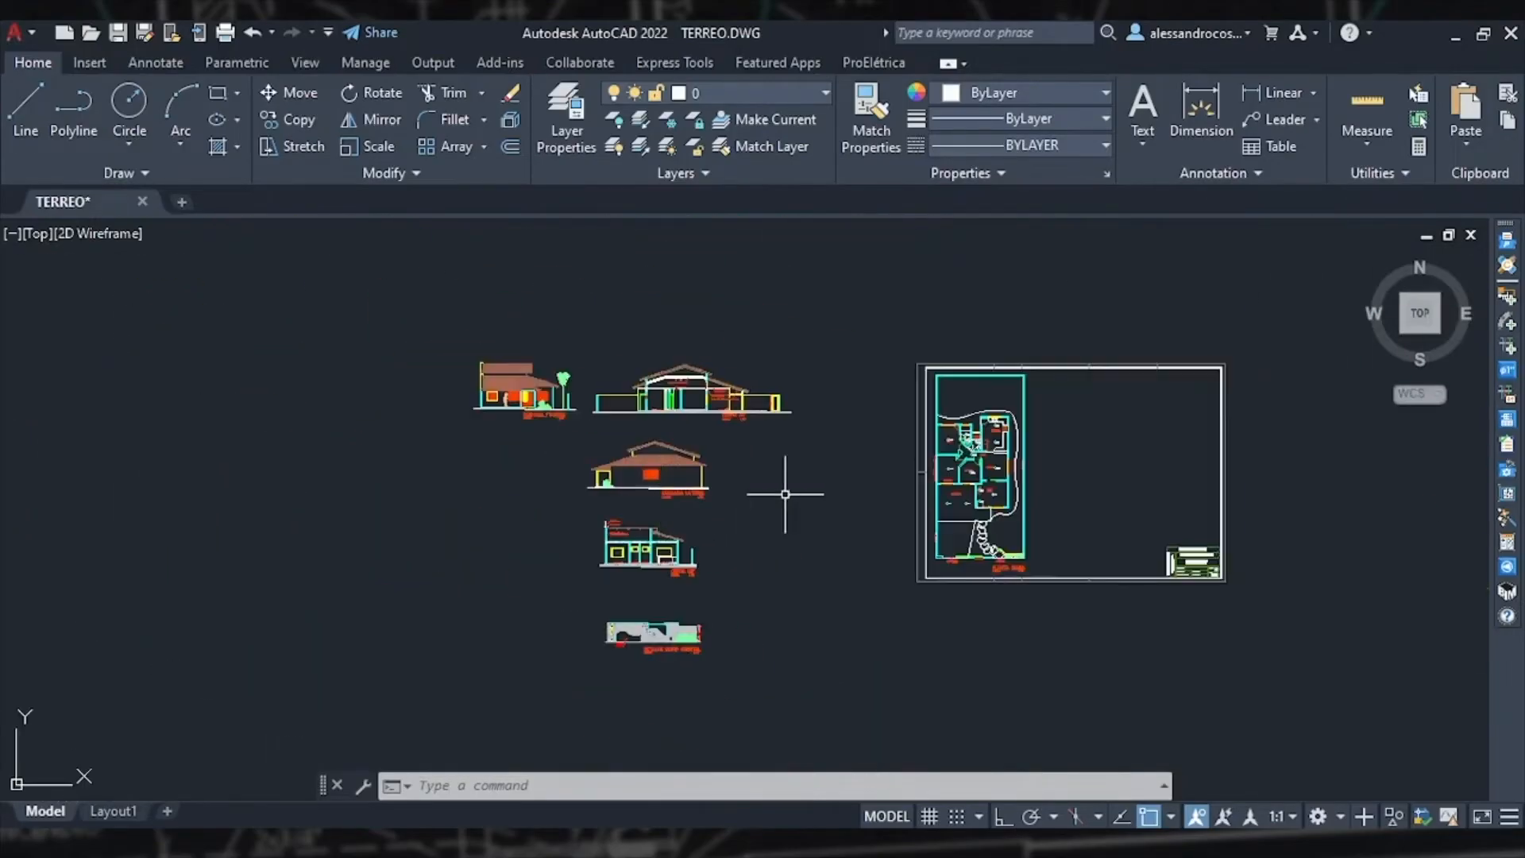
{"action": "scroll", "coordinate": [976, 492], "scroll_direction": "up", "scroll_amount": 10}
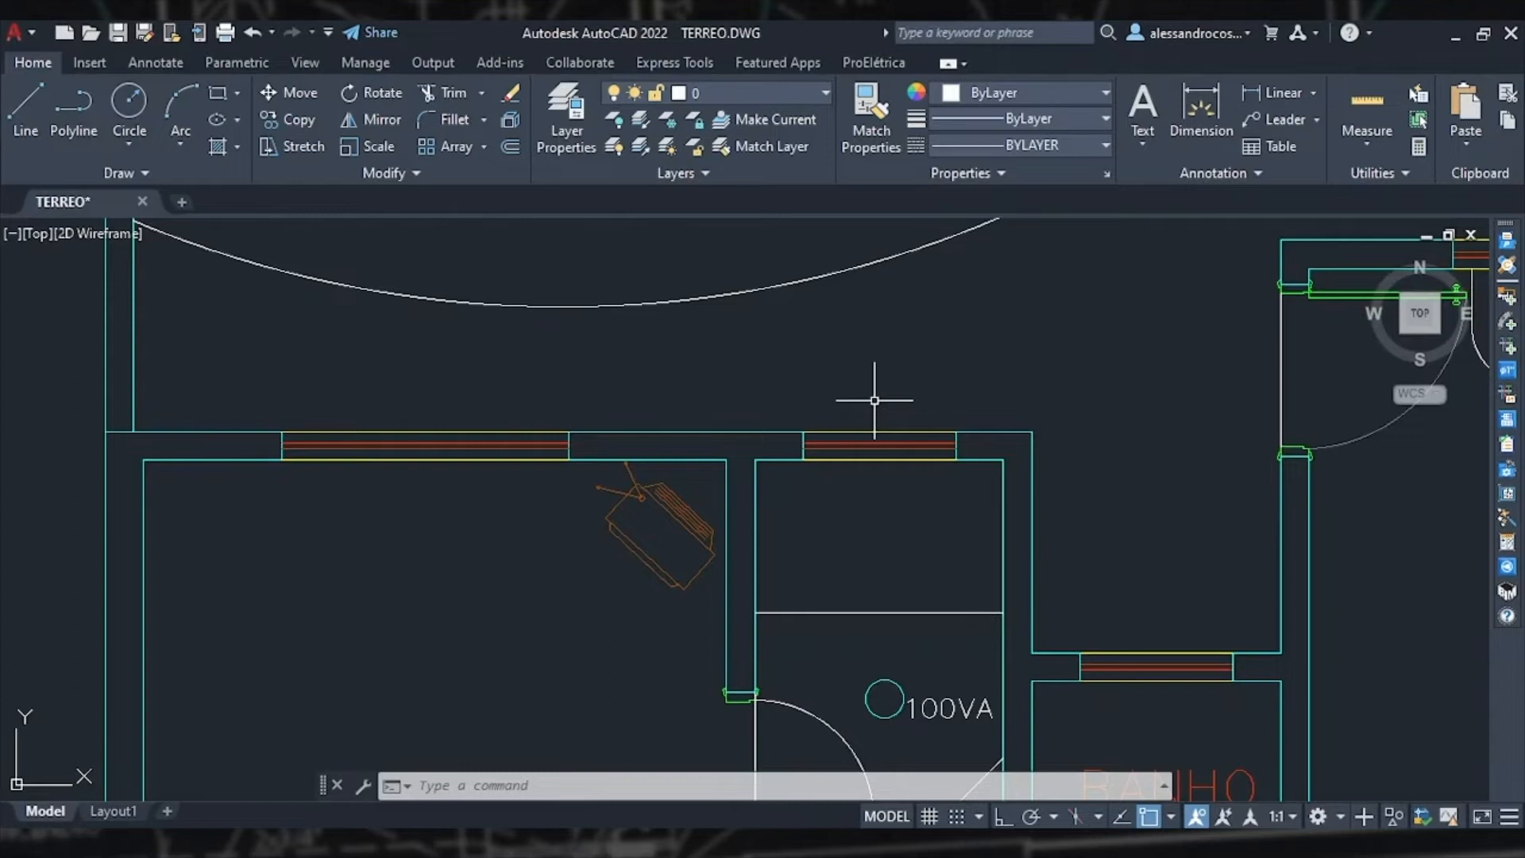
{"action": "middle_click_drag", "start_coordinate": [1099, 540], "coordinate": [705, 429]}
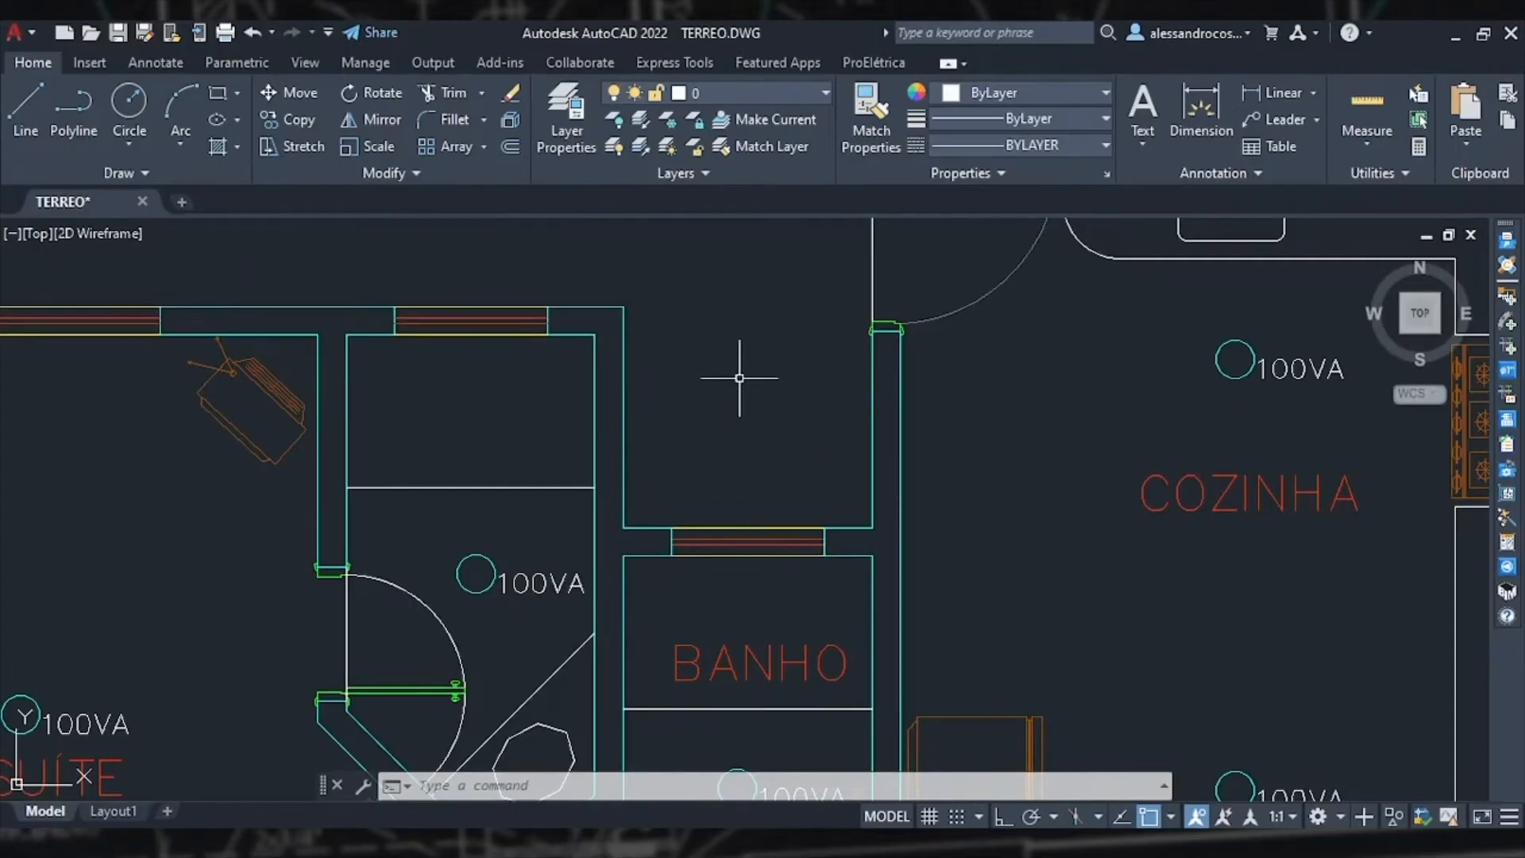
{"action": "scroll", "coordinate": [739, 378], "scroll_direction": "down", "scroll_amount": 8}
{"action": "mouse_move", "coordinate": [453, 528]}
{"action": "middle_mouse_down"}
{"action": "mouse_move", "coordinate": [866, 382]}
{"action": "mouse_move", "coordinate": [1164, 313]}
{"action": "middle_mouse_up"}
{"action": "mouse_move", "coordinate": [712, 540]}
{"action": "middle_mouse_down"}
{"action": "mouse_move", "coordinate": [803, 432]}
{"action": "mouse_move", "coordinate": [839, 353]}
{"action": "mouse_move", "coordinate": [842, 663]}
{"action": "middle_mouse_up"}
{"action": "mouse_move", "coordinate": [794, 399]}
{"action": "middle_mouse_down"}
{"action": "mouse_move", "coordinate": [794, 535]}
{"action": "mouse_move", "coordinate": [798, 340]}
{"action": "middle_mouse_up"}
{"action": "scroll", "coordinate": [752, 568], "scroll_direction": "up", "scroll_amount": 10}
{"action": "middle_click_drag", "start_coordinate": [731, 457], "coordinate": [731, 578]}
{"action": "scroll", "coordinate": [713, 578], "scroll_direction": "down", "scroll_amount": 2}
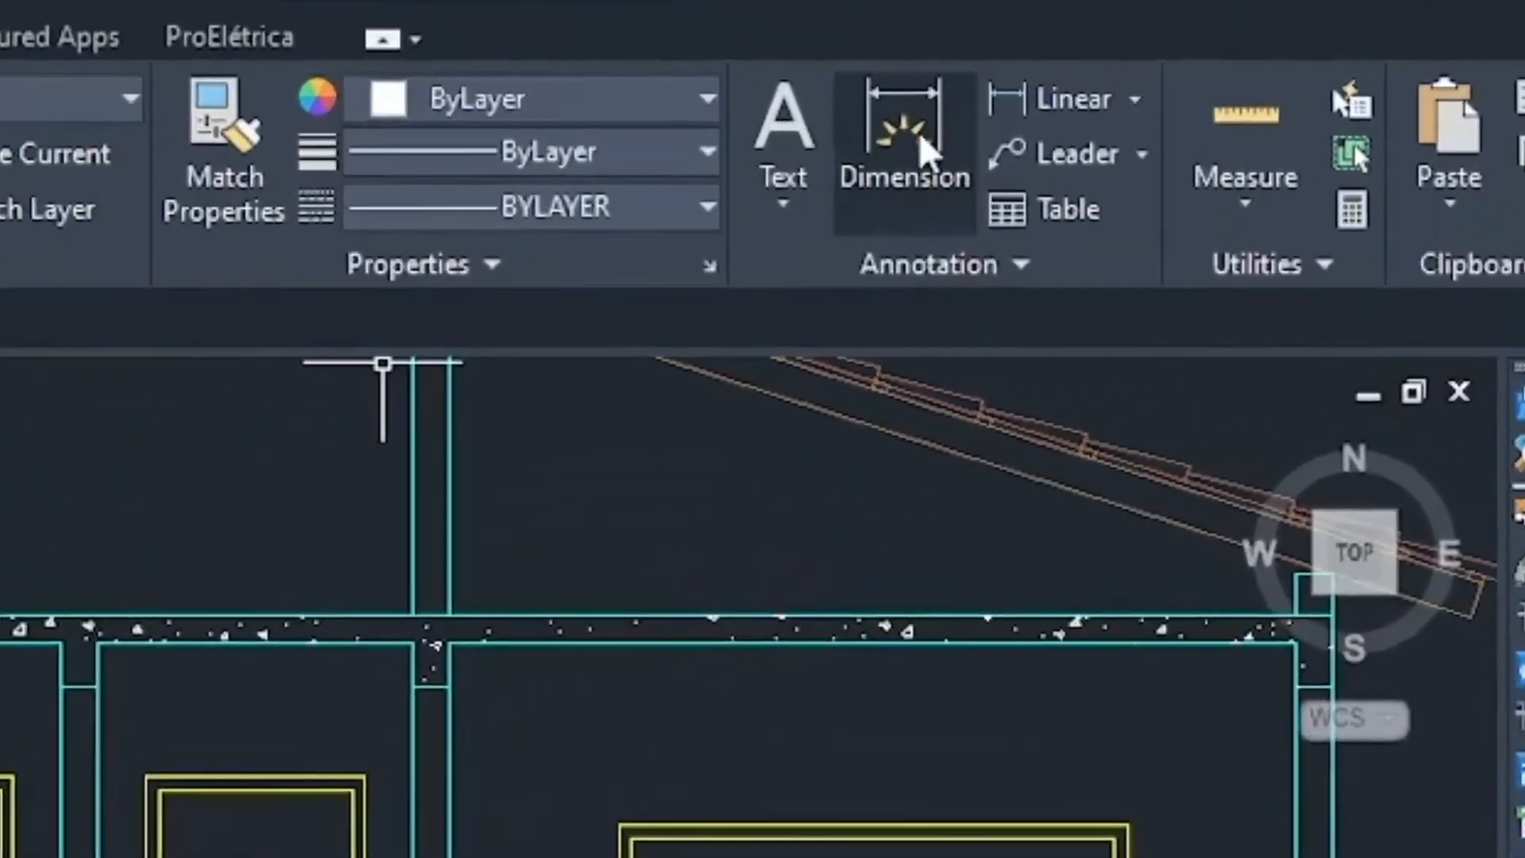
Step: Dimension the height from the top of the first bathroom window down to the floor line in section CORTE BB'
{"action": "left_click", "coordinate": [1202, 112]}
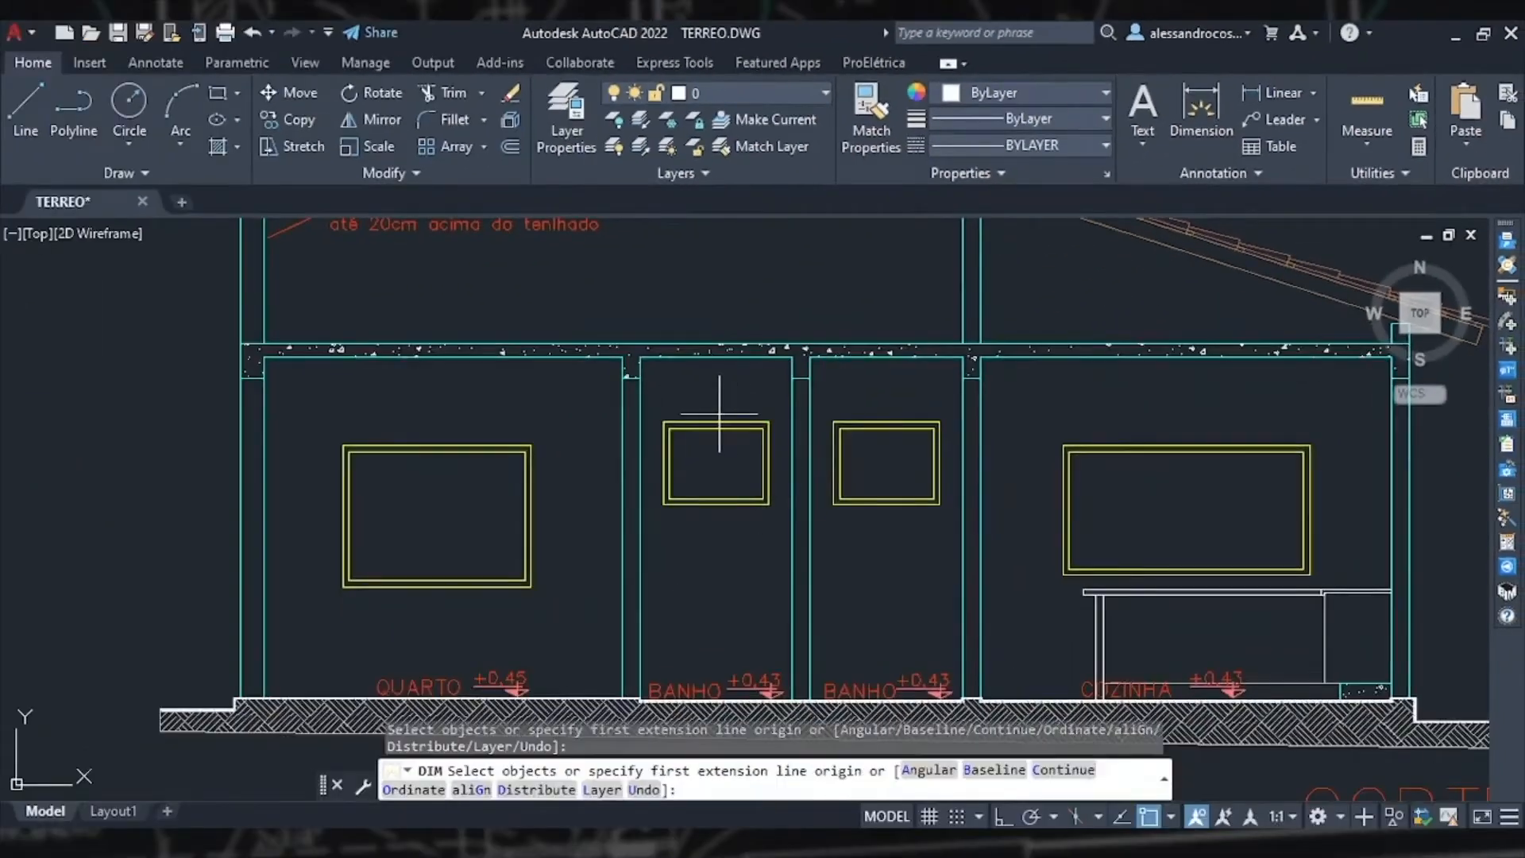
{"action": "left_click", "coordinate": [716, 421]}
{"action": "middle_click_drag", "start_coordinate": [705, 579], "coordinate": [706, 445]}
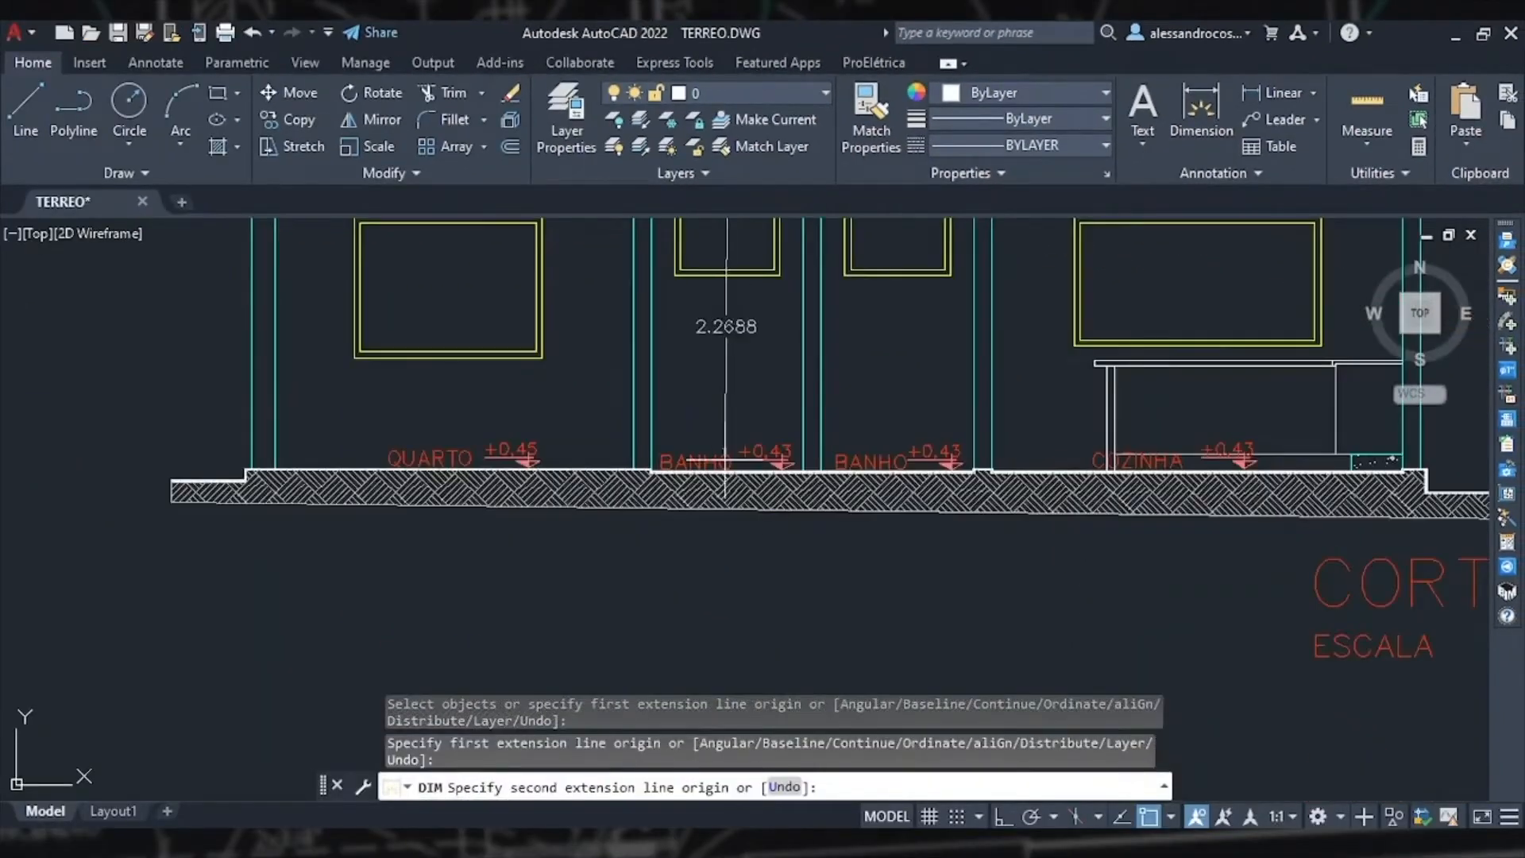
{"action": "scroll", "coordinate": [721, 469], "scroll_direction": "up", "scroll_amount": 5}
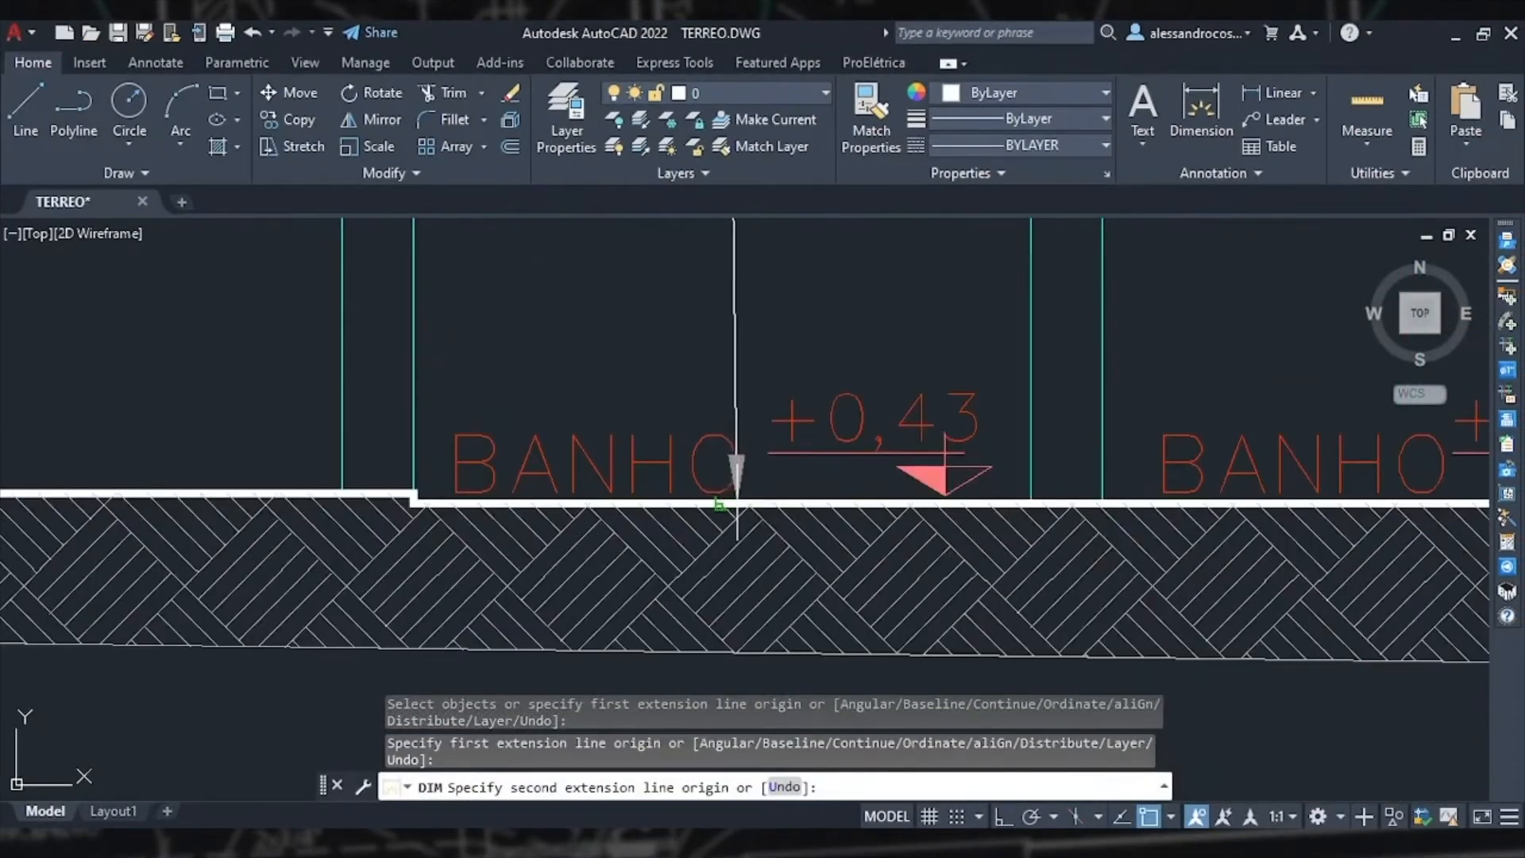
{"action": "left_click", "coordinate": [721, 503]}
{"action": "scroll", "coordinate": [721, 503], "scroll_direction": "down", "scroll_amount": 6}
{"action": "scroll", "coordinate": [728, 433], "scroll_direction": "up", "scroll_amount": 2}
{"action": "scroll", "coordinate": [729, 433], "scroll_direction": "up", "scroll_amount": 3}
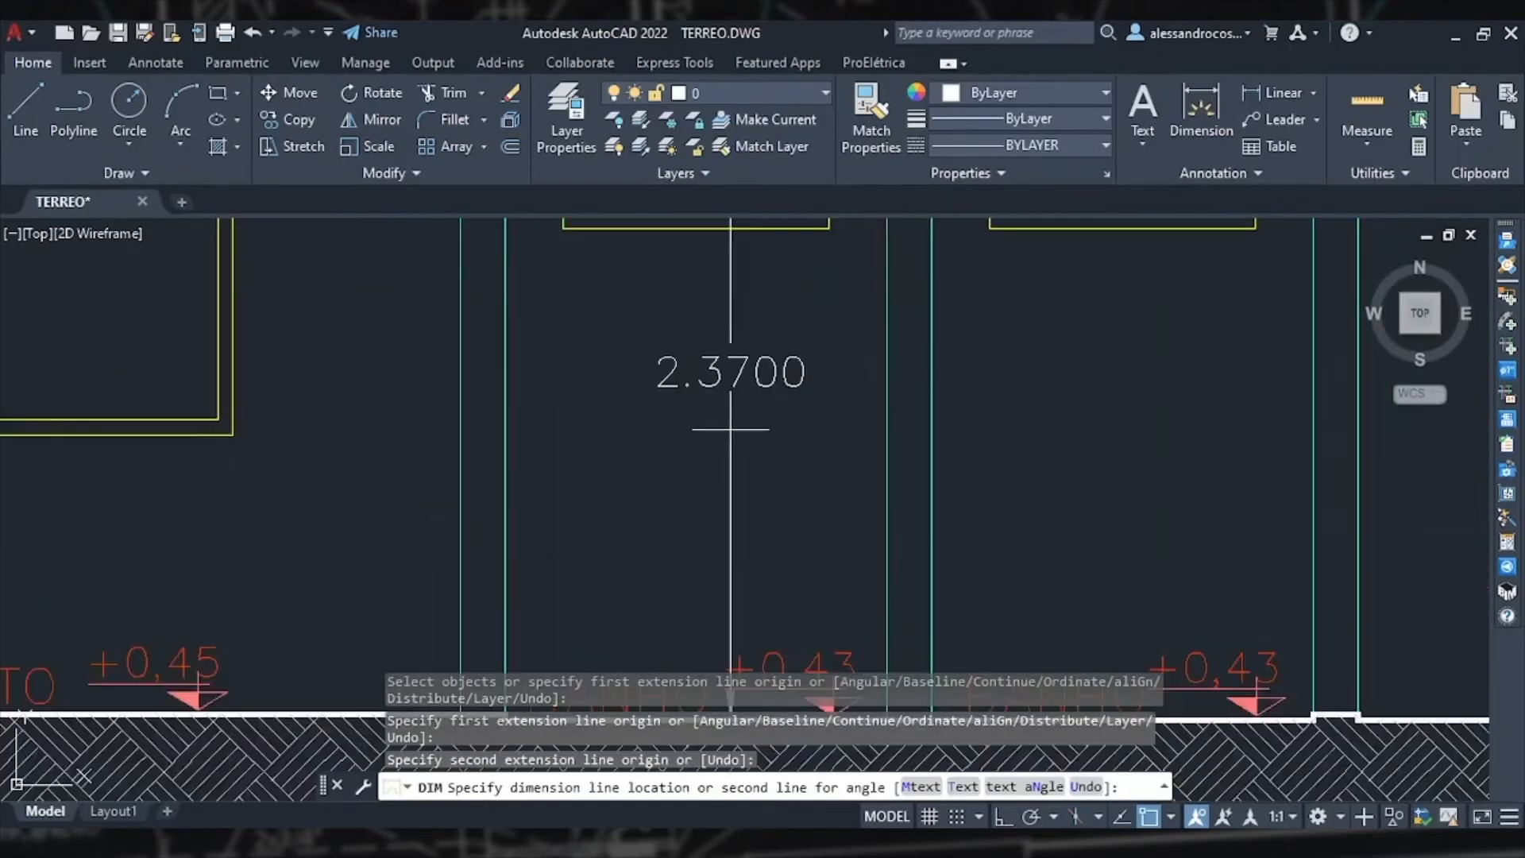
{"action": "left_click", "coordinate": [727, 445]}
{"action": "scroll", "coordinate": [792, 486], "scroll_direction": "down", "scroll_amount": 1}
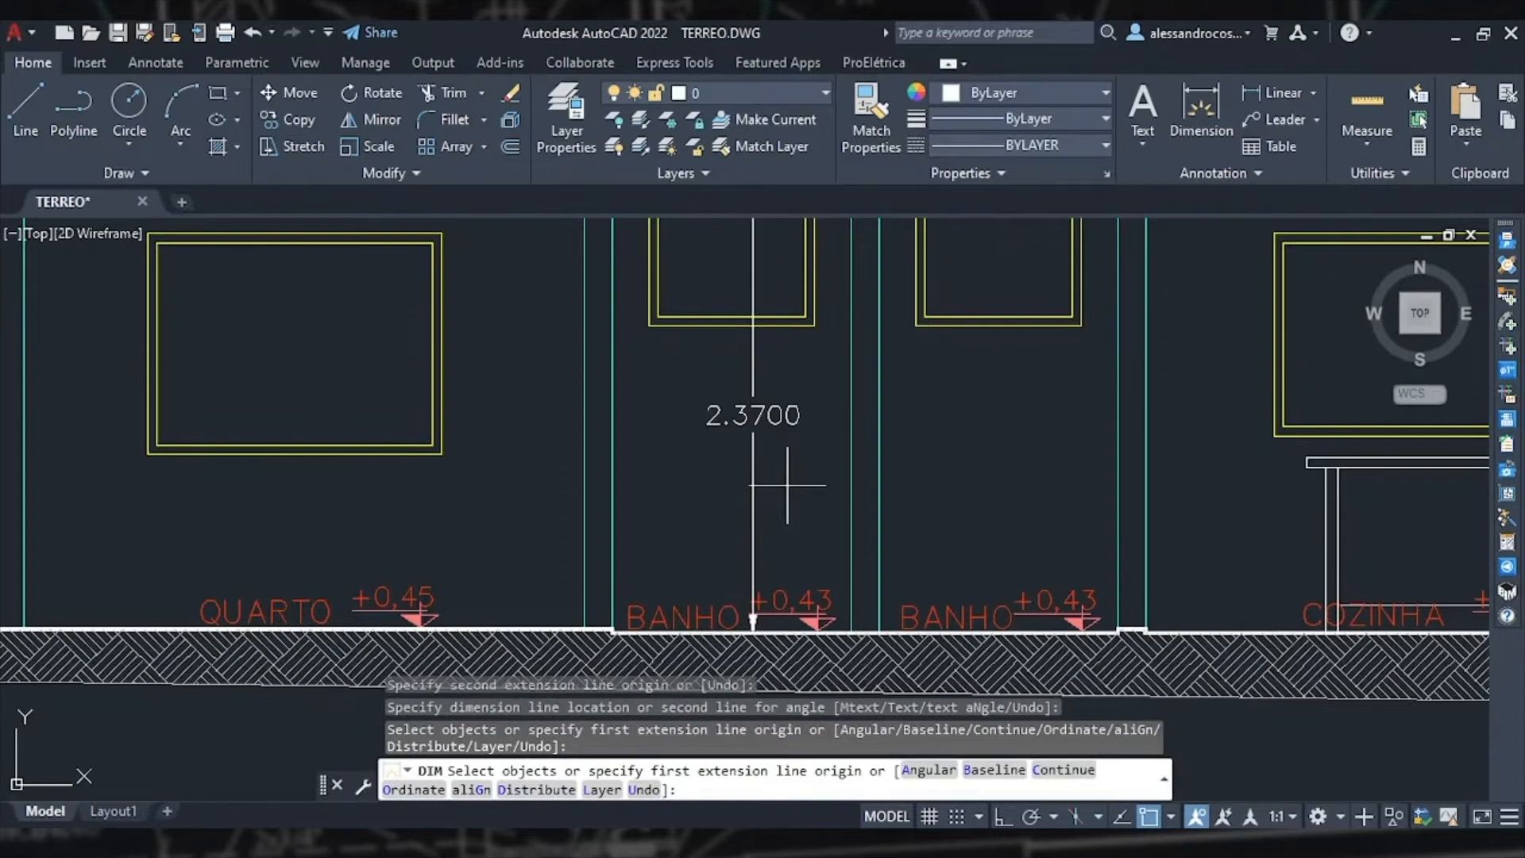
{"action": "key", "text": "Escape"}
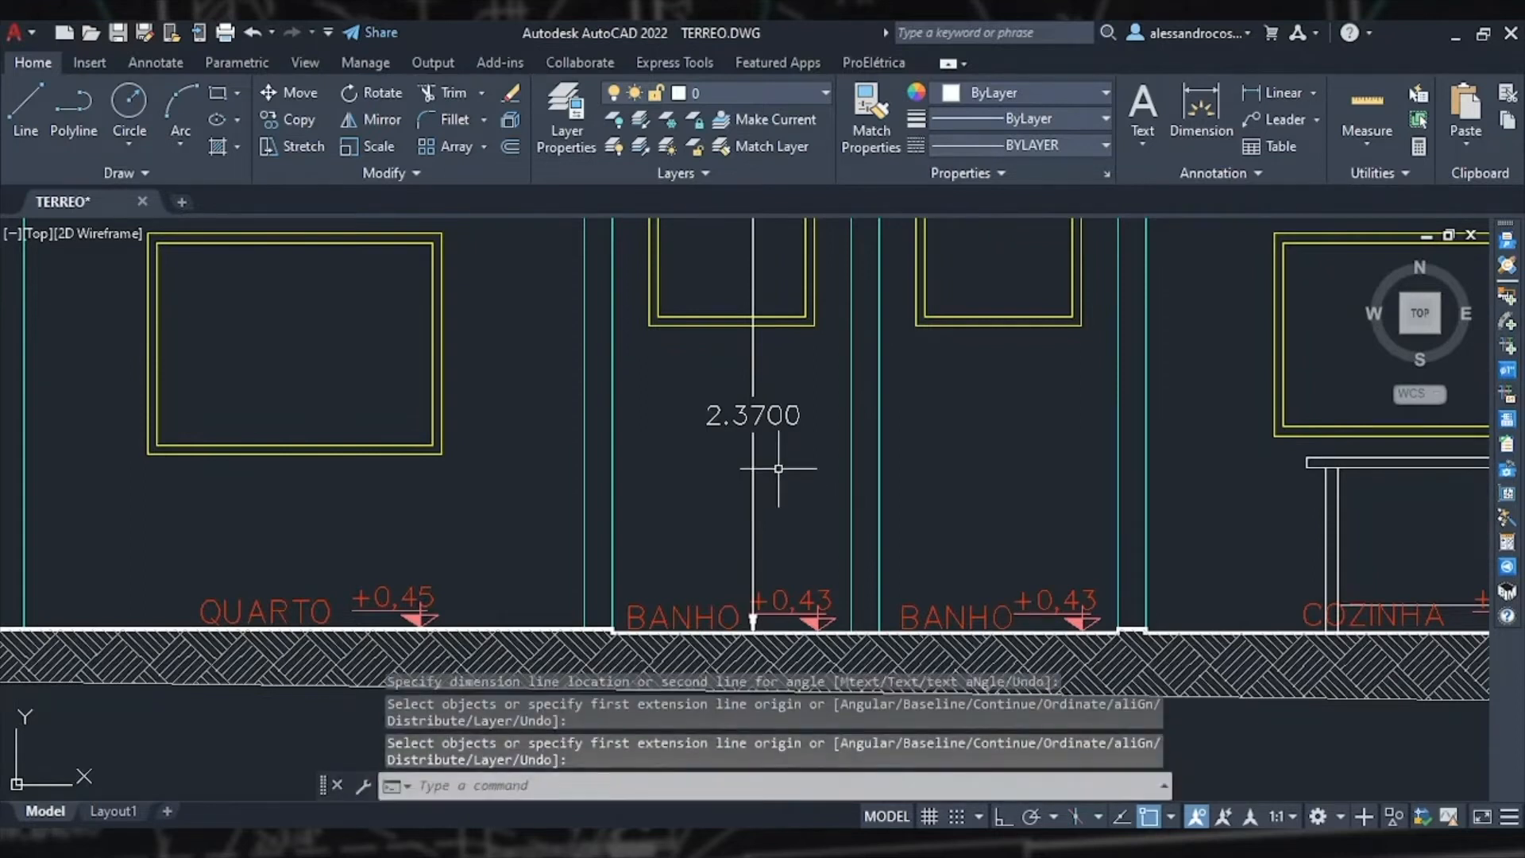
Step: Start inserting a ProElétrica luminaire symbol and choose Incandescente 100W na parede (arandela) from Luminárias
{"action": "scroll", "coordinate": [778, 468], "scroll_direction": "down", "scroll_amount": 2}
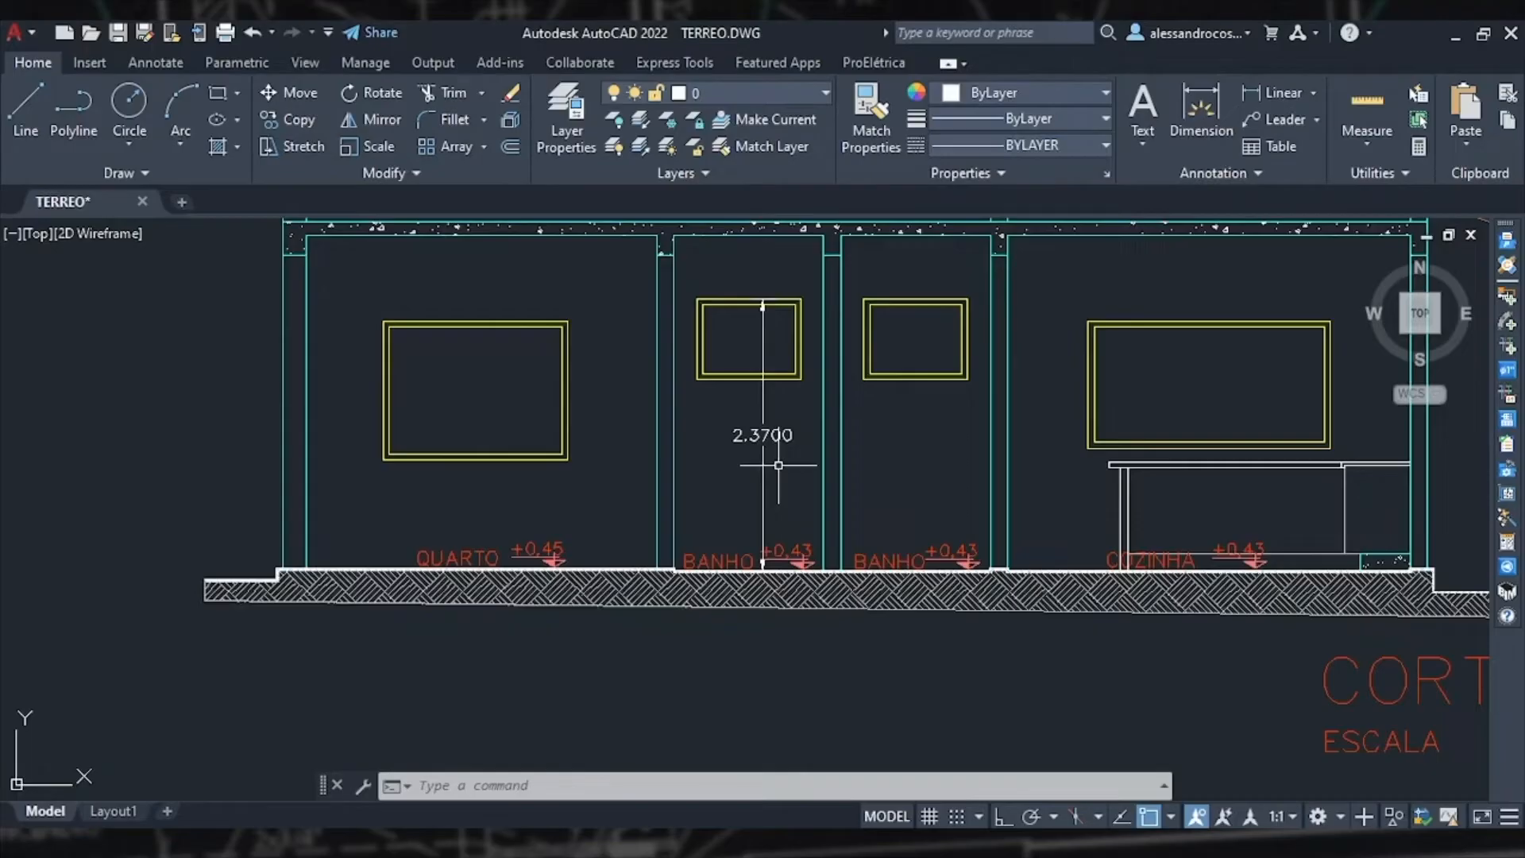
{"action": "scroll", "coordinate": [778, 465], "scroll_direction": "down", "scroll_amount": 5}
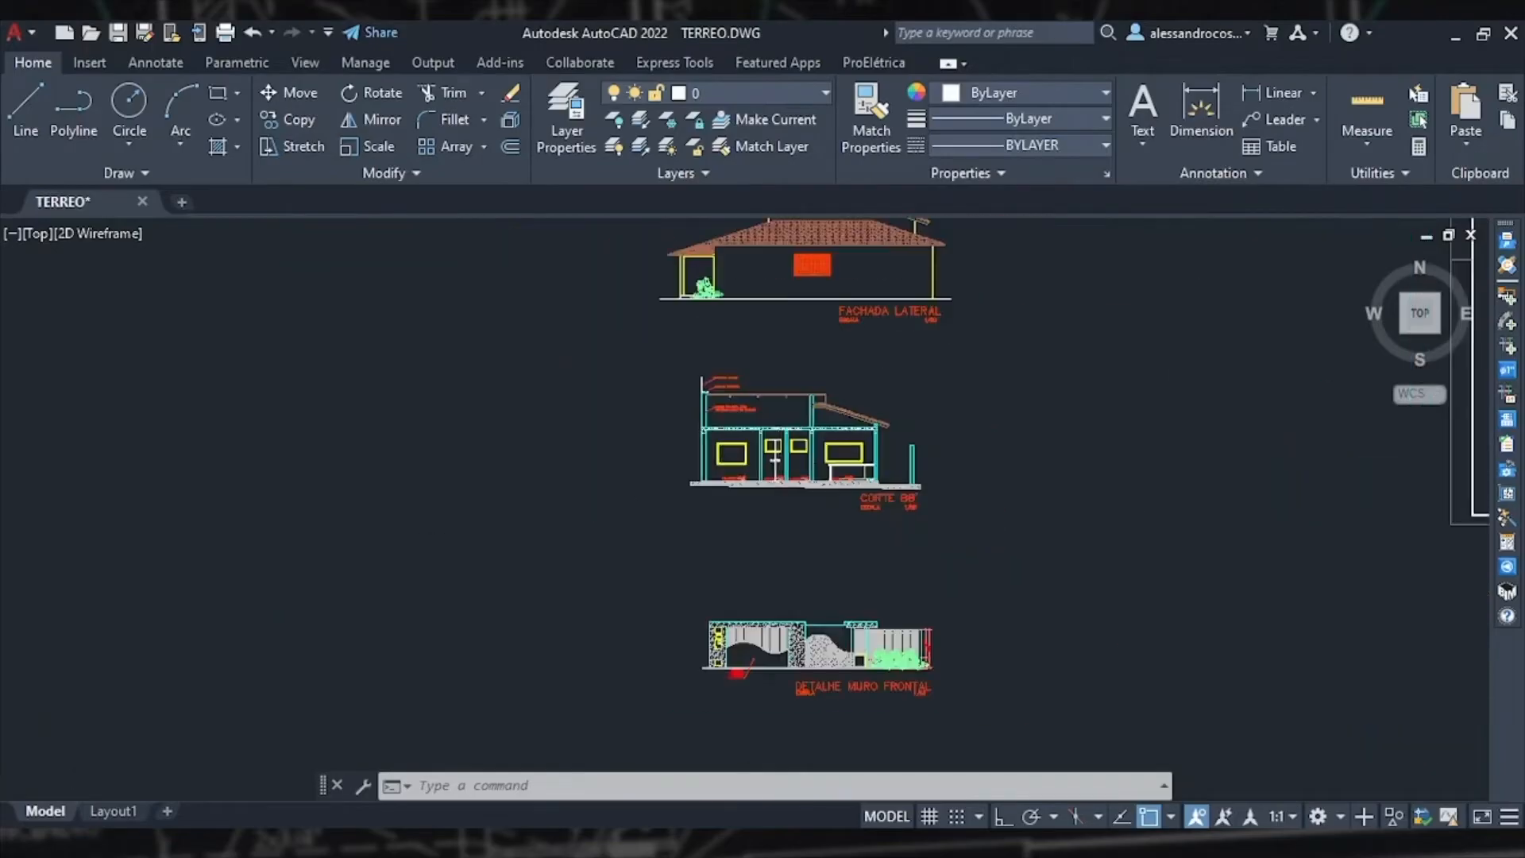
{"action": "scroll", "coordinate": [993, 446], "scroll_direction": "down", "scroll_amount": 2}
{"action": "middle_click_drag", "start_coordinate": [994, 446], "coordinate": [316, 572]}
{"action": "scroll", "coordinate": [534, 457], "scroll_direction": "up", "scroll_amount": 10}
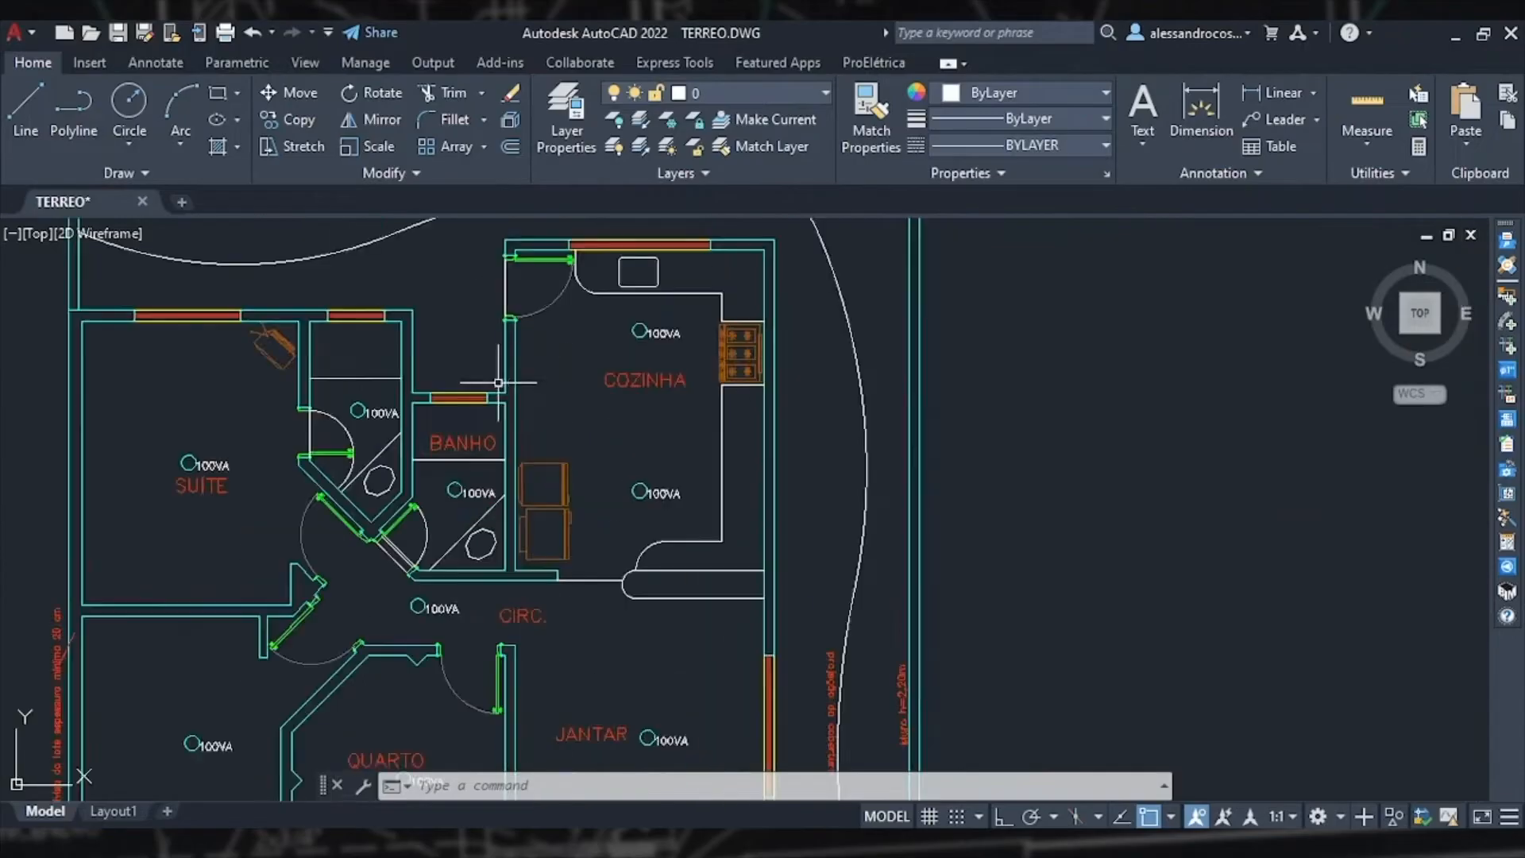
{"action": "scroll", "coordinate": [533, 458], "scroll_direction": "up", "scroll_amount": 2}
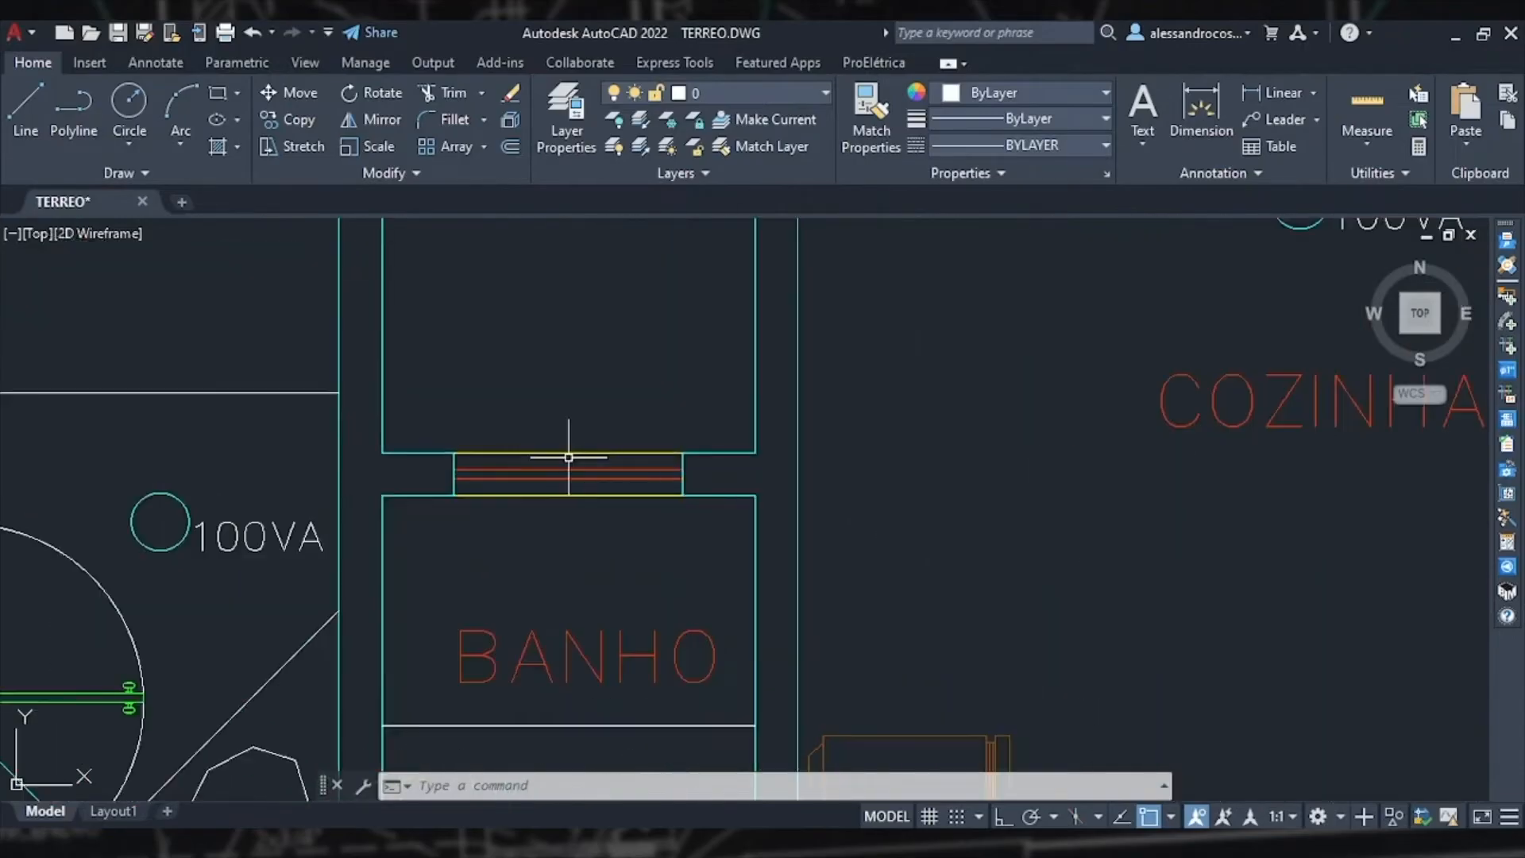
{"action": "mouse_move", "coordinate": [545, 452]}
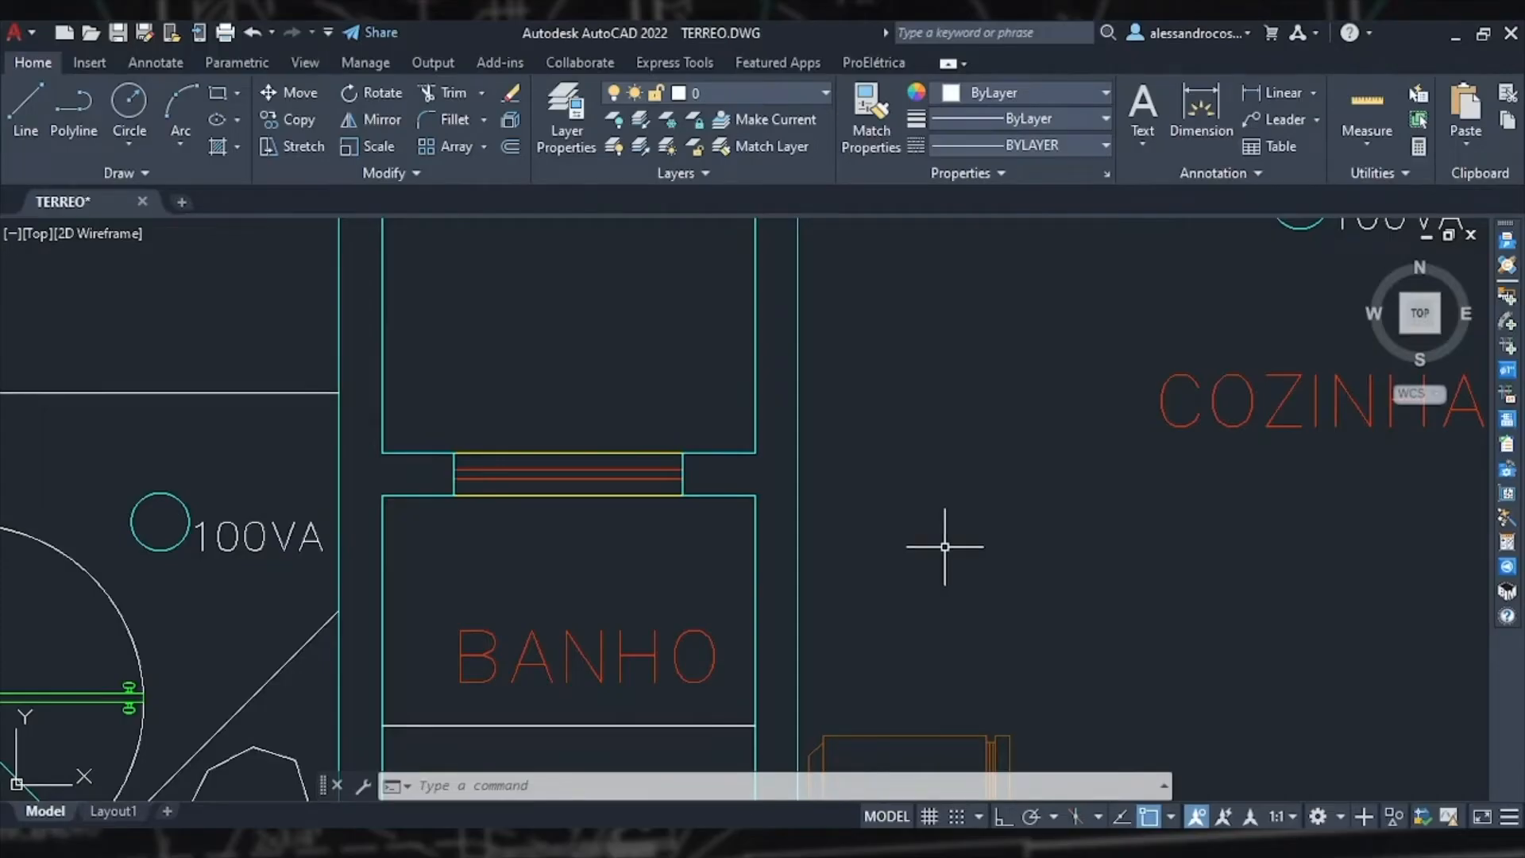
{"action": "left_click", "coordinate": [1508, 302]}
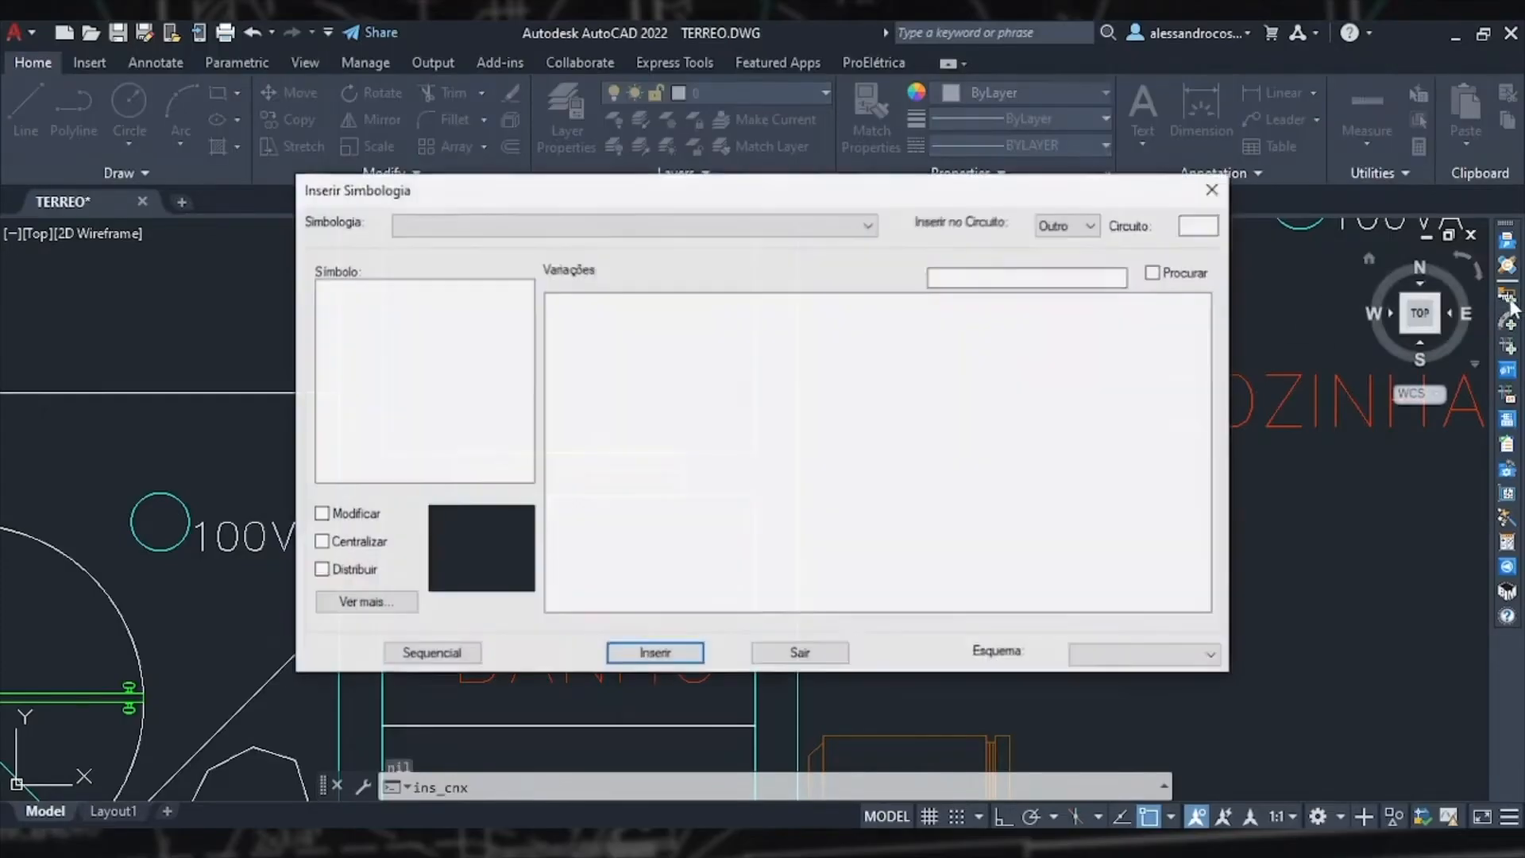
{"action": "left_click", "coordinate": [613, 592]}
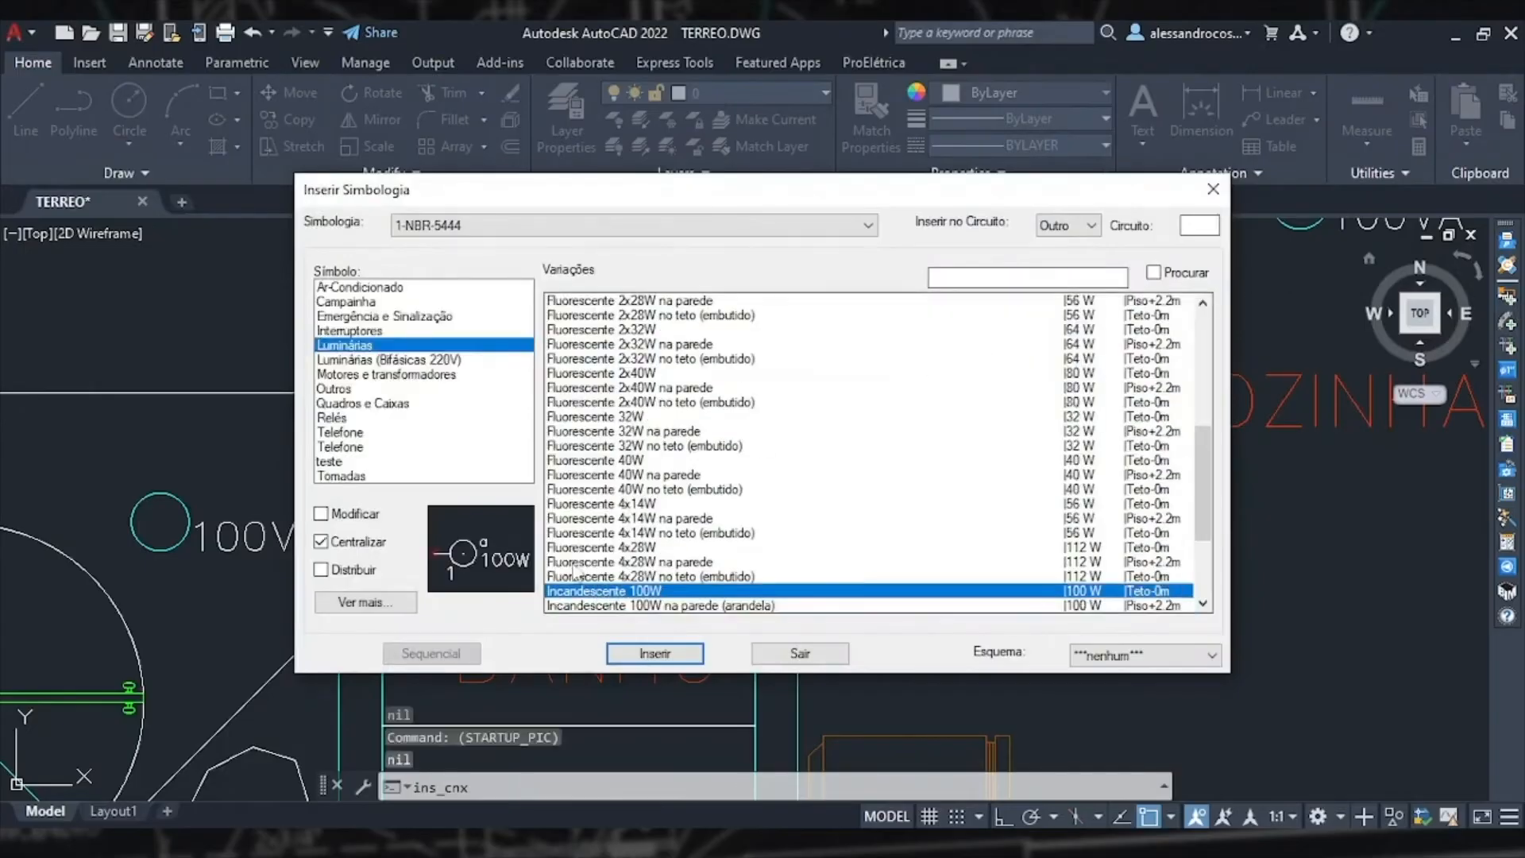
{"action": "scroll", "coordinate": [746, 588], "scroll_direction": "down", "scroll_amount": 2}
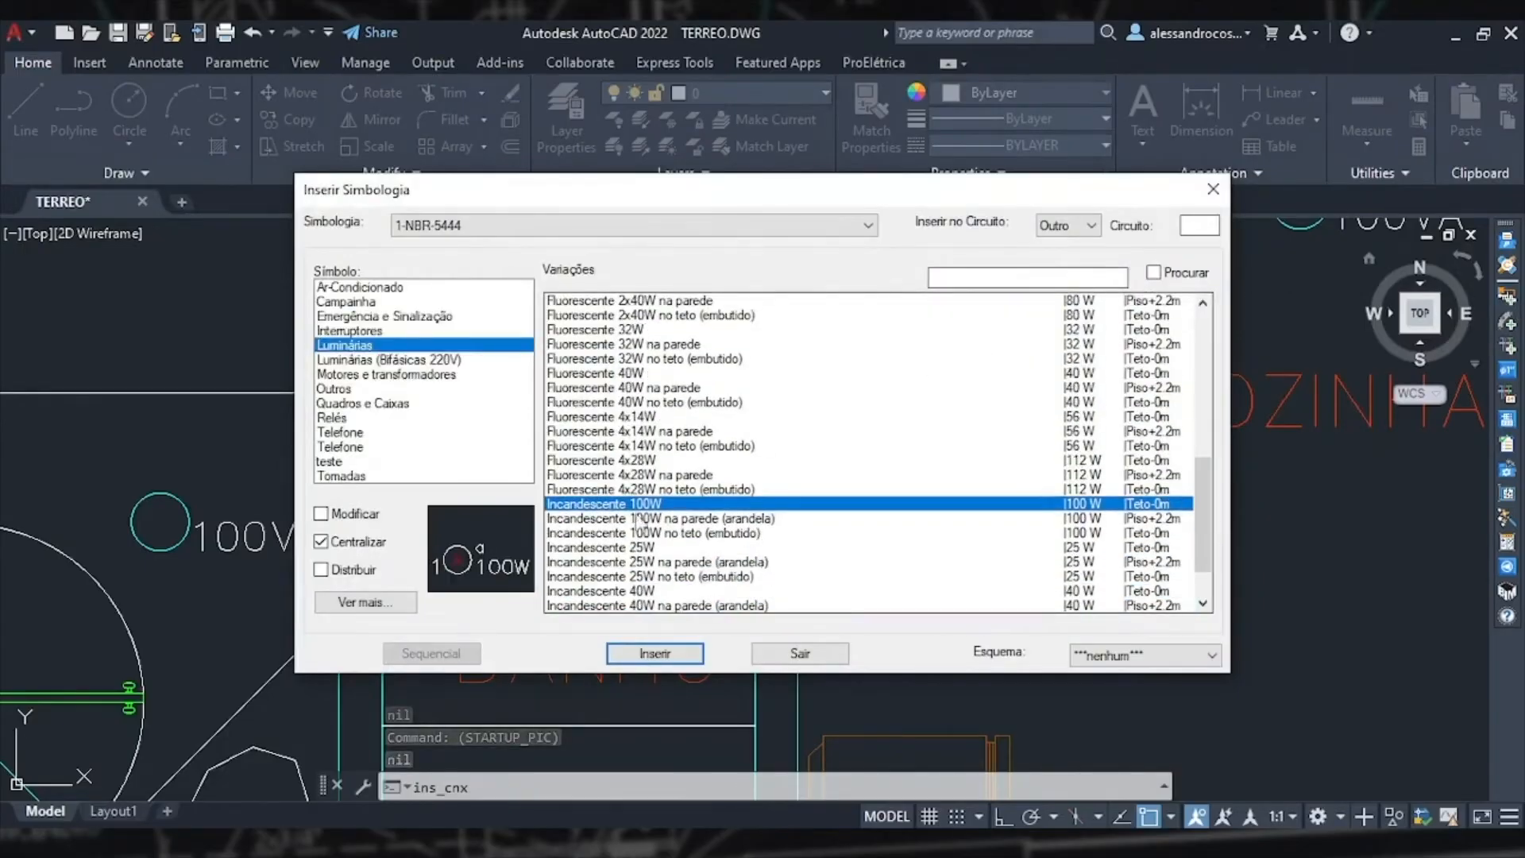
{"action": "left_click", "coordinate": [760, 518]}
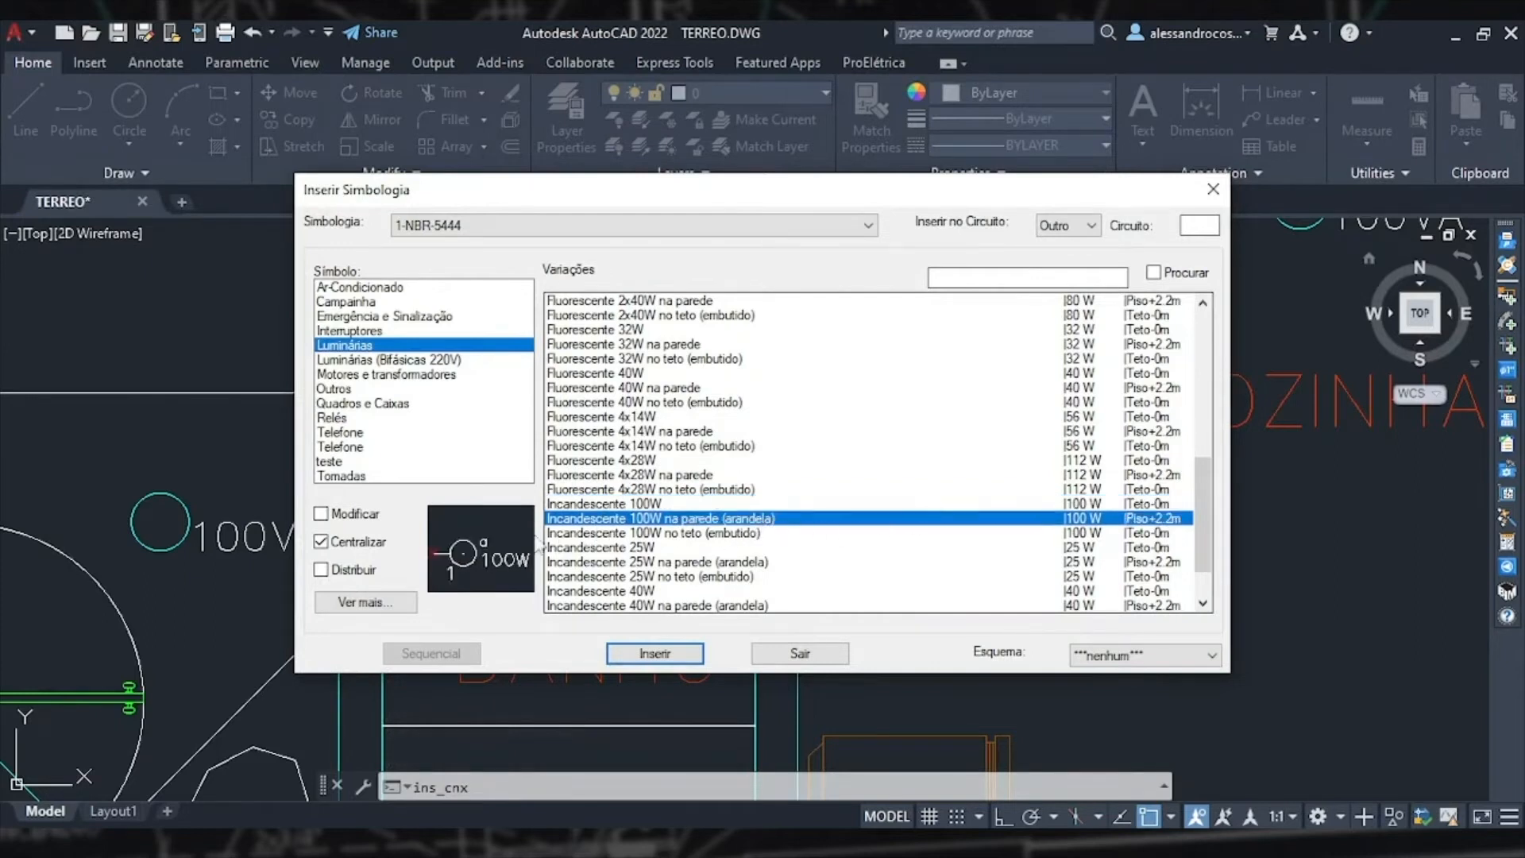
{"action": "left_click", "coordinate": [654, 653]}
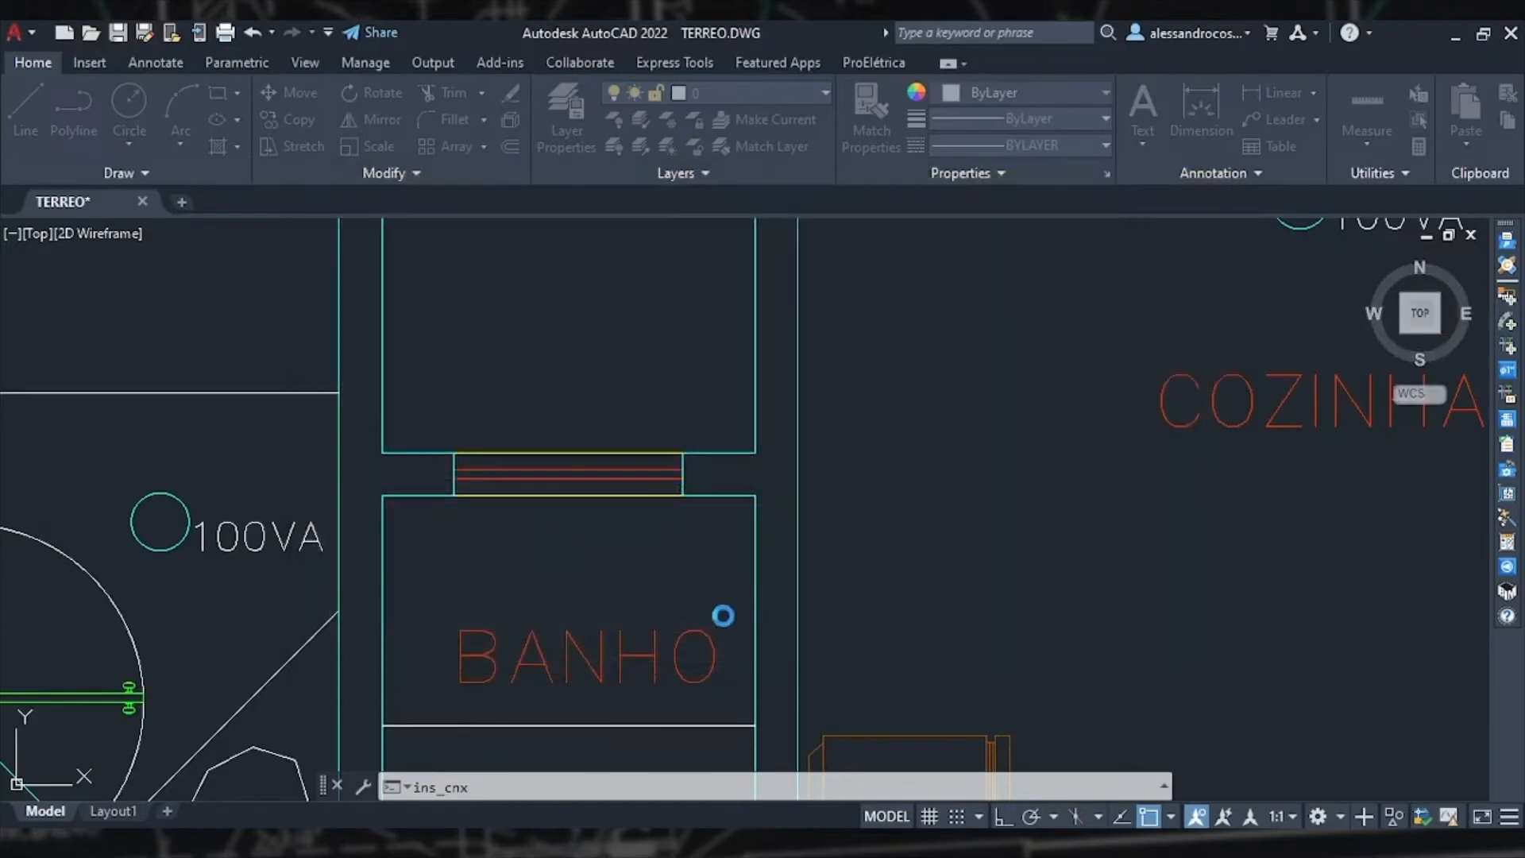
Step: Place the wall sconce on the wall above the bathroom window, rotated to face upward, then end the command
{"action": "left_click", "coordinate": [750, 451]}
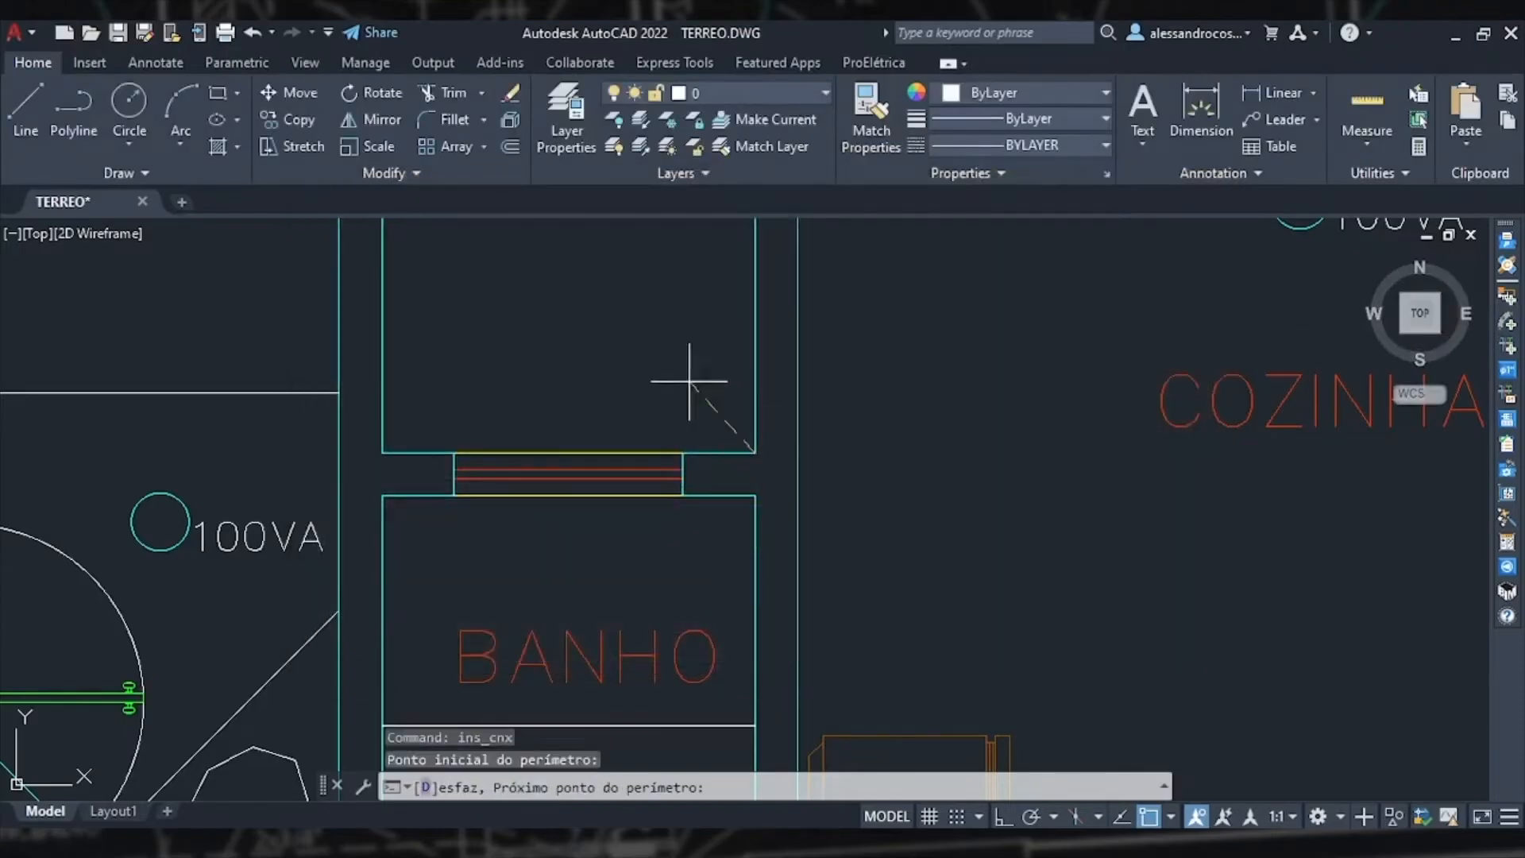
{"action": "left_click", "coordinate": [381, 453]}
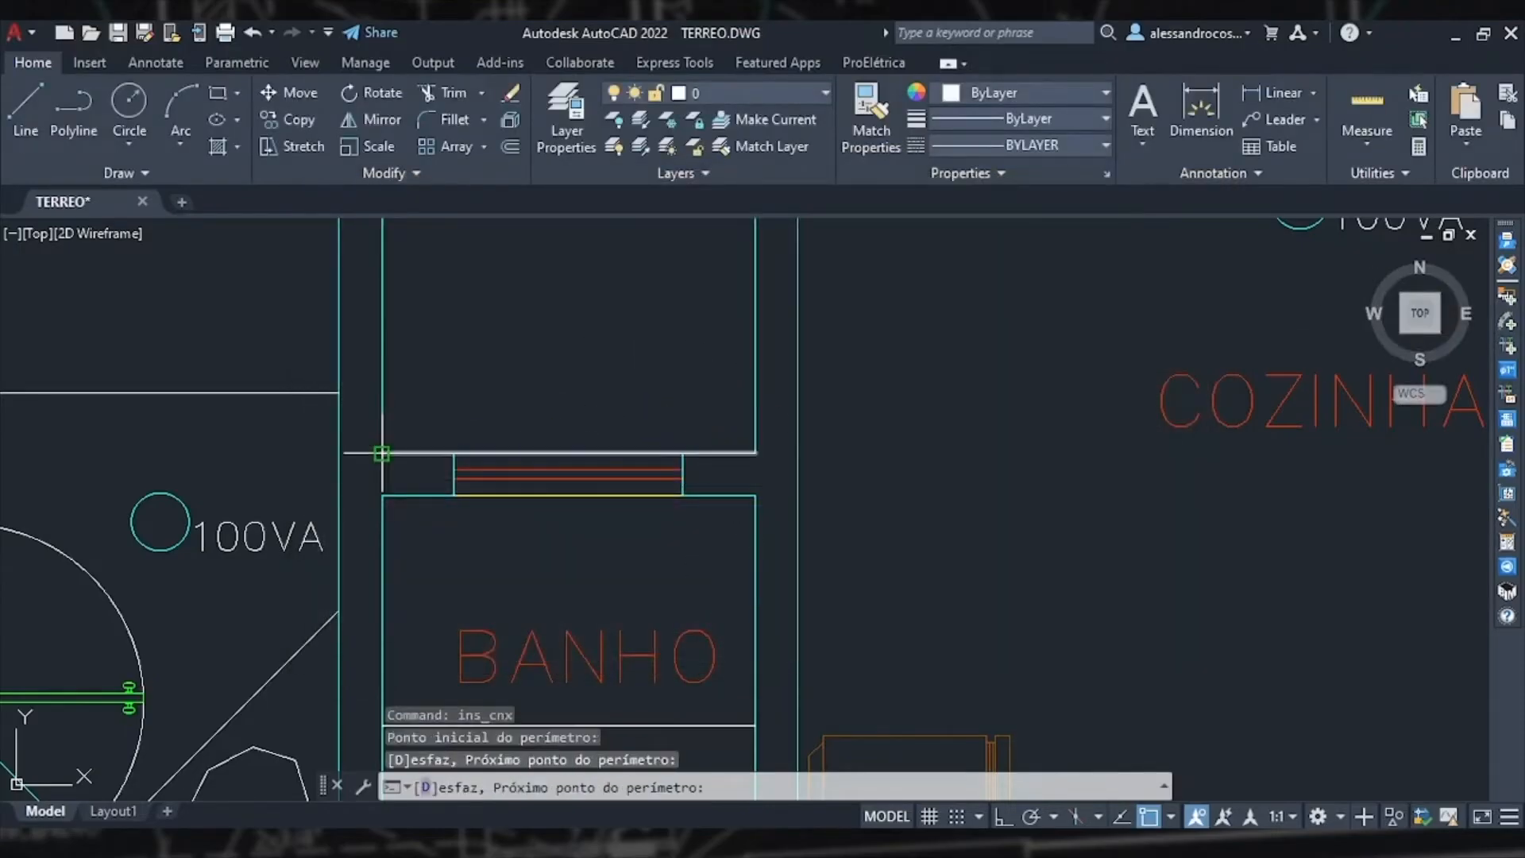
{"action": "right_click", "coordinate": [383, 454]}
{"action": "left_click", "coordinate": [428, 469]}
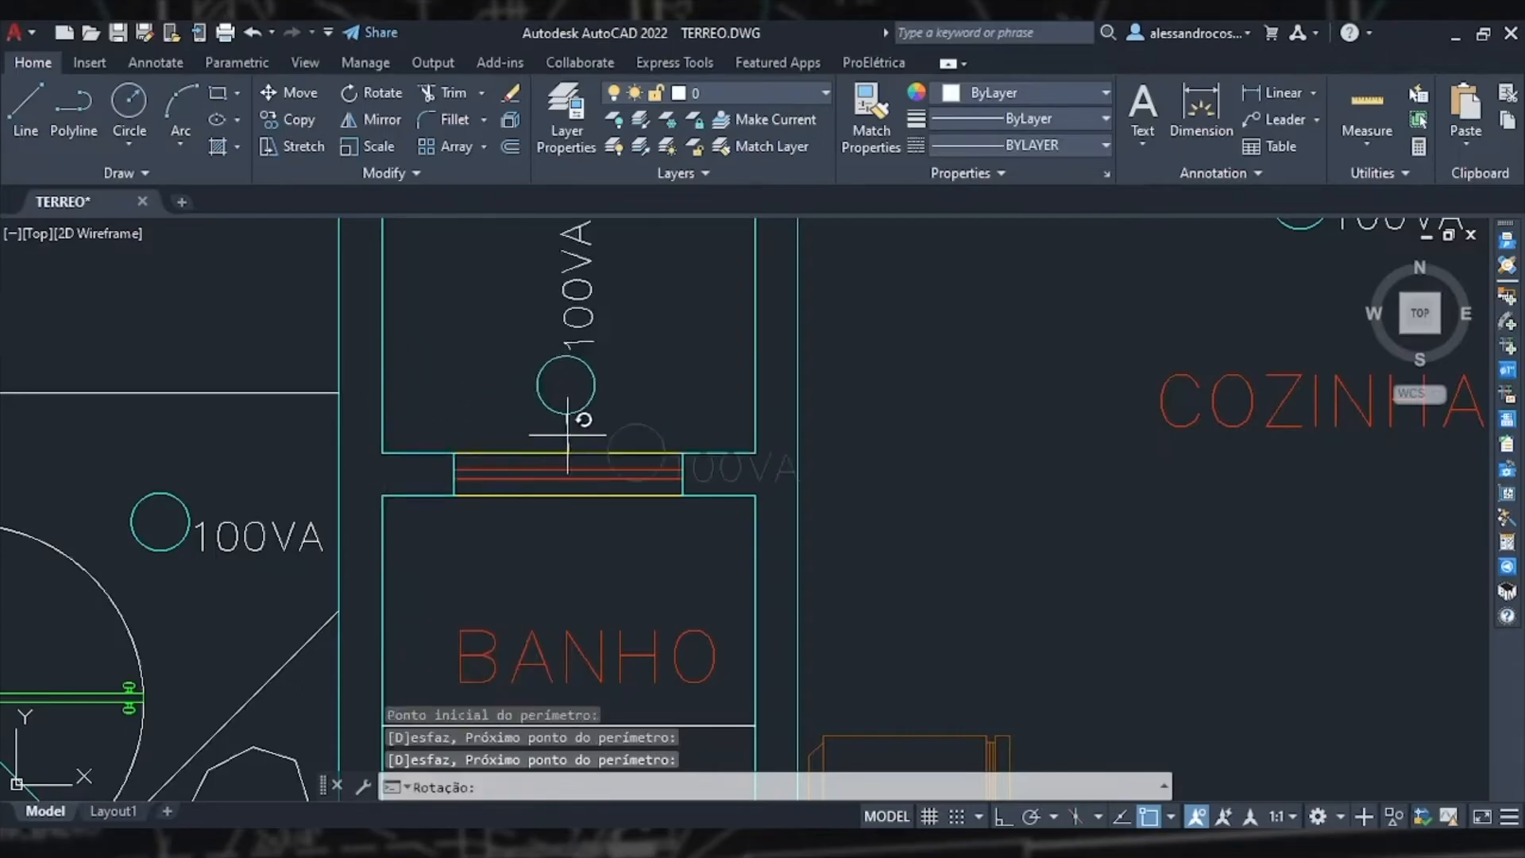
{"action": "key", "text": "F8"}
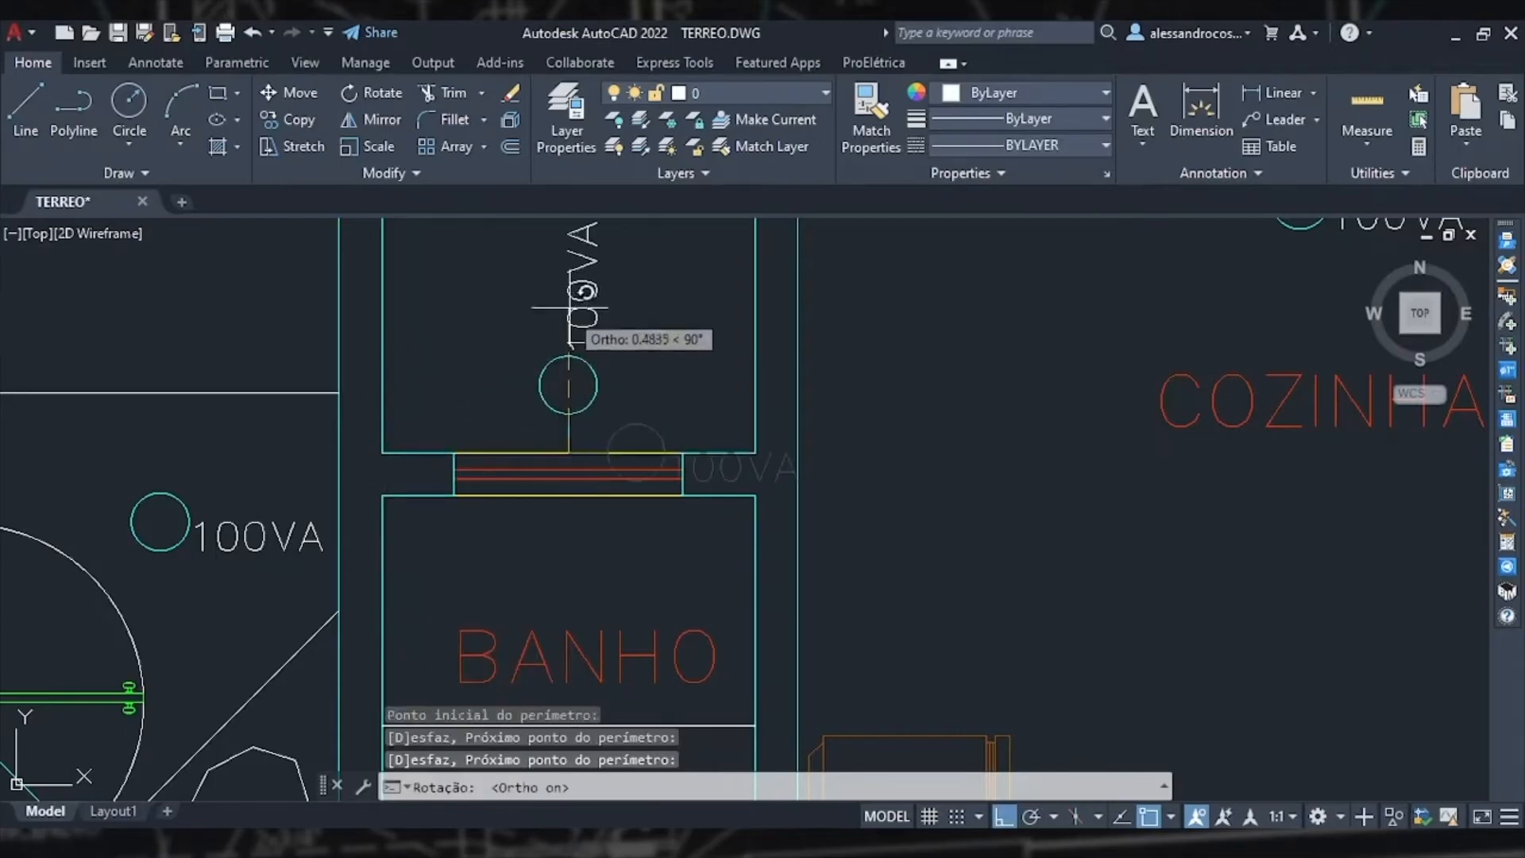
{"action": "left_click", "coordinate": [582, 274]}
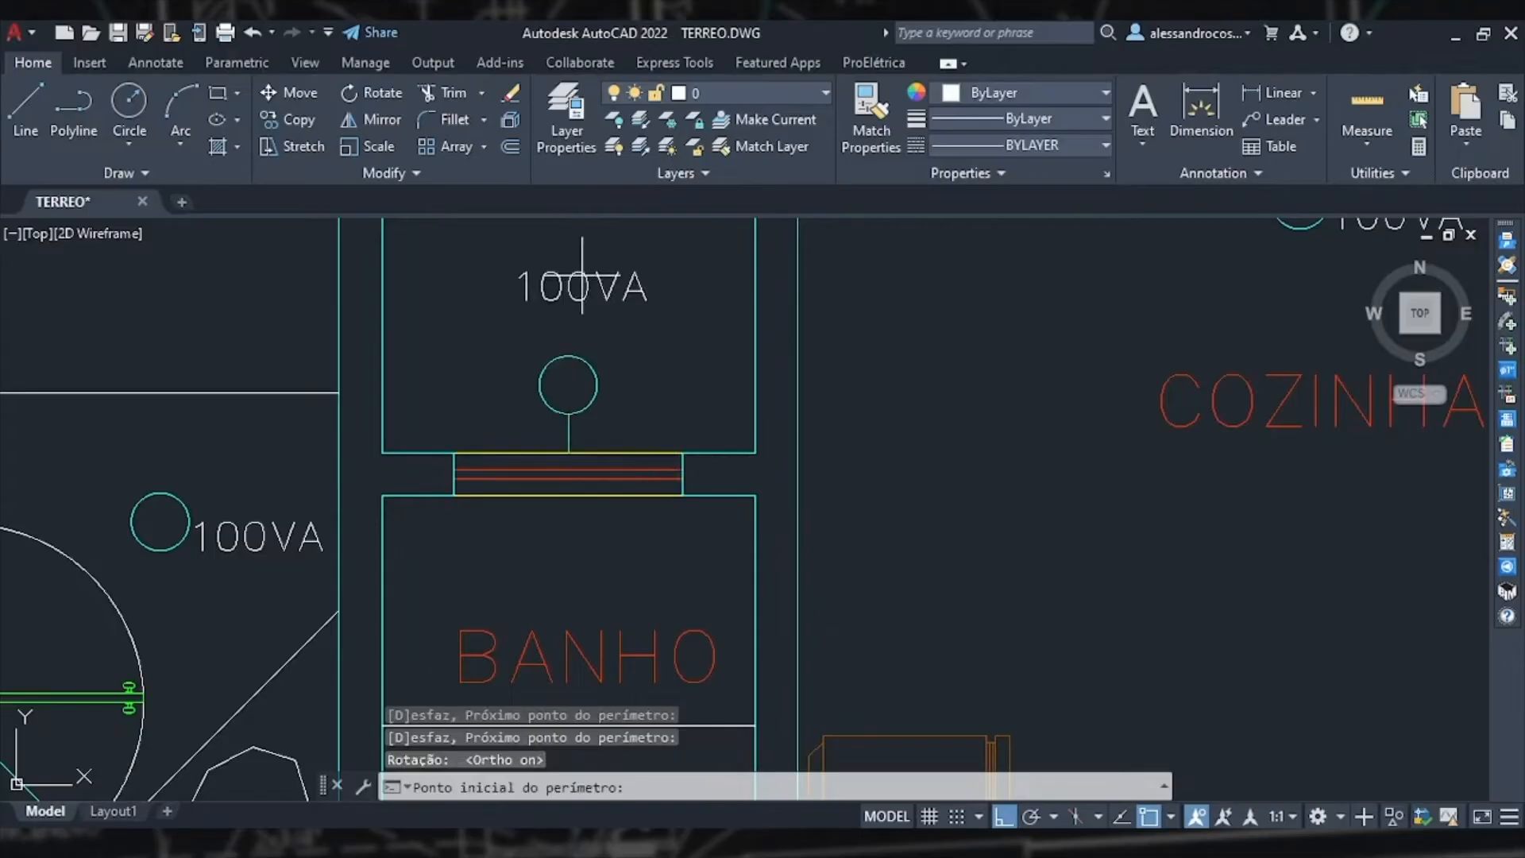
{"action": "scroll", "coordinate": [582, 275], "scroll_direction": "down", "scroll_amount": 4}
{"action": "middle_click_drag", "start_coordinate": [594, 305], "coordinate": [680, 488]}
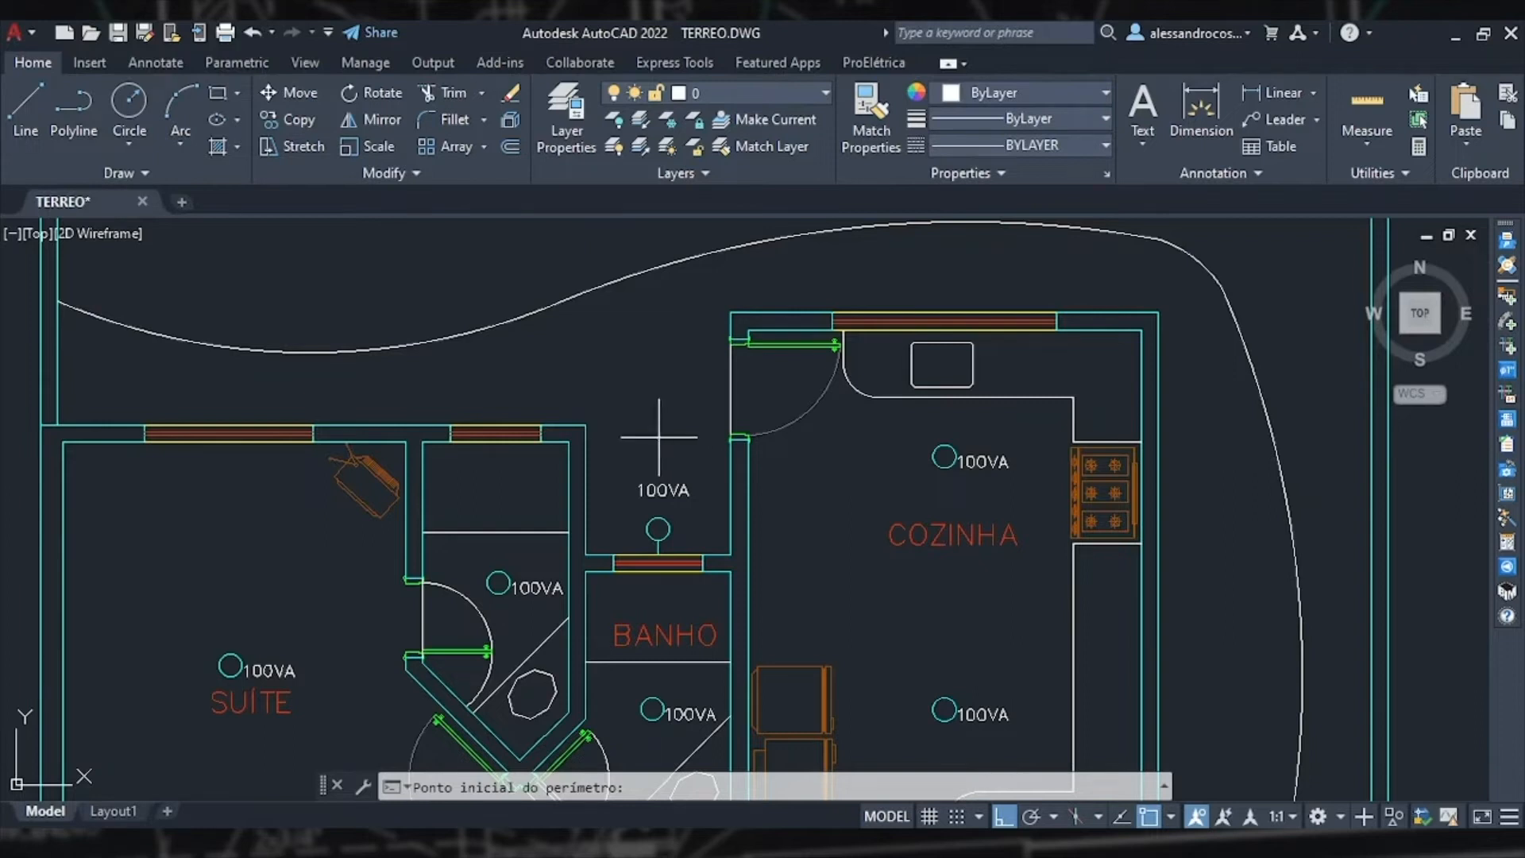
{"action": "key", "text": "Escape"}
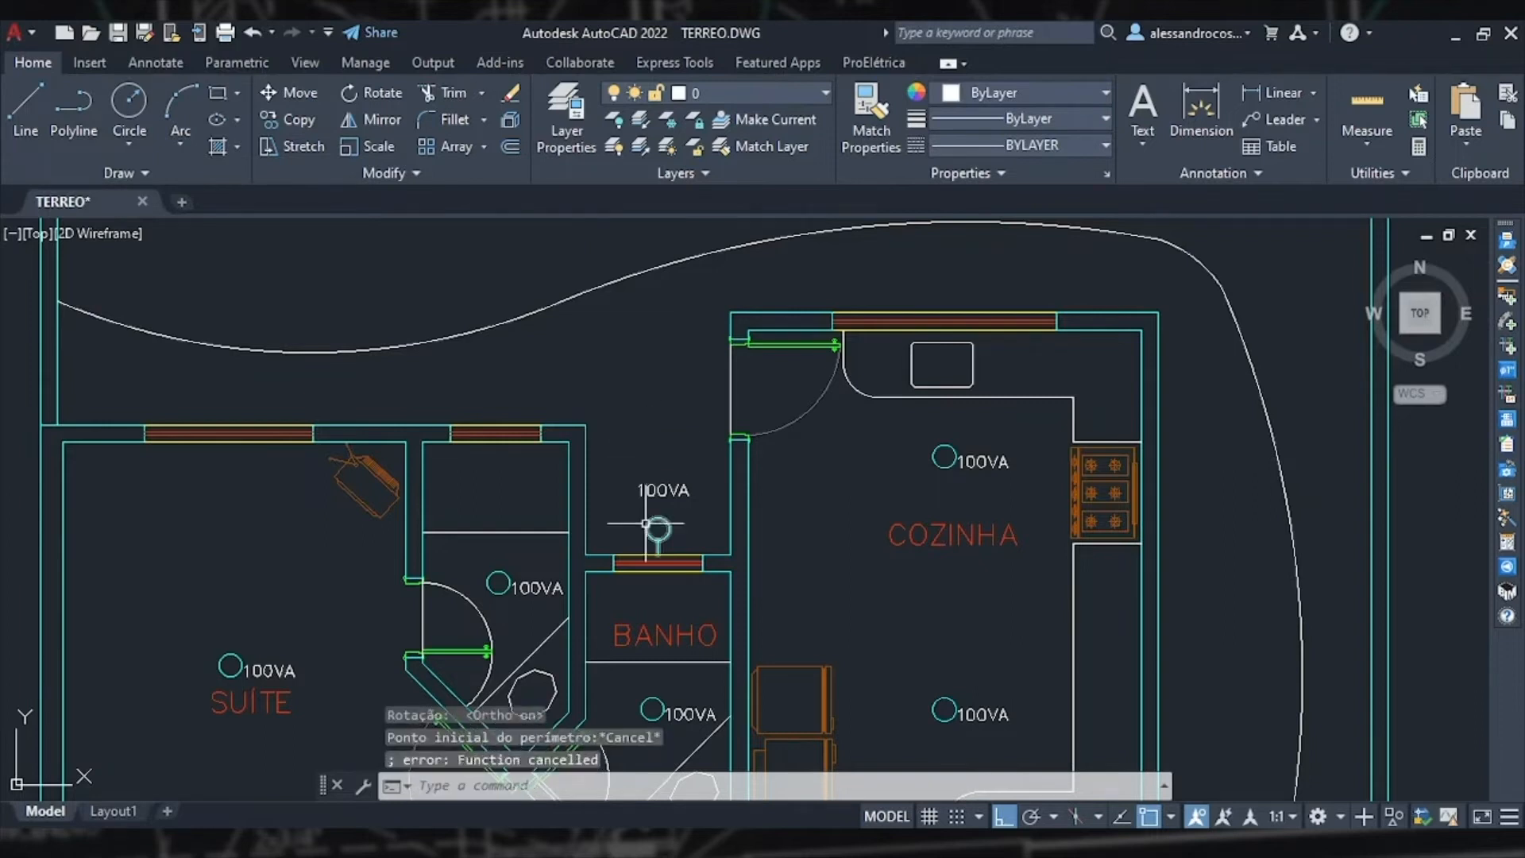
Step: Set the bathroom wall sconce's mounting height to 2.6 m from the floor
{"action": "scroll", "coordinate": [658, 540], "scroll_direction": "up", "scroll_amount": 4}
{"action": "double_click", "coordinate": [689, 533]}
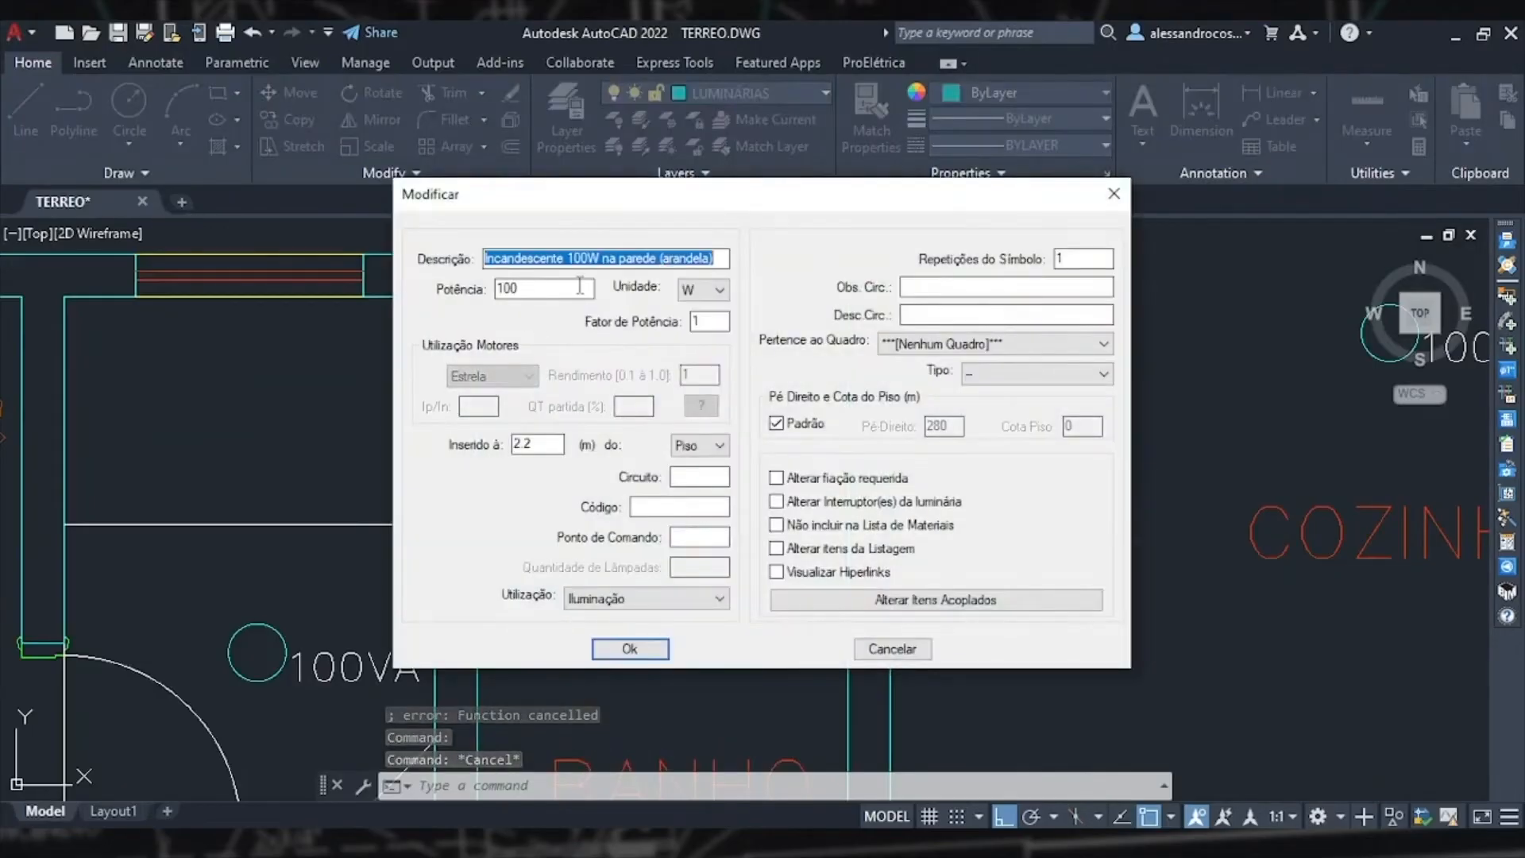
{"action": "left_click", "coordinate": [526, 445]}
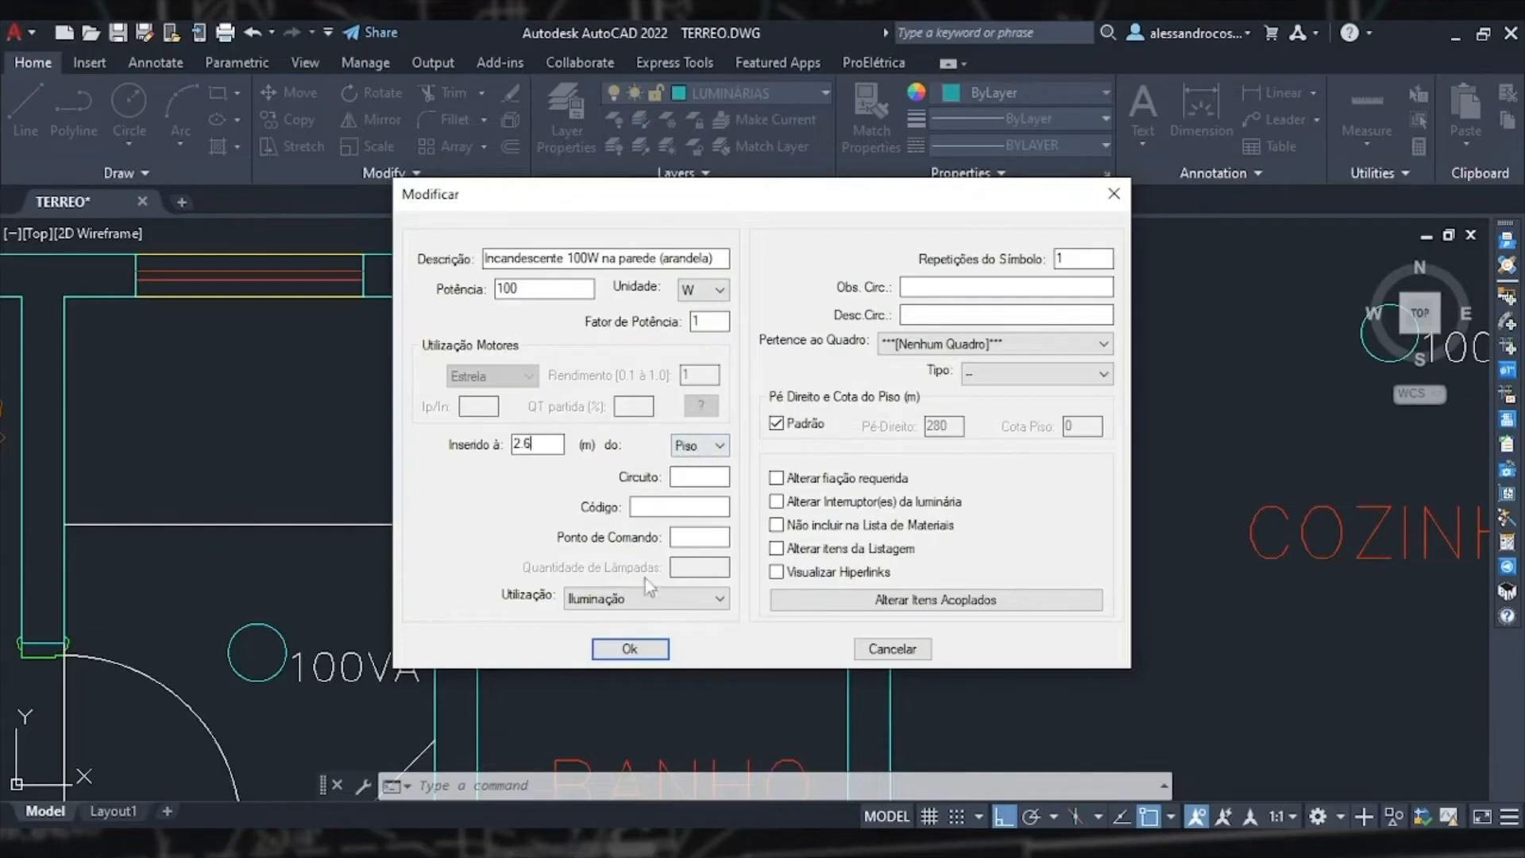
{"action": "left_click", "coordinate": [640, 659]}
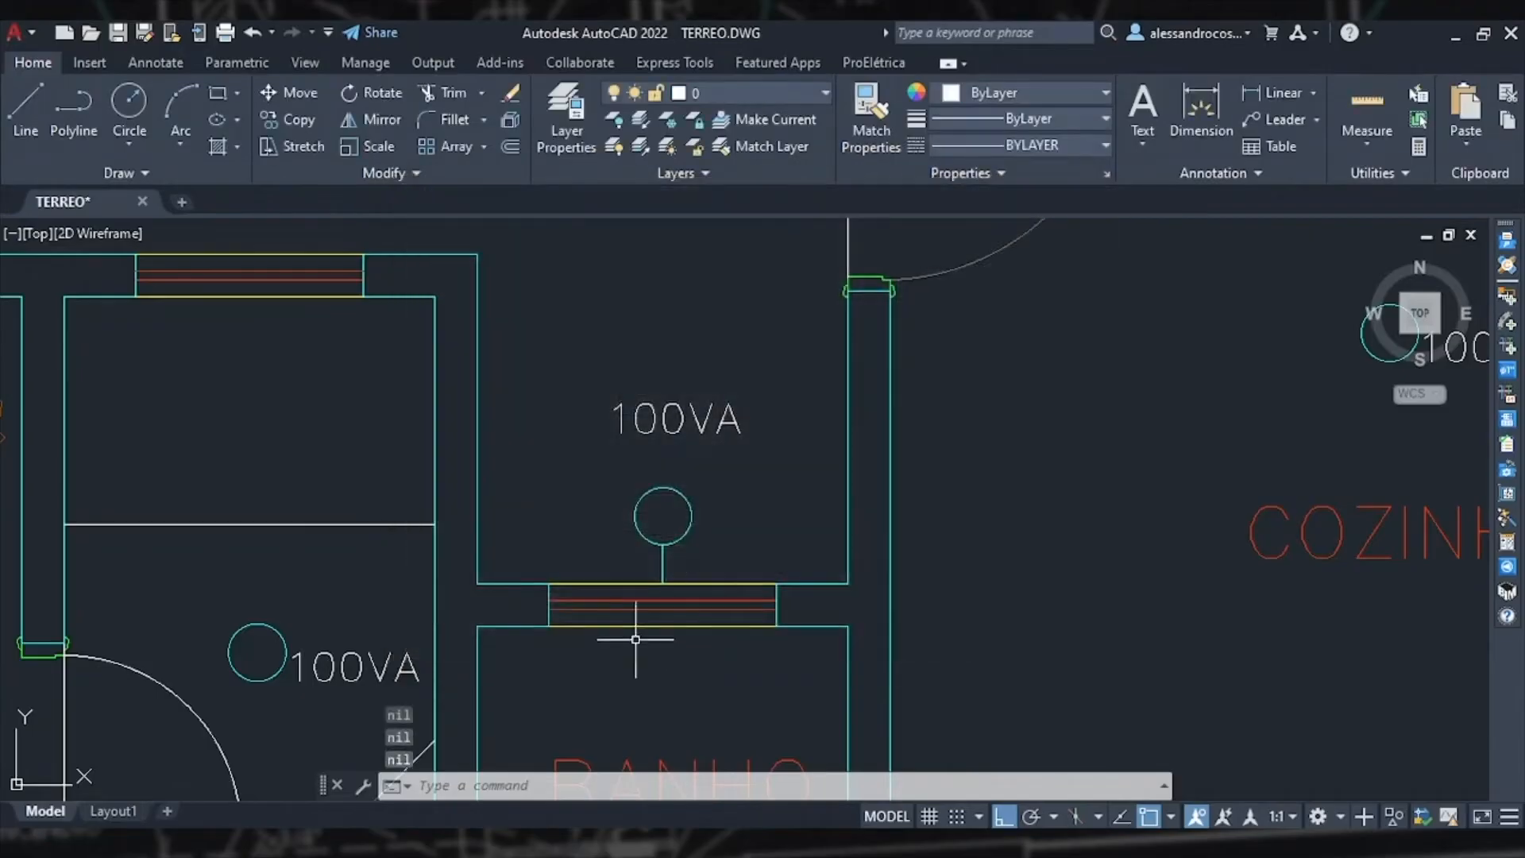
Step: Insert a wall sconce centred along the kitchen's exterior top wall, rotated to face upward
{"action": "mouse_move", "coordinate": [646, 628]}
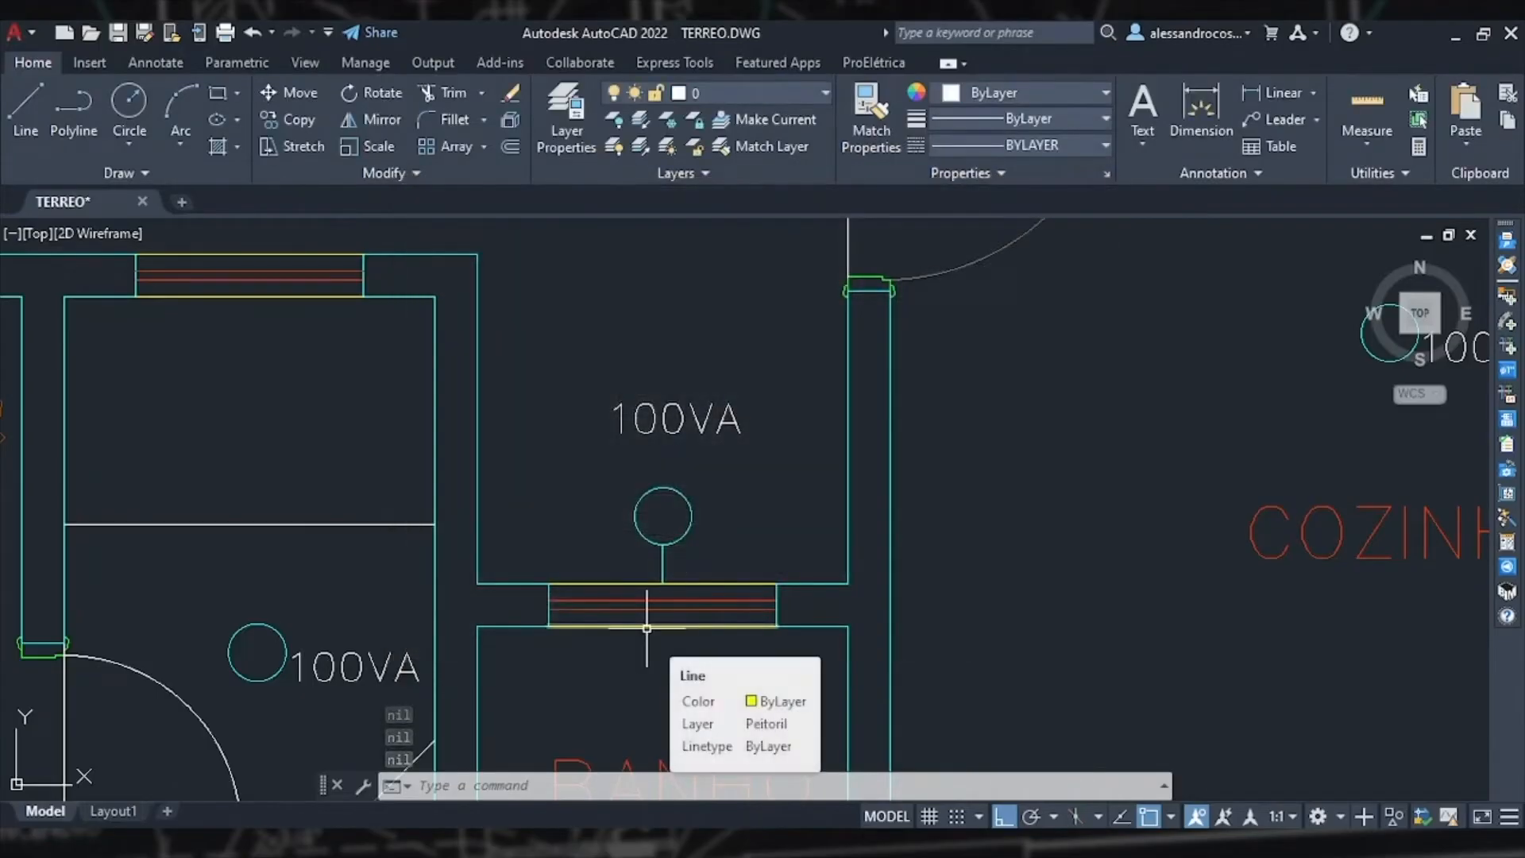
{"action": "scroll", "coordinate": [646, 628], "scroll_direction": "down", "scroll_amount": 5}
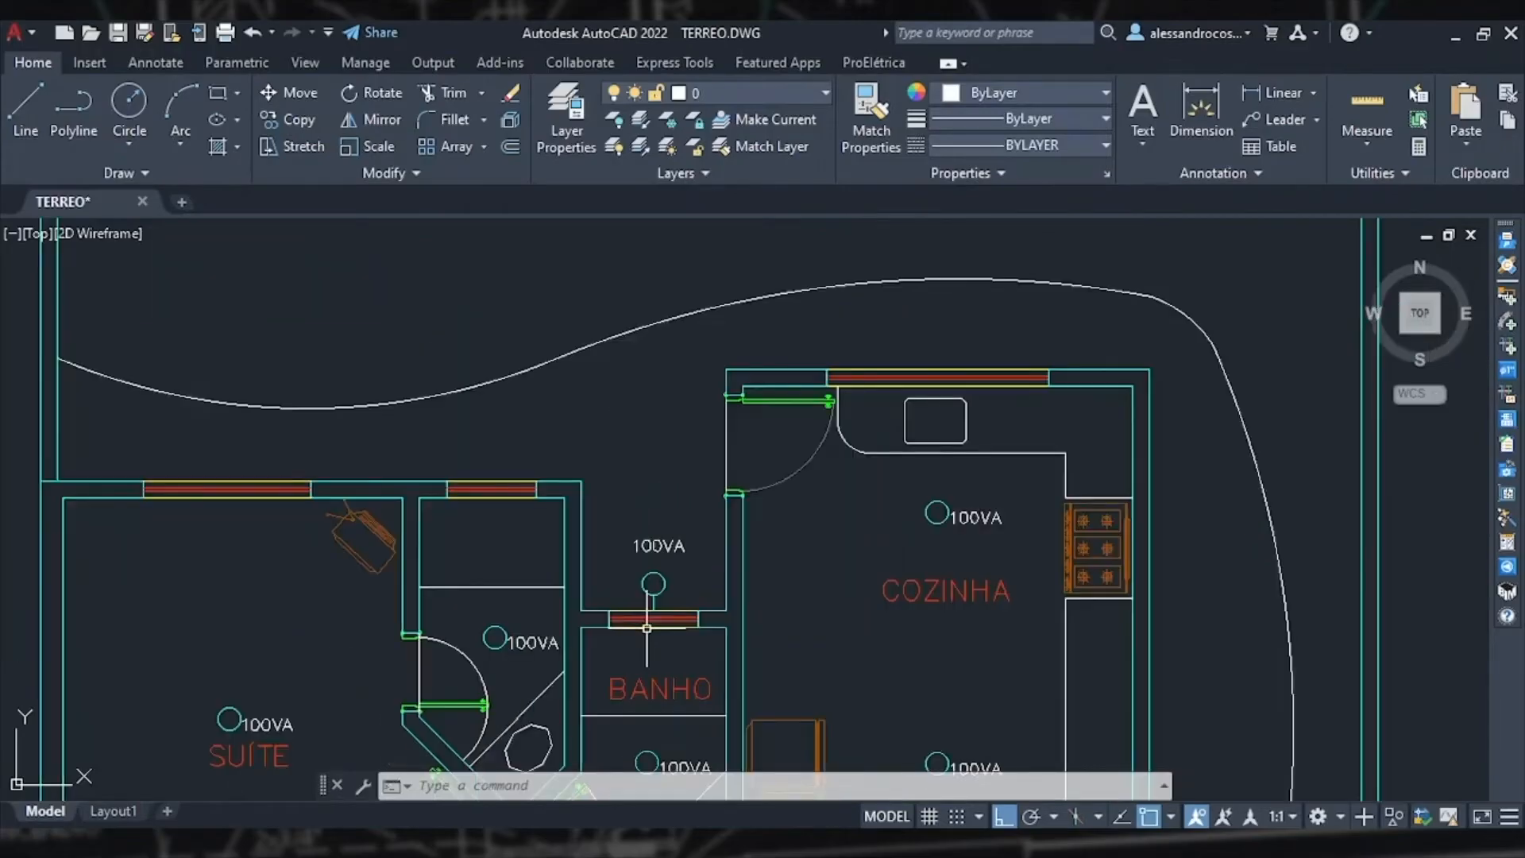
{"action": "middle_click_drag", "start_coordinate": [639, 518], "coordinate": [821, 429]}
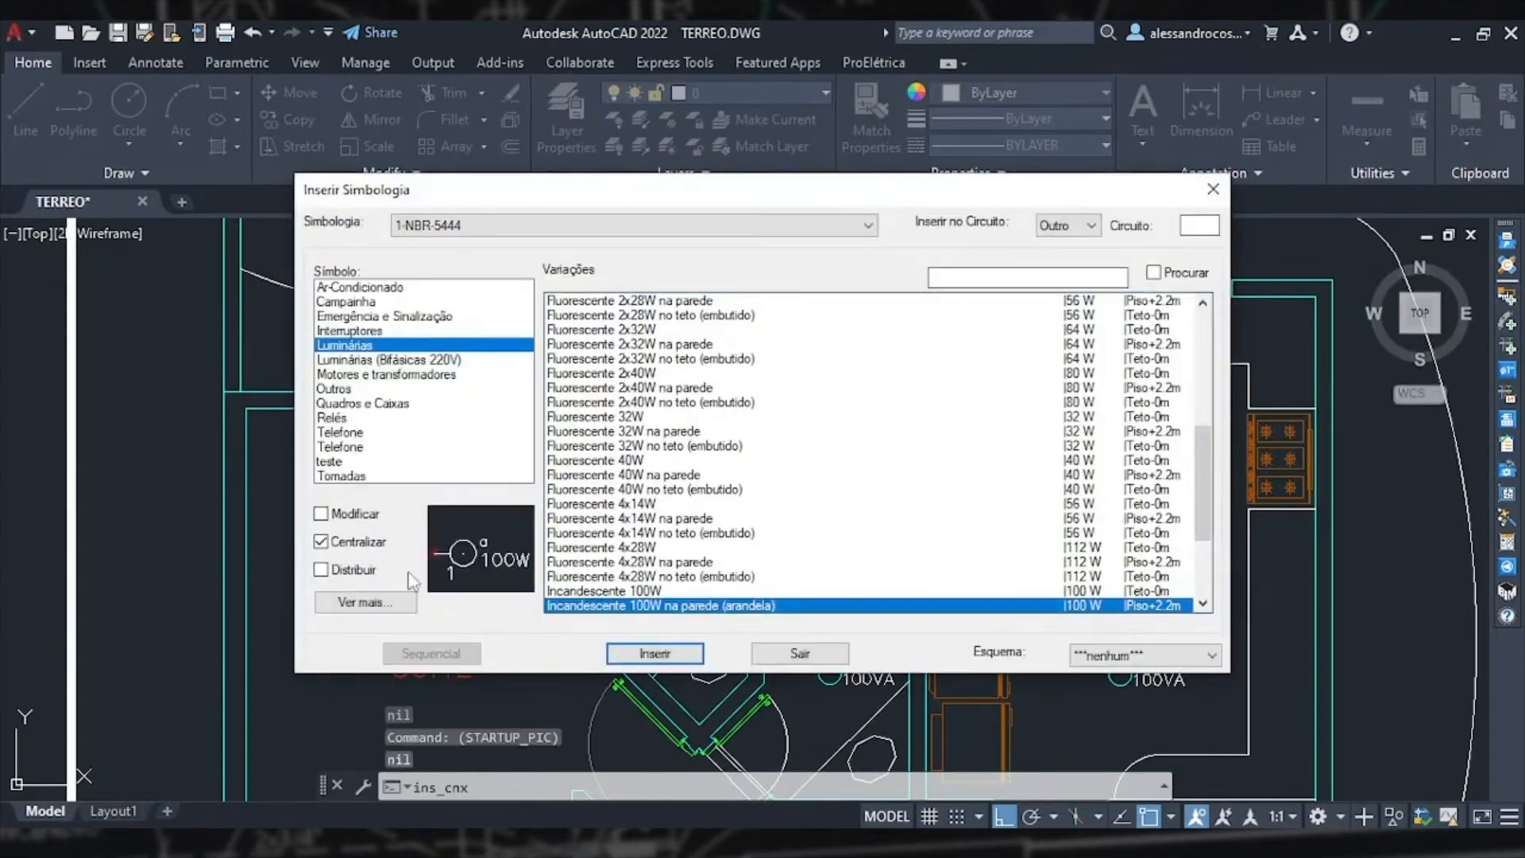
{"action": "left_click", "coordinate": [621, 656]}
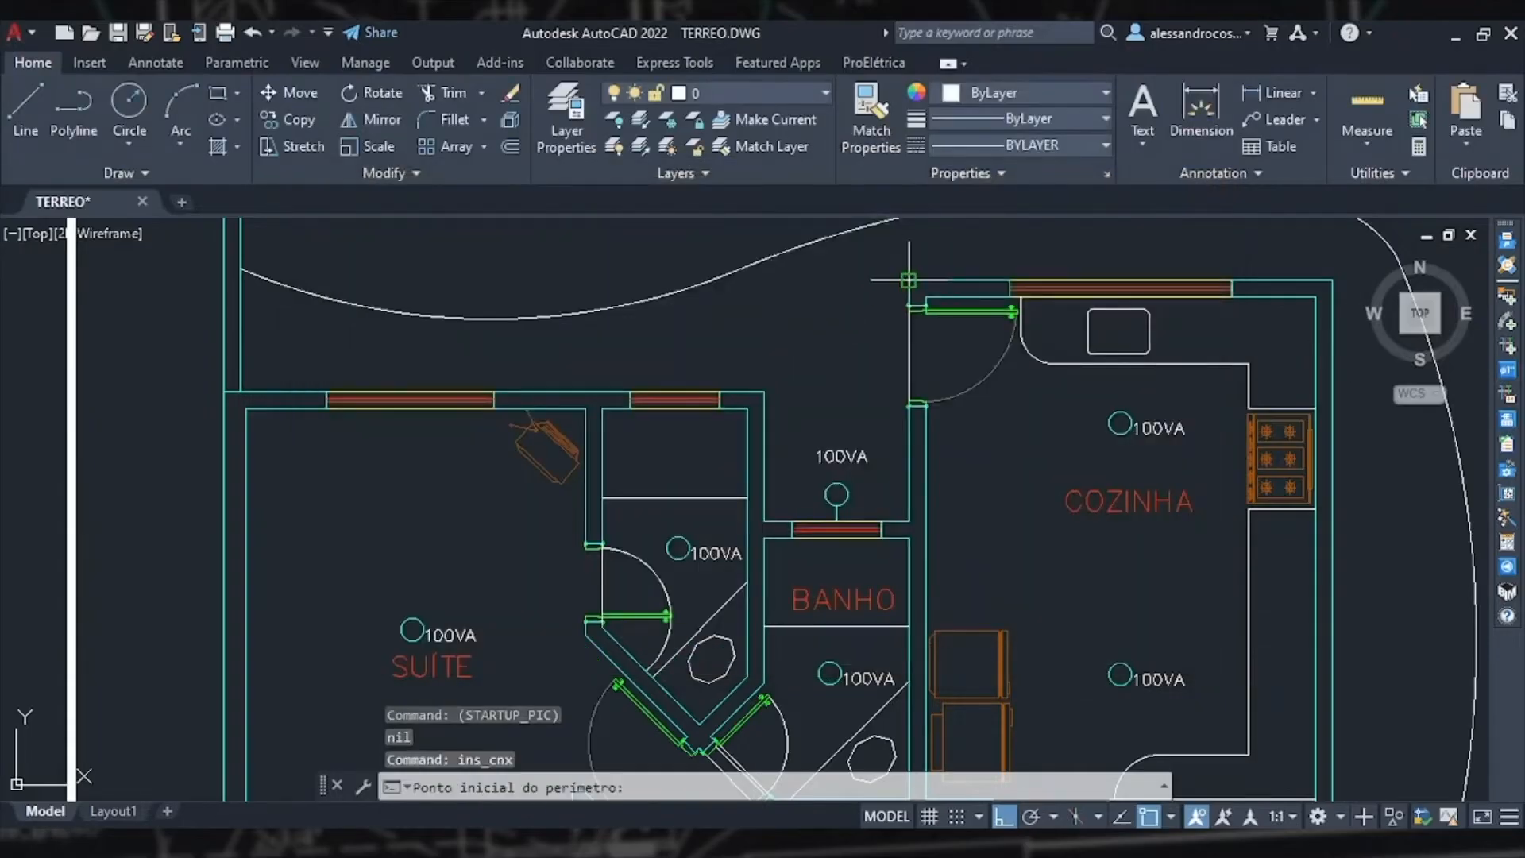
{"action": "left_click", "coordinate": [933, 262]}
{"action": "left_click", "coordinate": [1331, 279]}
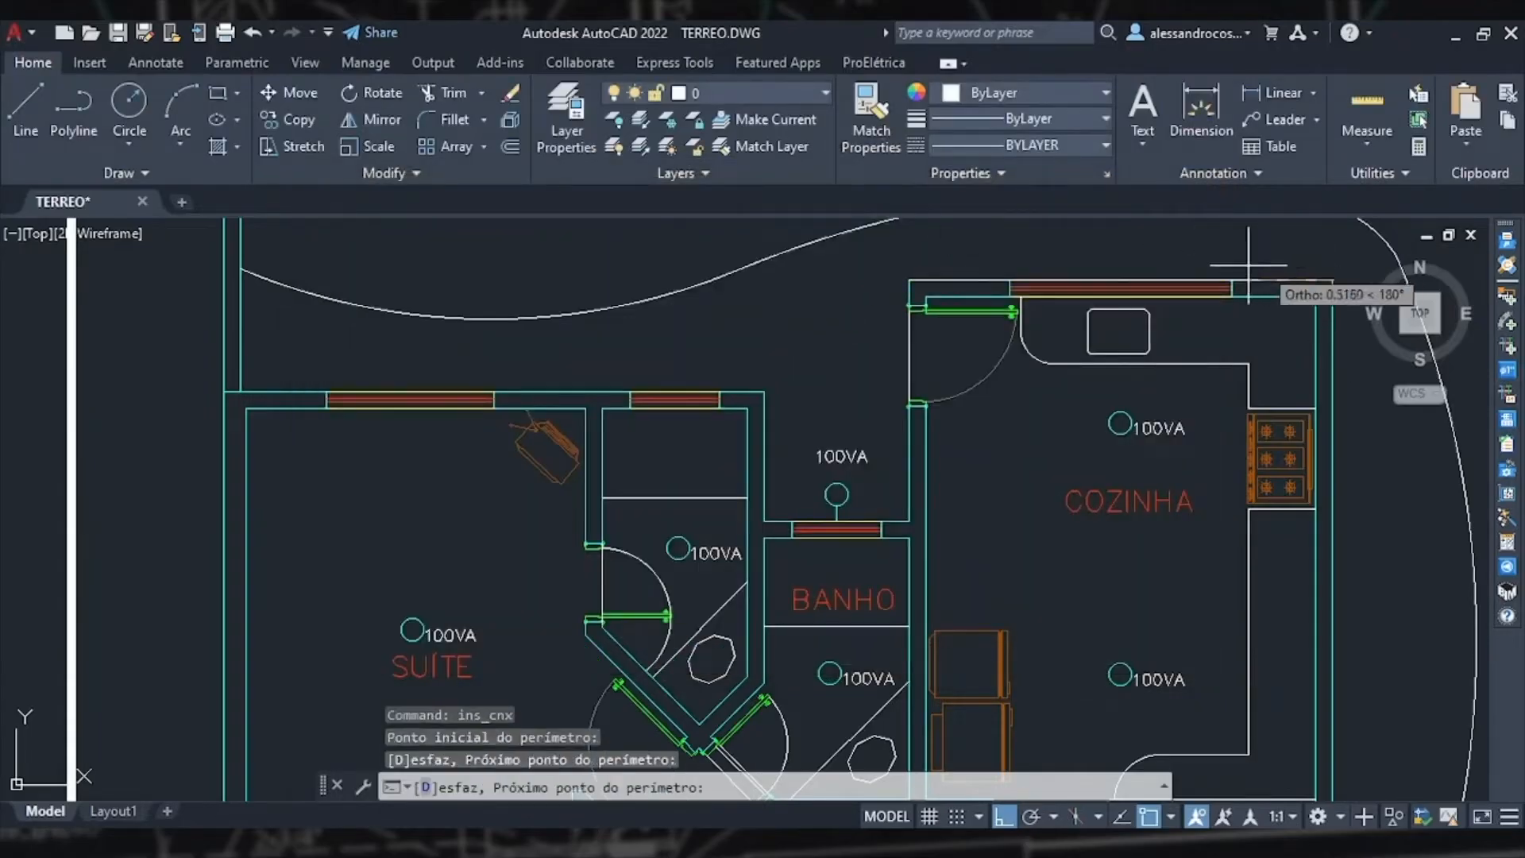
{"action": "key", "text": "Return"}
{"action": "middle_click_drag", "start_coordinate": [1145, 252], "coordinate": [1076, 456]}
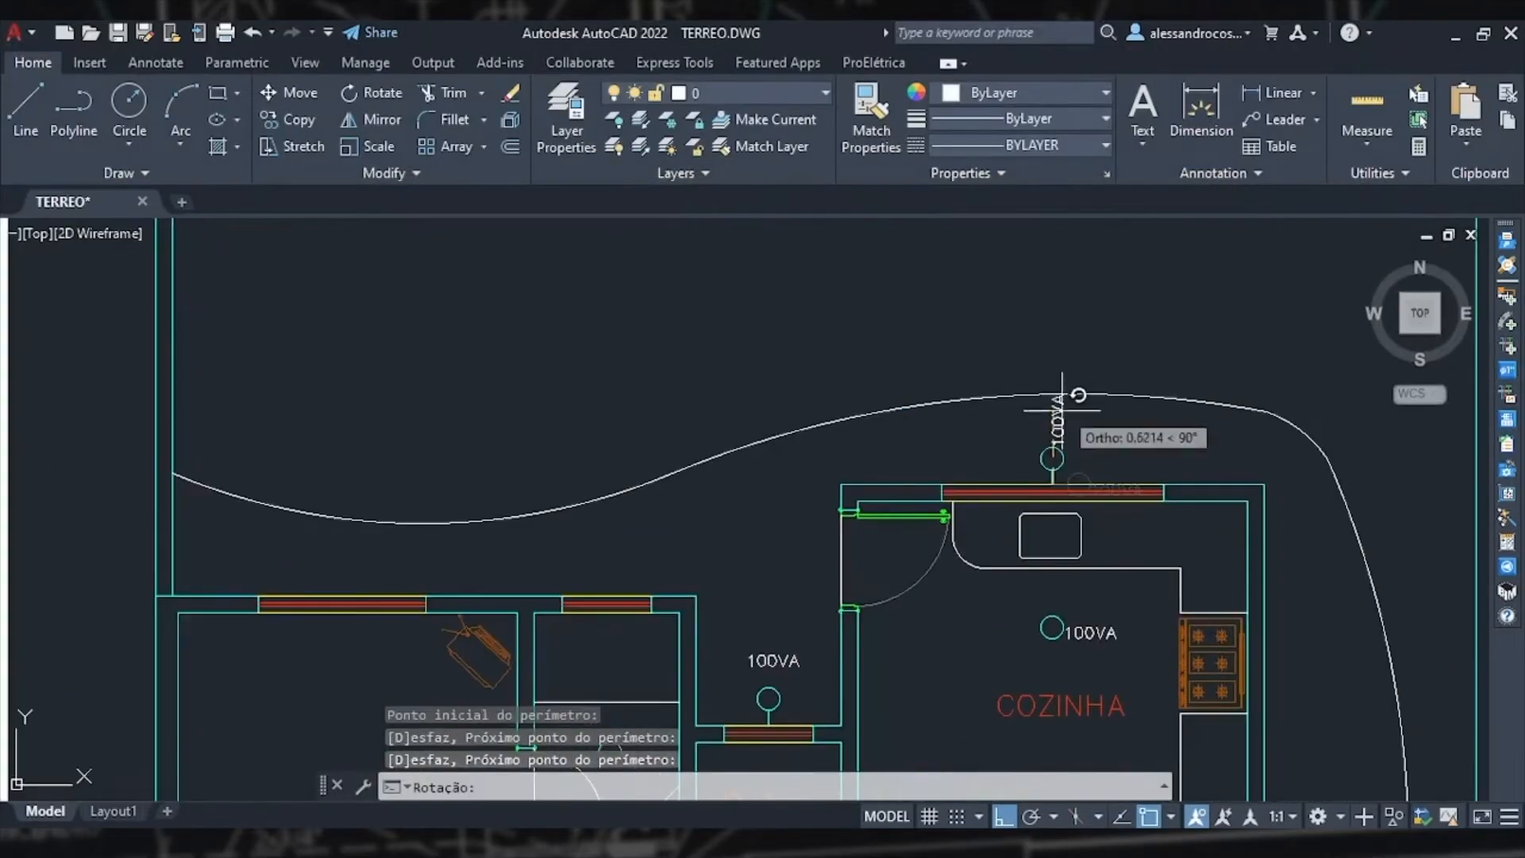
{"action": "left_click", "coordinate": [1057, 343]}
Step: Insert a centred wall sconce over the suite's top window on the exterior wall, facing upward
{"action": "scroll", "coordinate": [1057, 341], "scroll_direction": "down", "scroll_amount": 4}
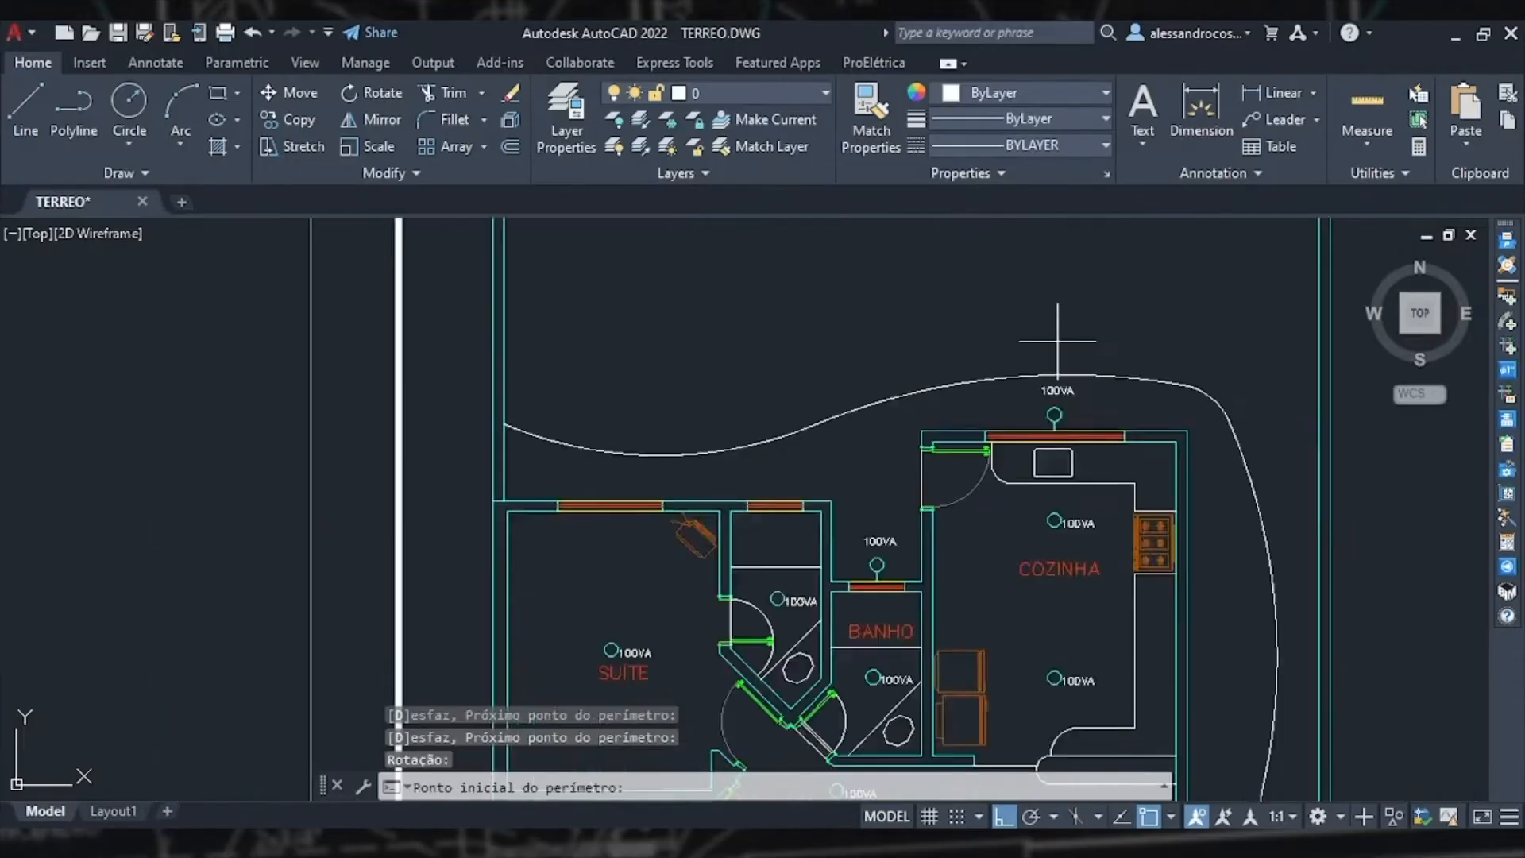
{"action": "middle_click_drag", "start_coordinate": [1065, 541], "coordinate": [954, 396]}
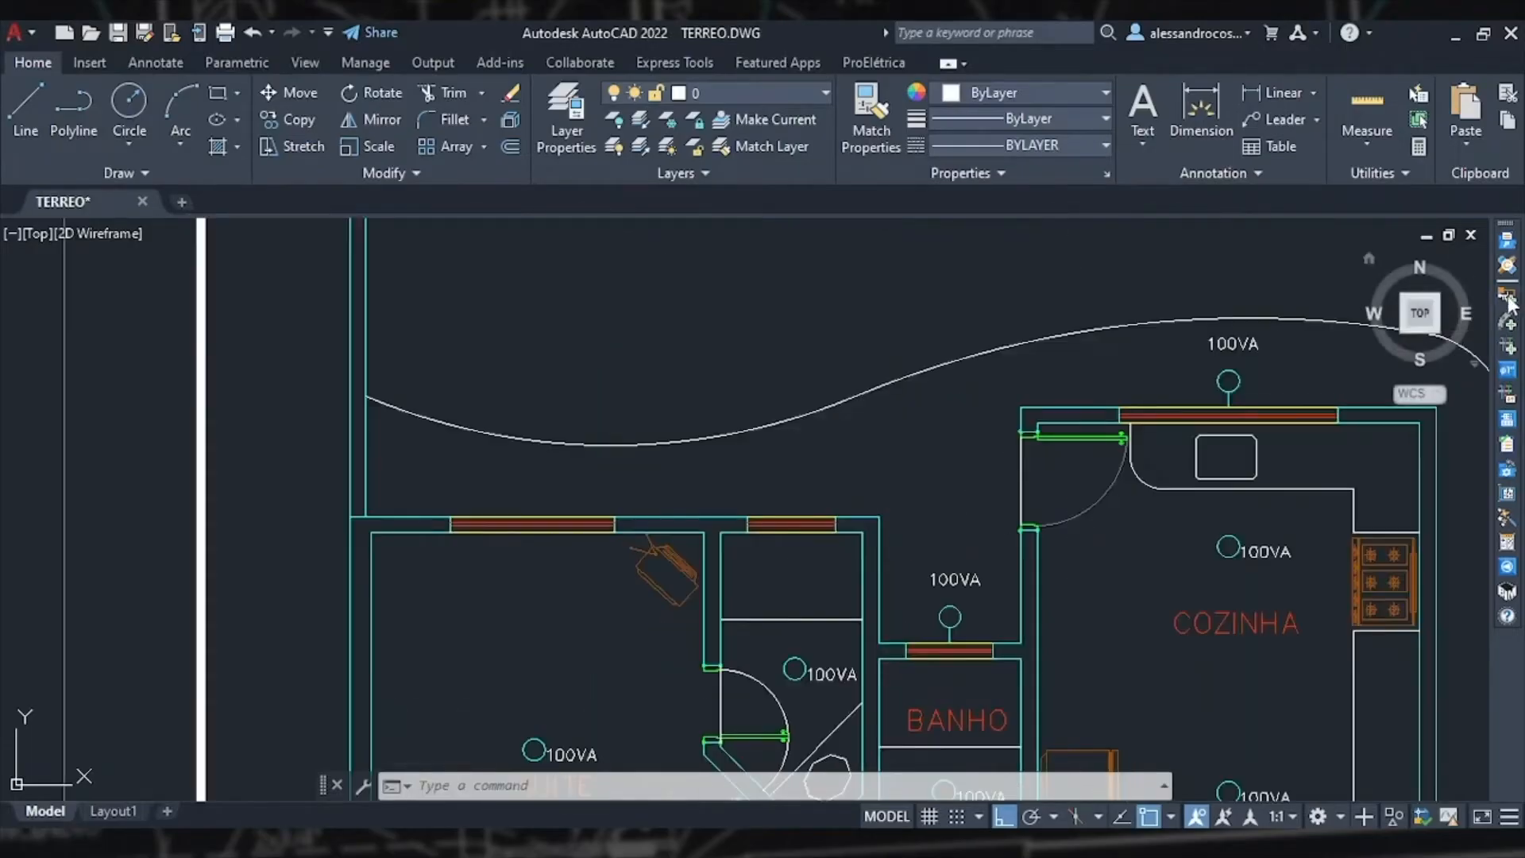
{"action": "left_click", "coordinate": [1508, 300]}
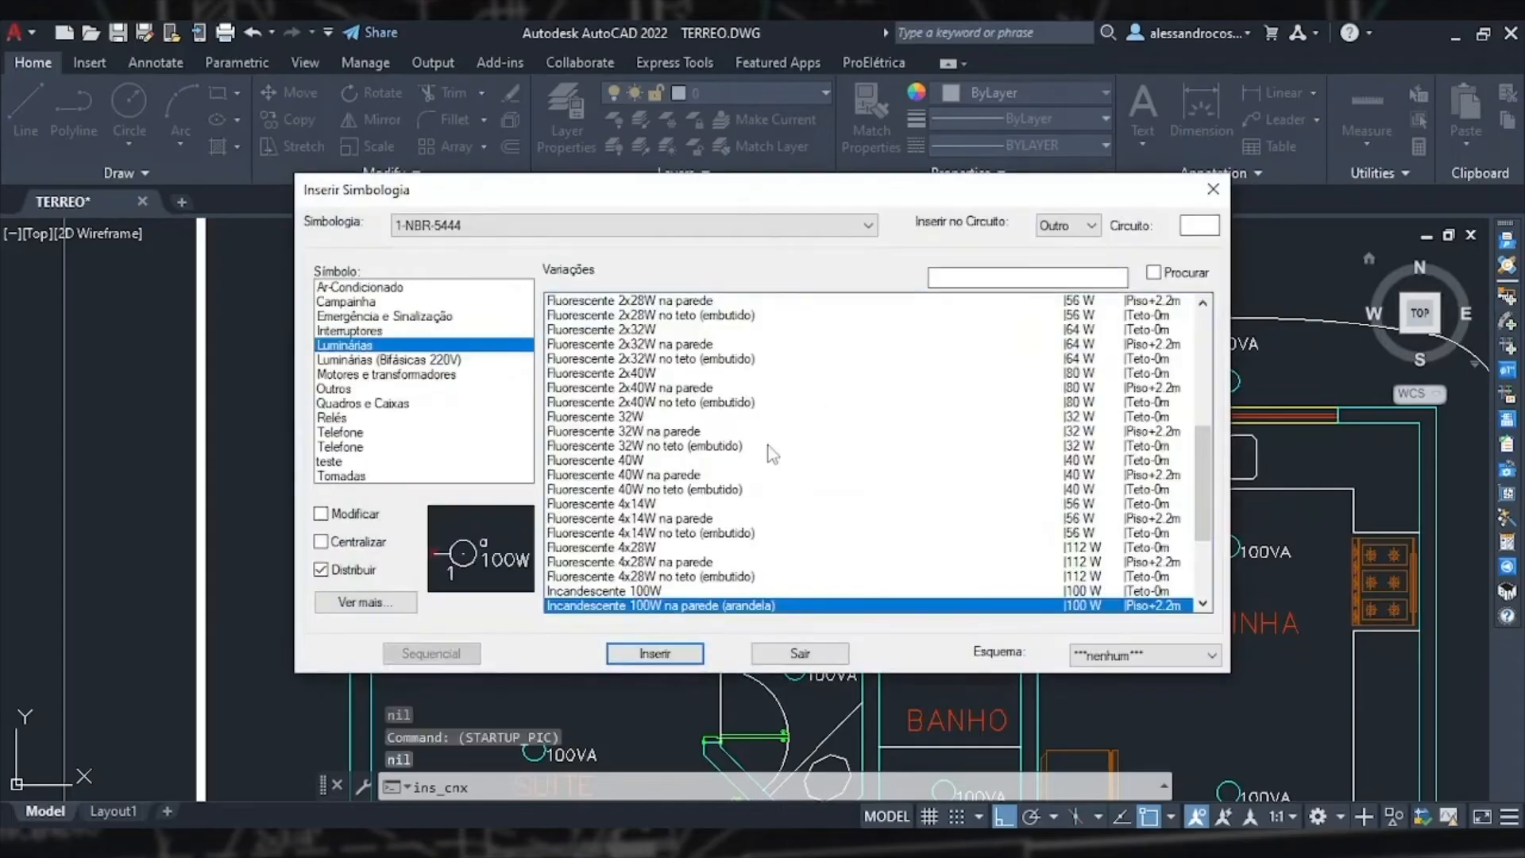
{"action": "left_click", "coordinate": [385, 546]}
{"action": "left_click", "coordinate": [614, 650]}
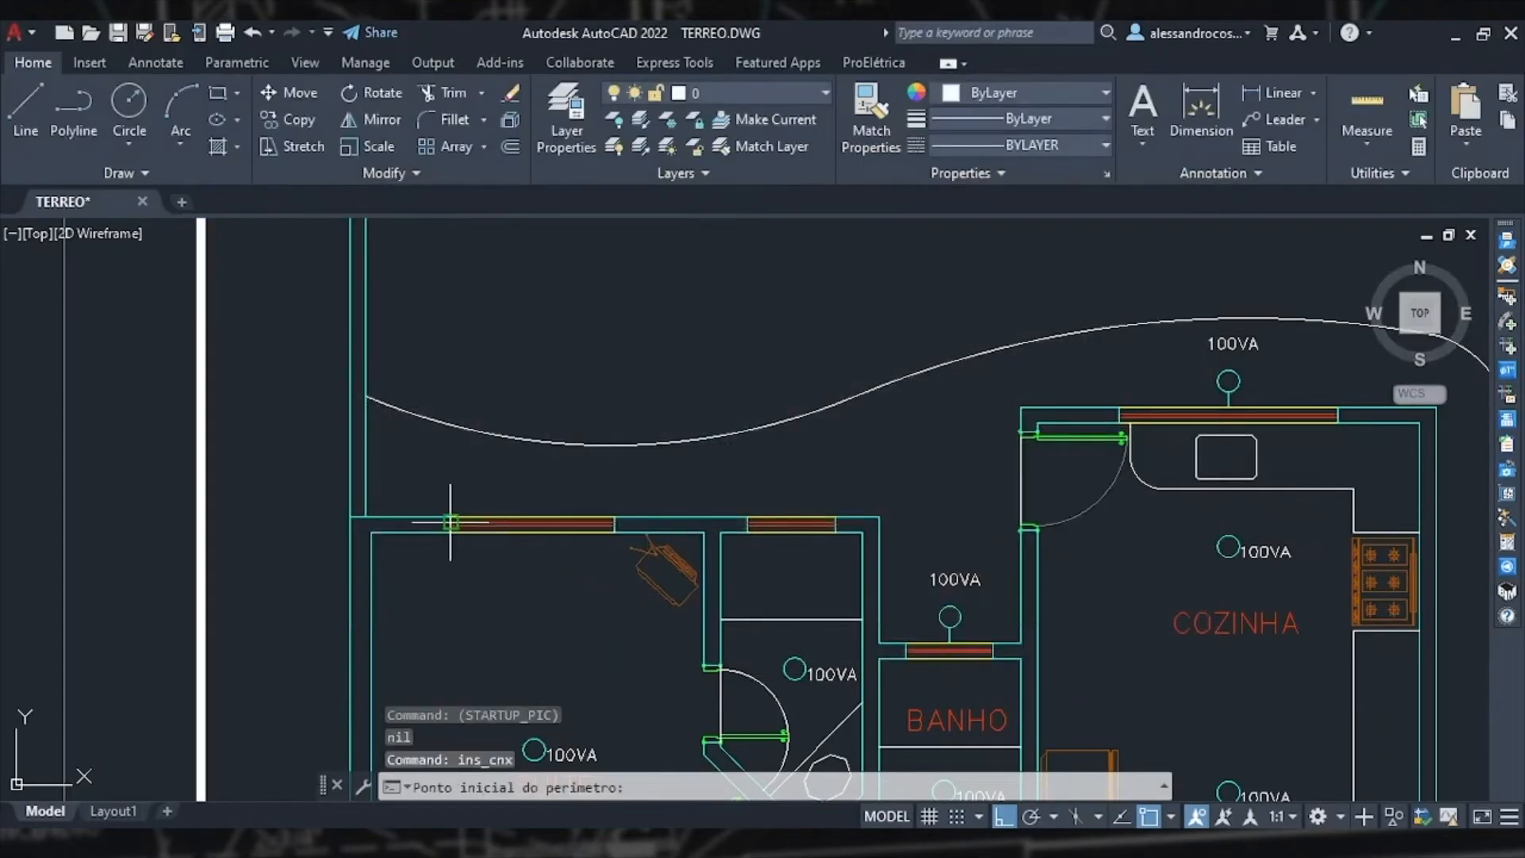
{"action": "left_click", "coordinate": [450, 517]}
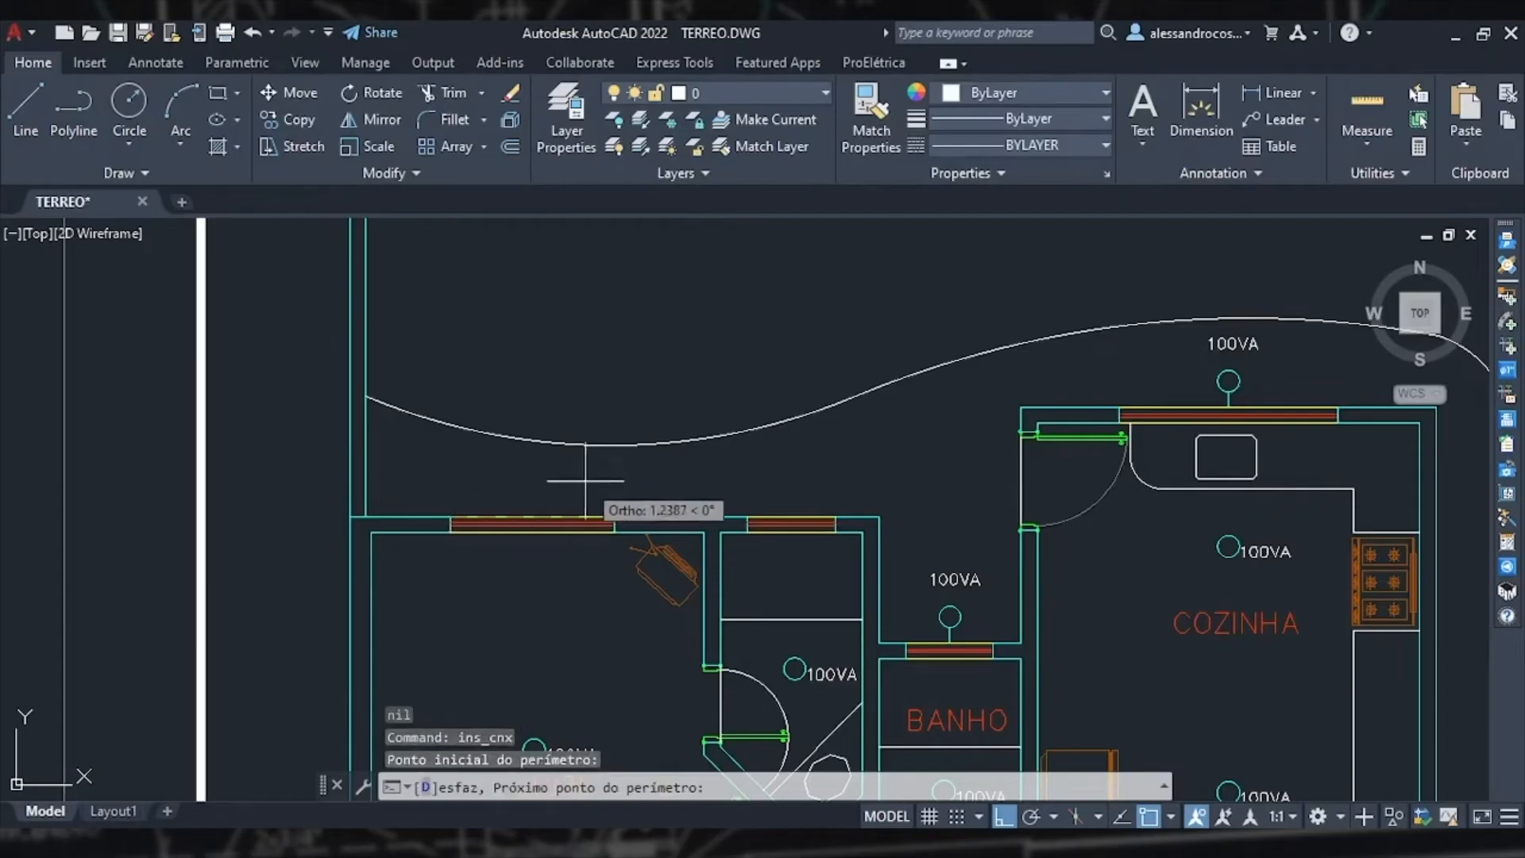
{"action": "left_click", "coordinate": [614, 518]}
{"action": "key", "text": "Return"}
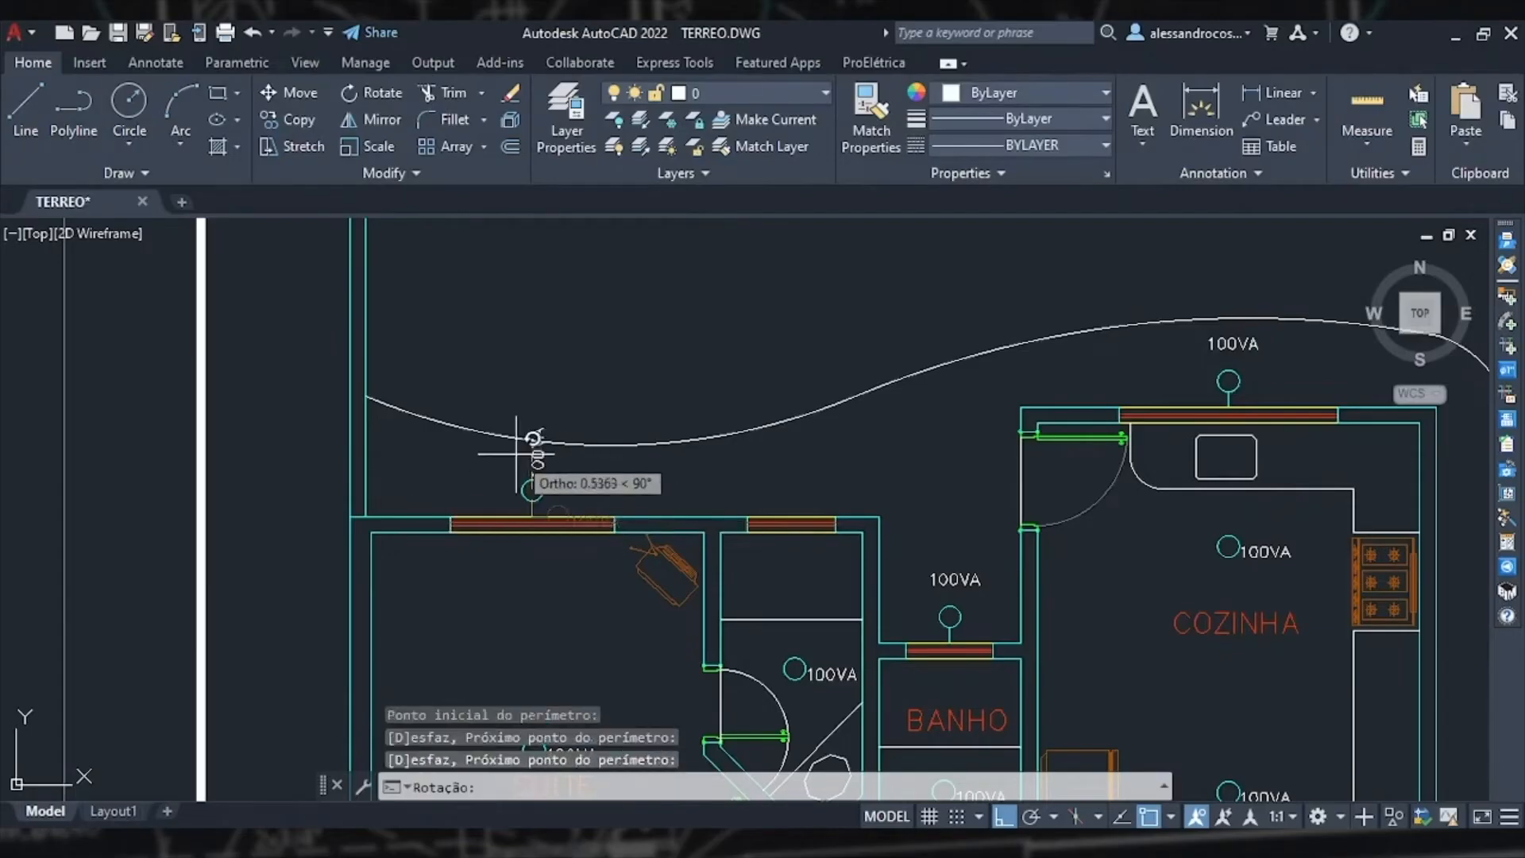
{"action": "left_click", "coordinate": [660, 488]}
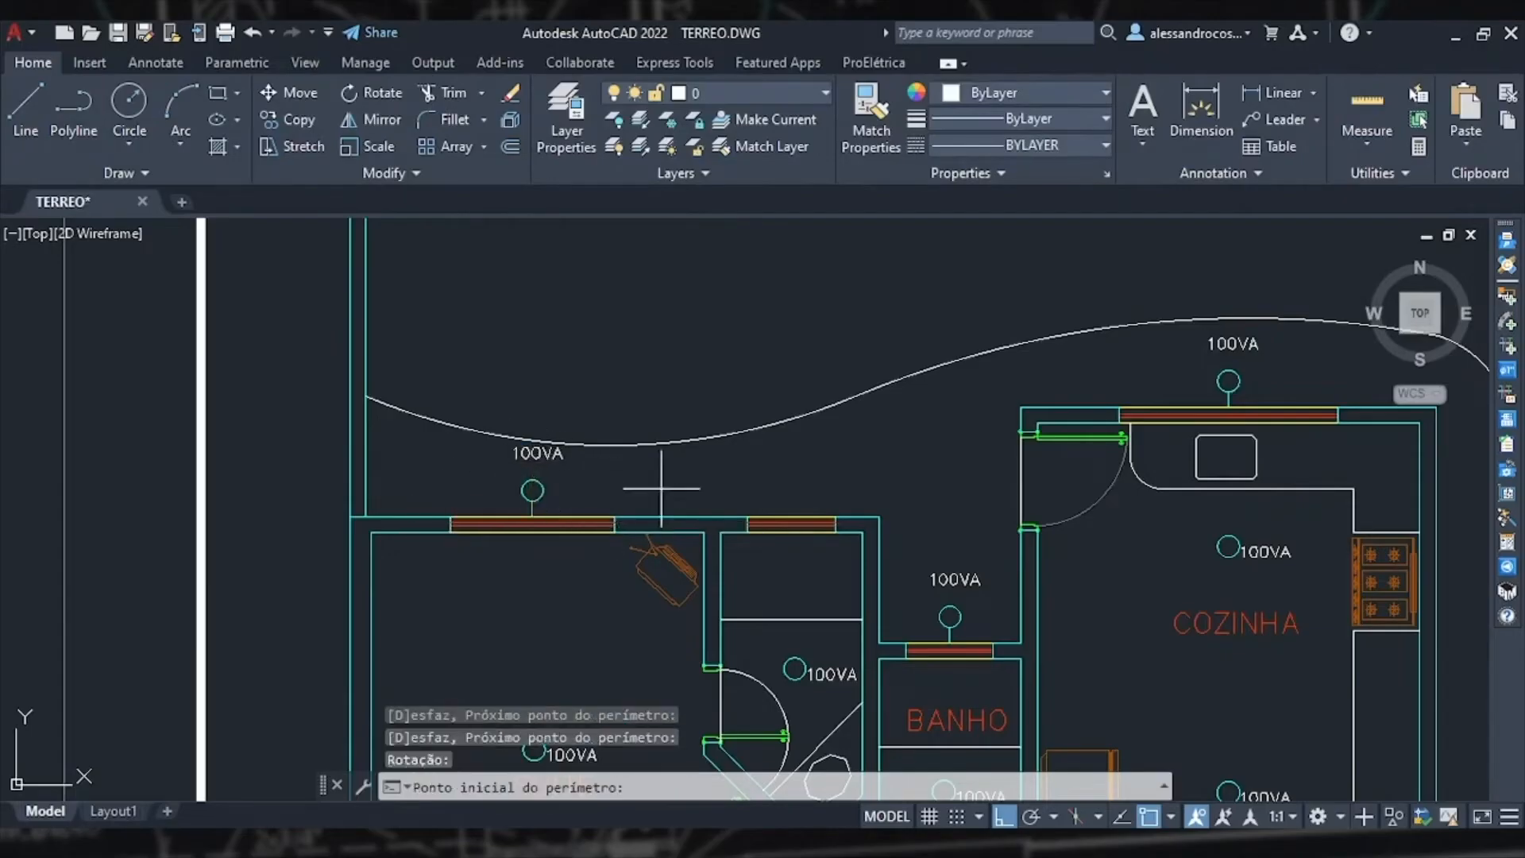
Step: Place another sconce centred over the neighbouring small top window, facing upward
{"action": "left_click", "coordinate": [747, 518]}
{"action": "left_click", "coordinate": [834, 516]}
{"action": "key", "text": "Return"}
{"action": "left_click", "coordinate": [793, 432]}
{"action": "scroll", "coordinate": [782, 363], "scroll_direction": "down", "scroll_amount": 6}
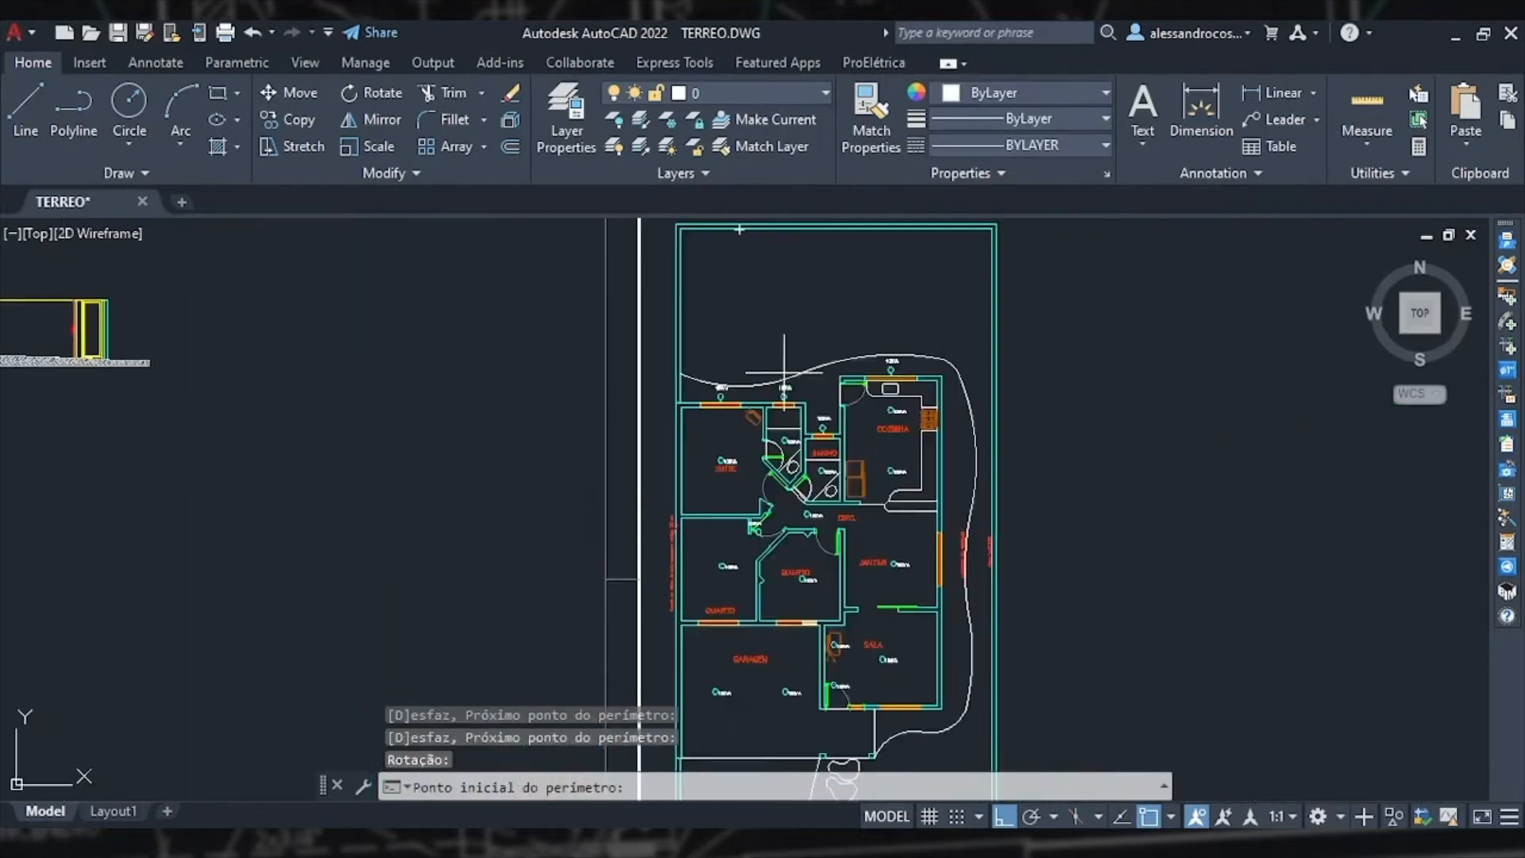
{"action": "middle_click_drag", "start_coordinate": [960, 623], "coordinate": [948, 608]}
{"action": "scroll", "coordinate": [957, 619], "scroll_direction": "up", "scroll_amount": 2}
{"action": "left_click", "coordinate": [1506, 297]}
{"action": "left_click", "coordinate": [358, 345]}
{"action": "scroll", "coordinate": [746, 429], "scroll_direction": "down", "scroll_amount": 7}
{"action": "left_click", "coordinate": [699, 605]}
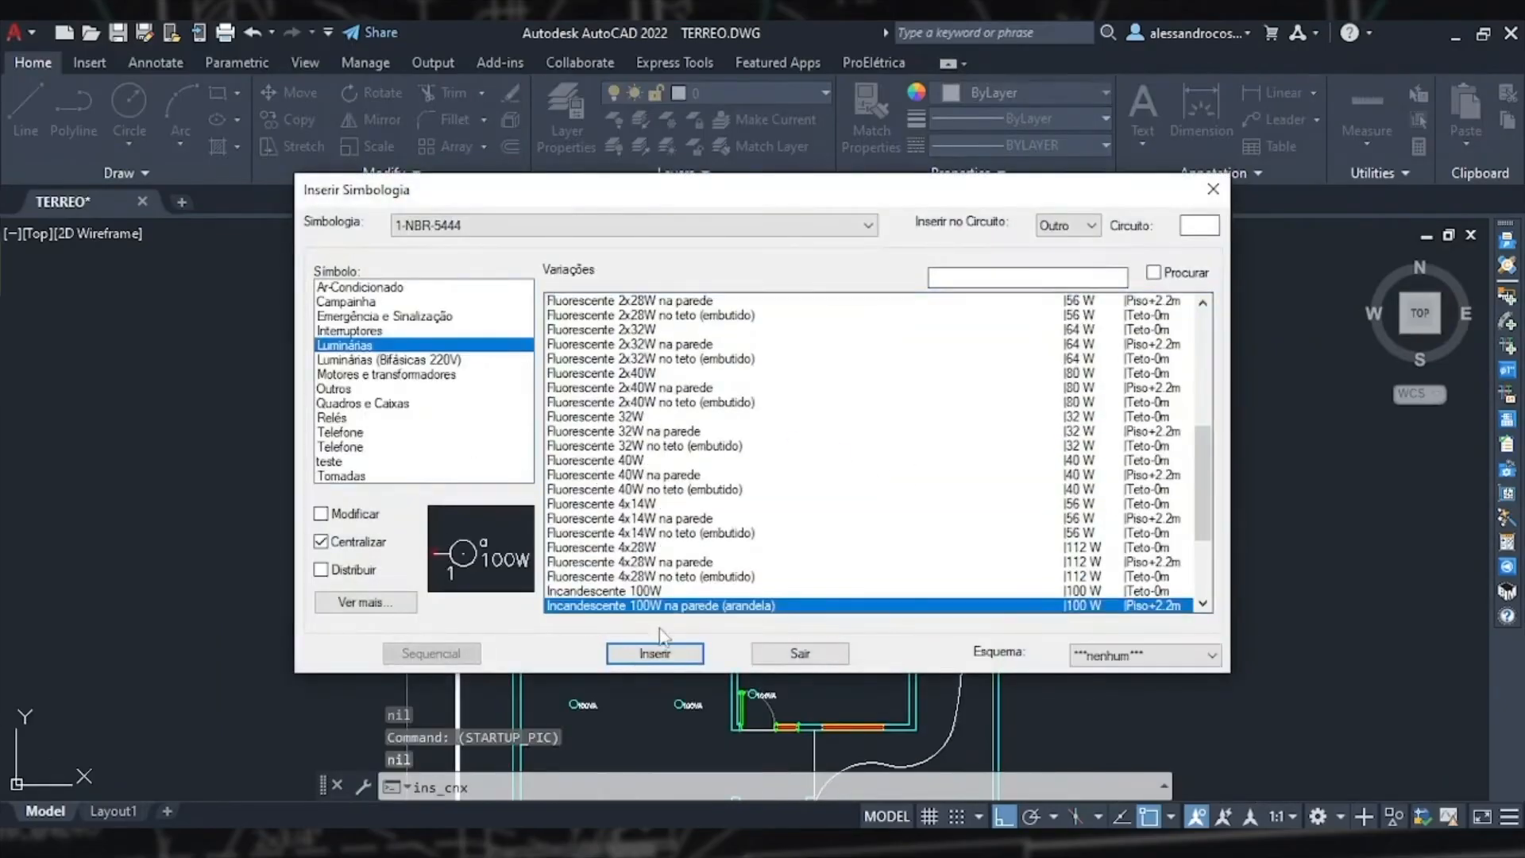
{"action": "left_click", "coordinate": [656, 652]}
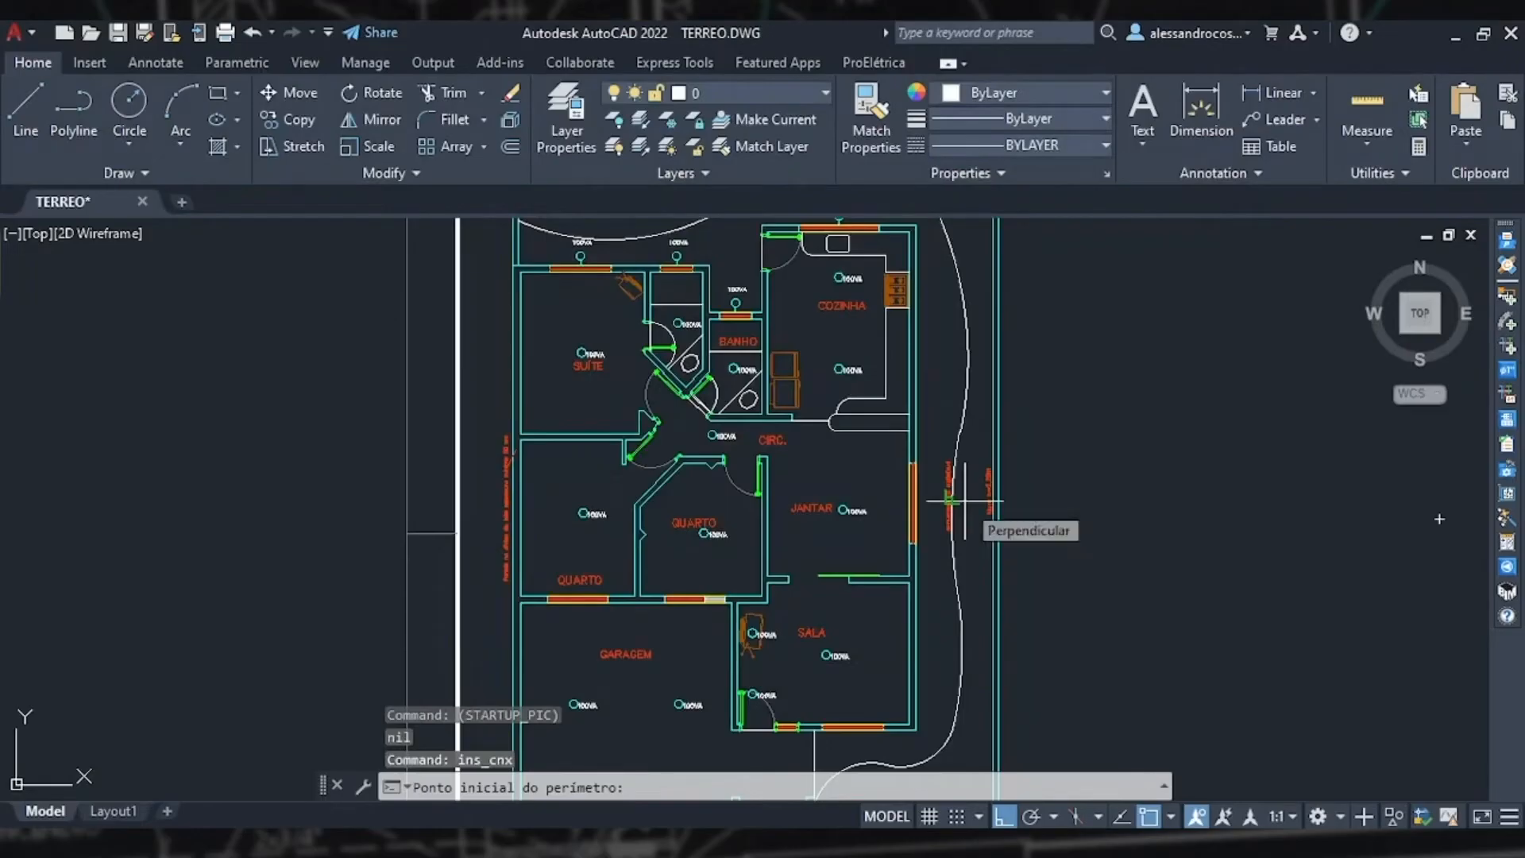
{"action": "scroll", "coordinate": [913, 502], "scroll_direction": "up", "scroll_amount": 3}
{"action": "scroll", "coordinate": [914, 492], "scroll_direction": "up", "scroll_amount": 2}
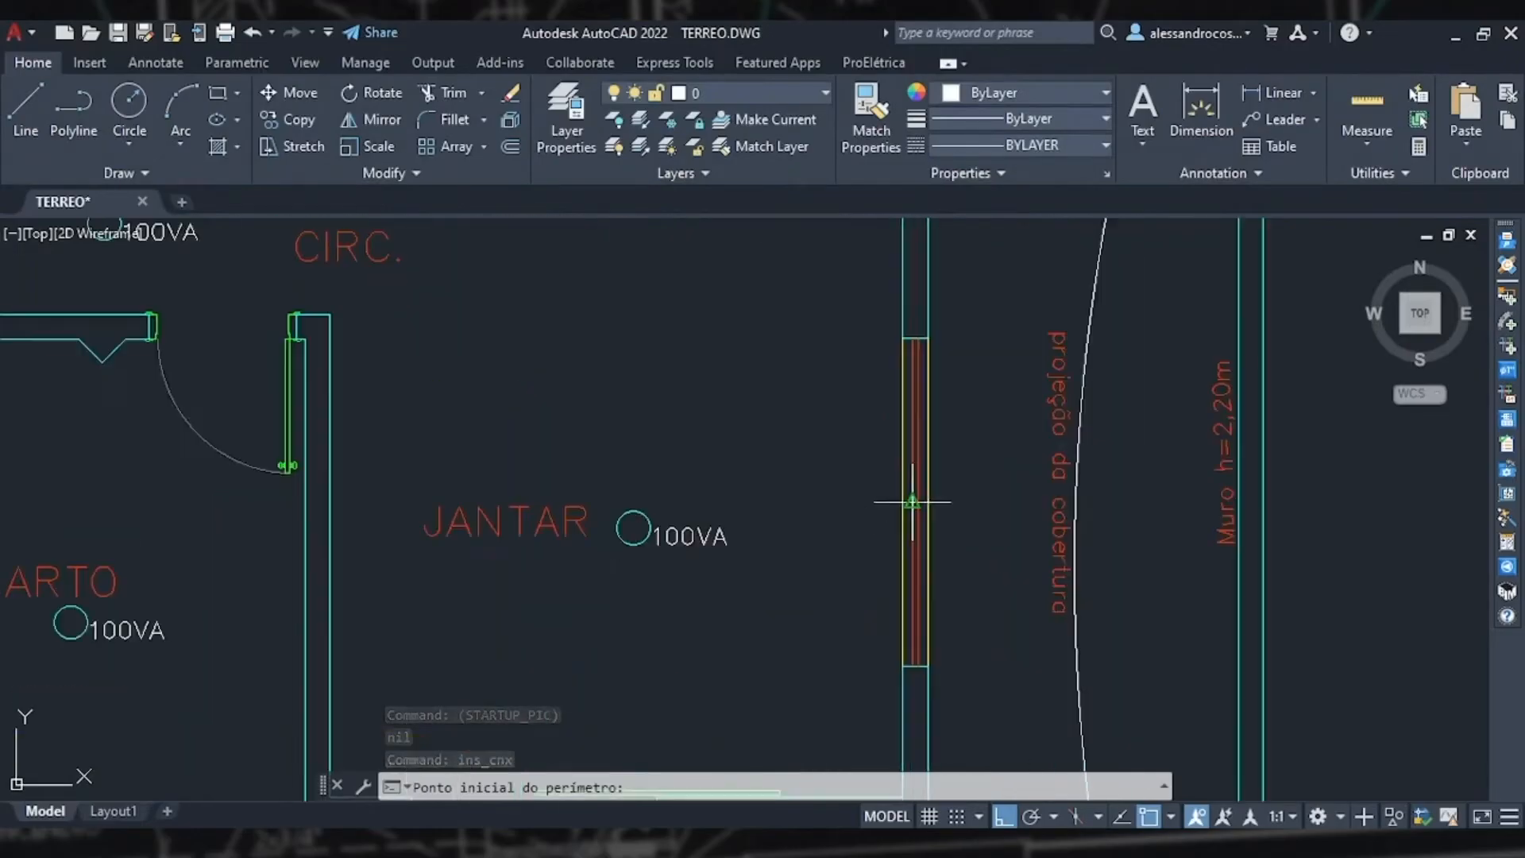
{"action": "scroll", "coordinate": [808, 445], "scroll_direction": "down", "scroll_amount": 3}
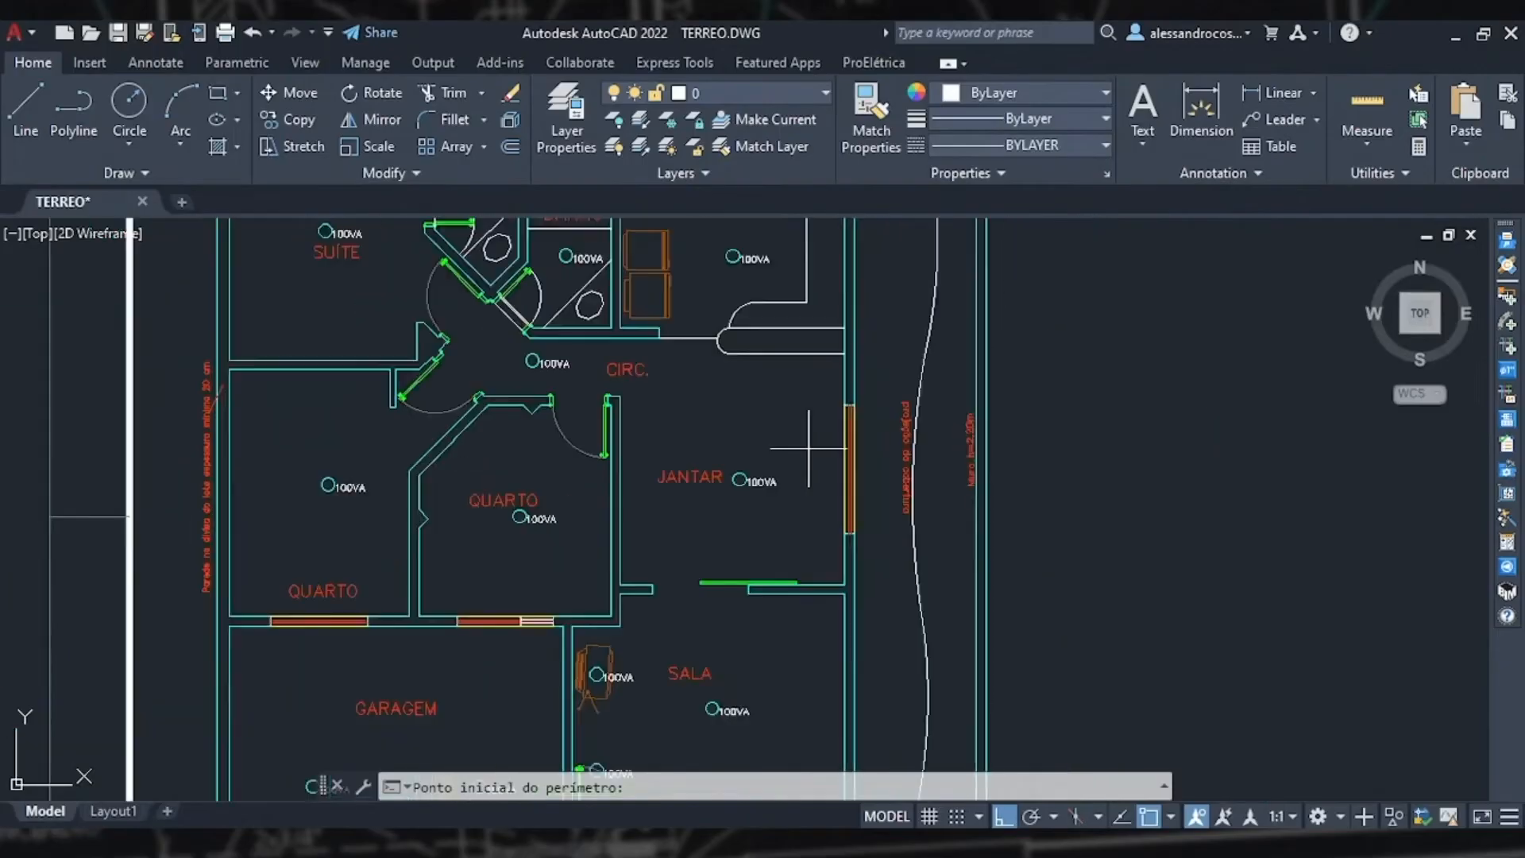
{"action": "scroll", "coordinate": [853, 409], "scroll_direction": "up", "scroll_amount": 3}
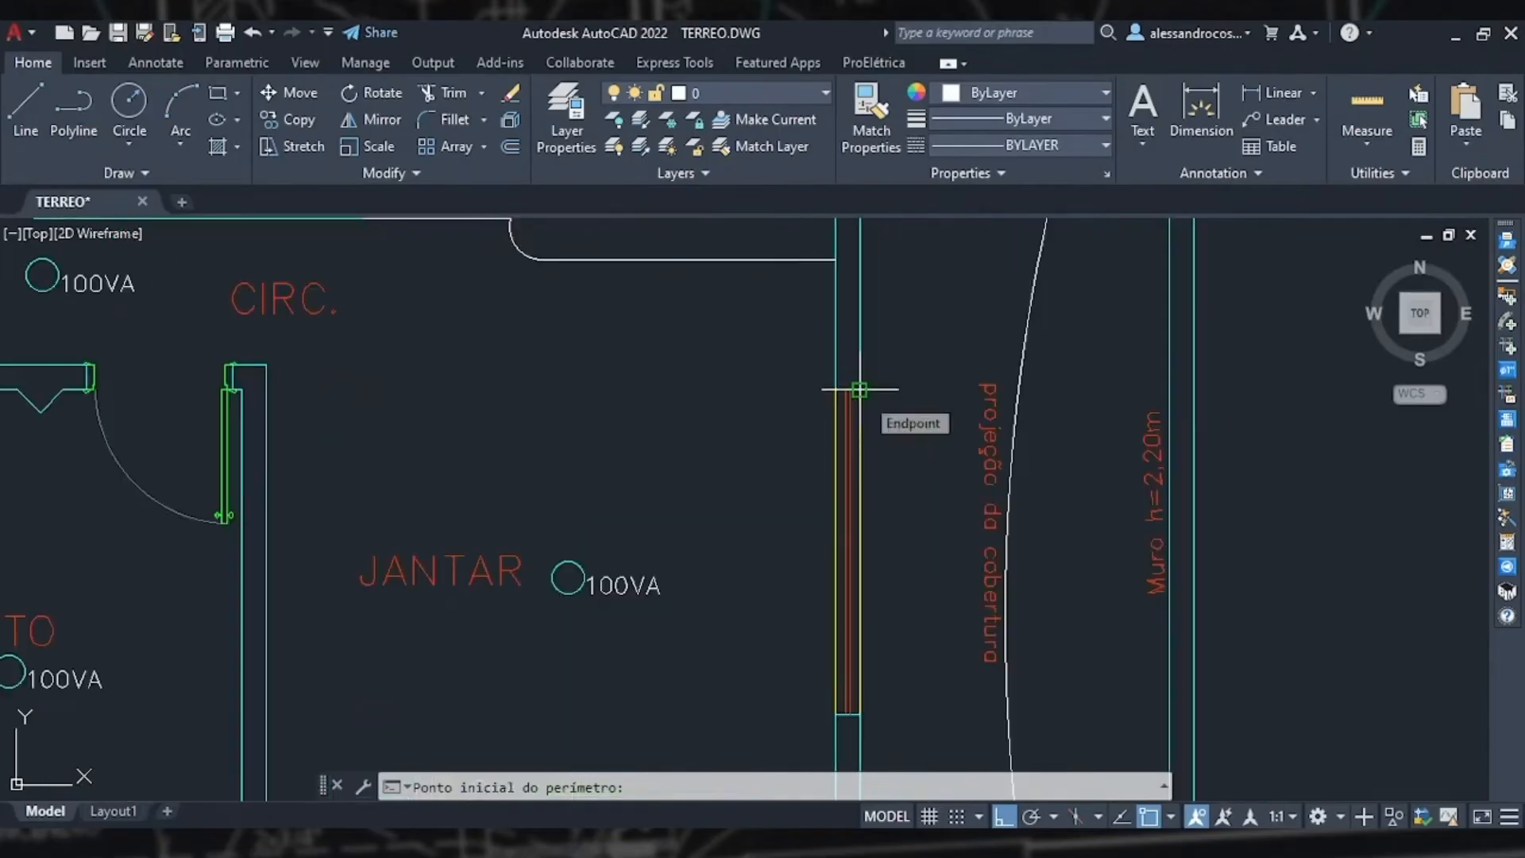
{"action": "left_click", "coordinate": [859, 389]}
{"action": "middle_click_drag", "start_coordinate": [886, 640], "coordinate": [906, 467]}
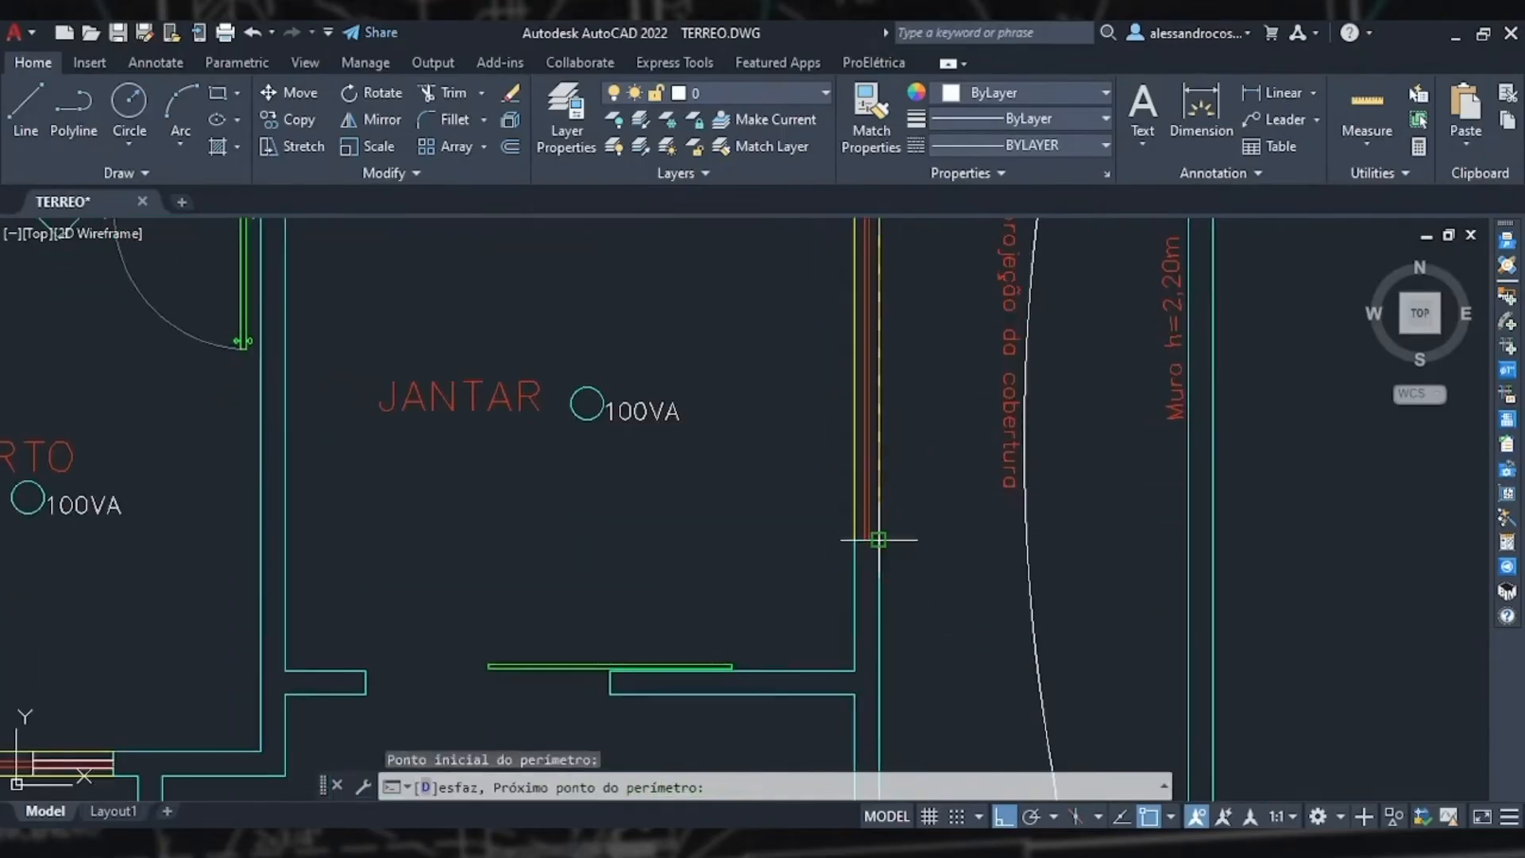
{"action": "left_click", "coordinate": [878, 538]}
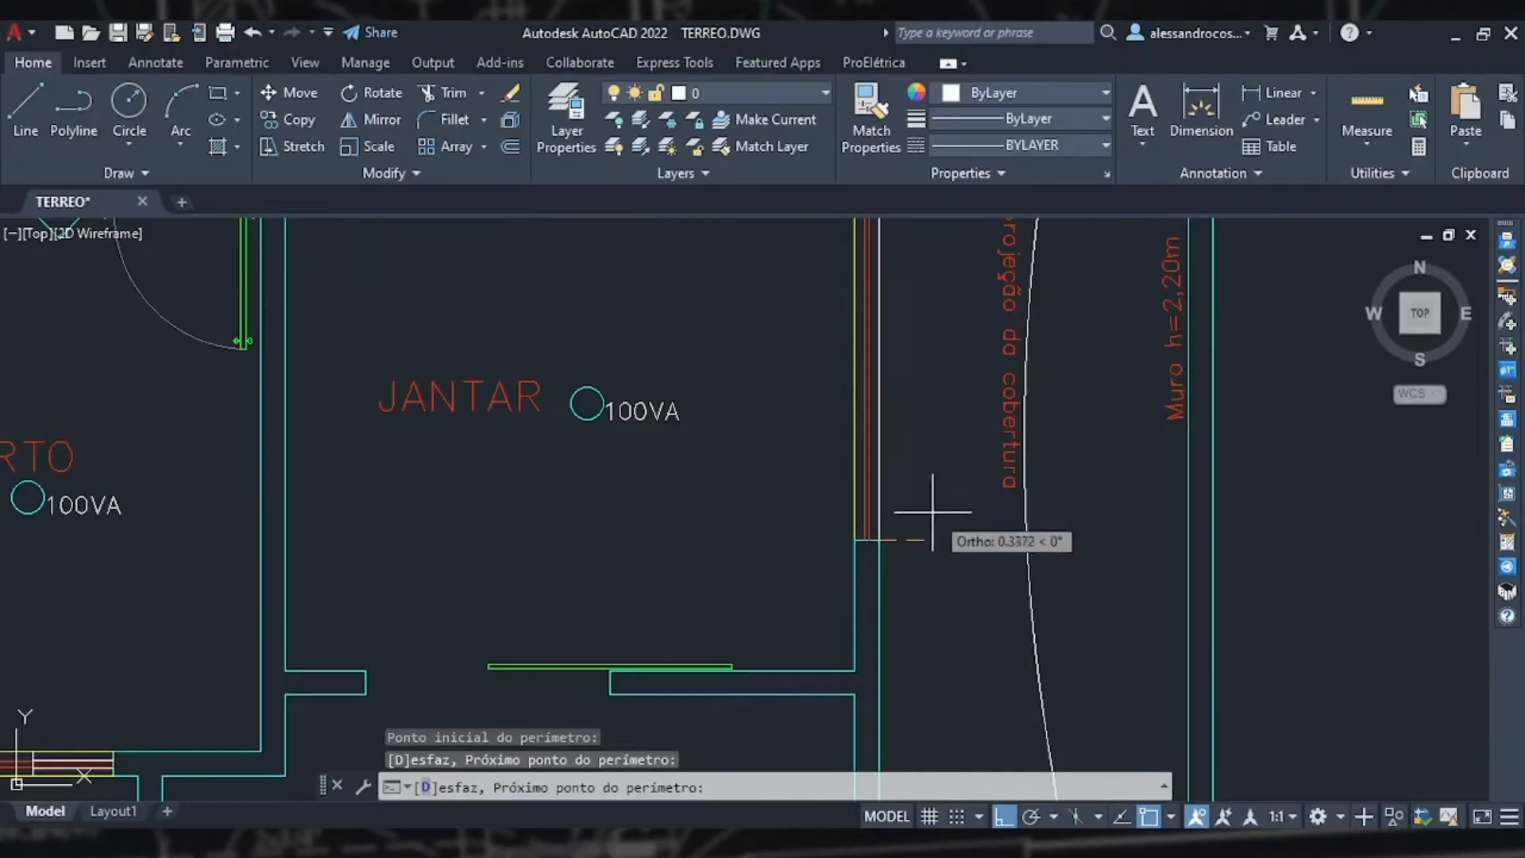
{"action": "key", "text": "Escape"}
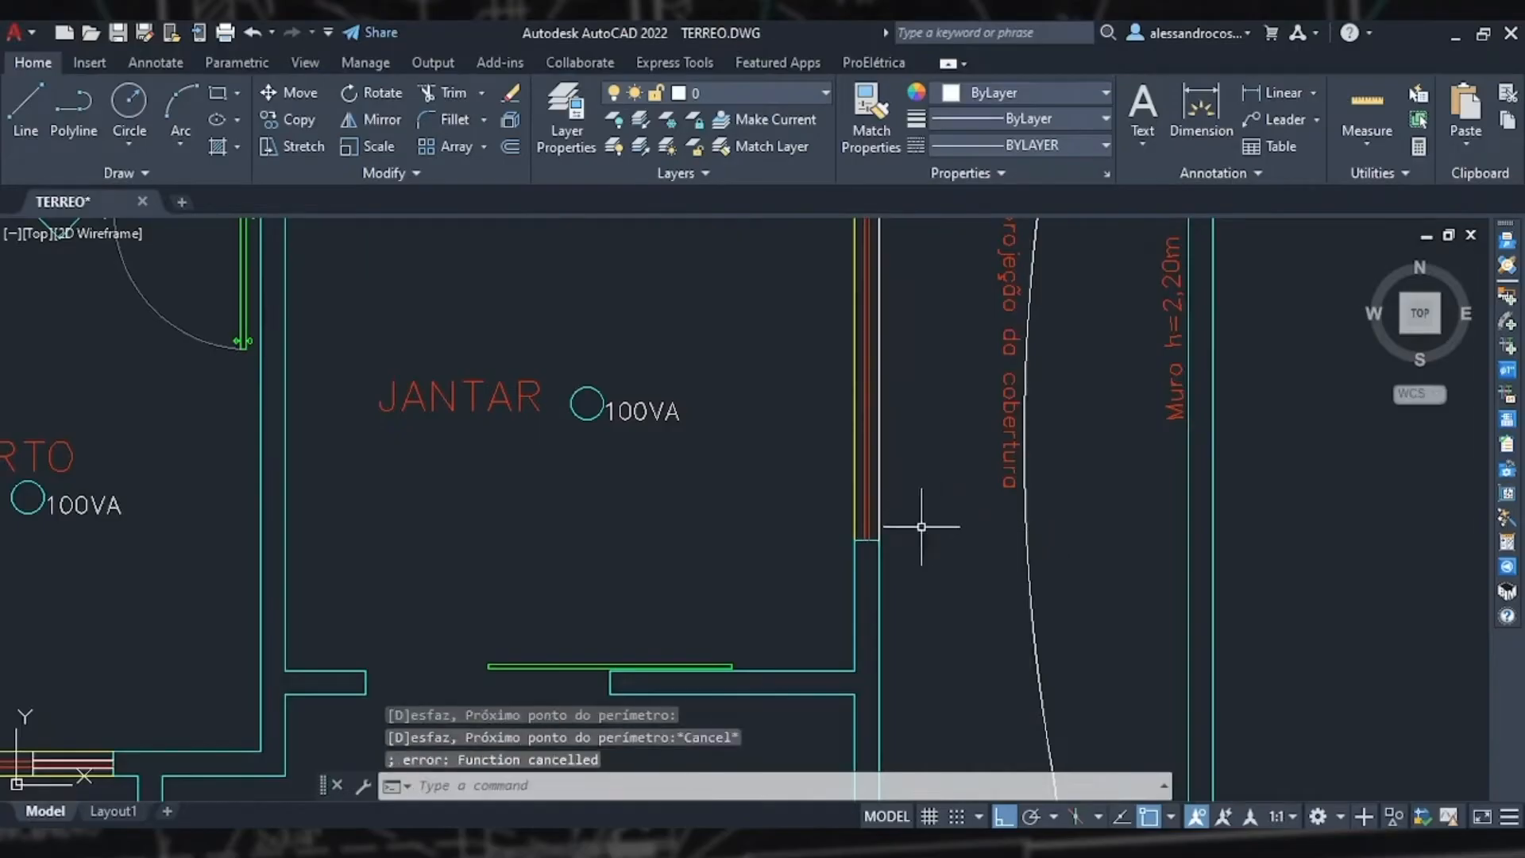
Step: Insert a wall sconce centred on the dining room's east window, facing outward to the east, then end the command
{"action": "scroll", "coordinate": [917, 502], "scroll_direction": "down", "scroll_amount": 4}
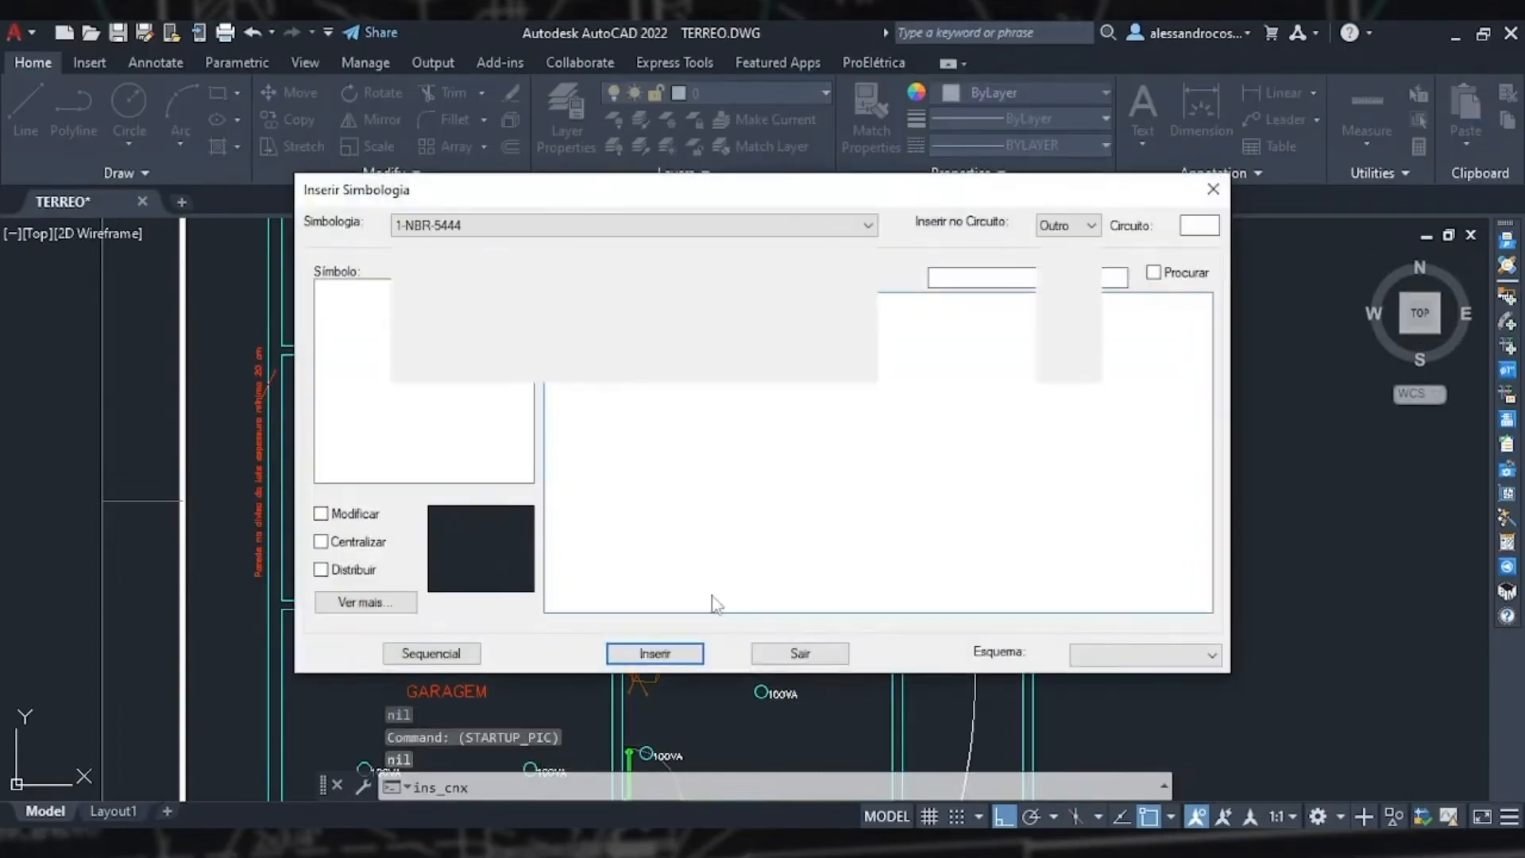
{"action": "left_click", "coordinate": [655, 652]}
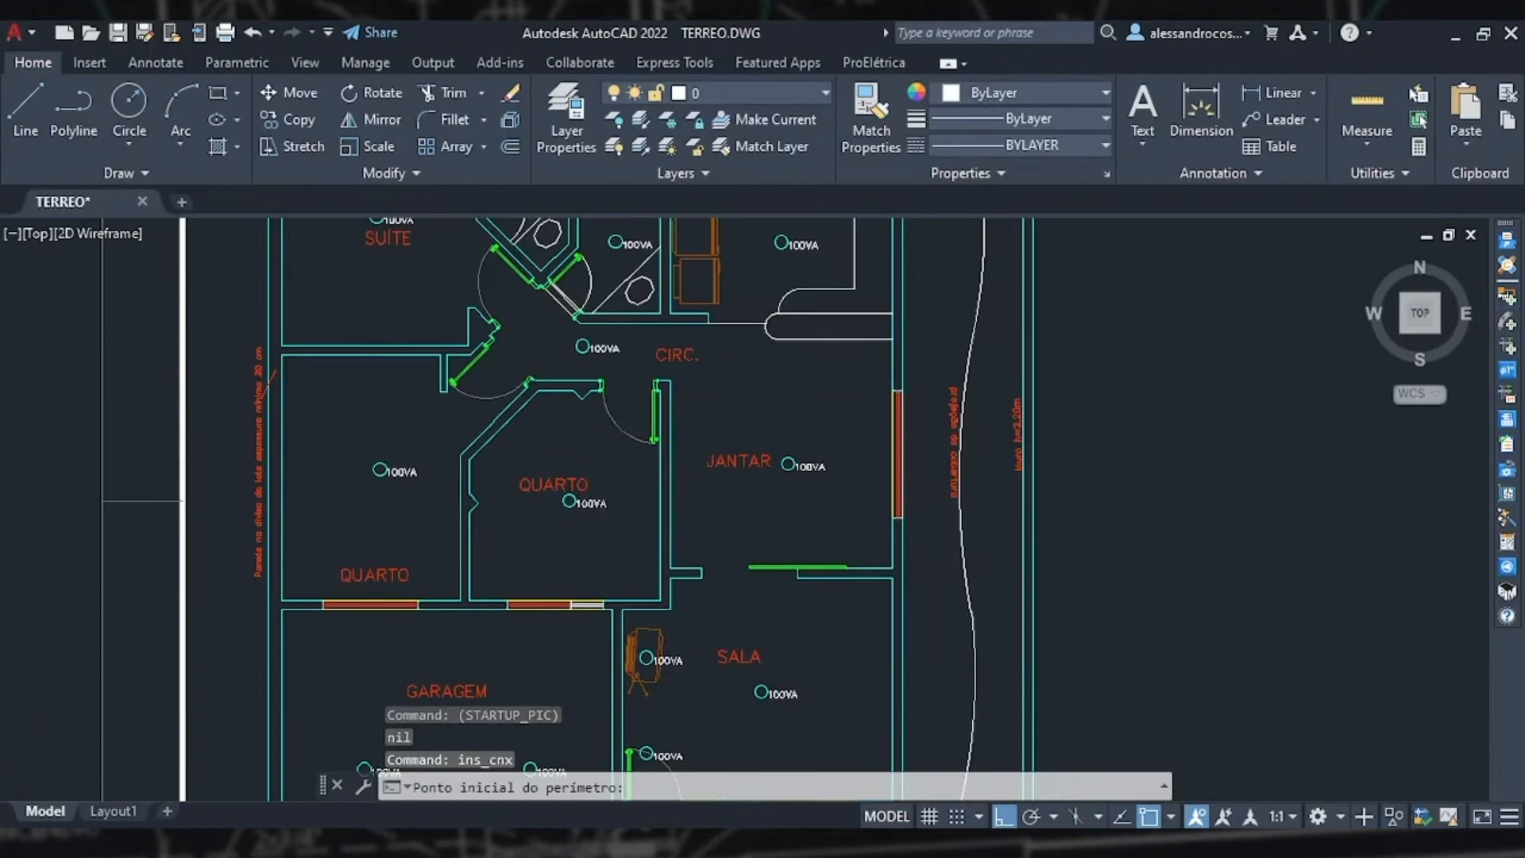
{"action": "scroll", "coordinate": [909, 517], "scroll_direction": "up", "scroll_amount": 2}
{"action": "left_click", "coordinate": [888, 389]}
{"action": "left_click", "coordinate": [906, 552]}
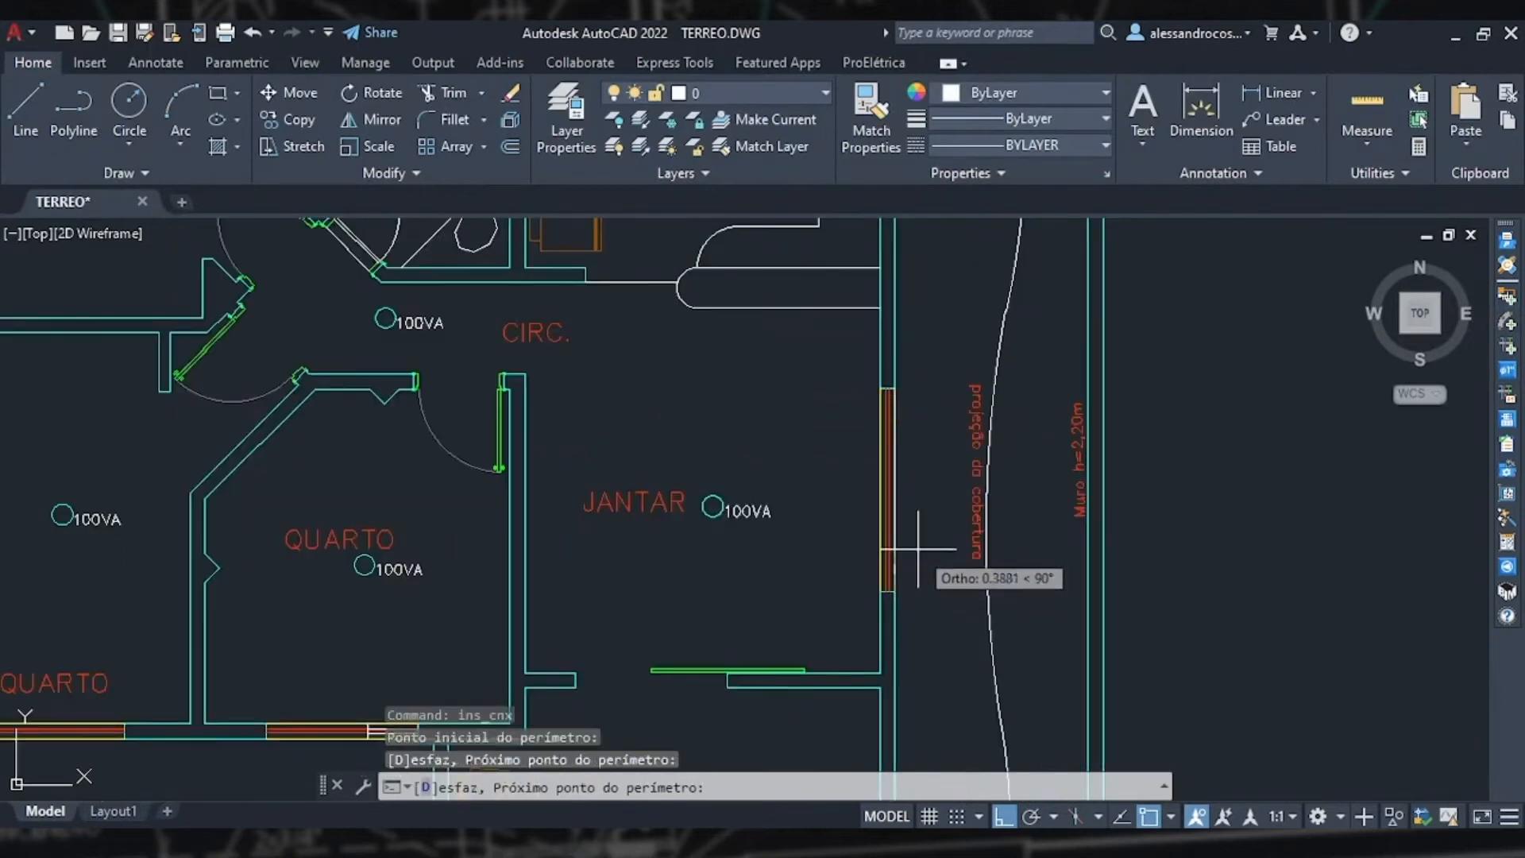
{"action": "key", "text": "Return"}
{"action": "left_click", "coordinate": [953, 493]}
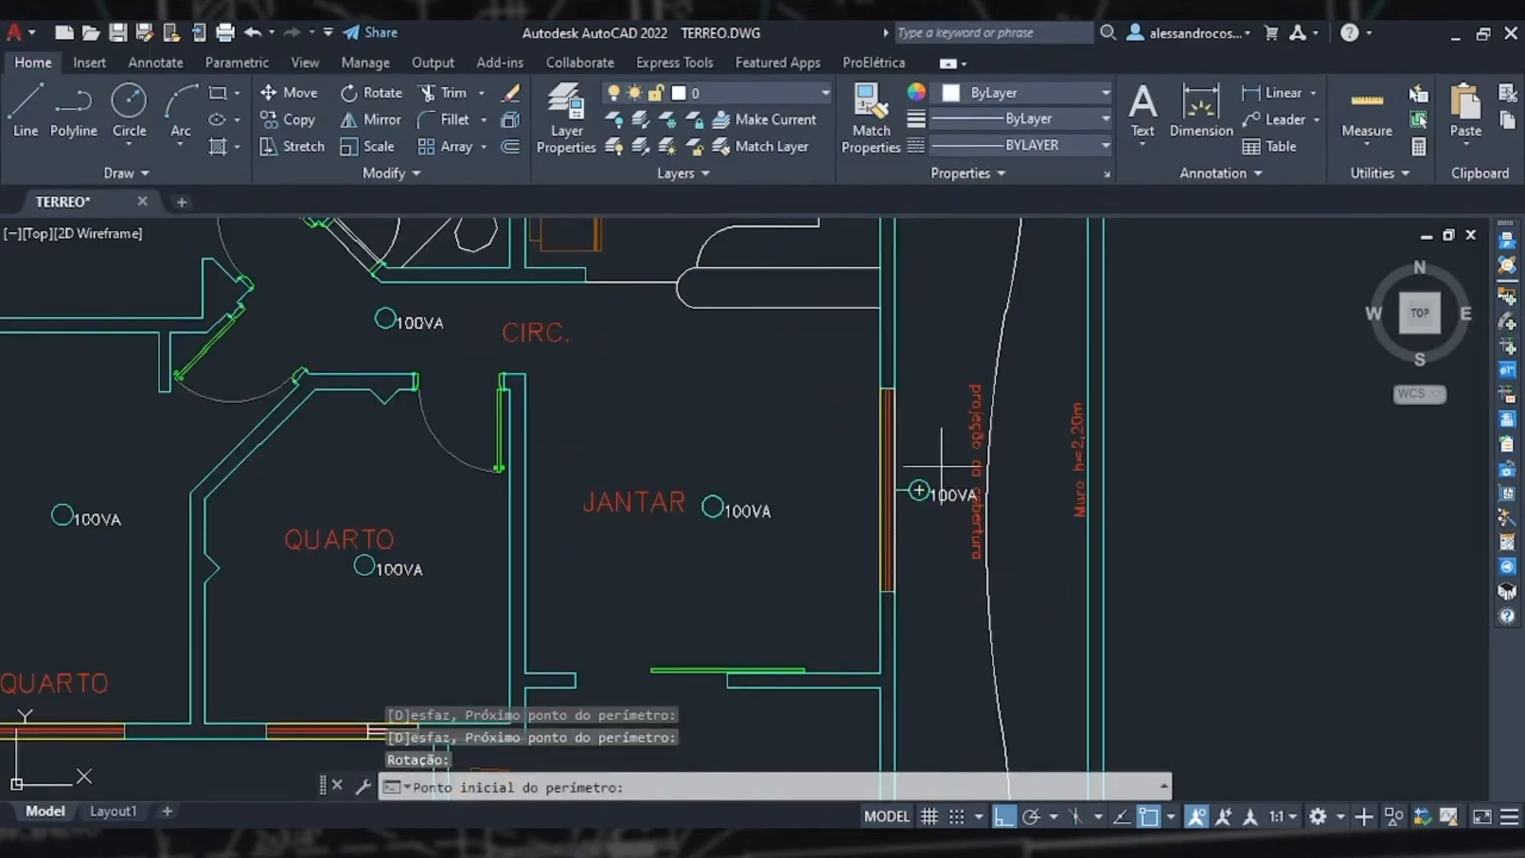
{"action": "key", "text": "Escape"}
Step: Zoom in to inspect how the dining room sconce sits against the east wall and window
{"action": "scroll", "coordinate": [906, 445], "scroll_direction": "up", "scroll_amount": 3}
{"action": "scroll", "coordinate": [906, 445], "scroll_direction": "up", "scroll_amount": 2}
{"action": "left_click", "coordinate": [856, 436]}
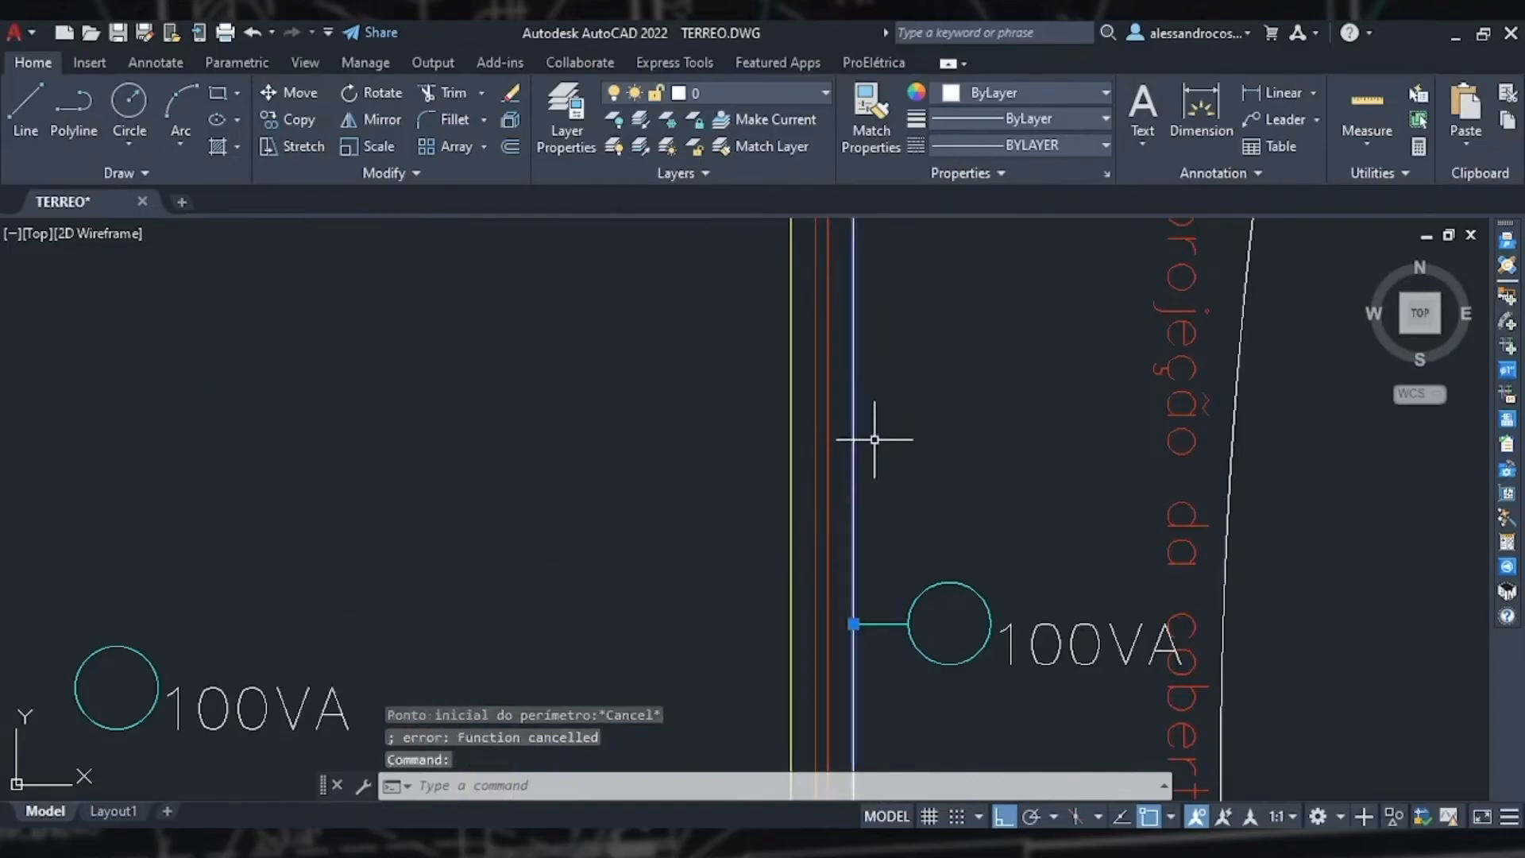
{"action": "scroll", "coordinate": [990, 446], "scroll_direction": "down", "scroll_amount": 4}
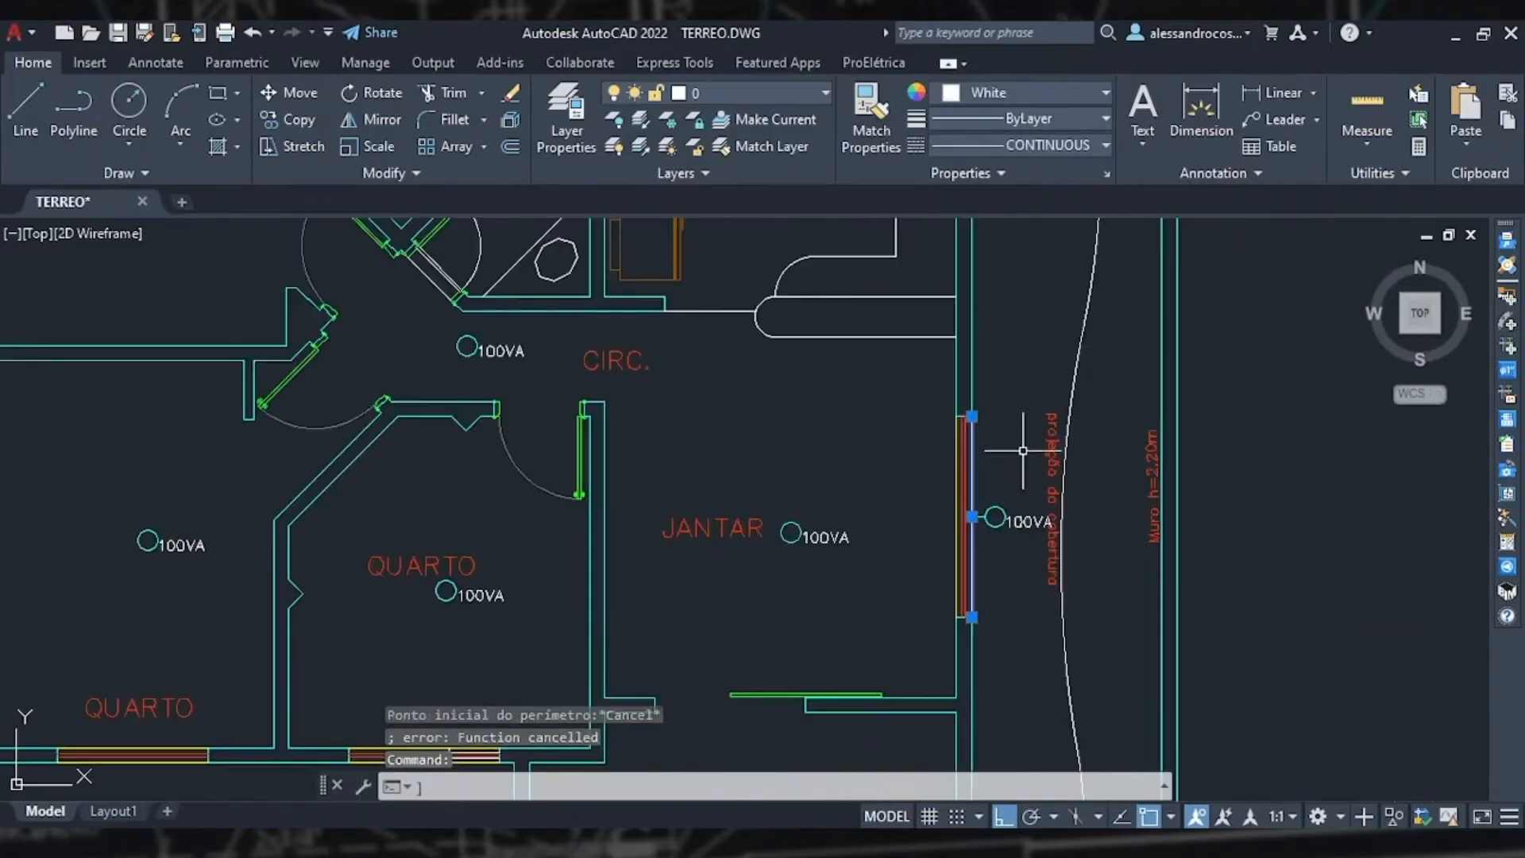
{"action": "key", "text": "Escape"}
{"action": "scroll", "coordinate": [1023, 454], "scroll_direction": "down", "scroll_amount": 3}
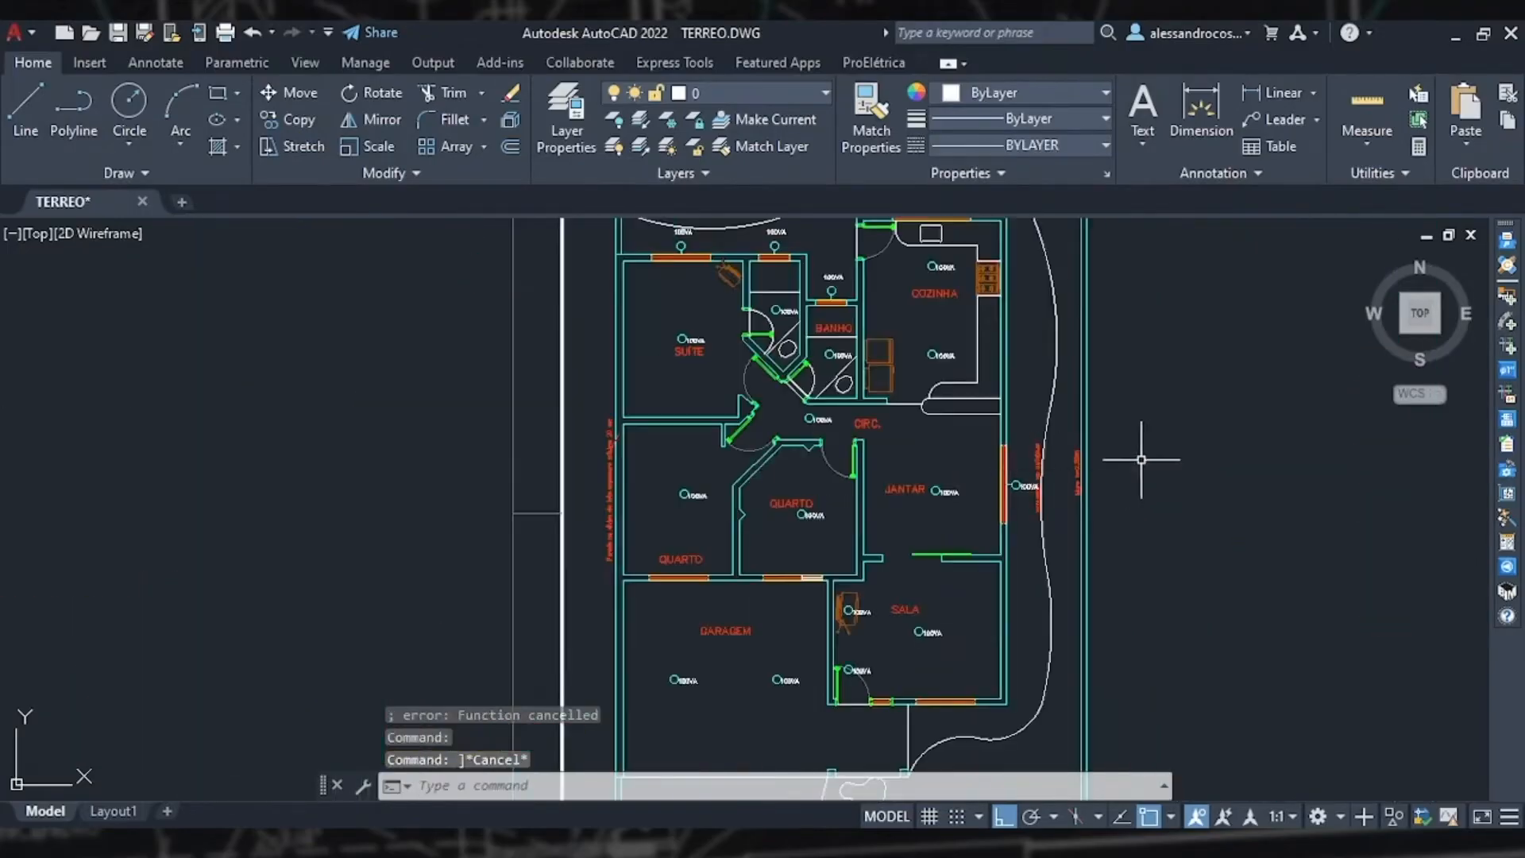
Step: Insert a wall sconce centred along the living room's exterior east wall, rotated to face east
{"action": "left_click", "coordinate": [1511, 298]}
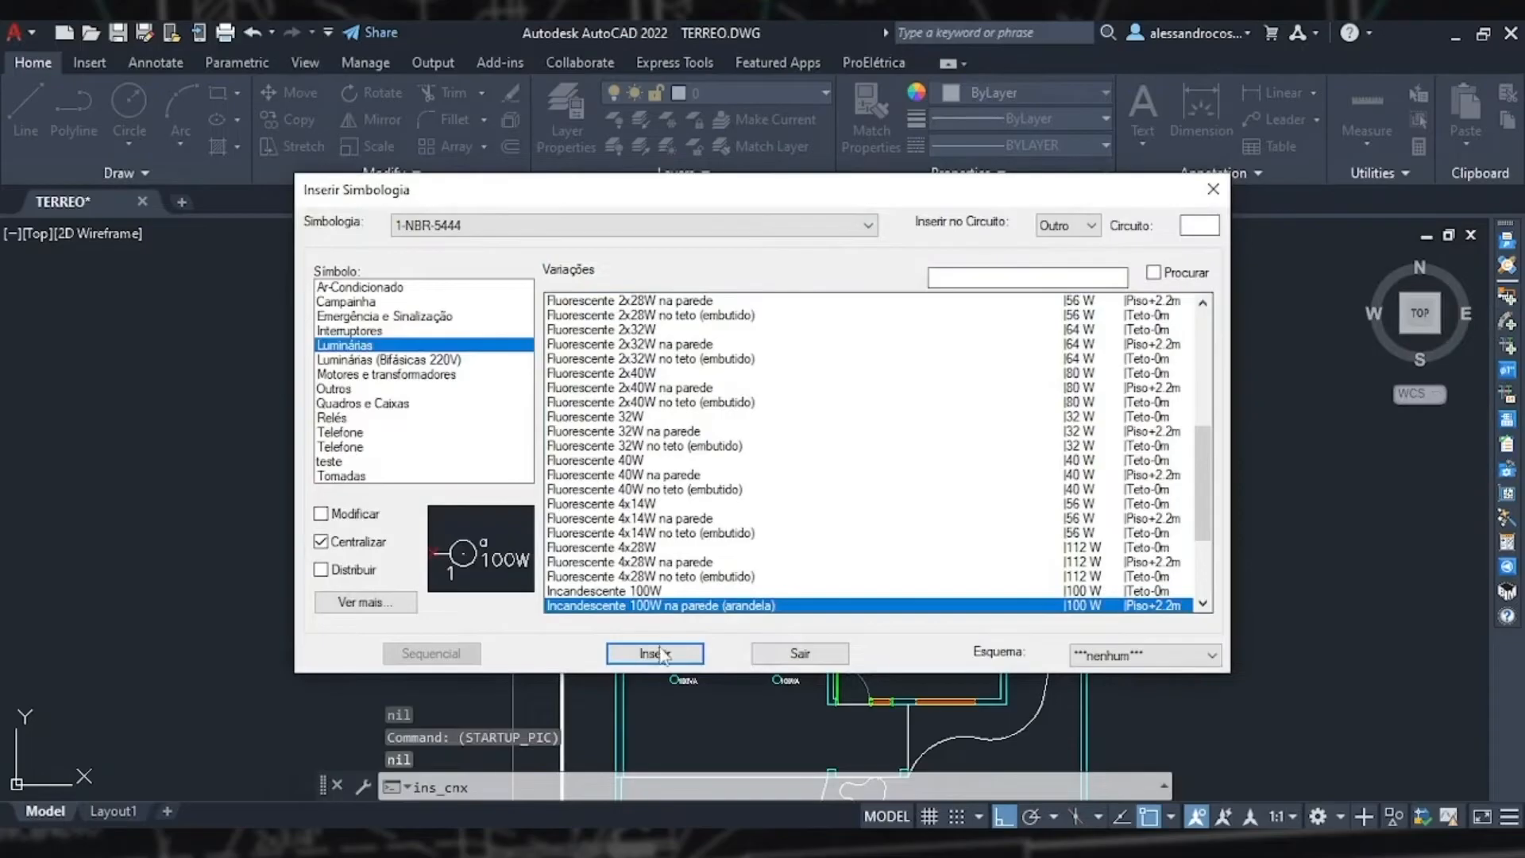
{"action": "left_click", "coordinate": [659, 653]}
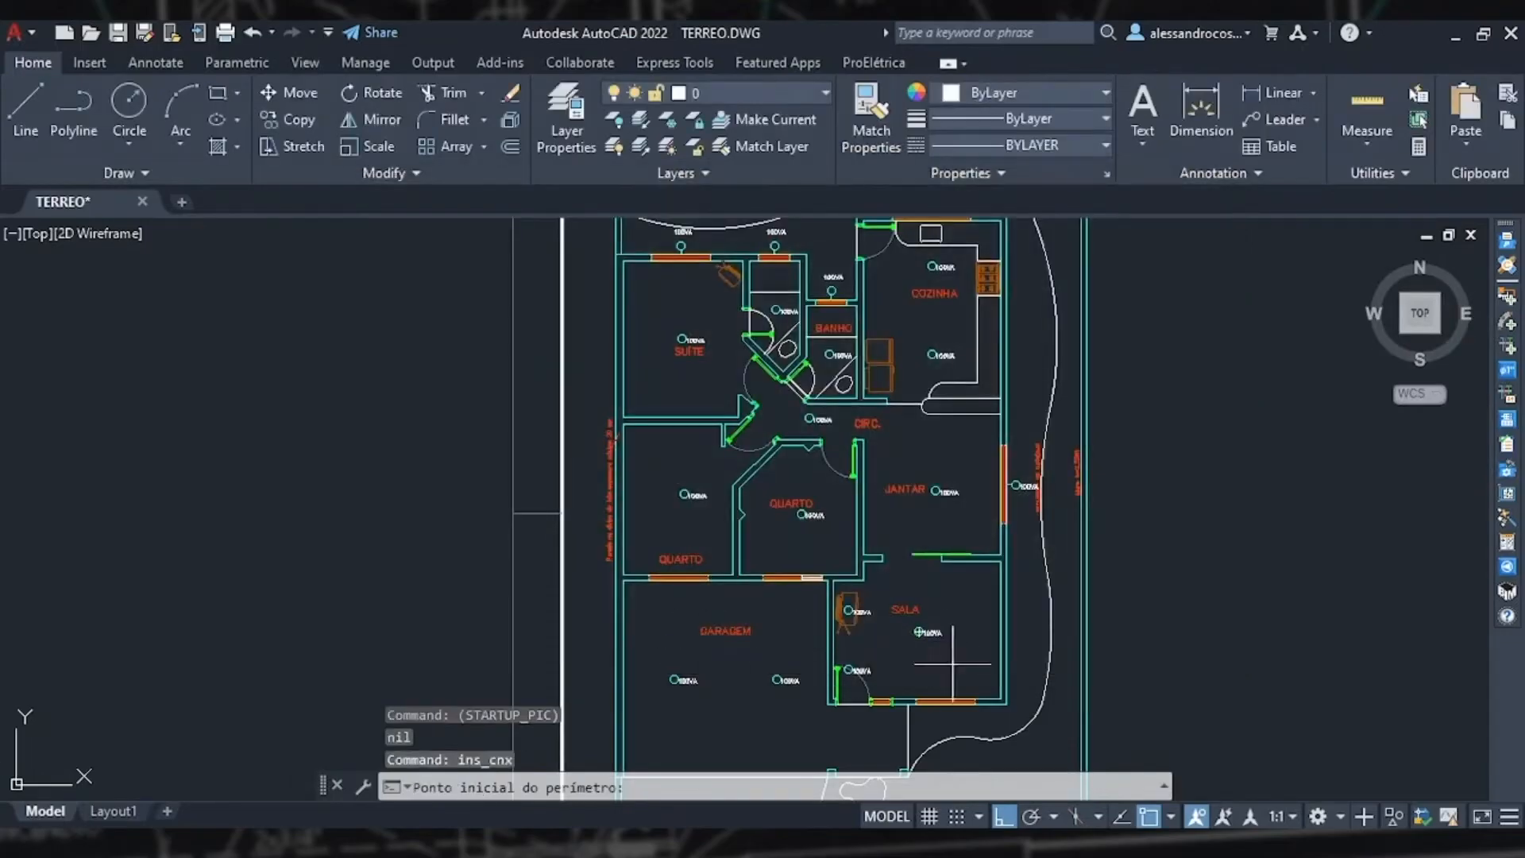
{"action": "middle_click_drag", "start_coordinate": [953, 663], "coordinate": [738, 656]}
{"action": "scroll", "coordinate": [823, 626], "scroll_direction": "up", "scroll_amount": 2}
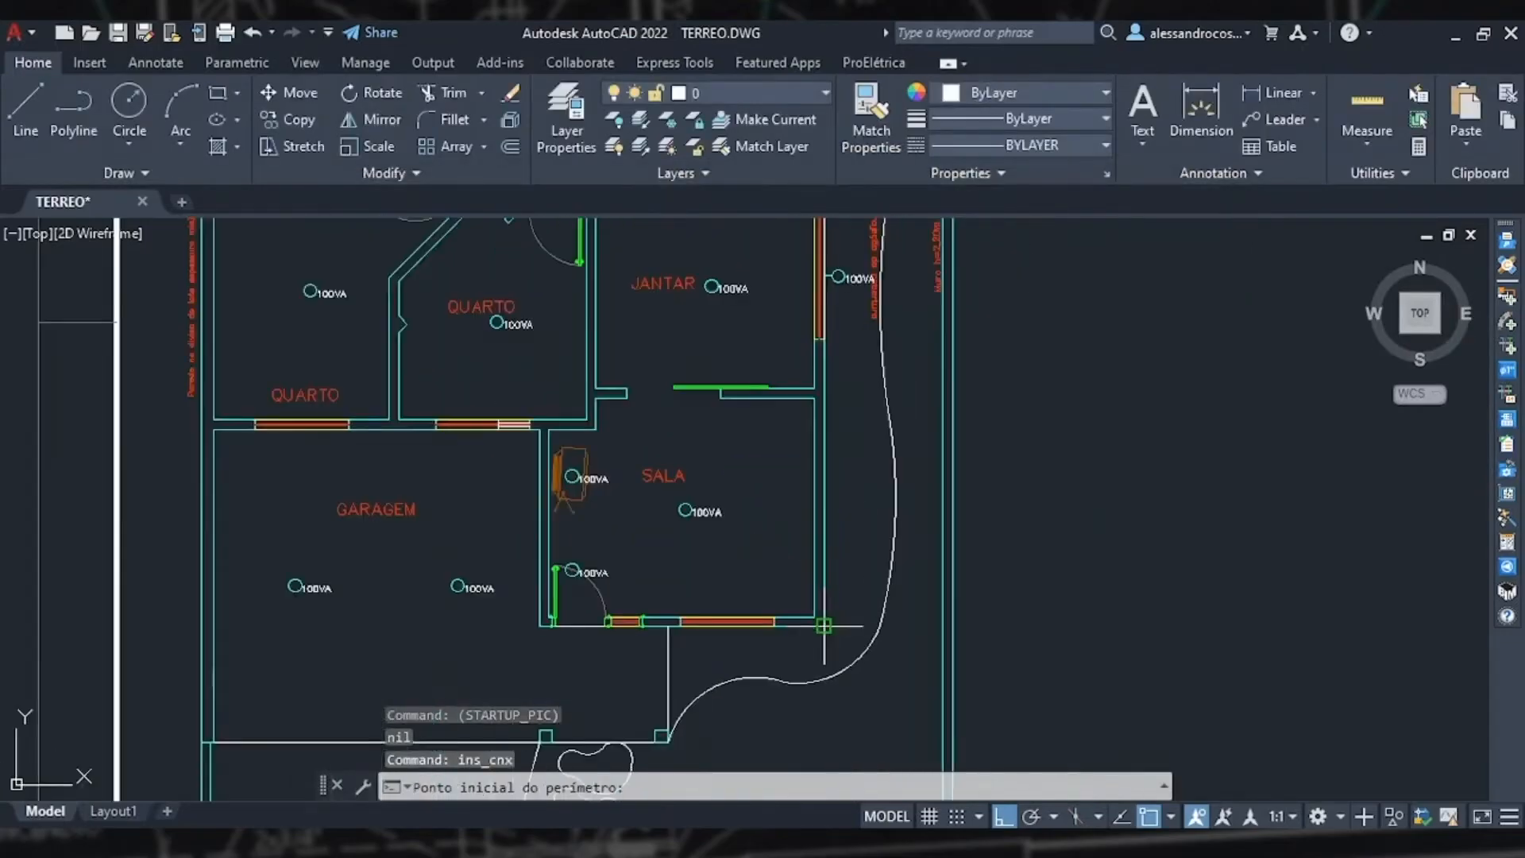
{"action": "left_click", "coordinate": [823, 626]}
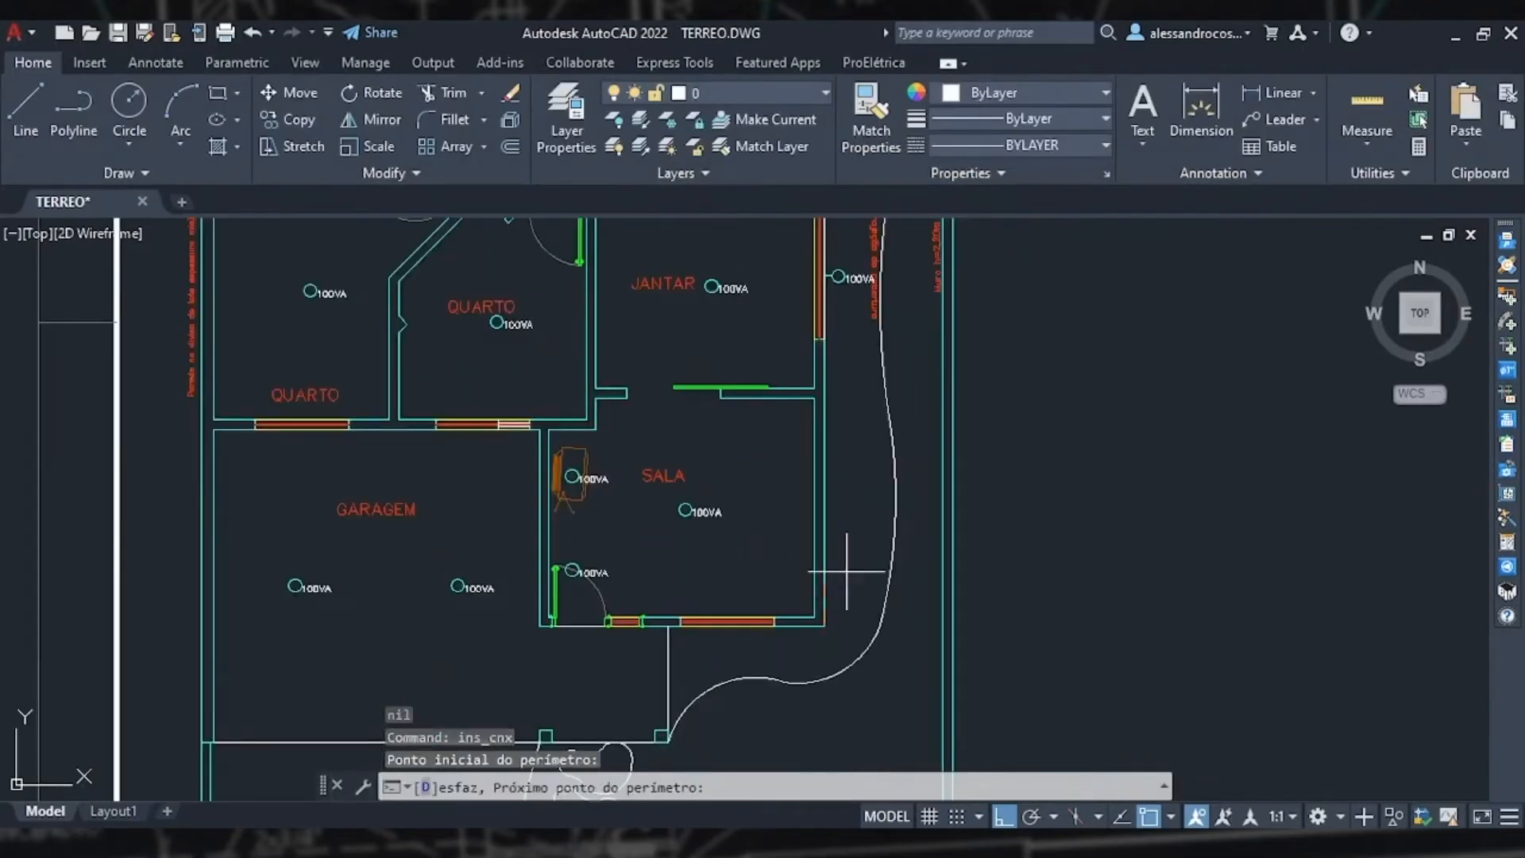
{"action": "left_click", "coordinate": [848, 397]}
{"action": "key", "text": "Return"}
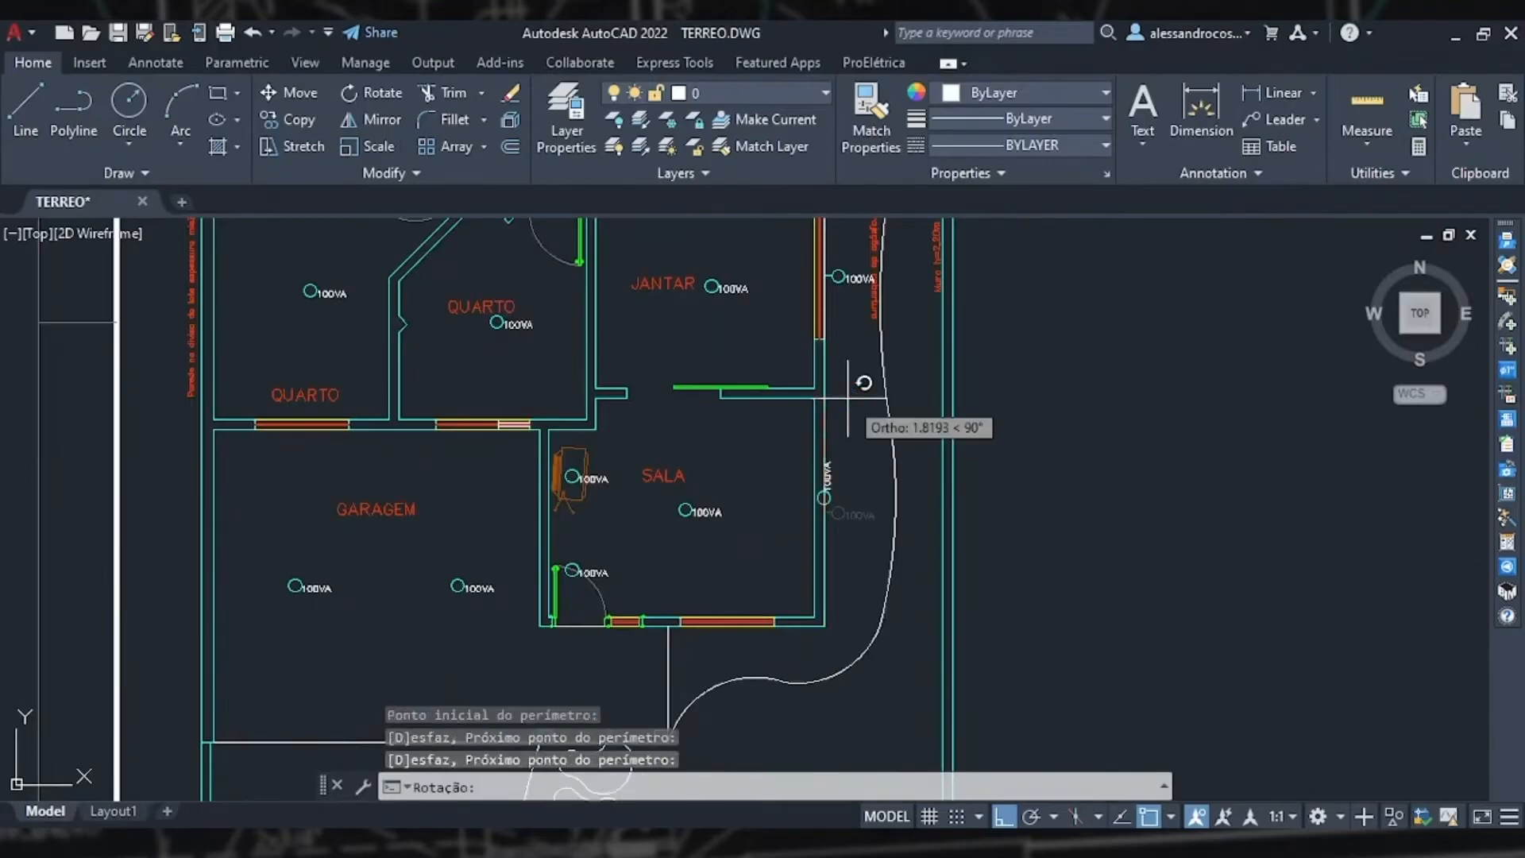
{"action": "left_click", "coordinate": [1018, 502]}
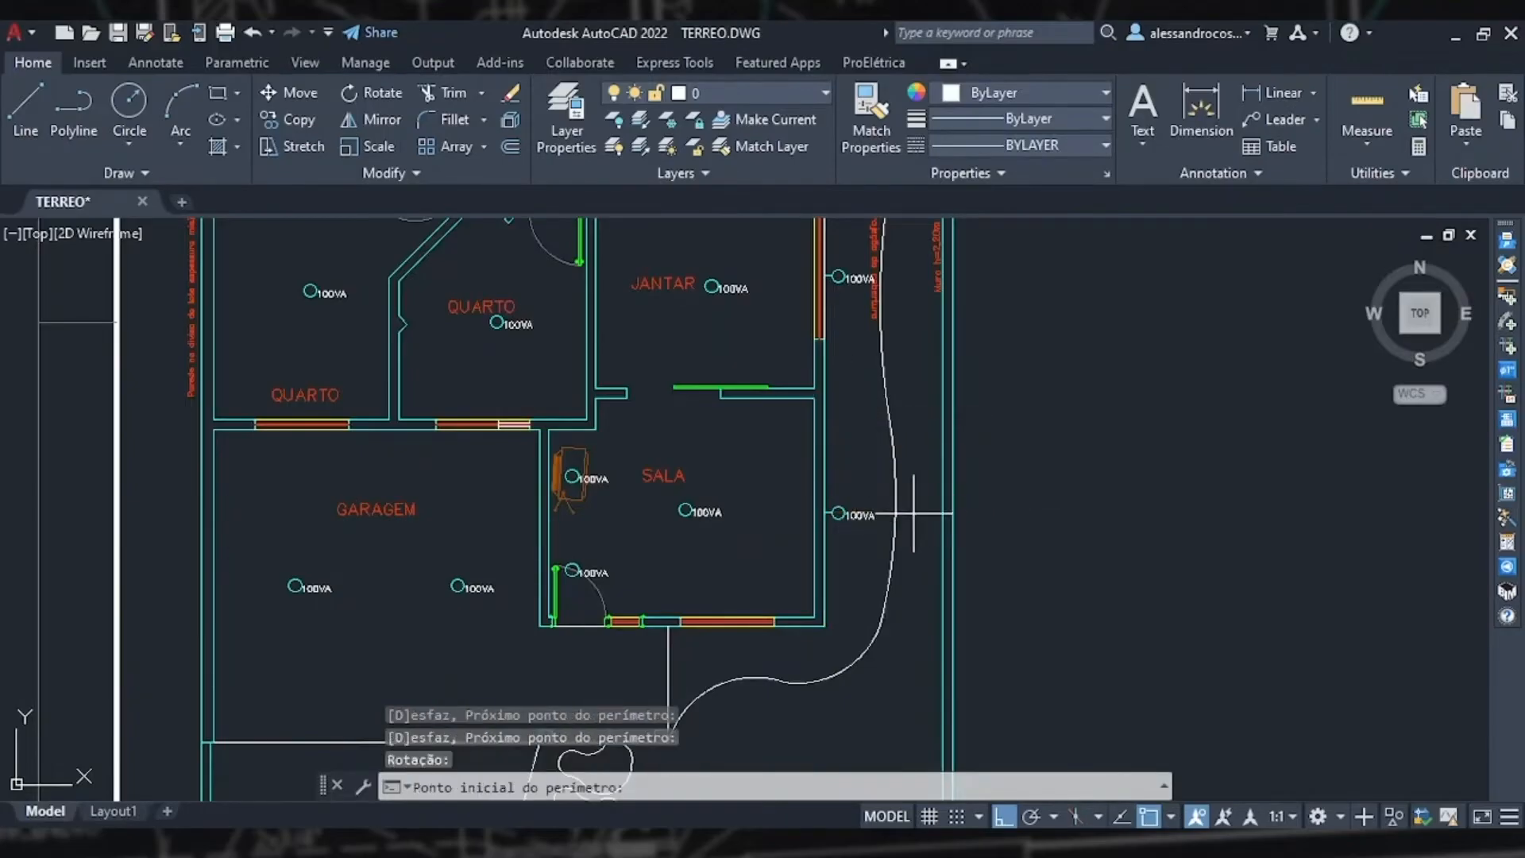
Step: Insert a wall sconce centred along the kitchen's exterior east wall, rotated to face east, and dismiss the message
{"action": "scroll", "coordinate": [914, 513], "scroll_direction": "down", "scroll_amount": 2}
{"action": "middle_click_drag", "start_coordinate": [892, 451], "coordinate": [907, 697]}
{"action": "scroll", "coordinate": [906, 326], "scroll_direction": "up", "scroll_amount": 6}
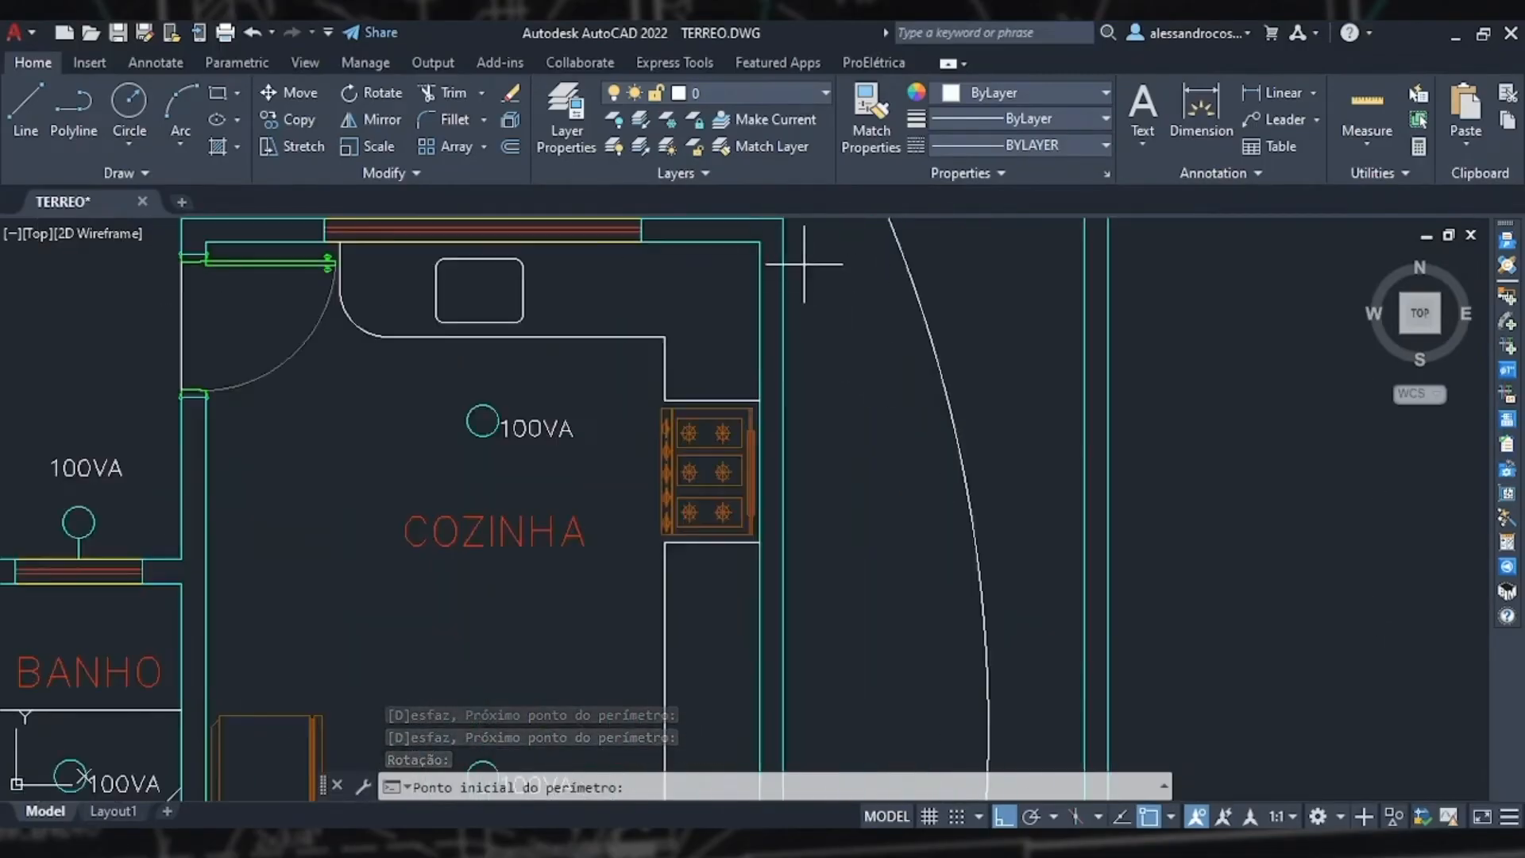
{"action": "scroll", "coordinate": [826, 350], "scroll_direction": "down", "scroll_amount": 2}
{"action": "middle_click_drag", "start_coordinate": [826, 349], "coordinate": [834, 389]}
{"action": "scroll", "coordinate": [833, 397], "scroll_direction": "down", "scroll_amount": 2}
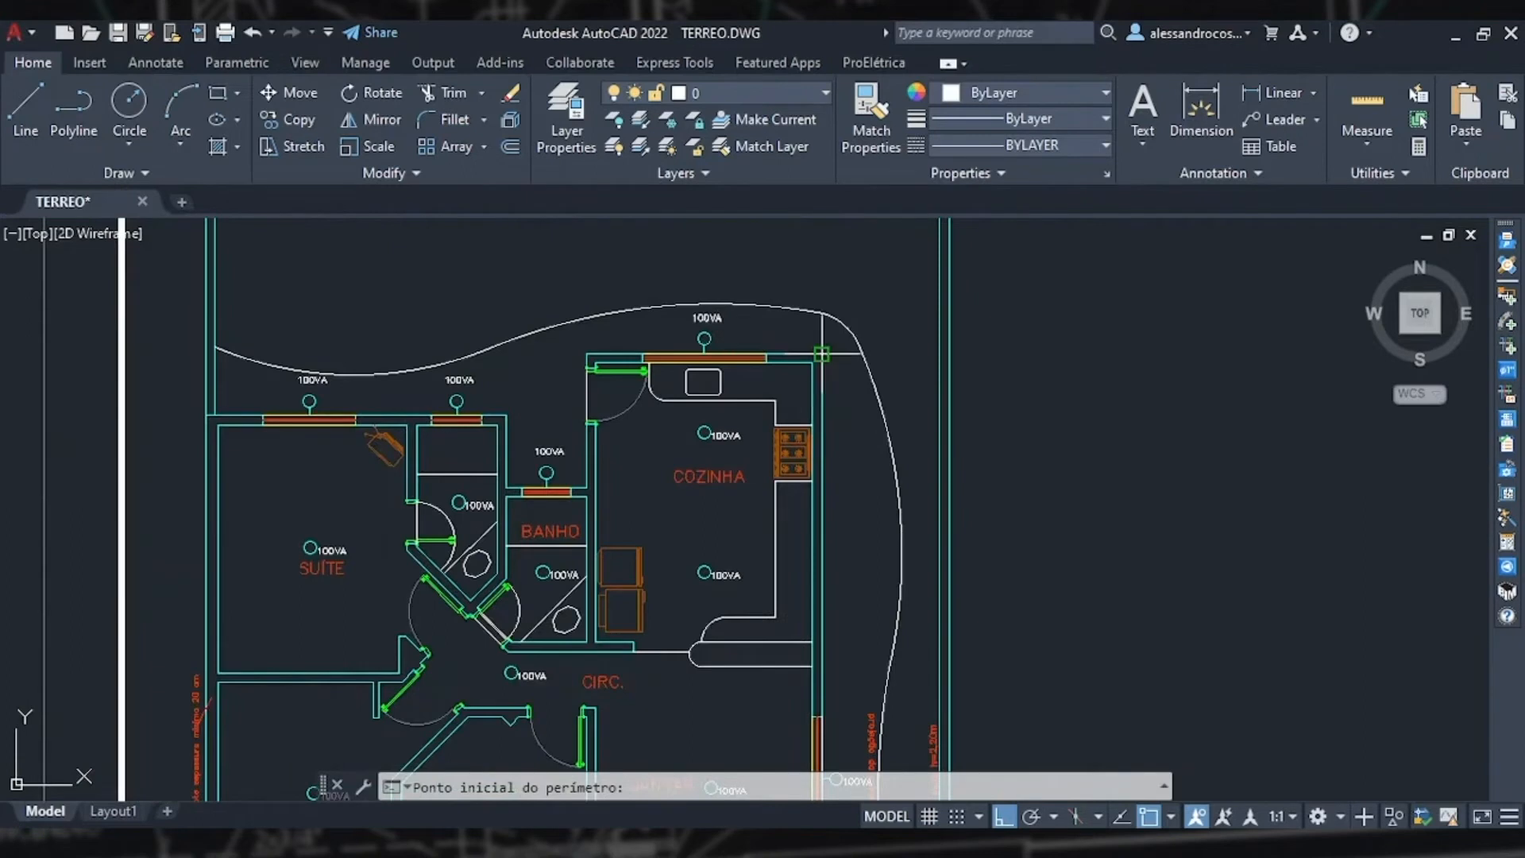
{"action": "left_click", "coordinate": [822, 354]}
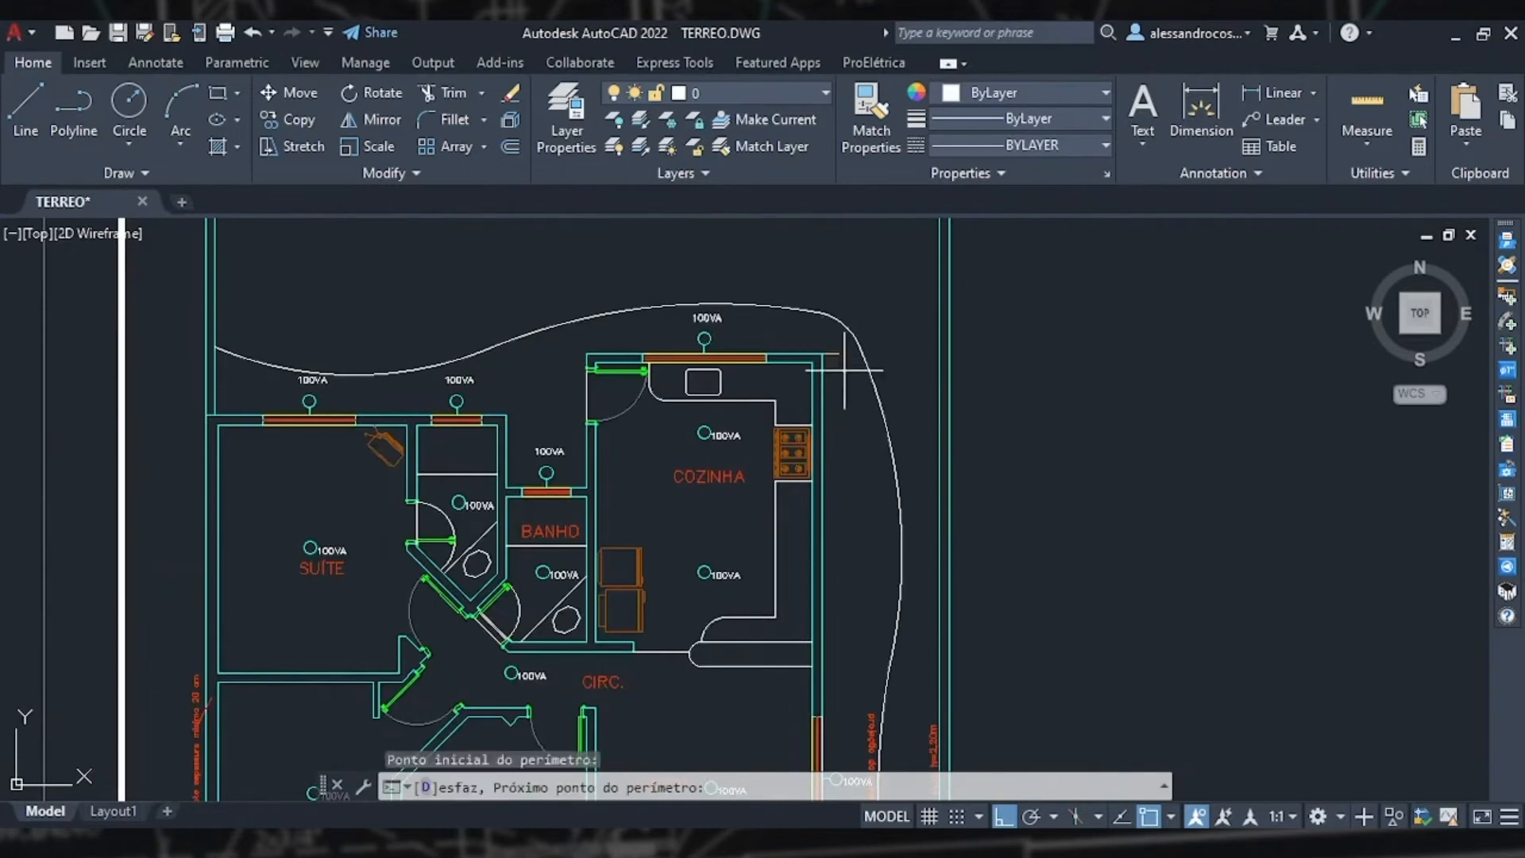
{"action": "left_click", "coordinate": [842, 642]}
{"action": "key", "text": "Return"}
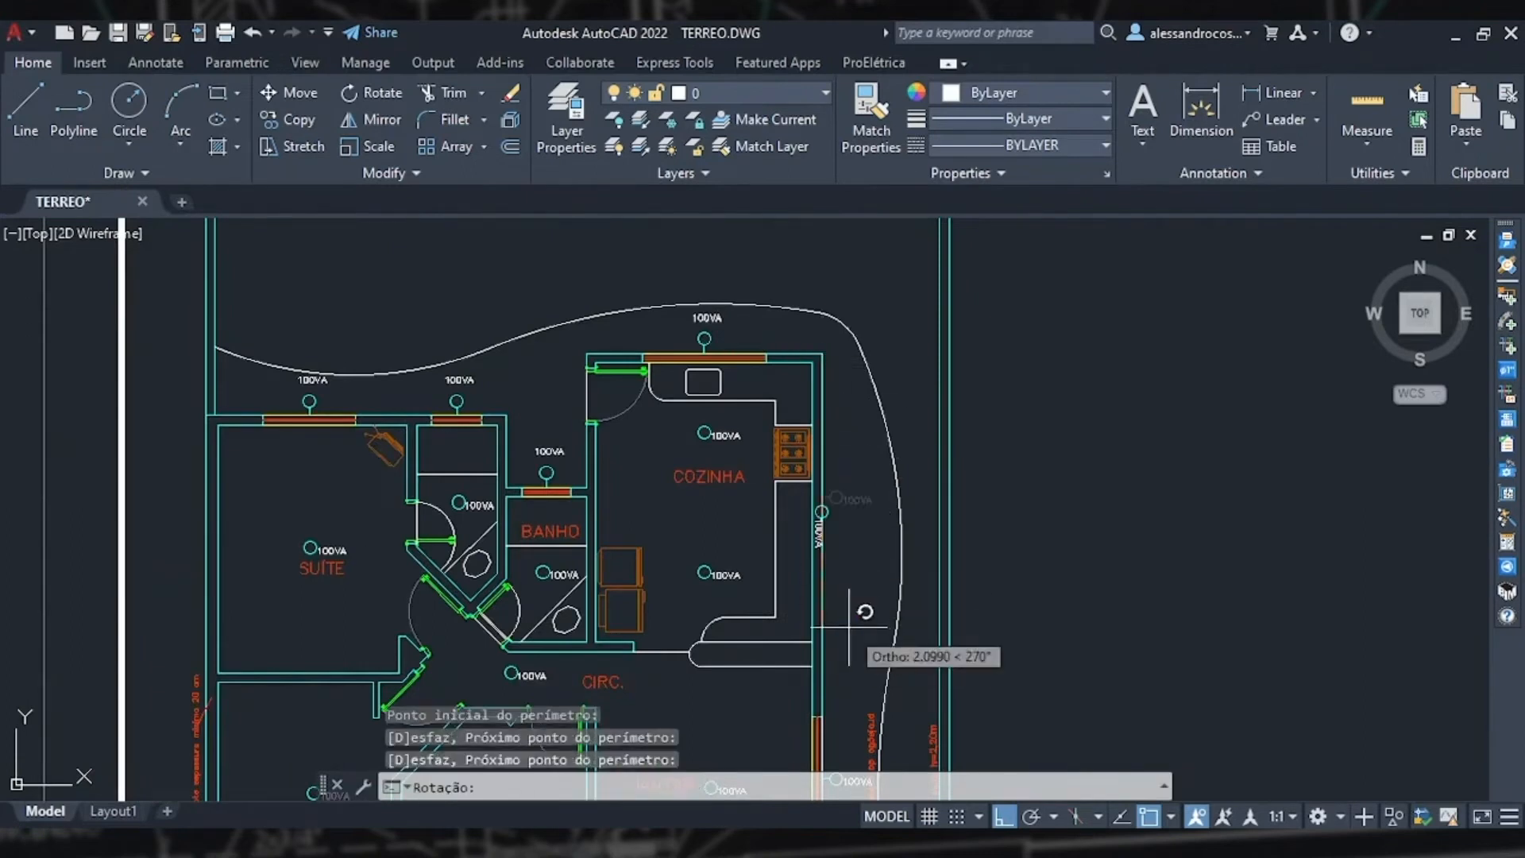
{"action": "left_click", "coordinate": [1002, 486]}
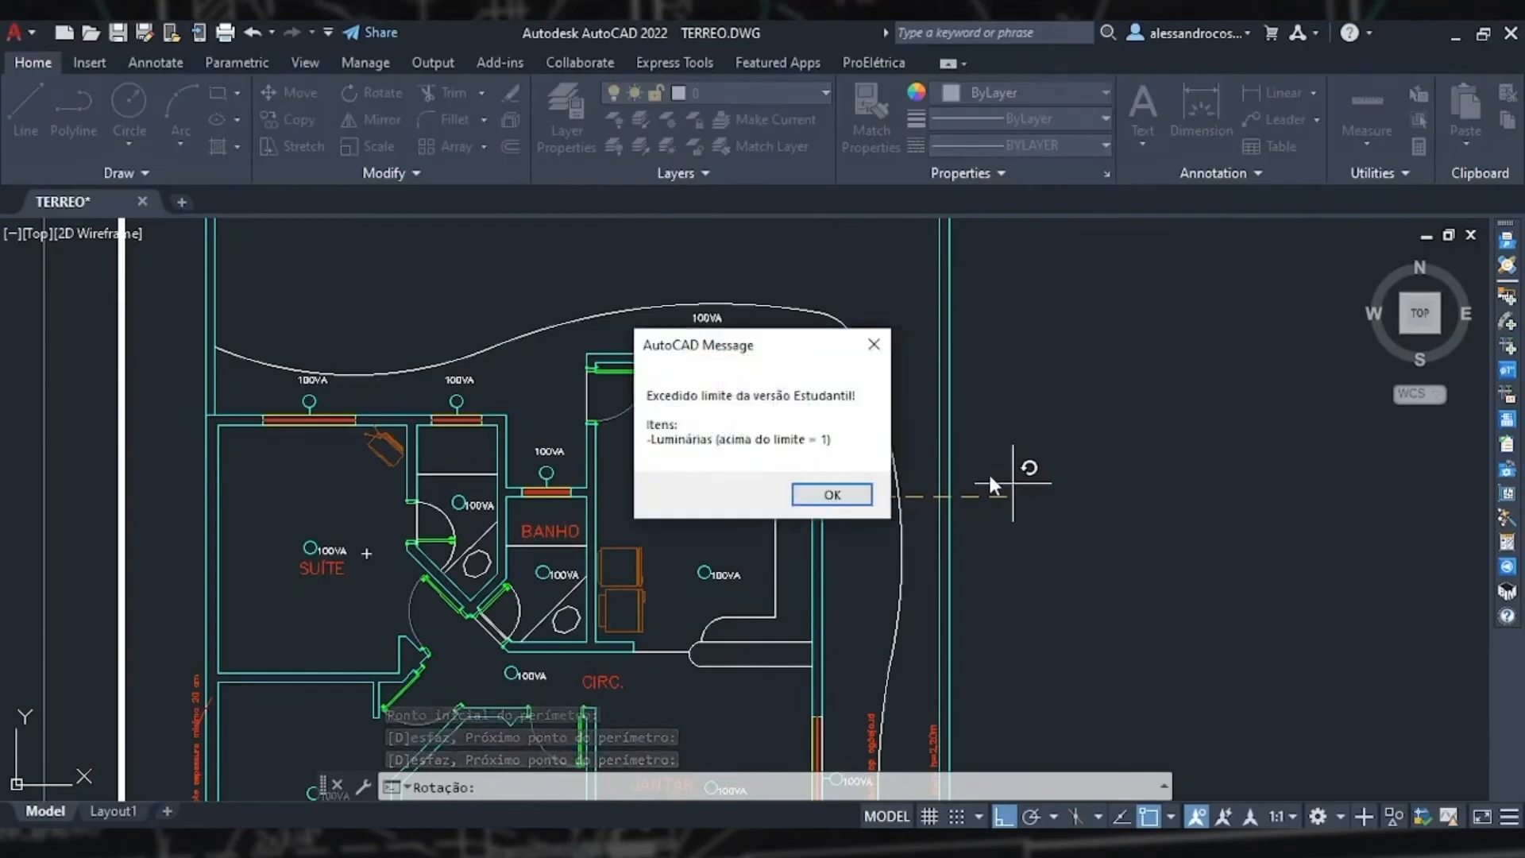
{"action": "key", "text": "Return"}
Step: Review the sconces placed around the ground-floor plan, from the whole plan to the kitchen and suite area
{"action": "middle_click_drag", "start_coordinate": [861, 598], "coordinate": [850, 438]}
{"action": "scroll", "coordinate": [834, 482], "scroll_direction": "down", "scroll_amount": 2}
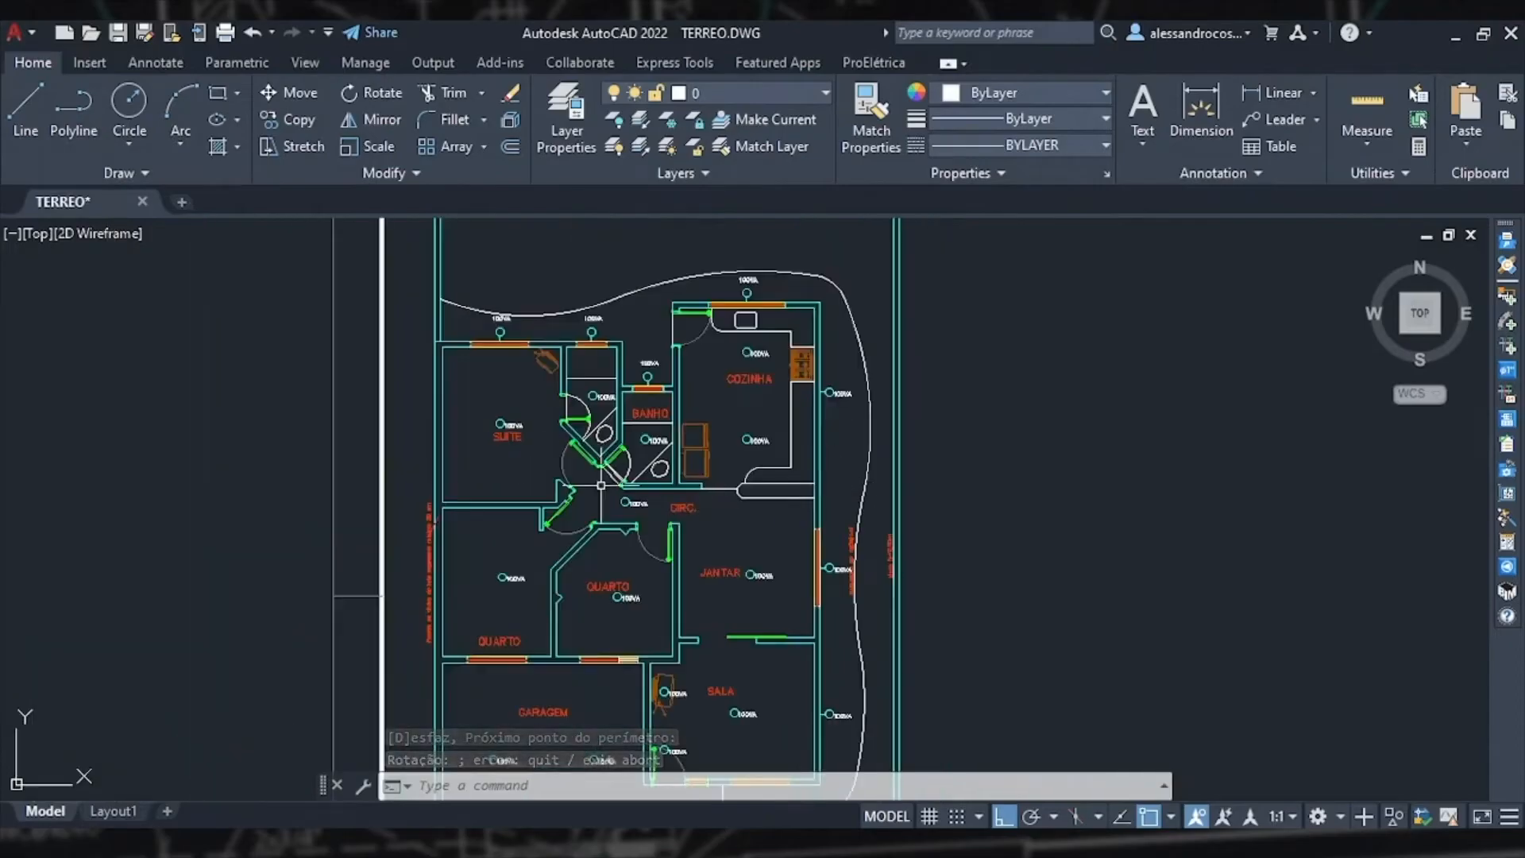
{"action": "middle_click_drag", "start_coordinate": [856, 650], "coordinate": [850, 590]}
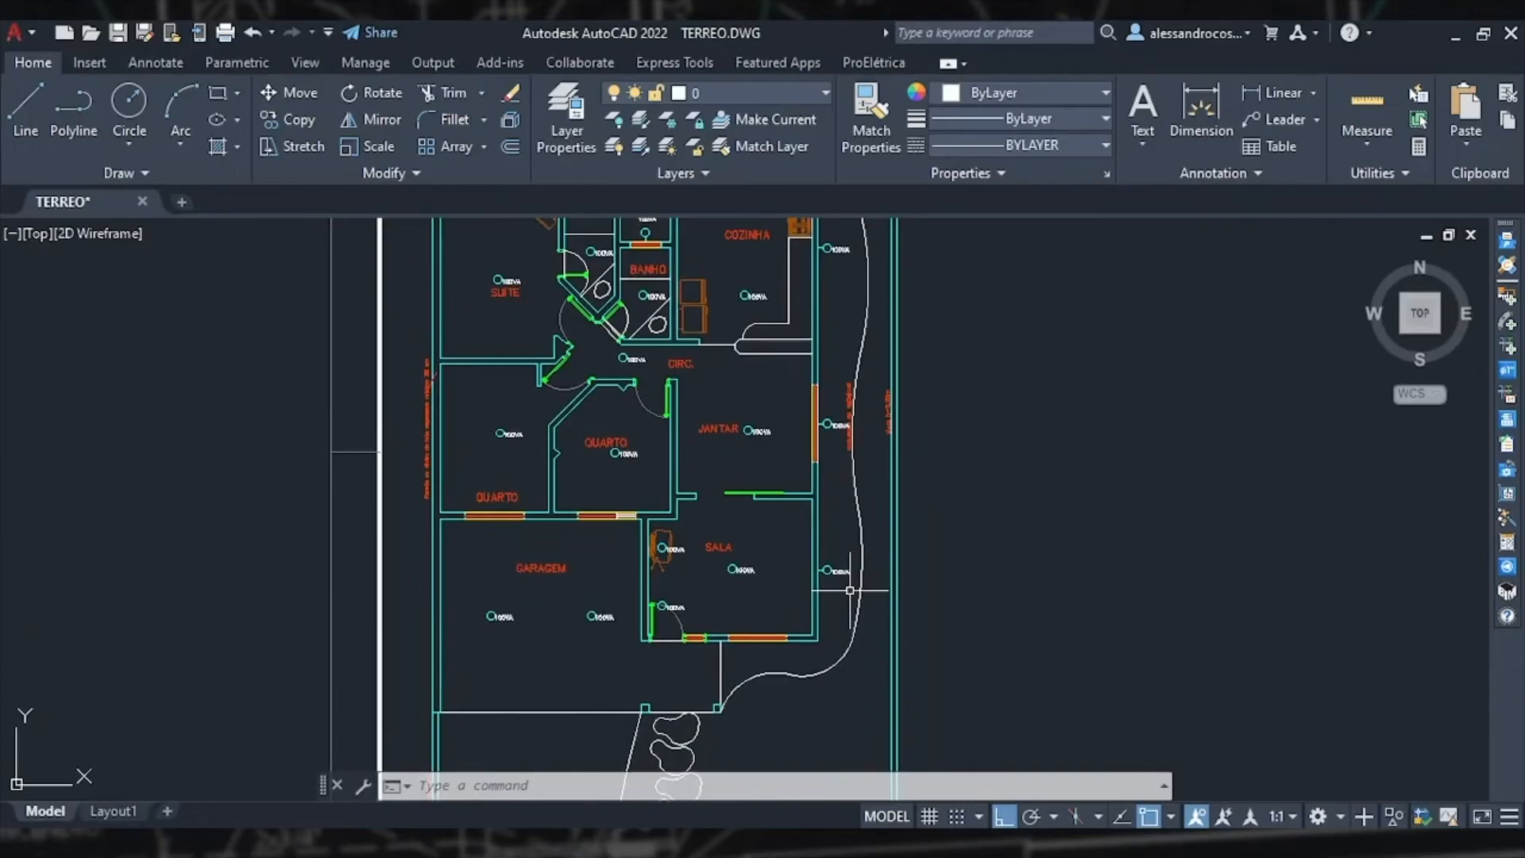
{"action": "middle_click_drag", "start_coordinate": [773, 460], "coordinate": [788, 501]}
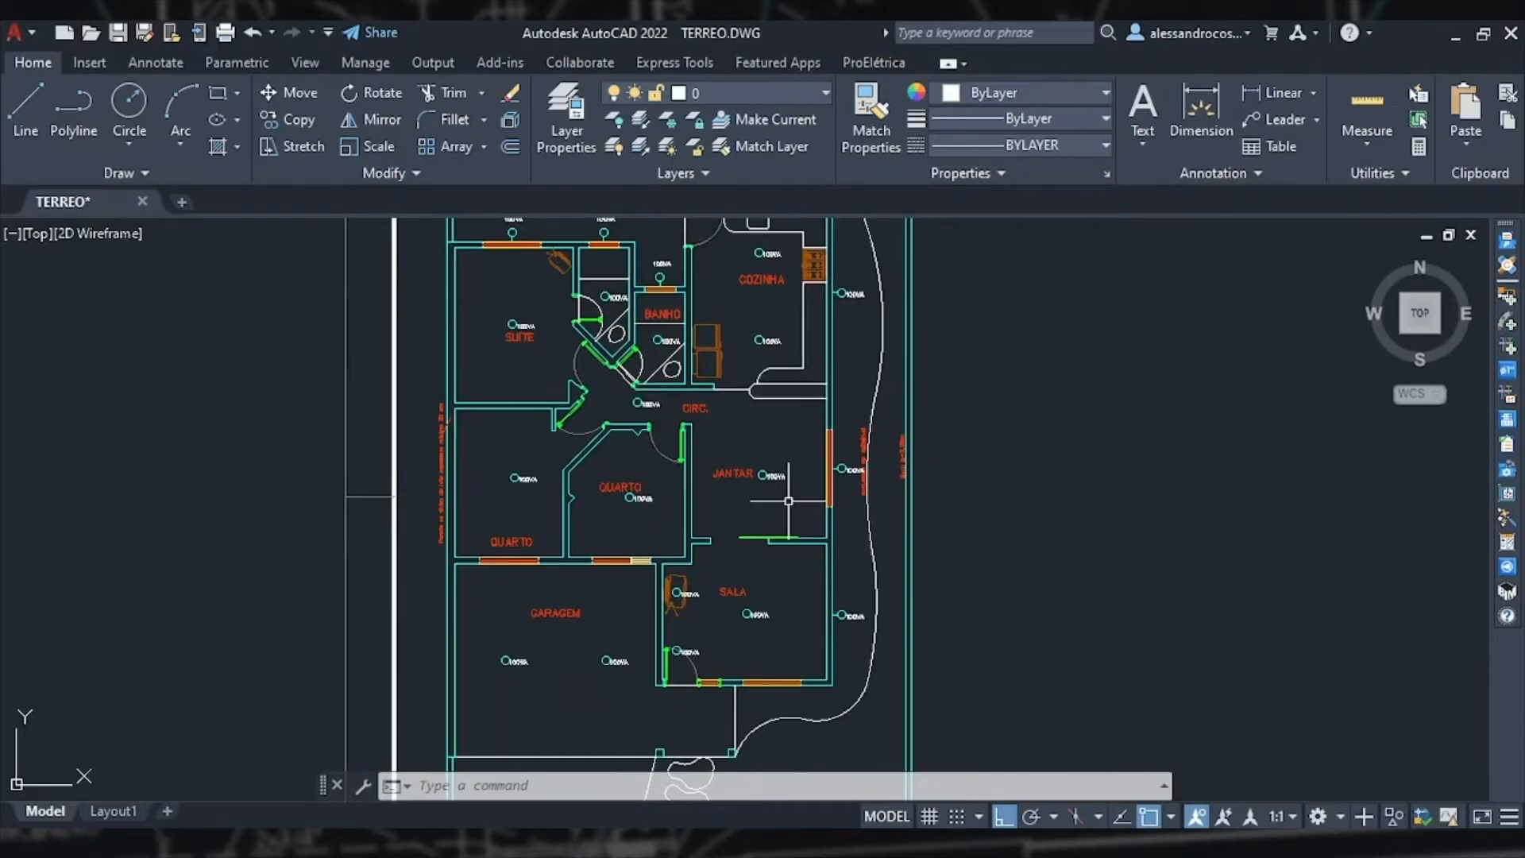
{"action": "middle_click_drag", "start_coordinate": [618, 327], "coordinate": [684, 438]}
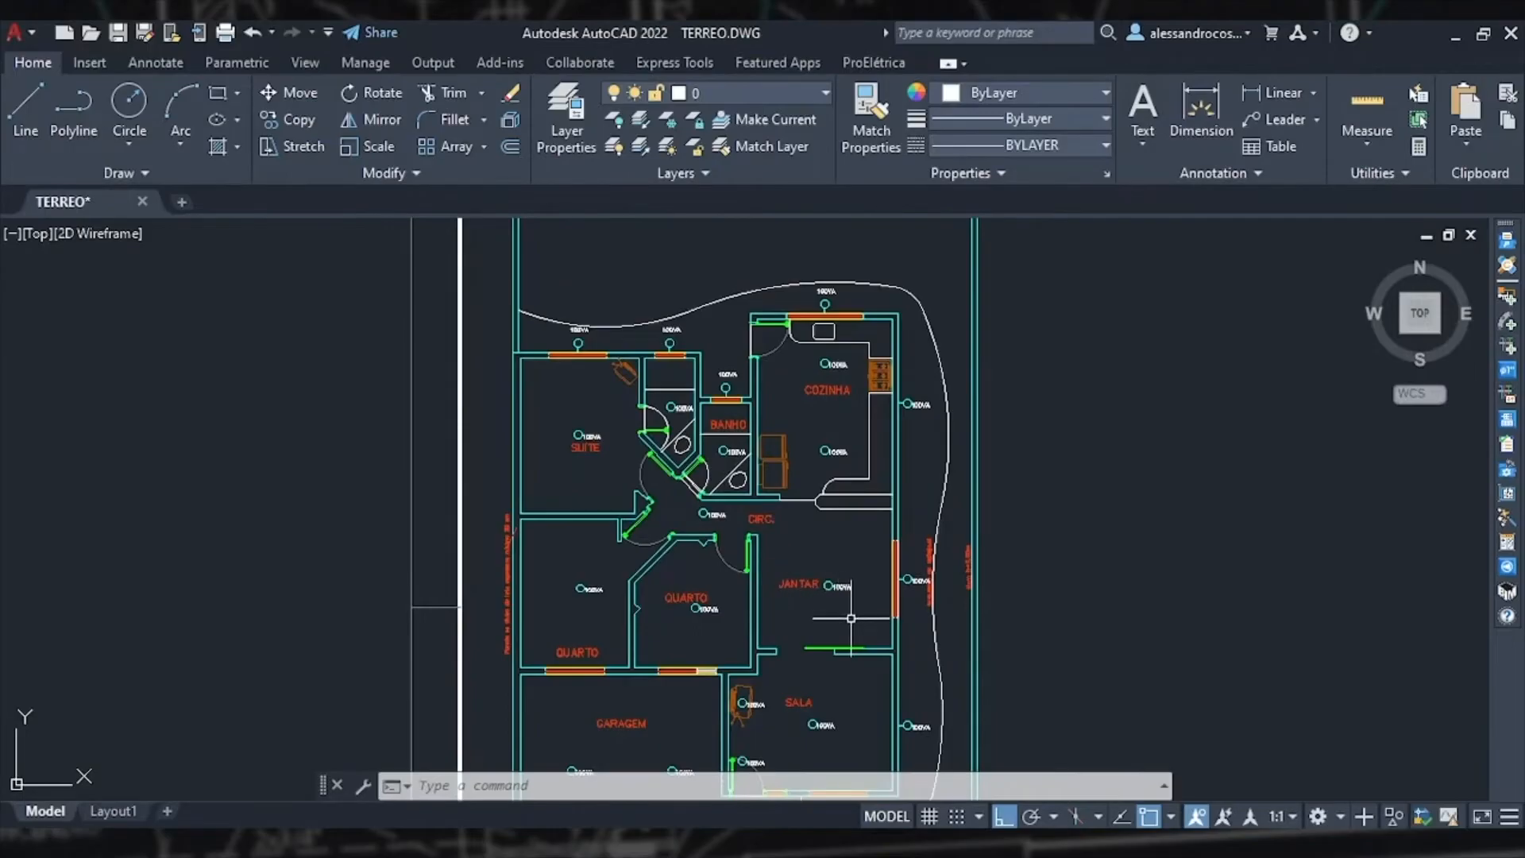
{"action": "scroll", "coordinate": [850, 619], "scroll_direction": "down", "scroll_amount": 2}
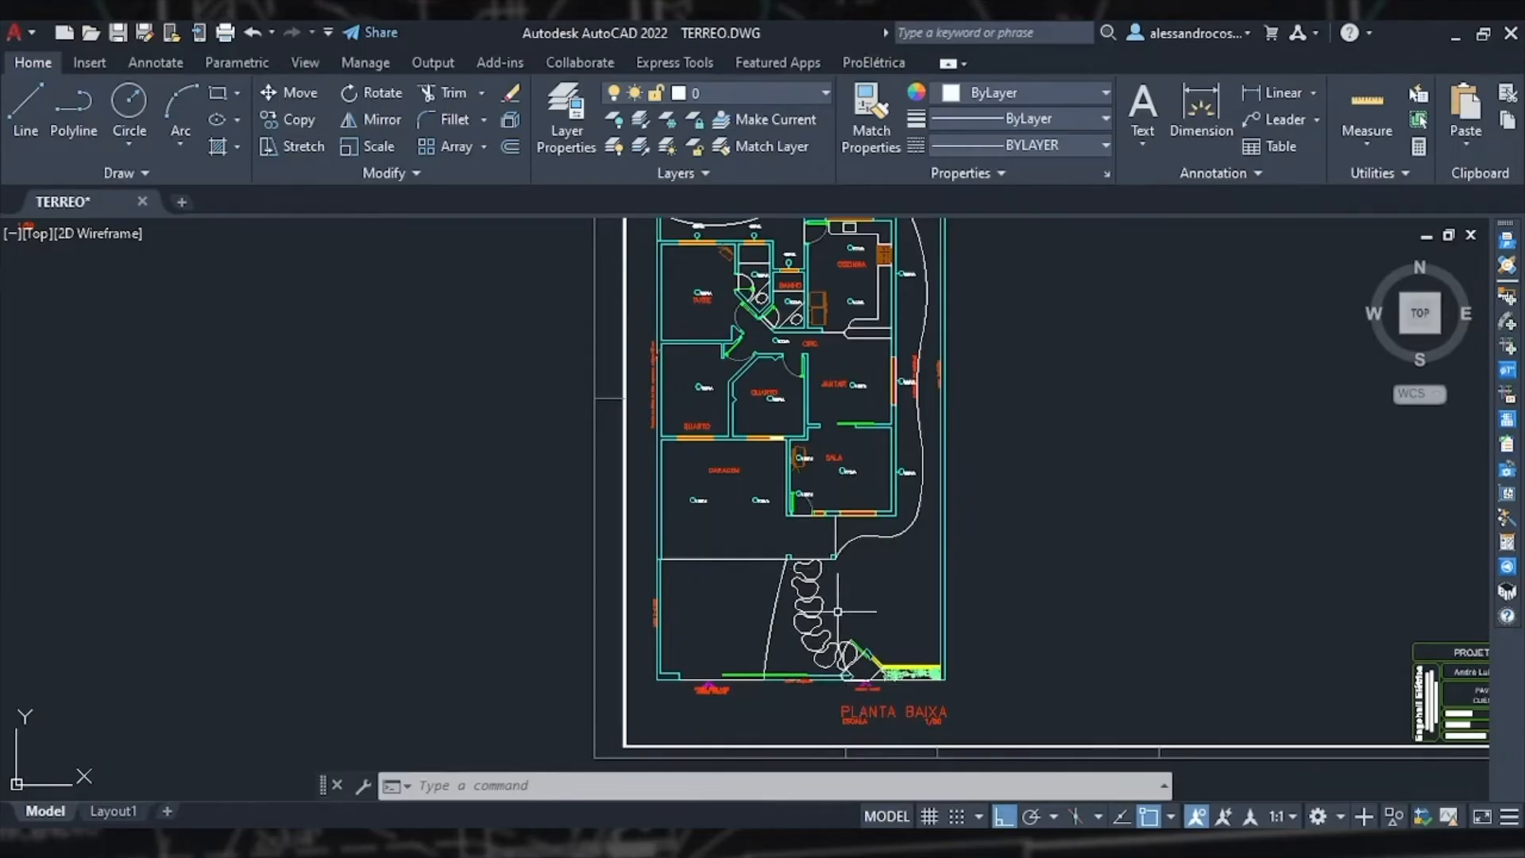
{"action": "middle_click_drag", "start_coordinate": [833, 514], "coordinate": [833, 544]}
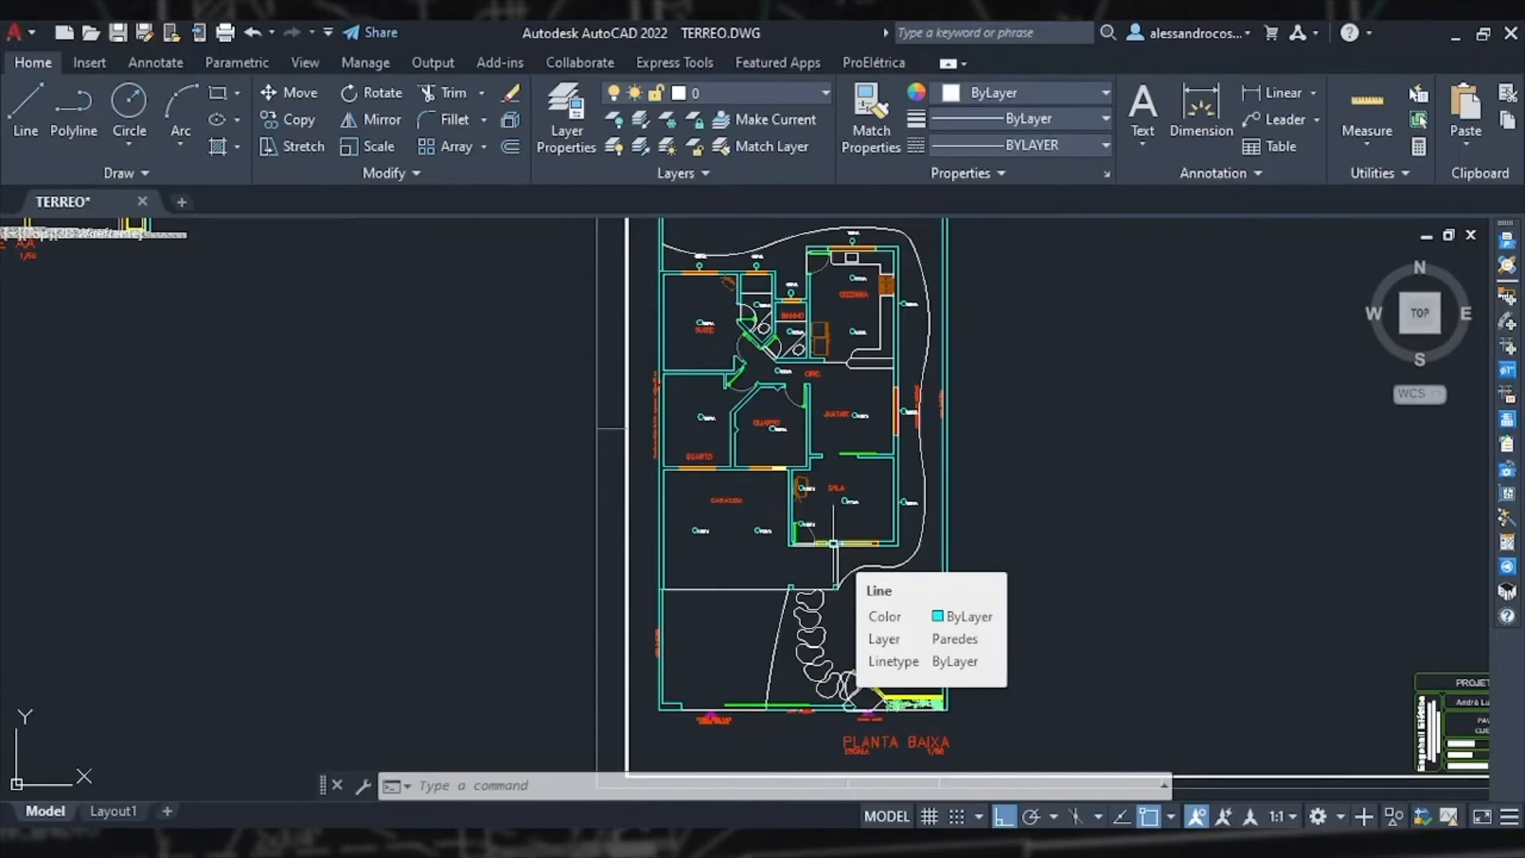
{"action": "scroll", "coordinate": [751, 446], "scroll_direction": "up", "scroll_amount": 5}
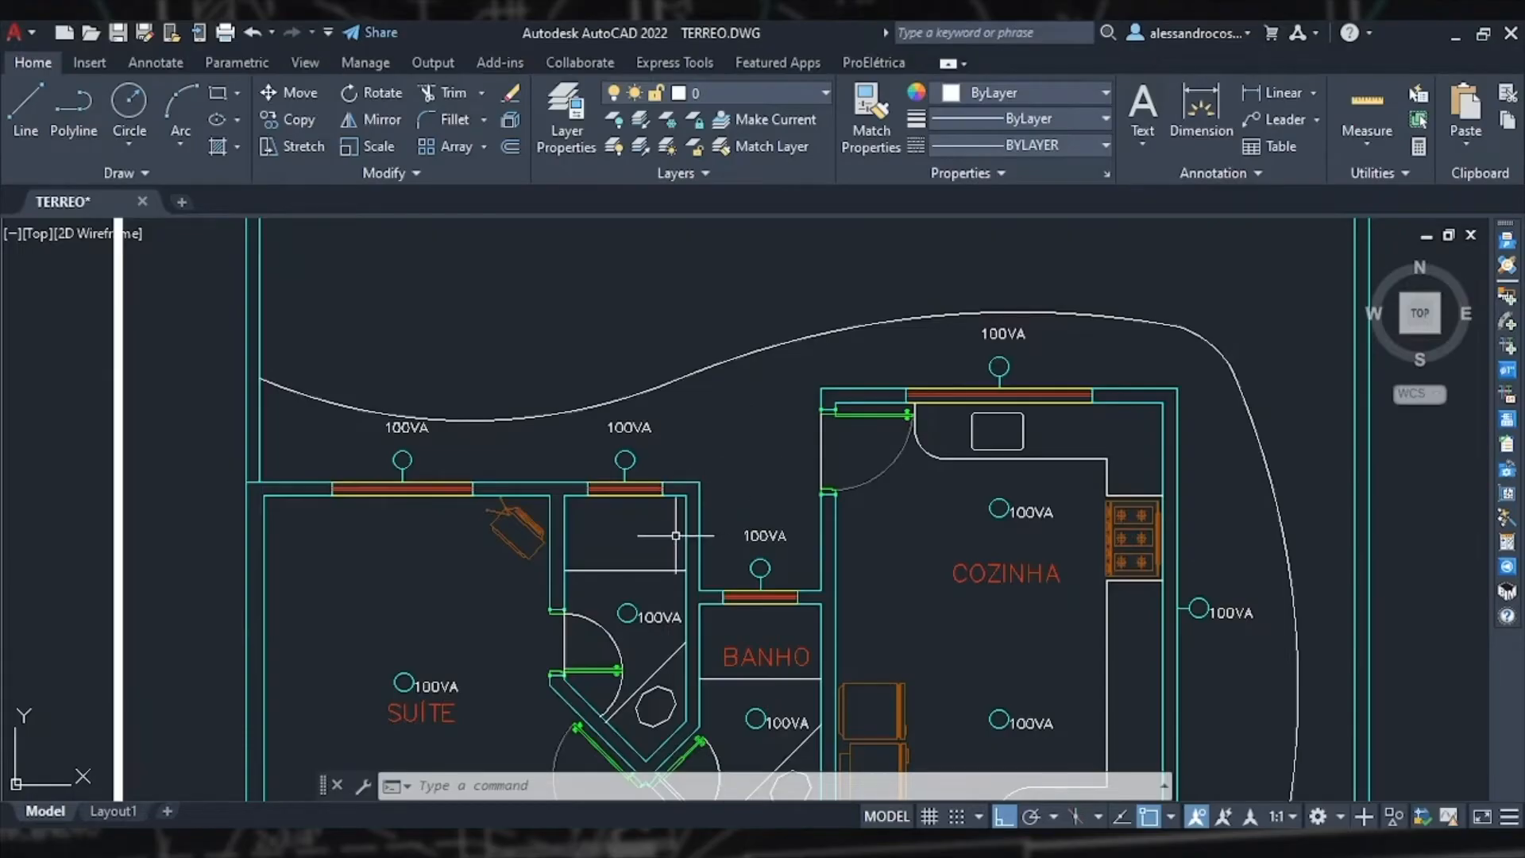
{"action": "scroll", "coordinate": [679, 538], "scroll_direction": "down", "scroll_amount": 7}
{"action": "scroll", "coordinate": [682, 523], "scroll_direction": "up", "scroll_amount": 5}
{"action": "scroll", "coordinate": [705, 596], "scroll_direction": "down", "scroll_amount": 6}
{"action": "scroll", "coordinate": [704, 596], "scroll_direction": "up", "scroll_amount": 8}
{"action": "middle_click_drag", "start_coordinate": [704, 596], "coordinate": [804, 449]}
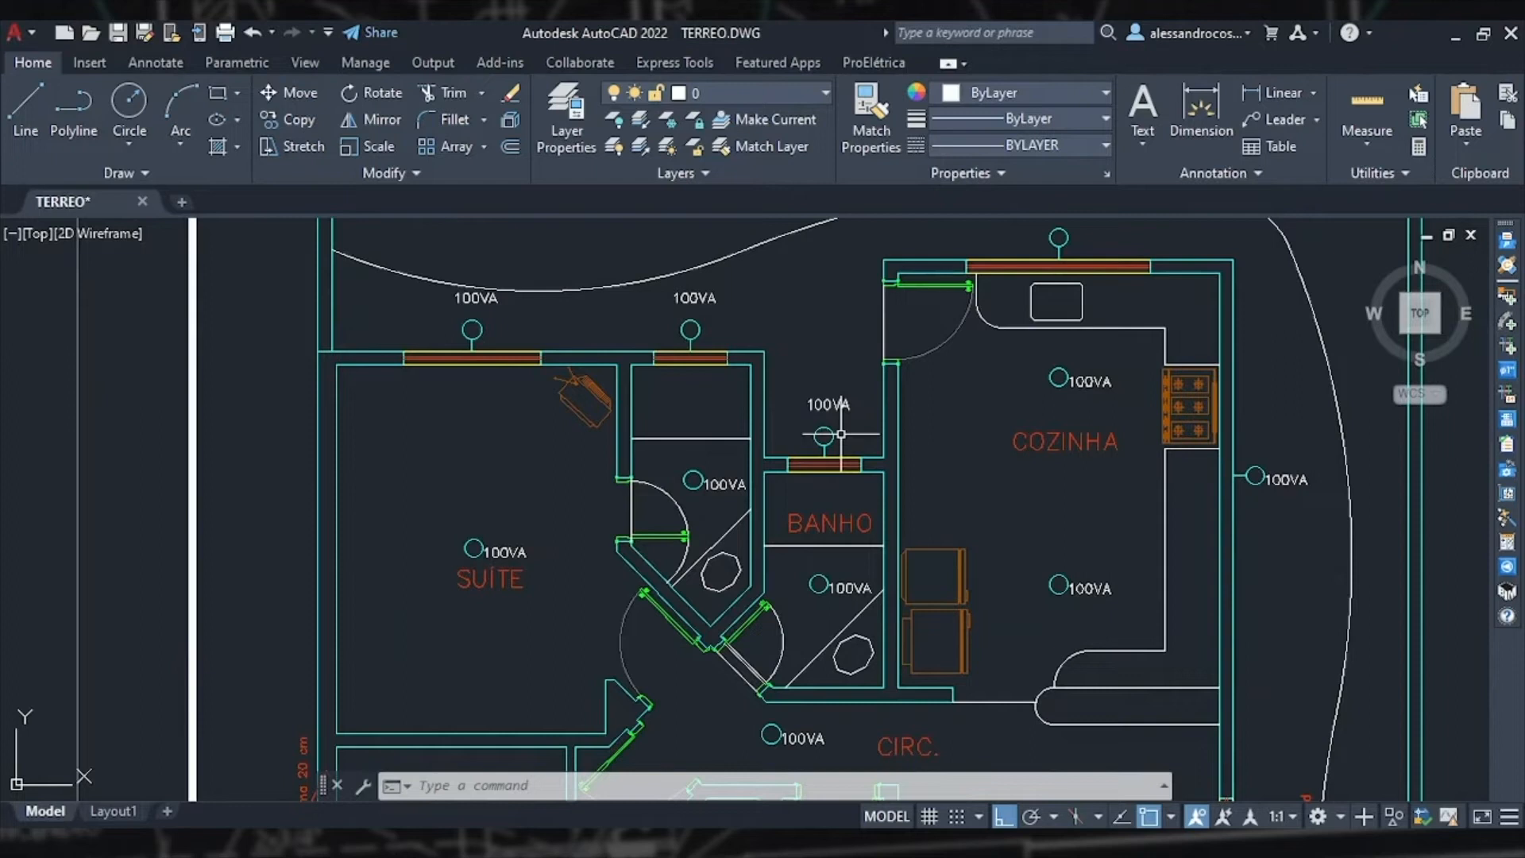
Step: Select all exterior wall sconces and change them to LED 15W, 15 W, inserted at 2.6 m, circuit 2
{"action": "left_click", "coordinate": [720, 340]}
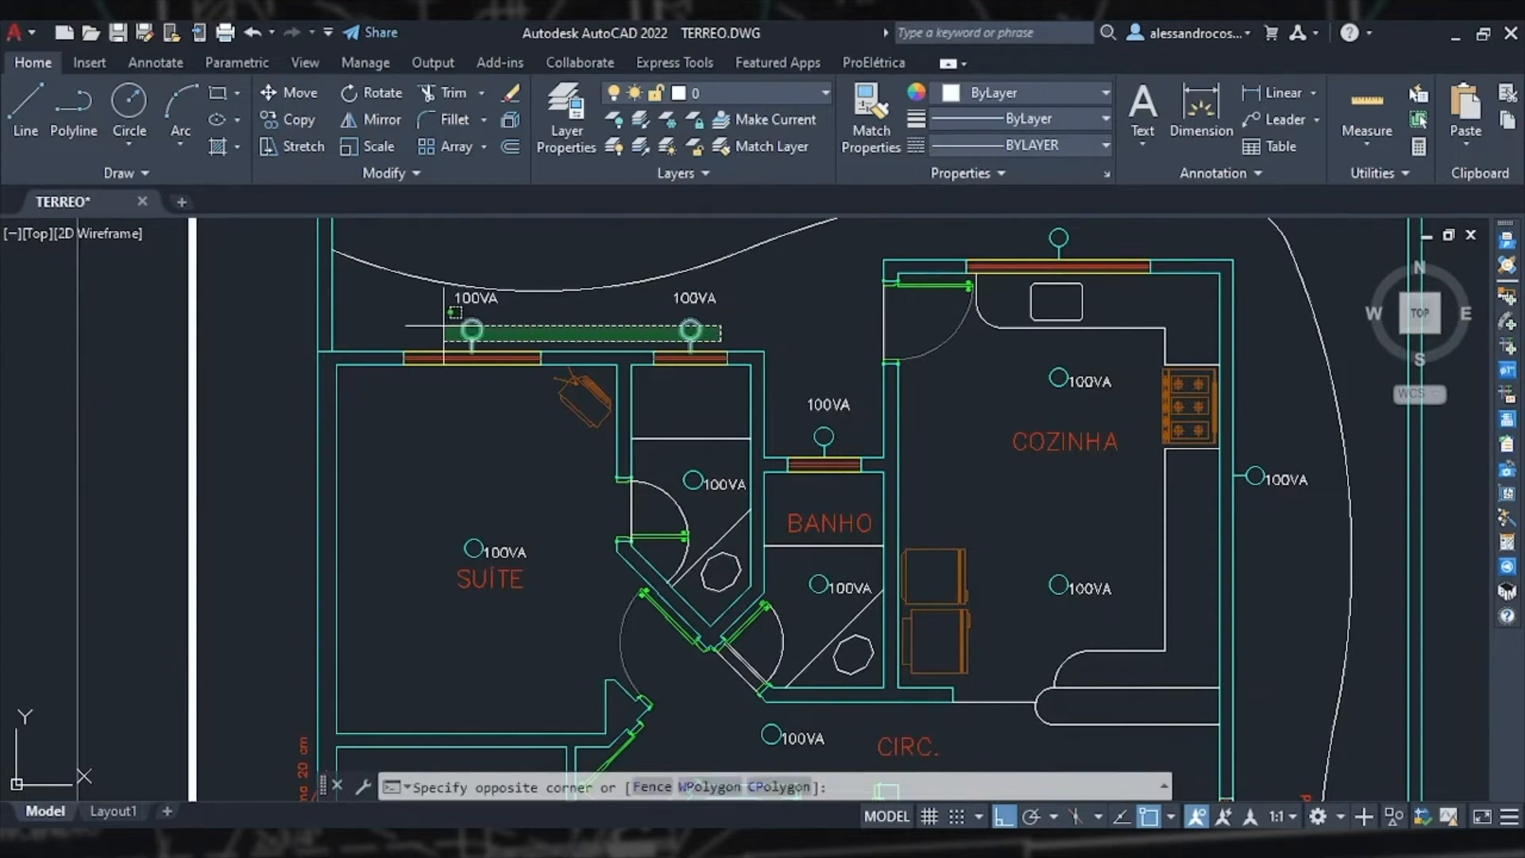
{"action": "left_click", "coordinate": [438, 310]}
{"action": "scroll", "coordinate": [1090, 237], "scroll_direction": "down", "scroll_amount": 2}
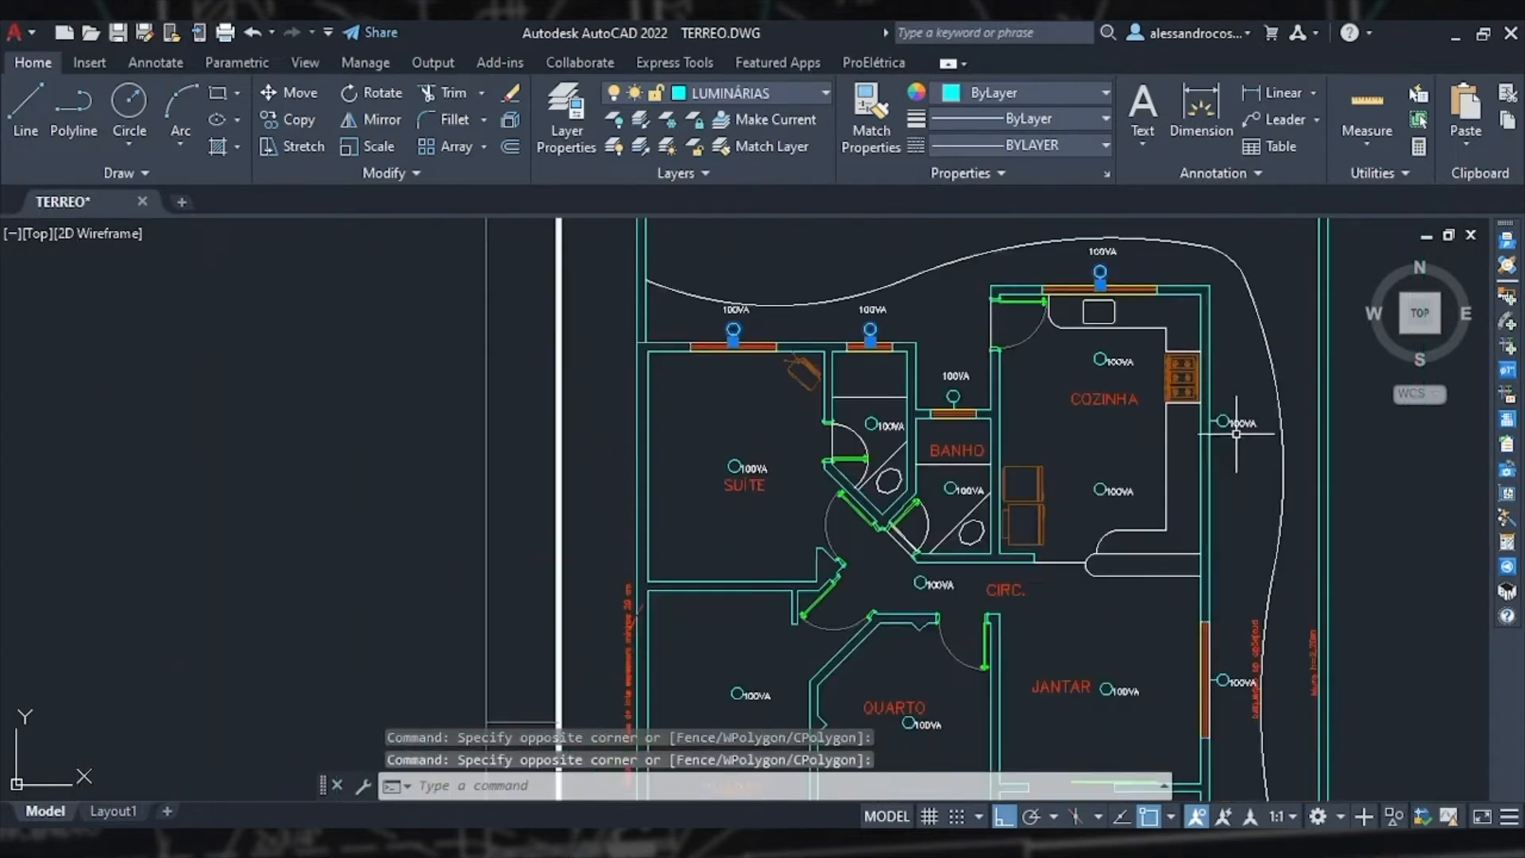
{"action": "scroll", "coordinate": [1138, 413], "scroll_direction": "up", "scroll_amount": 4}
{"action": "left_click", "coordinate": [979, 439]}
{"action": "left_click", "coordinate": [948, 422]}
{"action": "scroll", "coordinate": [1075, 422], "scroll_direction": "down", "scroll_amount": 2}
{"action": "scroll", "coordinate": [1031, 538], "scroll_direction": "up", "scroll_amount": 1}
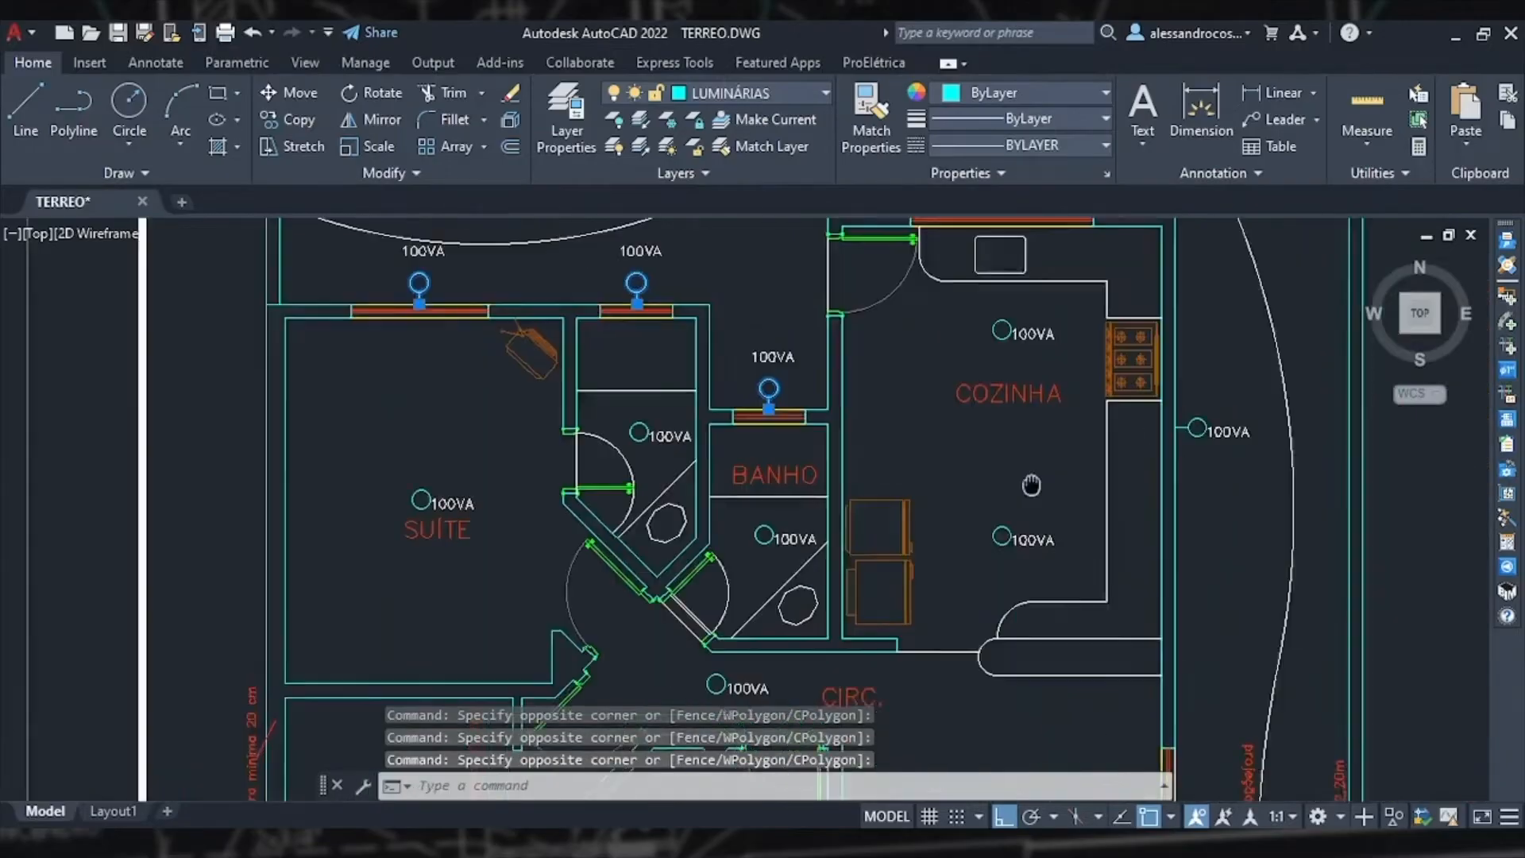
{"action": "scroll", "coordinate": [1120, 413], "scroll_direction": "down", "scroll_amount": 2}
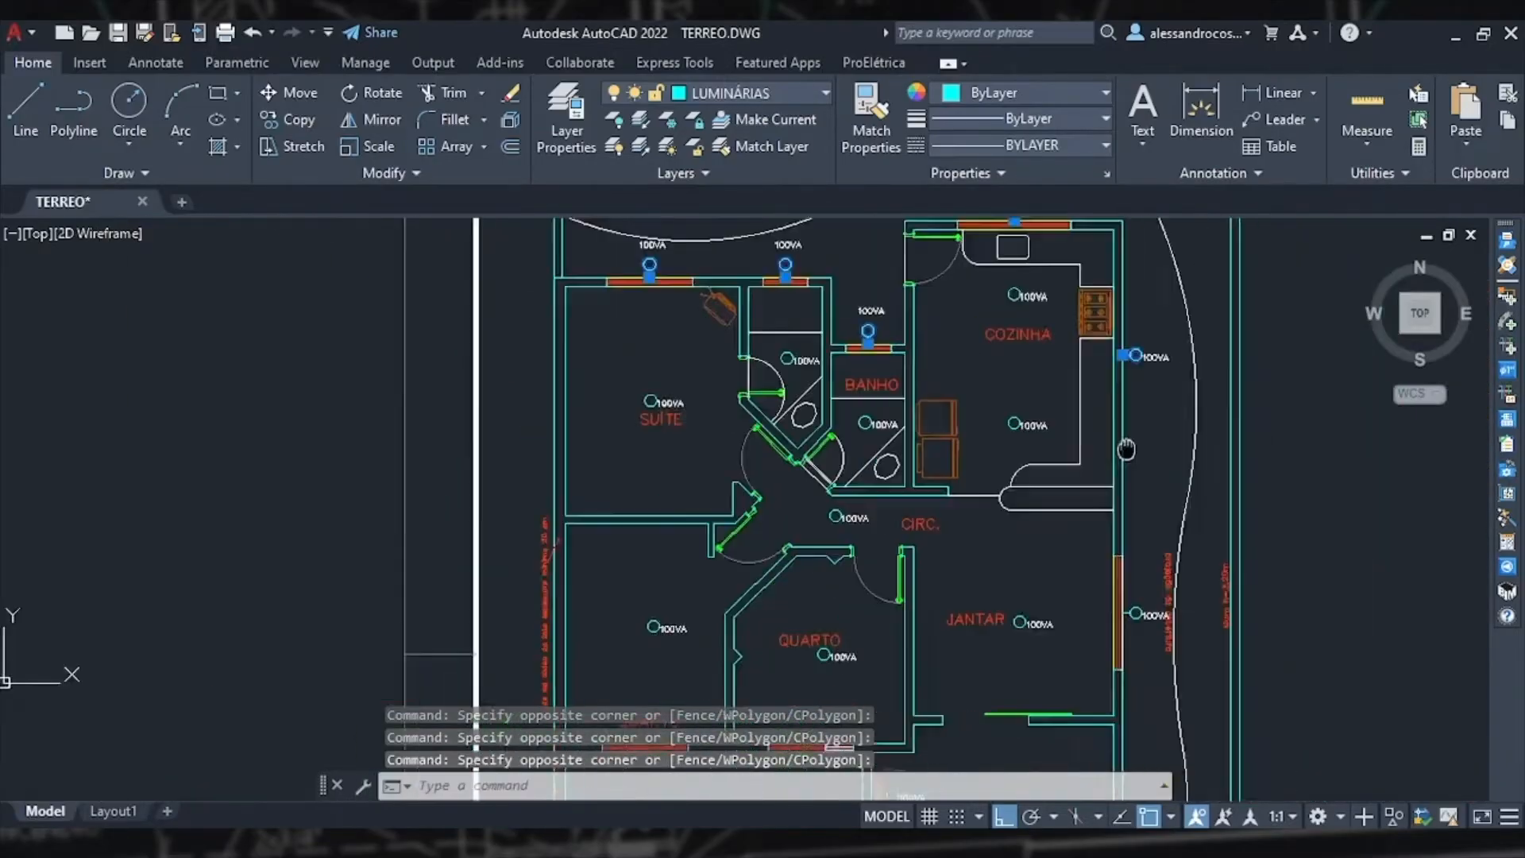
{"action": "scroll", "coordinate": [1056, 445], "scroll_direction": "up", "scroll_amount": 2}
{"action": "left_click", "coordinate": [1041, 436]}
{"action": "scroll", "coordinate": [1041, 436], "scroll_direction": "down", "scroll_amount": 3}
{"action": "scroll", "coordinate": [1050, 603], "scroll_direction": "up", "scroll_amount": 3}
{"action": "left_click", "coordinate": [1033, 378]}
{"action": "left_click", "coordinate": [1034, 364]}
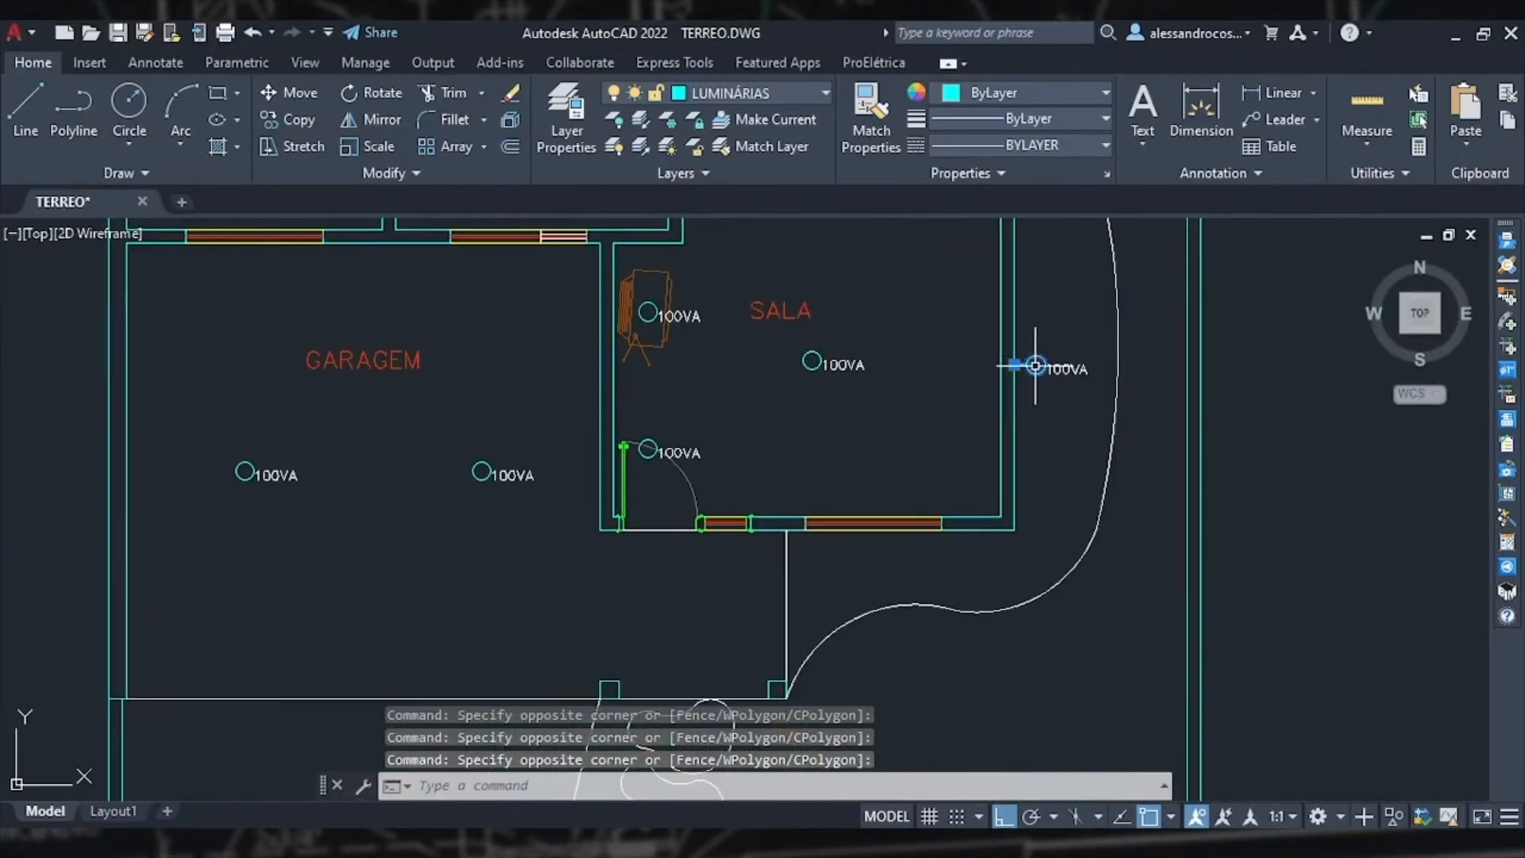
{"action": "double_click", "coordinate": [1036, 355]}
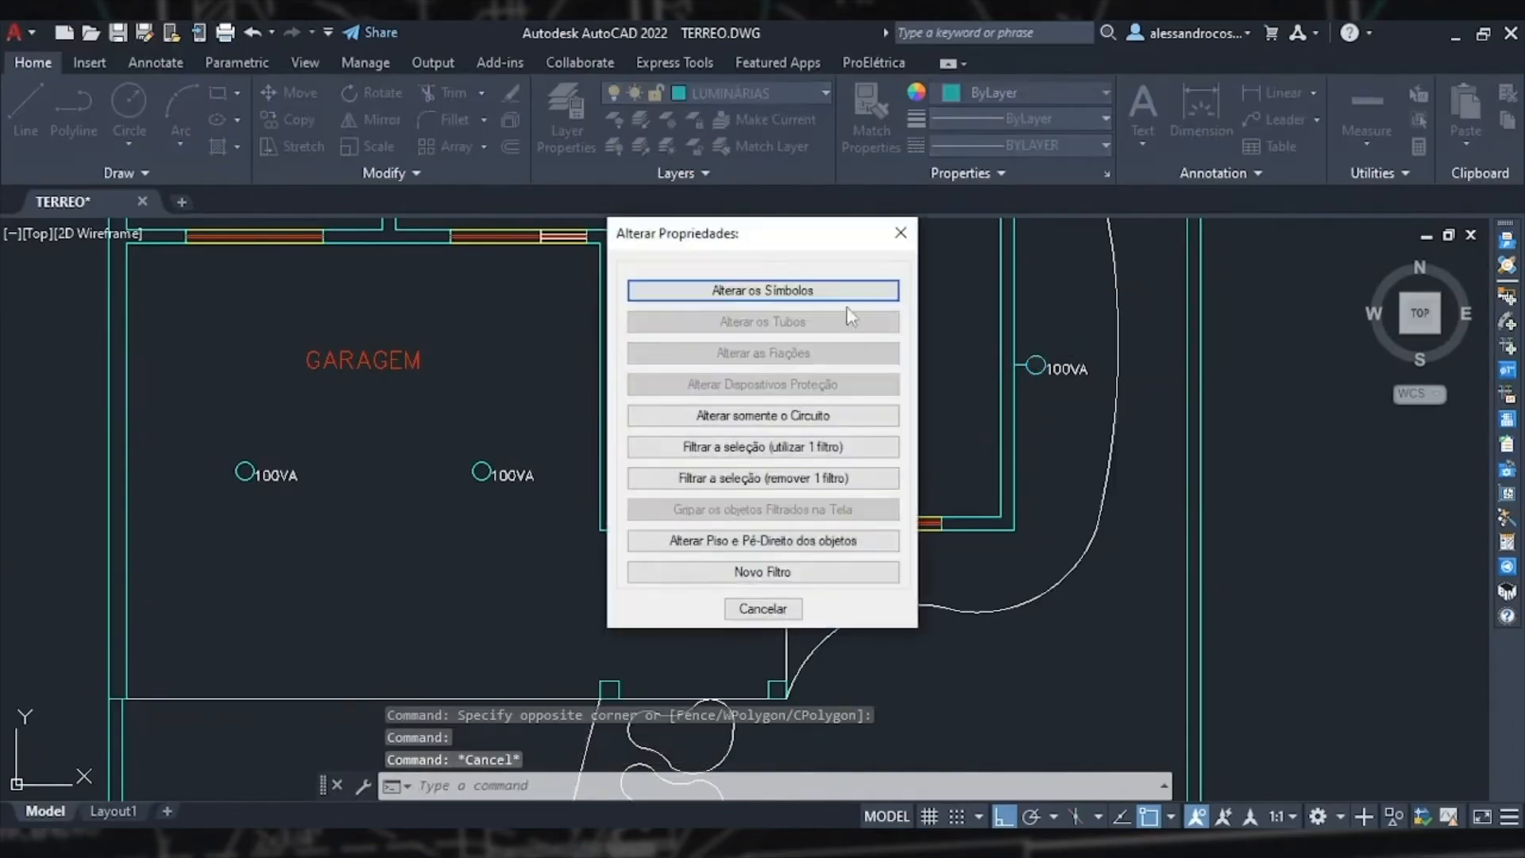
{"action": "left_click", "coordinate": [803, 289]}
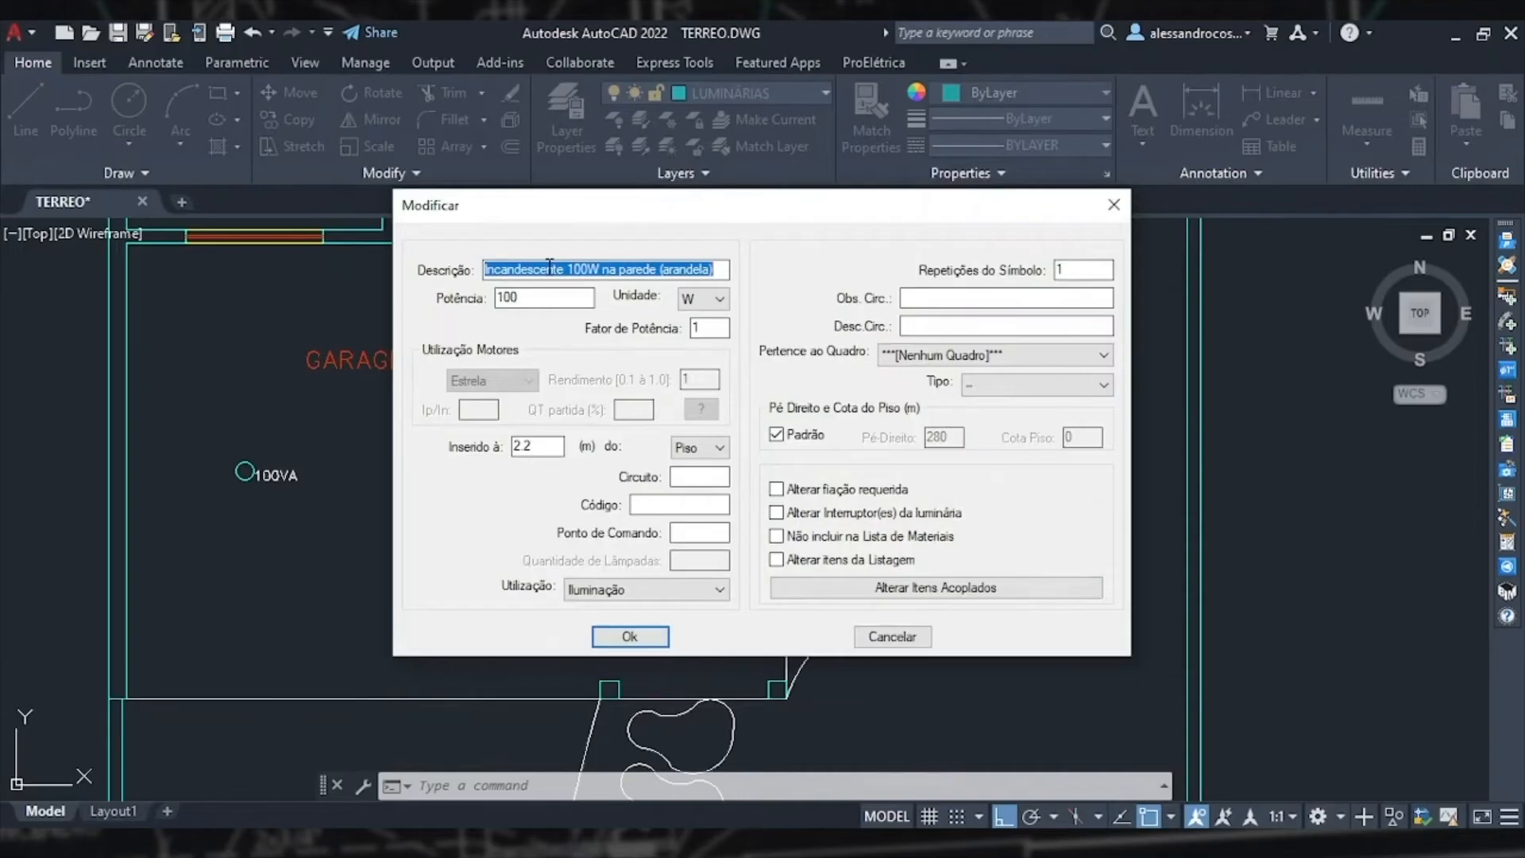
{"action": "type", "text": "LED 15W"}
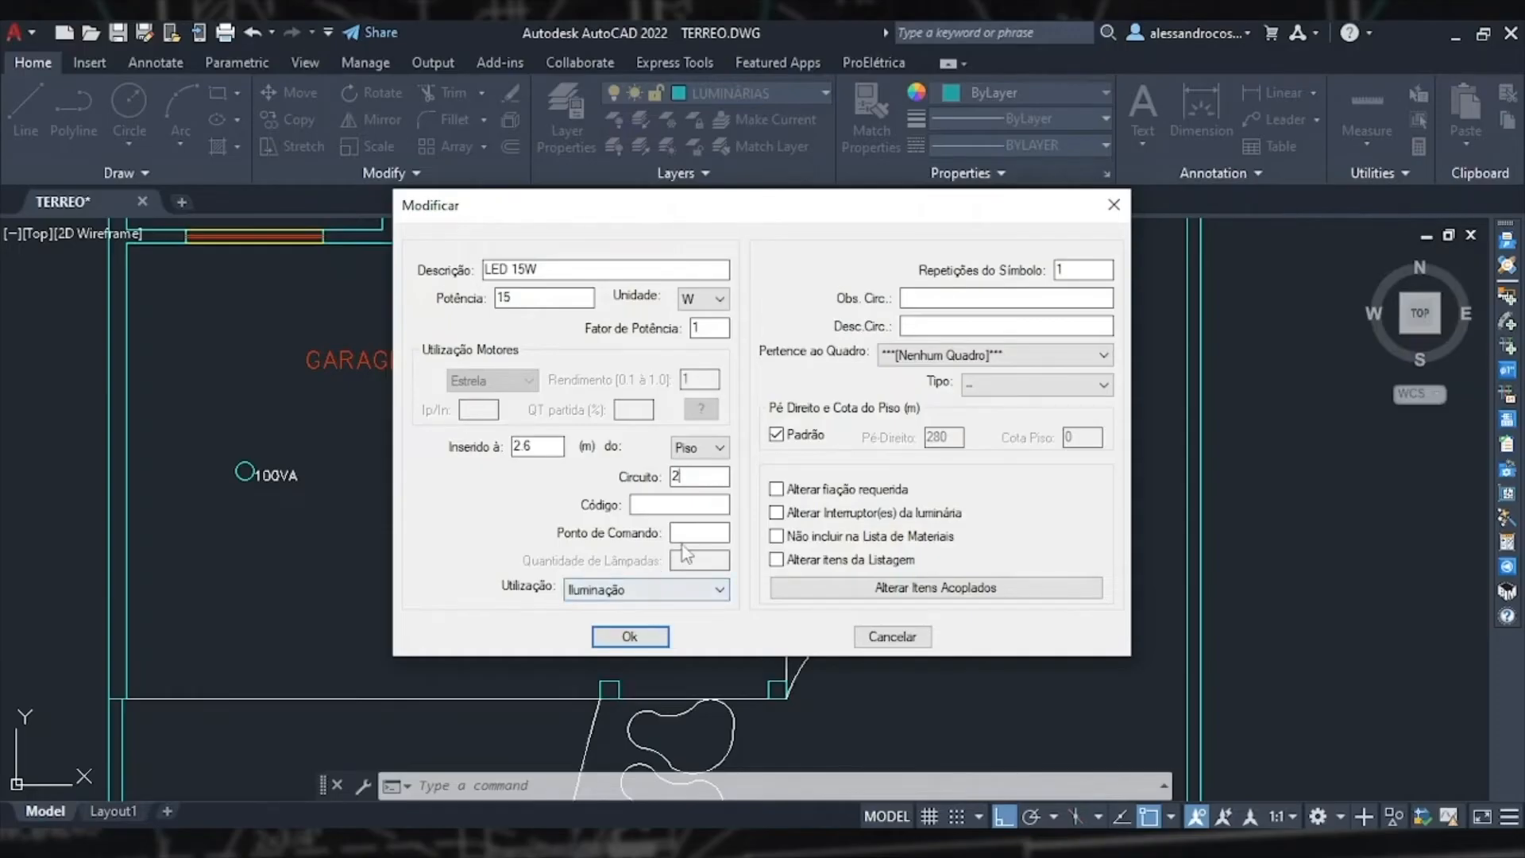
{"action": "left_click", "coordinate": [631, 636]}
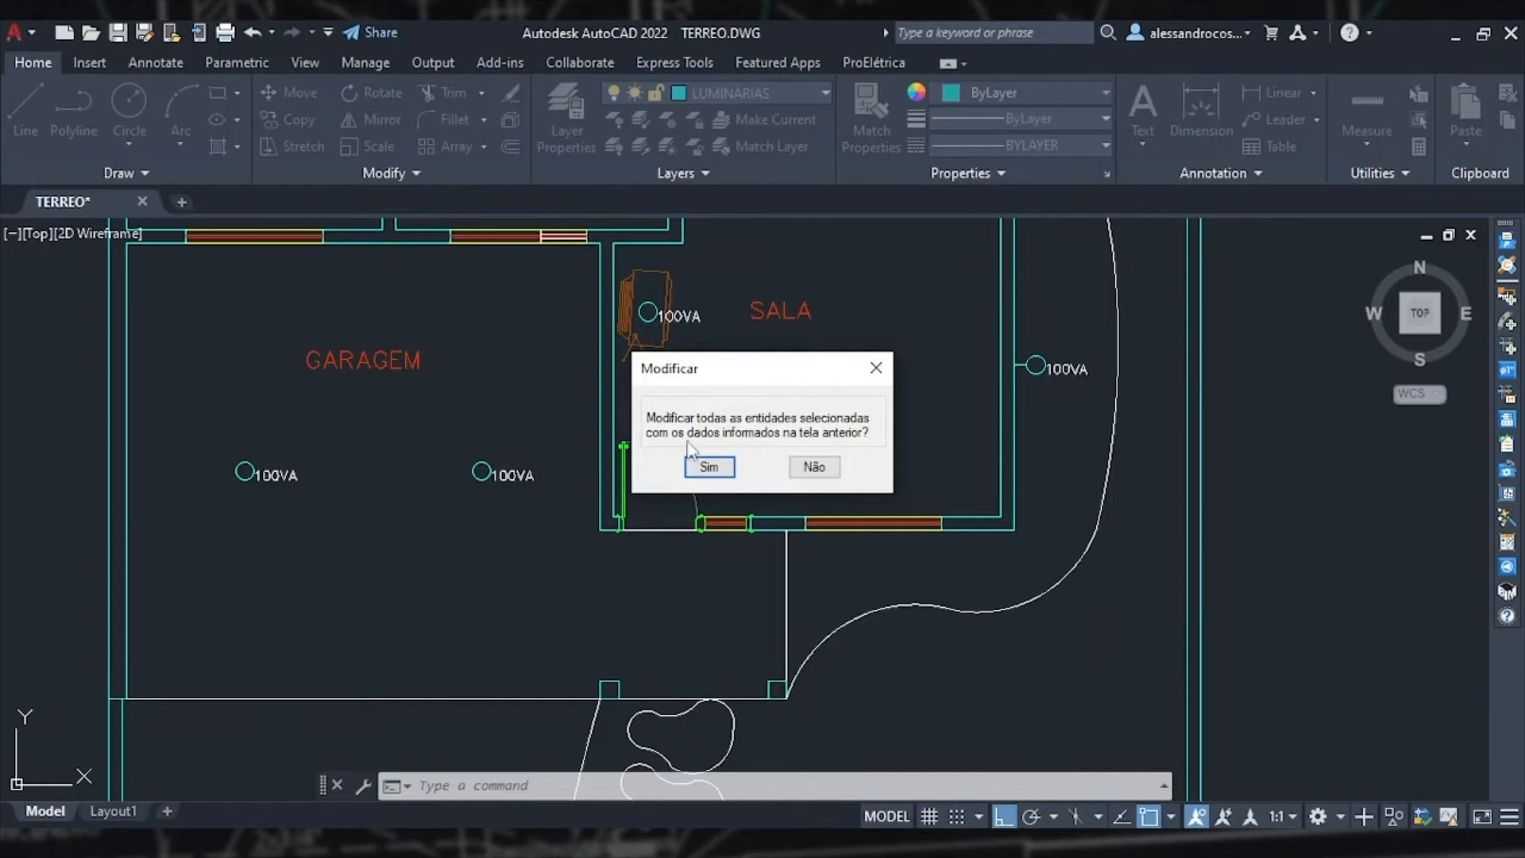
{"action": "left_click", "coordinate": [709, 467]}
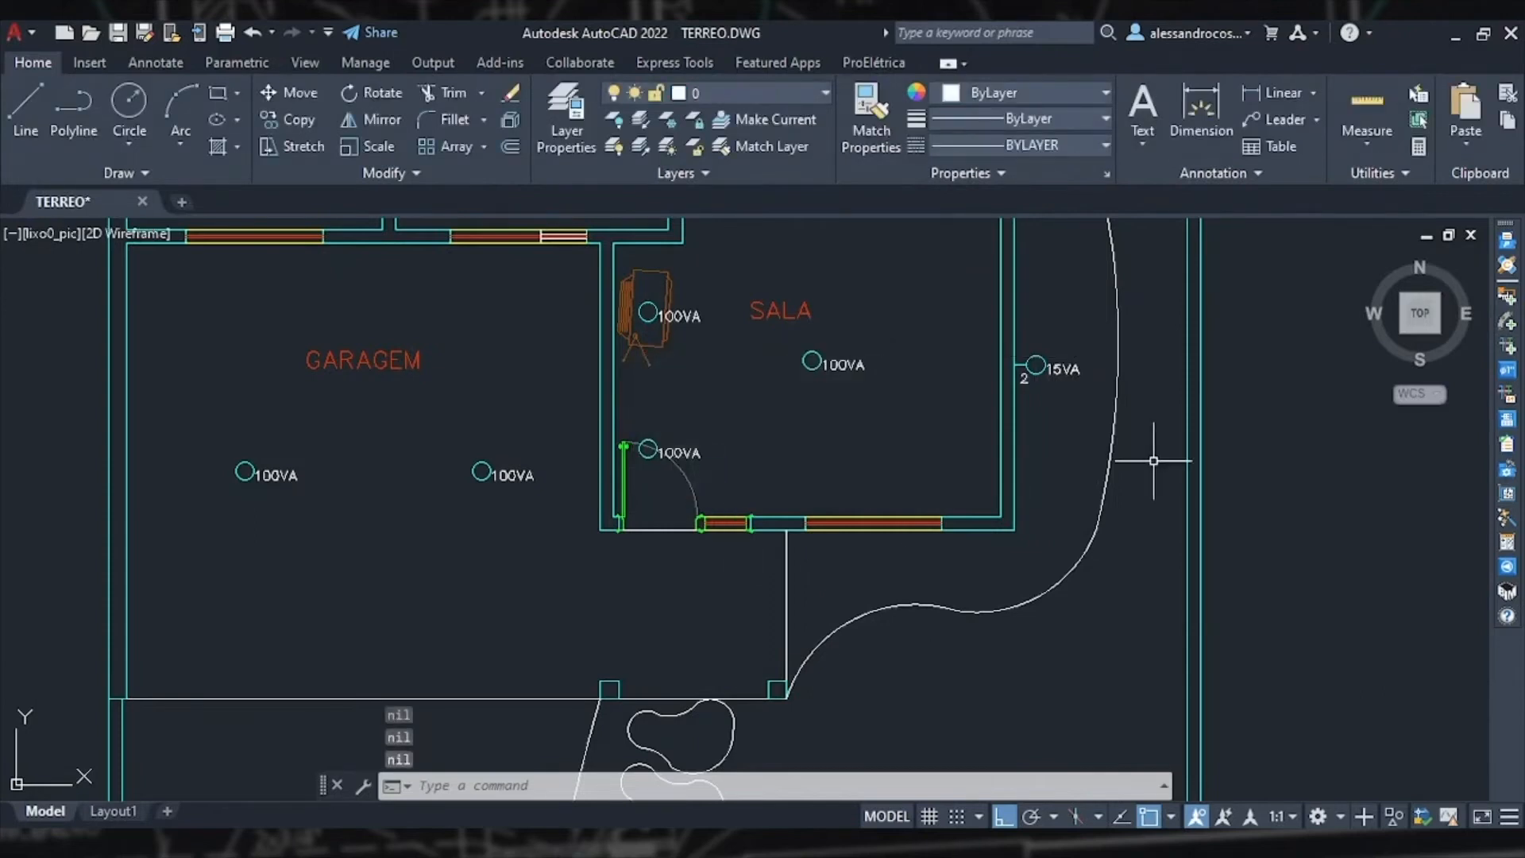
Step: Open the kitchen's east sconce properties to check its data, then close the dialog
{"action": "middle_click_drag", "start_coordinate": [1069, 422], "coordinate": [1009, 651]}
{"action": "scroll", "coordinate": [1009, 597], "scroll_direction": "down", "scroll_amount": 2}
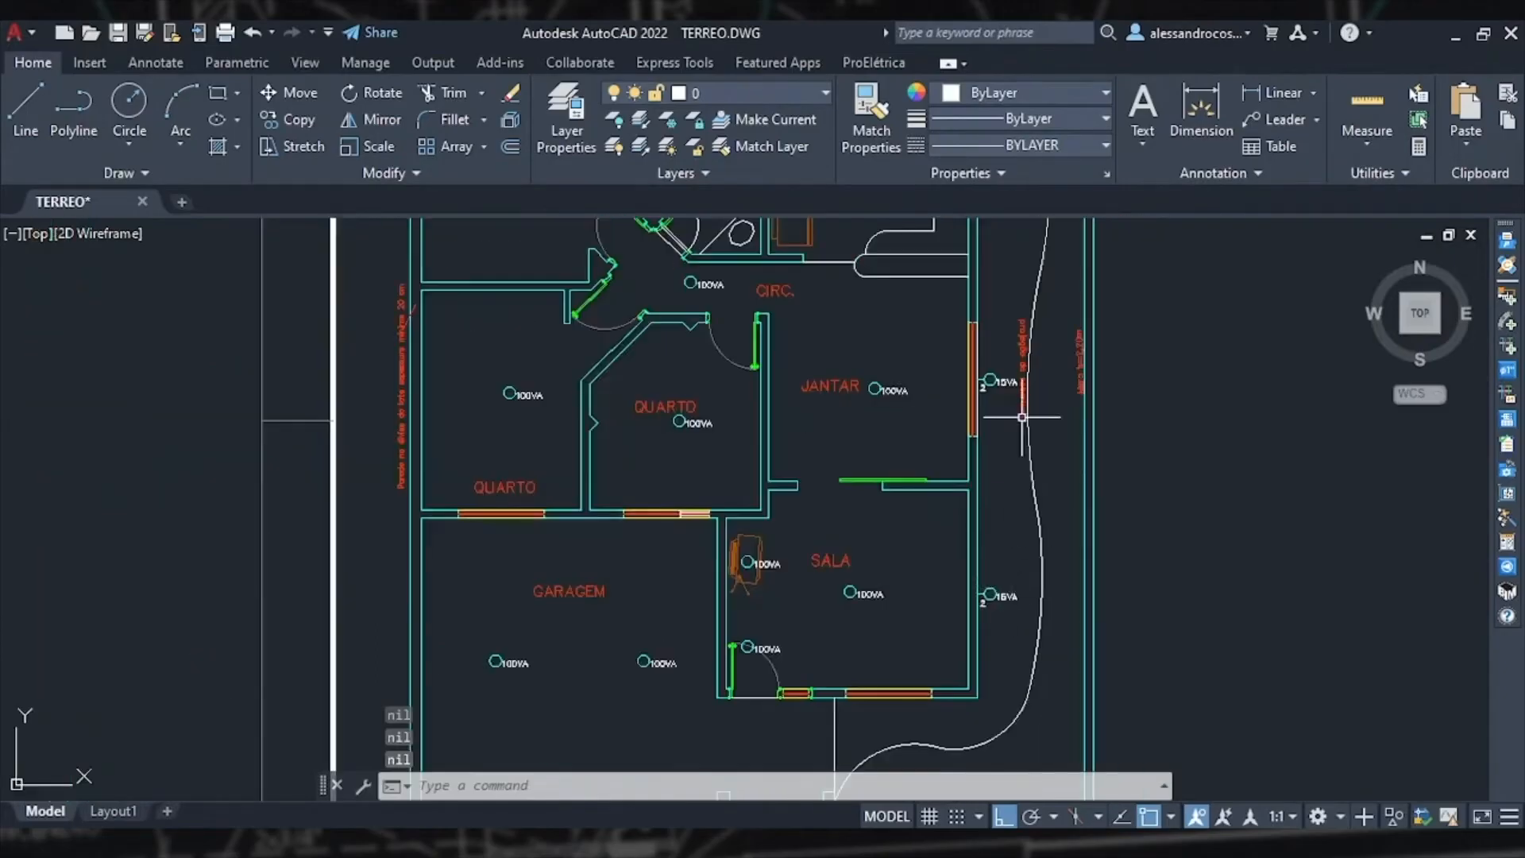
{"action": "middle_click_drag", "start_coordinate": [1017, 406], "coordinate": [937, 694]}
{"action": "middle_click_drag", "start_coordinate": [921, 432], "coordinate": [970, 630]}
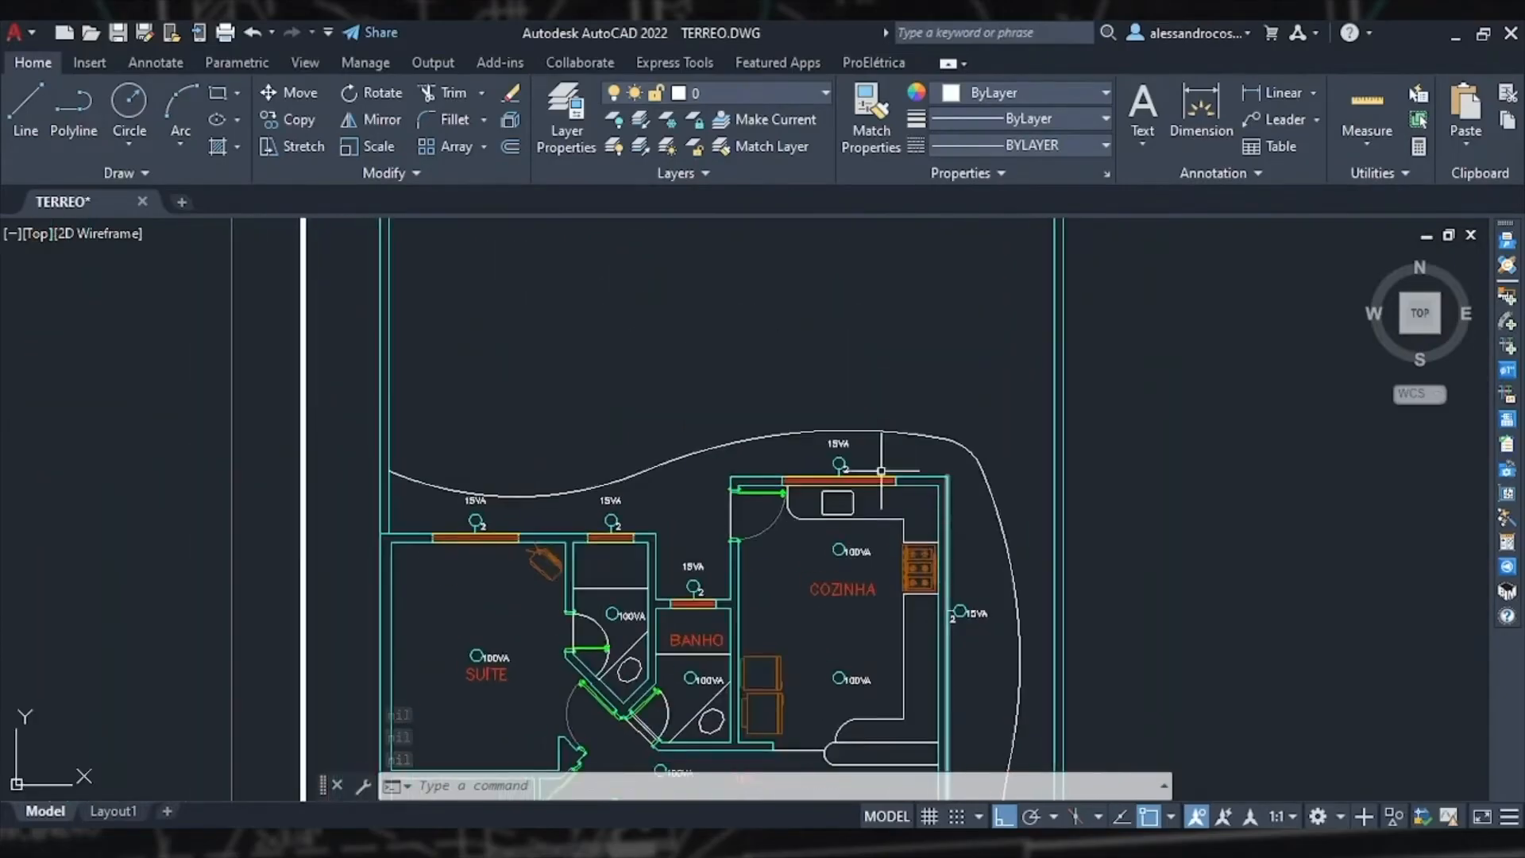
{"action": "scroll", "coordinate": [658, 592], "scroll_direction": "up", "scroll_amount": 2}
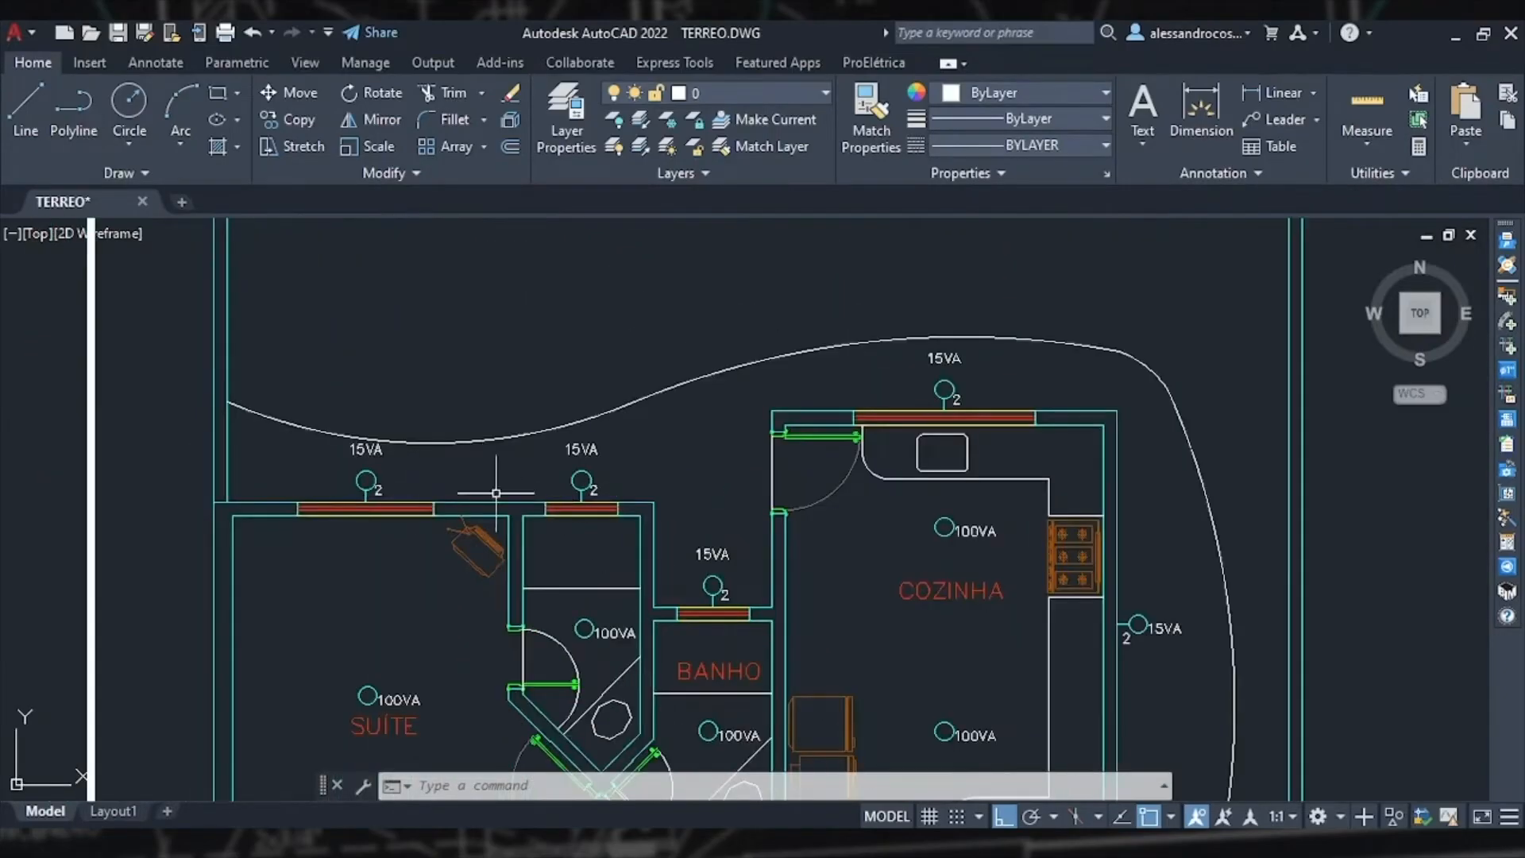
{"action": "scroll", "coordinate": [466, 577], "scroll_direction": "down", "scroll_amount": 2}
{"action": "middle_click_drag", "start_coordinate": [467, 578], "coordinate": [470, 517]}
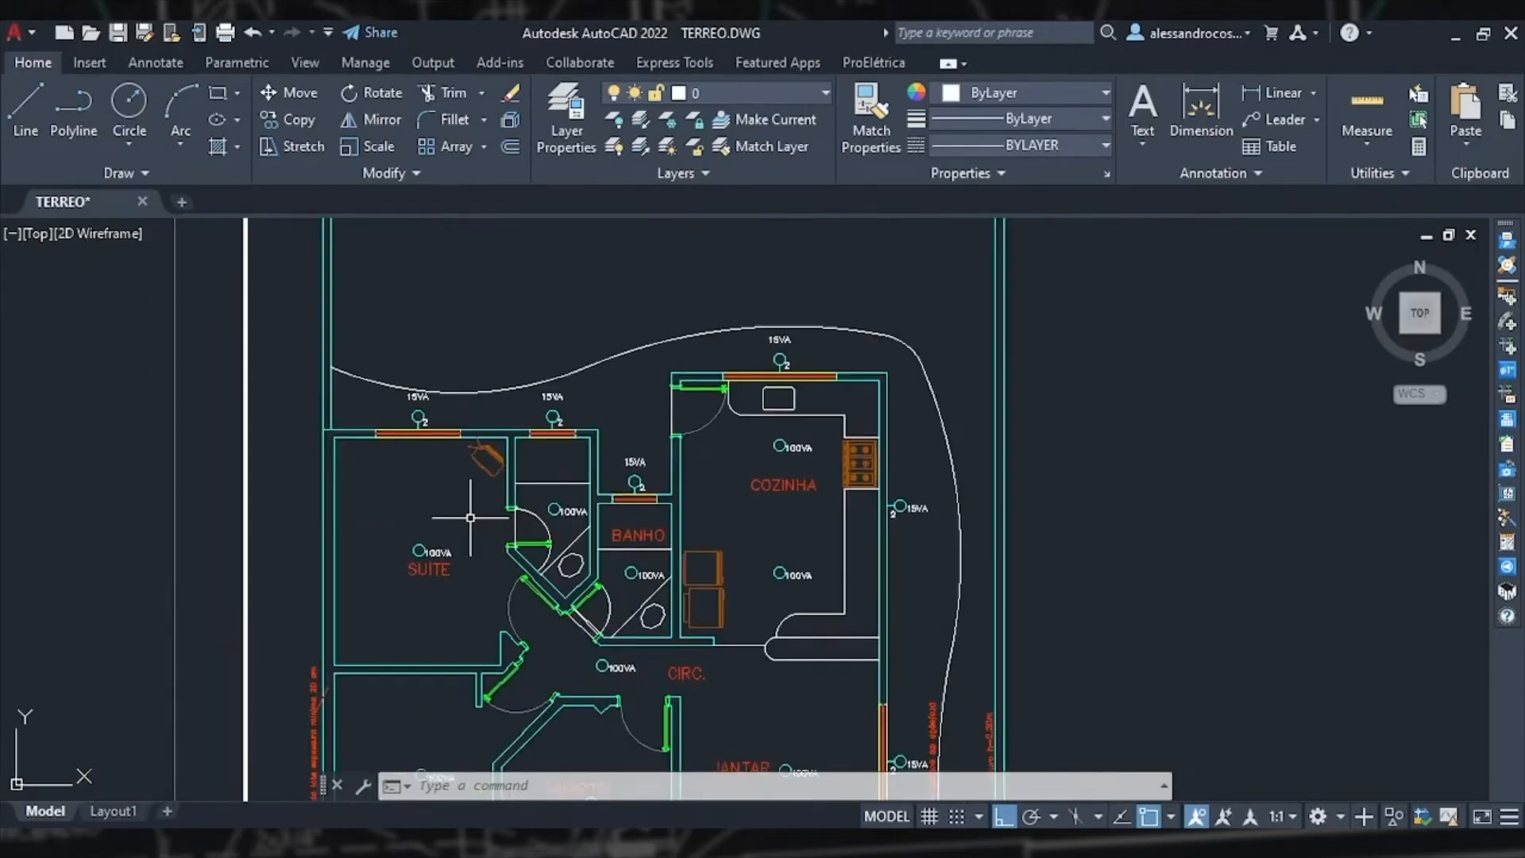
{"action": "scroll", "coordinate": [395, 401], "scroll_direction": "up", "scroll_amount": 2}
{"action": "double_click", "coordinate": [1199, 546]}
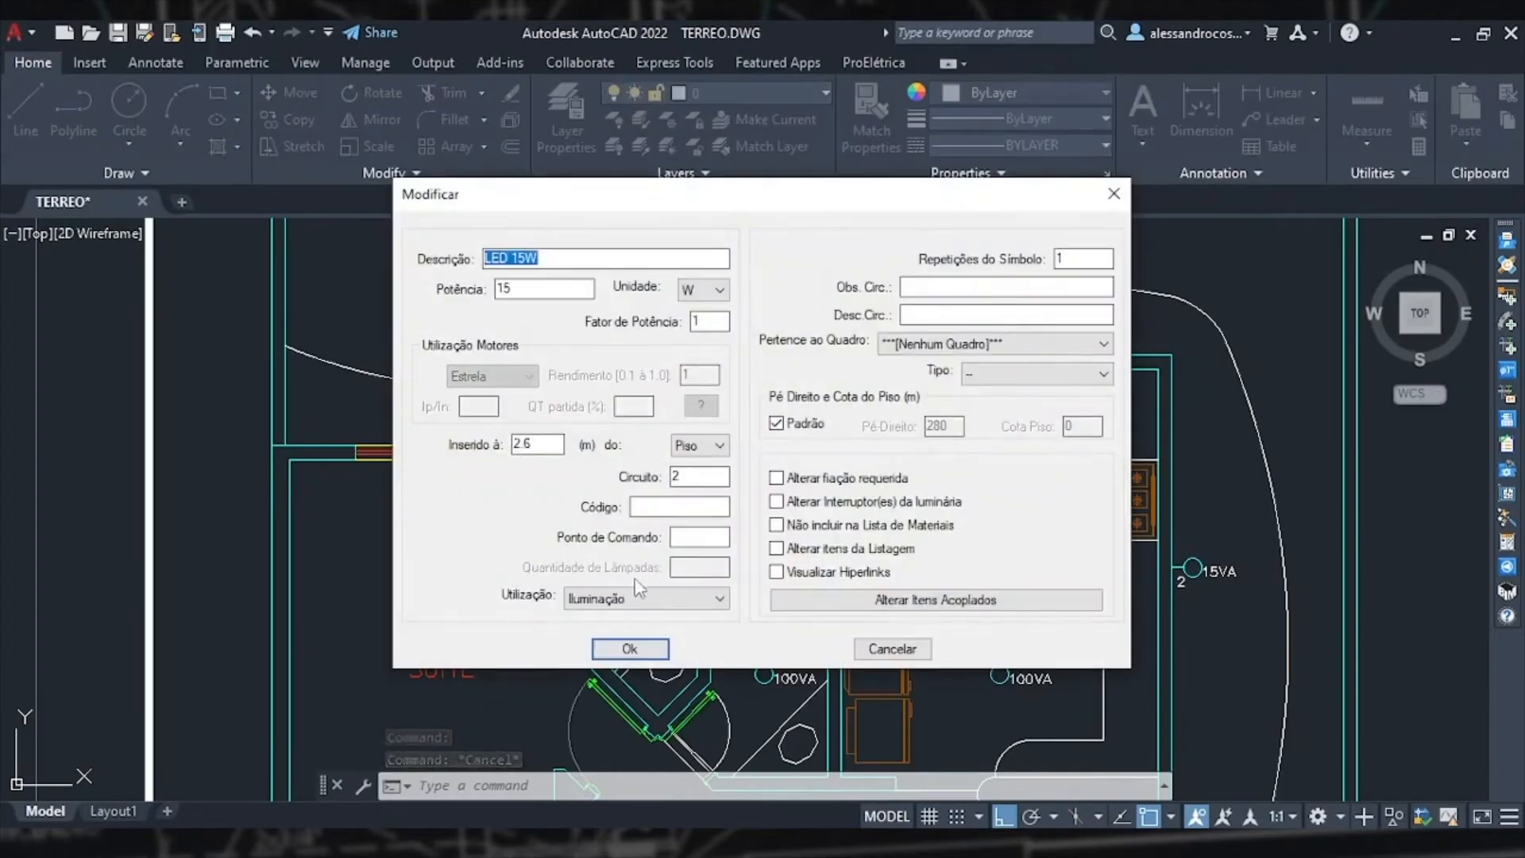
{"action": "key", "text": "Return"}
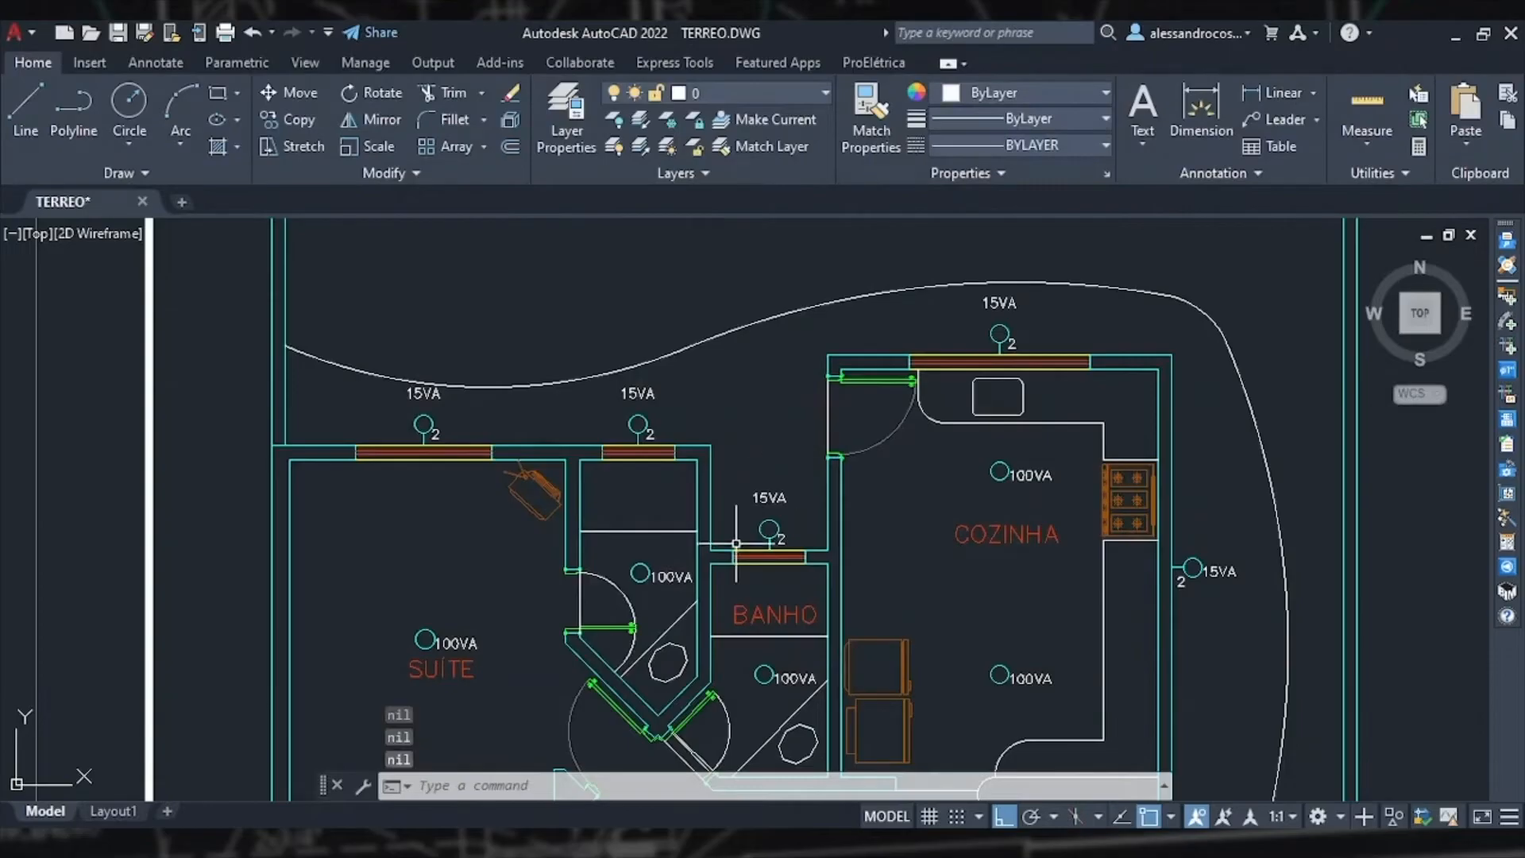
Step: Dimension the height from floor to the bedroom window in section BB' with a linear dimension
{"action": "mouse_move", "coordinate": [736, 543]}
{"action": "middle_mouse_down"}
{"action": "mouse_move", "coordinate": [773, 482]}
{"action": "mouse_move", "coordinate": [780, 414]}
{"action": "middle_mouse_up"}
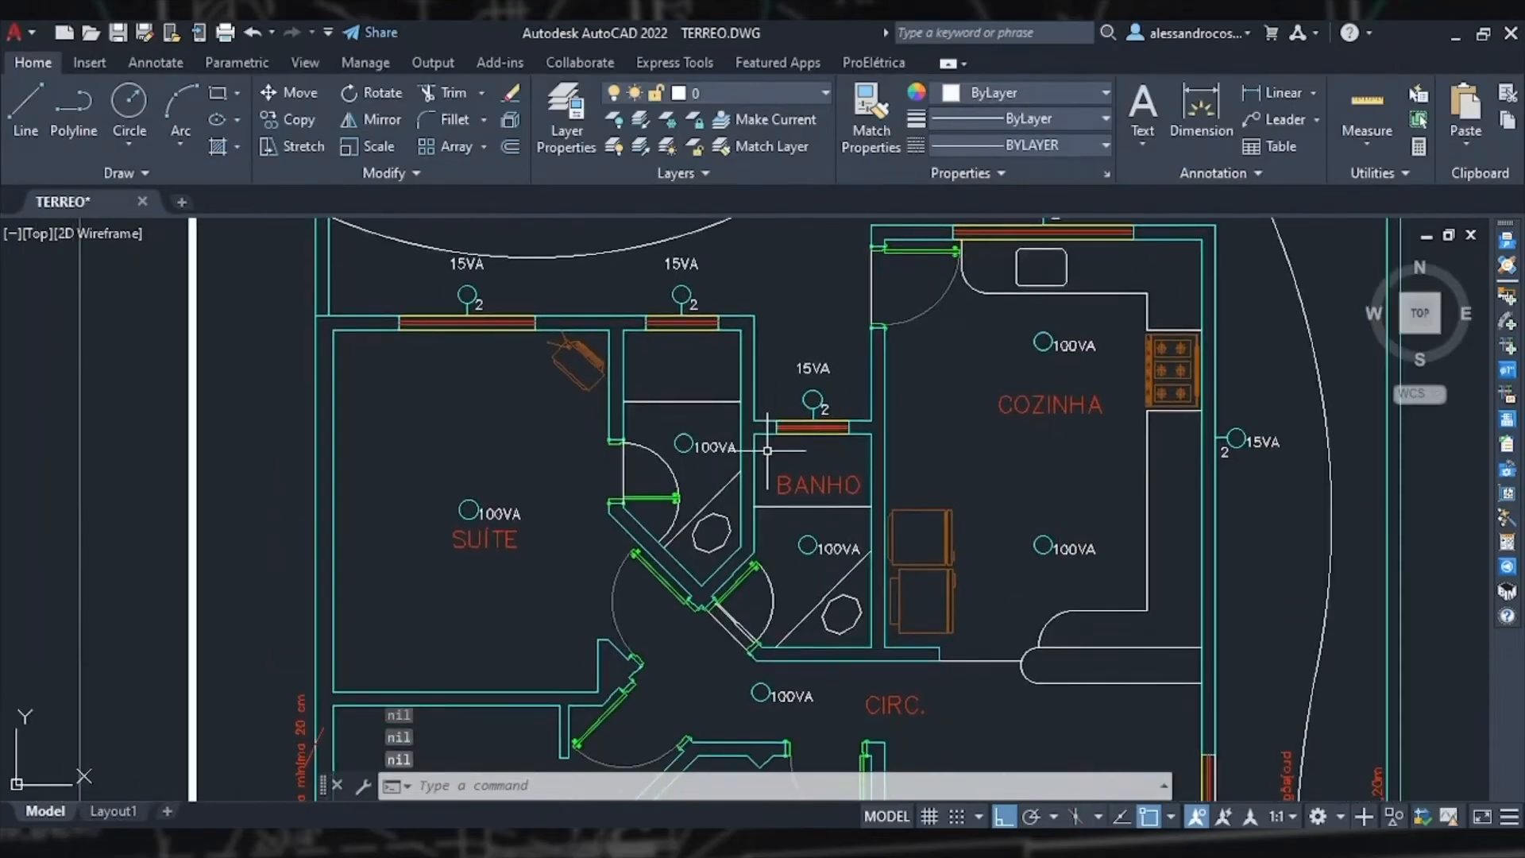
{"action": "scroll", "coordinate": [768, 450], "scroll_direction": "down", "scroll_amount": 3}
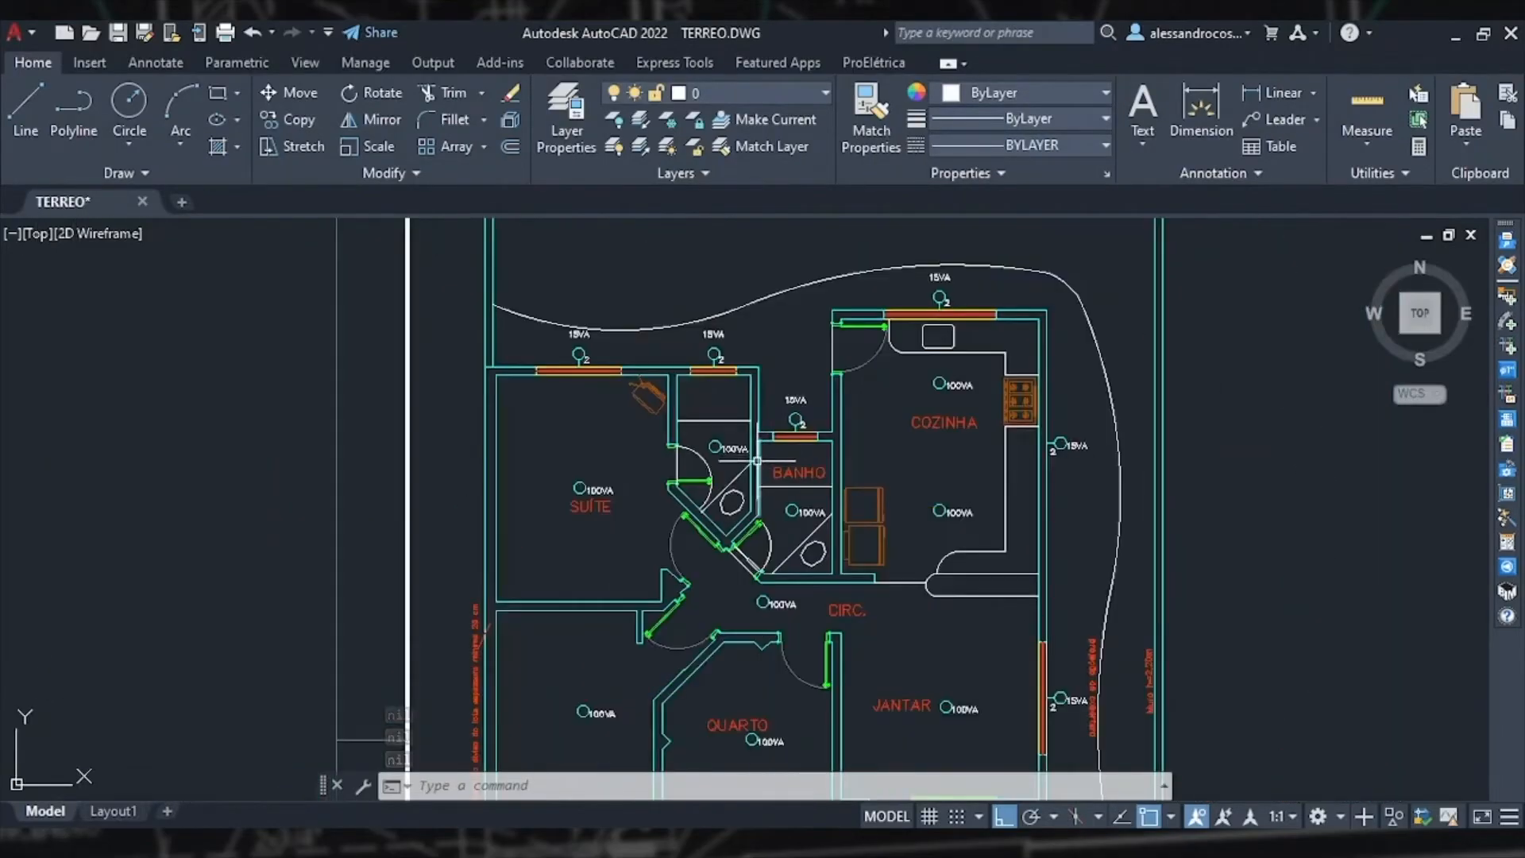
{"action": "scroll", "coordinate": [739, 469], "scroll_direction": "down", "scroll_amount": 3}
{"action": "middle_click_drag", "start_coordinate": [587, 500], "coordinate": [1123, 453]}
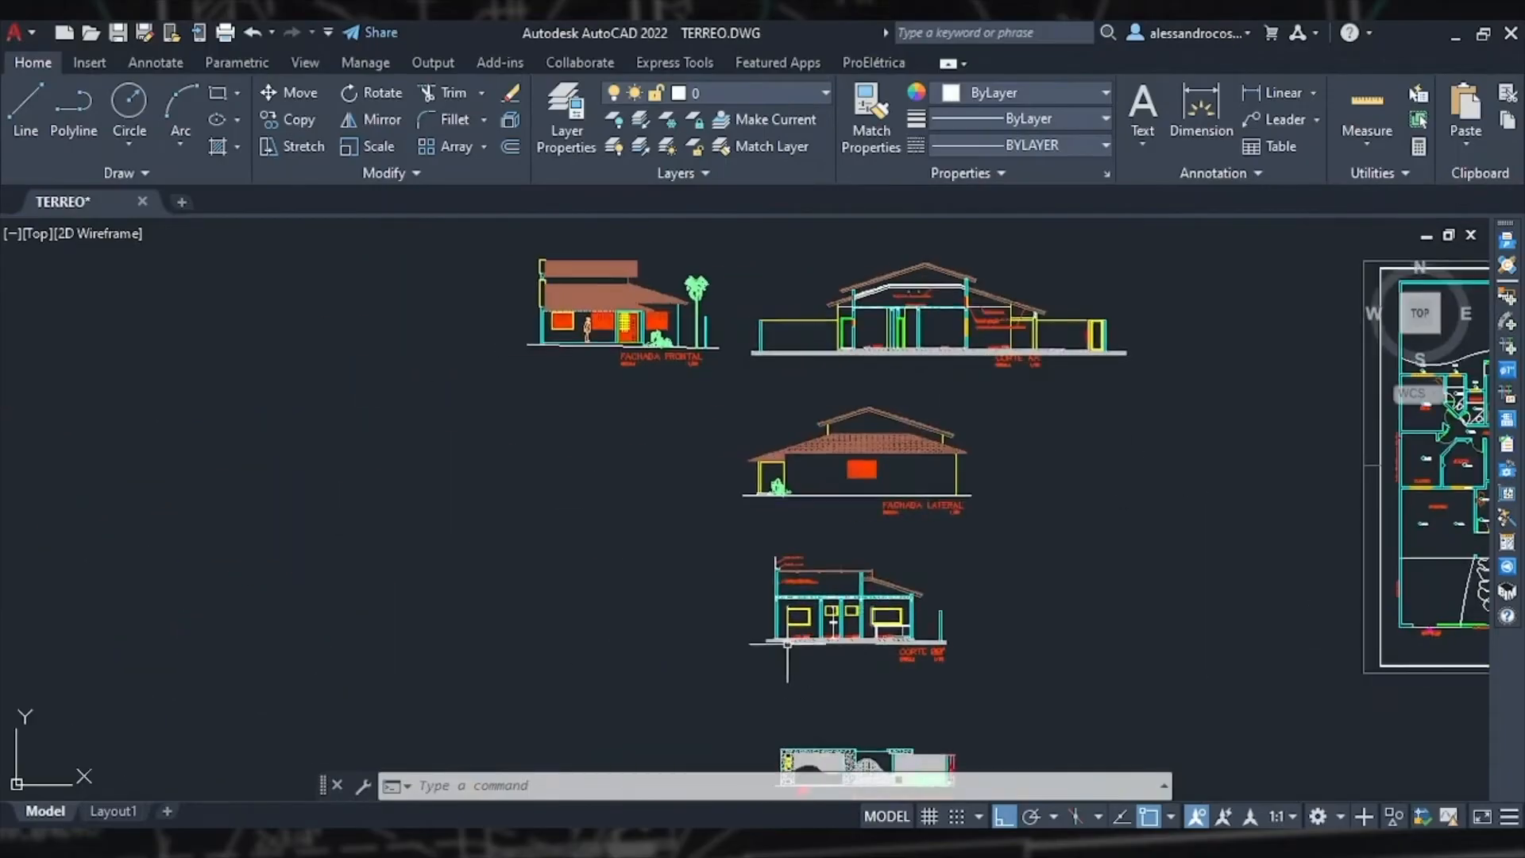
{"action": "scroll", "coordinate": [830, 570], "scroll_direction": "up", "scroll_amount": 2}
{"action": "scroll", "coordinate": [830, 570], "scroll_direction": "up", "scroll_amount": 4}
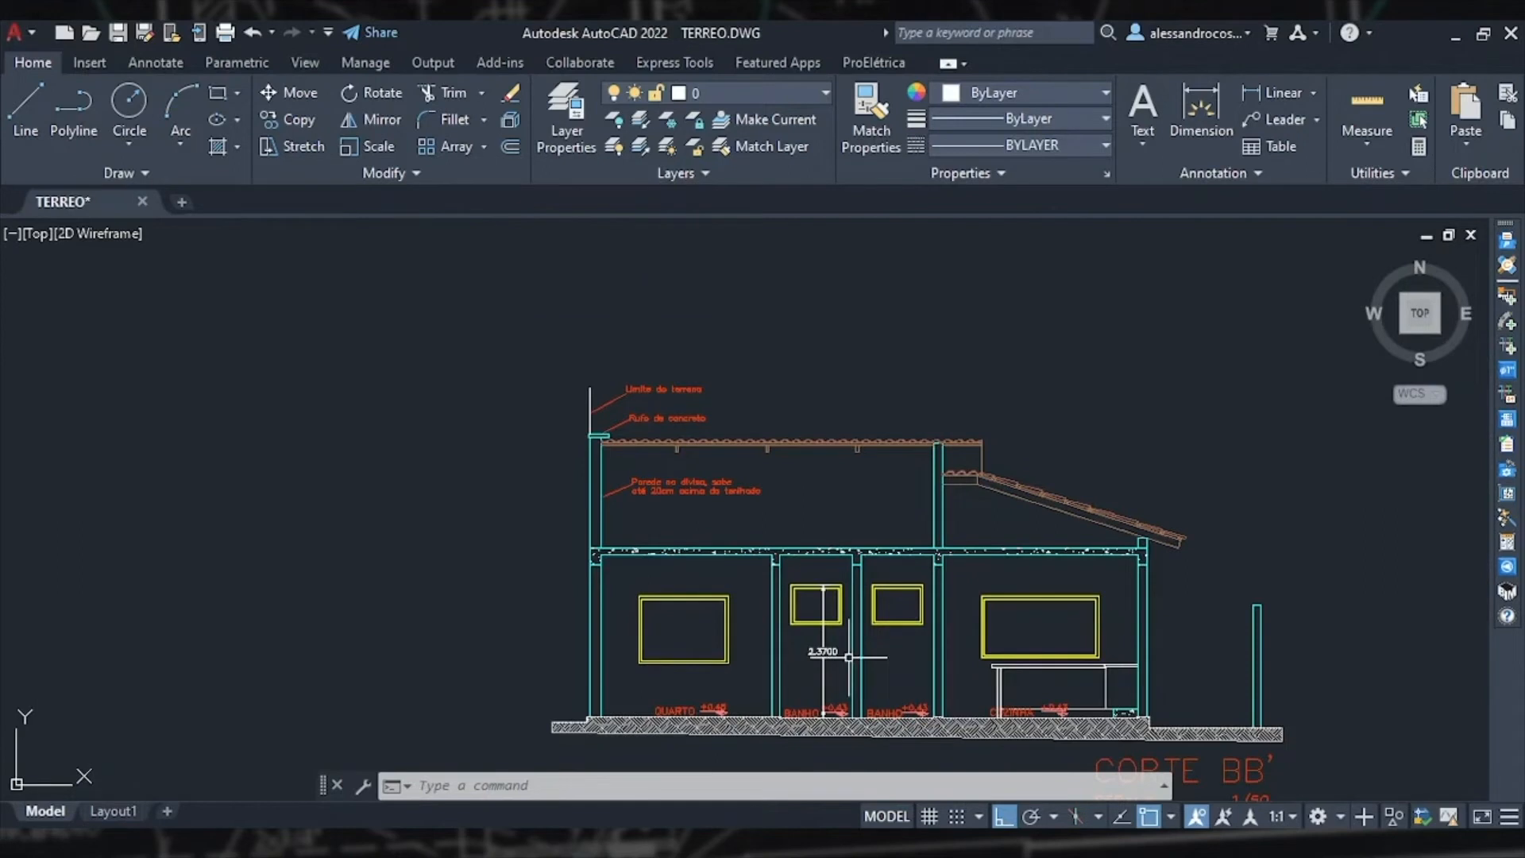
{"action": "left_click", "coordinate": [1213, 119]}
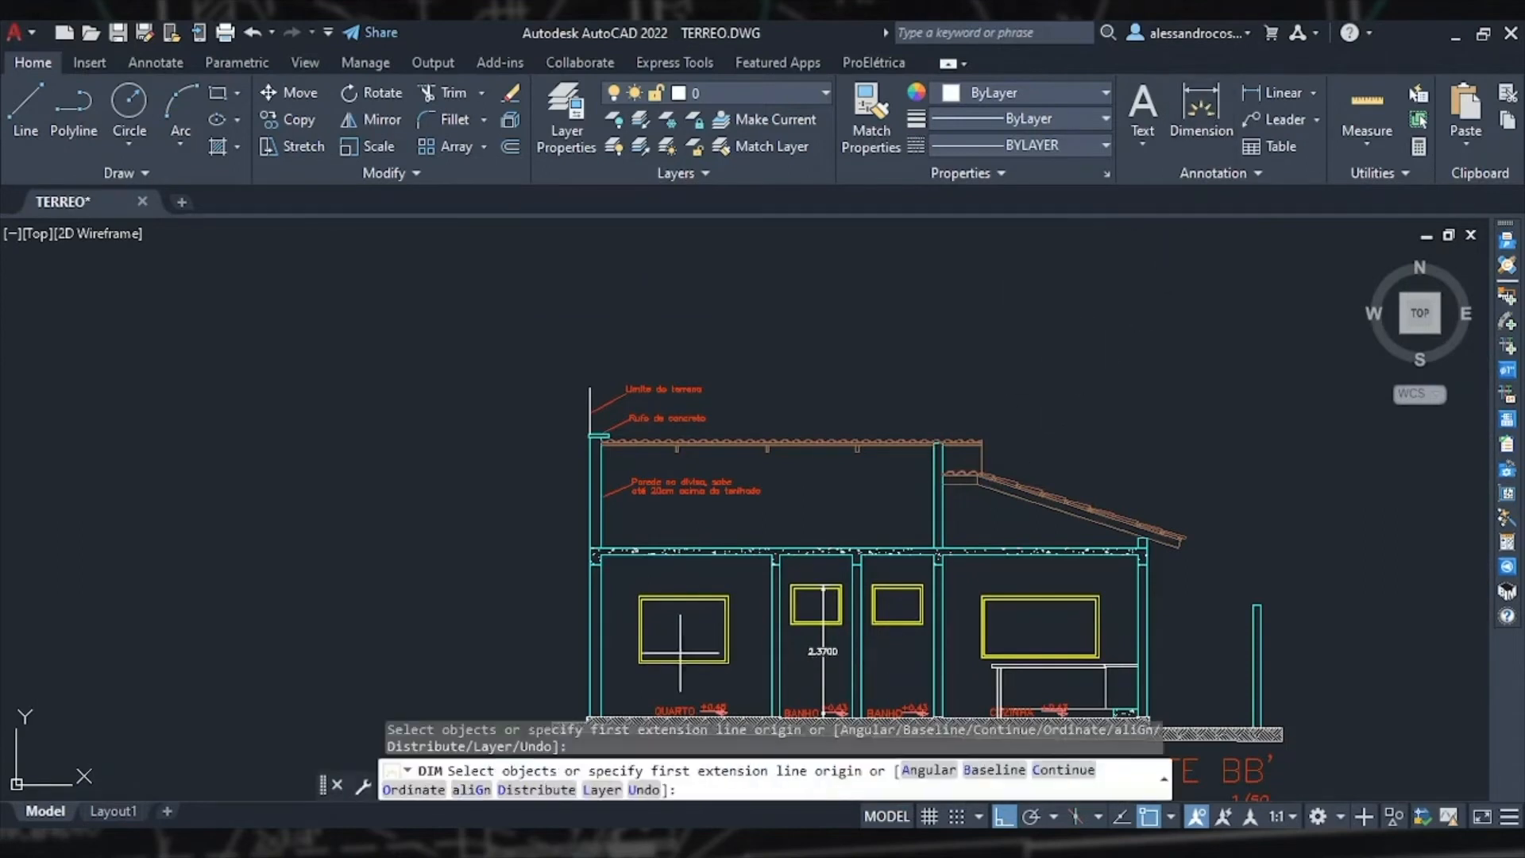
{"action": "scroll", "coordinate": [699, 596], "scroll_direction": "up", "scroll_amount": 5}
{"action": "left_click", "coordinate": [635, 560]}
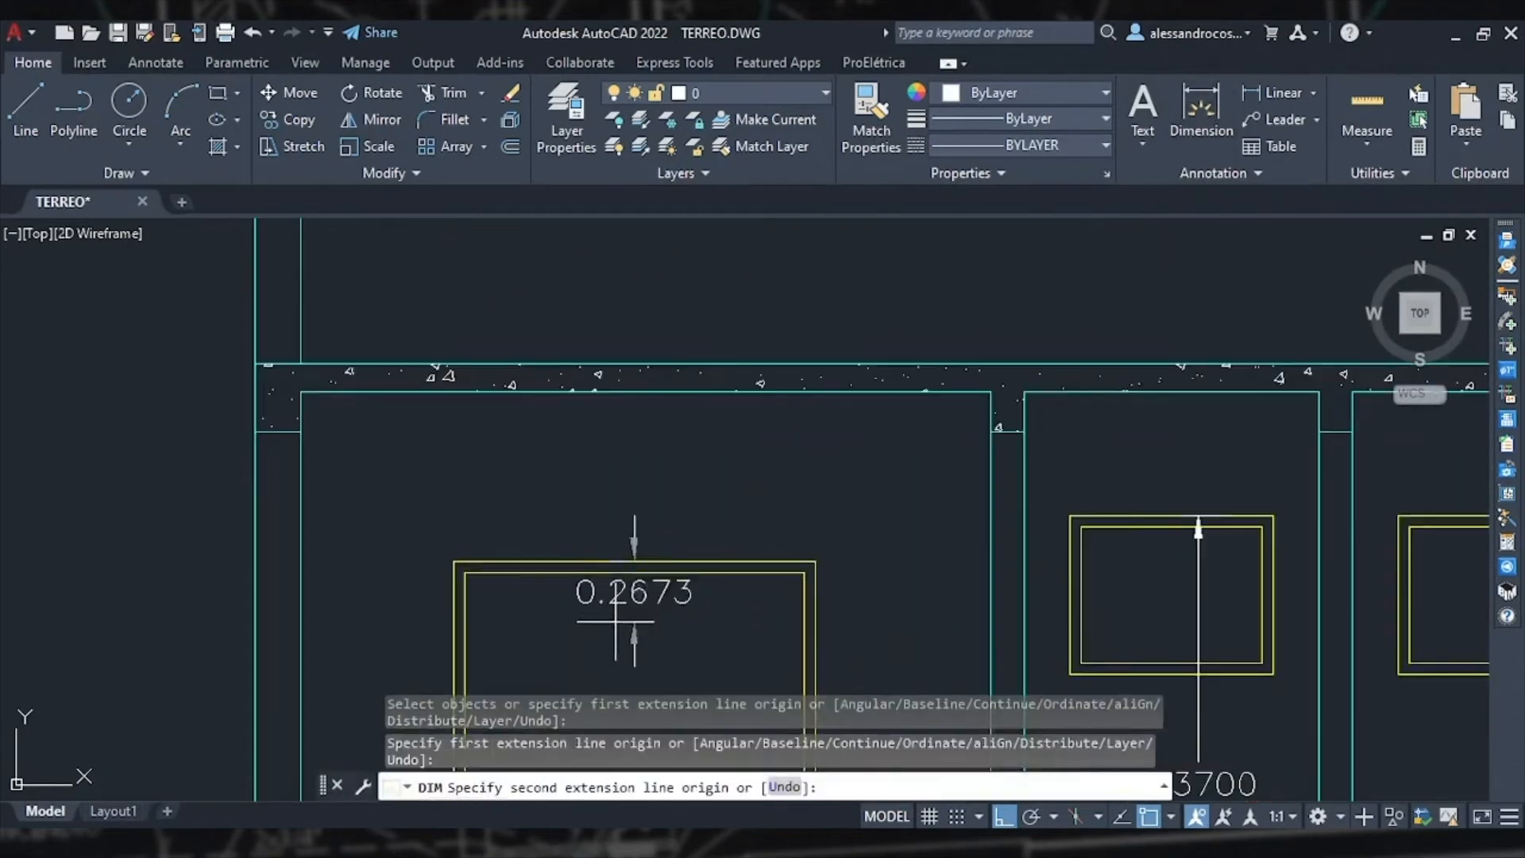
{"action": "scroll", "coordinate": [658, 547], "scroll_direction": "down", "scroll_amount": 4}
{"action": "scroll", "coordinate": [662, 573], "scroll_direction": "up", "scroll_amount": 4}
{"action": "left_click", "coordinate": [662, 574]}
{"action": "left_click", "coordinate": [671, 500]}
{"action": "scroll", "coordinate": [754, 496], "scroll_direction": "down", "scroll_amount": 4}
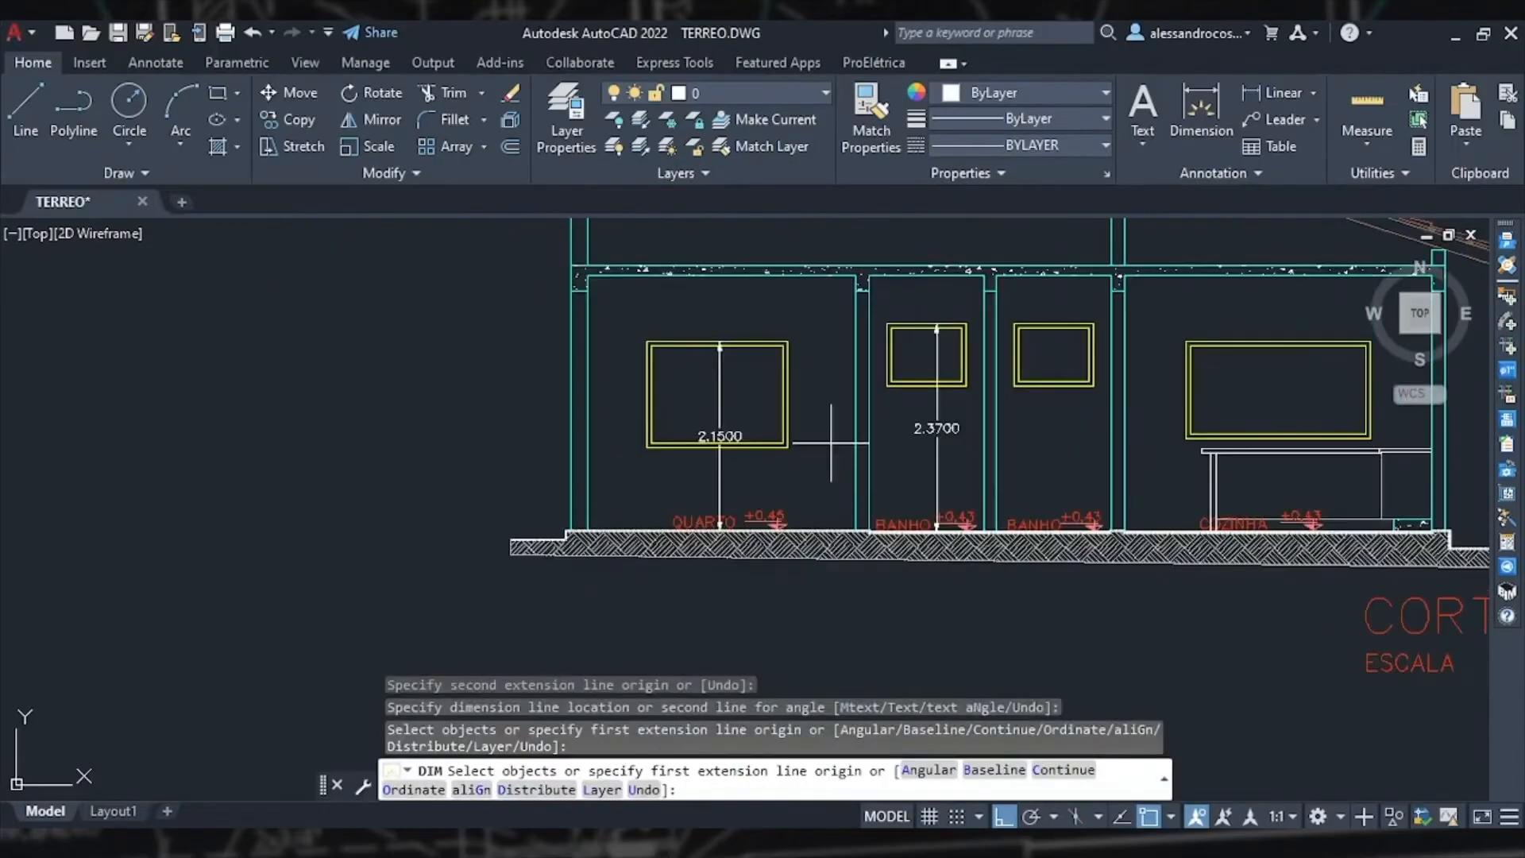
{"action": "key", "text": "Escape"}
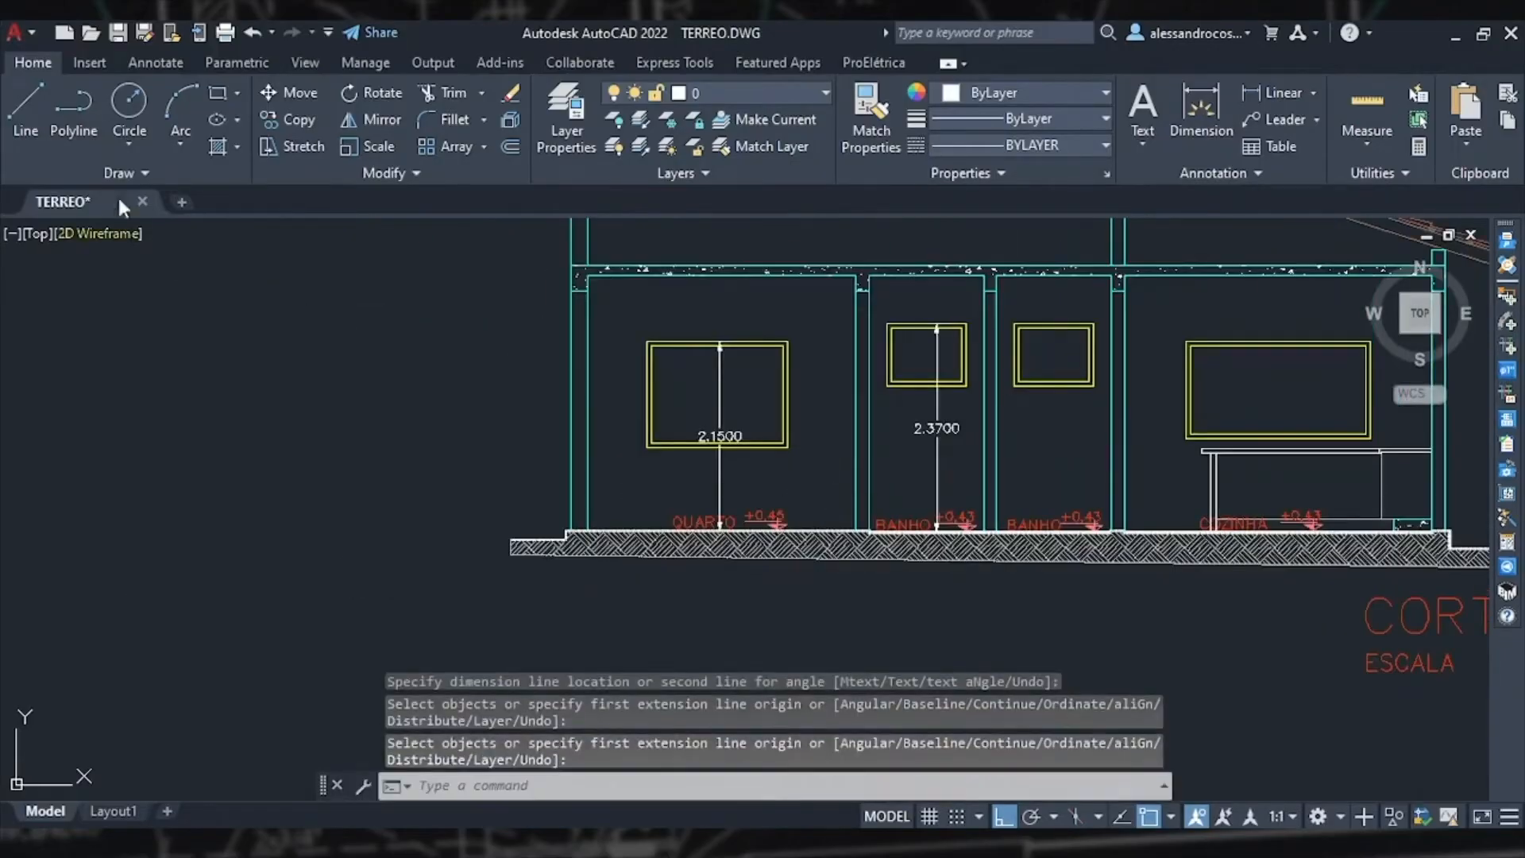
Step: Select the 100 VA ceiling lights in all rooms and change them to LED 25W with 25 W power, applying to all
{"action": "left_click", "coordinate": [26, 113]}
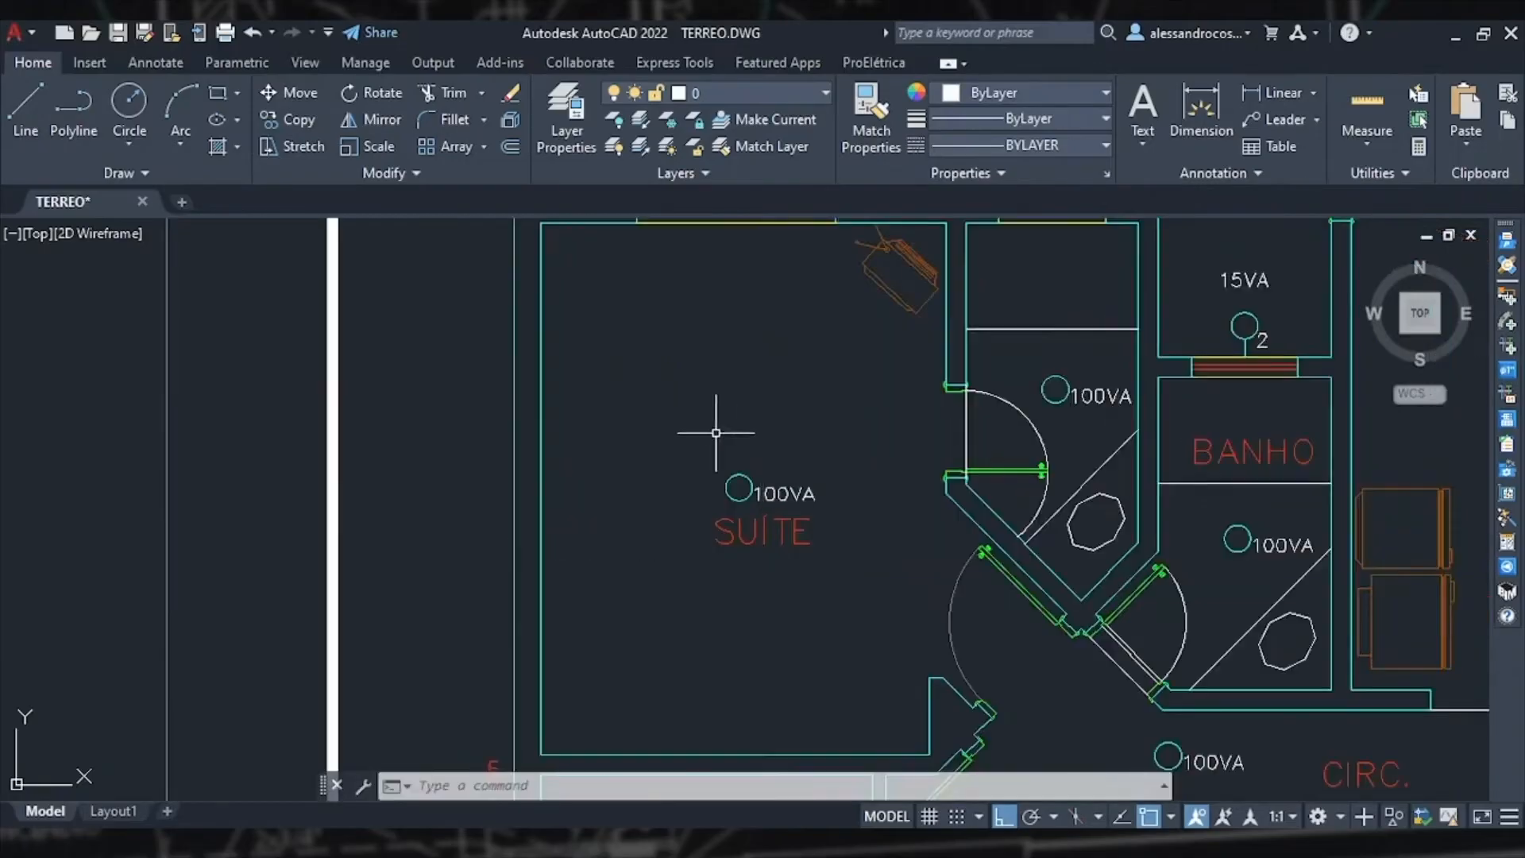
{"action": "left_click", "coordinate": [704, 445]}
{"action": "left_click", "coordinate": [783, 468]}
{"action": "left_click", "coordinate": [702, 441]}
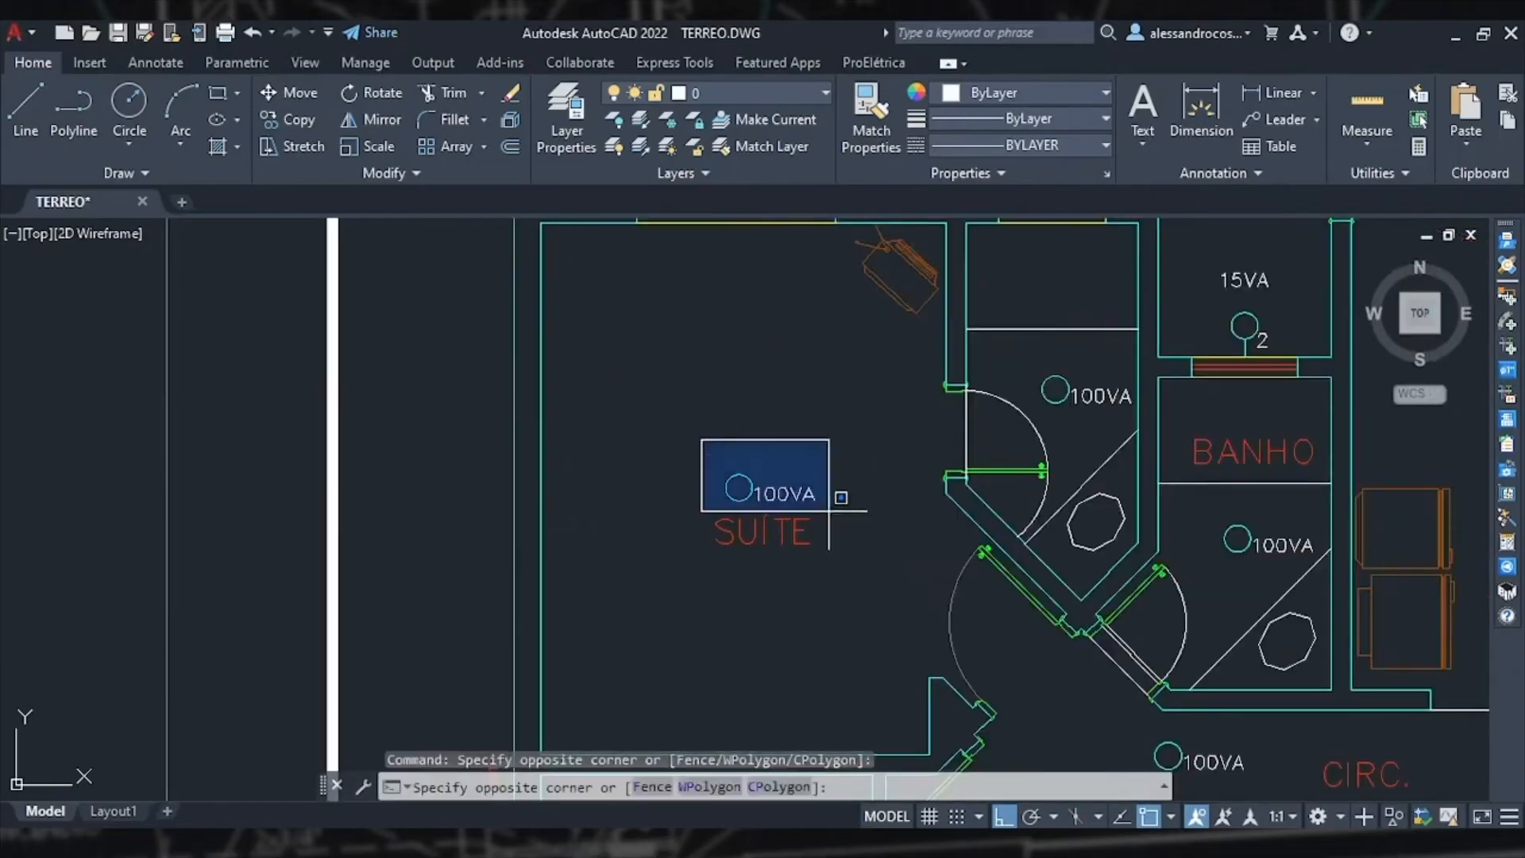
{"action": "left_click", "coordinate": [830, 514]}
{"action": "left_click", "coordinate": [1032, 365]}
{"action": "left_click", "coordinate": [1147, 431]}
{"action": "left_click", "coordinate": [1211, 516]}
{"action": "left_click", "coordinate": [1322, 565]}
{"action": "scroll", "coordinate": [1297, 684], "scroll_direction": "down", "scroll_amount": 2}
{"action": "mouse_move", "coordinate": [1297, 685]}
{"action": "middle_mouse_down"}
{"action": "mouse_move", "coordinate": [896, 479]}
{"action": "mouse_move", "coordinate": [877, 670]}
{"action": "middle_mouse_up"}
{"action": "left_click", "coordinate": [1028, 527]}
{"action": "left_click", "coordinate": [1102, 570]}
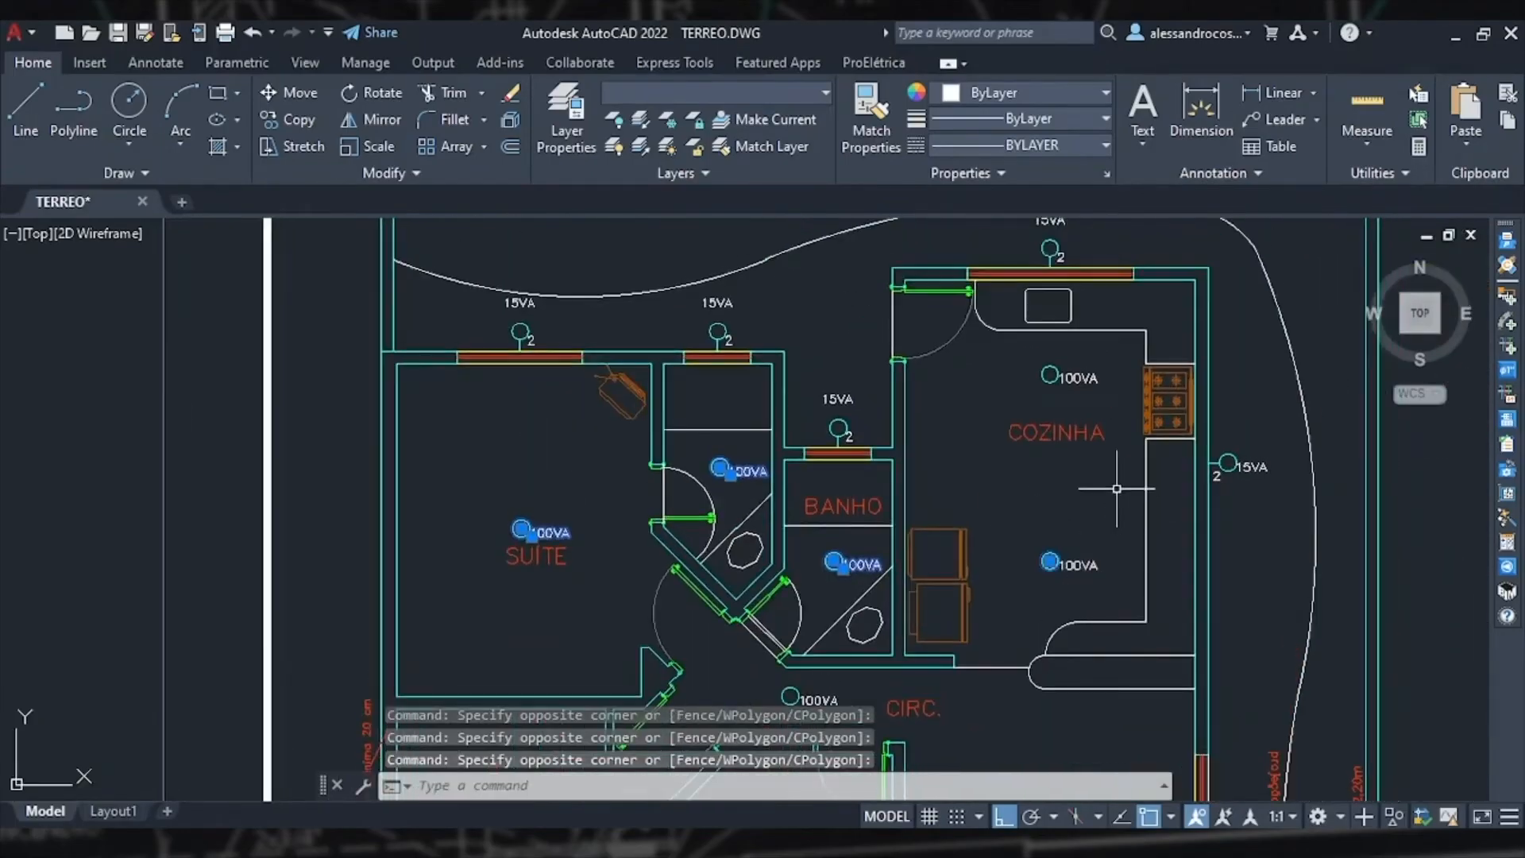
{"action": "left_click", "coordinate": [1013, 510]}
{"action": "left_click", "coordinate": [1164, 642]}
{"action": "left_click", "coordinate": [1020, 351]}
{"action": "left_click", "coordinate": [1112, 408]}
{"action": "middle_click_drag", "start_coordinate": [966, 648], "coordinate": [995, 296]}
{"action": "left_click", "coordinate": [510, 469]}
{"action": "left_click", "coordinate": [695, 584]}
{"action": "left_click", "coordinate": [798, 327]}
{"action": "left_click", "coordinate": [878, 367]}
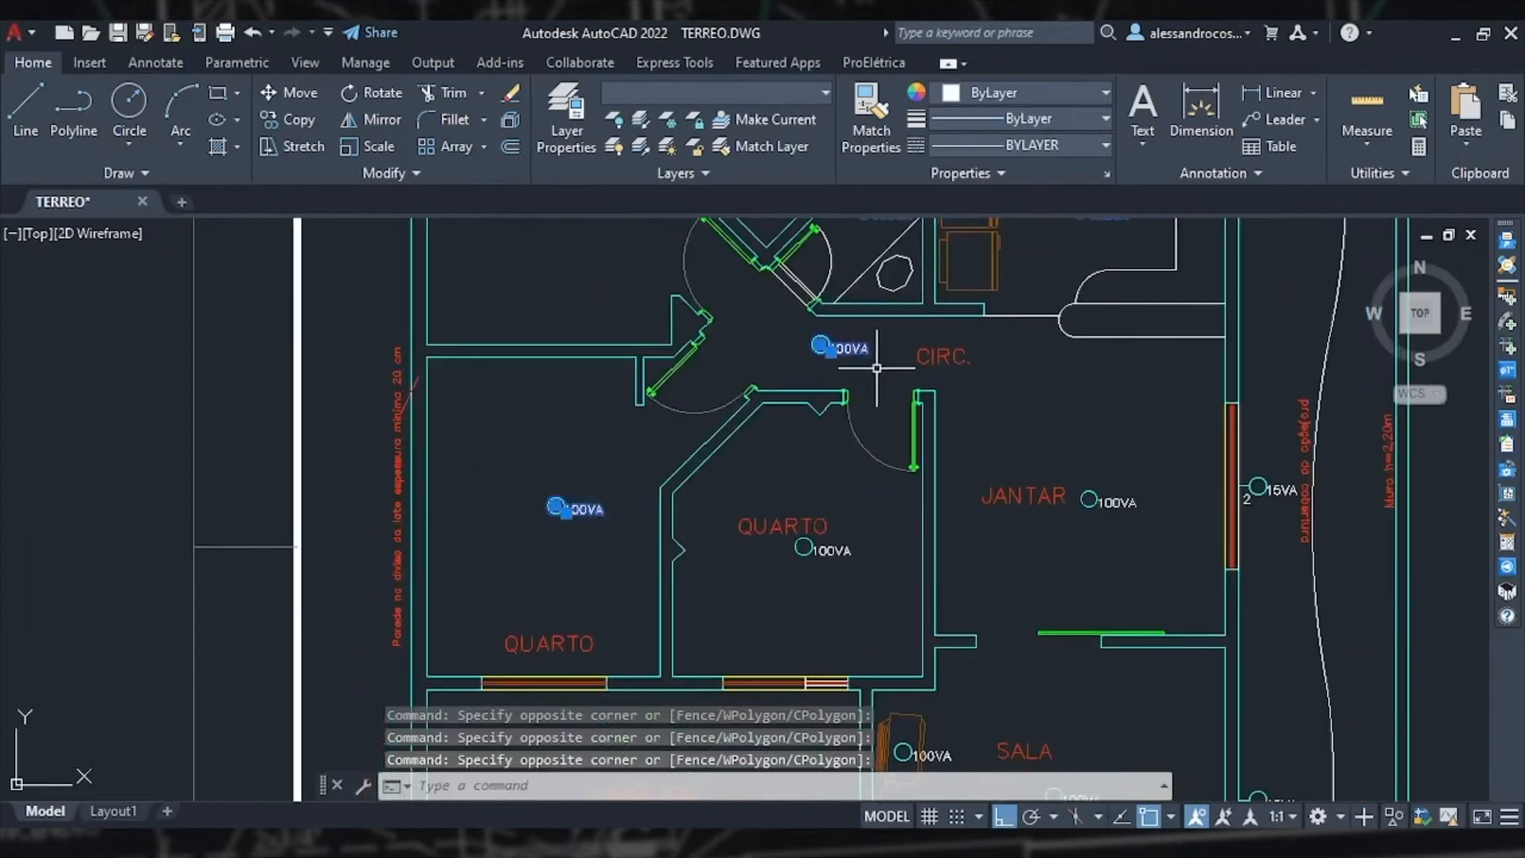
{"action": "left_click", "coordinate": [781, 505]}
{"action": "left_click", "coordinate": [878, 581]}
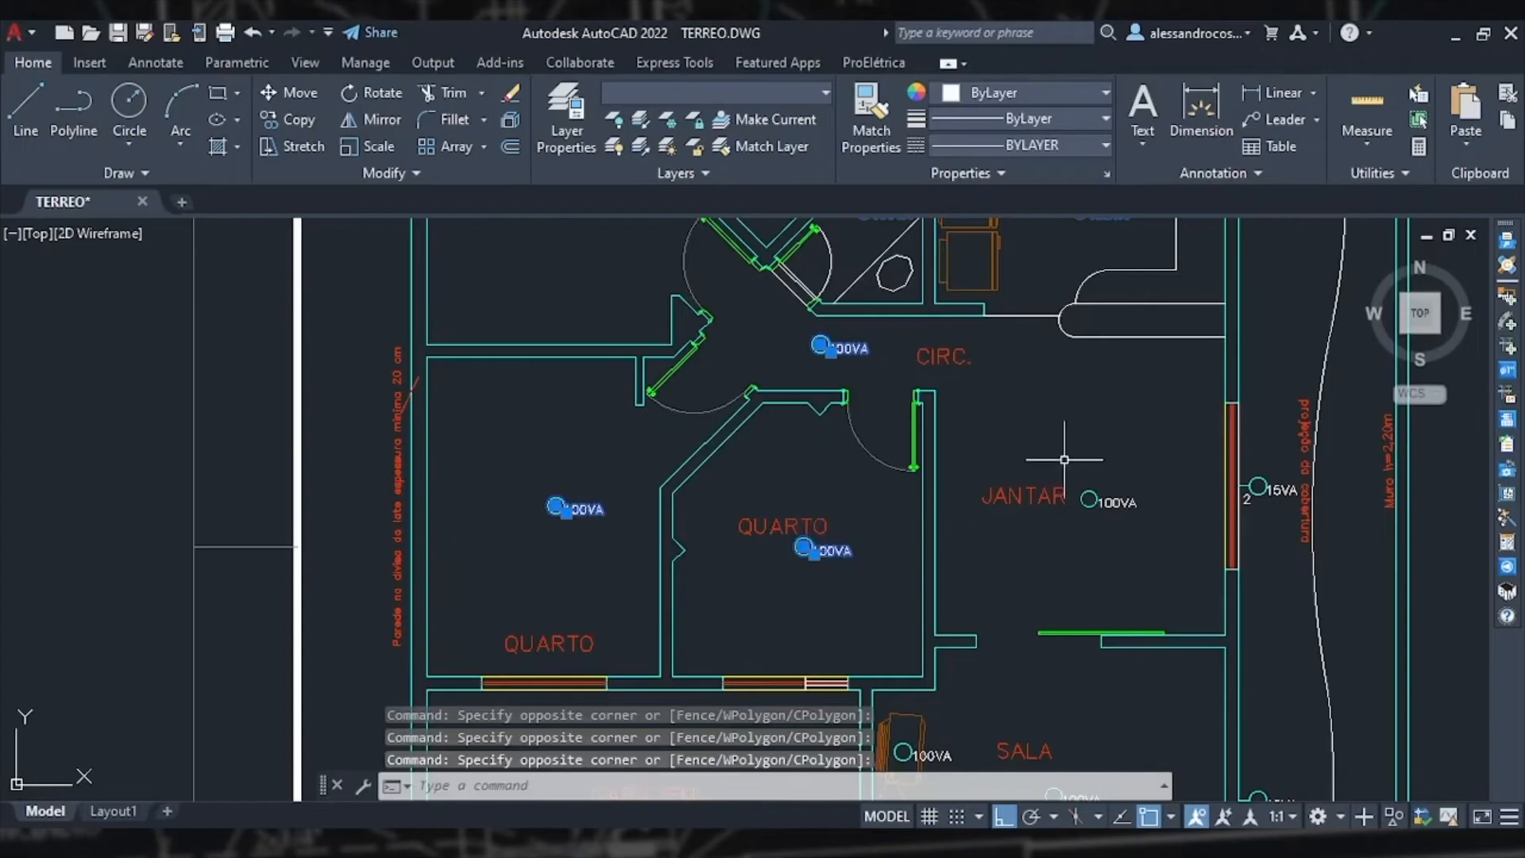
{"action": "middle_click_drag", "start_coordinate": [1050, 781], "coordinate": [1084, 449]}
{"action": "left_click", "coordinate": [1056, 433]}
{"action": "left_click", "coordinate": [1187, 528]}
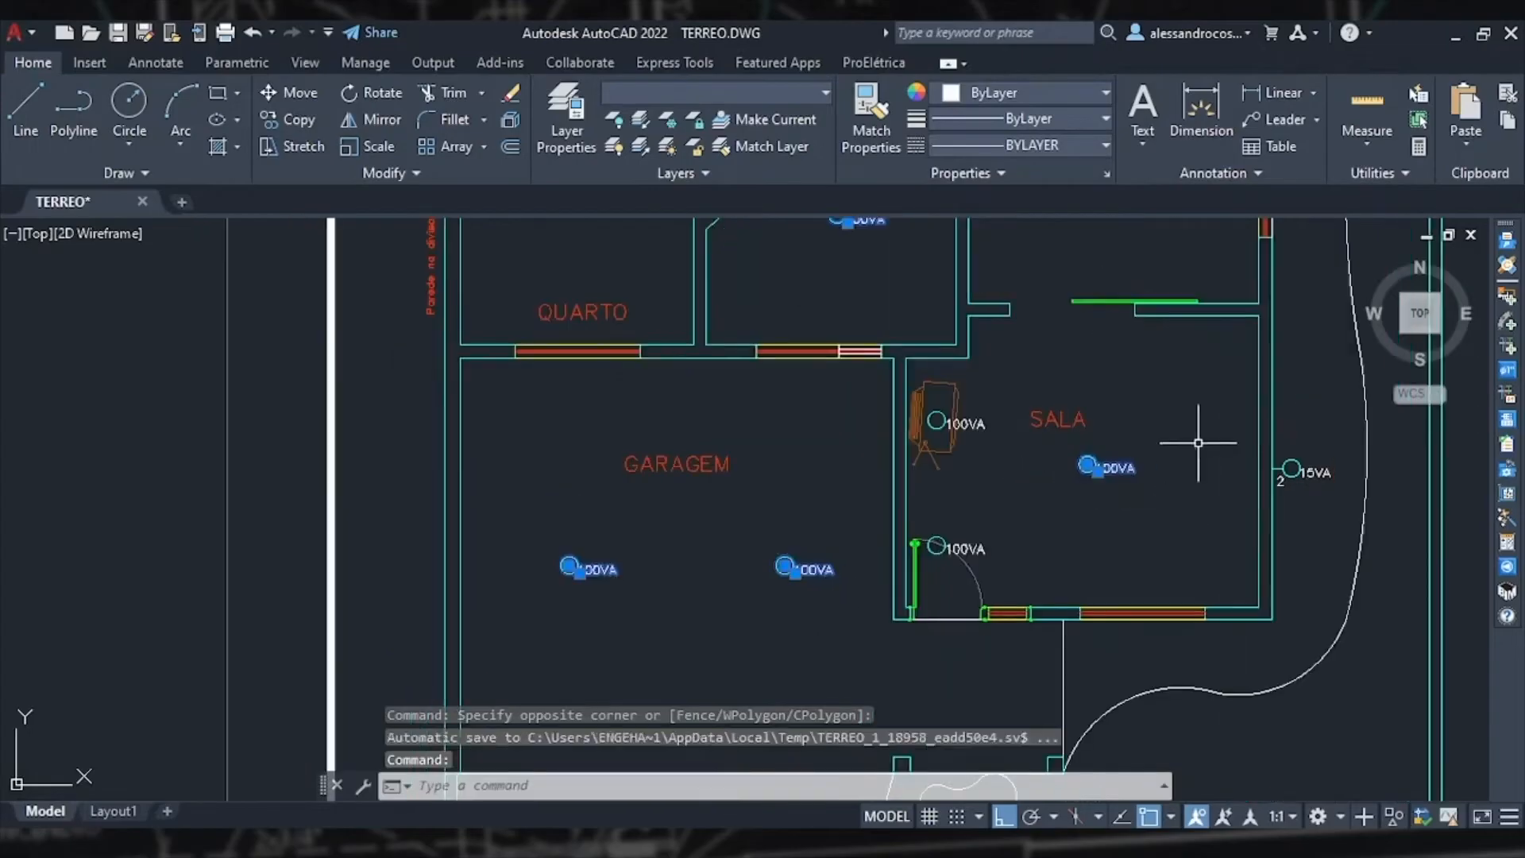
{"action": "scroll", "coordinate": [930, 527], "scroll_direction": "up", "scroll_amount": 2}
{"action": "left_click", "coordinate": [921, 524]}
{"action": "left_click", "coordinate": [1068, 616]}
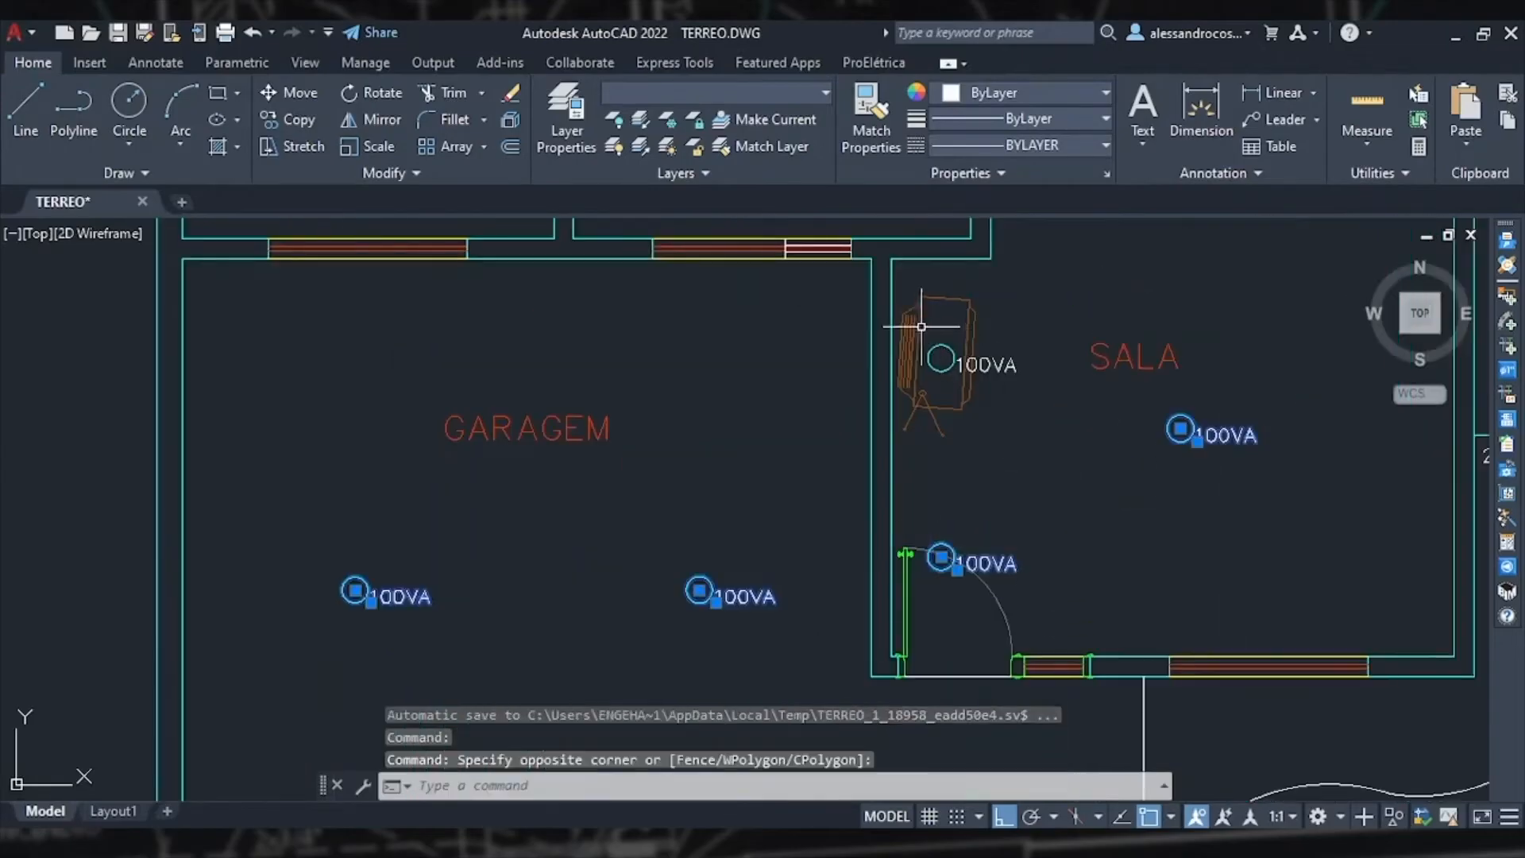
{"action": "left_click", "coordinate": [912, 340]}
{"action": "left_click", "coordinate": [924, 327]}
{"action": "left_click", "coordinate": [997, 384]}
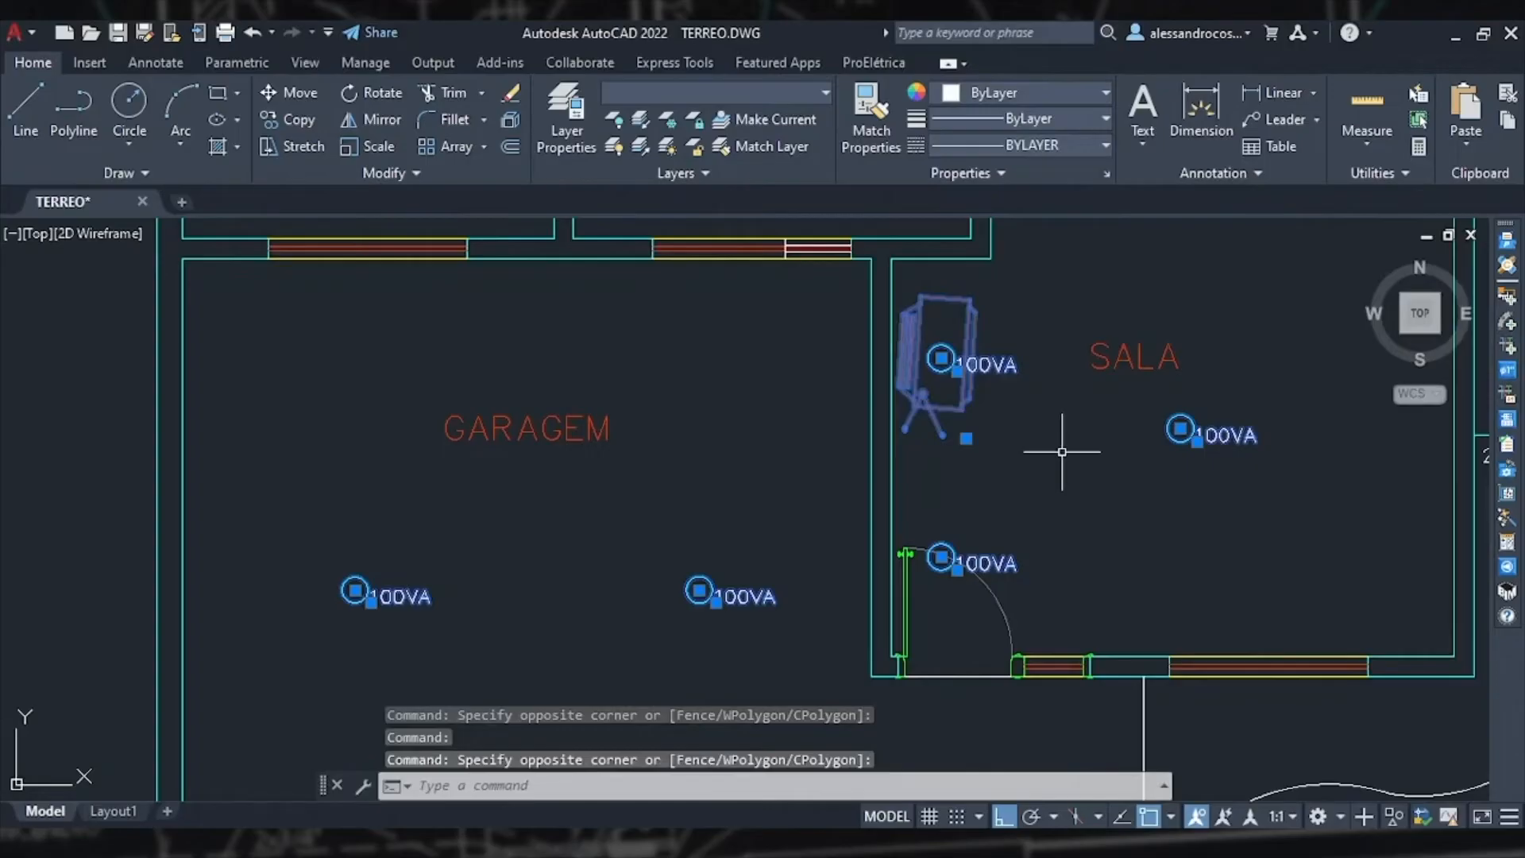
{"action": "double_click", "coordinate": [1169, 438]}
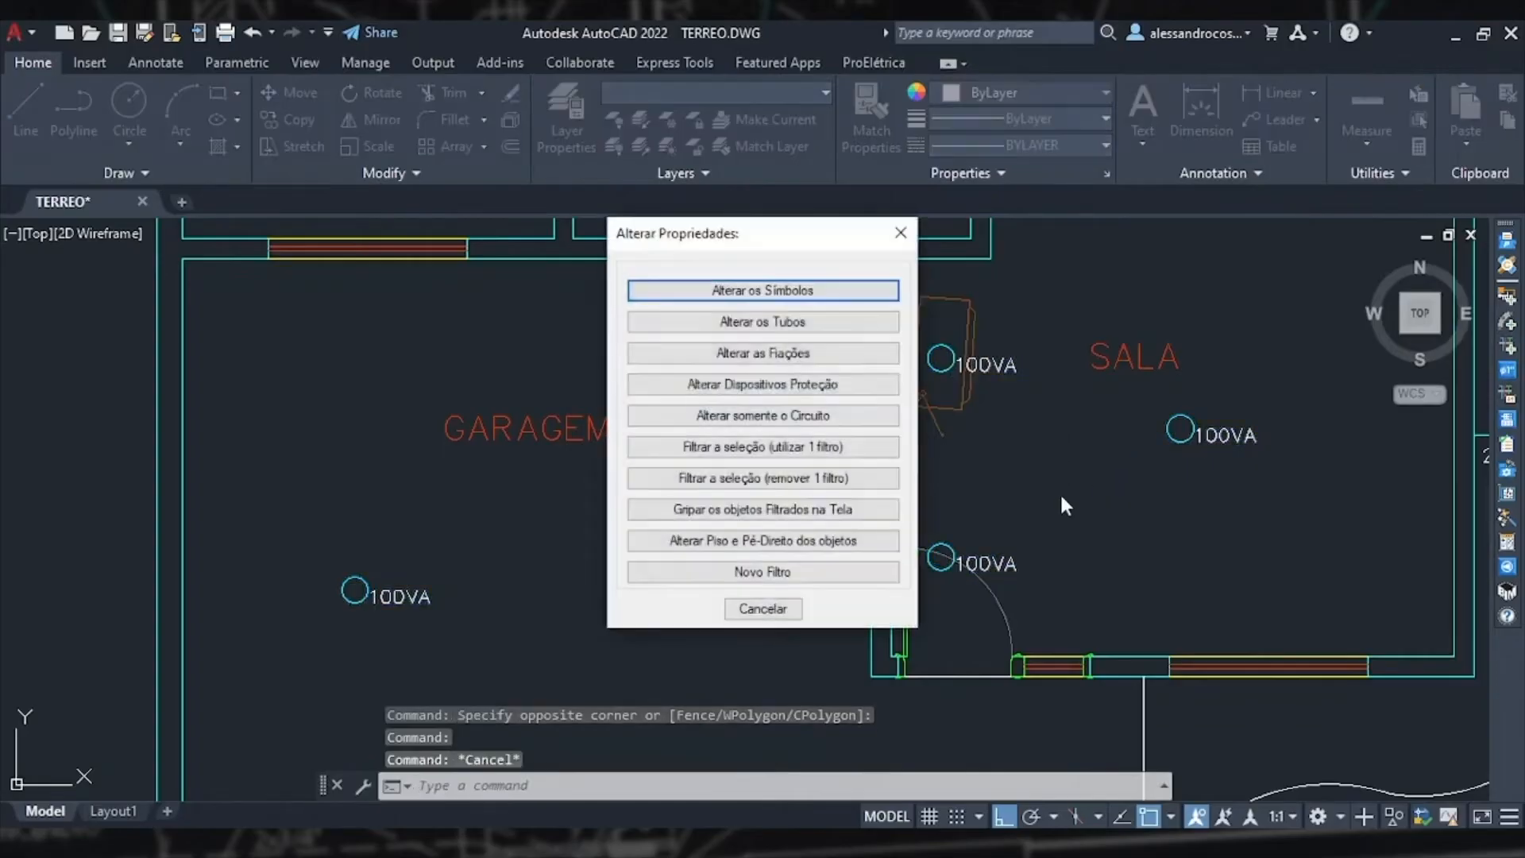
{"action": "left_click", "coordinate": [799, 294]}
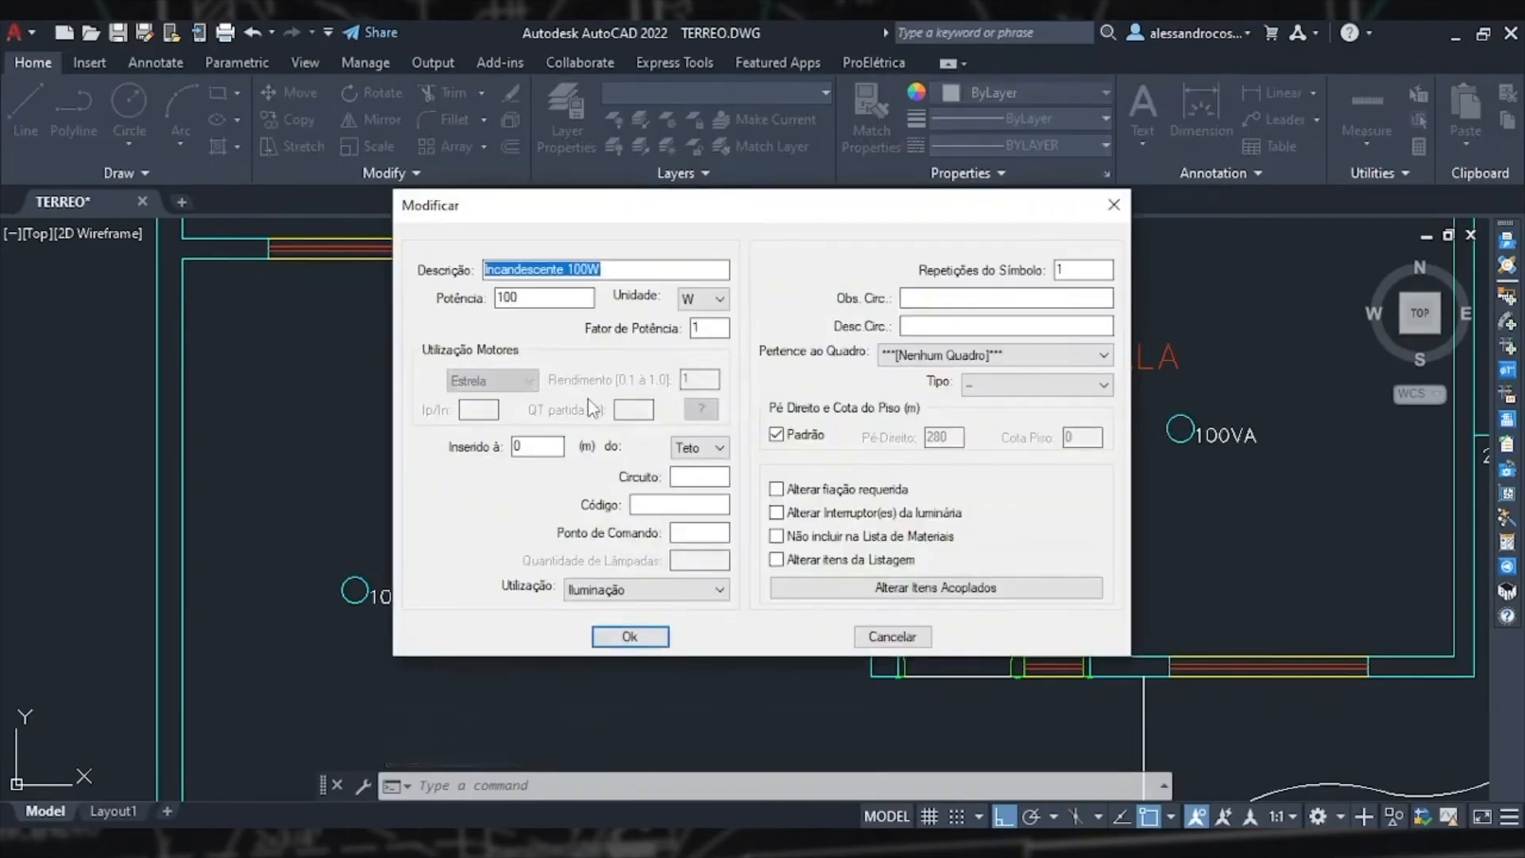
{"action": "type", "text": "LED 25W"}
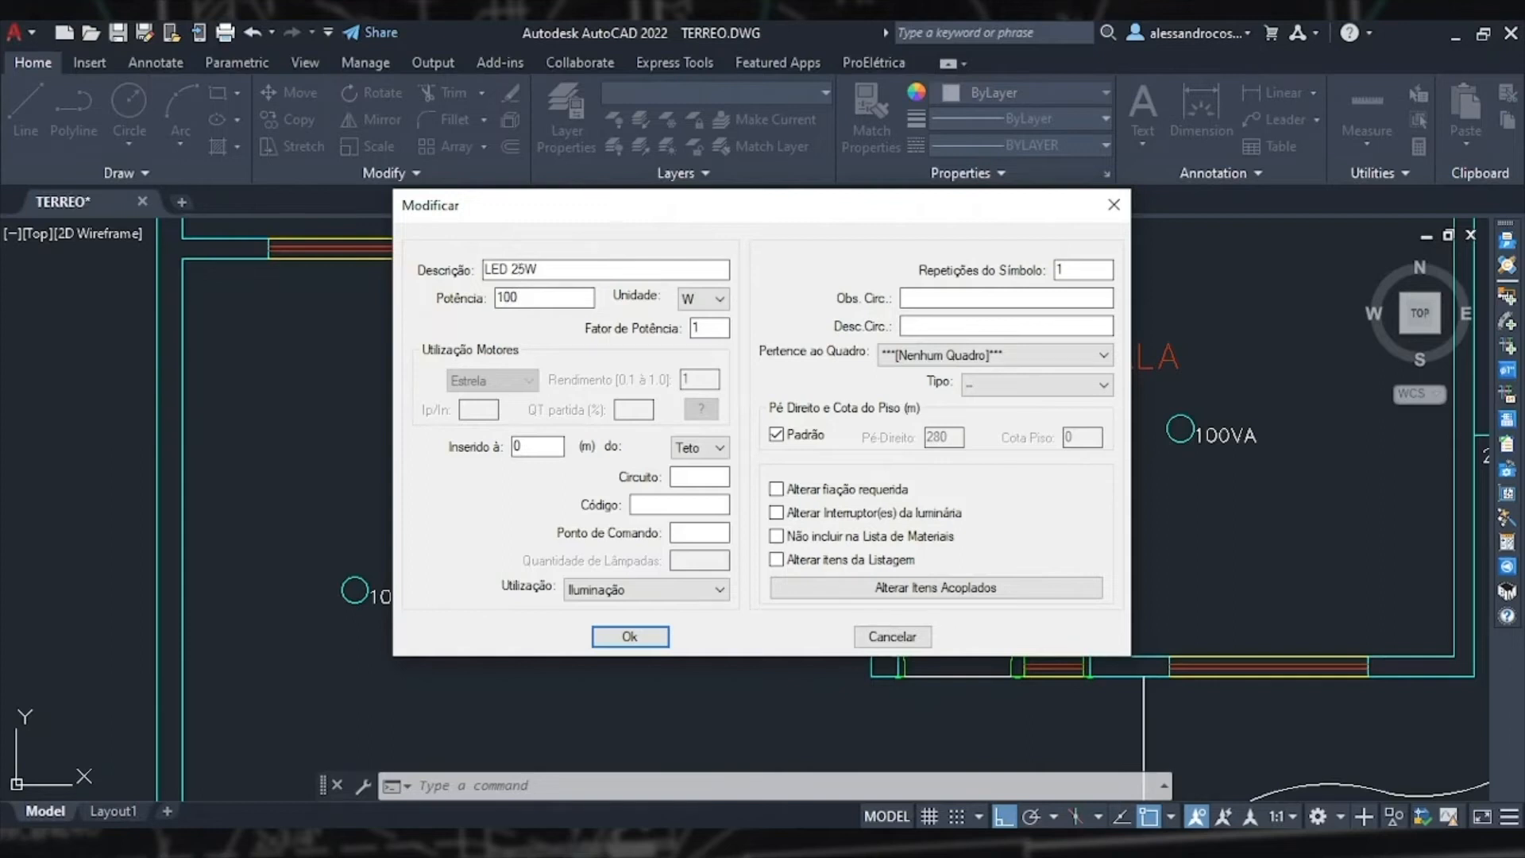
{"action": "double_click", "coordinate": [525, 302]}
{"action": "type", "text": "25"}
{"action": "left_click", "coordinate": [632, 638]}
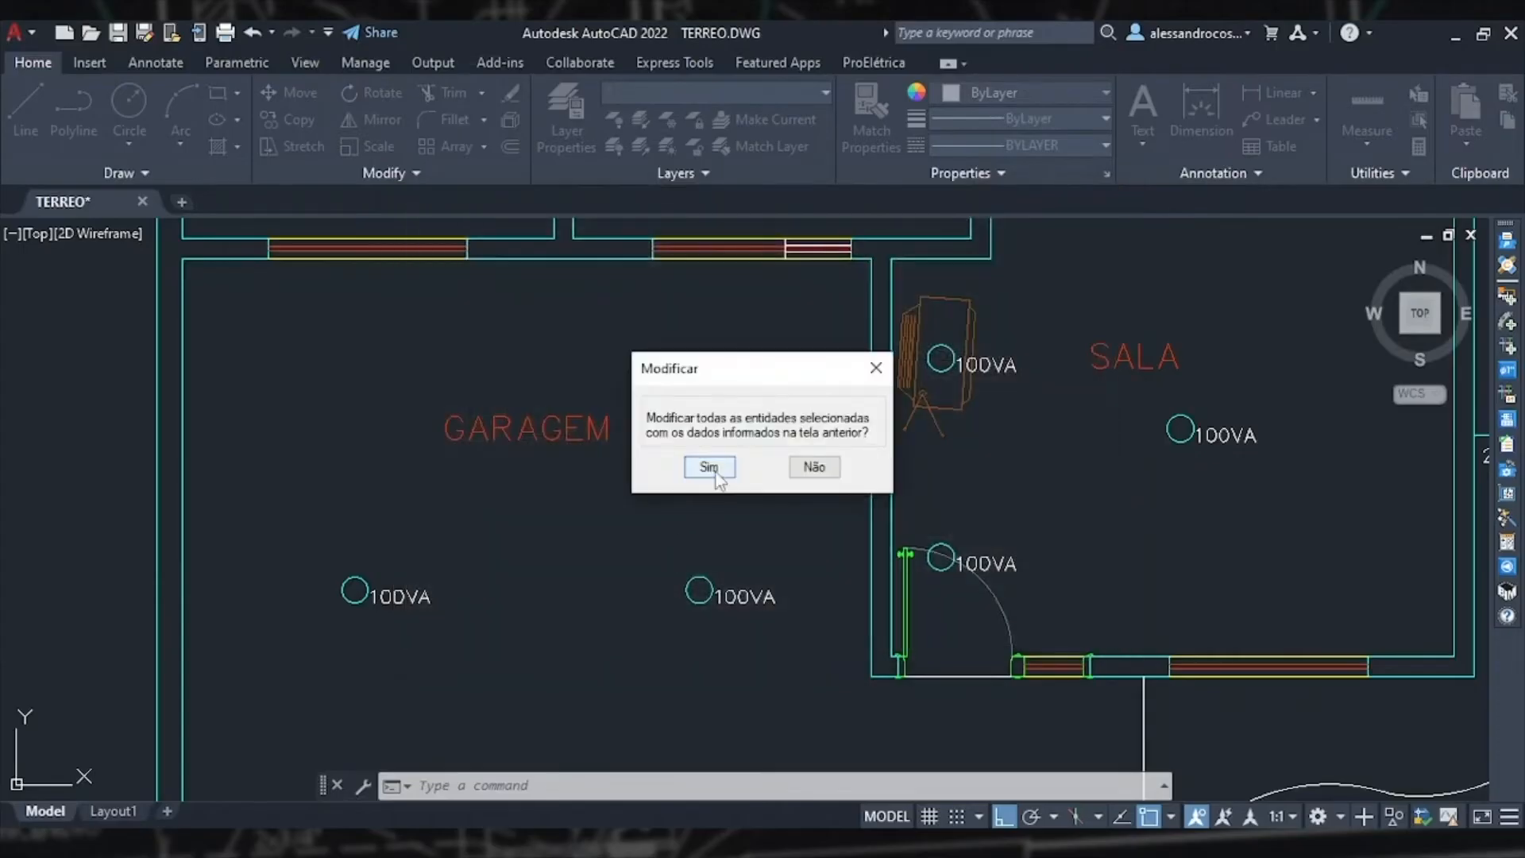
{"action": "left_click", "coordinate": [709, 468]}
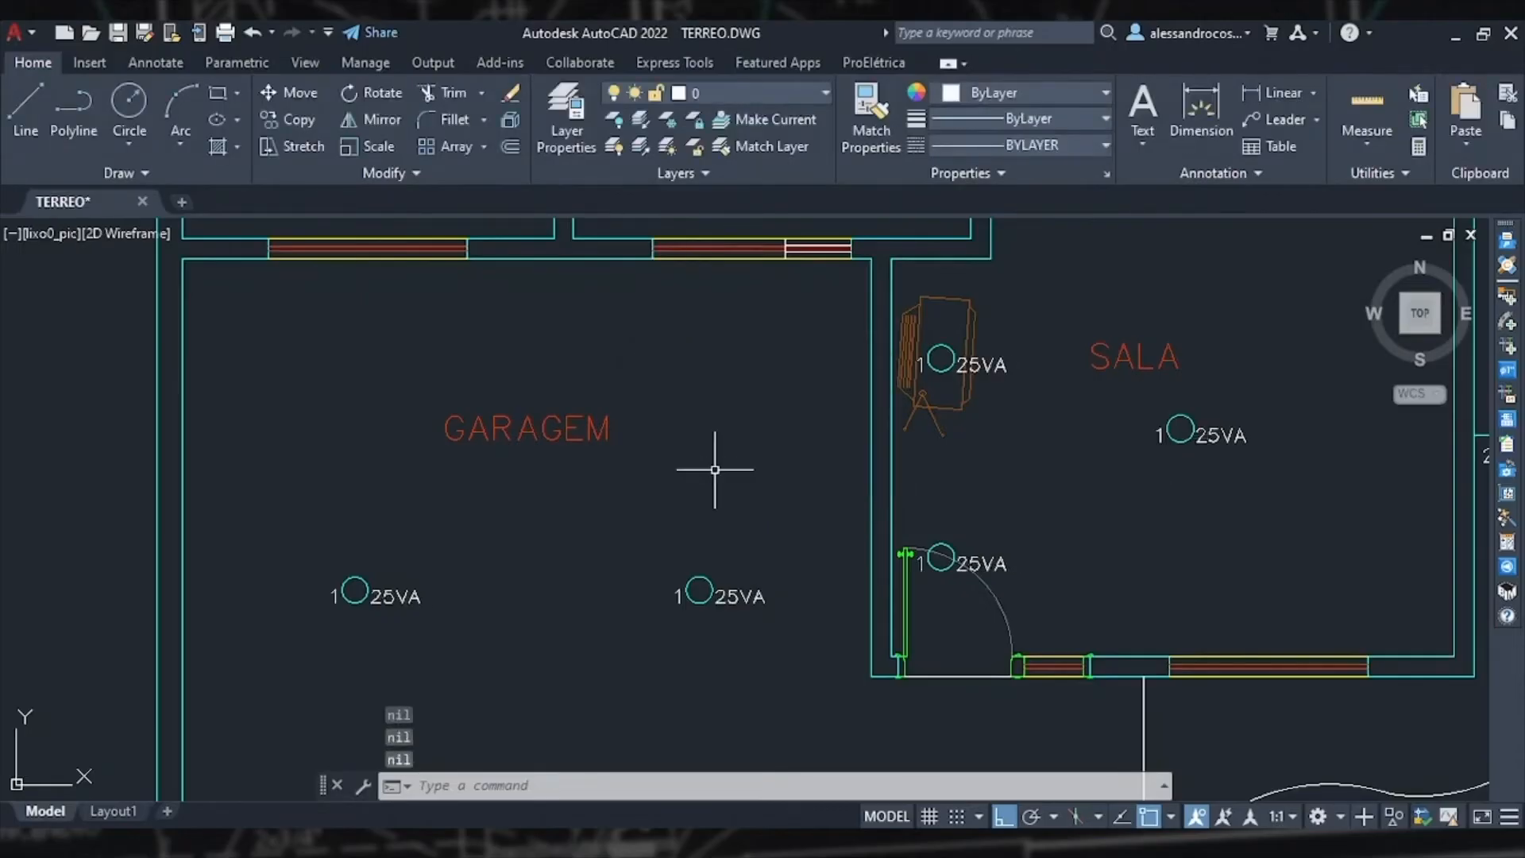
Step: Examine the updated ceiling light loads across the bedrooms, dining room, living room and garage
{"action": "scroll", "coordinate": [715, 470], "scroll_direction": "down", "scroll_amount": 2}
{"action": "scroll", "coordinate": [715, 469], "scroll_direction": "down", "scroll_amount": 2}
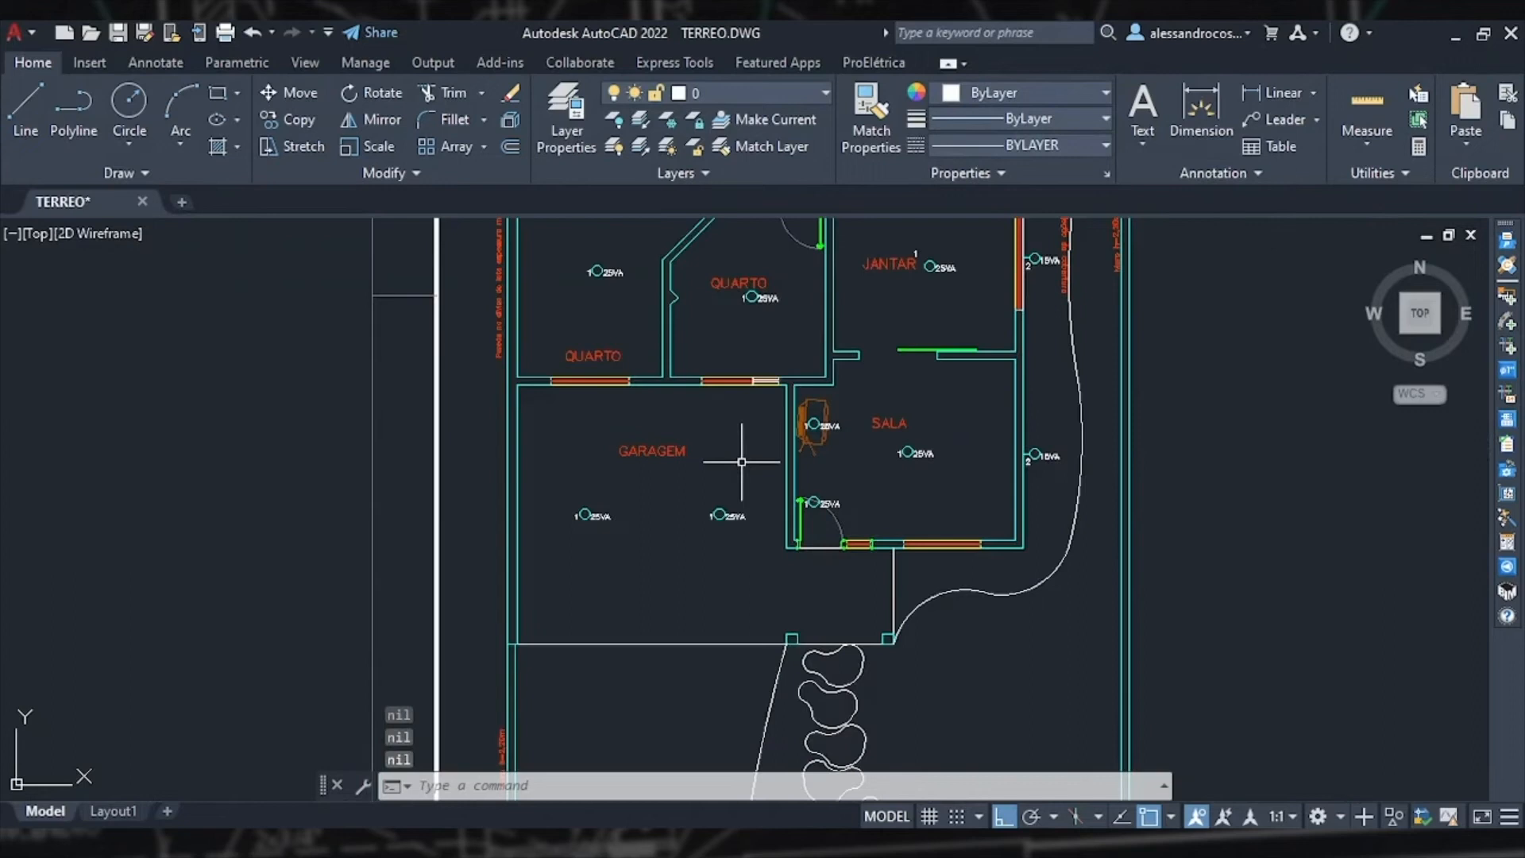
{"action": "middle_click_drag", "start_coordinate": [866, 463], "coordinate": [914, 624]}
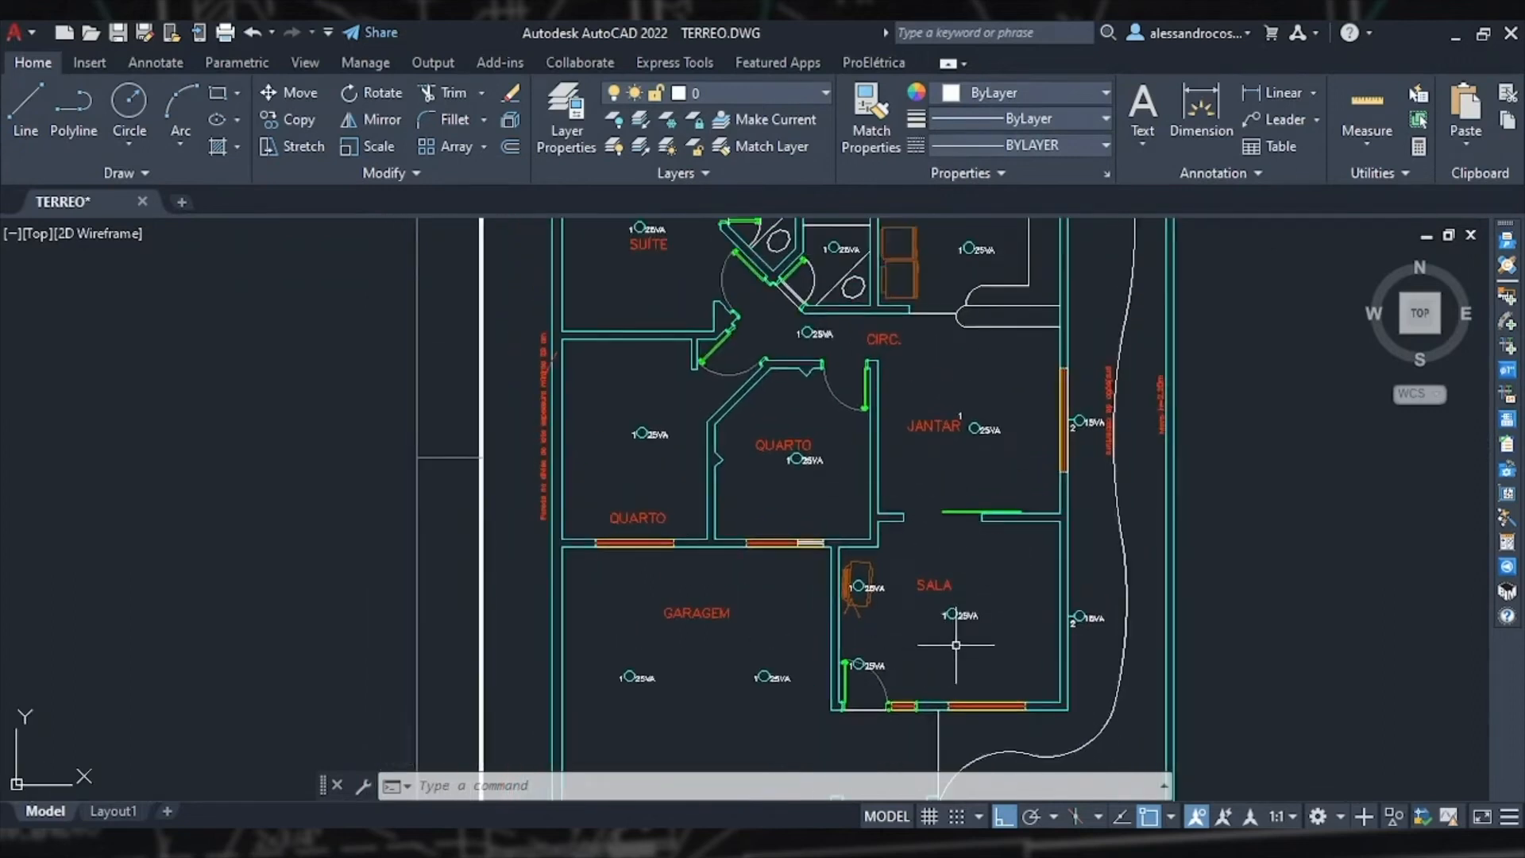
{"action": "scroll", "coordinate": [955, 645], "scroll_direction": "down", "scroll_amount": 5}
{"action": "scroll", "coordinate": [945, 572], "scroll_direction": "up", "scroll_amount": 4}
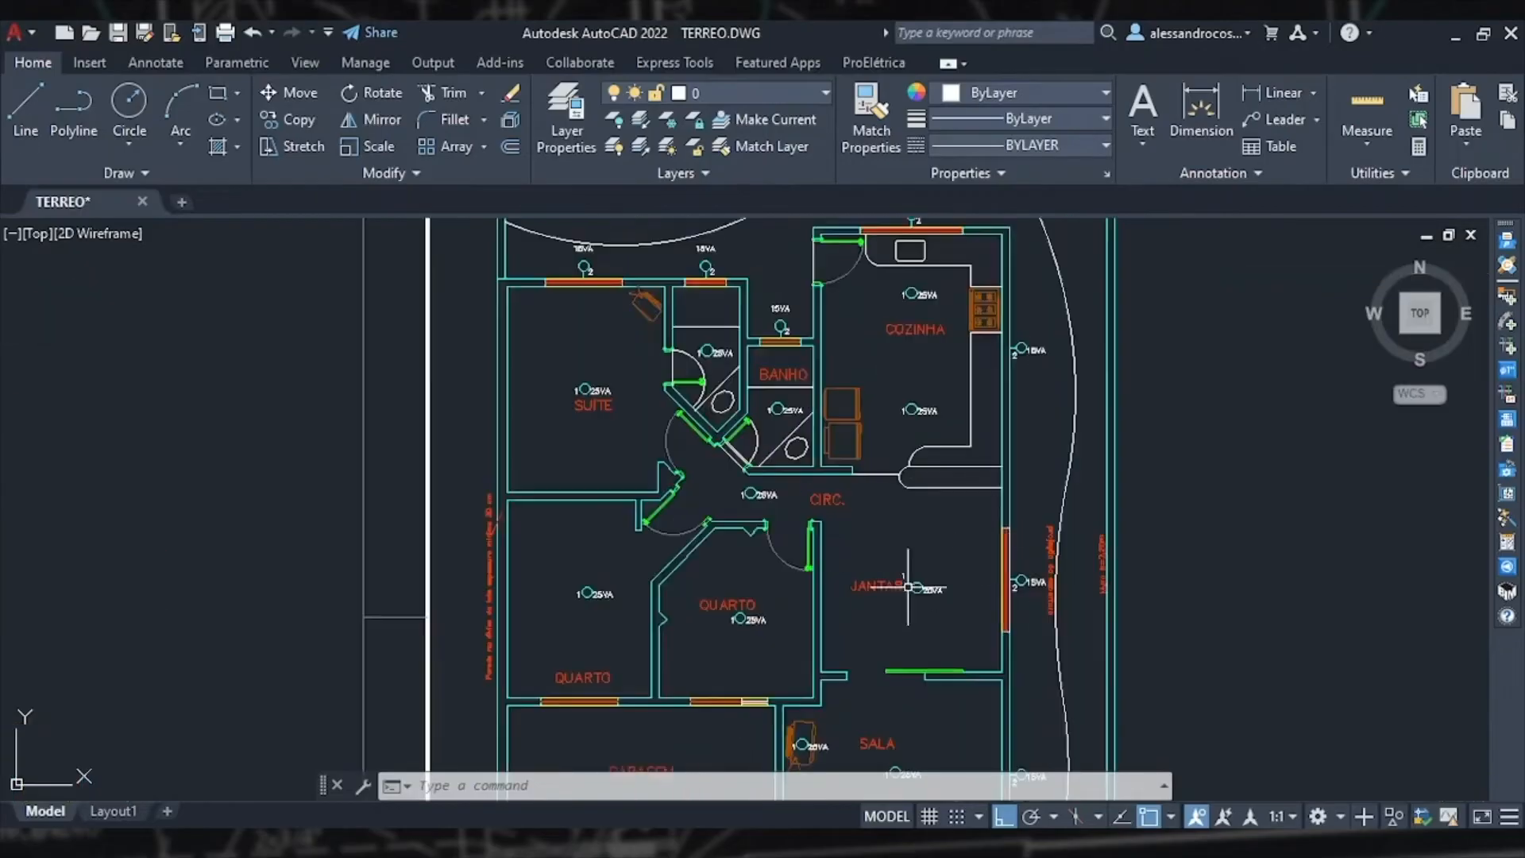
{"action": "middle_click_drag", "start_coordinate": [891, 615], "coordinate": [907, 463]}
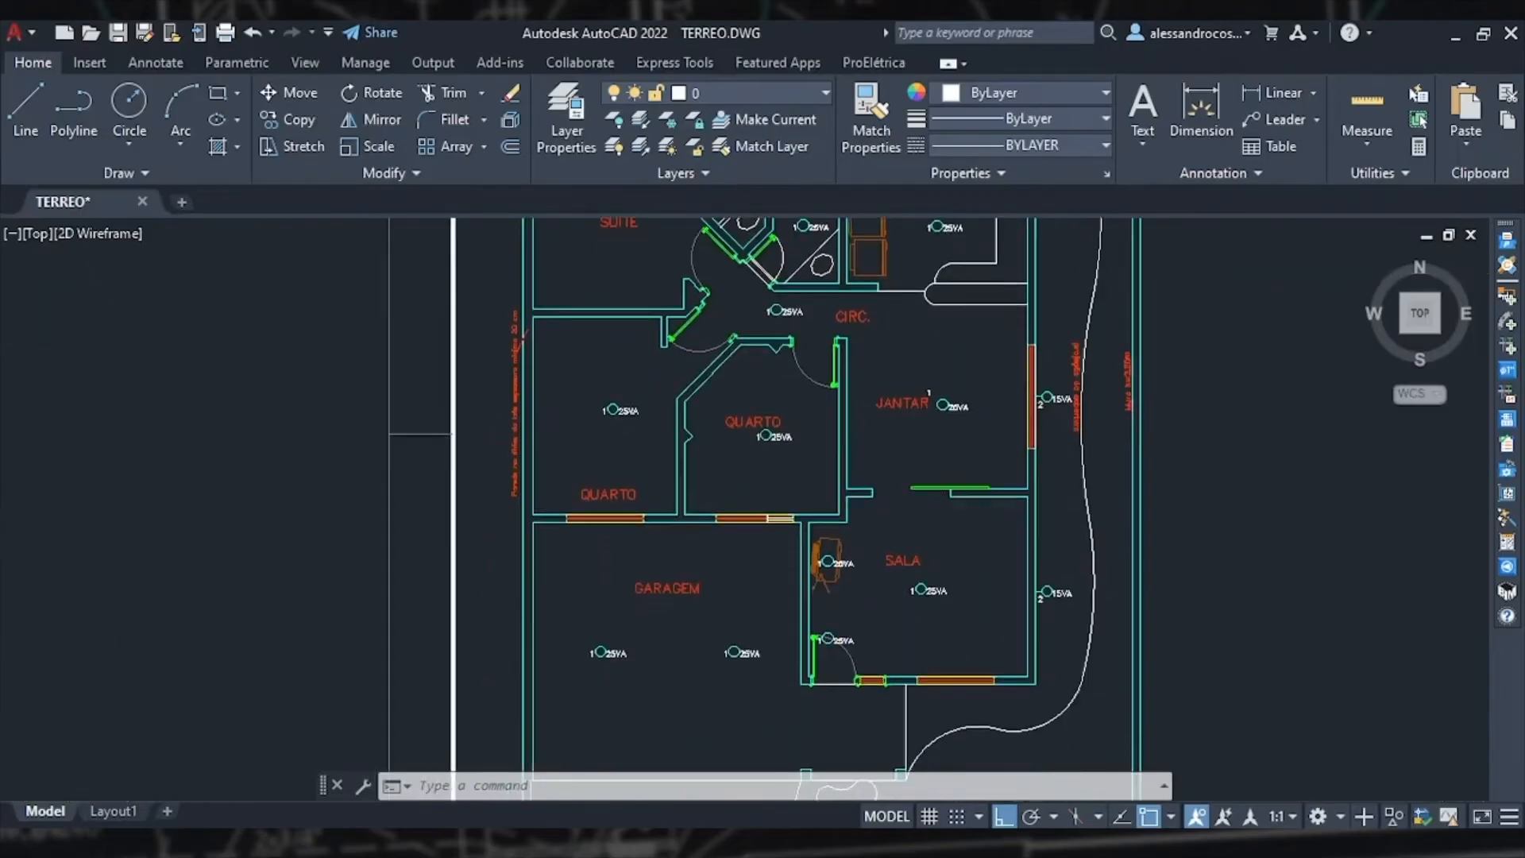
{"action": "scroll", "coordinate": [852, 644], "scroll_direction": "up", "scroll_amount": 5}
{"action": "middle_click_drag", "start_coordinate": [853, 644], "coordinate": [886, 473]}
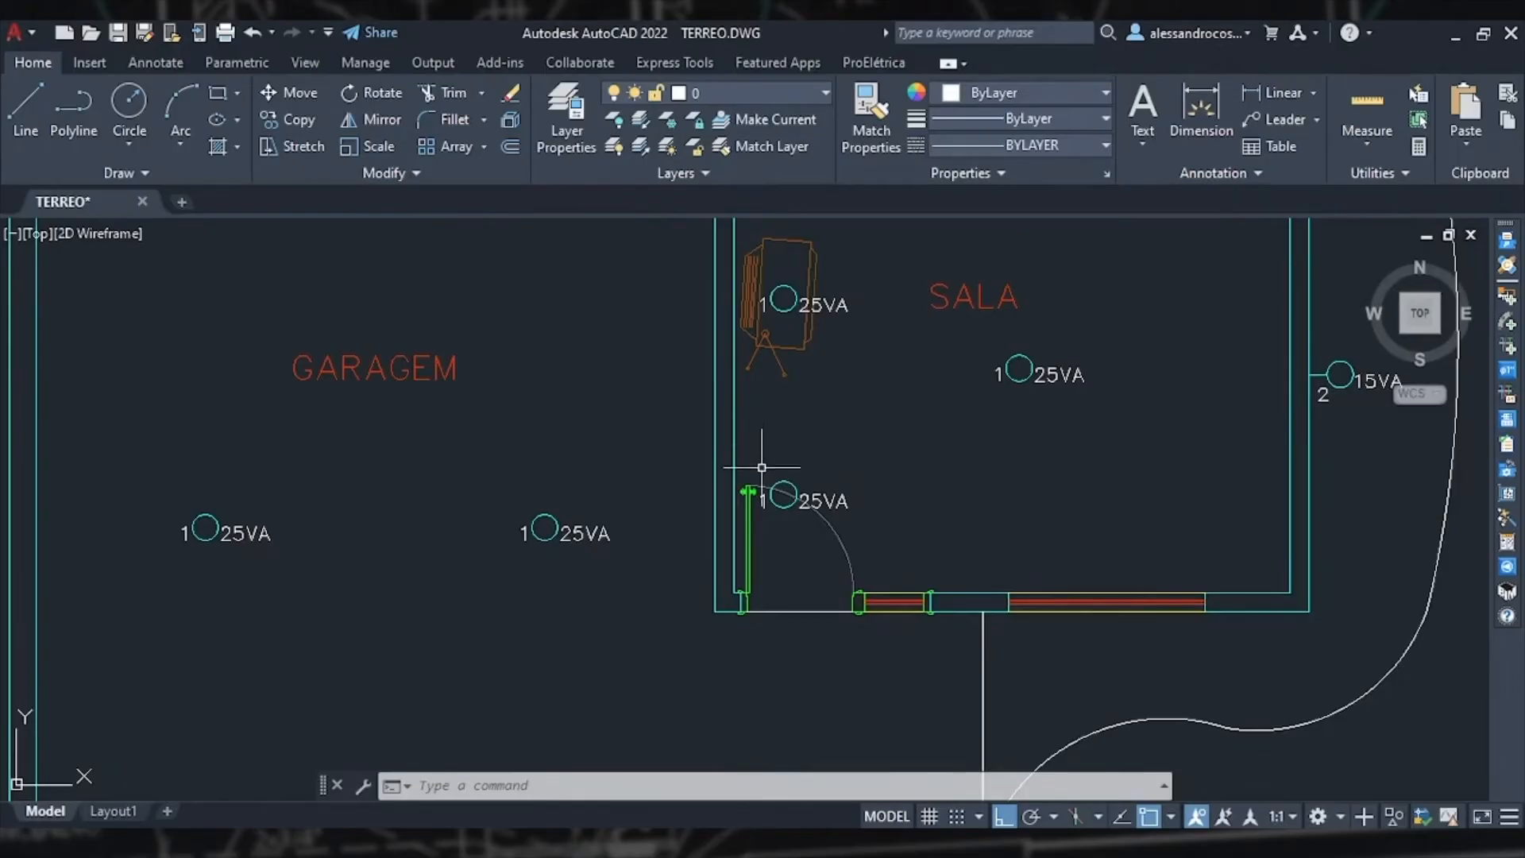
Step: Change the two living-room lights by the armchair and the door to SPOT LED 5W with 5 W power
{"action": "scroll", "coordinate": [778, 527], "scroll_direction": "up", "scroll_amount": 2}
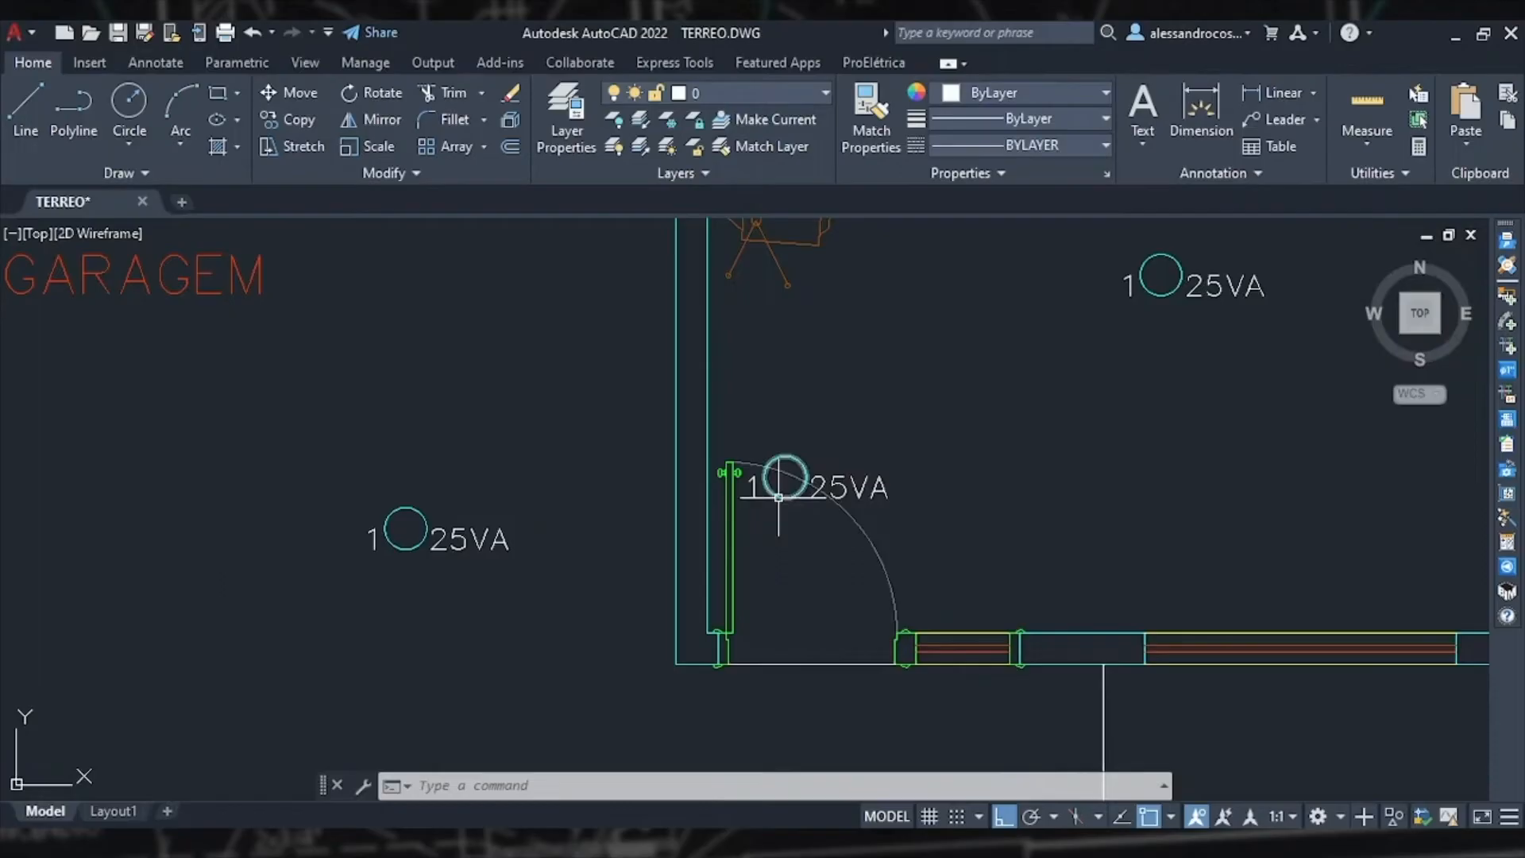
{"action": "left_click", "coordinate": [784, 494]}
{"action": "scroll", "coordinate": [783, 494], "scroll_direction": "down", "scroll_amount": 2}
{"action": "double_click", "coordinate": [787, 297]}
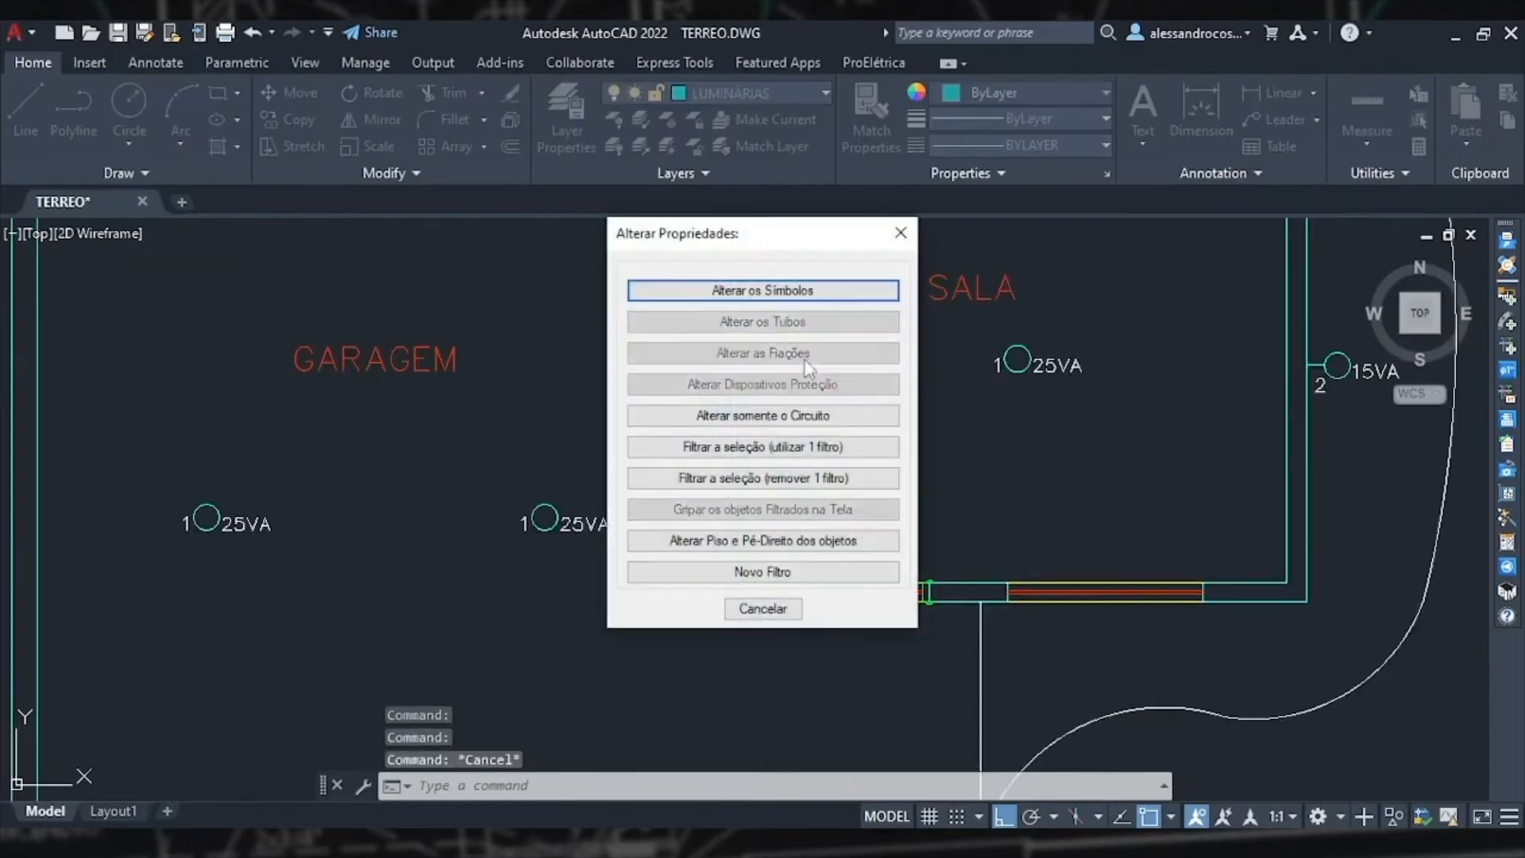
{"action": "left_click", "coordinate": [788, 297]}
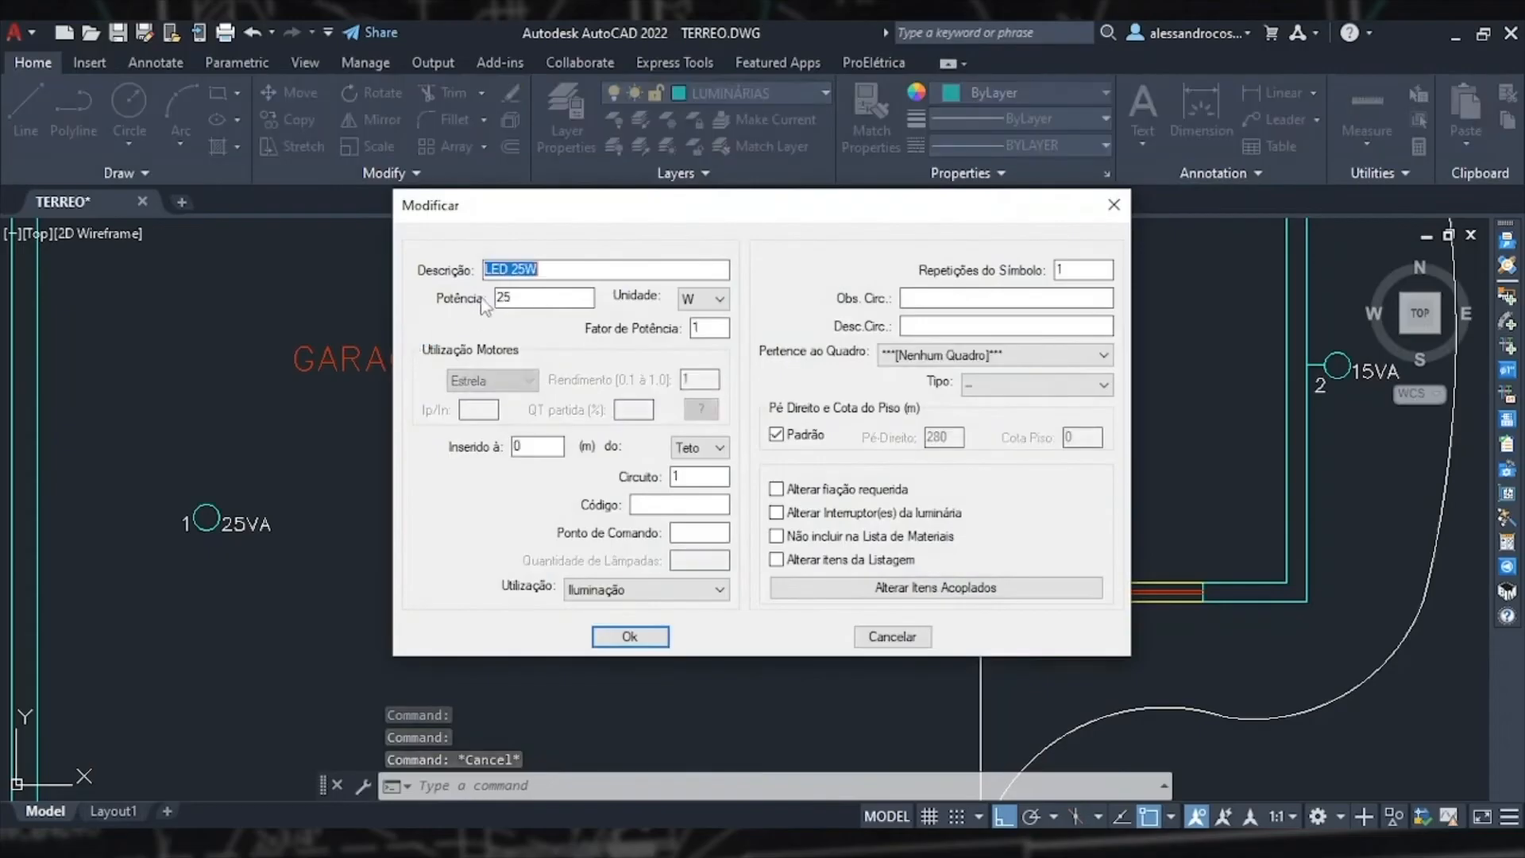
{"action": "left_click", "coordinate": [497, 266]}
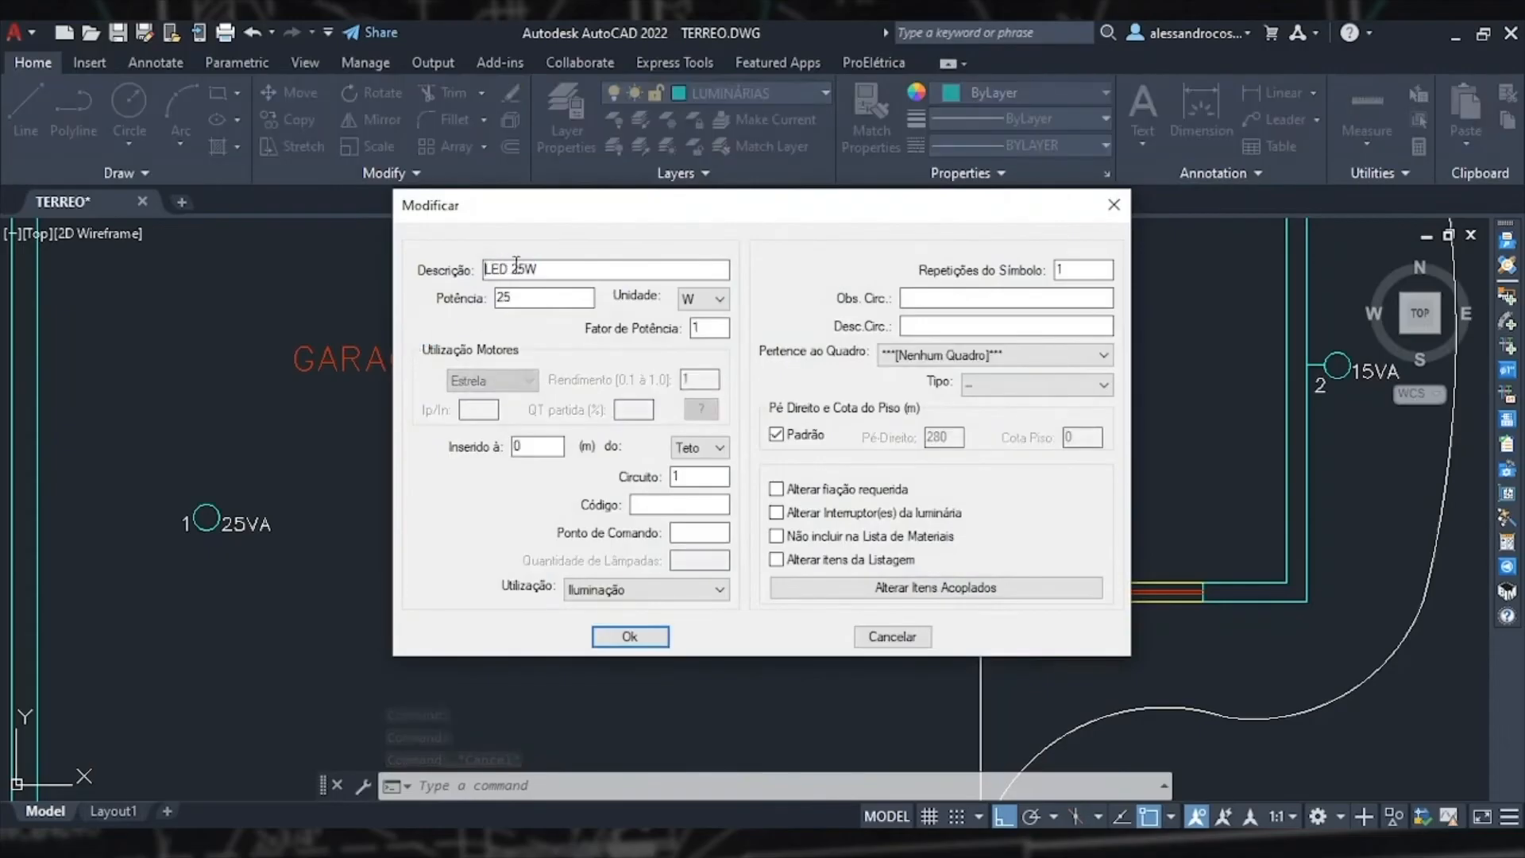
{"action": "type", "text": "SPOT"}
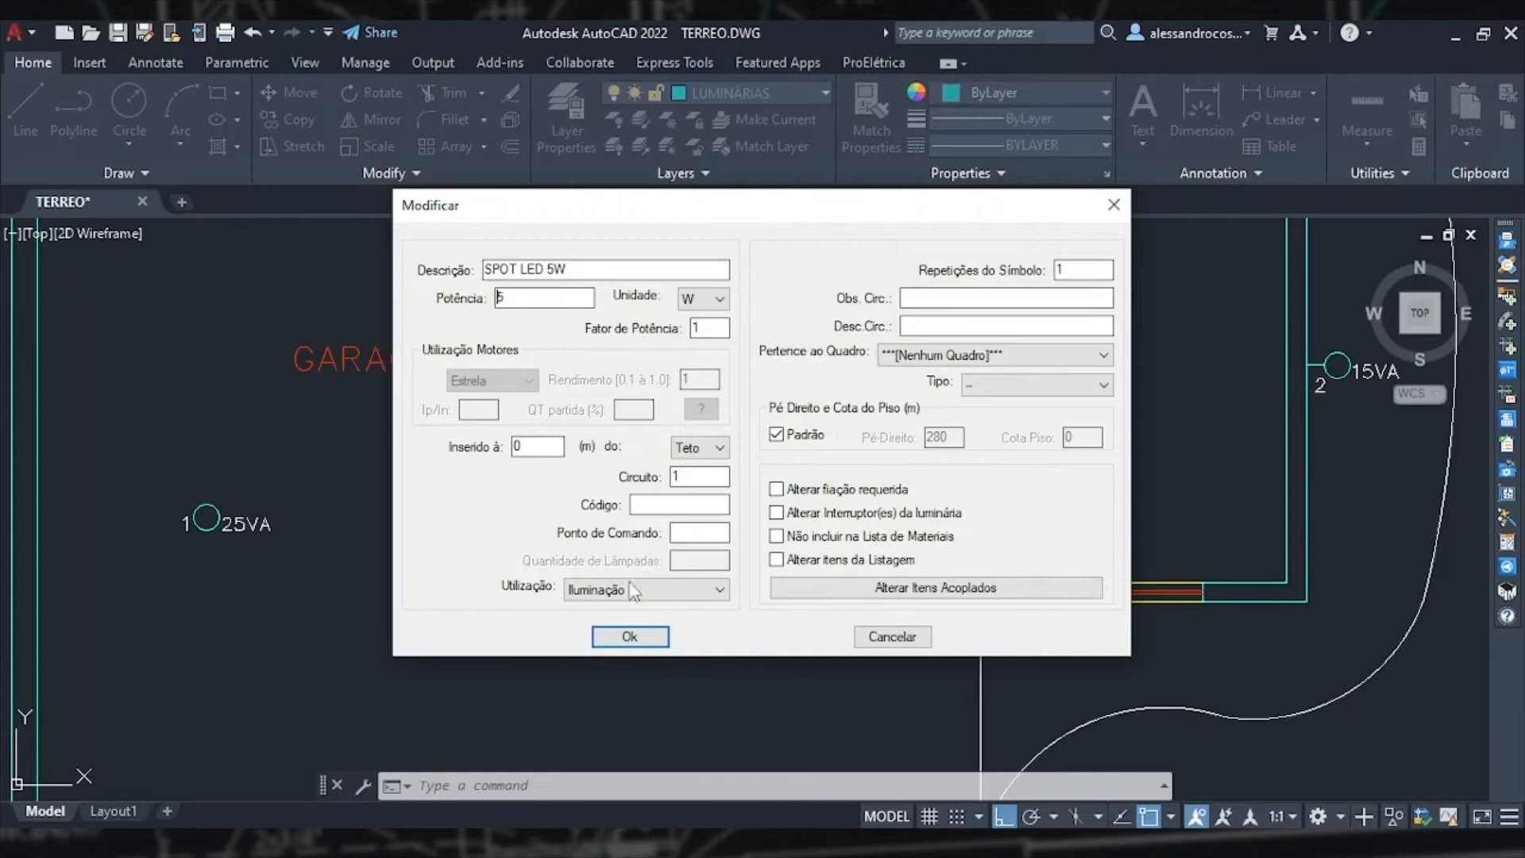
{"action": "left_click", "coordinate": [630, 636]}
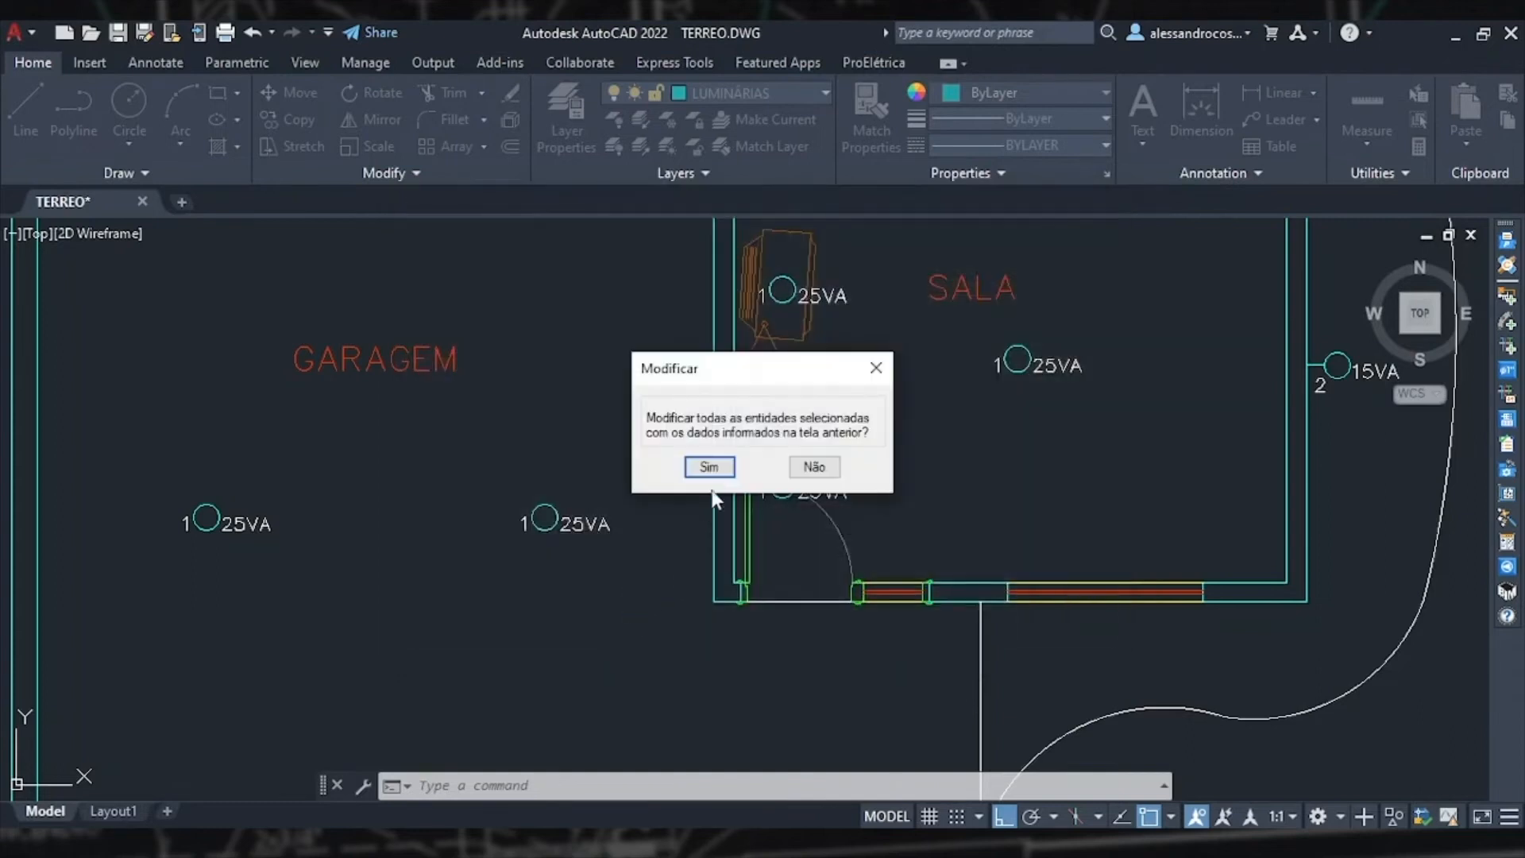
{"action": "left_click", "coordinate": [709, 467]}
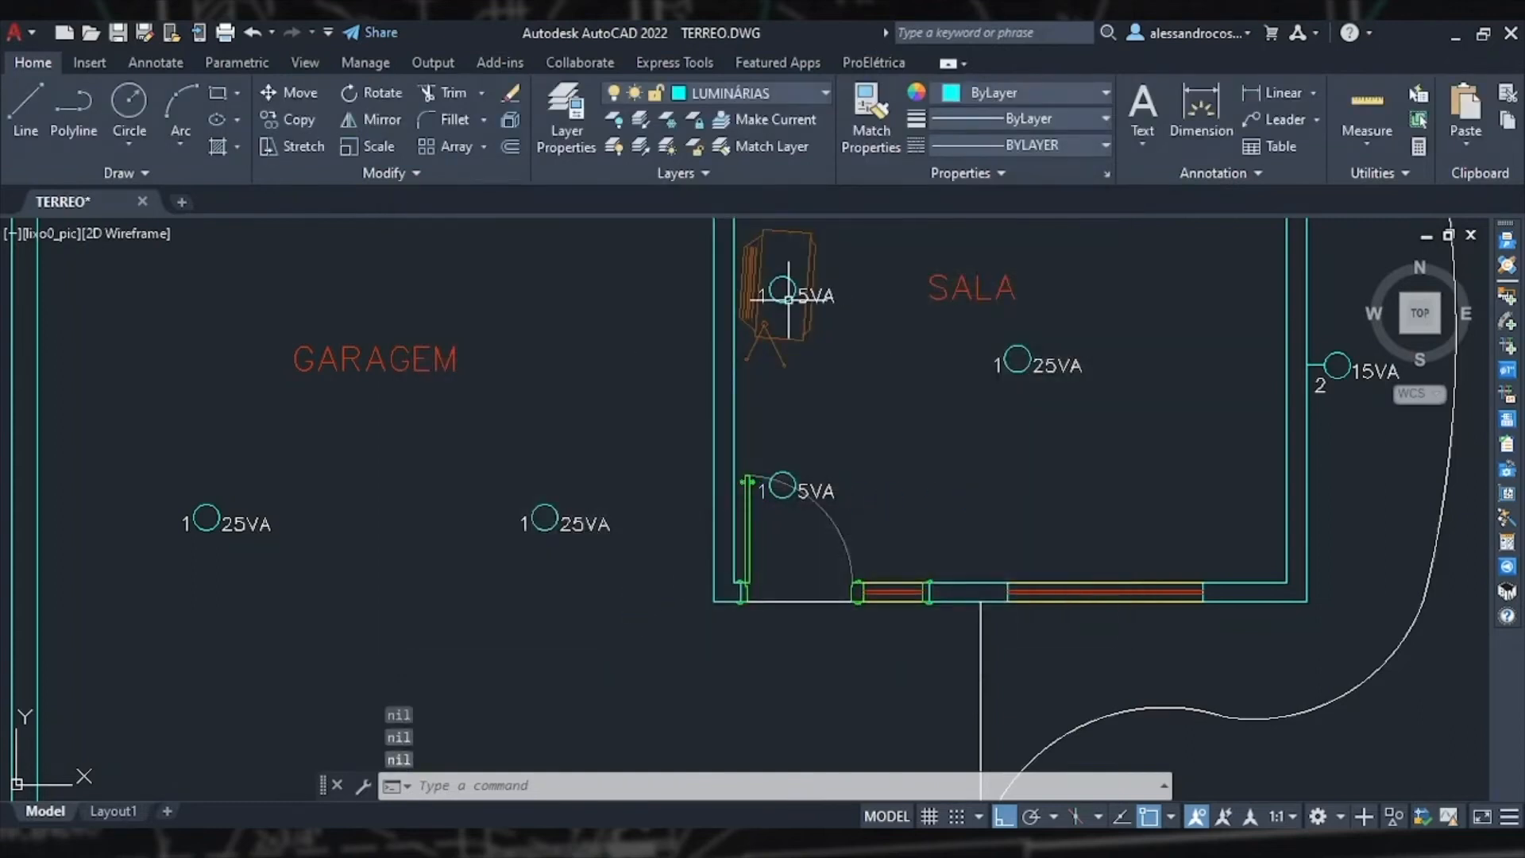
Step: Review the whole ground-floor plan and its upper rooms
{"action": "scroll", "coordinate": [897, 459], "scroll_direction": "down", "scroll_amount": 4}
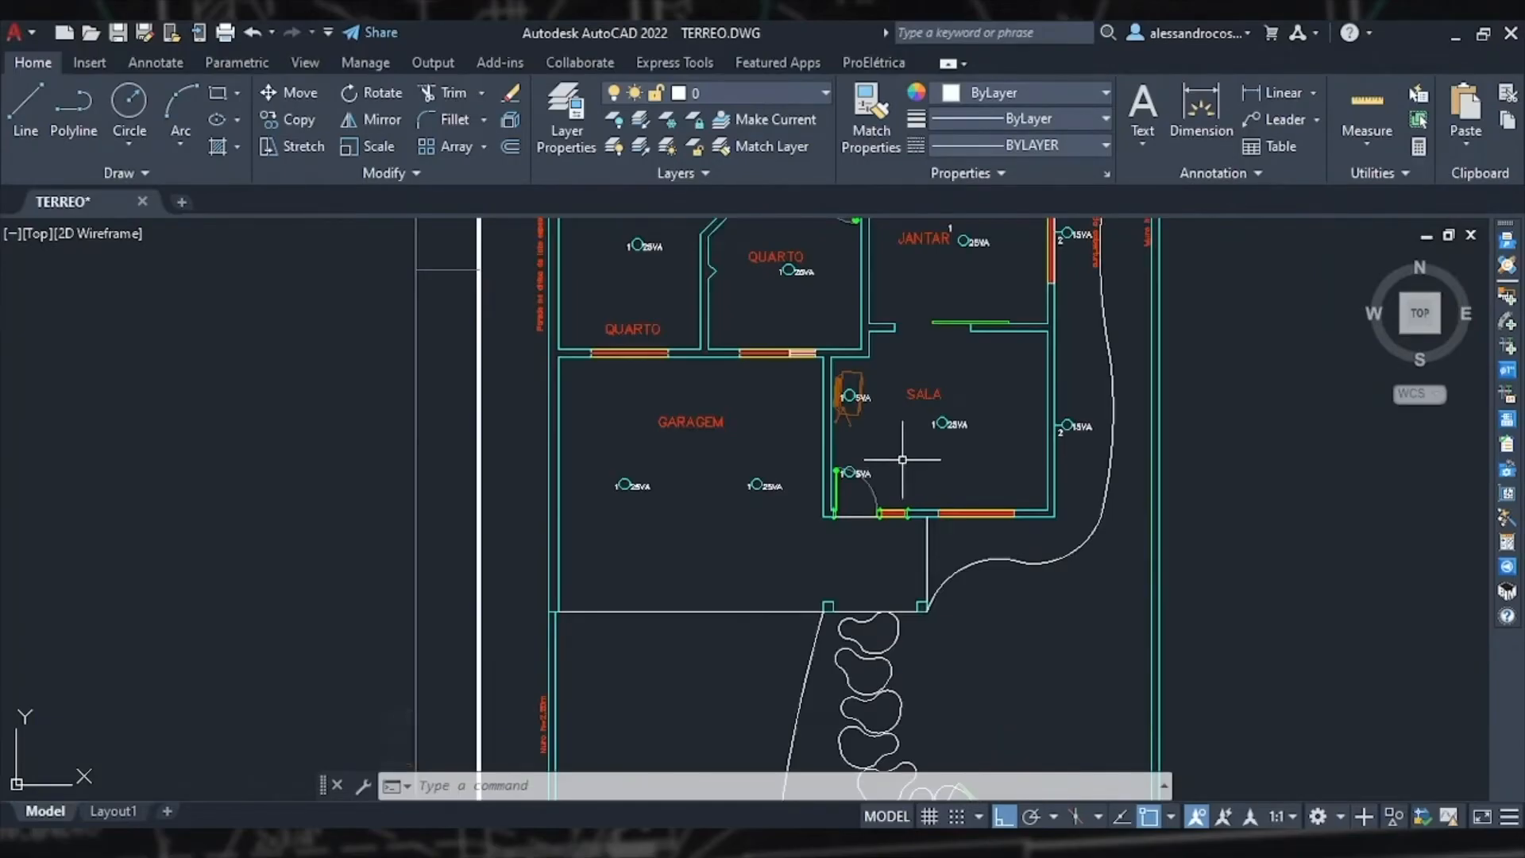
{"action": "scroll", "coordinate": [903, 459], "scroll_direction": "down", "scroll_amount": 5}
{"action": "mouse_move", "coordinate": [902, 459]}
{"action": "middle_mouse_down"}
{"action": "mouse_move", "coordinate": [858, 477]}
{"action": "mouse_move", "coordinate": [774, 558]}
{"action": "middle_mouse_up"}
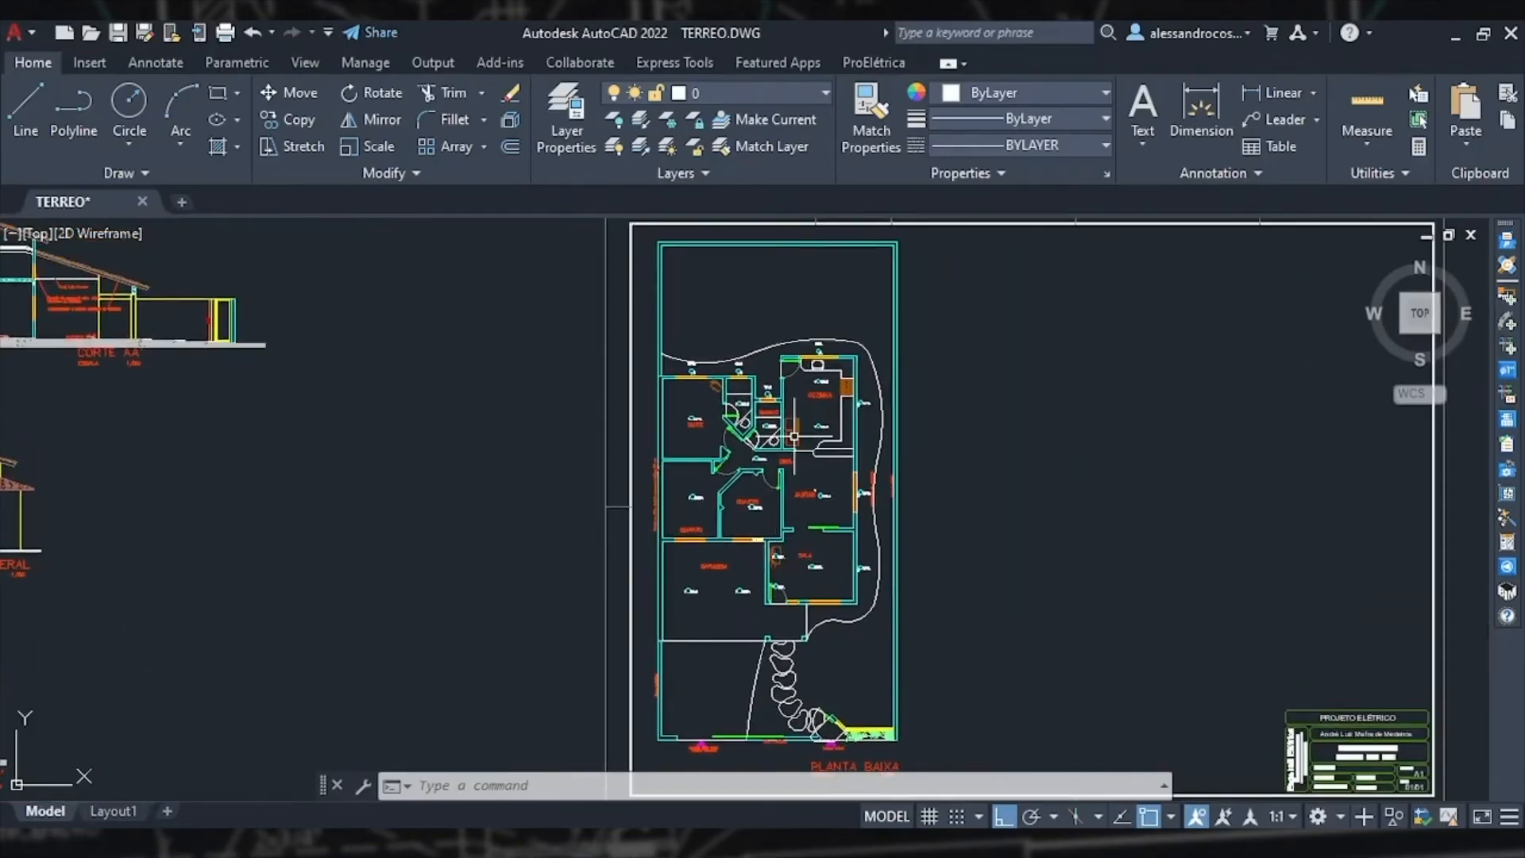
{"action": "scroll", "coordinate": [794, 437], "scroll_direction": "up", "scroll_amount": 2}
{"action": "scroll", "coordinate": [627, 318], "scroll_direction": "up", "scroll_amount": 2}
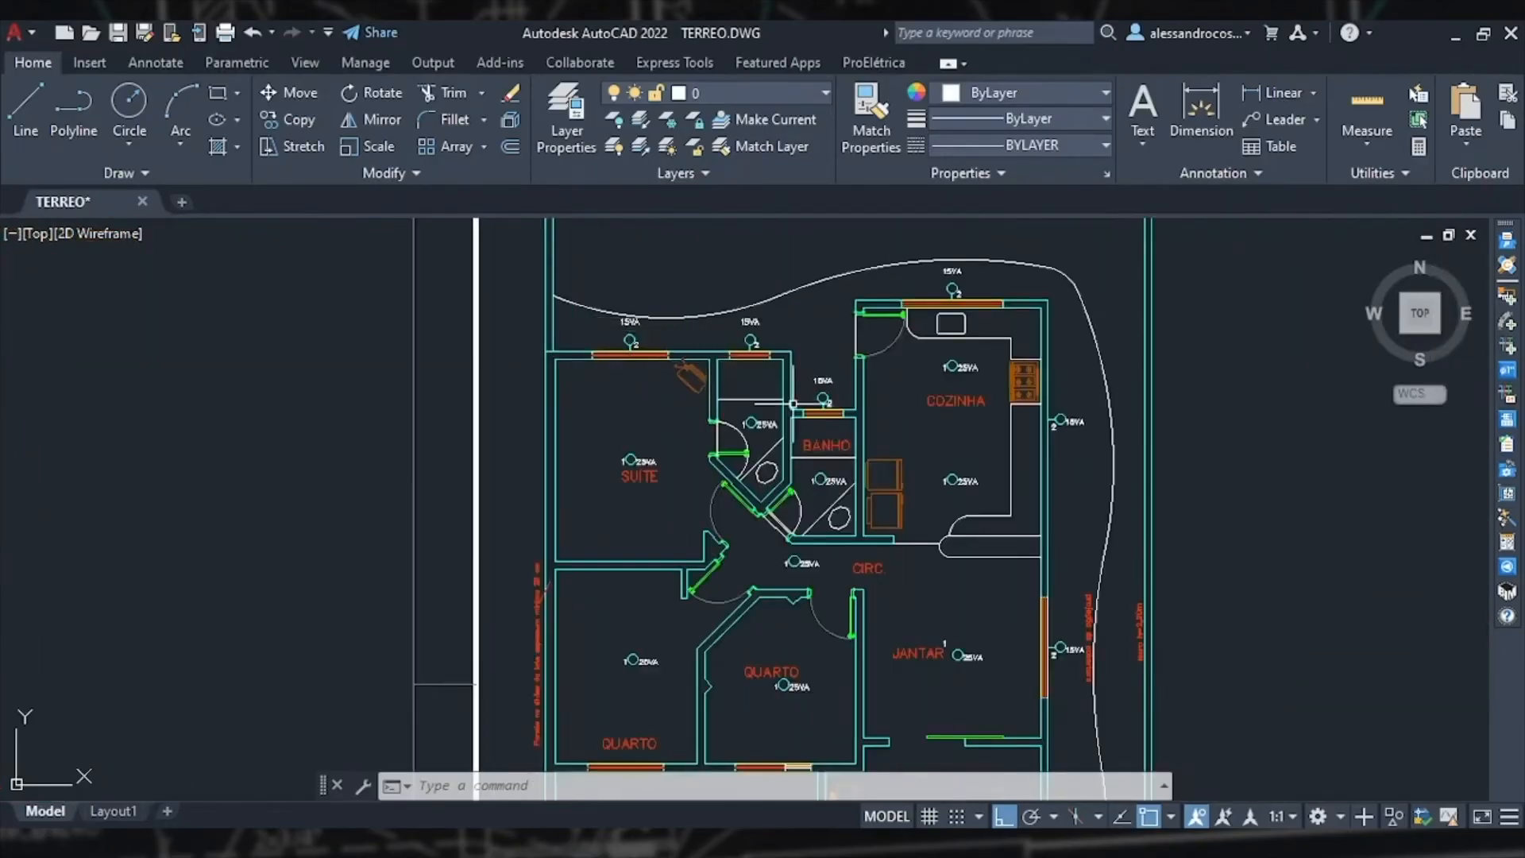
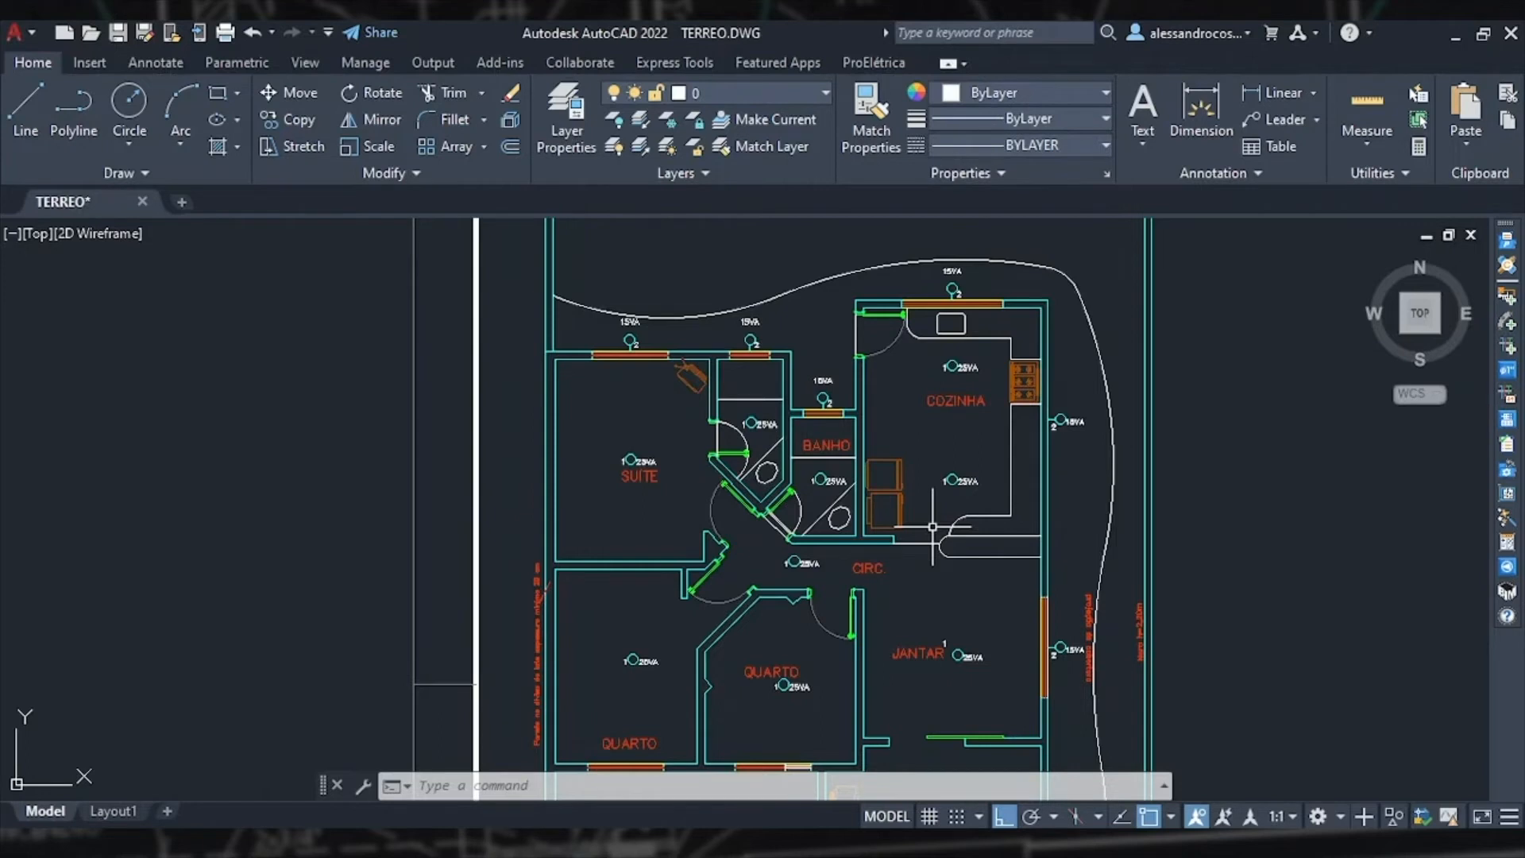
Step: Open the symbol insertion dialog and browse the switch variations of the 1-NBR-5444 symbology
{"action": "scroll", "coordinate": [933, 526], "scroll_direction": "down", "scroll_amount": 2}
{"action": "middle_click_drag", "start_coordinate": [933, 565], "coordinate": [889, 473]}
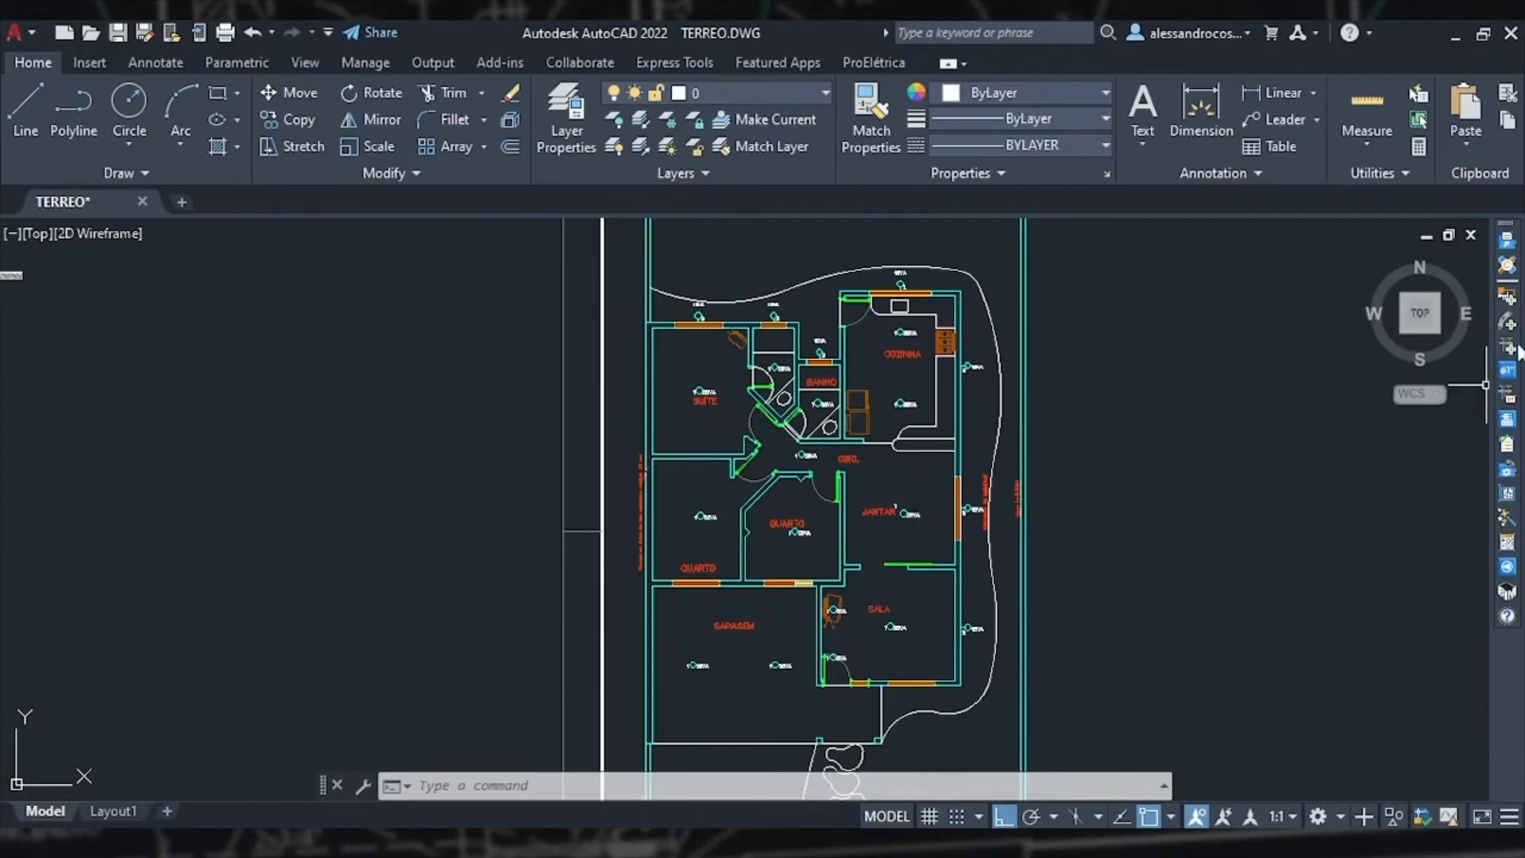
{"action": "left_click", "coordinate": [1506, 298]}
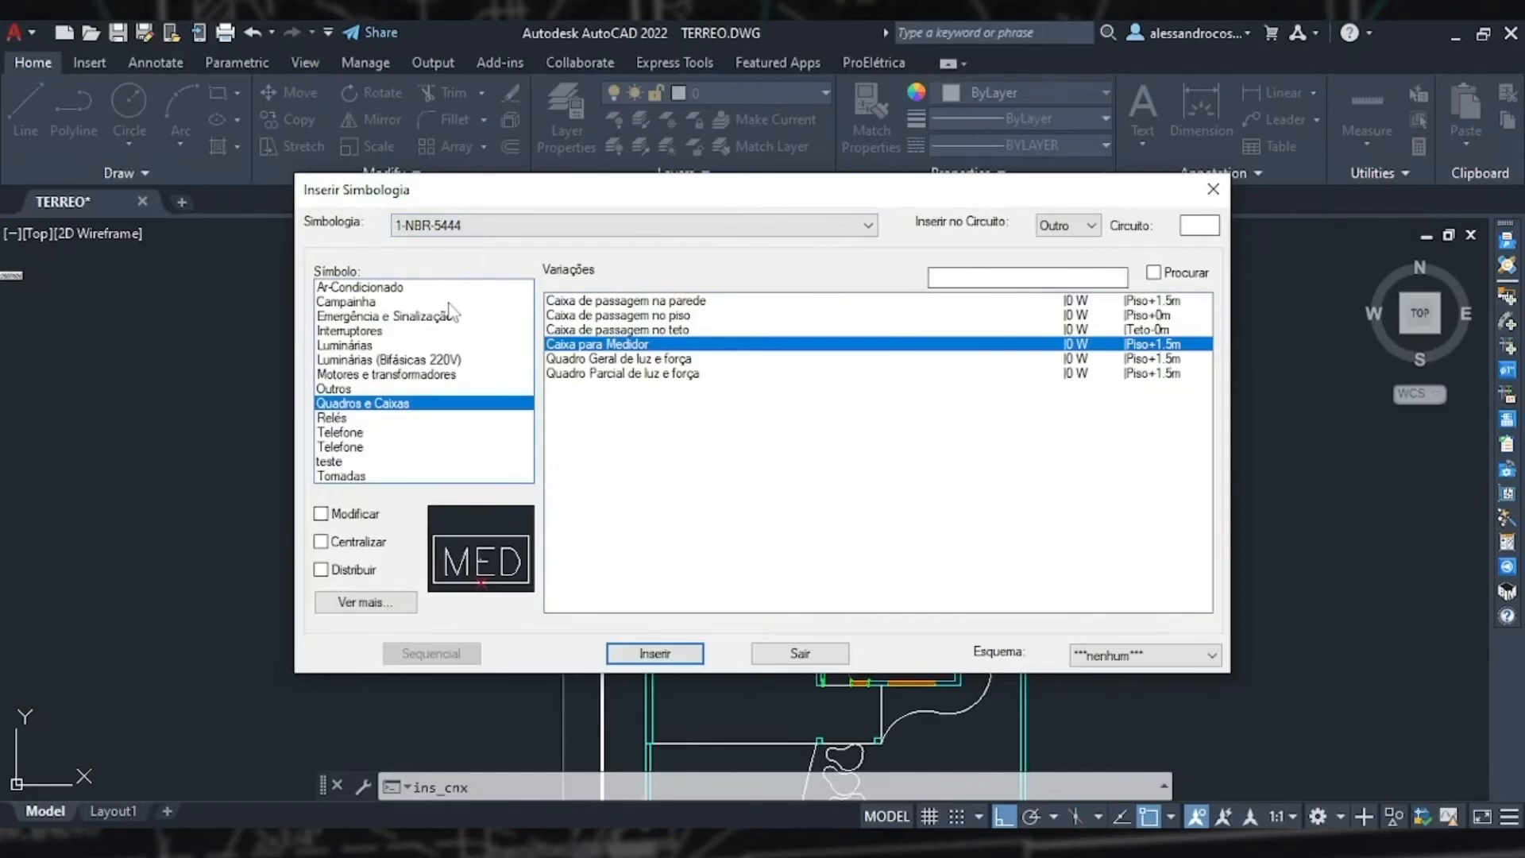
{"action": "left_click", "coordinate": [371, 330]}
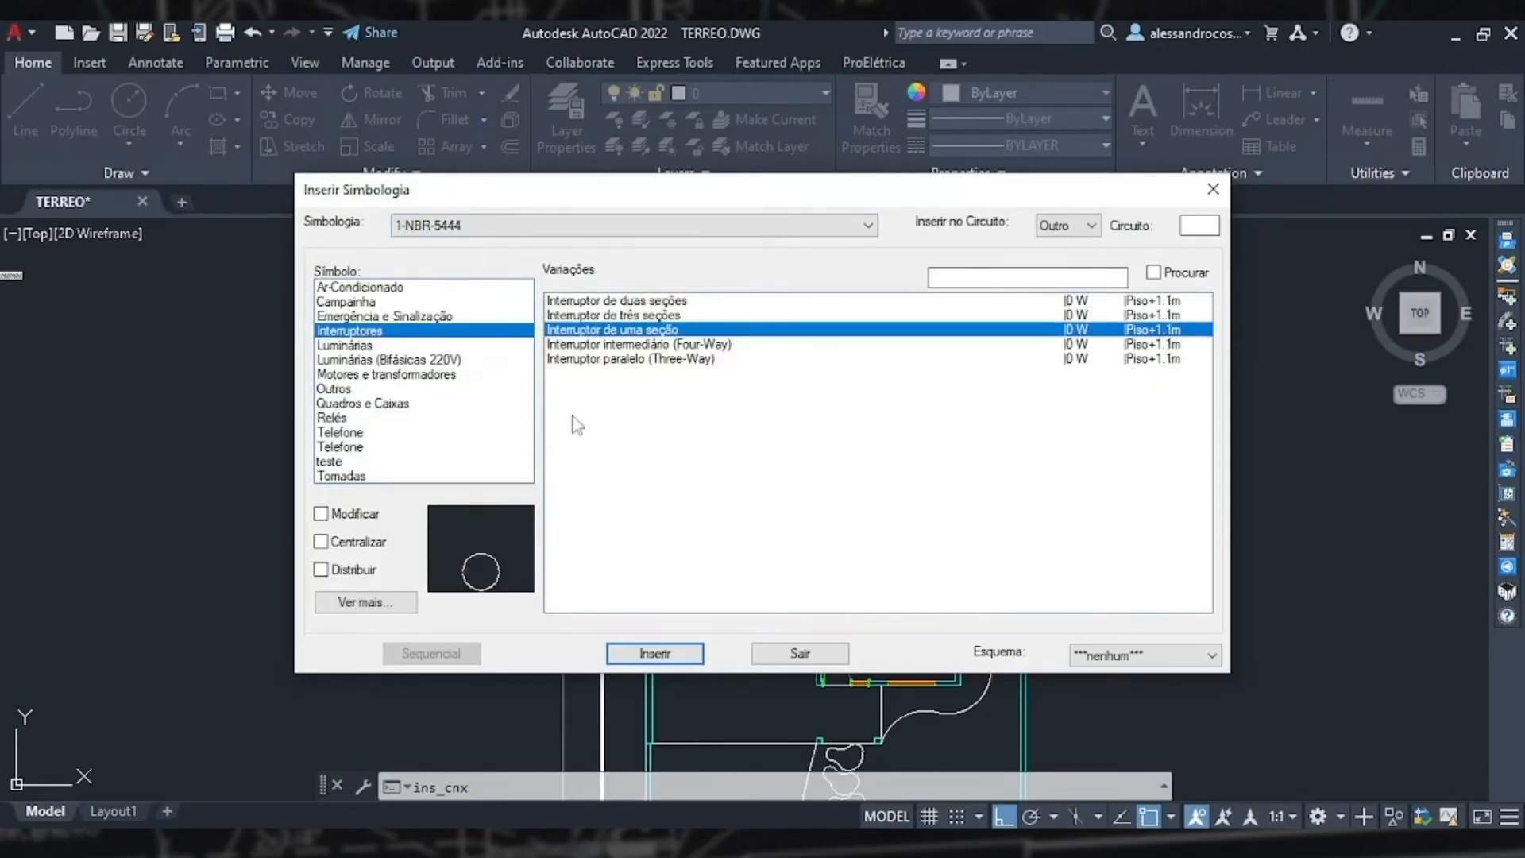
{"action": "left_click", "coordinate": [640, 346]}
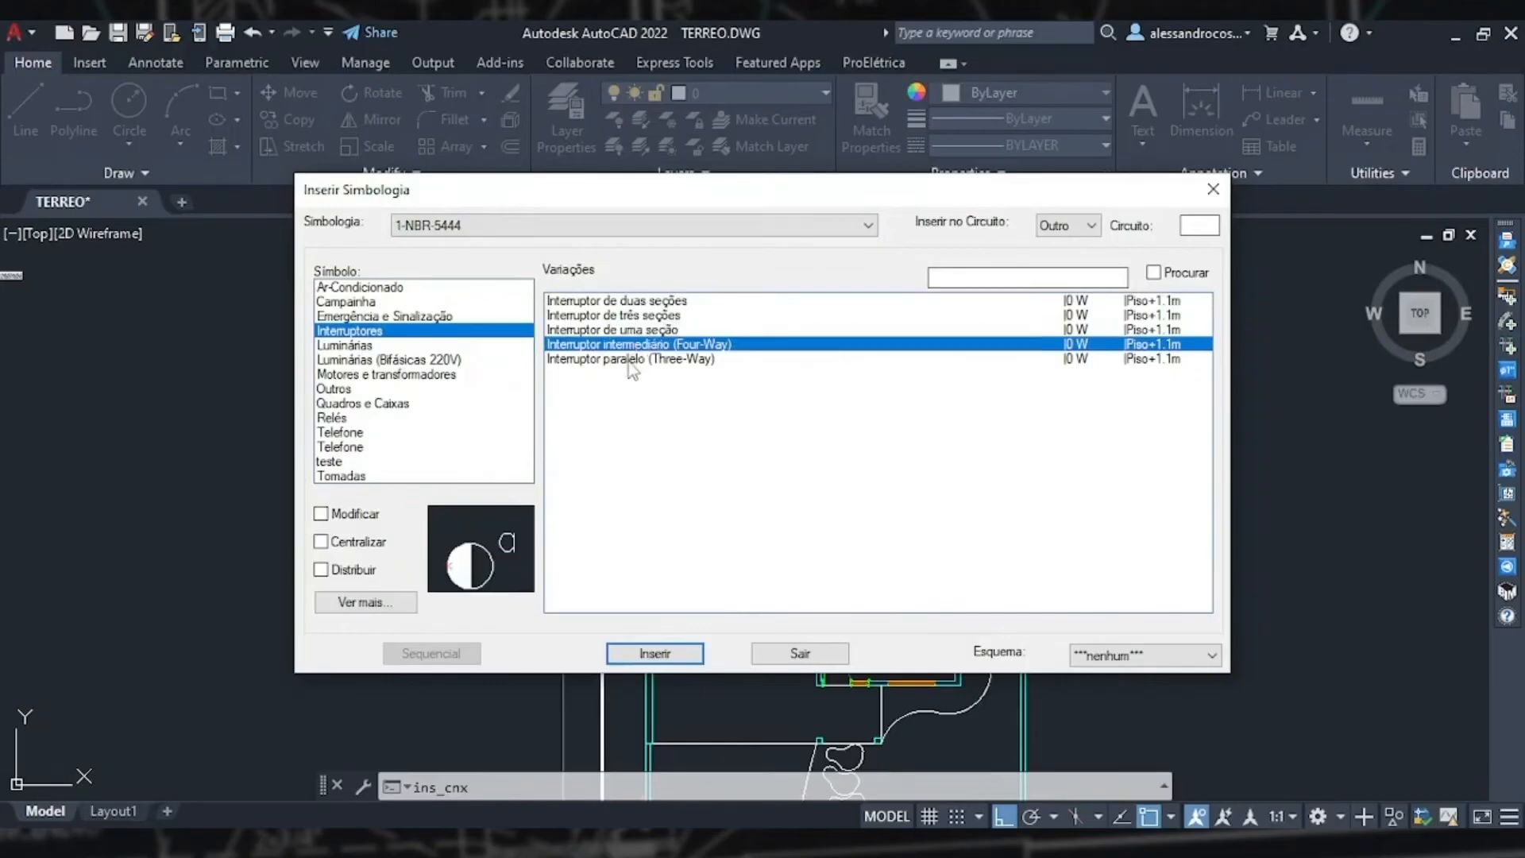
{"action": "left_click", "coordinate": [632, 360]}
{"action": "left_click", "coordinate": [621, 329]}
{"action": "left_click", "coordinate": [621, 316]}
{"action": "left_click", "coordinate": [620, 305]}
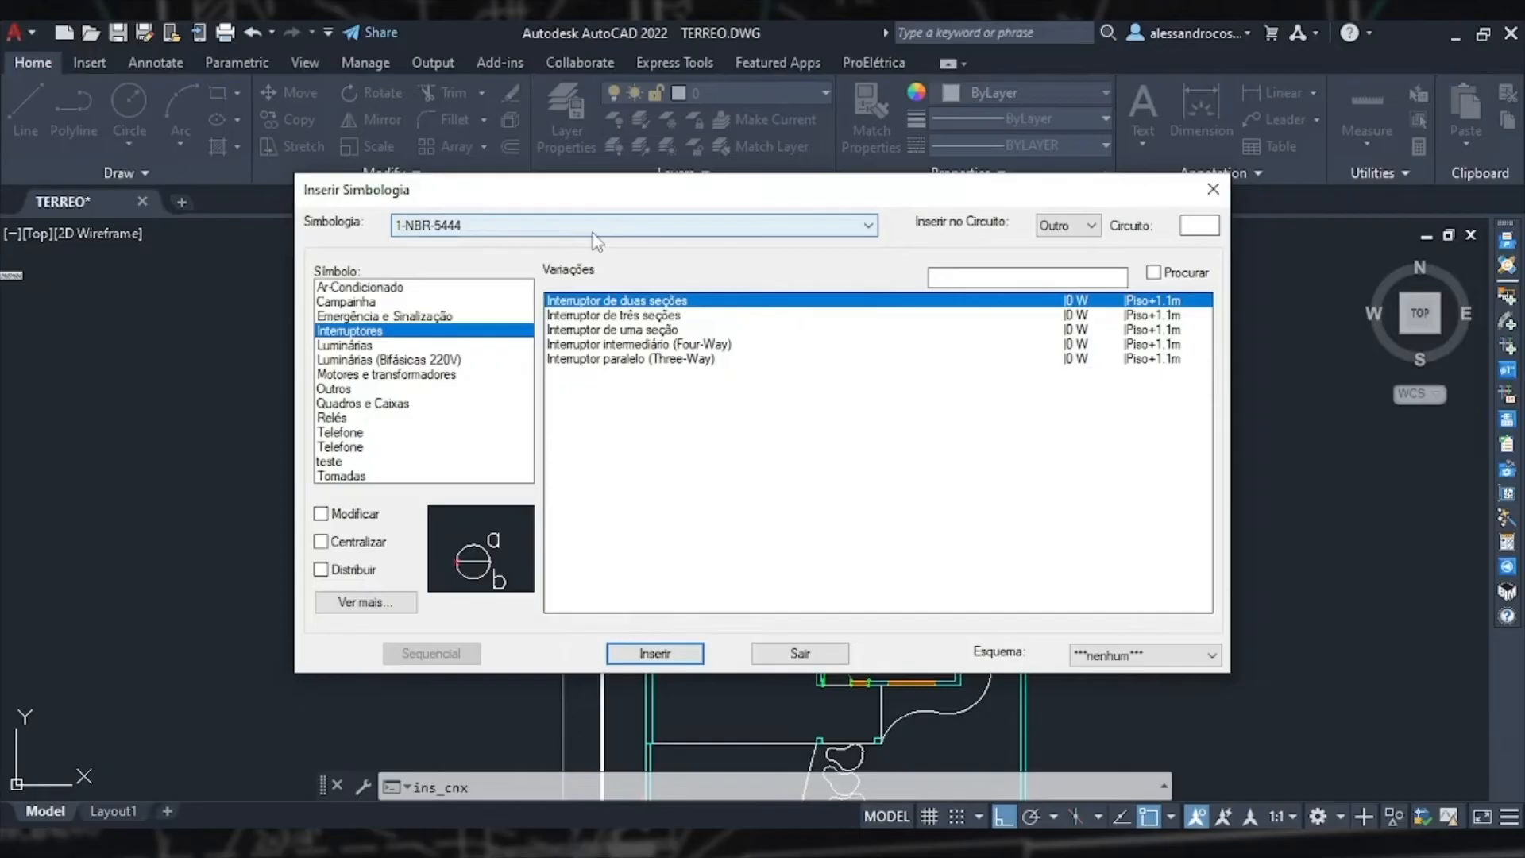
Step: Try to insert a parallel switch from the 2-Interruptor com letra S symbology with Centralizar enabled
{"action": "left_click", "coordinate": [592, 231]}
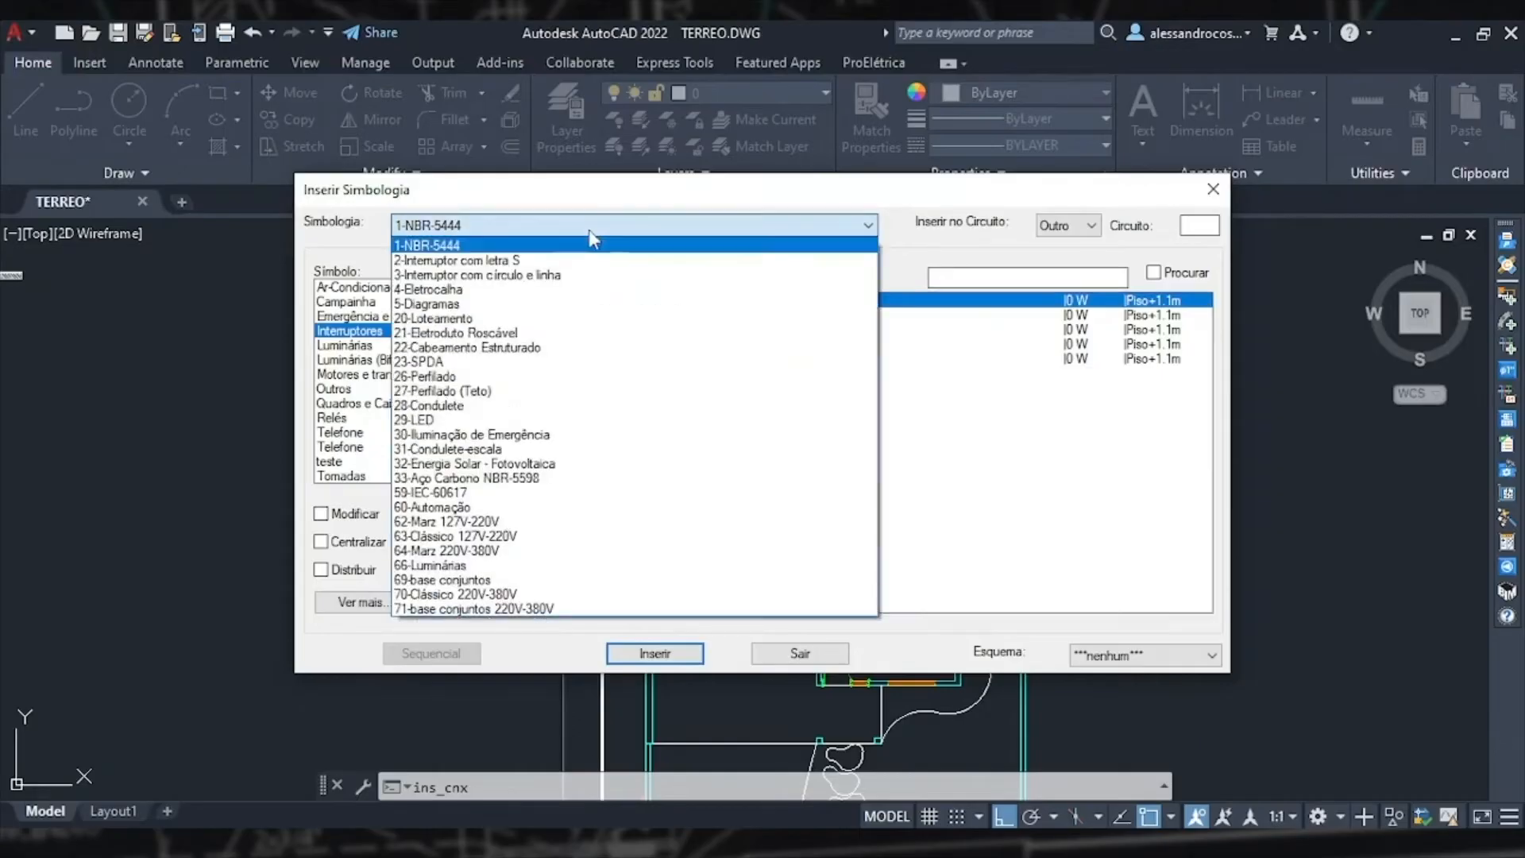
{"action": "left_click", "coordinate": [538, 252]}
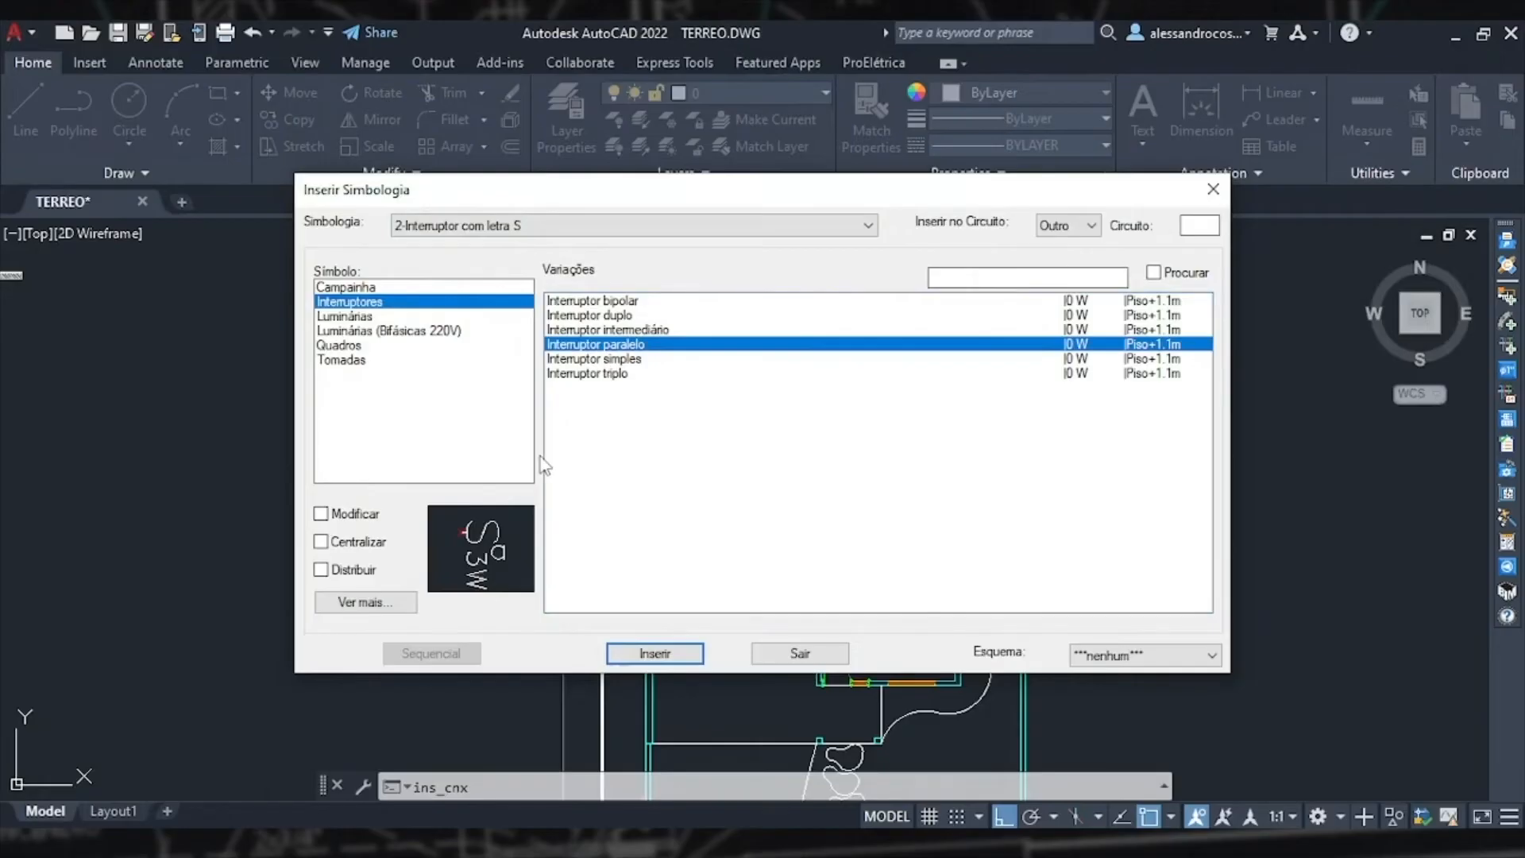
{"action": "left_click", "coordinate": [321, 541]}
{"action": "left_click", "coordinate": [669, 654]}
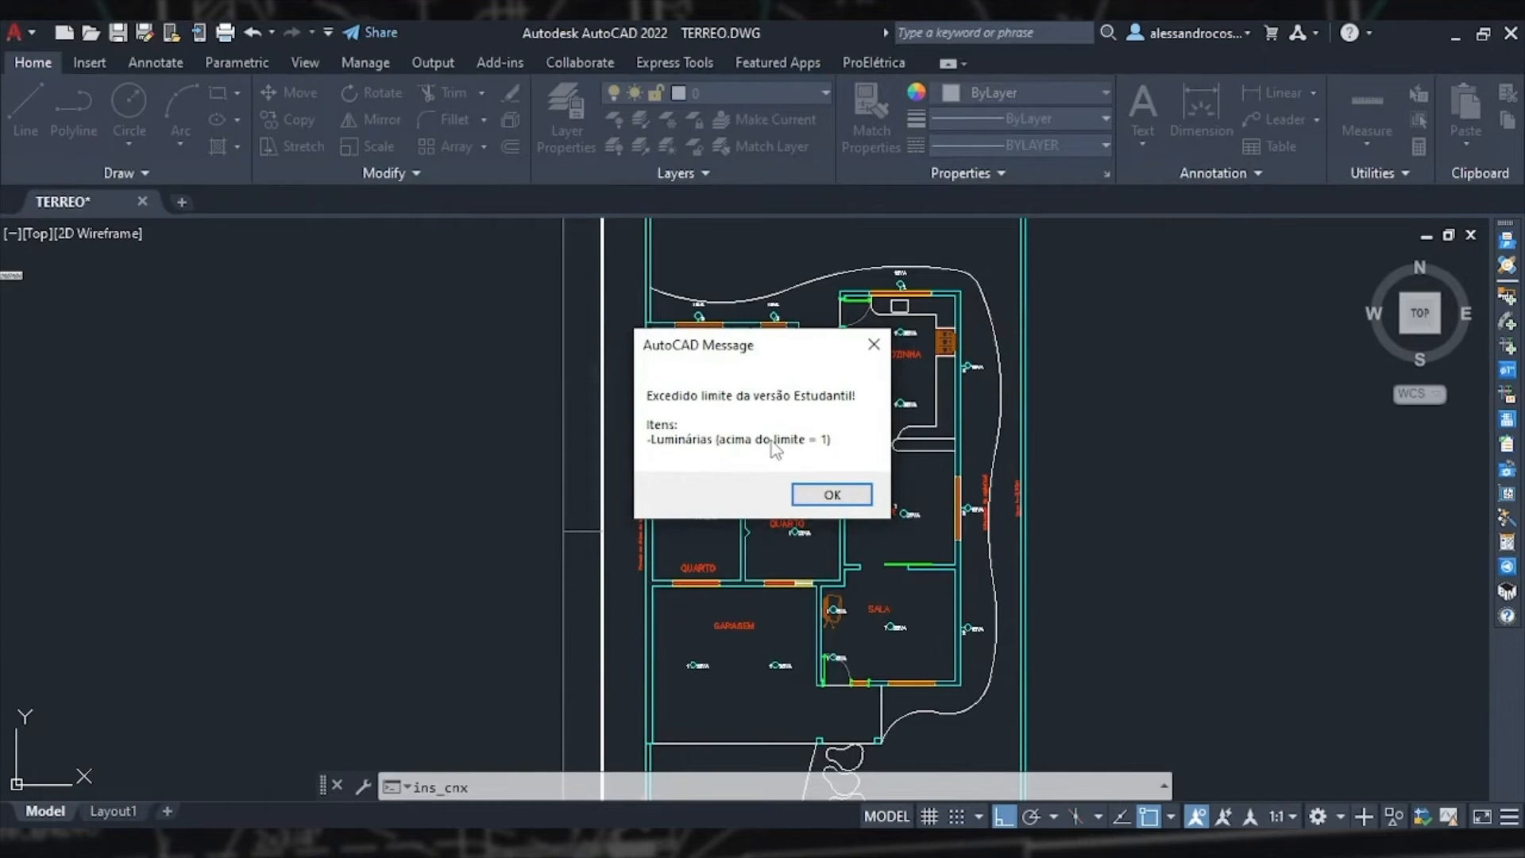
{"action": "left_click", "coordinate": [831, 495]}
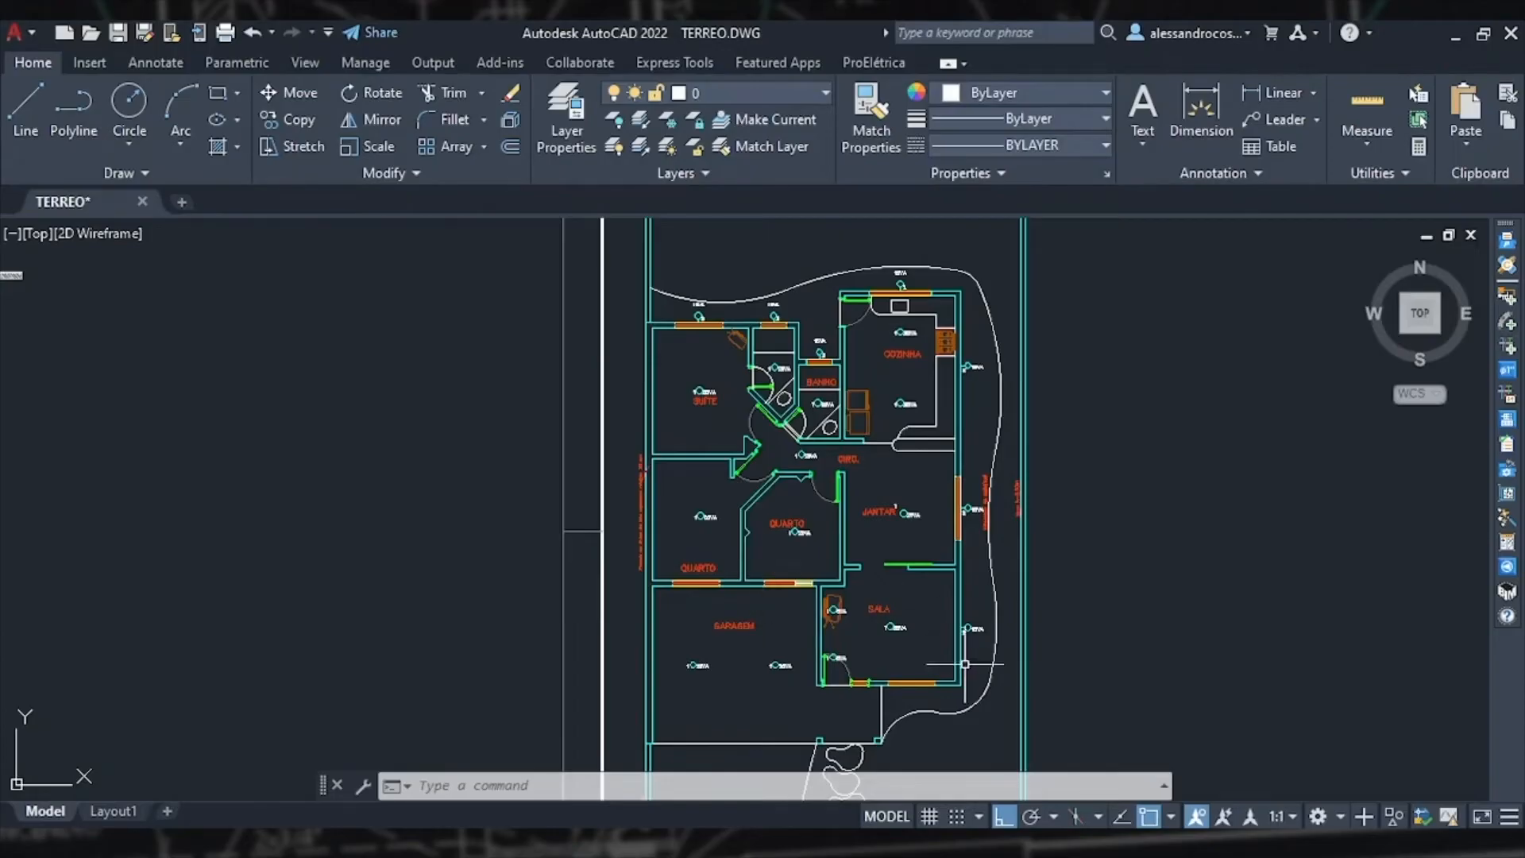
Step: Delete the two 5 VA spot lights by the armchair and the door in the living room
{"action": "scroll", "coordinate": [826, 655], "scroll_direction": "up", "scroll_amount": 6}
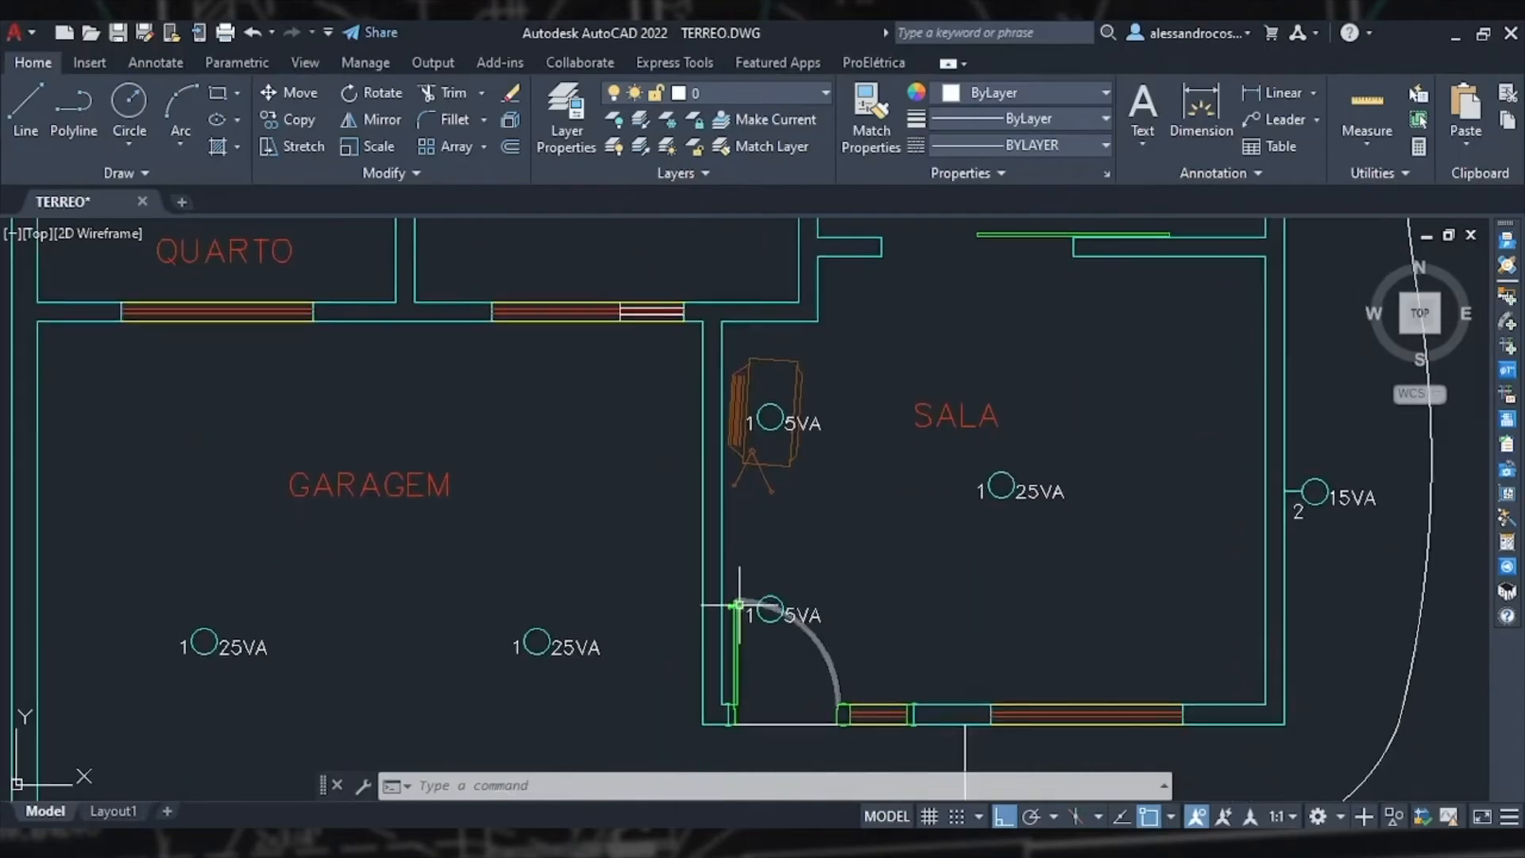
{"action": "scroll", "coordinate": [747, 612], "scroll_direction": "up", "scroll_amount": 4}
{"action": "left_click", "coordinate": [803, 646]}
{"action": "left_click", "coordinate": [739, 610]}
{"action": "left_click", "coordinate": [948, 630]}
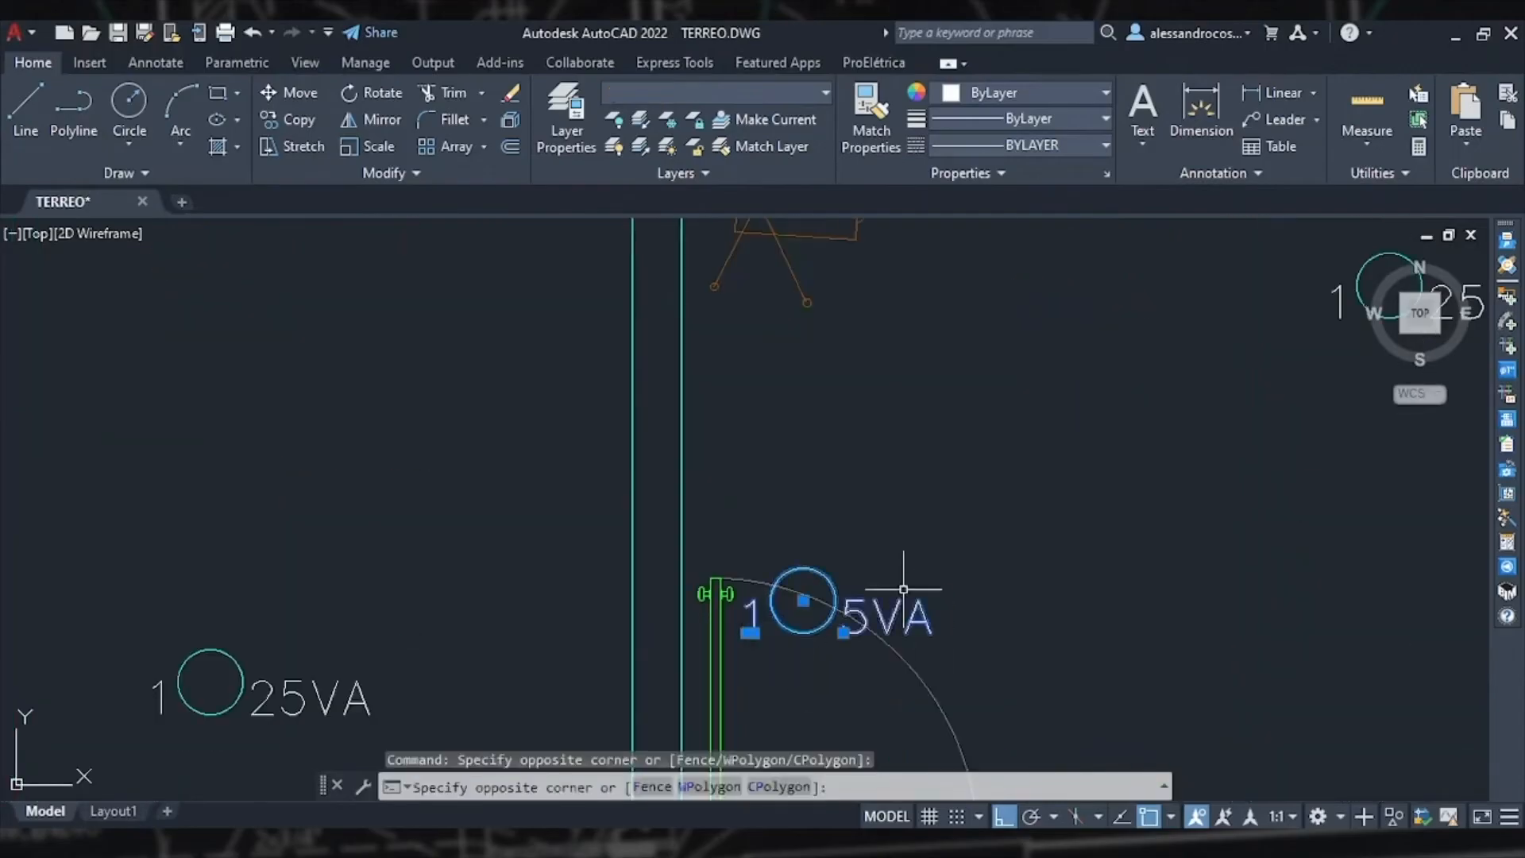
{"action": "left_click", "coordinate": [904, 590]}
{"action": "key", "text": "Delete"}
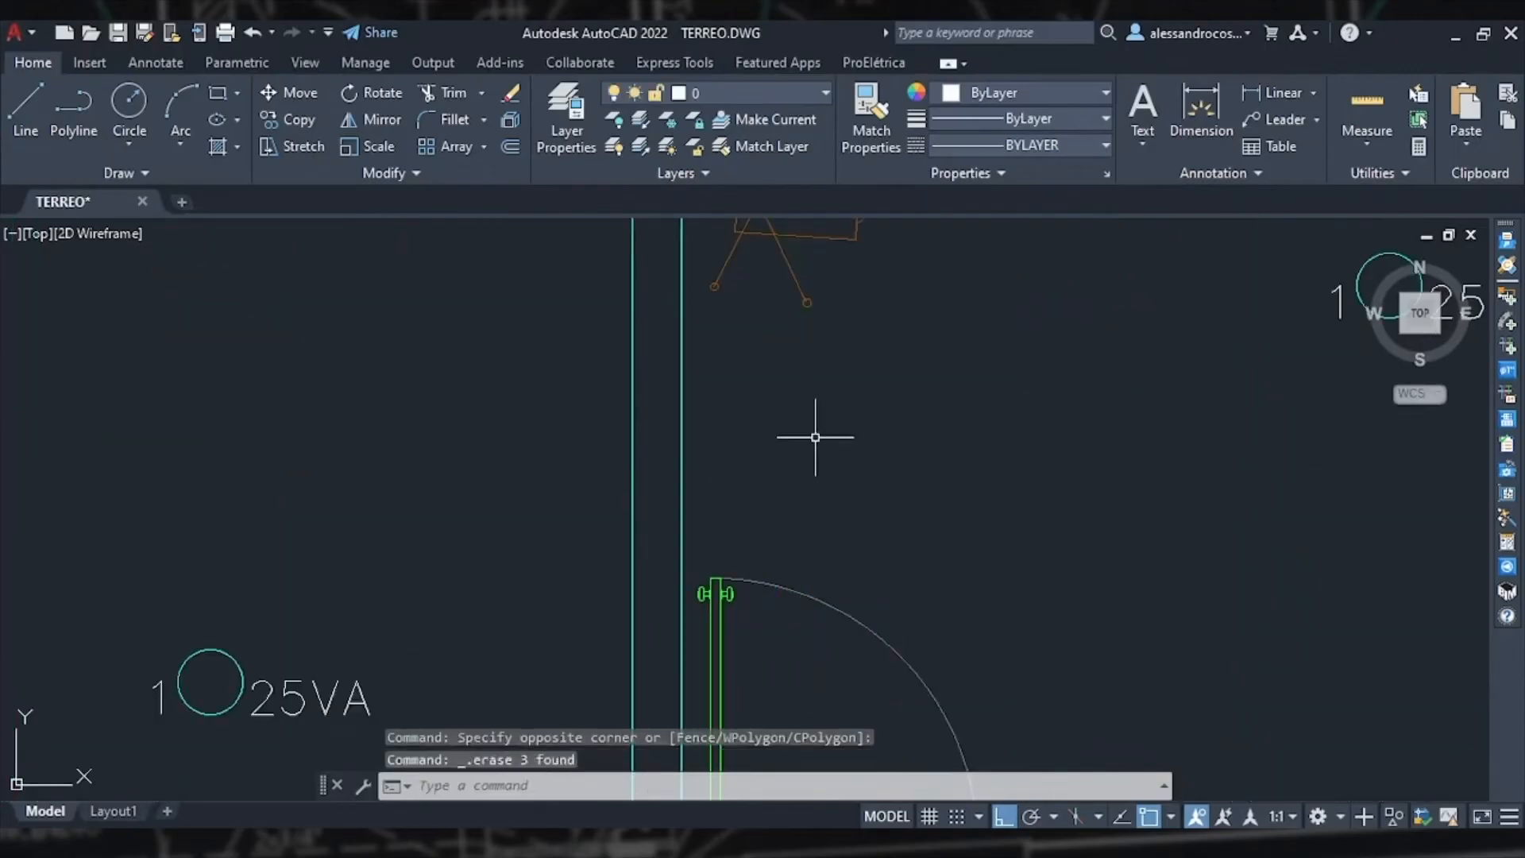
{"action": "middle_click_drag", "start_coordinate": [814, 437], "coordinate": [879, 604]}
{"action": "left_click", "coordinate": [717, 250]}
{"action": "left_click", "coordinate": [1077, 337]}
{"action": "key", "text": "Delete"}
{"action": "left_click", "coordinate": [897, 312]}
{"action": "left_click", "coordinate": [883, 285]}
{"action": "key", "text": "Delete"}
{"action": "scroll", "coordinate": [909, 475], "scroll_direction": "down", "scroll_amount": 4}
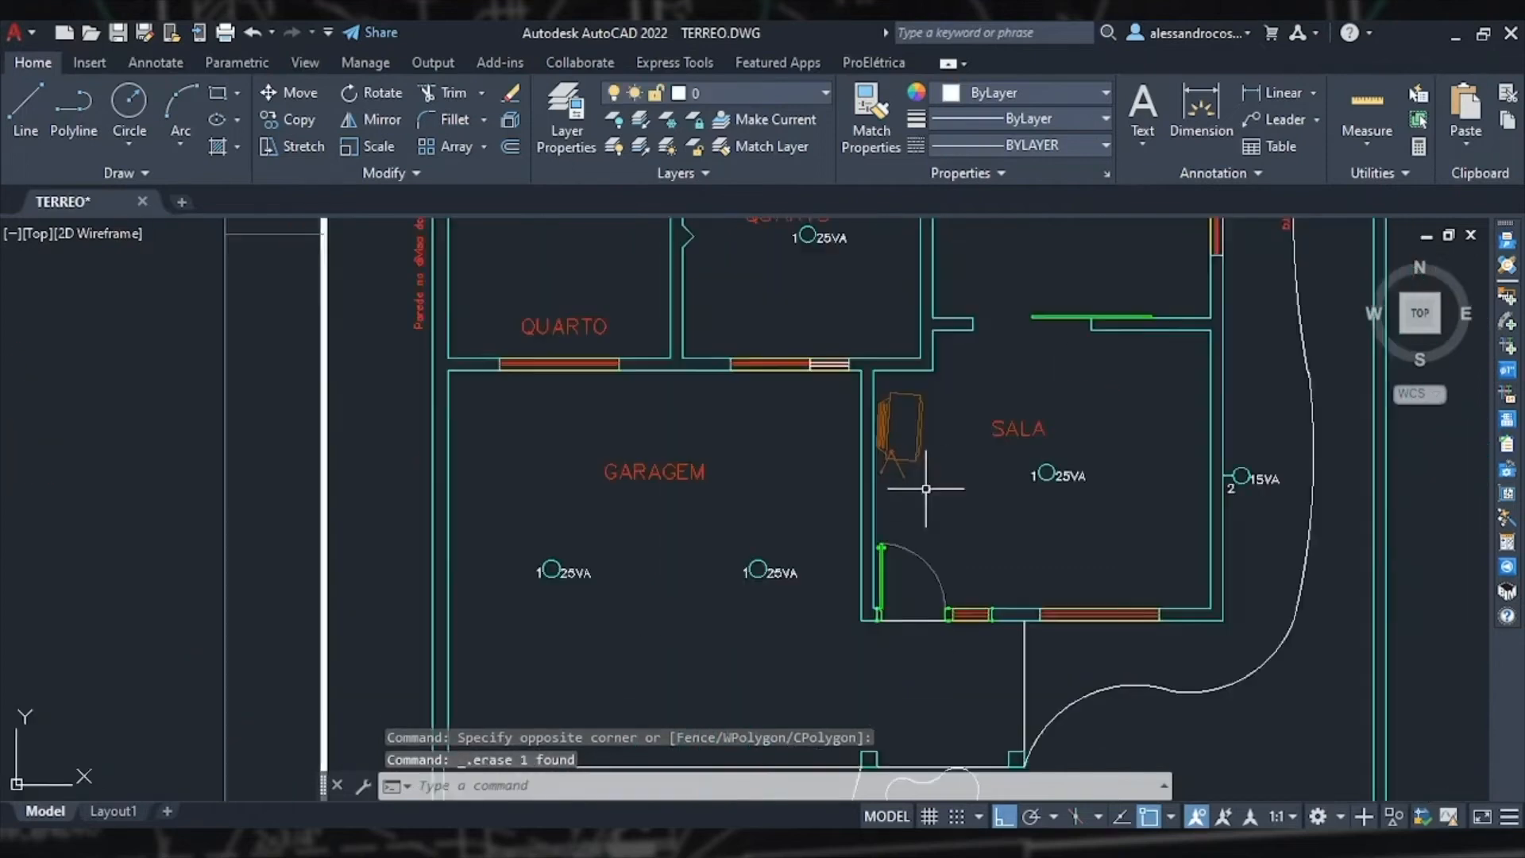
Step: Insert a centred parallel switch beside the suite door, picking two wall points and its rotation
{"action": "scroll", "coordinate": [953, 655], "scroll_direction": "down", "scroll_amount": 5}
{"action": "scroll", "coordinate": [987, 634], "scroll_direction": "down", "scroll_amount": 1}
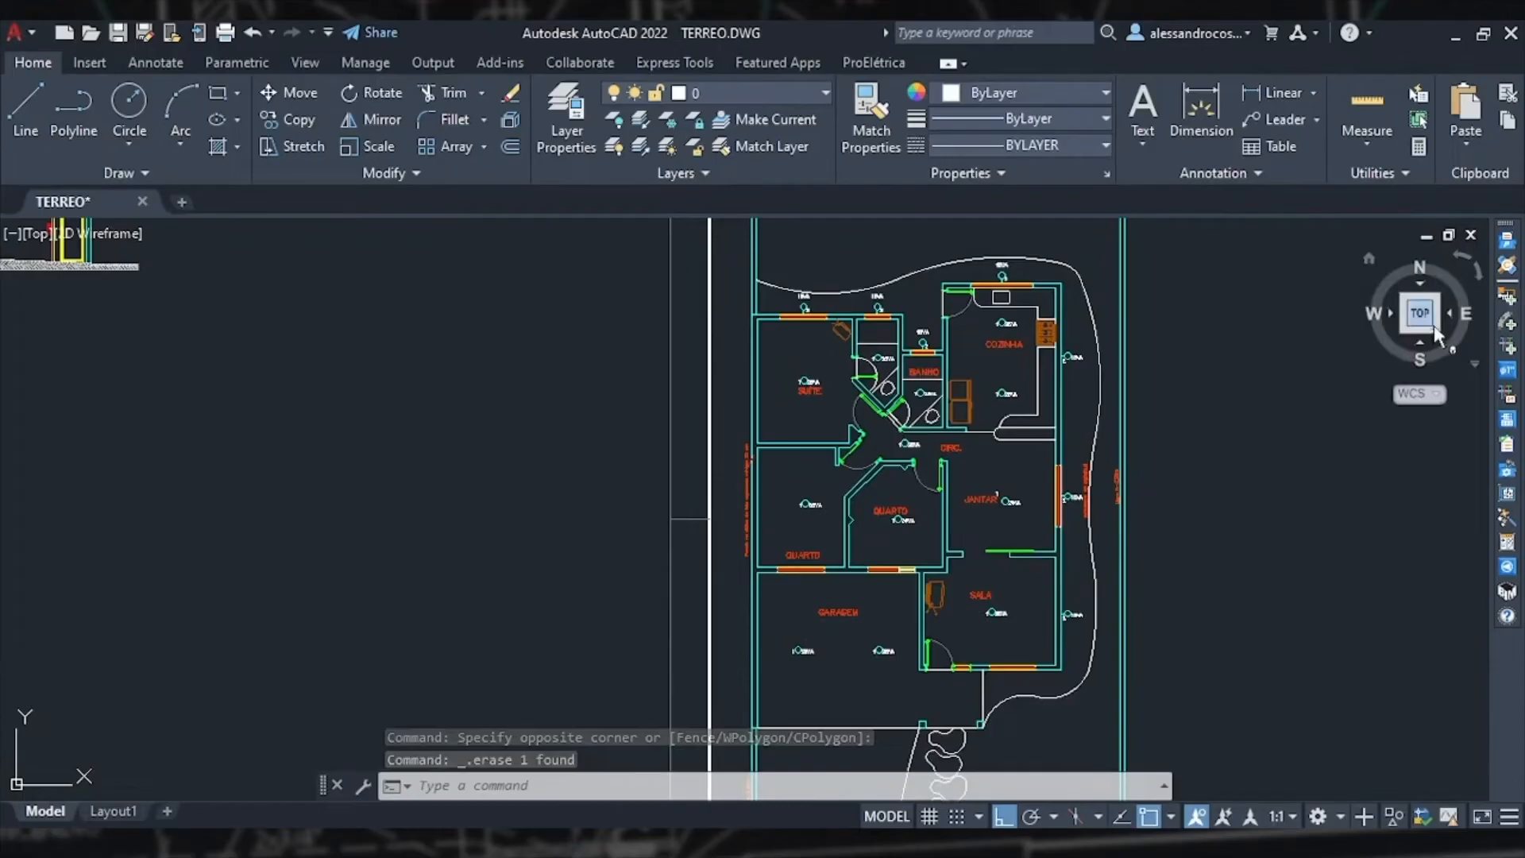
{"action": "left_click", "coordinate": [1510, 303]}
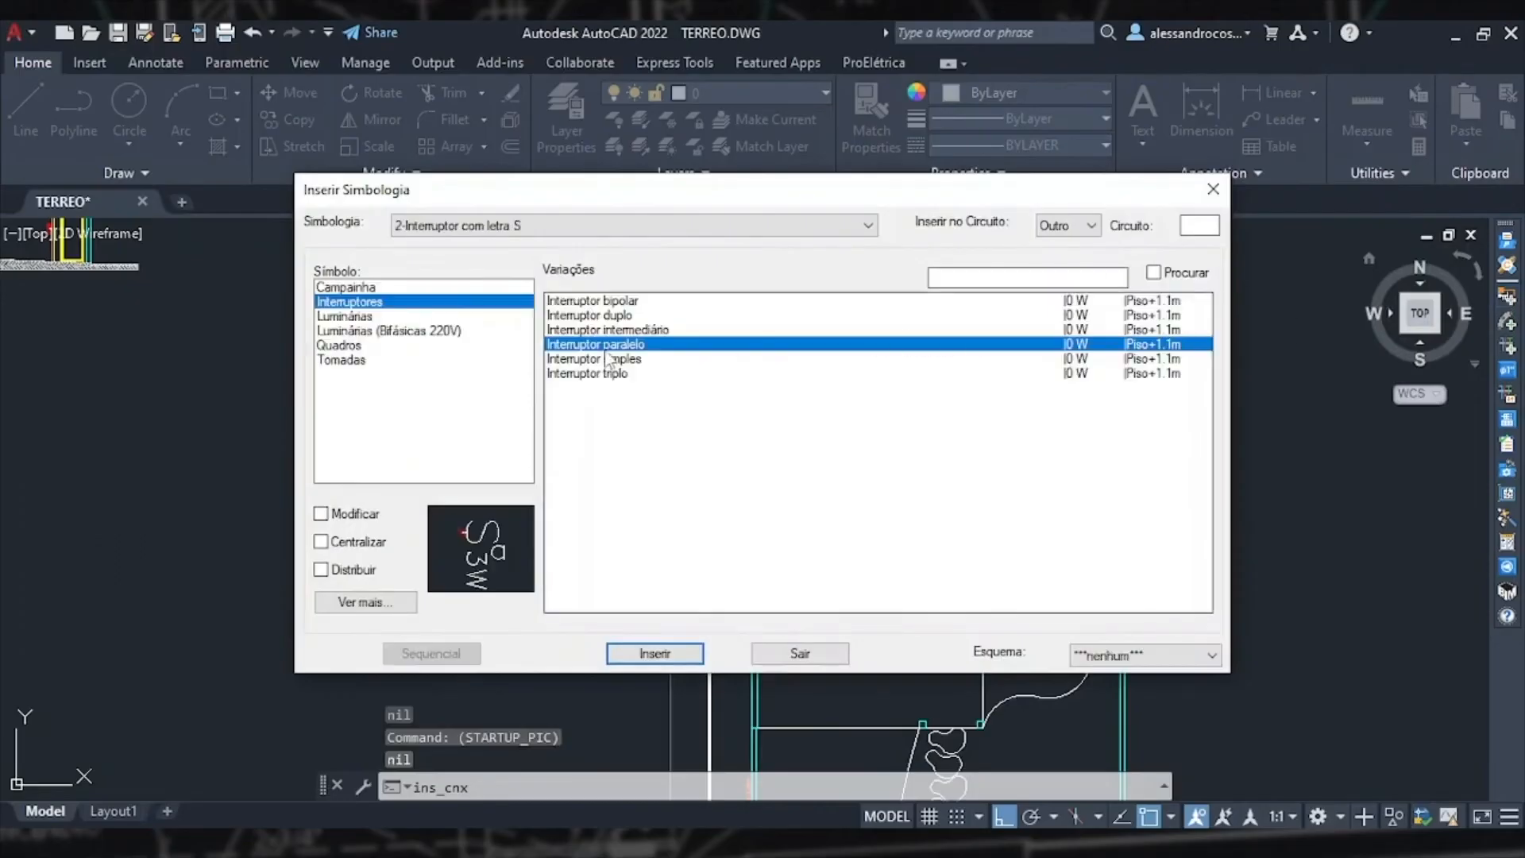
{"action": "left_click", "coordinate": [321, 542]}
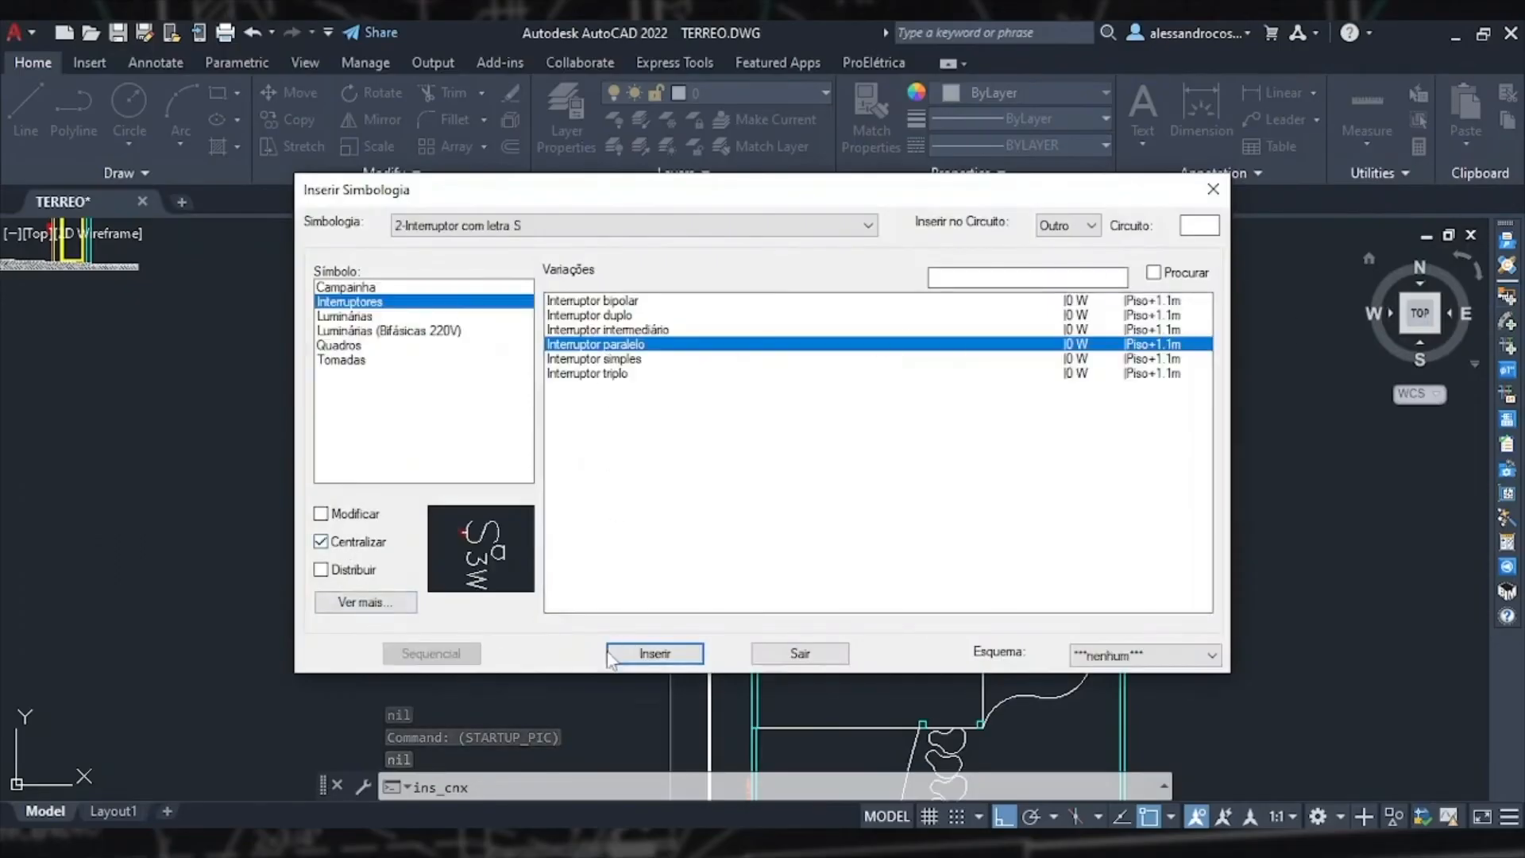
{"action": "left_click", "coordinate": [656, 654]}
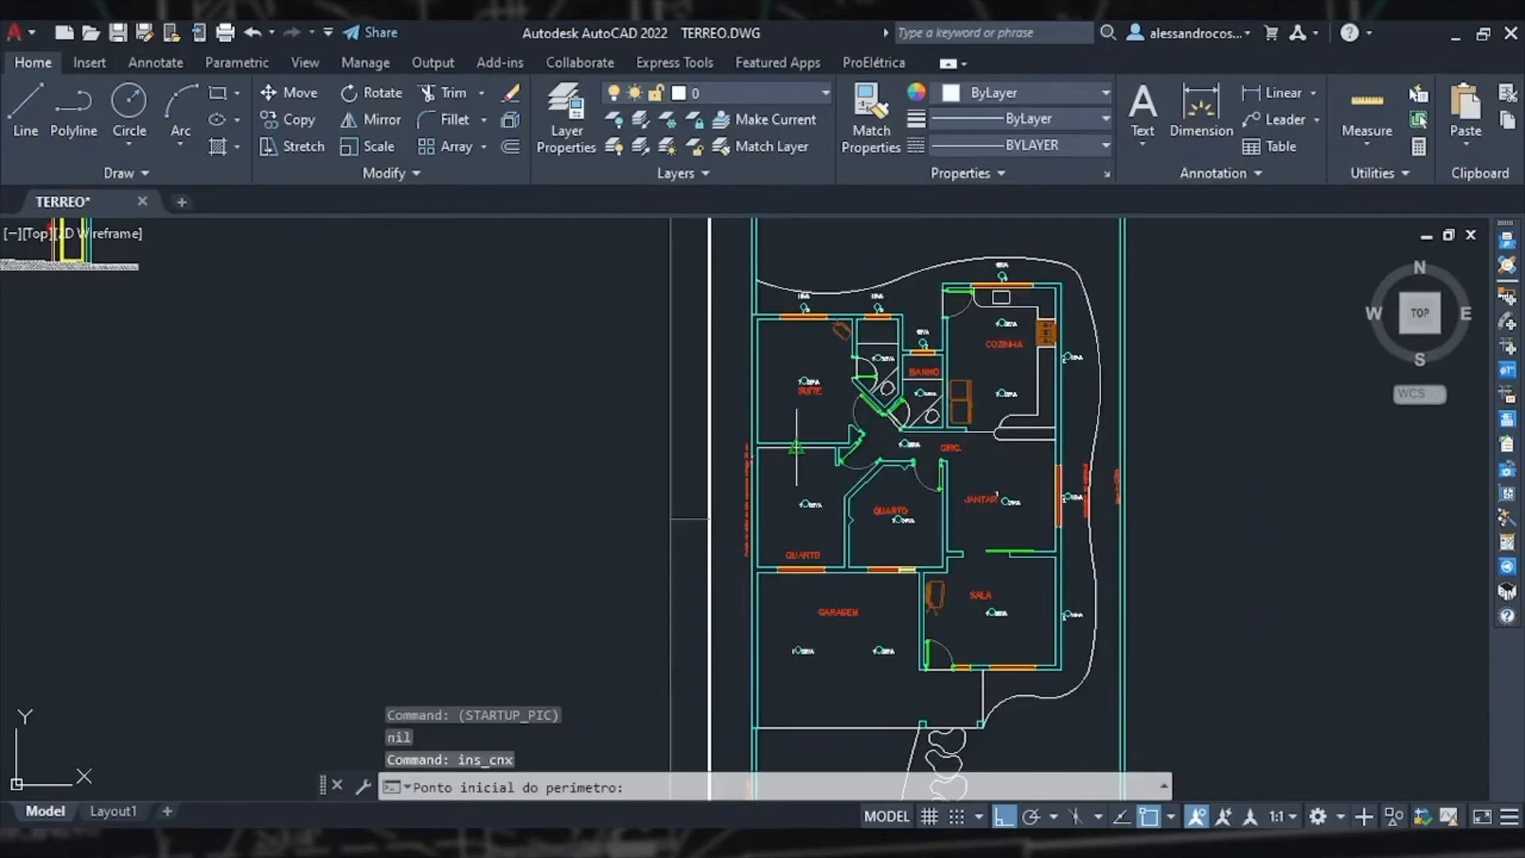
{"action": "scroll", "coordinate": [873, 421], "scroll_direction": "up", "scroll_amount": 8}
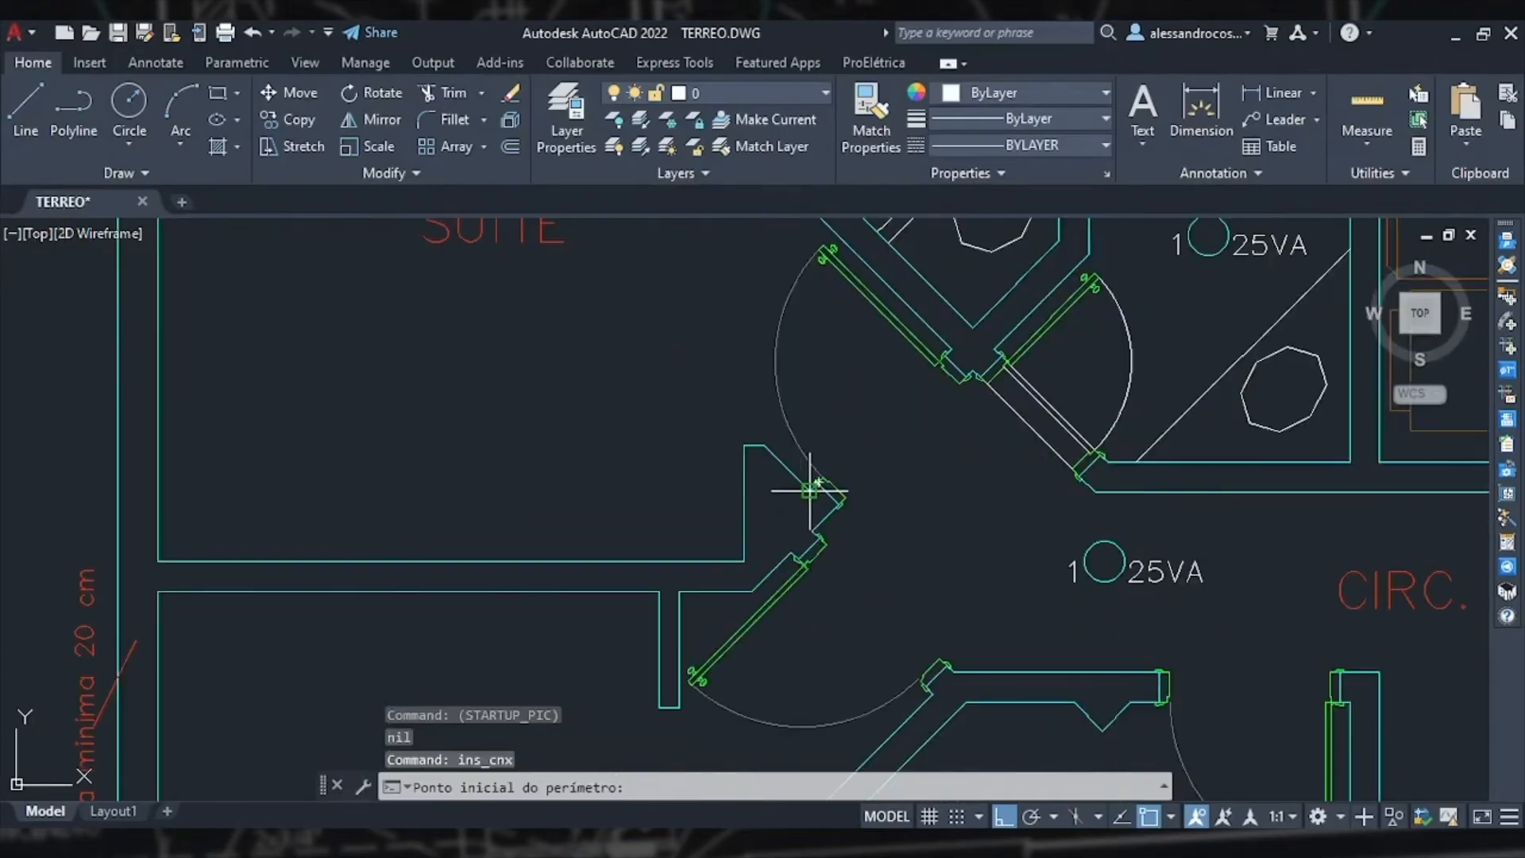
{"action": "left_click", "coordinate": [809, 490]}
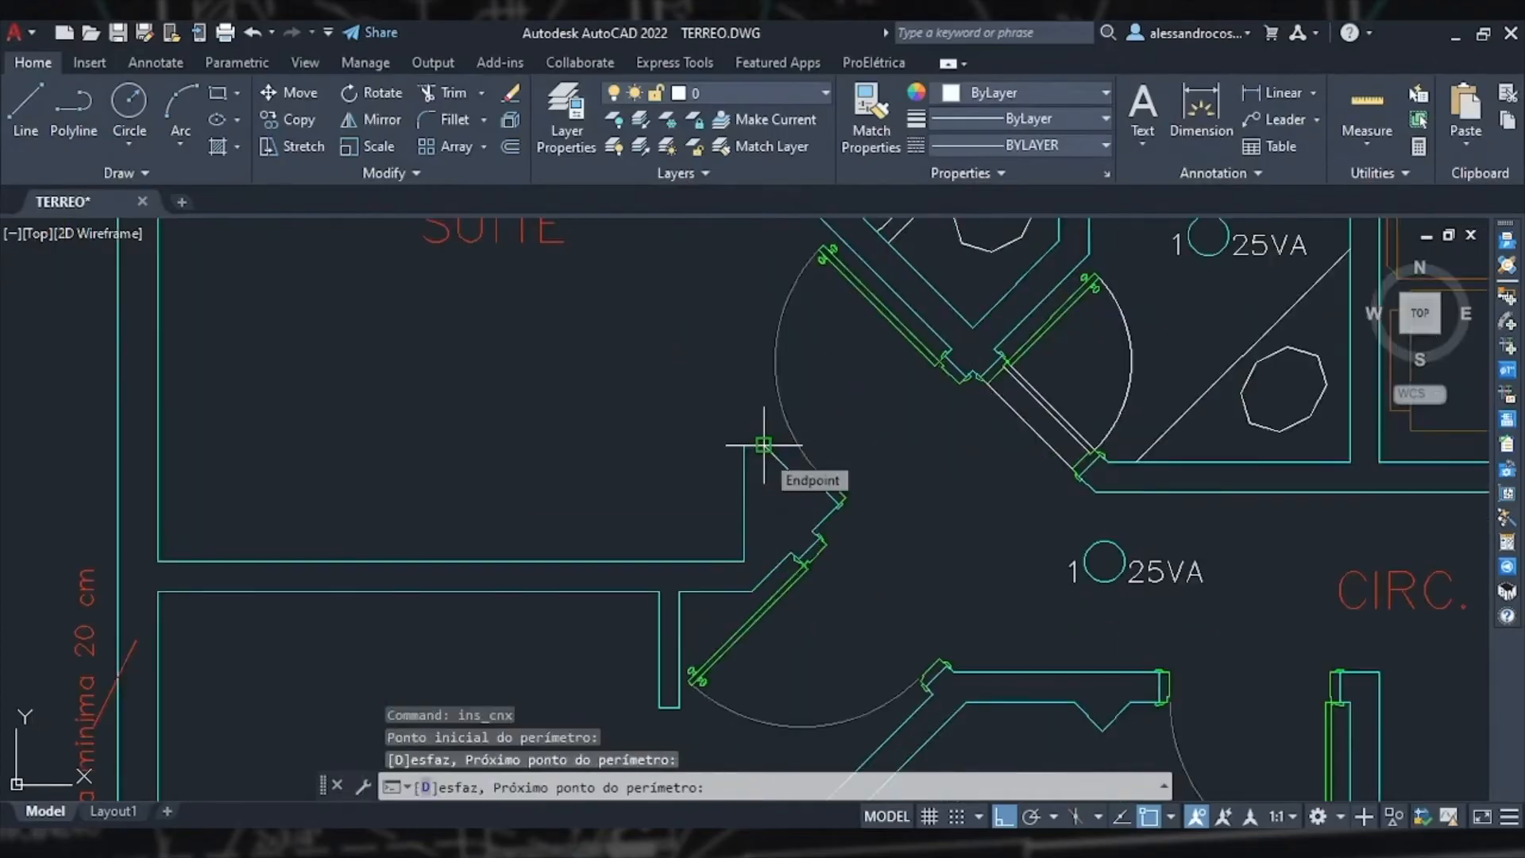
{"action": "left_click", "coordinate": [764, 444]}
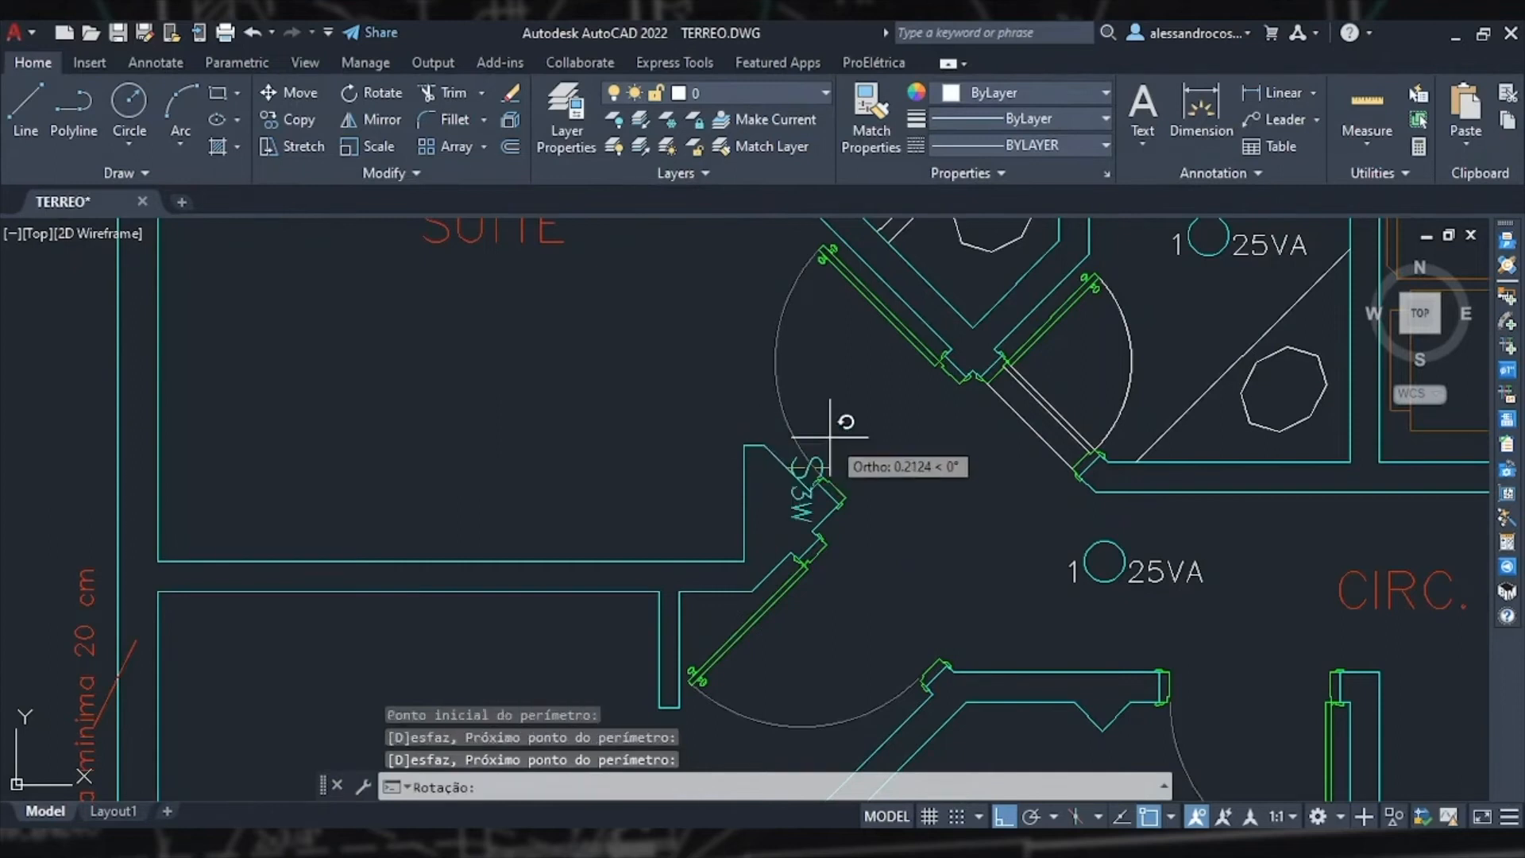
{"action": "key", "text": "F8"}
{"action": "scroll", "coordinate": [844, 401], "scroll_direction": "up", "scroll_amount": 2}
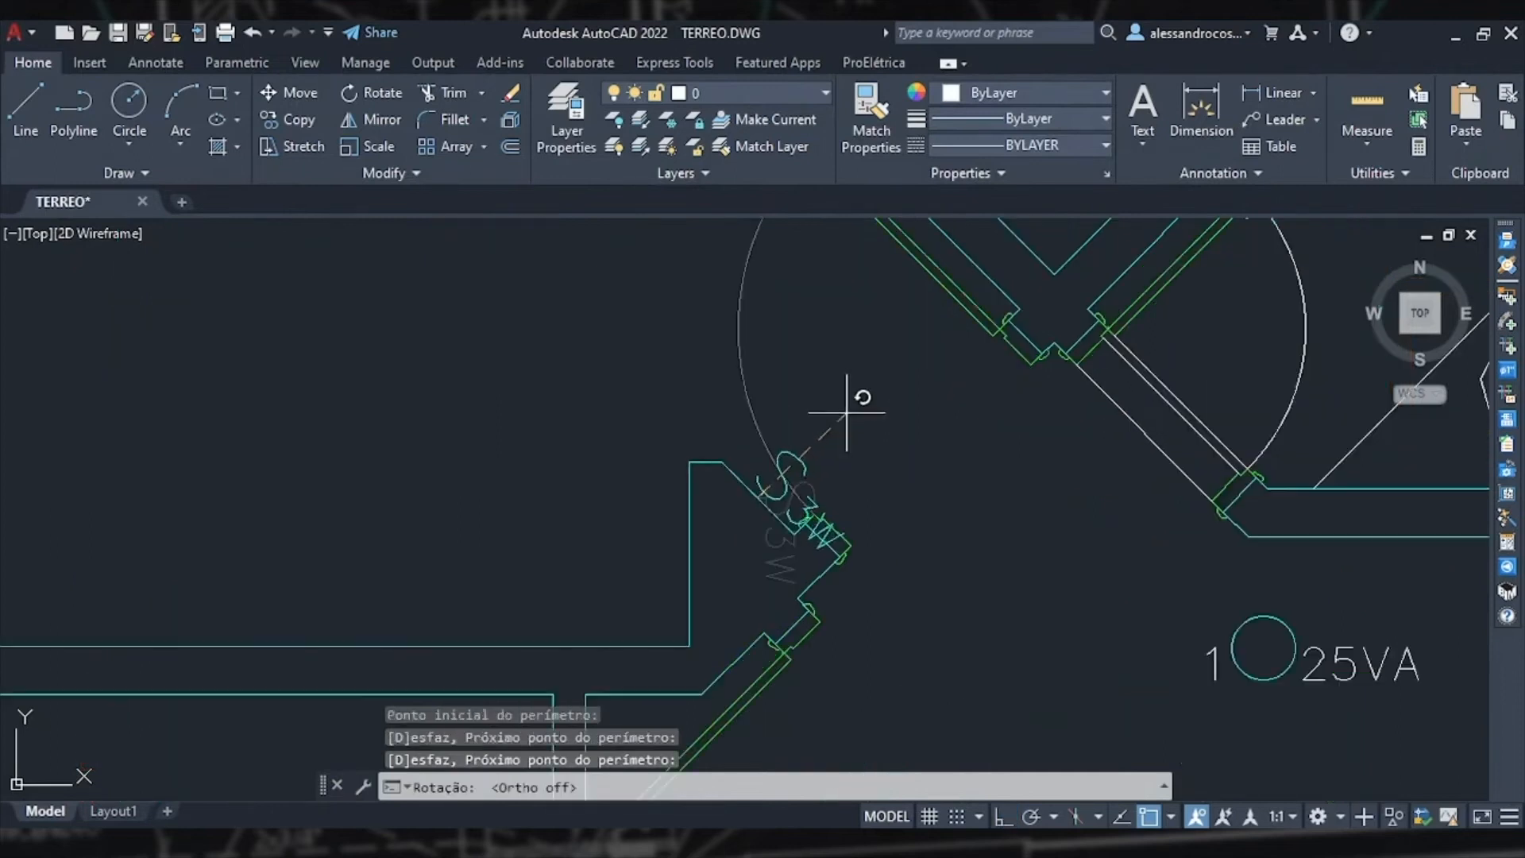
{"action": "left_click", "coordinate": [953, 302]}
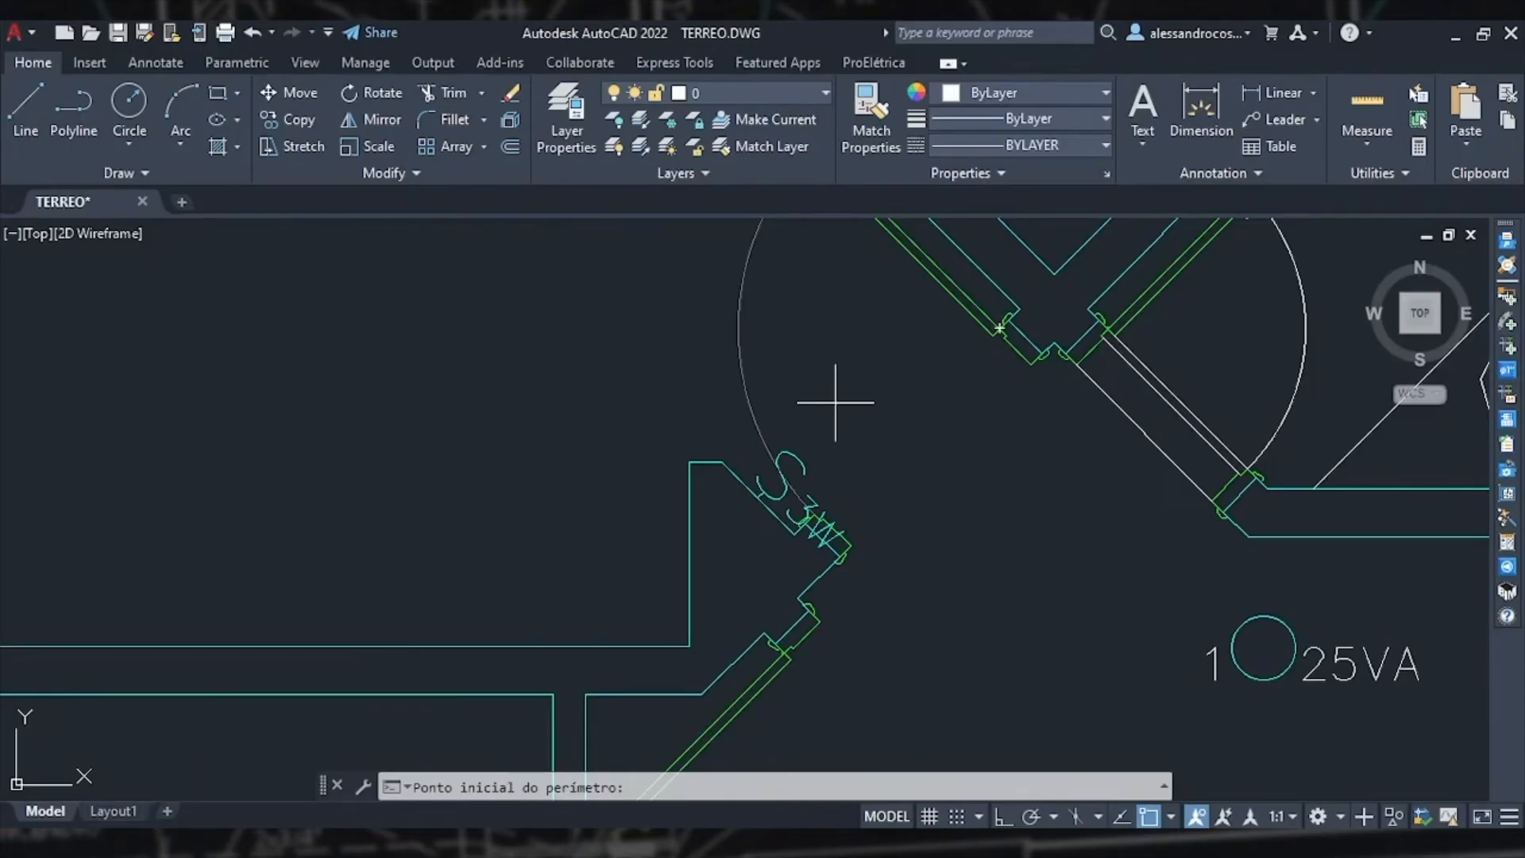
Step: Turn on the MÓVEIS layer to show the furniture
{"action": "scroll", "coordinate": [857, 409], "scroll_direction": "down", "scroll_amount": 4}
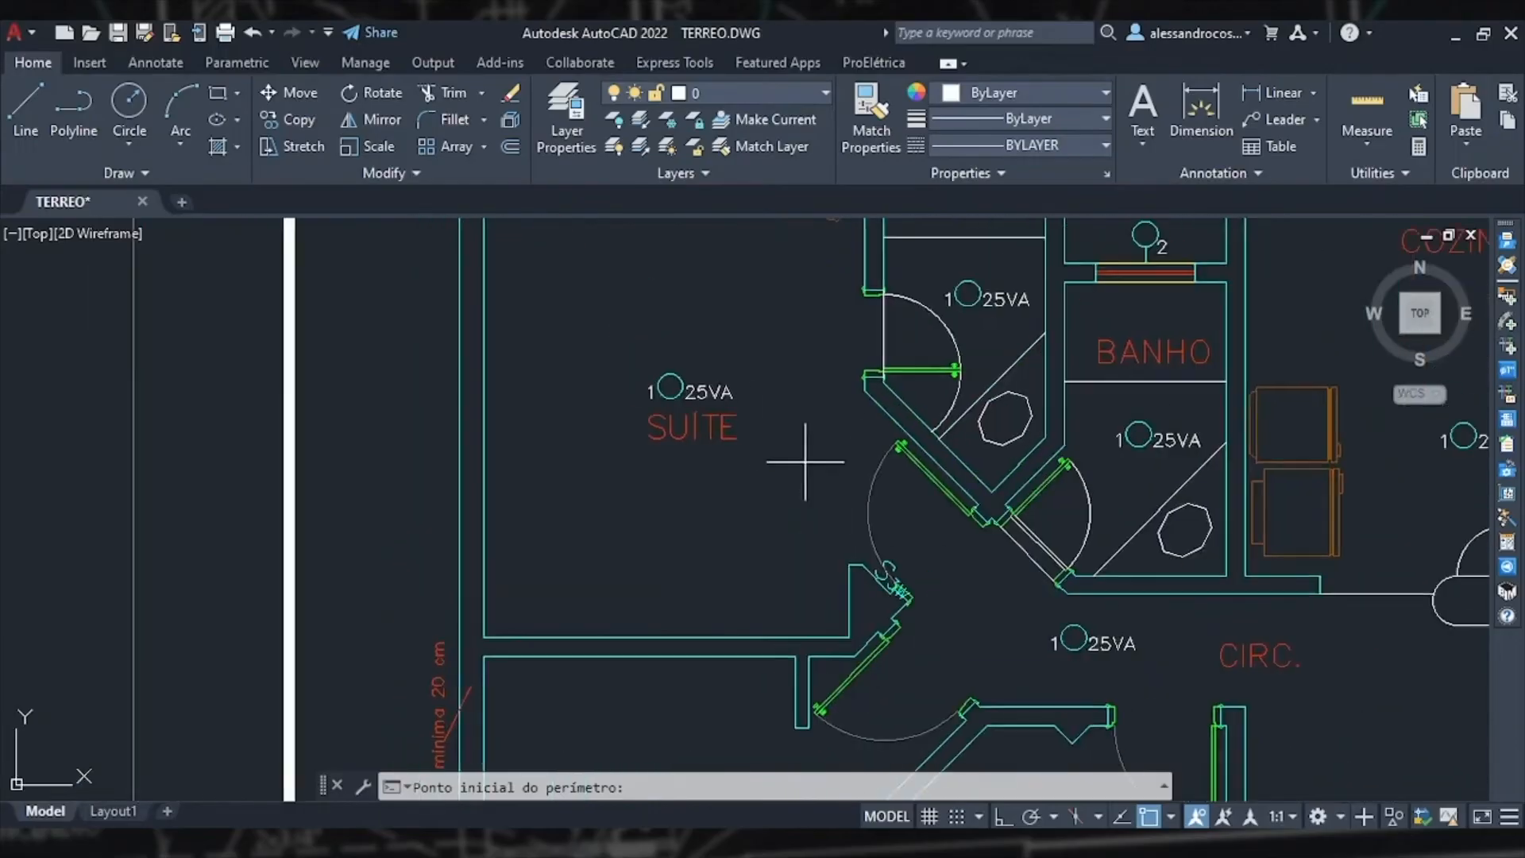
{"action": "scroll", "coordinate": [819, 493], "scroll_direction": "down", "scroll_amount": 2}
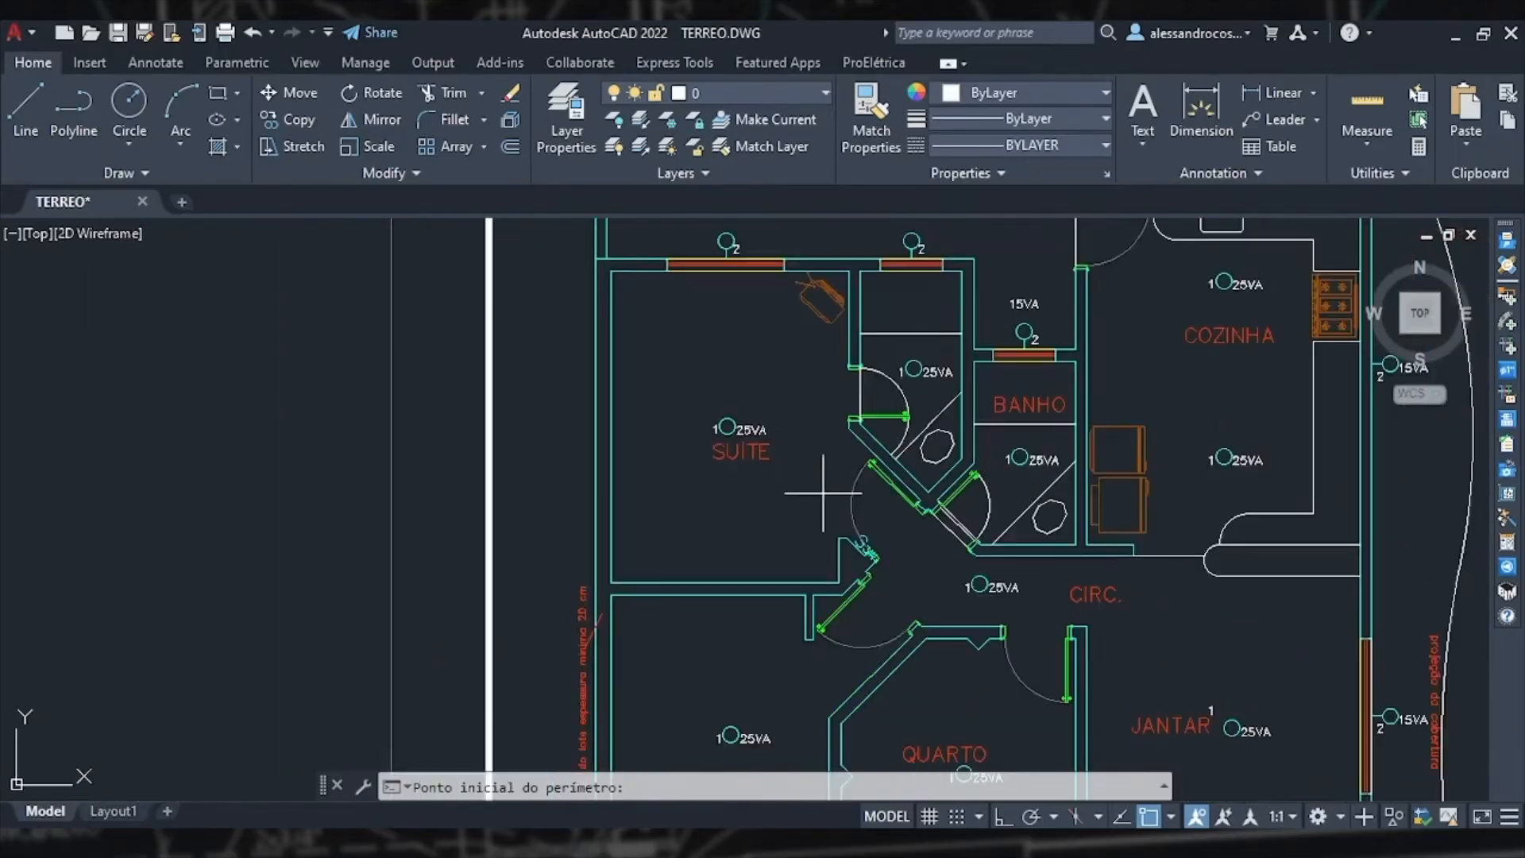
{"action": "left_click", "coordinate": [748, 88]}
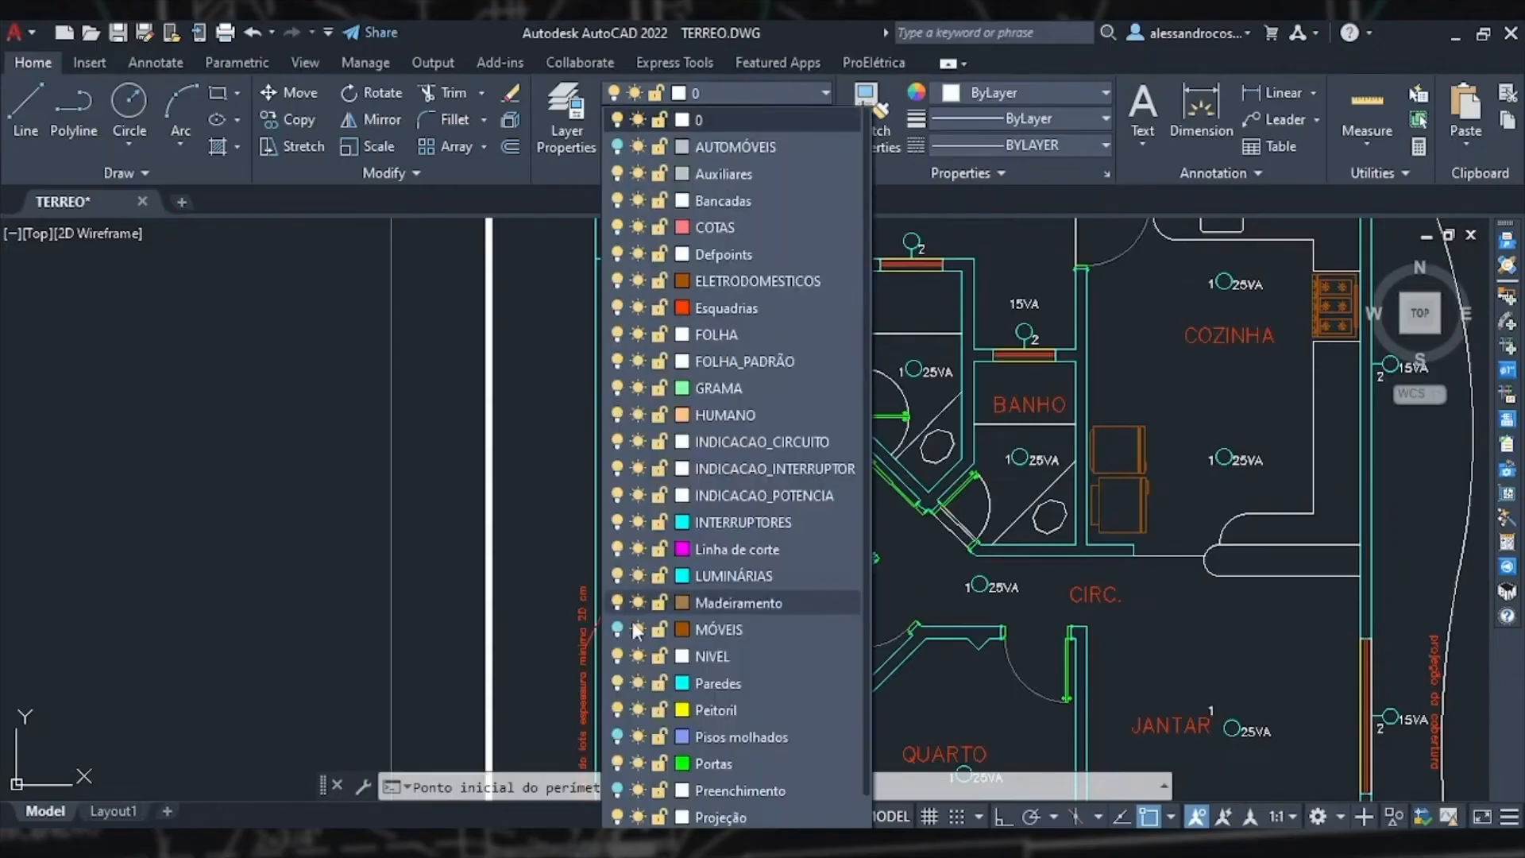
{"action": "left_click", "coordinate": [619, 628]}
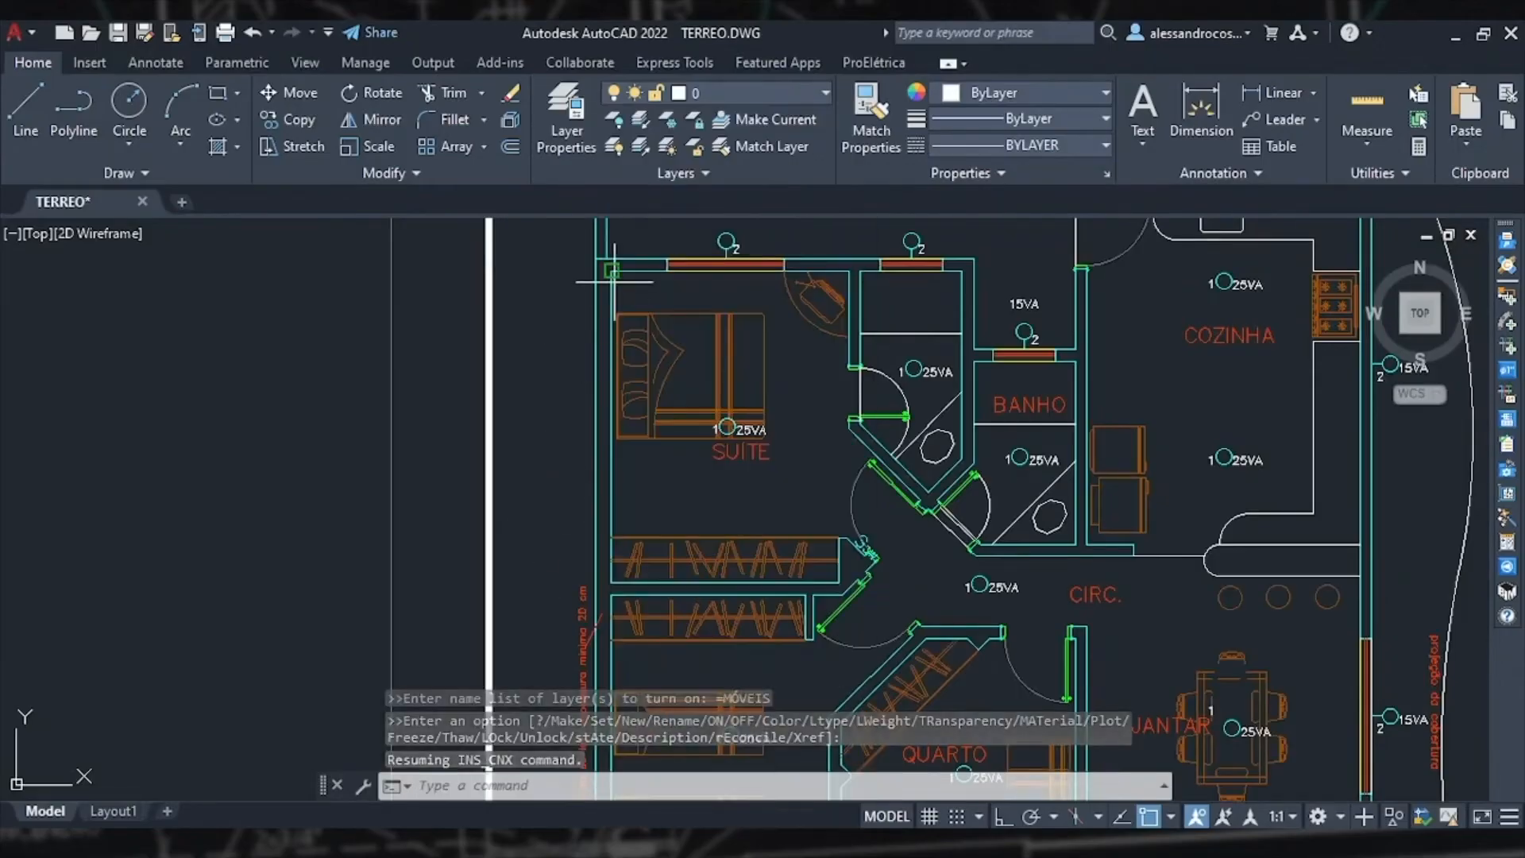
Step: Insert a second parallel switch in the suite's upper-left corner next to the bed
{"action": "scroll", "coordinate": [628, 298], "scroll_direction": "up", "scroll_amount": 5}
{"action": "middle_click_drag", "start_coordinate": [630, 300], "coordinate": [621, 360]}
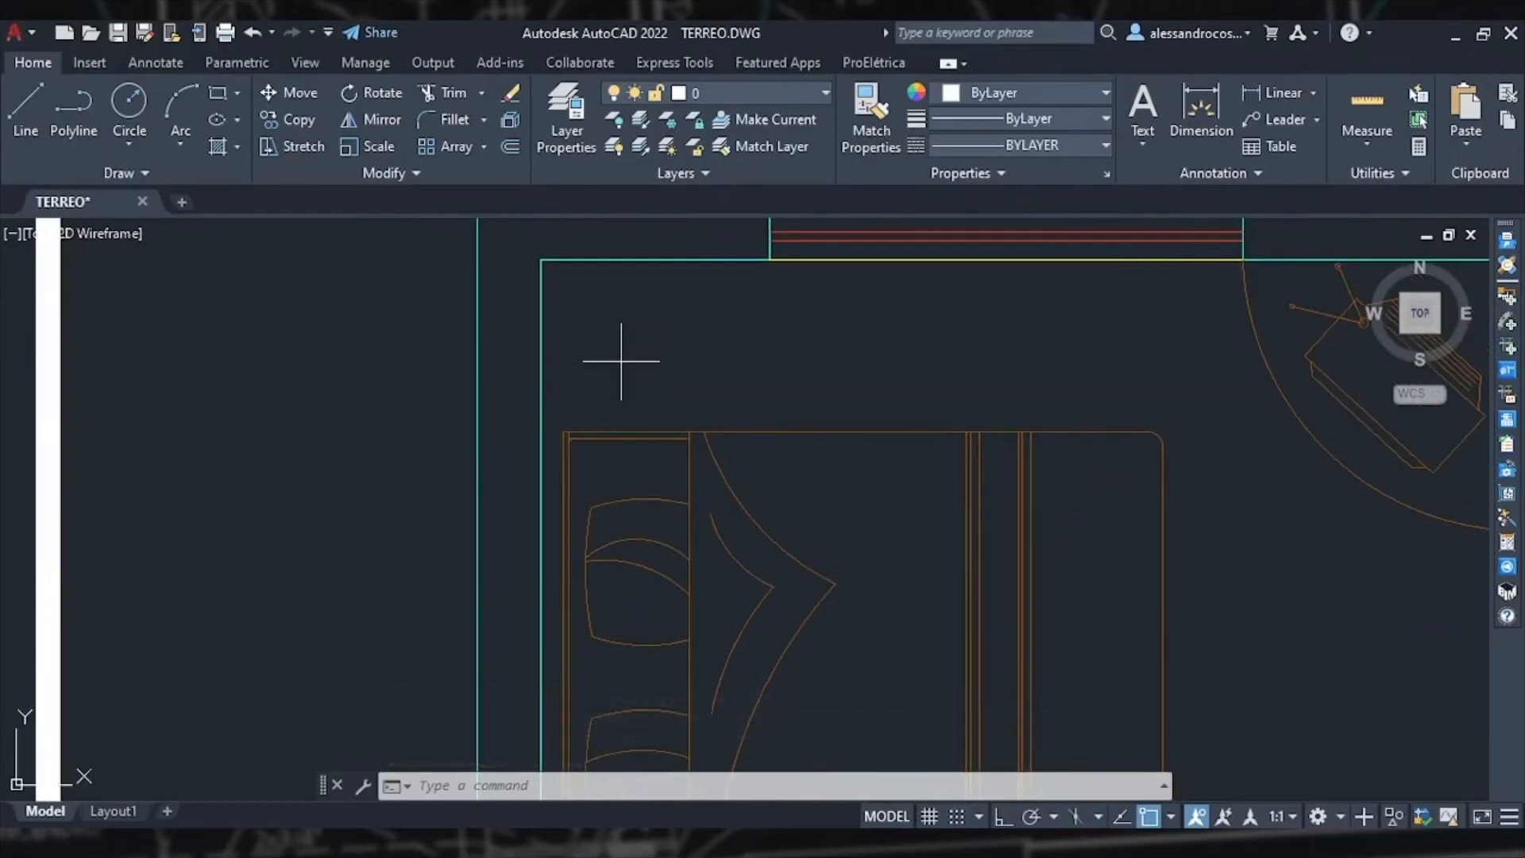
{"action": "scroll", "coordinate": [618, 388], "scroll_direction": "down", "scroll_amount": 2}
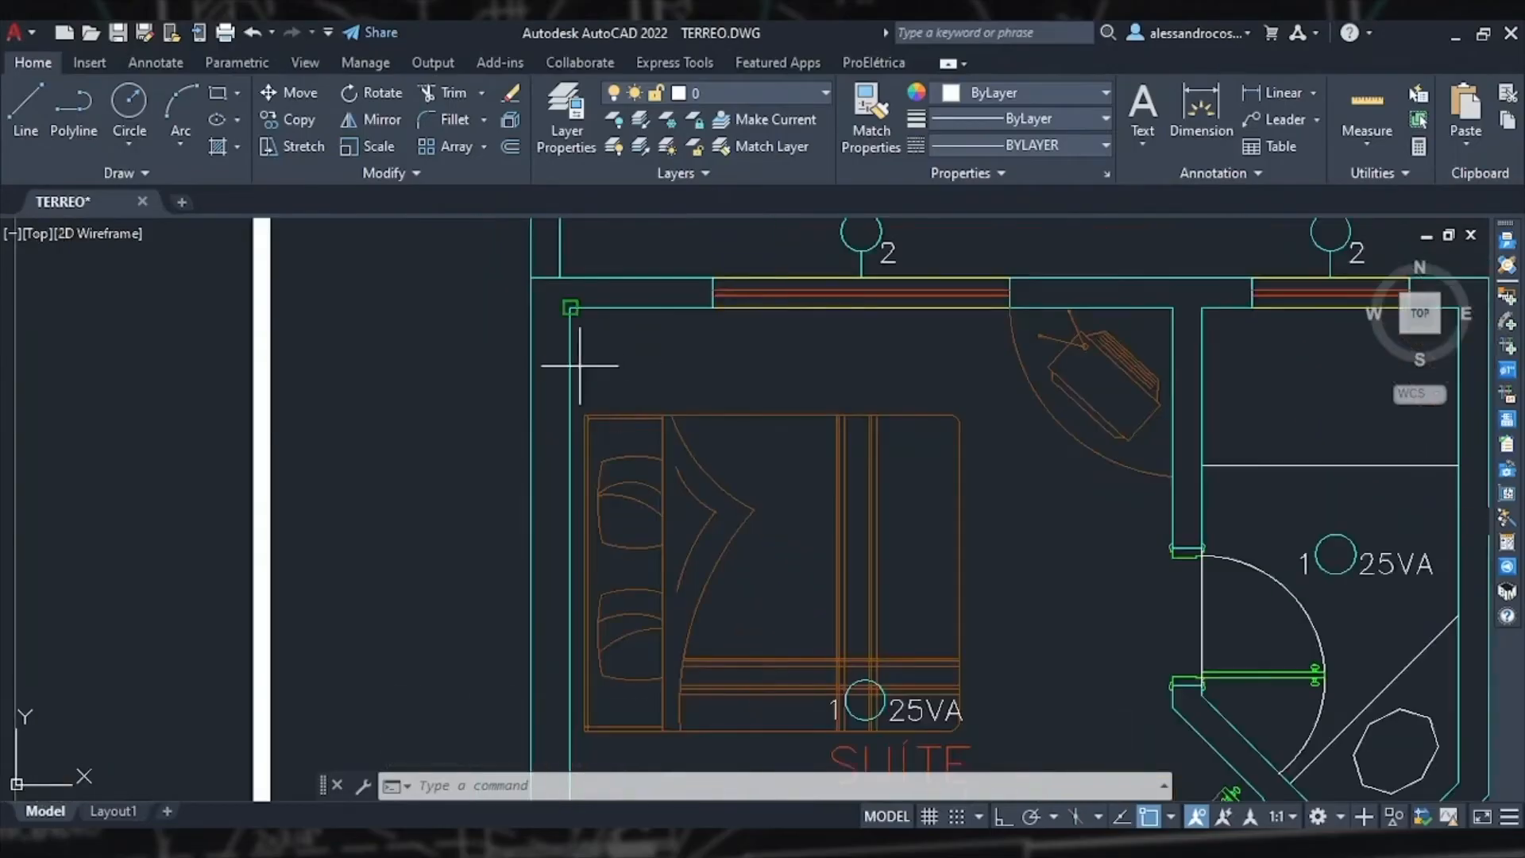
{"action": "left_click", "coordinate": [570, 309]}
{"action": "scroll", "coordinate": [589, 370], "scroll_direction": "up", "scroll_amount": 3}
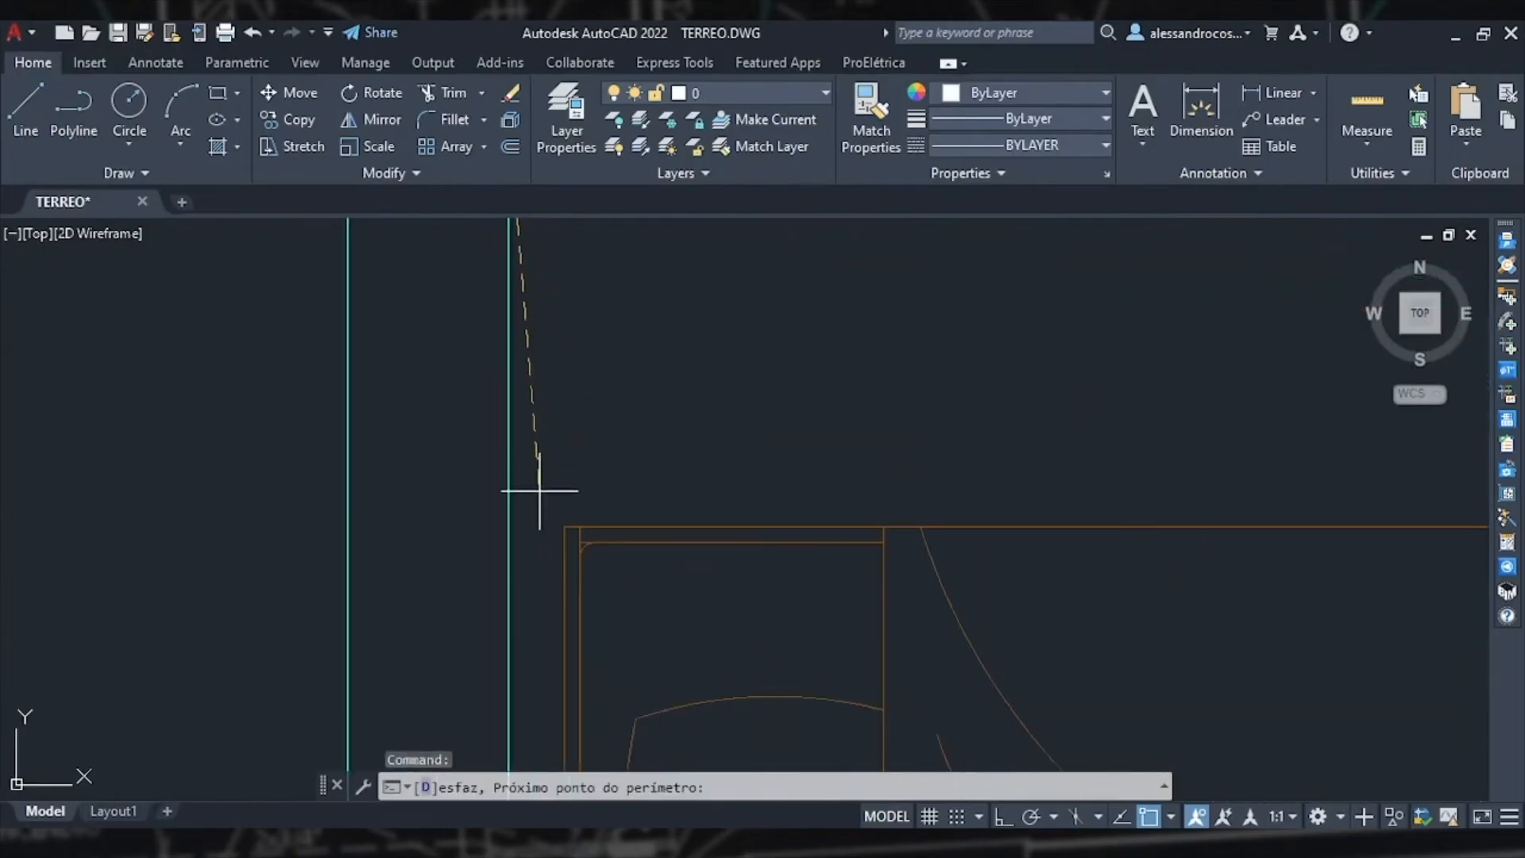
{"action": "key", "text": "F8"}
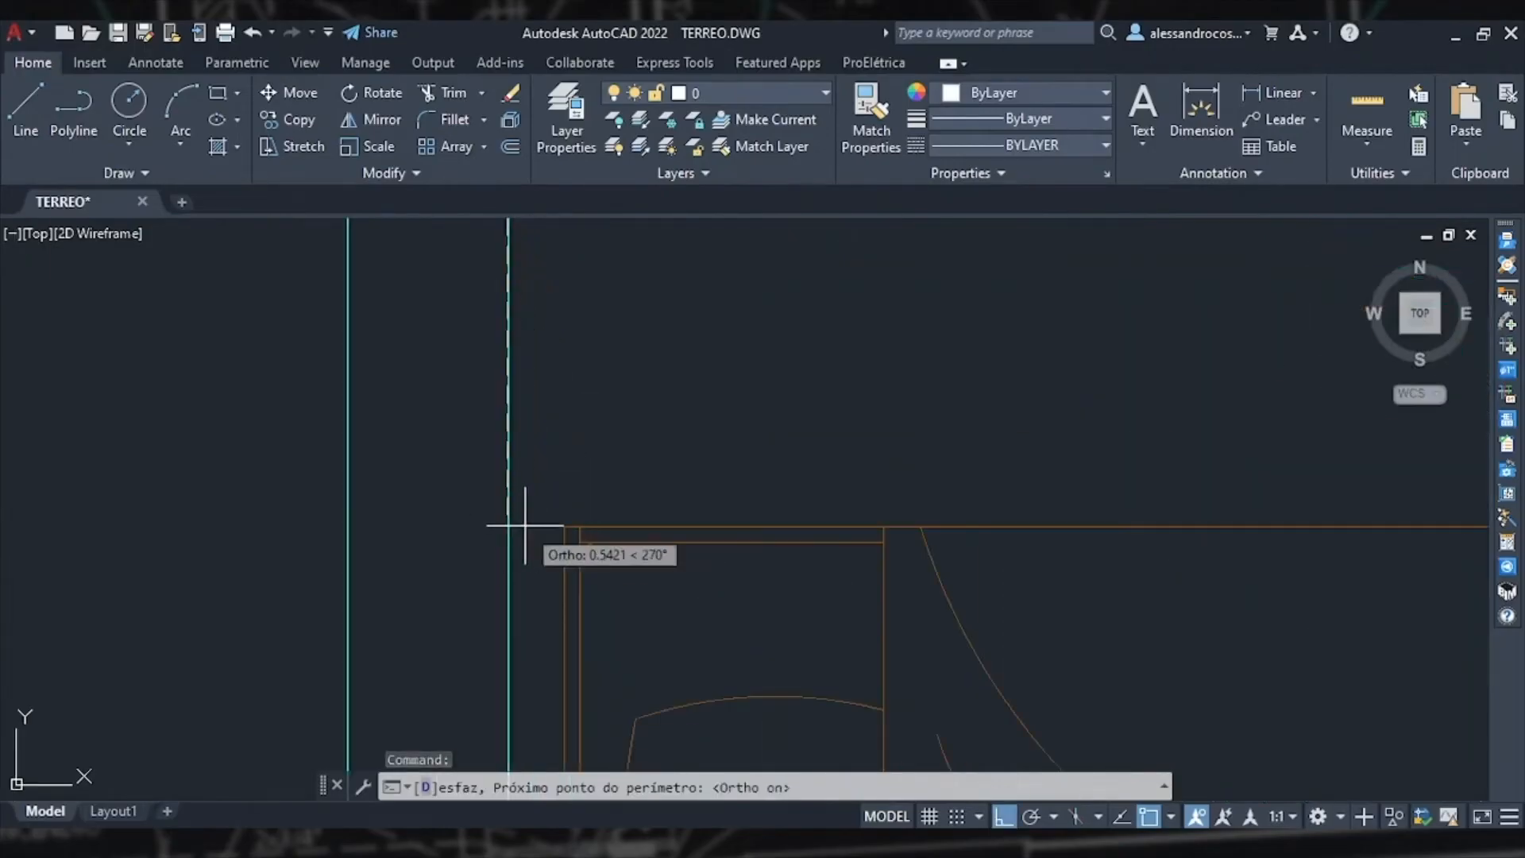
{"action": "scroll", "coordinate": [596, 456], "scroll_direction": "down", "scroll_amount": 2}
{"action": "key", "text": "Return"}
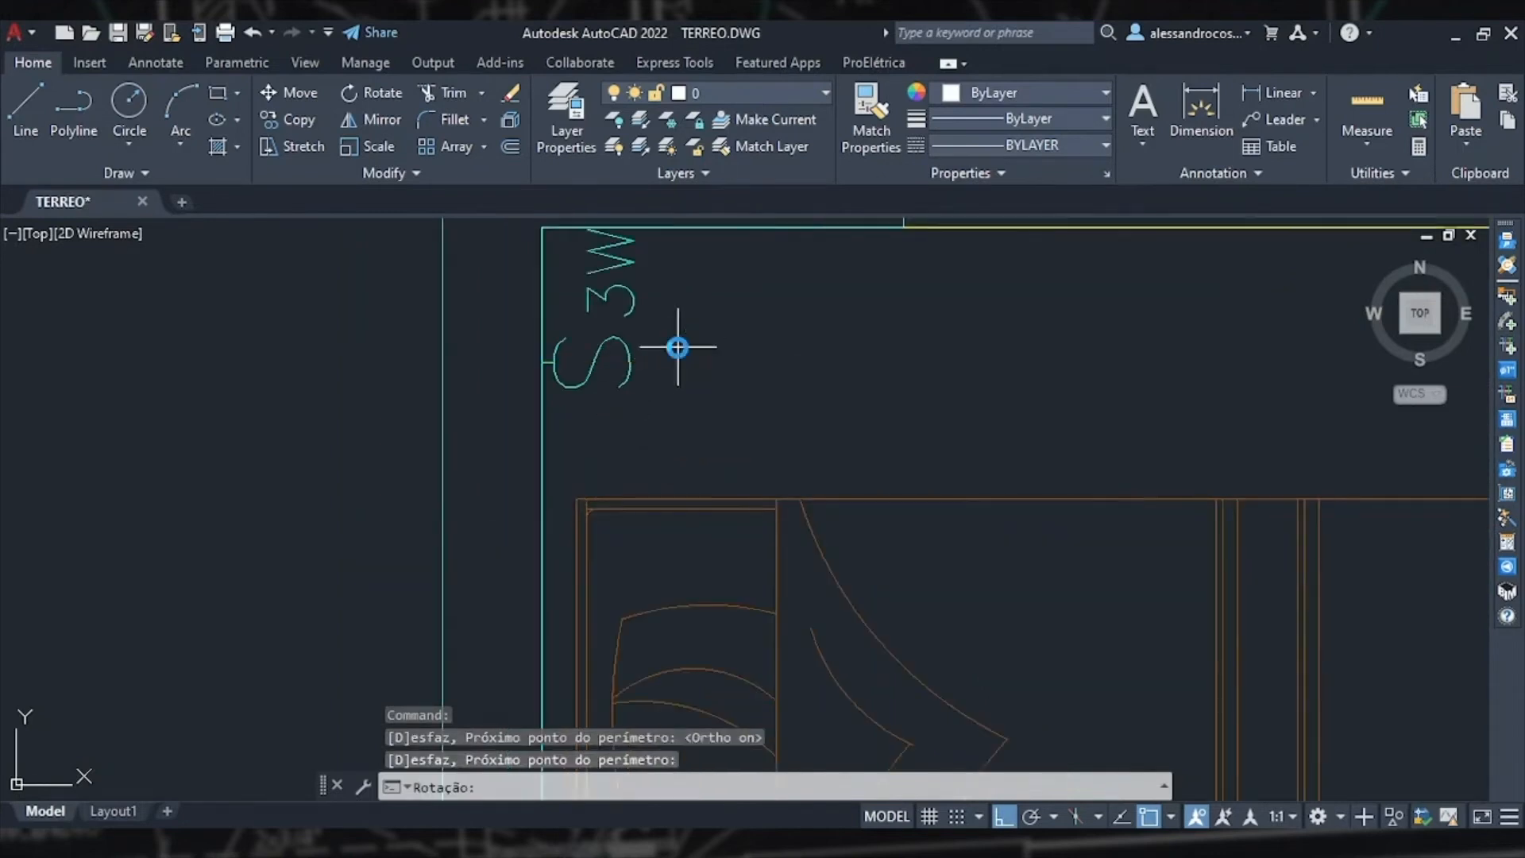
{"action": "left_click", "coordinate": [678, 346]}
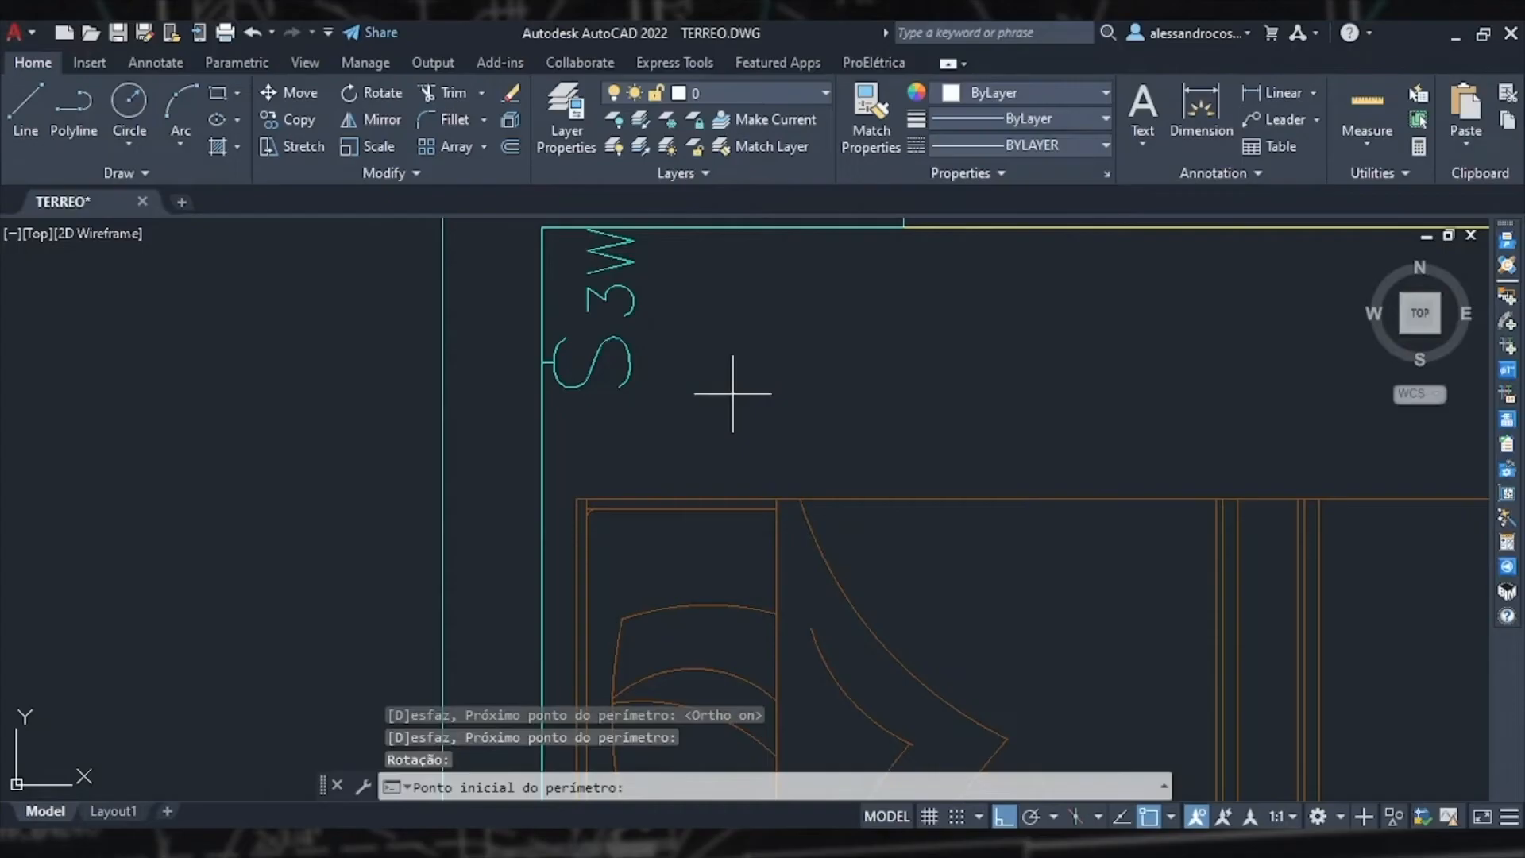
{"action": "key", "text": "Escape"}
{"action": "scroll", "coordinate": [732, 394], "scroll_direction": "down", "scroll_amount": 4}
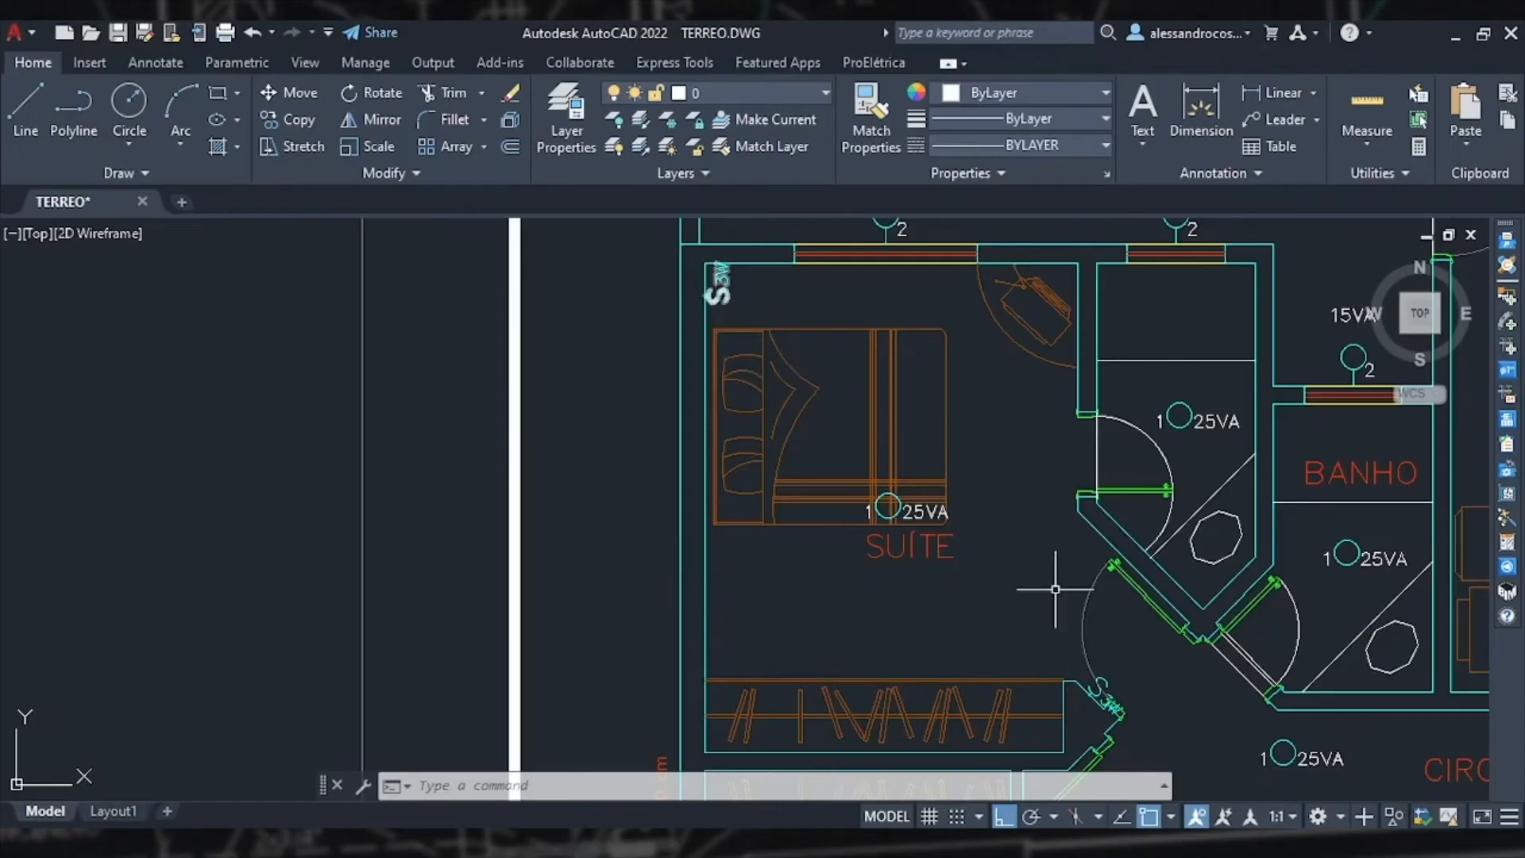
{"action": "mouse_move", "coordinate": [1115, 700]}
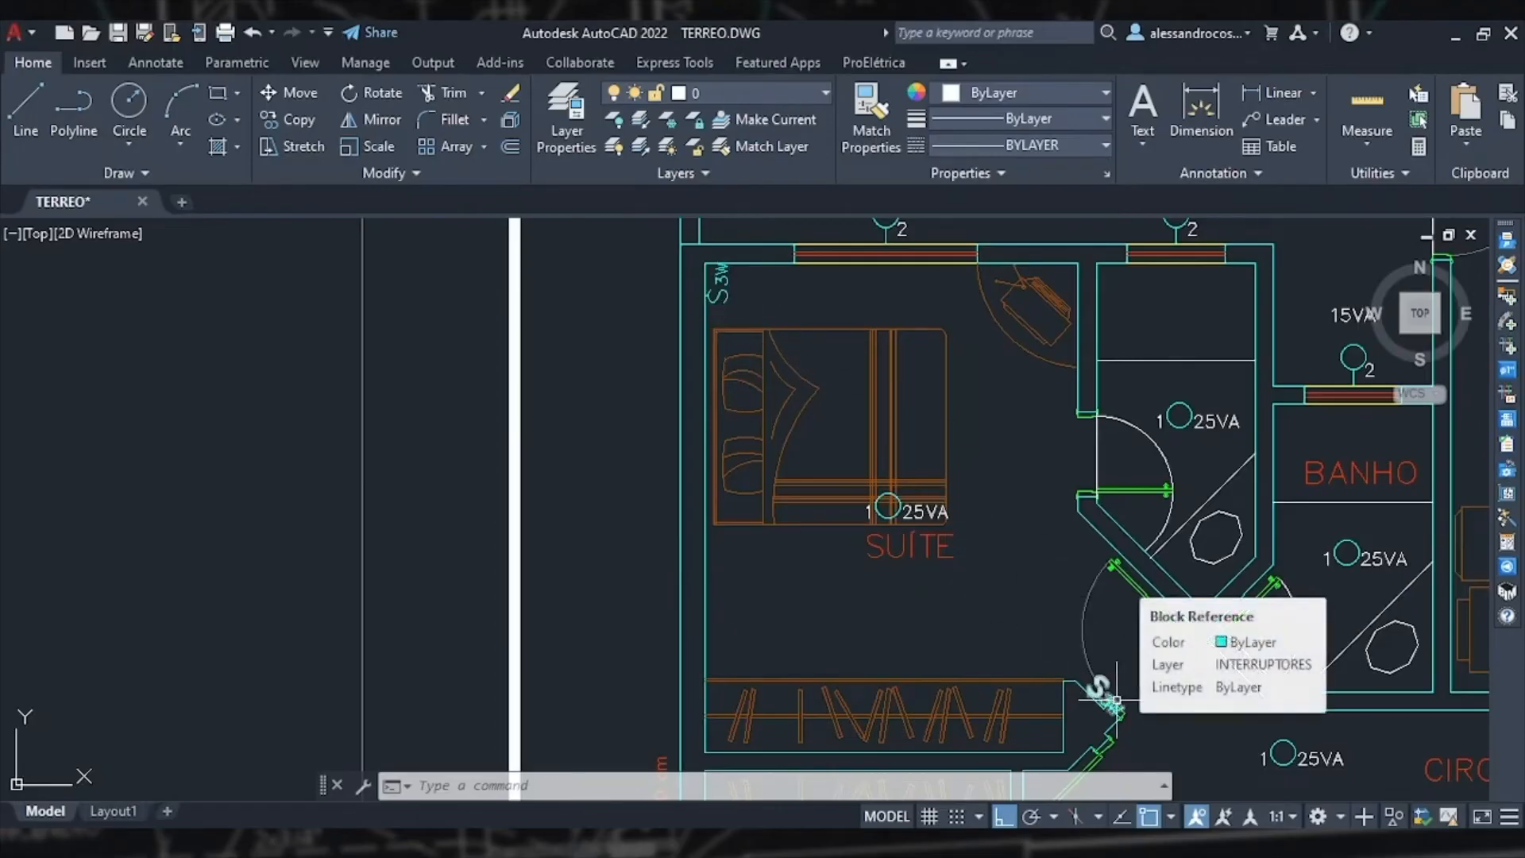
{"action": "double_click", "coordinate": [1106, 698]}
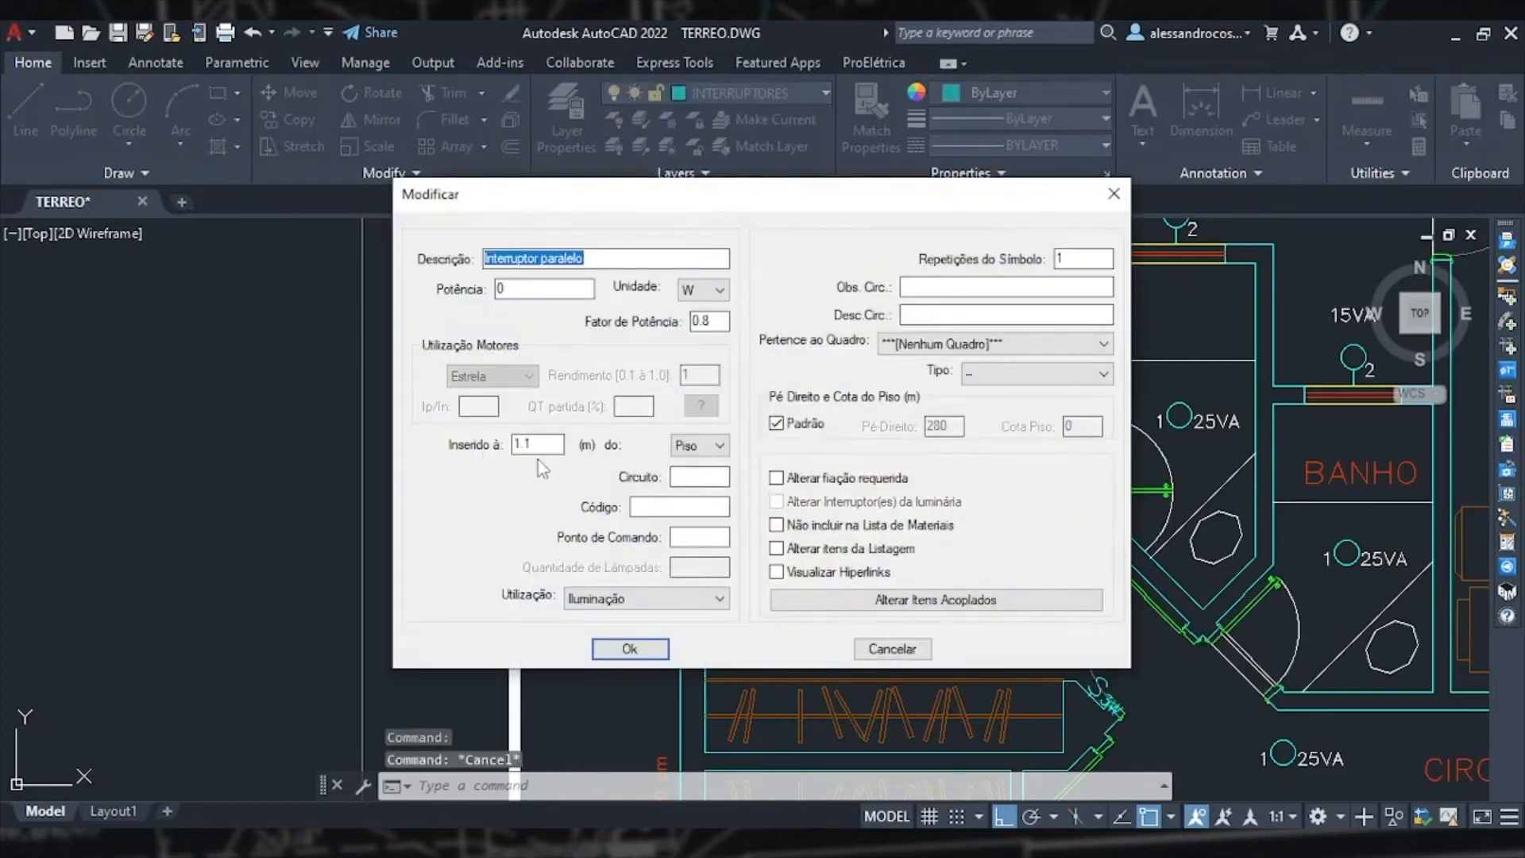
{"action": "left_click", "coordinate": [1113, 194]}
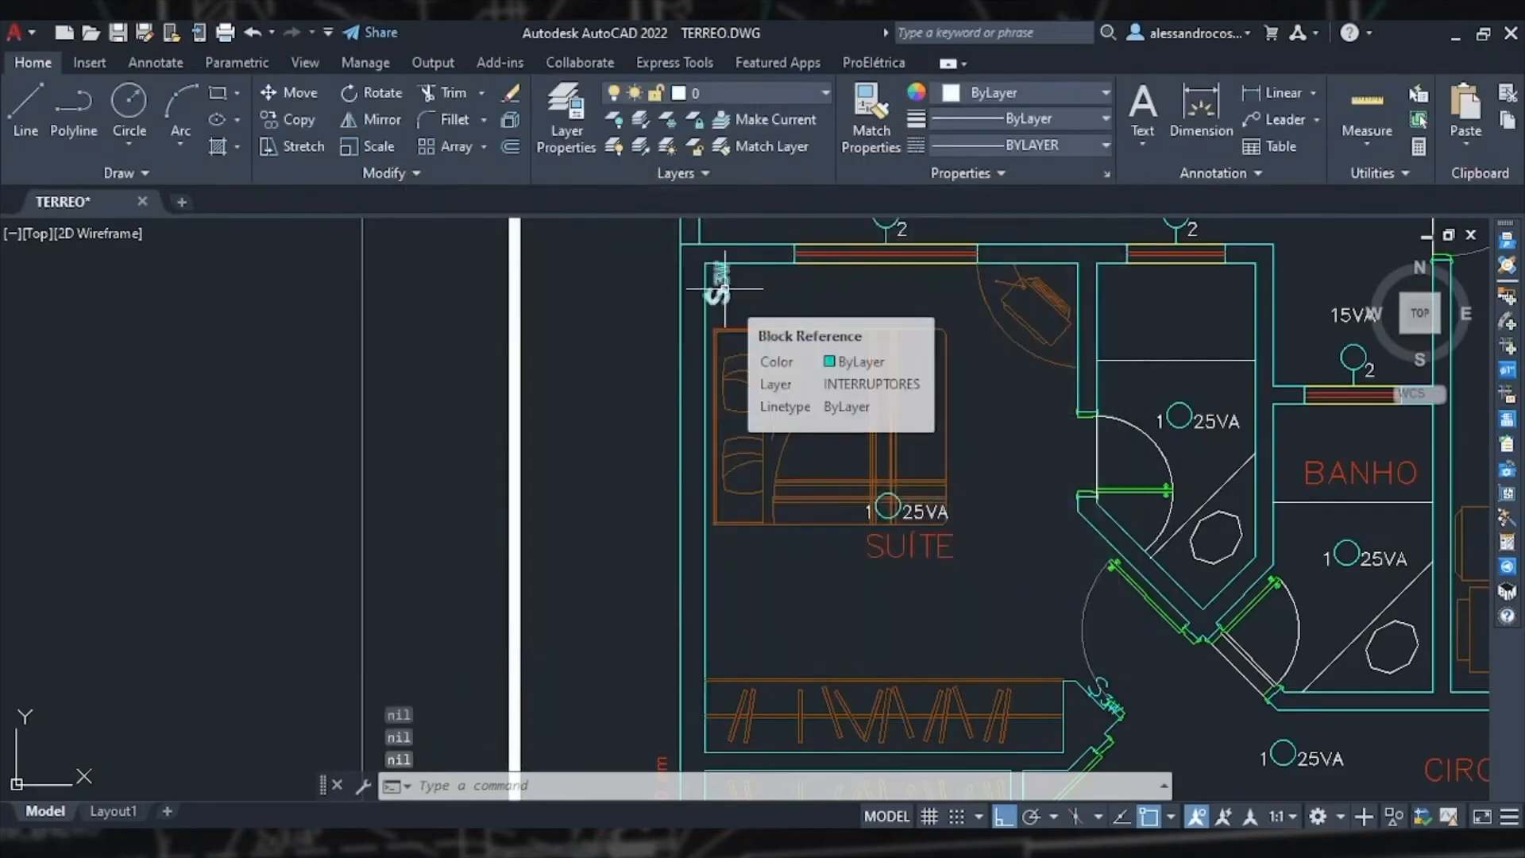
Step: Set the mounting height of the parallel switch in the suite's upper-left corner to 0.75 m above the floor
{"action": "left_click", "coordinate": [723, 289]}
{"action": "double_click", "coordinate": [721, 289]}
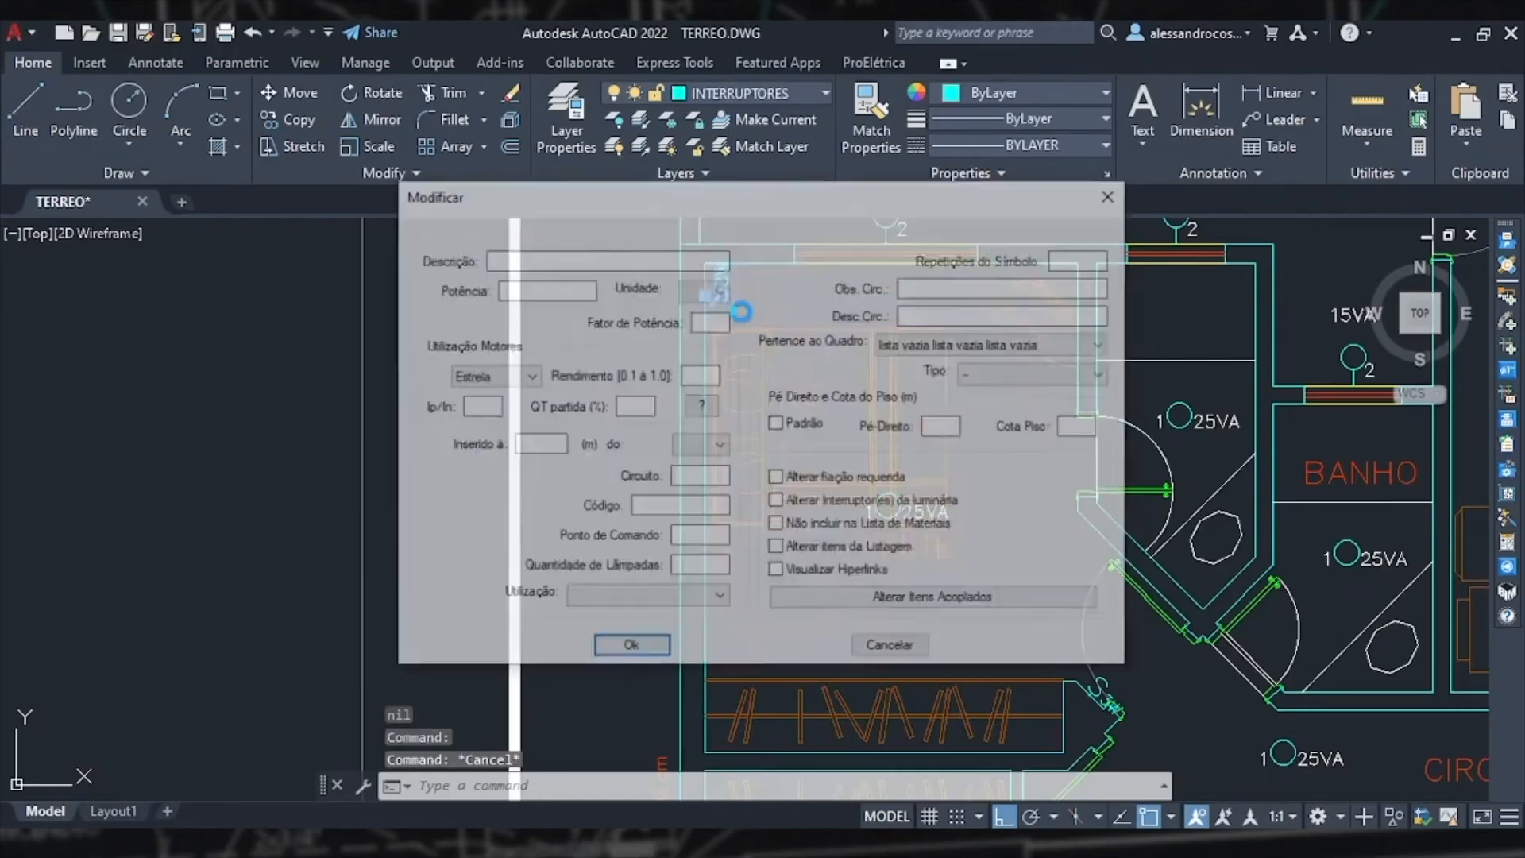
{"action": "left_click_drag", "start_coordinate": [548, 444], "coordinate": [488, 445]}
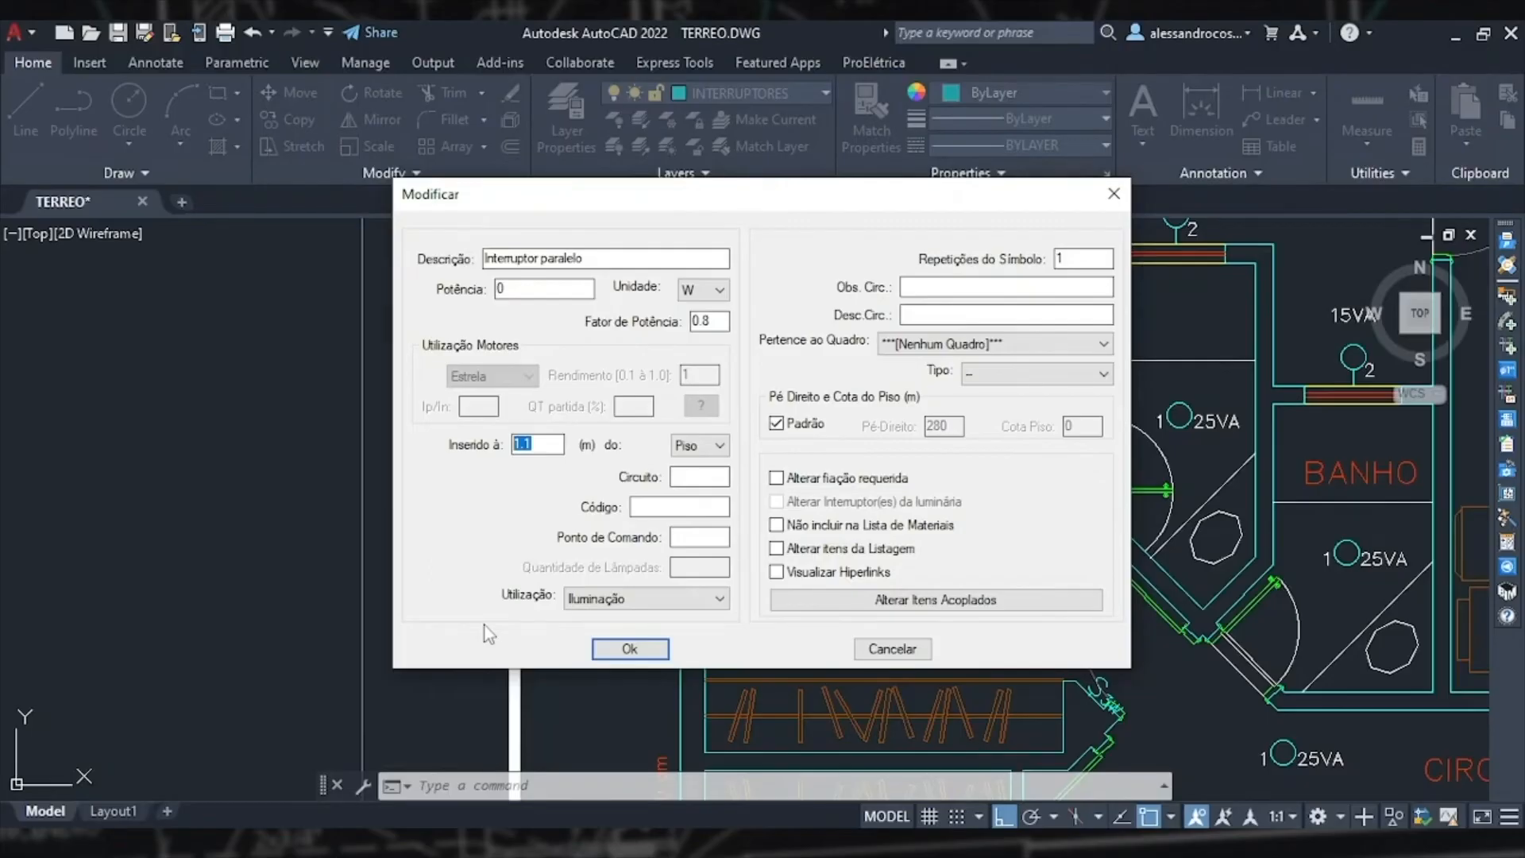
{"action": "type", "text": "0.75"}
{"action": "left_click", "coordinate": [630, 649]}
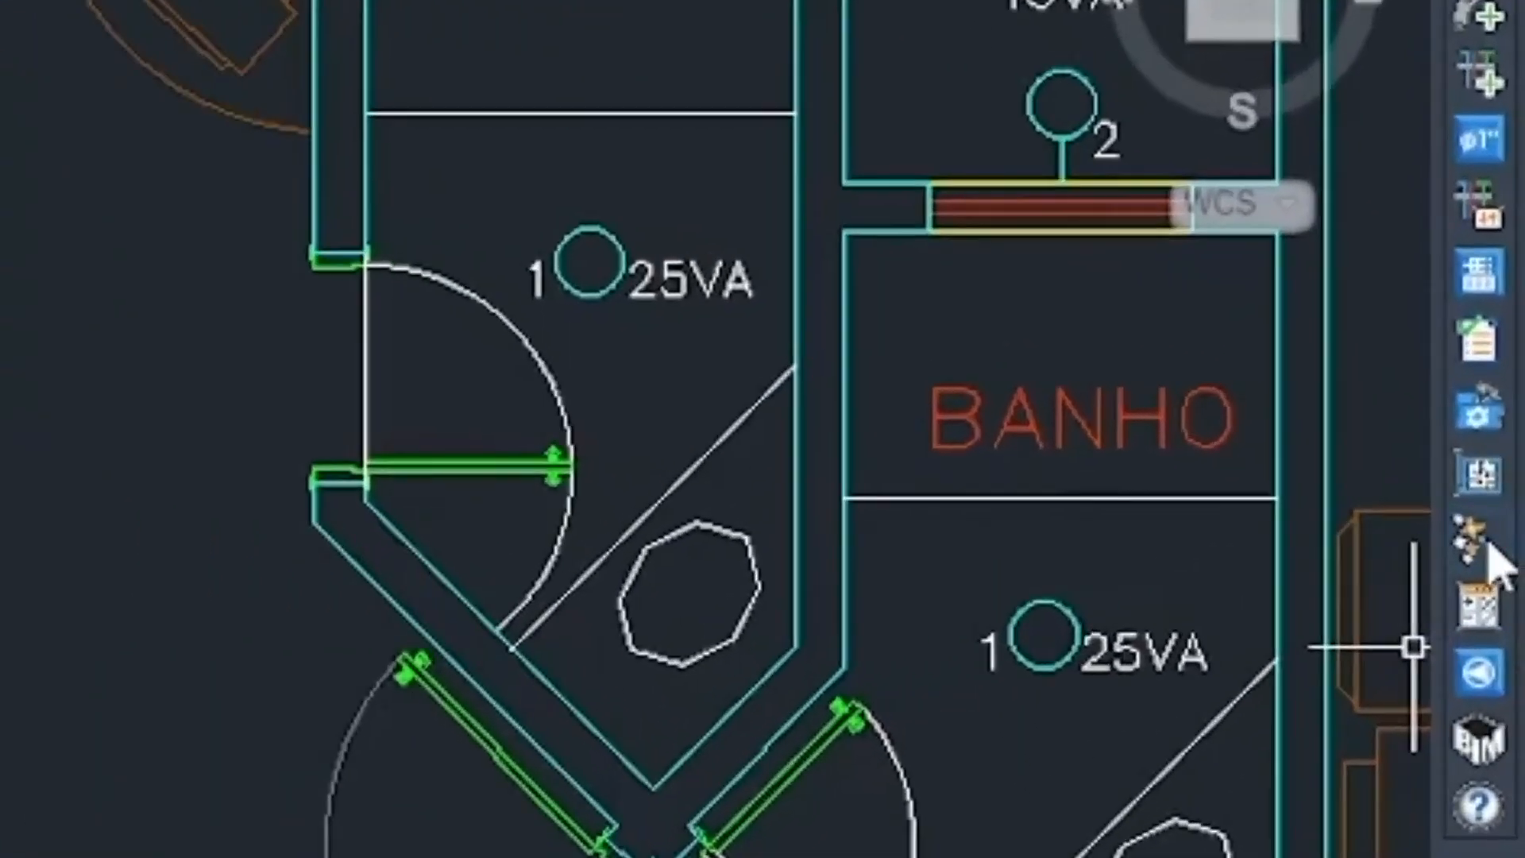
Step: Assign both suite parallel switches to the suite ceiling light with the wizard, using command letter a
{"action": "left_click", "coordinate": [1488, 542]}
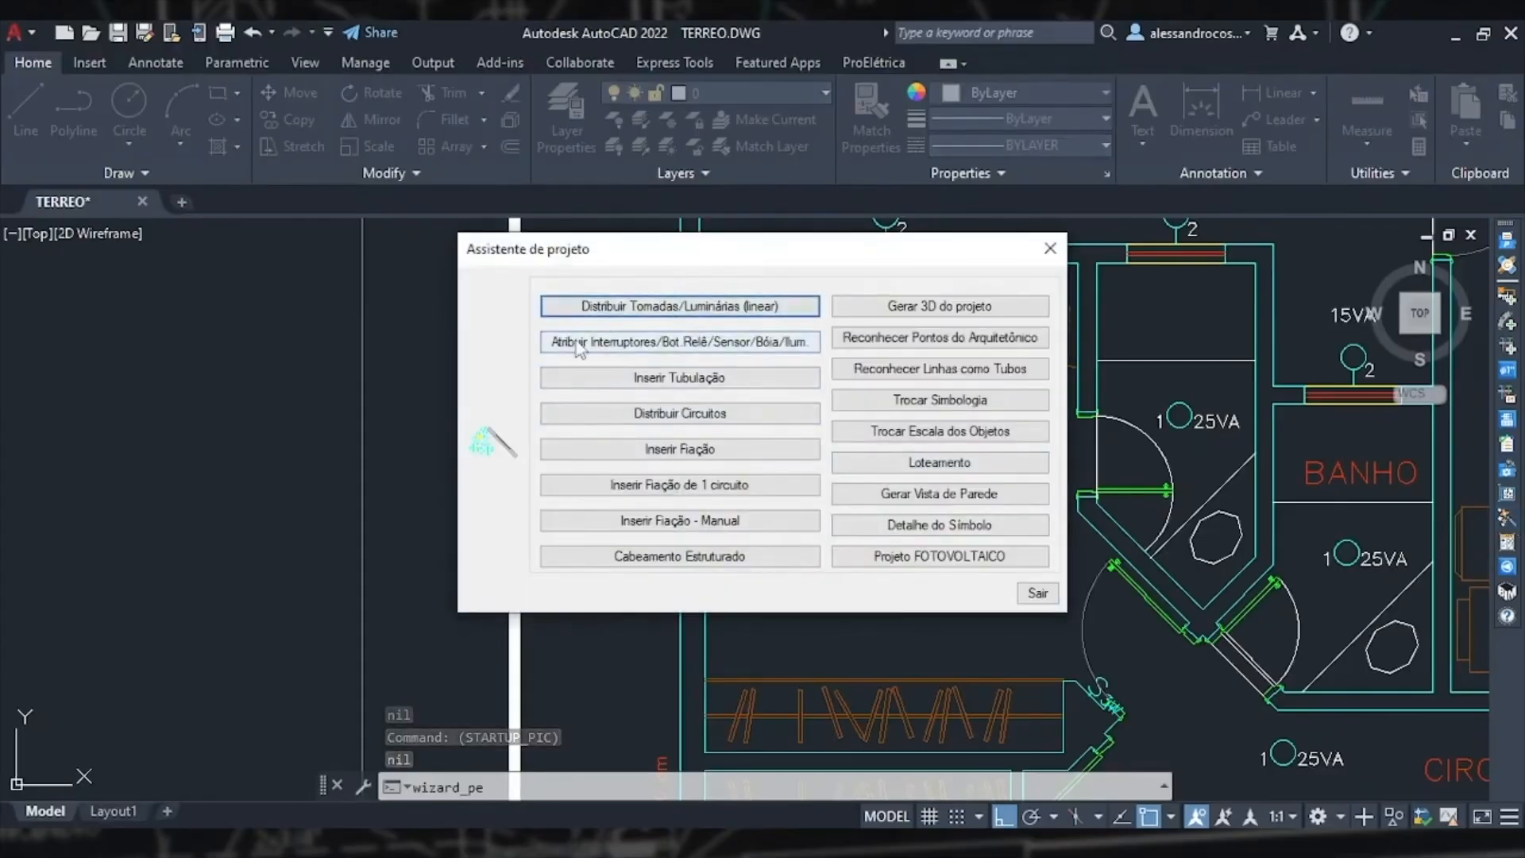
{"action": "left_click", "coordinate": [767, 353]}
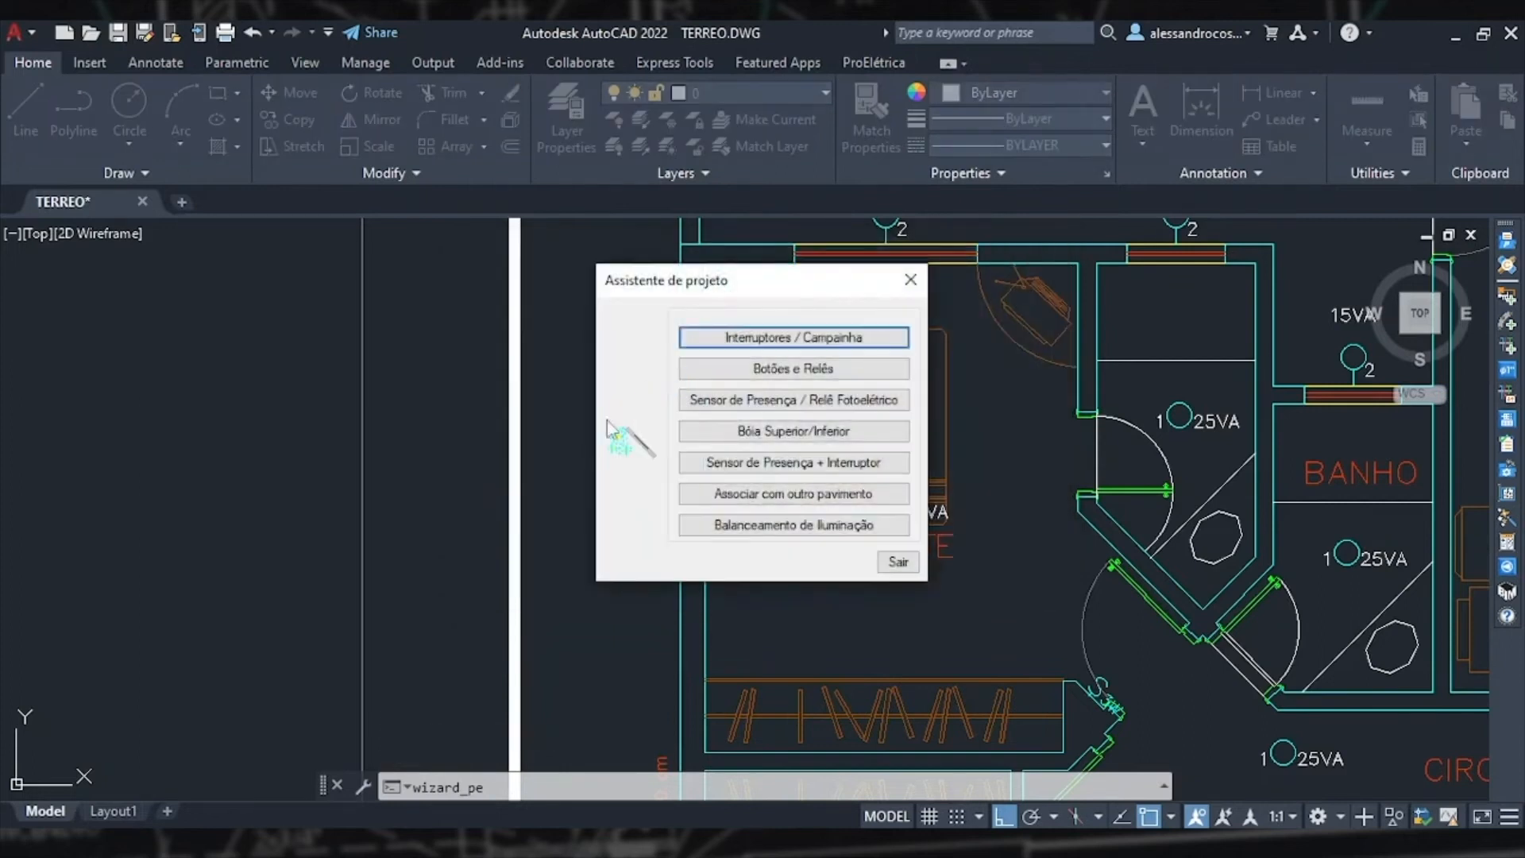
{"action": "left_click", "coordinate": [775, 336]}
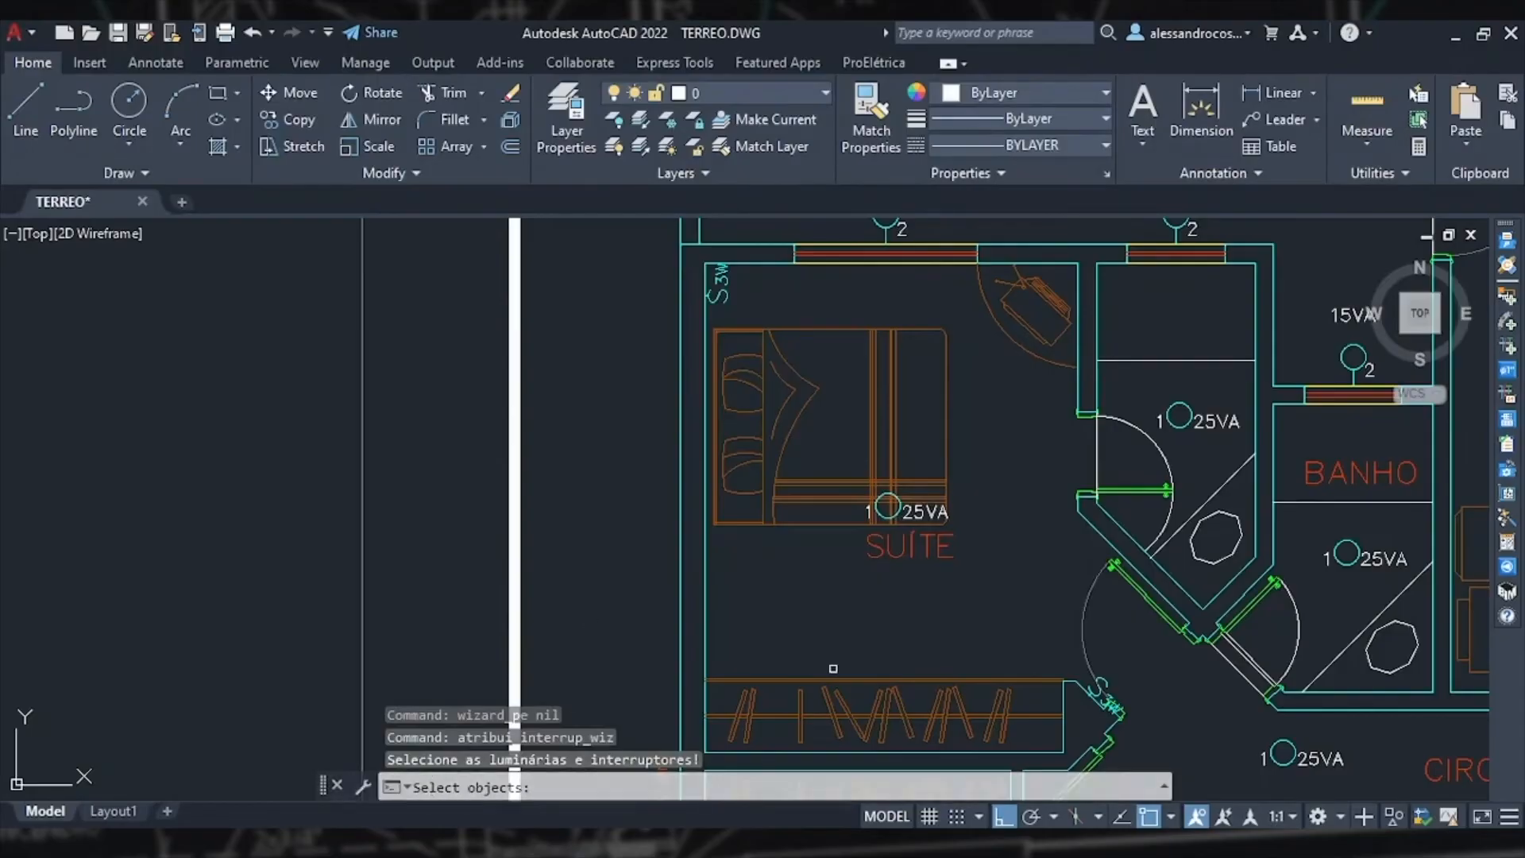
{"action": "left_click", "coordinate": [1108, 702]}
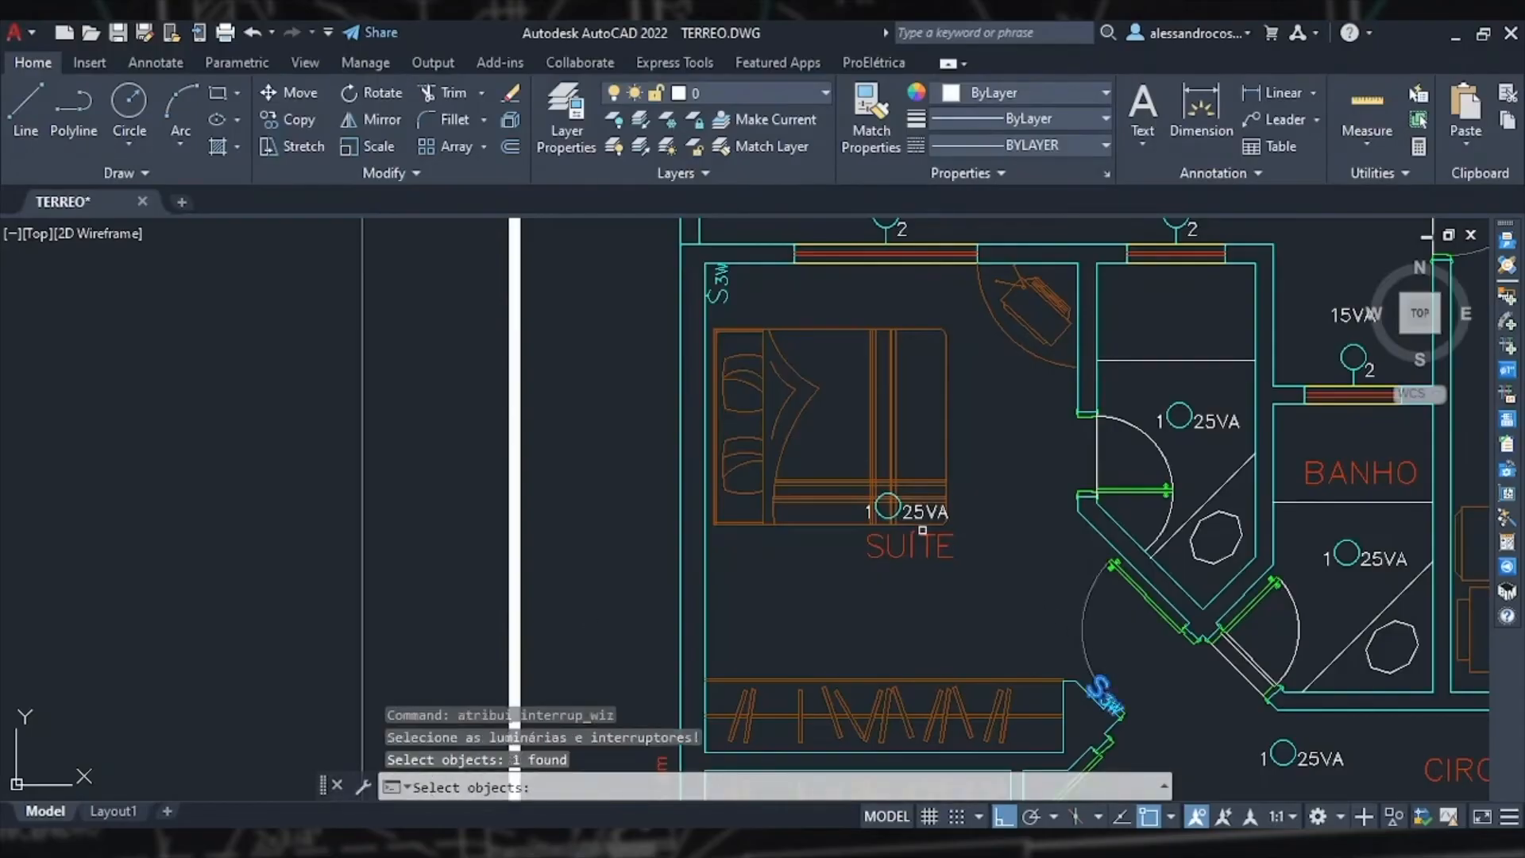
{"action": "scroll", "coordinate": [885, 512], "scroll_direction": "up", "scroll_amount": 3}
{"action": "left_click", "coordinate": [886, 526]}
{"action": "scroll", "coordinate": [886, 526], "scroll_direction": "down", "scroll_amount": 2}
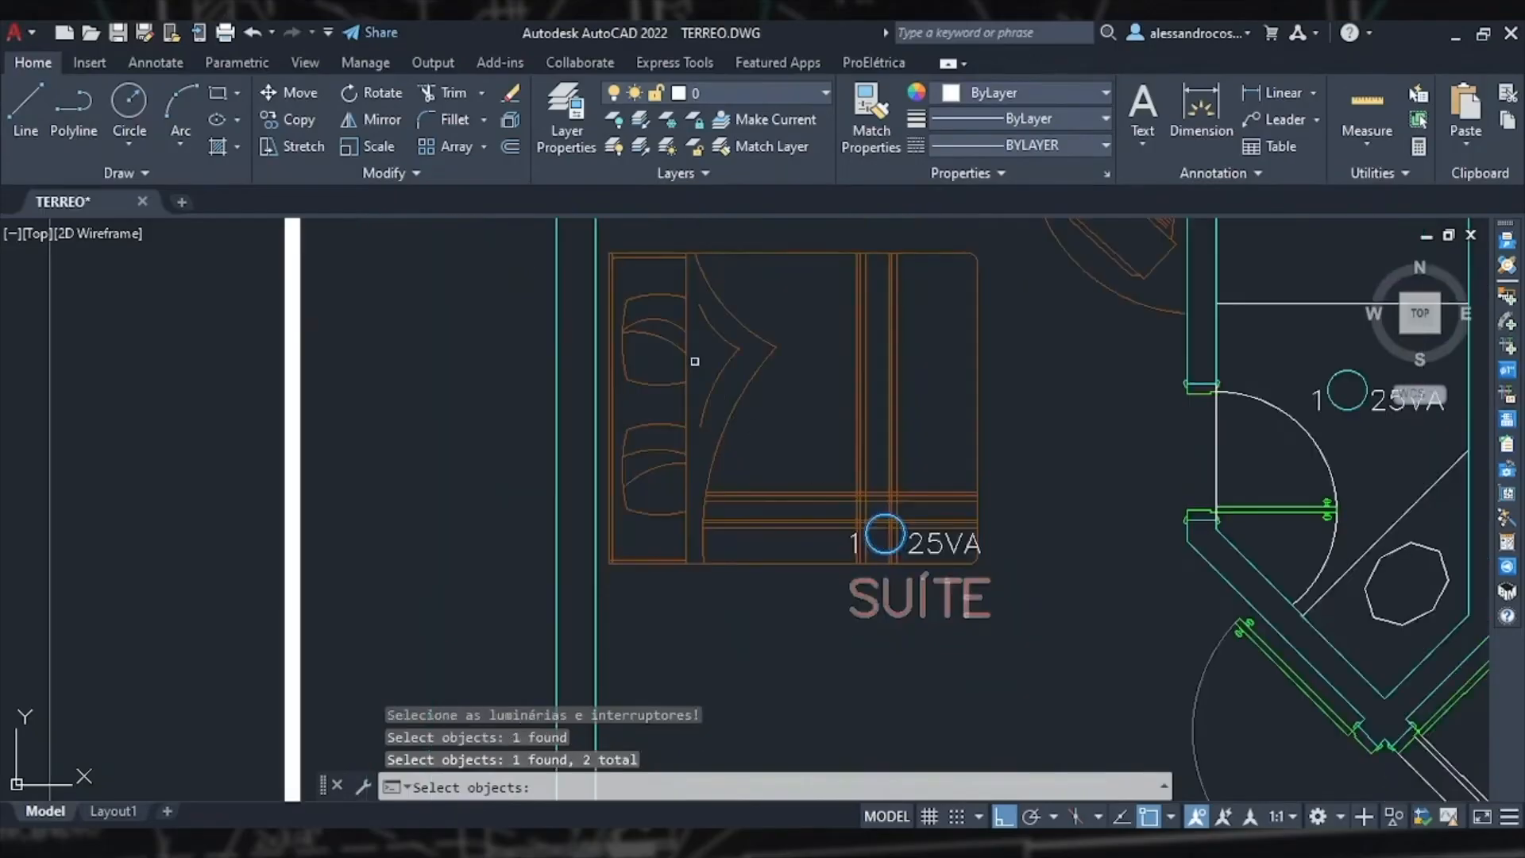
{"action": "middle_click_drag", "start_coordinate": [696, 365], "coordinate": [772, 559]}
{"action": "left_click", "coordinate": [720, 433]}
{"action": "key", "text": "Return"}
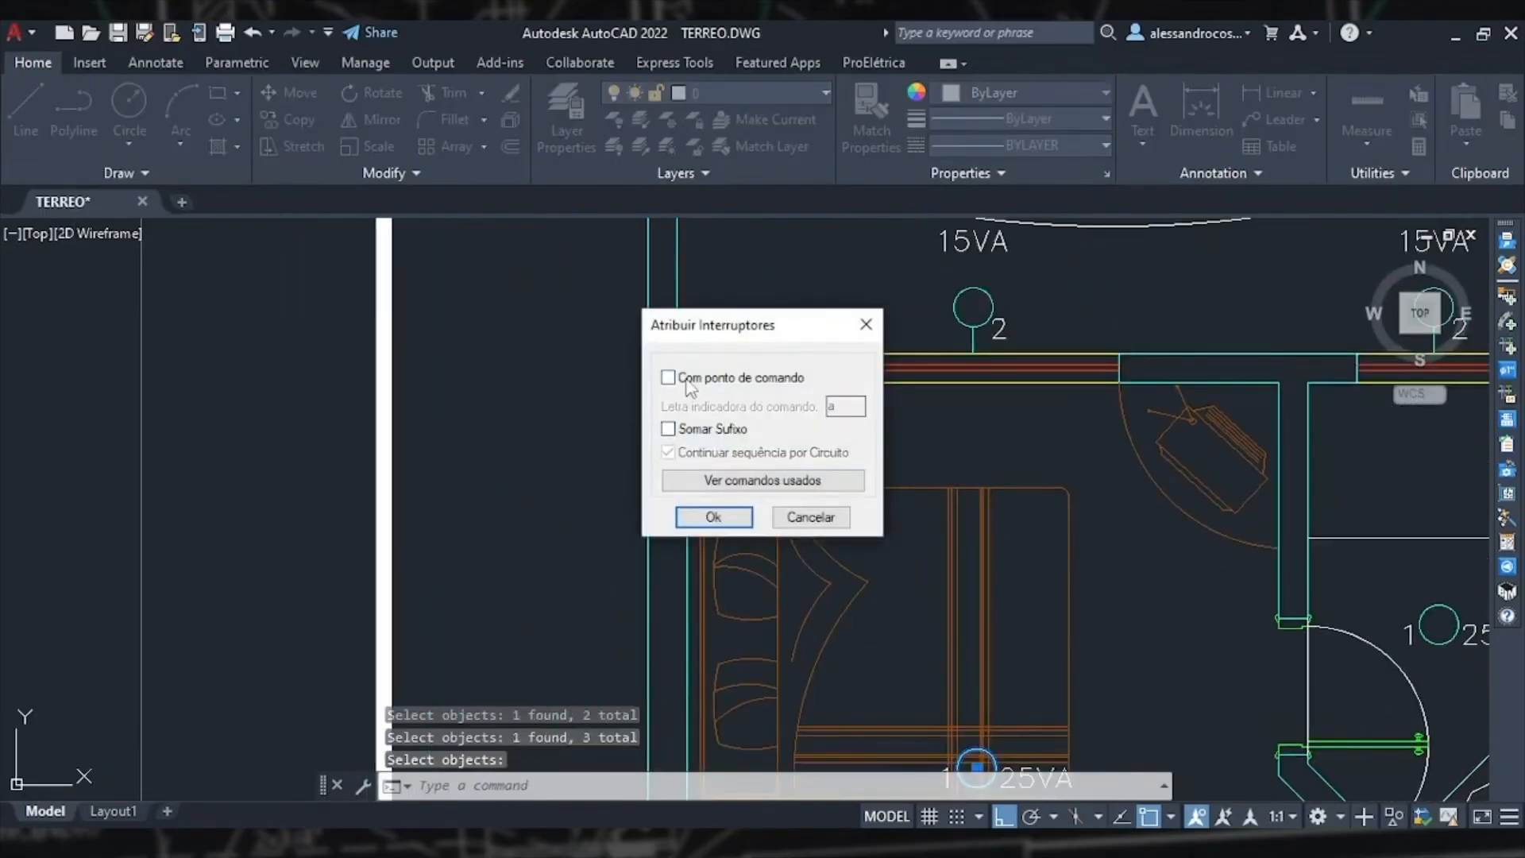
{"action": "left_click", "coordinate": [743, 382]}
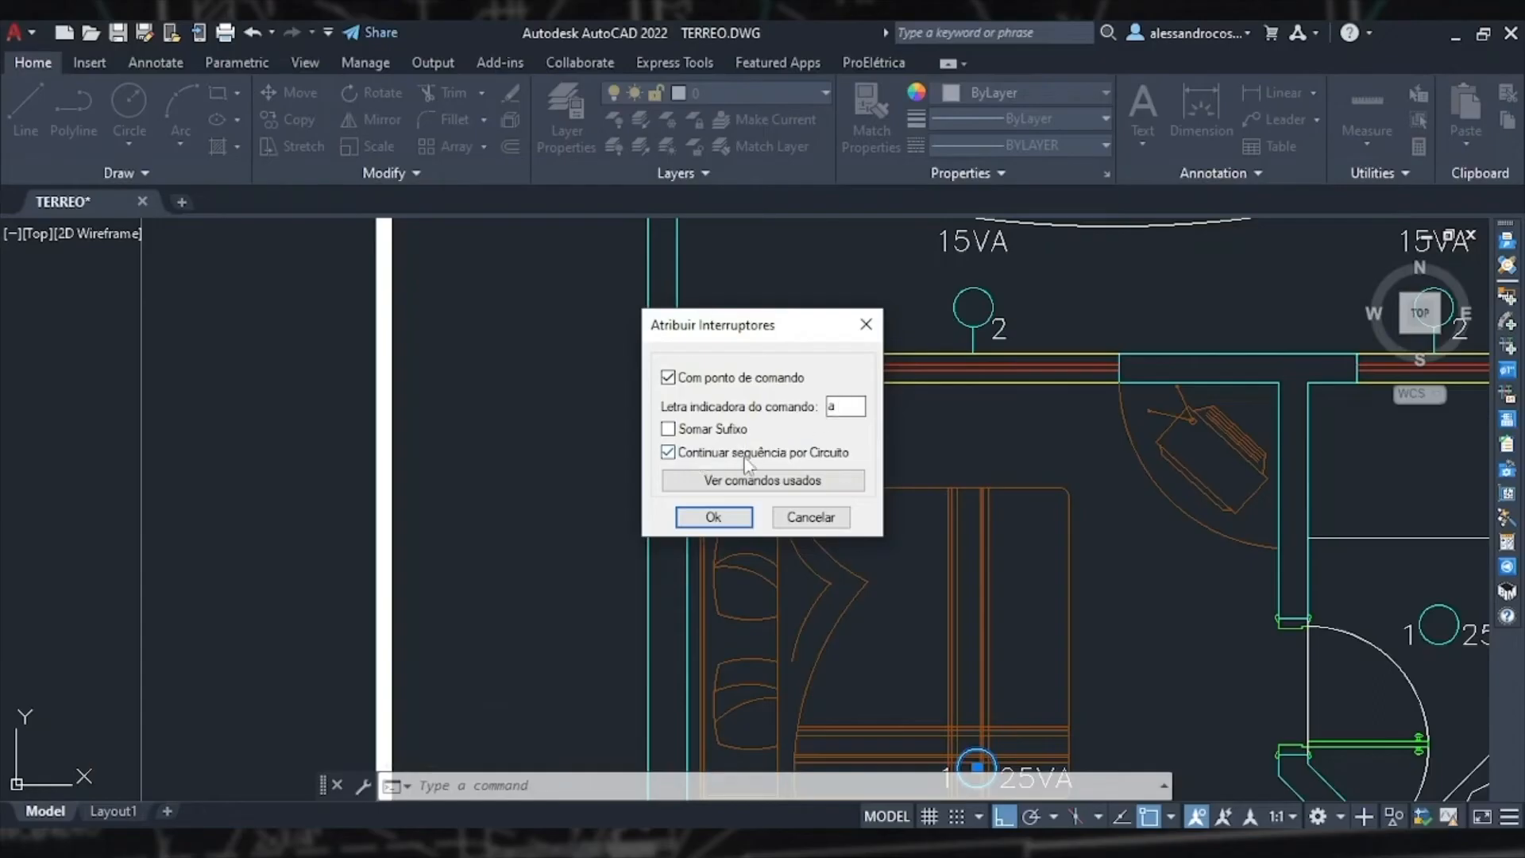
{"action": "left_click", "coordinate": [713, 517]}
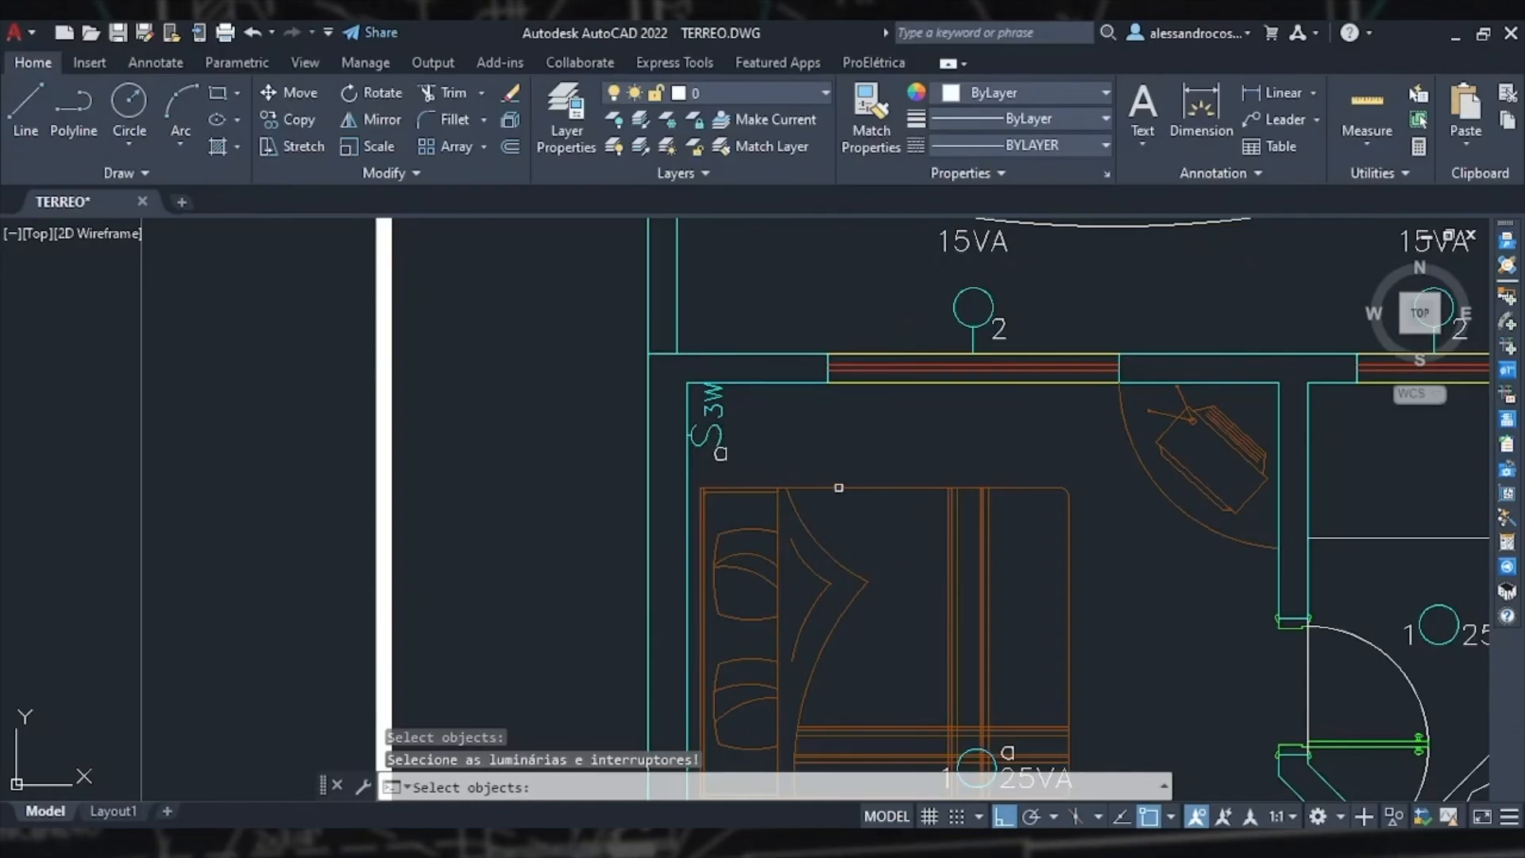
Step: Zoom around the suite to inspect the command letters on the switches and ceiling light
{"action": "scroll", "coordinate": [838, 488], "scroll_direction": "down", "scroll_amount": 2}
{"action": "scroll", "coordinate": [767, 474], "scroll_direction": "up", "scroll_amount": 5}
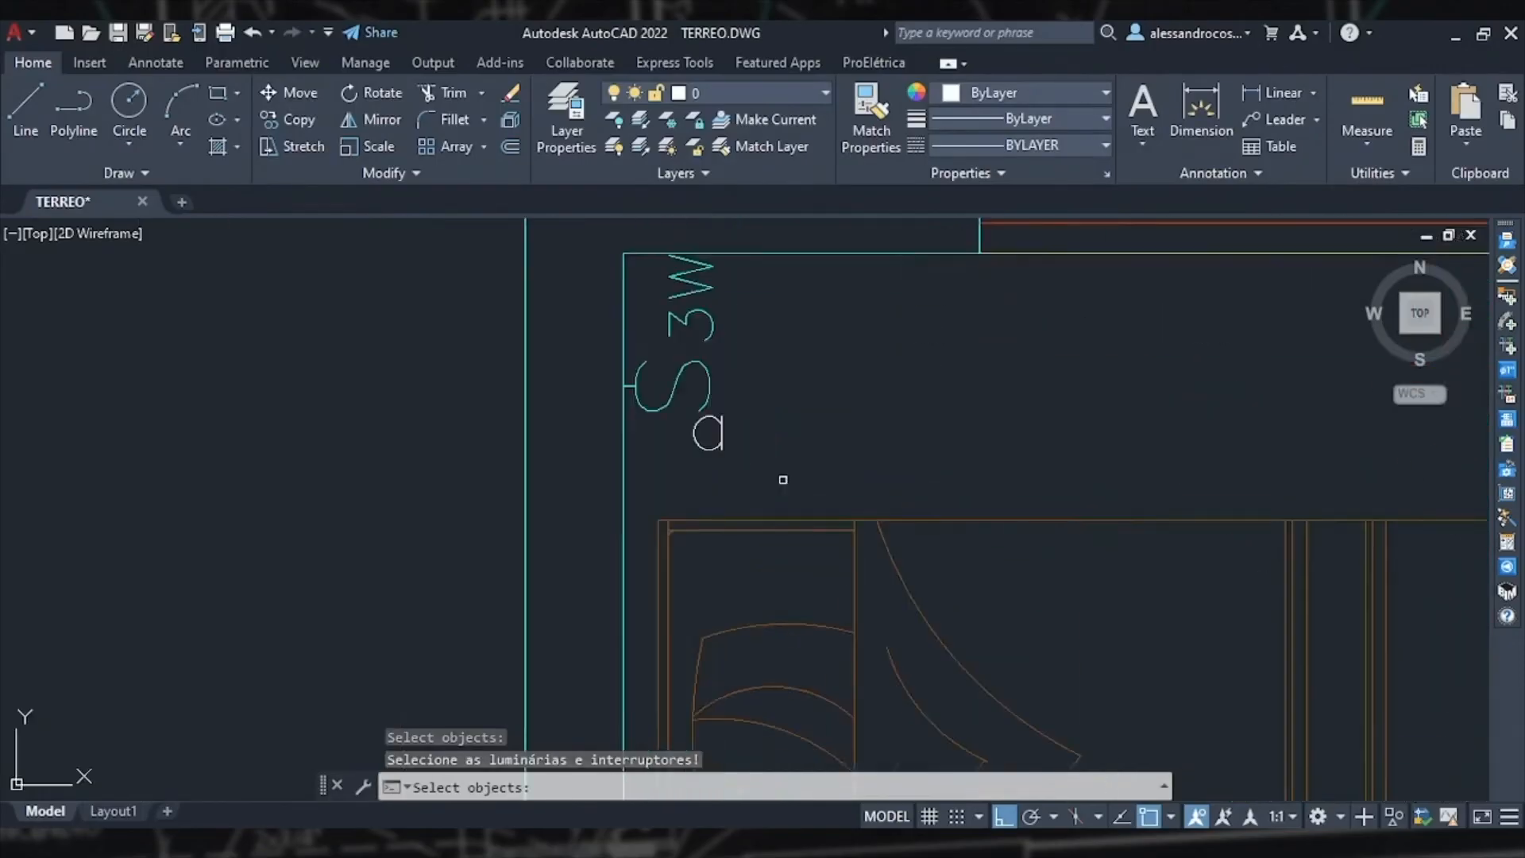
{"action": "scroll", "coordinate": [798, 485], "scroll_direction": "down", "scroll_amount": 5}
{"action": "middle_click_drag", "start_coordinate": [1068, 735], "coordinate": [833, 455]}
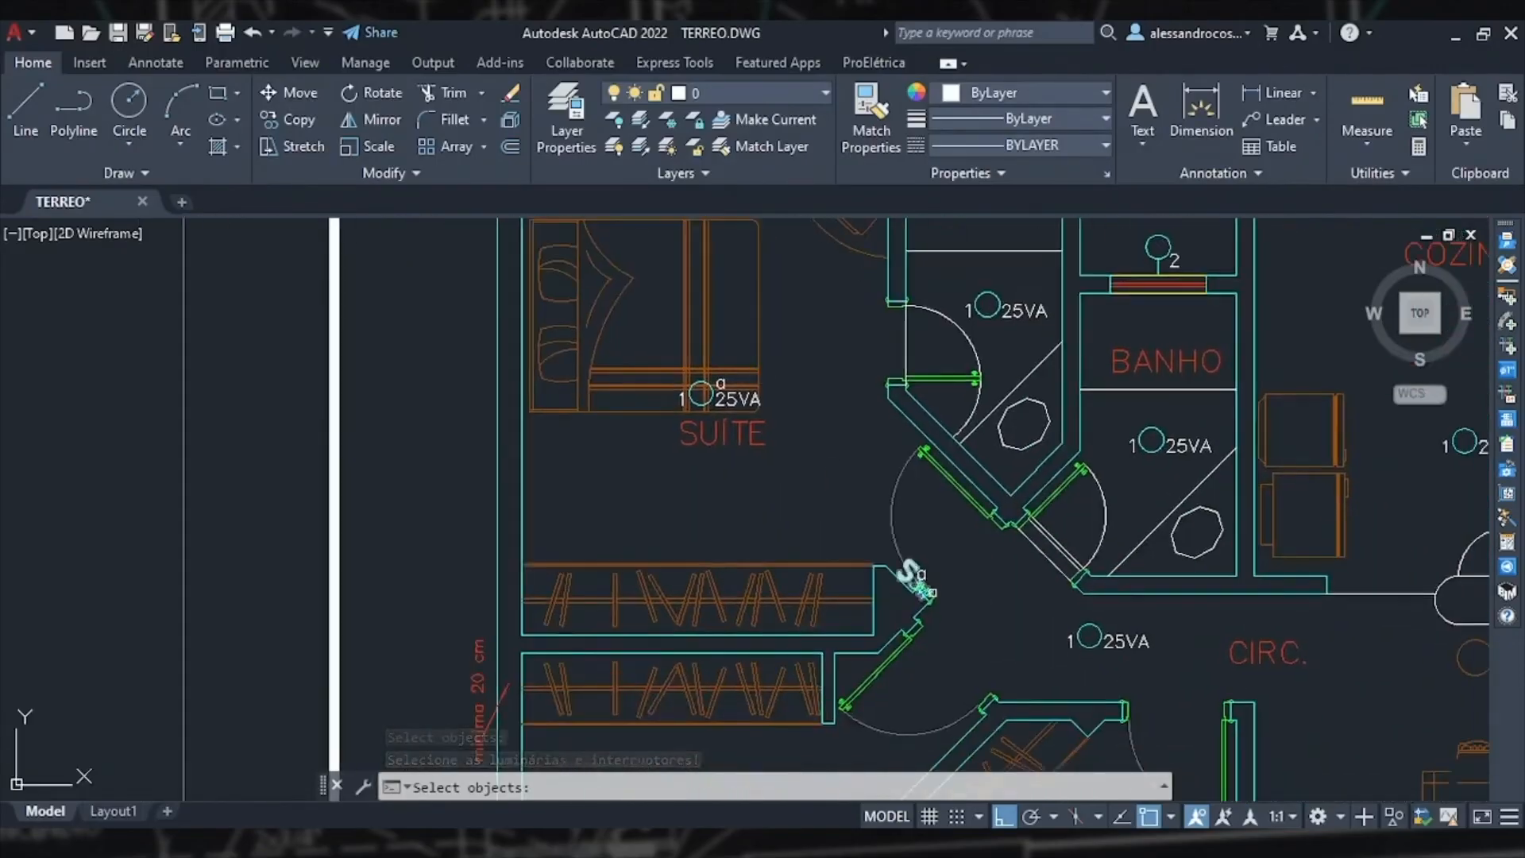
{"action": "scroll", "coordinate": [730, 371], "scroll_direction": "up", "scroll_amount": 4}
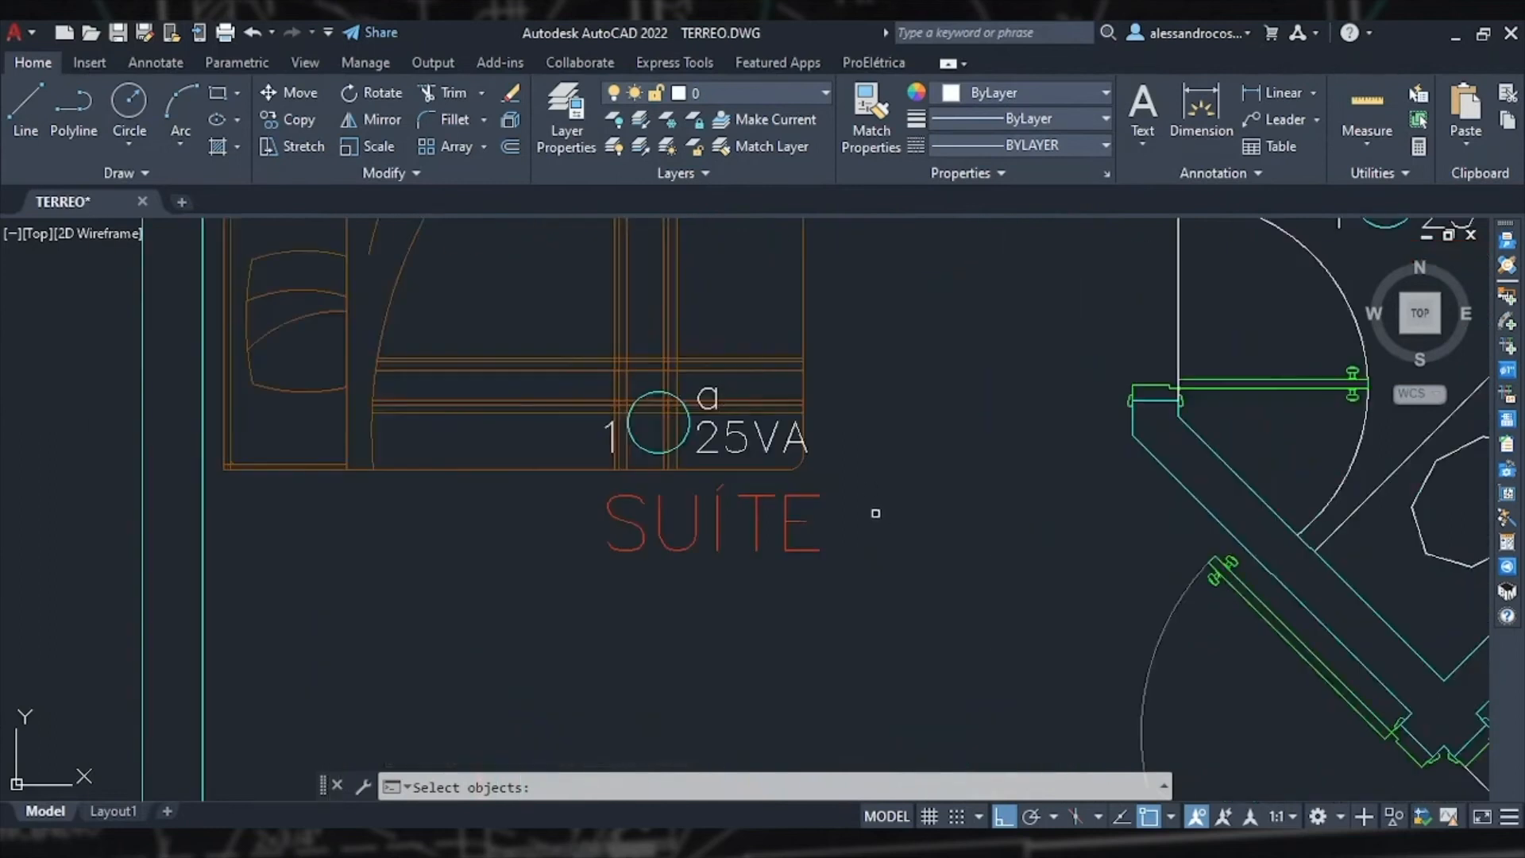
{"action": "scroll", "coordinate": [875, 513], "scroll_direction": "down", "scroll_amount": 2}
{"action": "scroll", "coordinate": [875, 513], "scroll_direction": "down", "scroll_amount": 2}
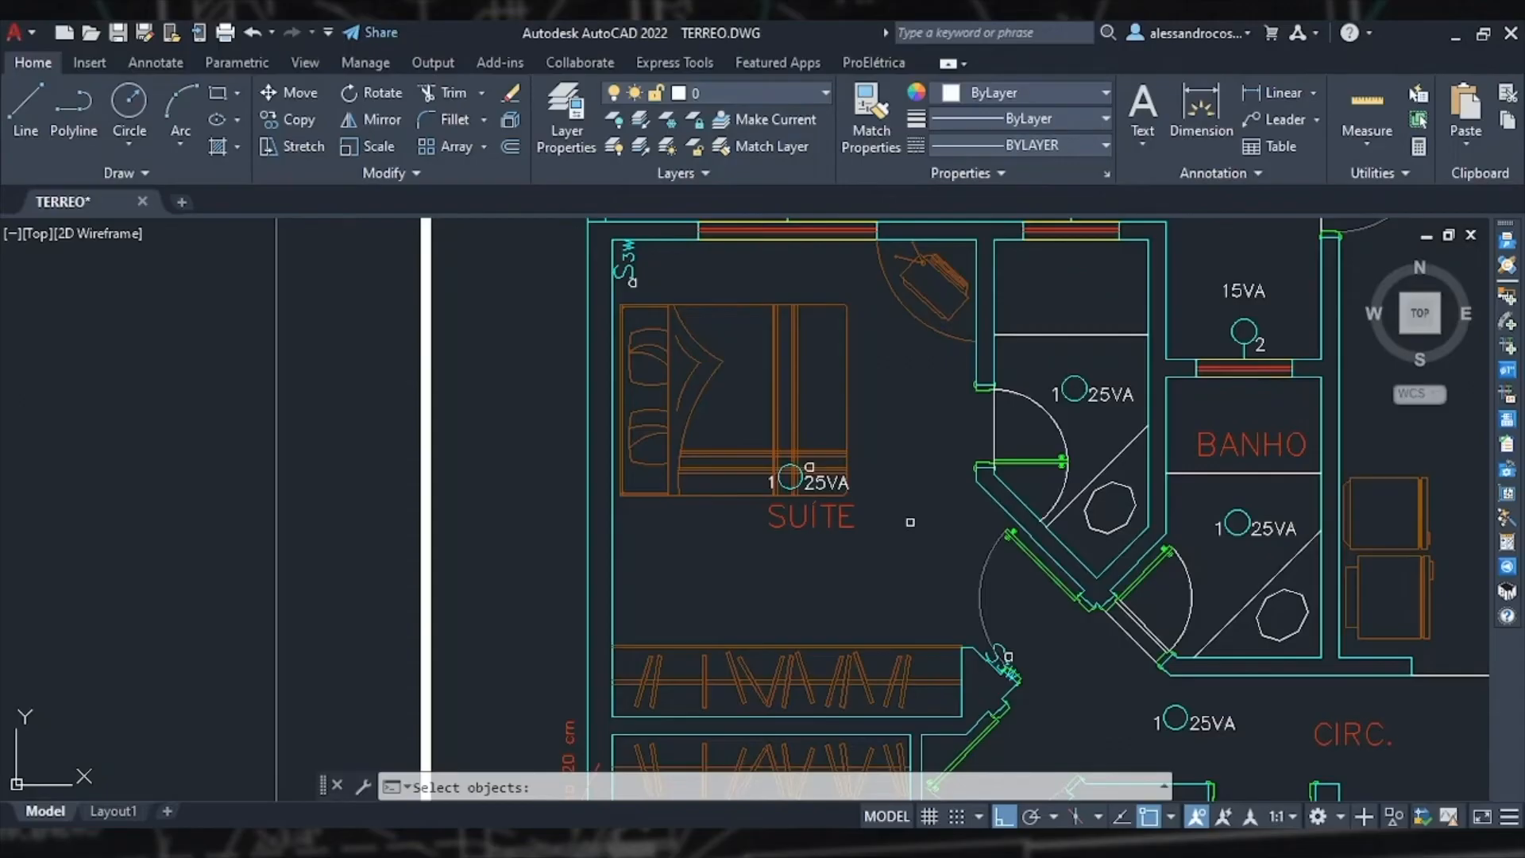
{"action": "key", "text": "Escape"}
{"action": "scroll", "coordinate": [910, 524], "scroll_direction": "down", "scroll_amount": 5}
{"action": "middle_click_drag", "start_coordinate": [925, 556], "coordinate": [909, 630]}
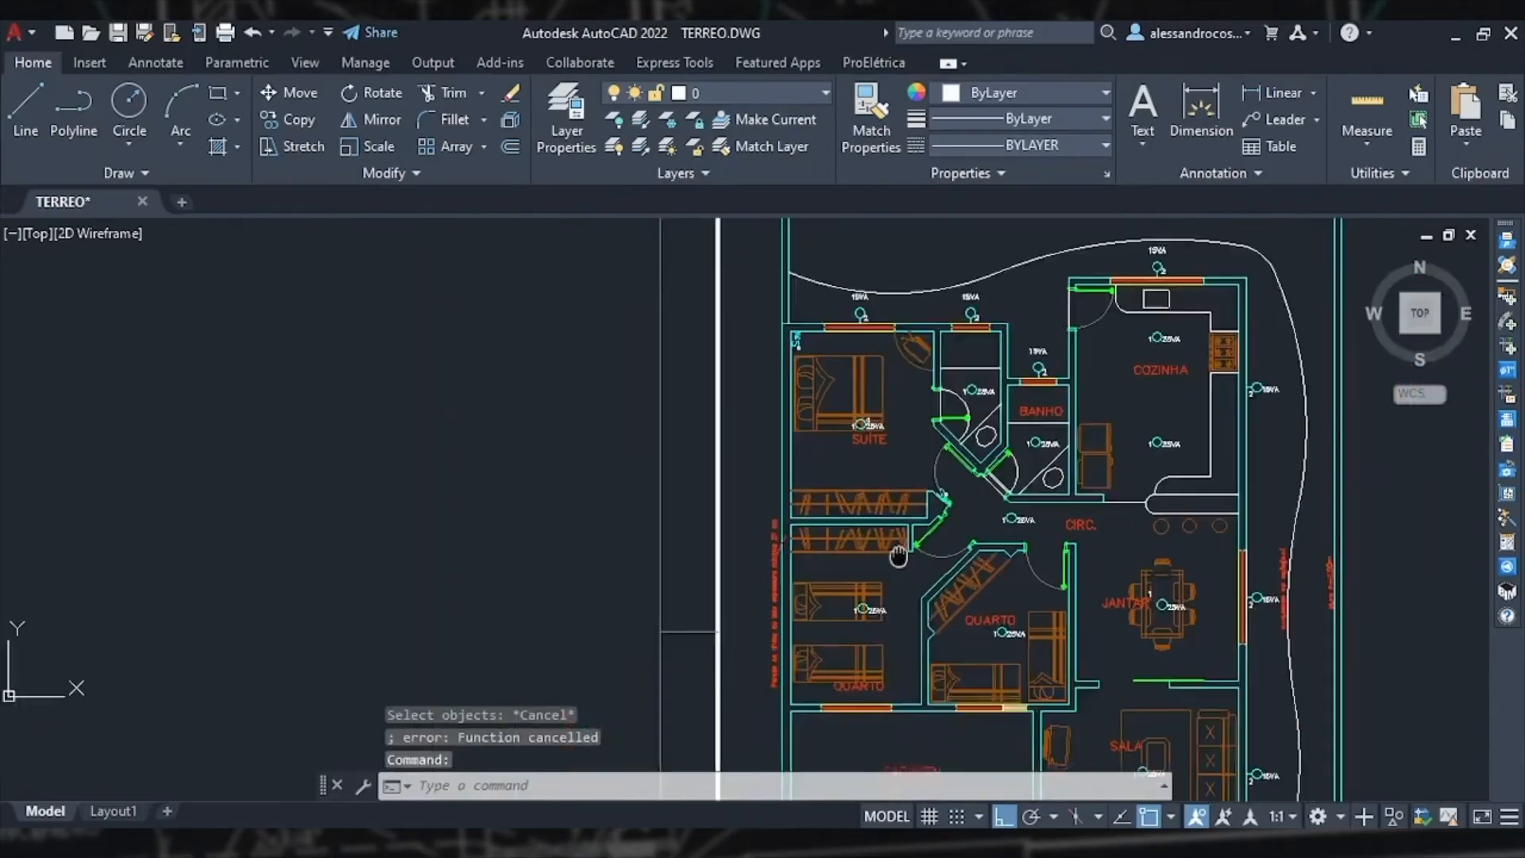
{"action": "scroll", "coordinate": [957, 549], "scroll_direction": "up", "scroll_amount": 4}
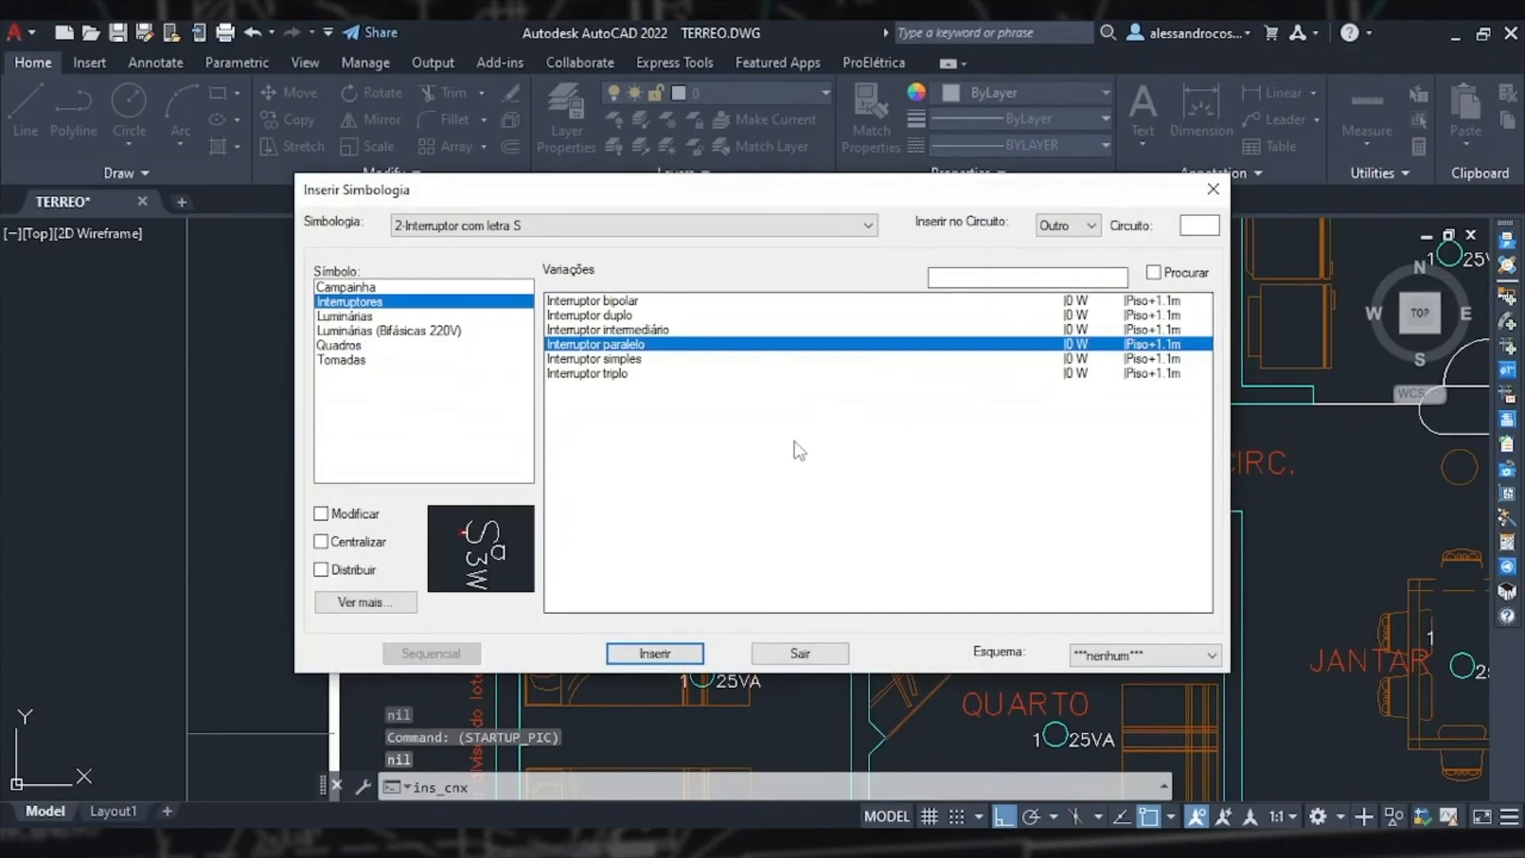
Step: Insert a centred simple switch by the bedroom door, 0.4 along the wall from the door frame
{"action": "left_click", "coordinate": [597, 361]}
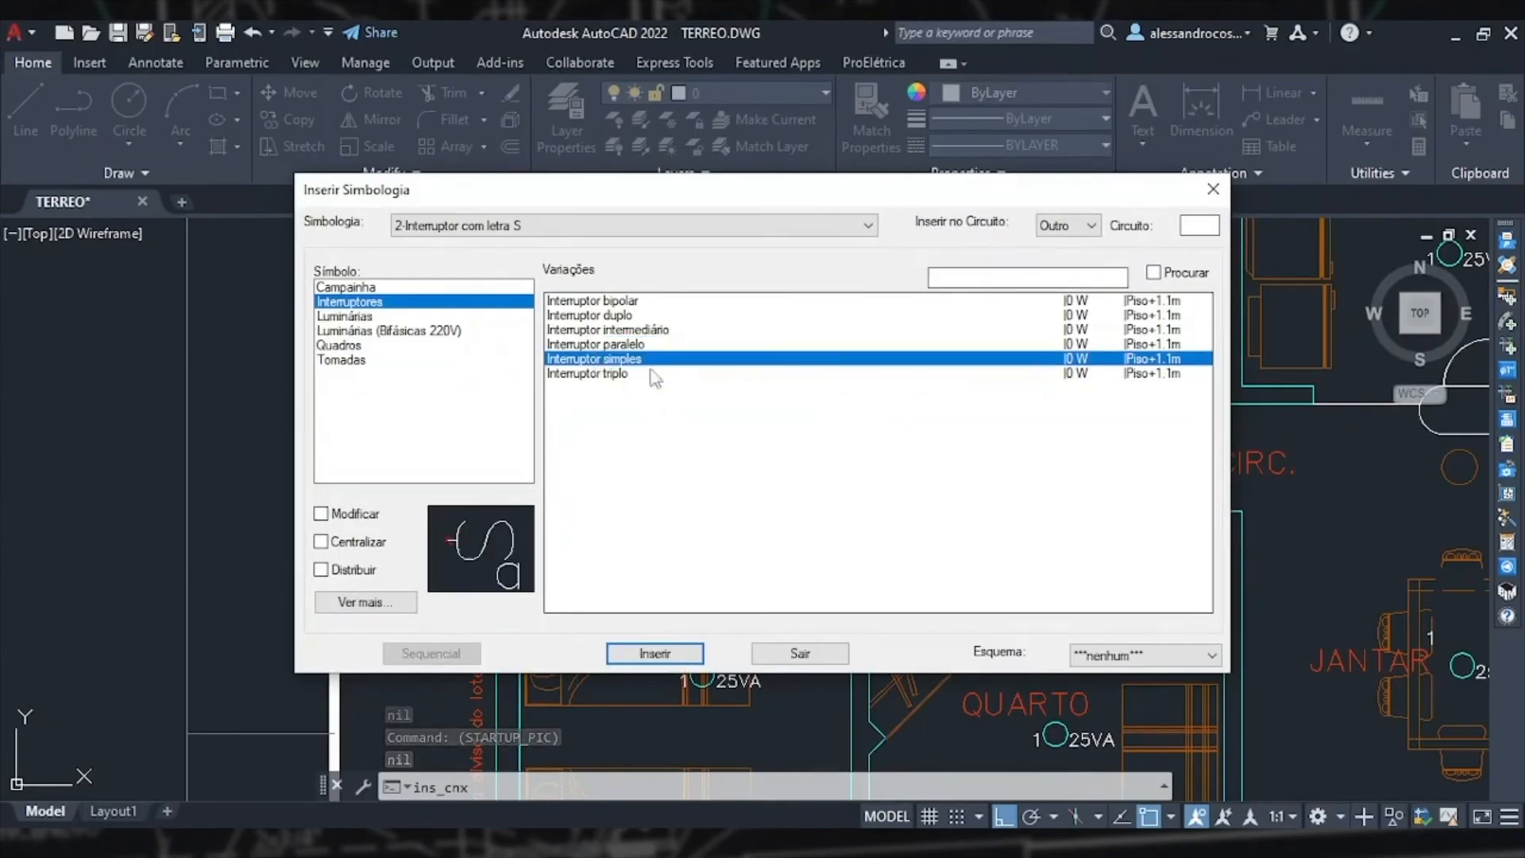
{"action": "left_click", "coordinate": [322, 541]}
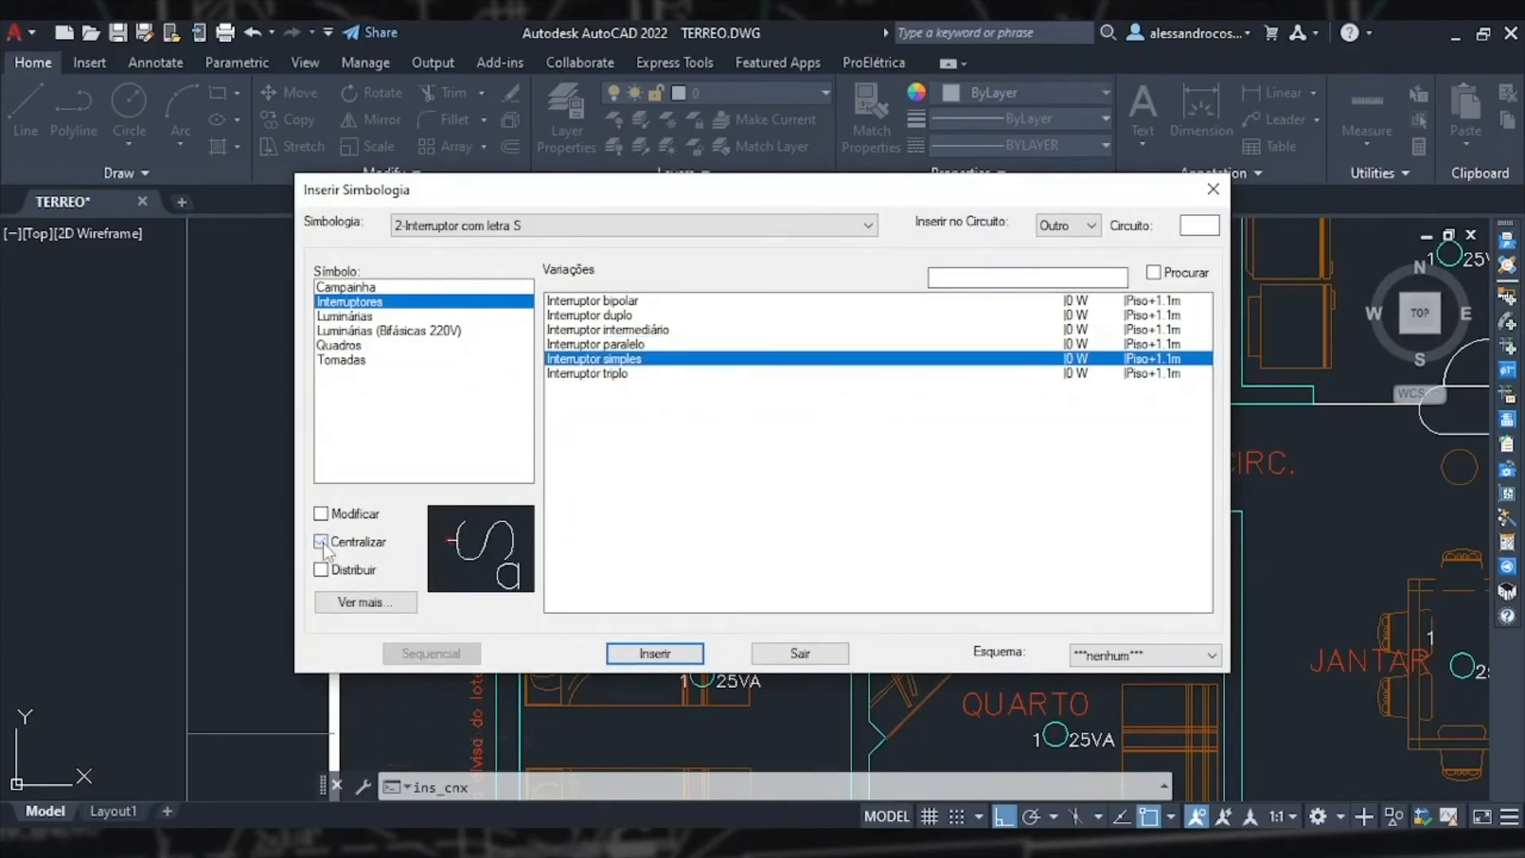
{"action": "left_click", "coordinate": [659, 654]}
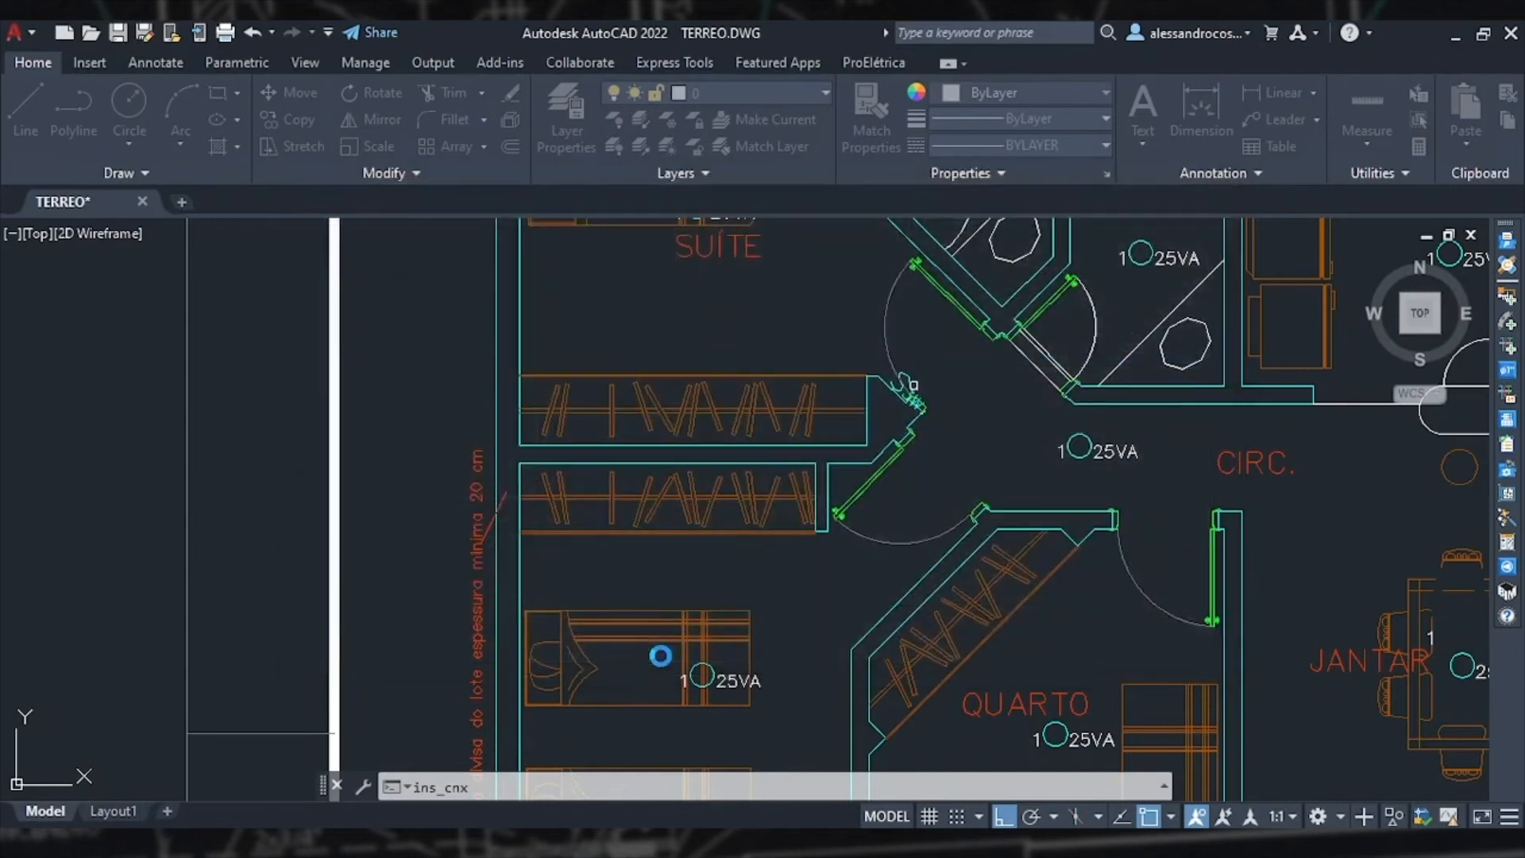
{"action": "scroll", "coordinate": [976, 533], "scroll_direction": "up", "scroll_amount": 8}
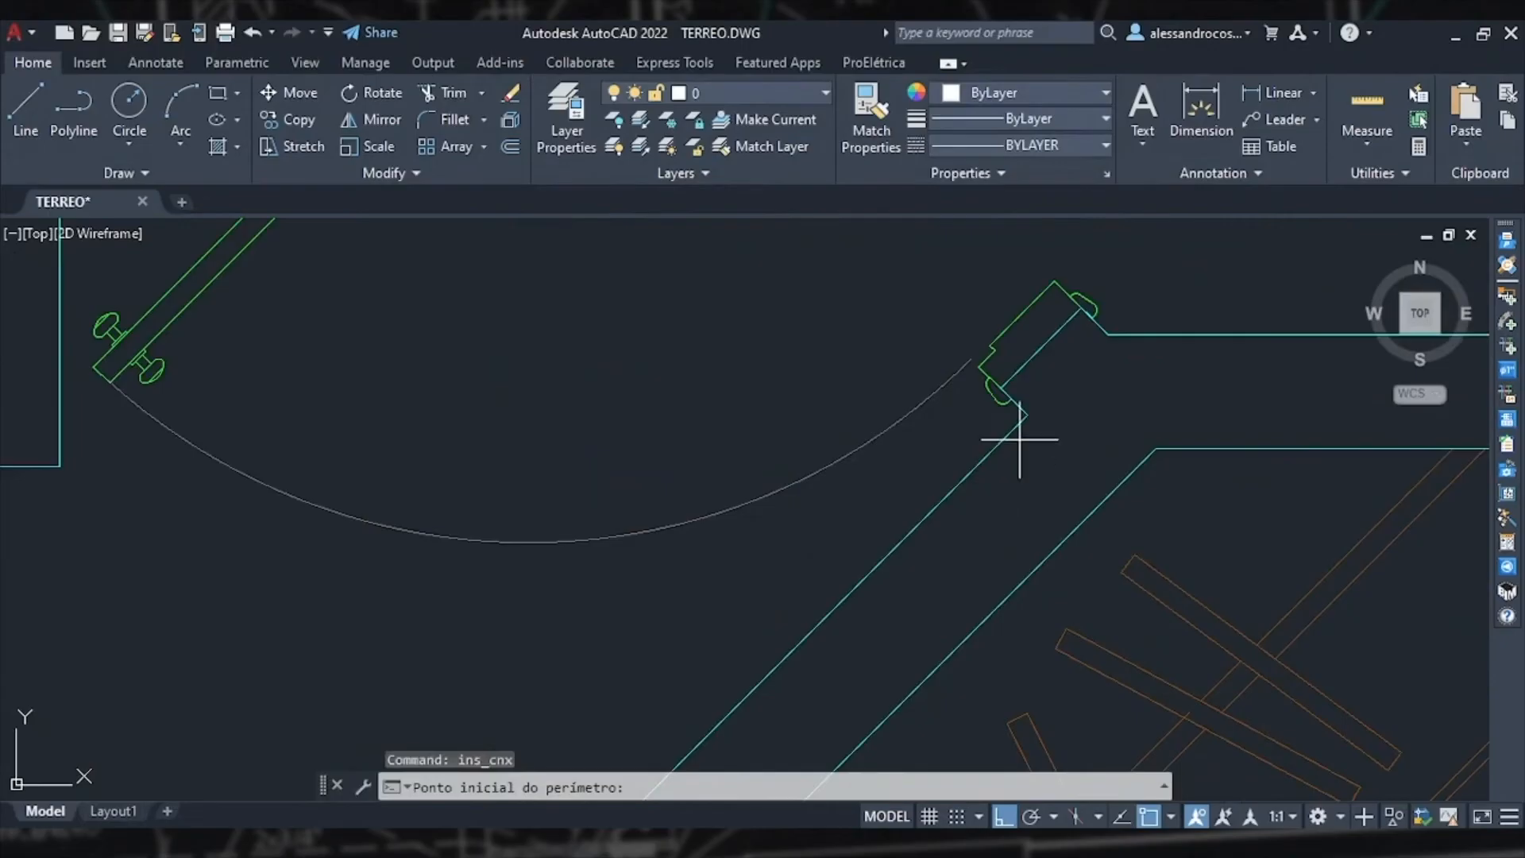
{"action": "left_click", "coordinate": [1027, 414]}
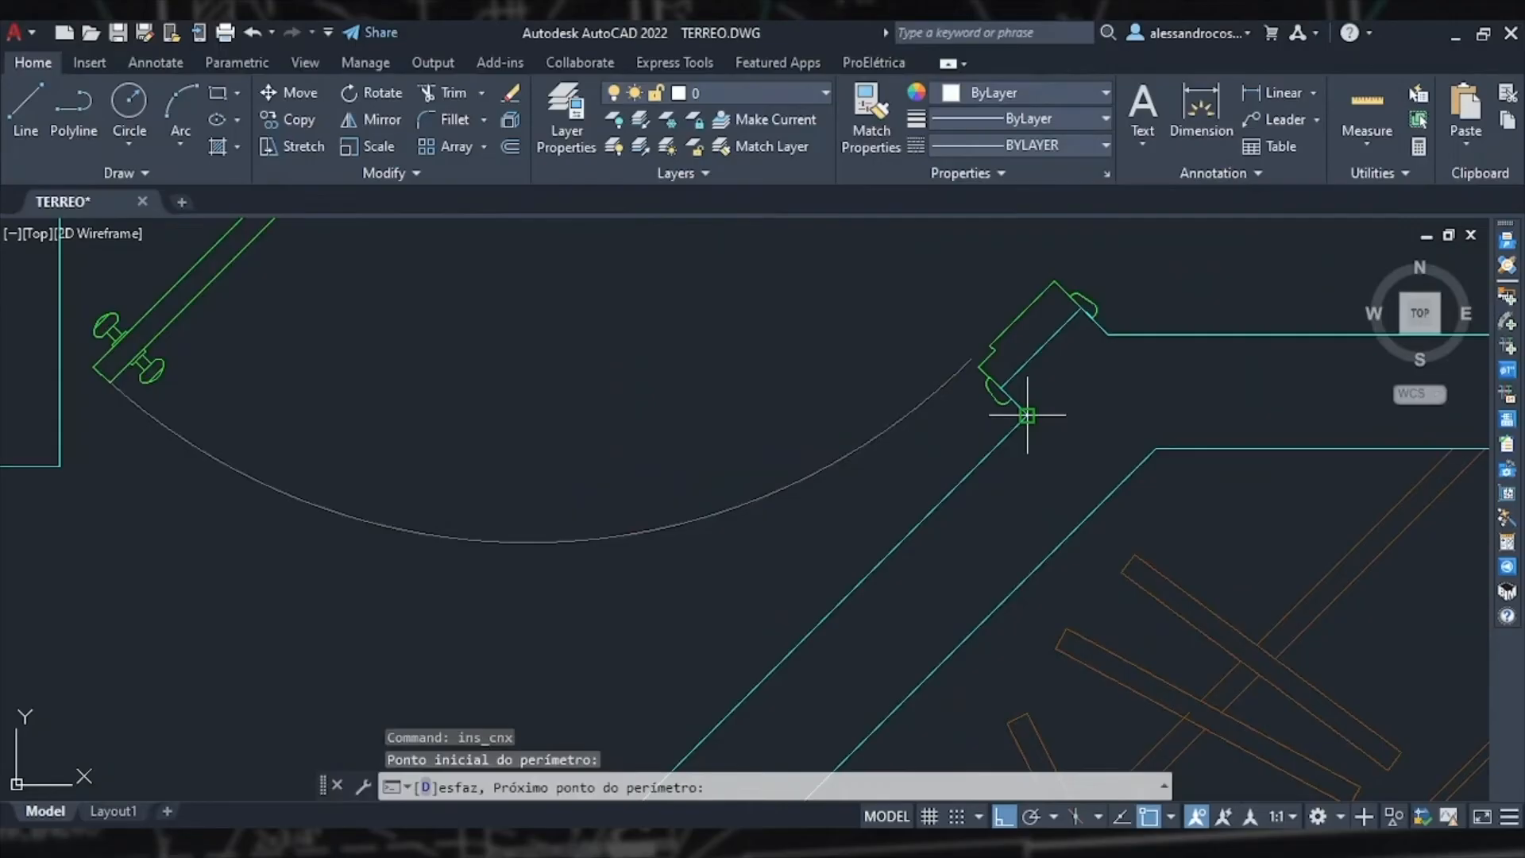
{"action": "scroll", "coordinate": [1020, 417], "scroll_direction": "down", "scroll_amount": 2}
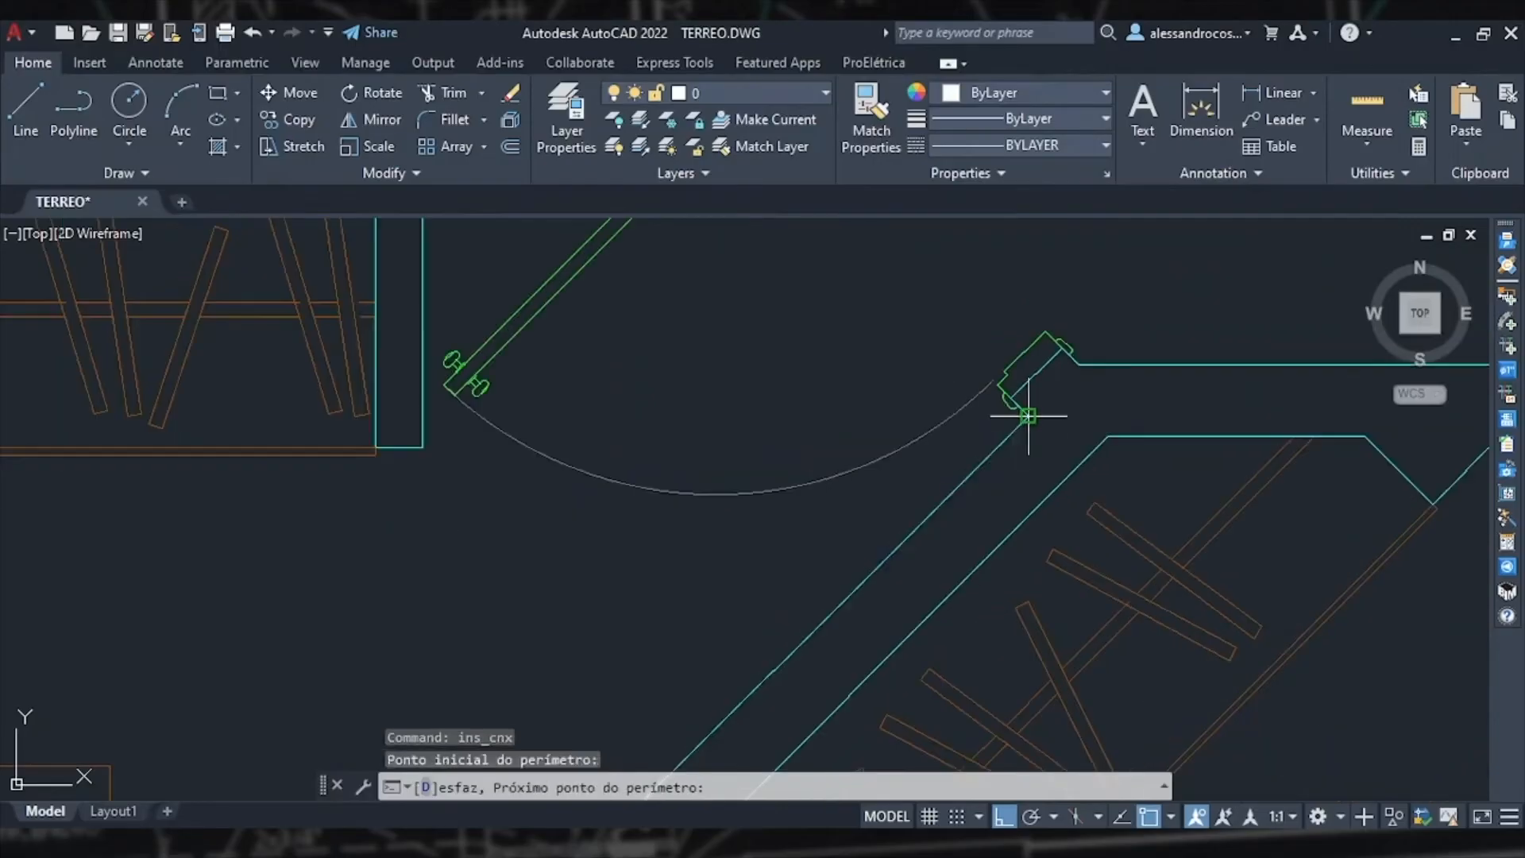
{"action": "key", "text": "F8"}
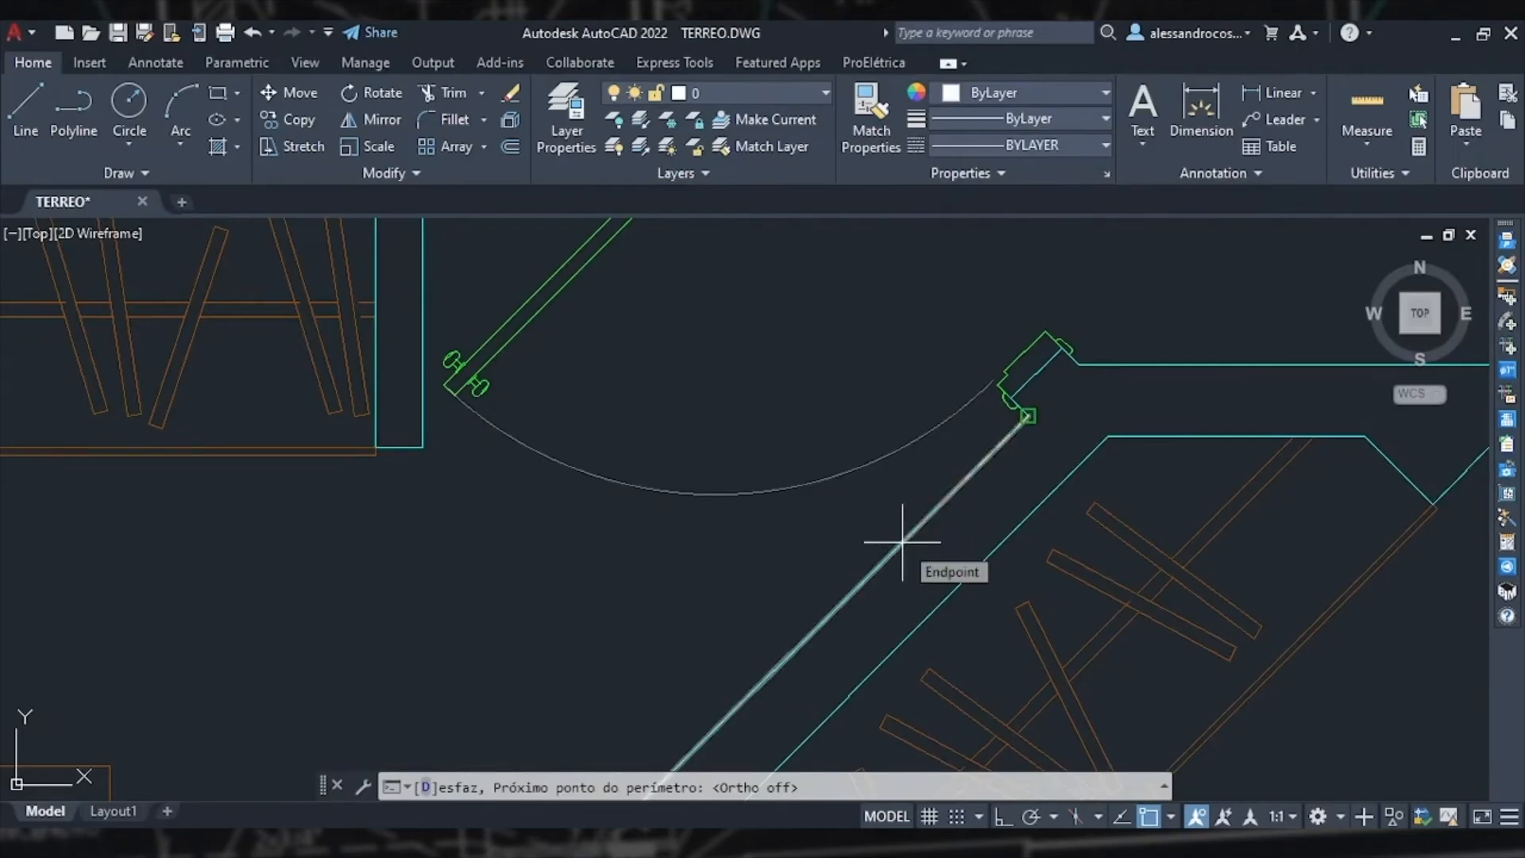
{"action": "type", "text": ".4"}
{"action": "key", "text": "Return"}
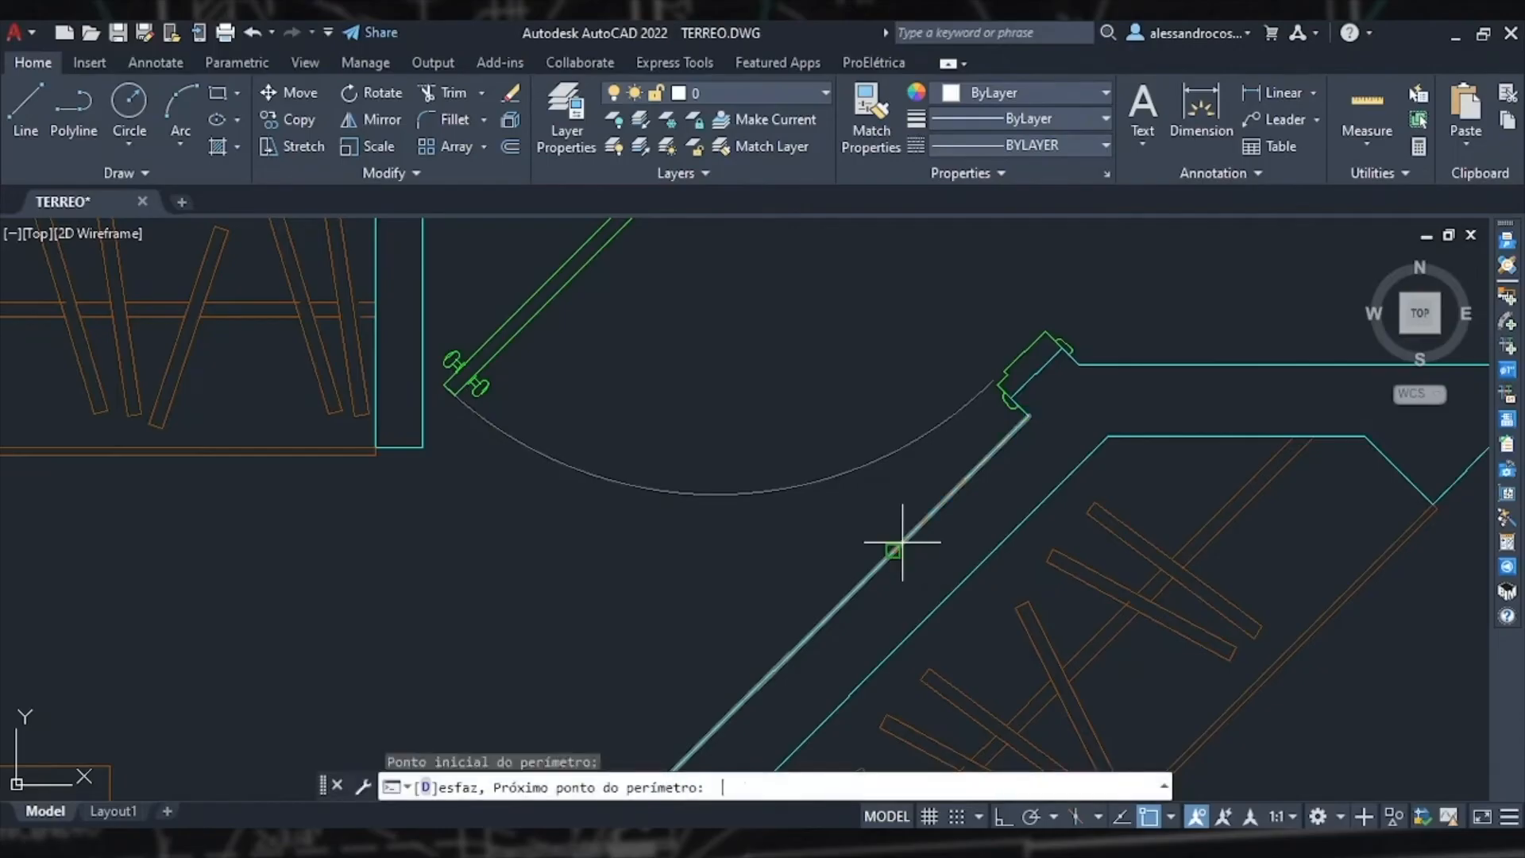
{"action": "key", "text": "Return"}
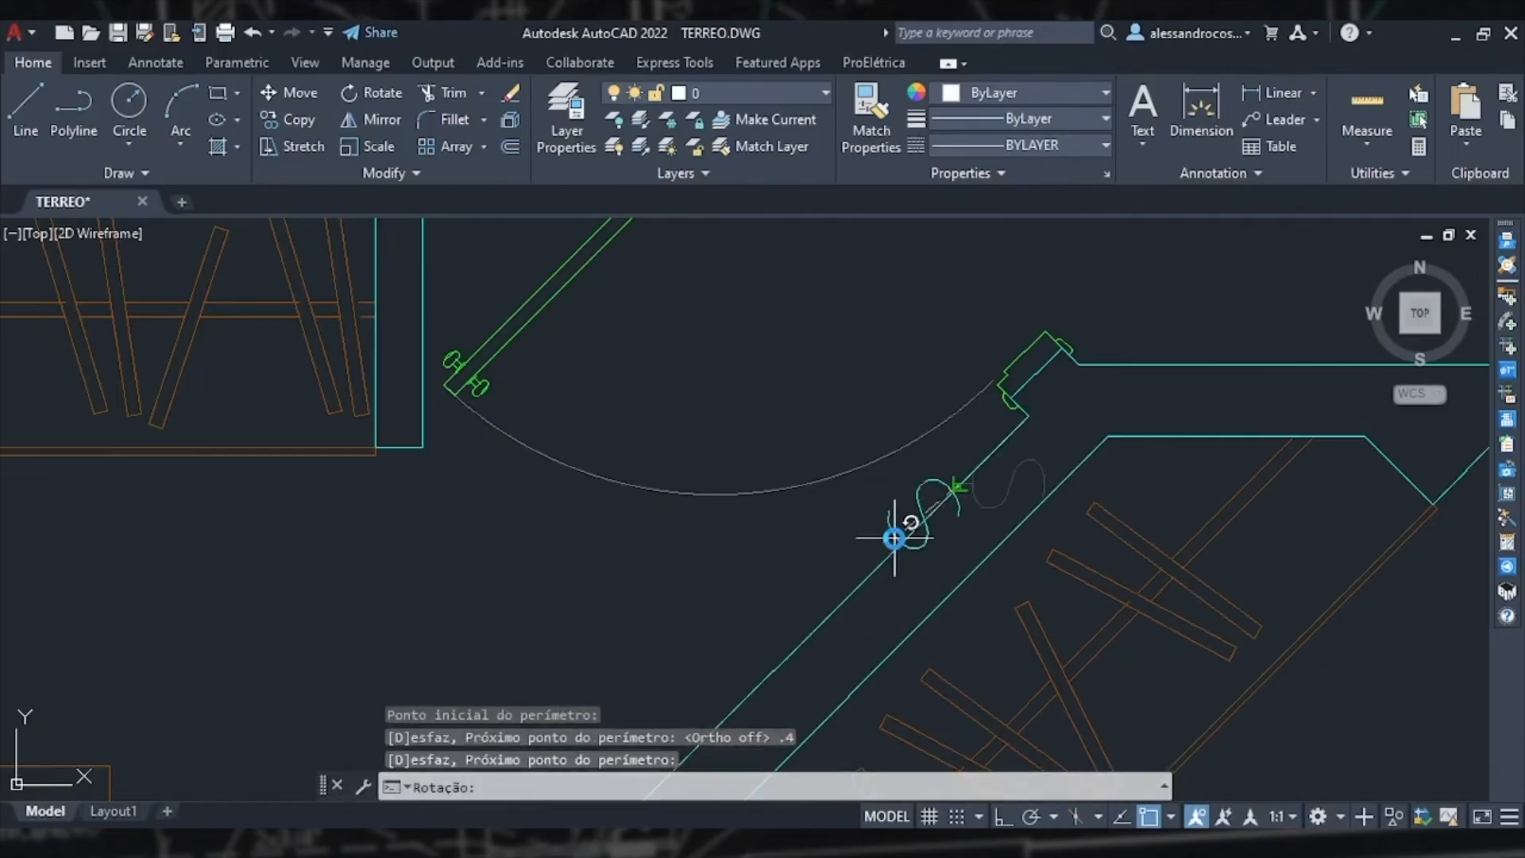
{"action": "scroll", "coordinate": [831, 380], "scroll_direction": "down", "scroll_amount": 5}
{"action": "left_click", "coordinate": [809, 406]}
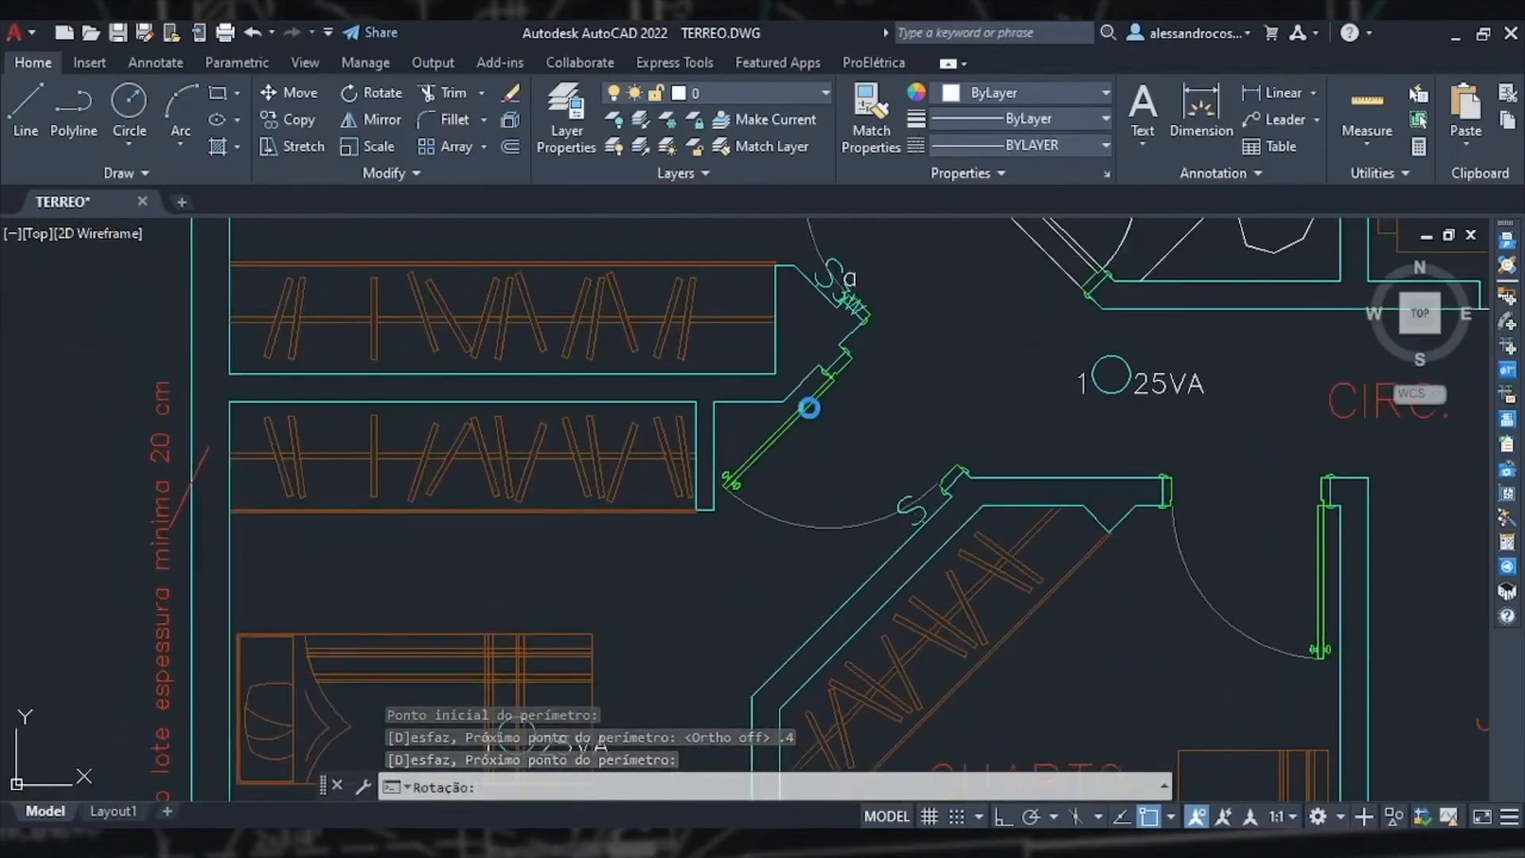
{"action": "key", "text": "Escape"}
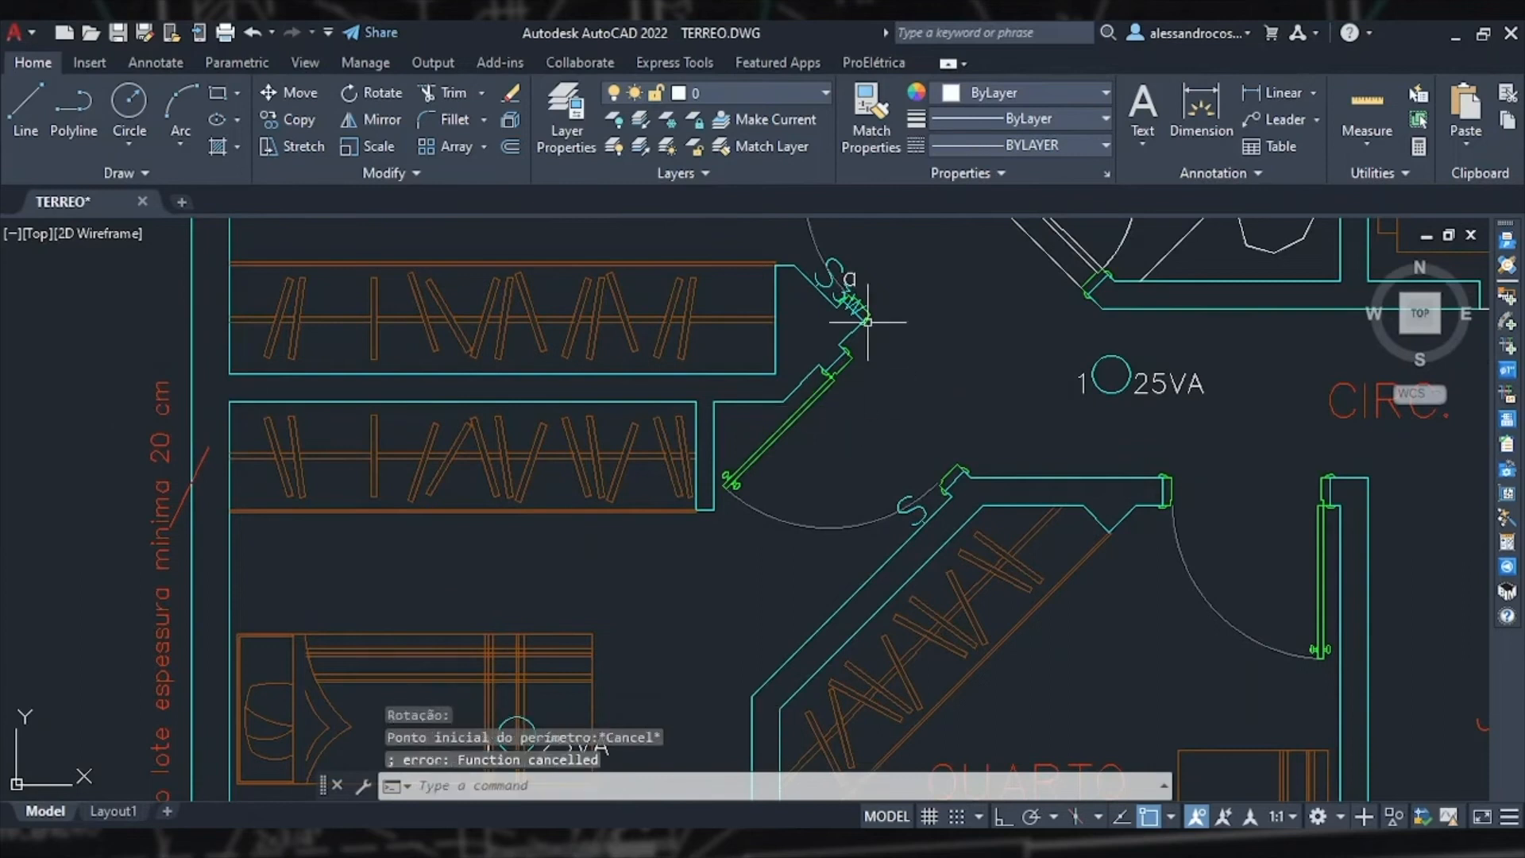
Step: Try dimensioning the new switch's distance from the bedroom door frame
{"action": "left_click", "coordinate": [1215, 119]}
{"action": "scroll", "coordinate": [932, 524], "scroll_direction": "up", "scroll_amount": 6}
{"action": "scroll", "coordinate": [933, 524], "scroll_direction": "up", "scroll_amount": 2}
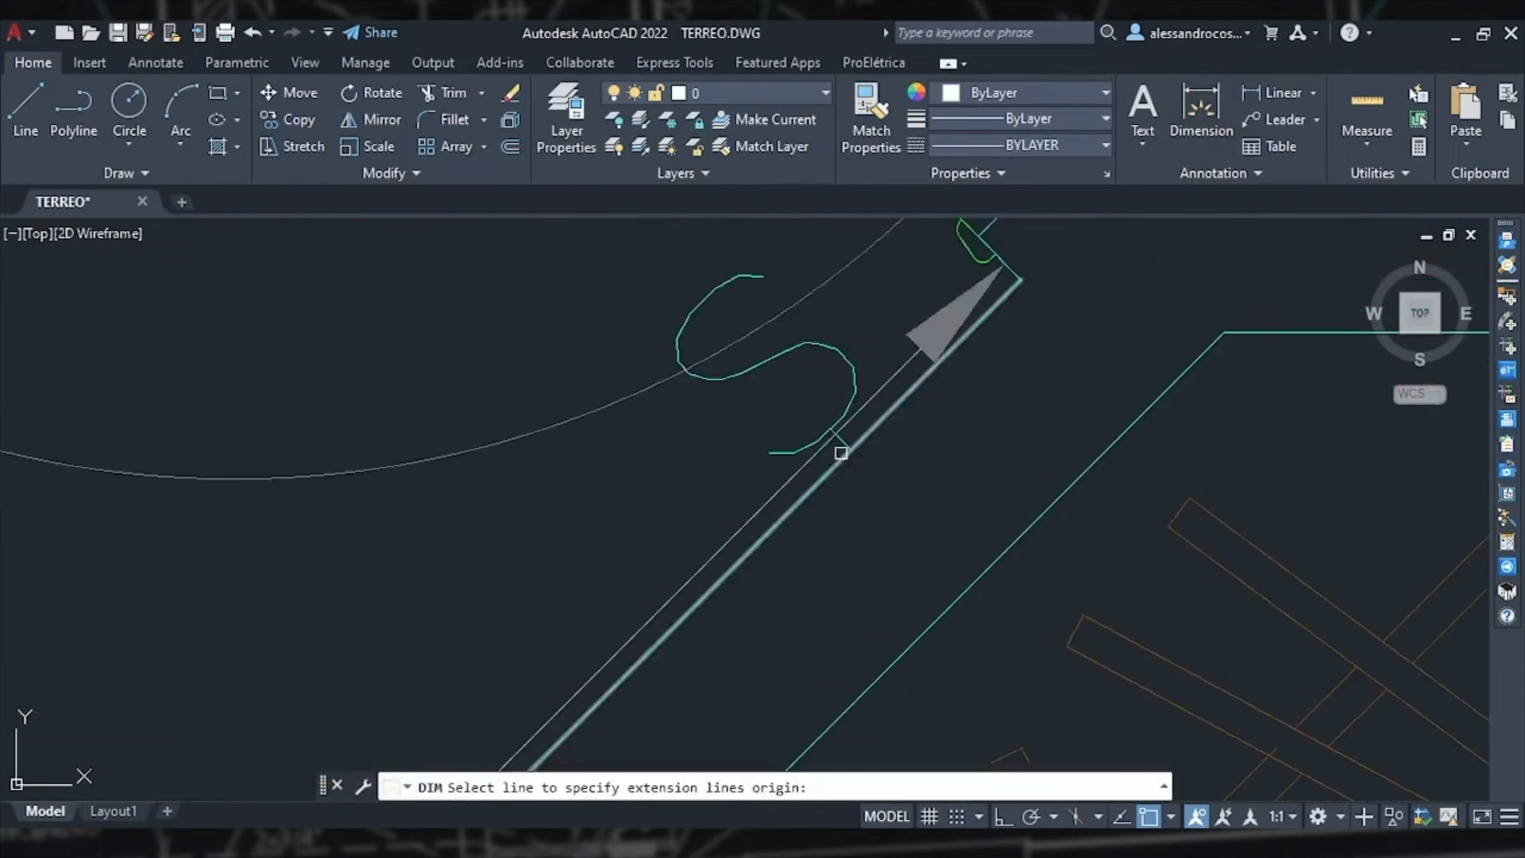
{"action": "left_click", "coordinate": [850, 449]}
{"action": "scroll", "coordinate": [1021, 272], "scroll_direction": "down", "scroll_amount": 3}
{"action": "middle_click_drag", "start_coordinate": [1022, 272], "coordinate": [948, 450]}
{"action": "key", "text": "Escape"}
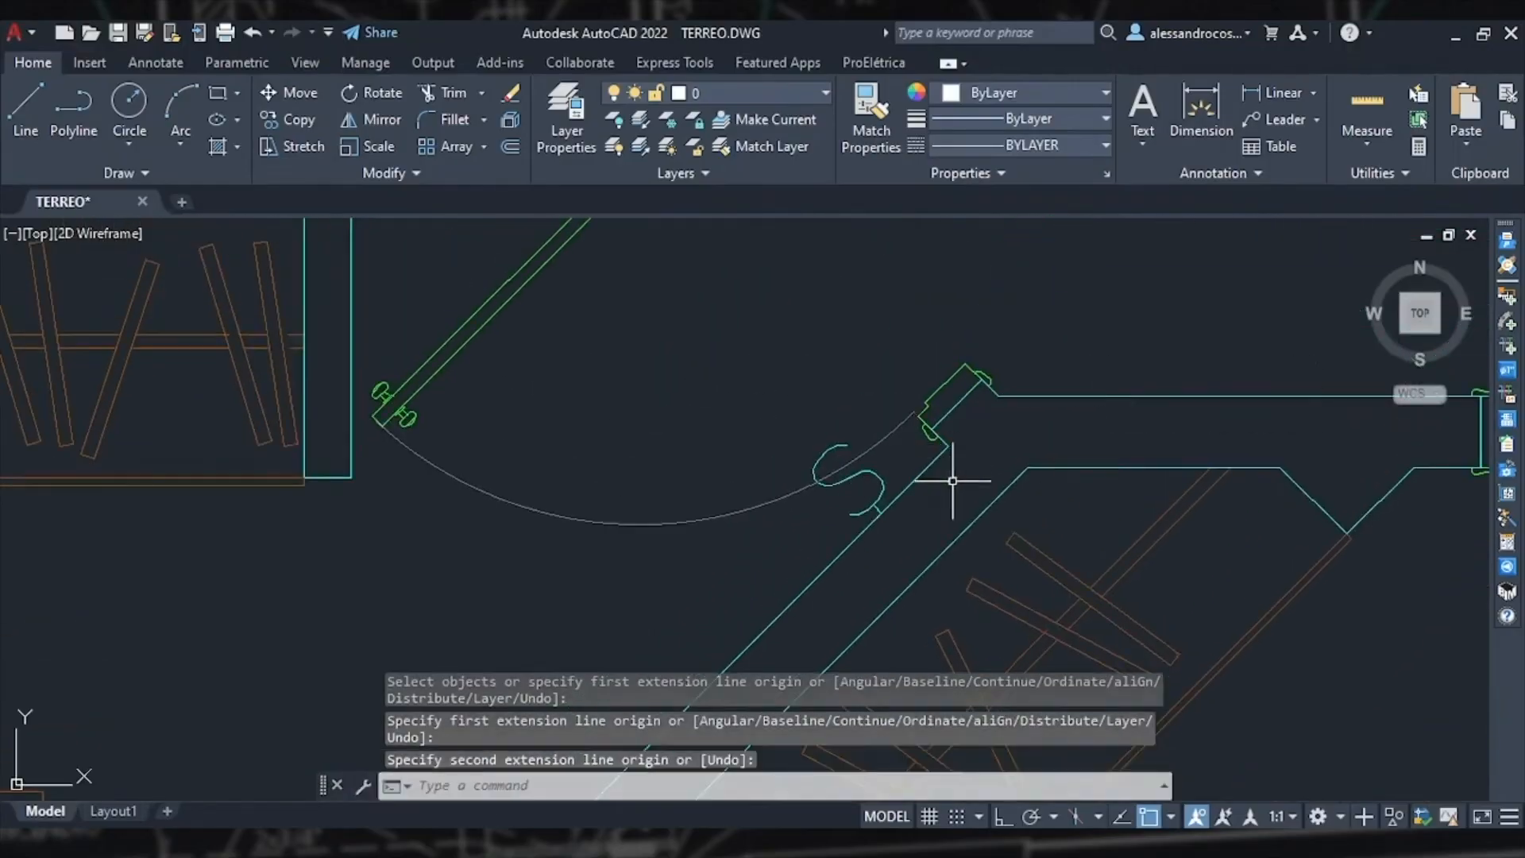
{"action": "scroll", "coordinate": [717, 540], "scroll_direction": "down", "scroll_amount": 4}
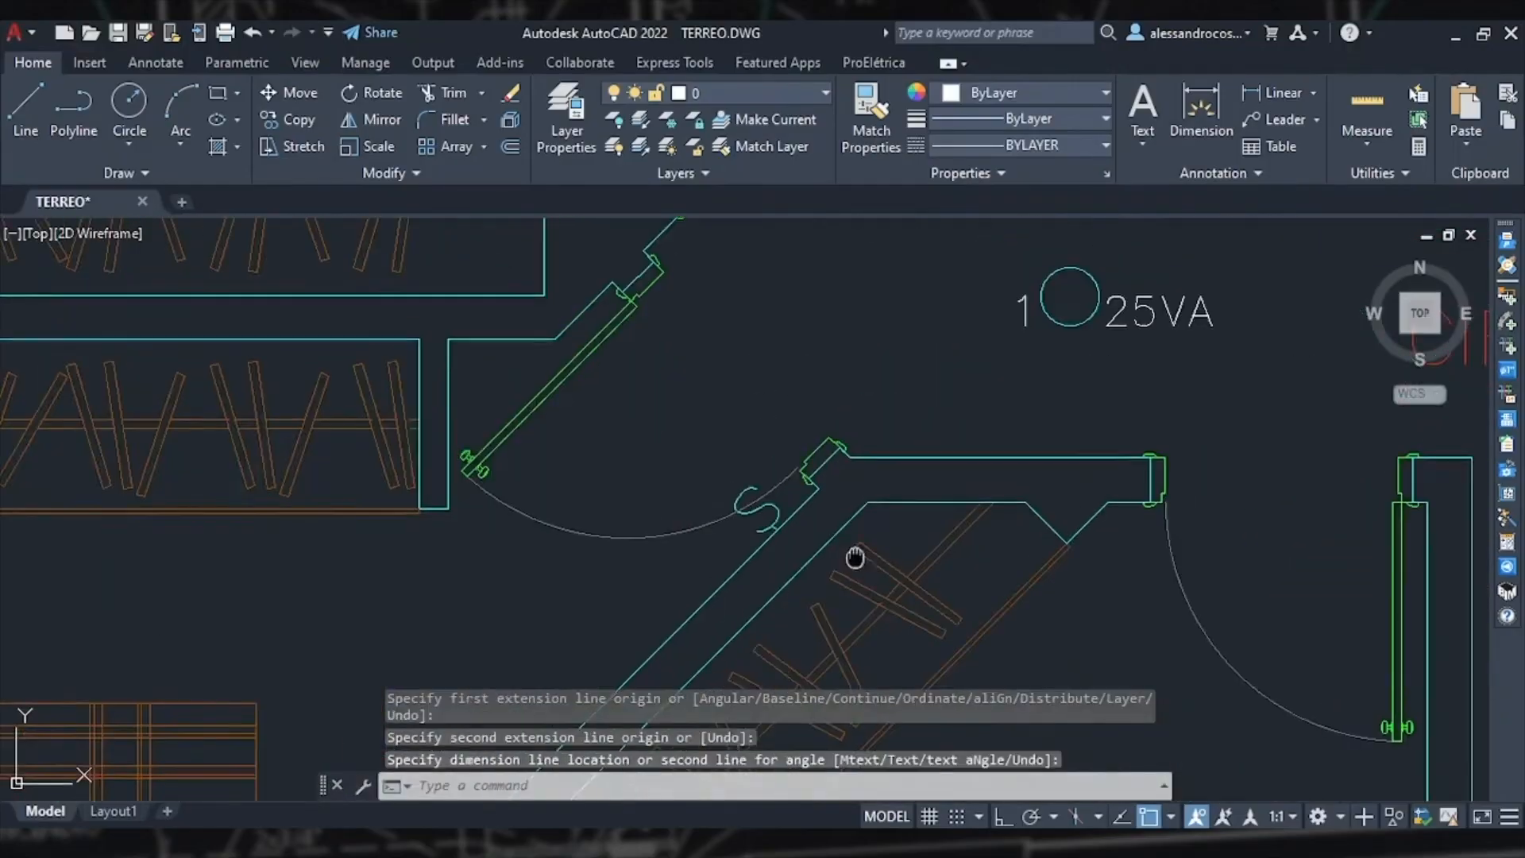
Step: Insert a centred simple switch on the angled wall beside the door of the angled bedroom
{"action": "middle_click_drag", "start_coordinate": [855, 555], "coordinate": [781, 374]}
{"action": "scroll", "coordinate": [780, 378], "scroll_direction": "down", "scroll_amount": 4}
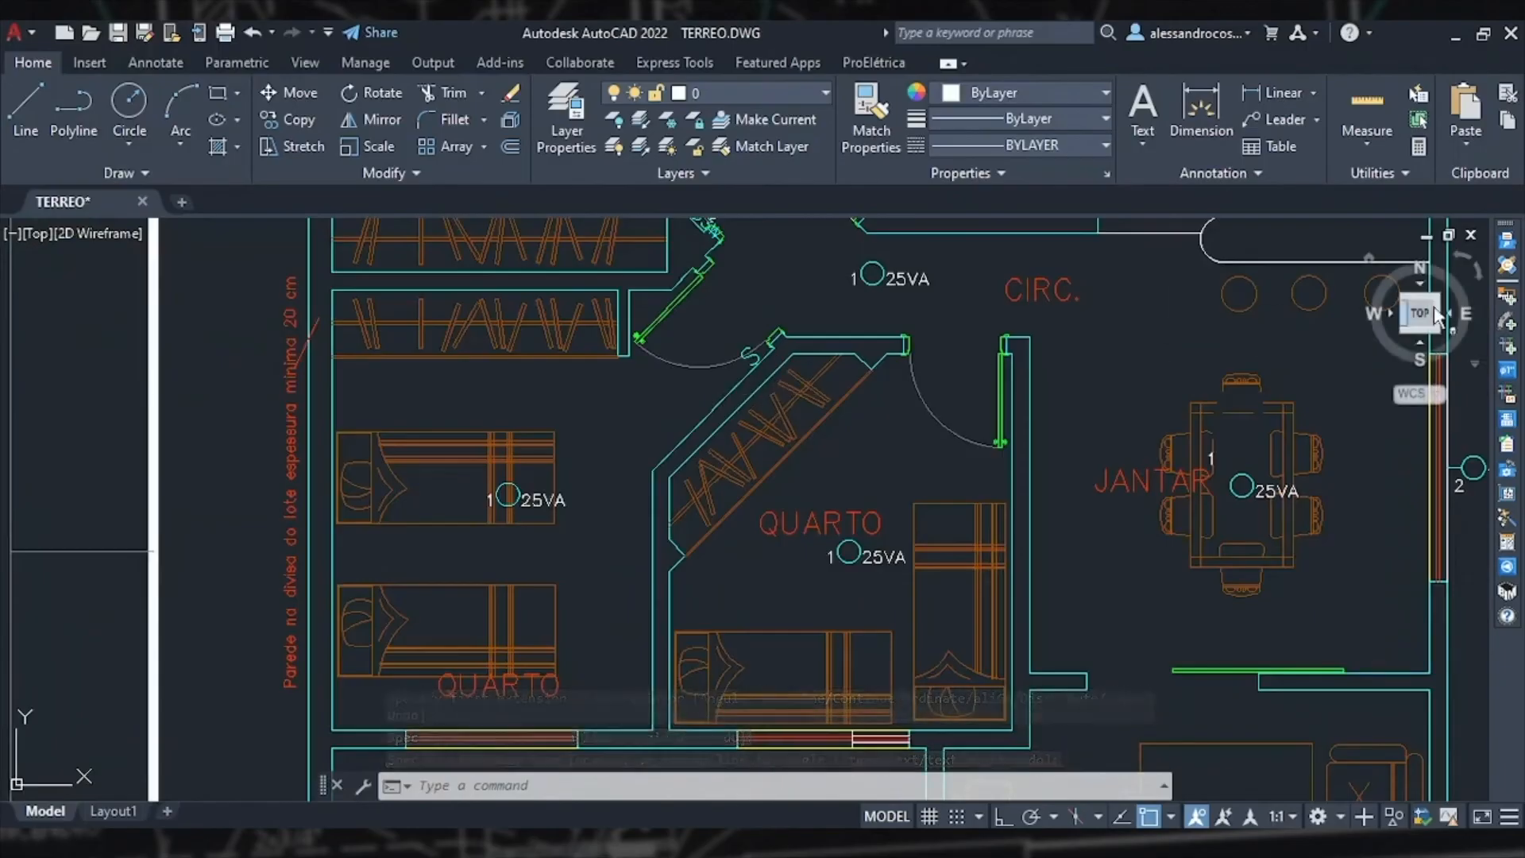
{"action": "left_click", "coordinate": [1508, 295]}
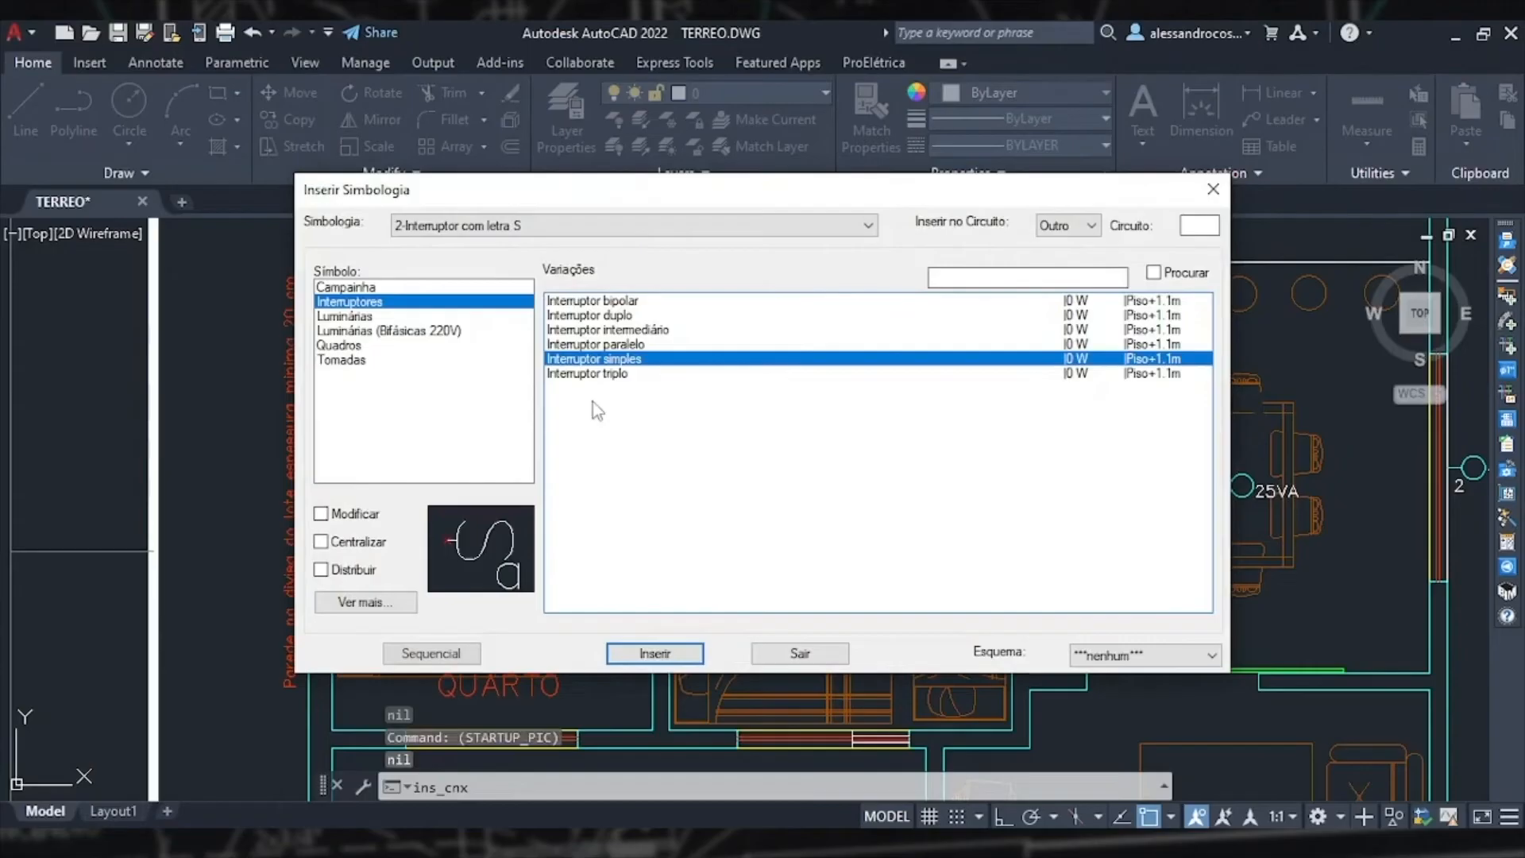
{"action": "left_click", "coordinate": [338, 543]}
{"action": "left_click", "coordinate": [653, 653]}
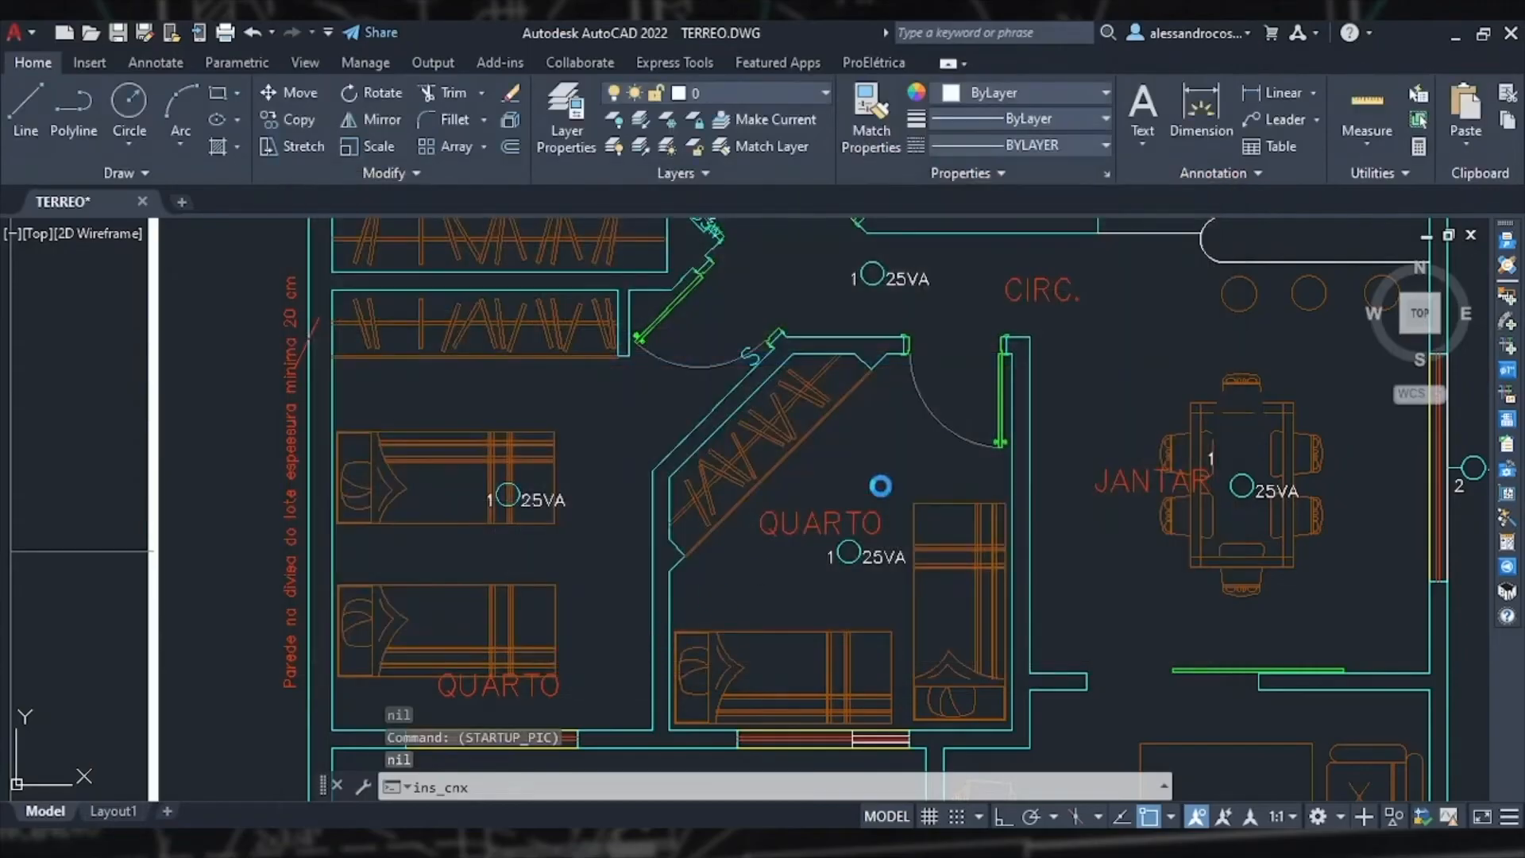
{"action": "scroll", "coordinate": [882, 366], "scroll_direction": "up", "scroll_amount": 5}
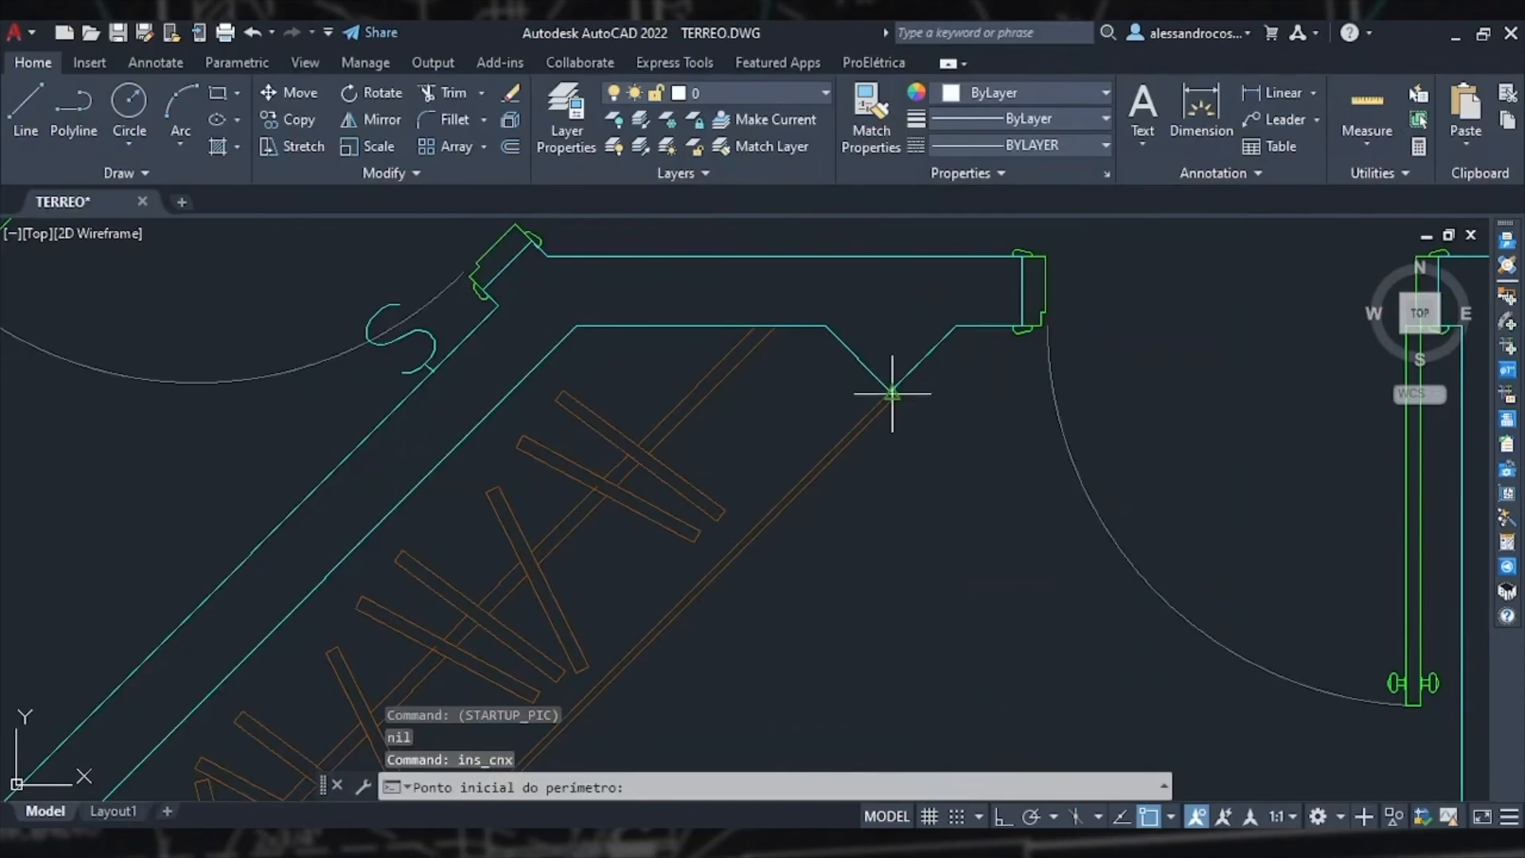
{"action": "scroll", "coordinate": [892, 392], "scroll_direction": "up", "scroll_amount": 4}
{"action": "left_click", "coordinate": [976, 261]}
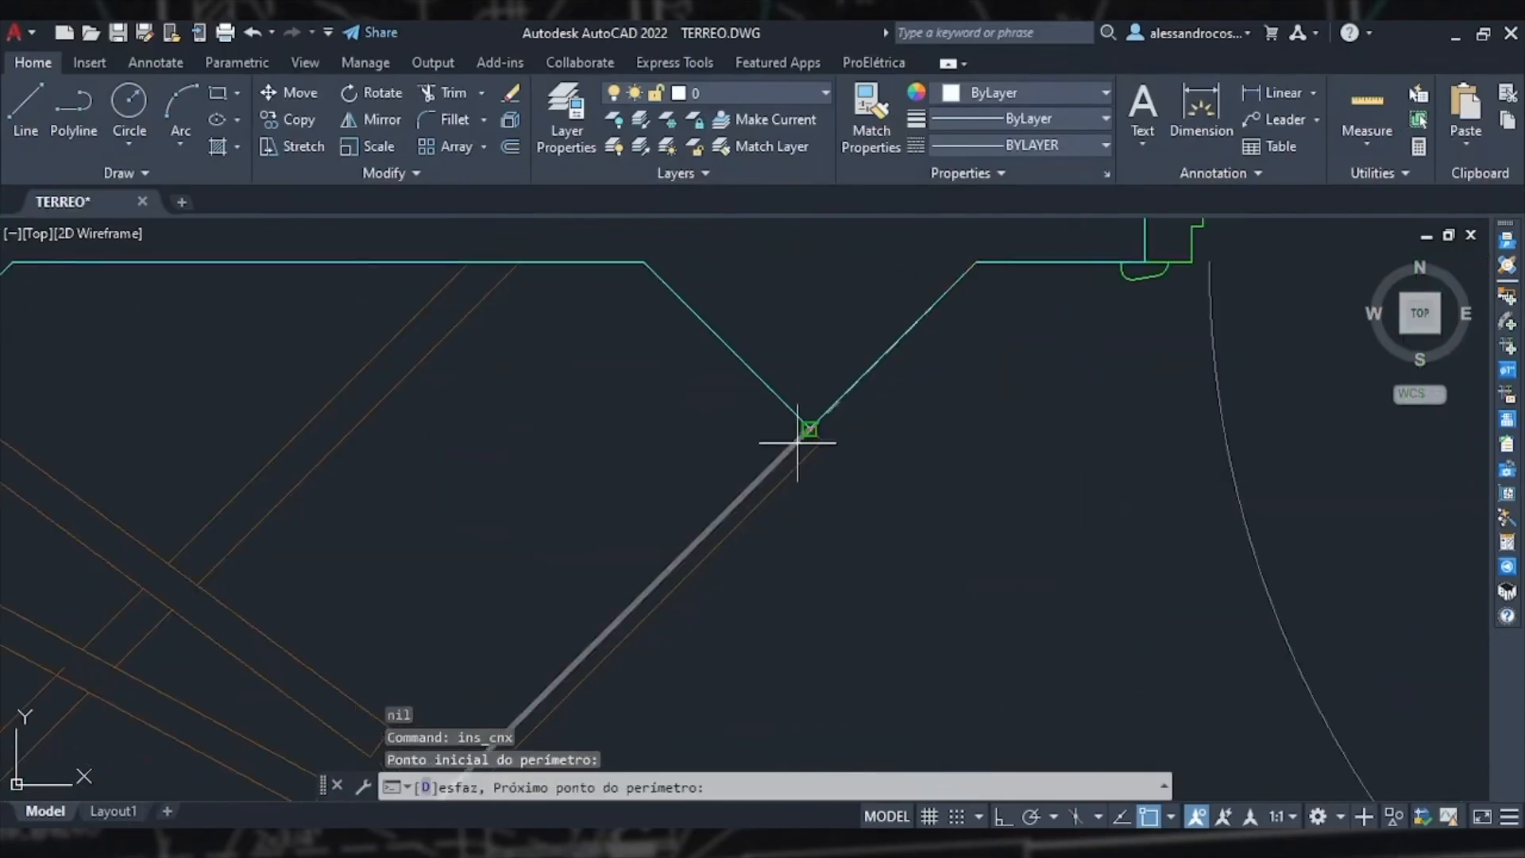
{"action": "left_click", "coordinate": [805, 426]}
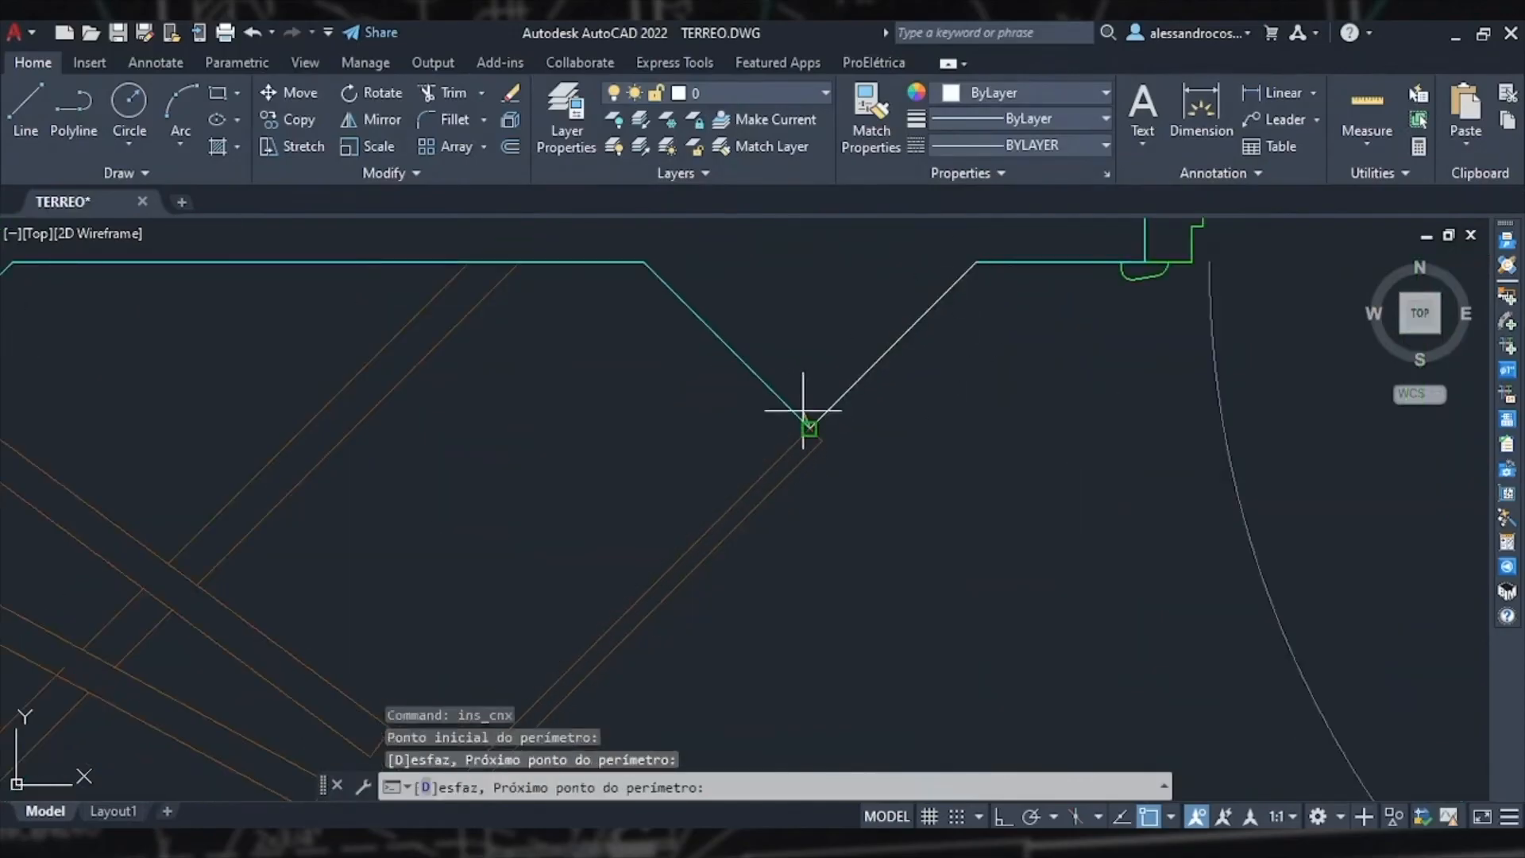
{"action": "key", "text": "Return"}
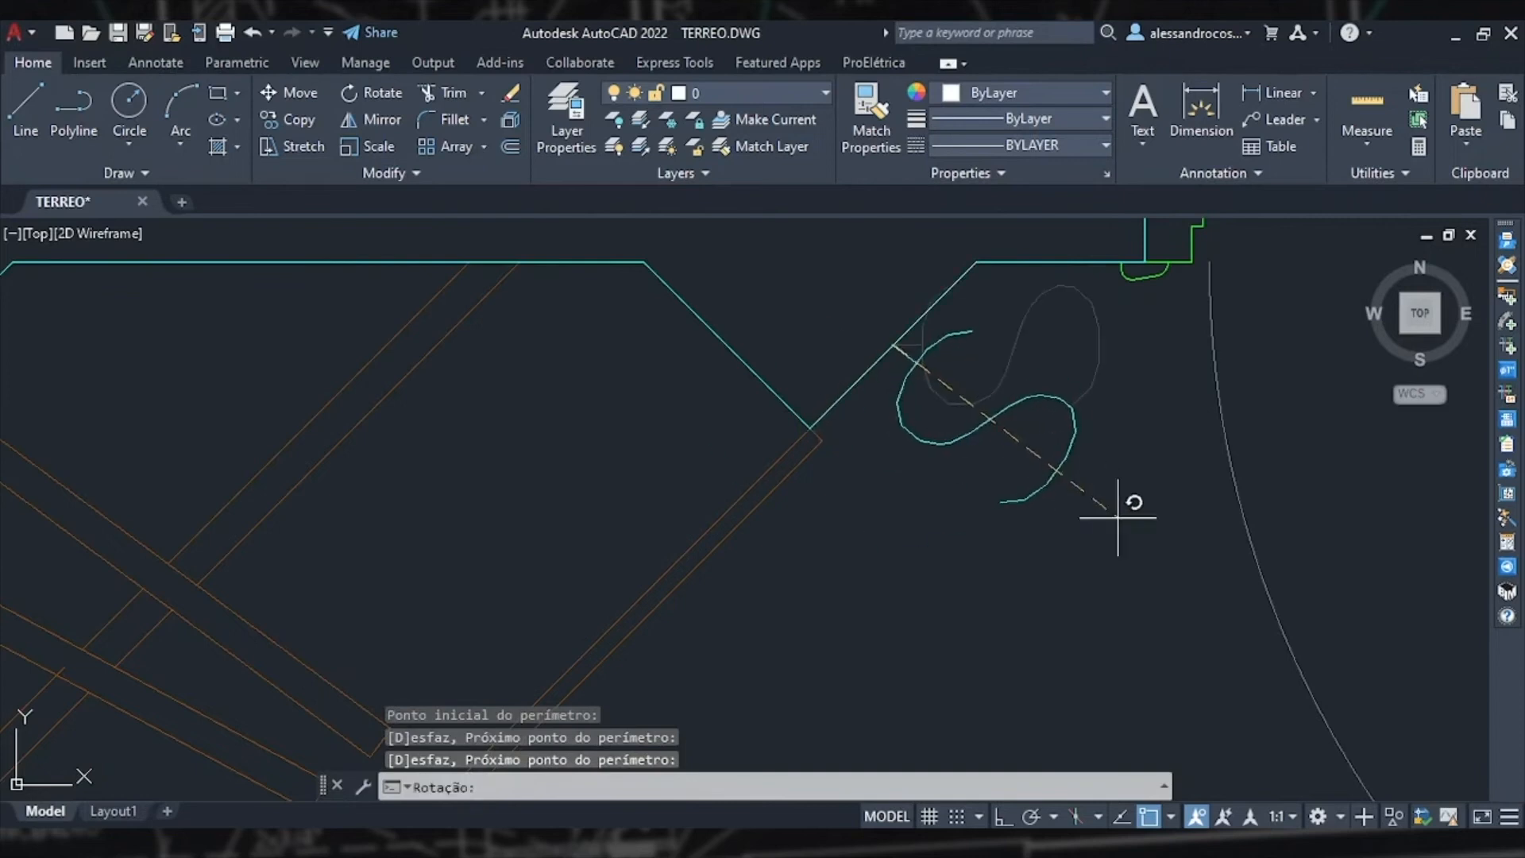
{"action": "scroll", "coordinate": [1117, 518], "scroll_direction": "down", "scroll_amount": 4}
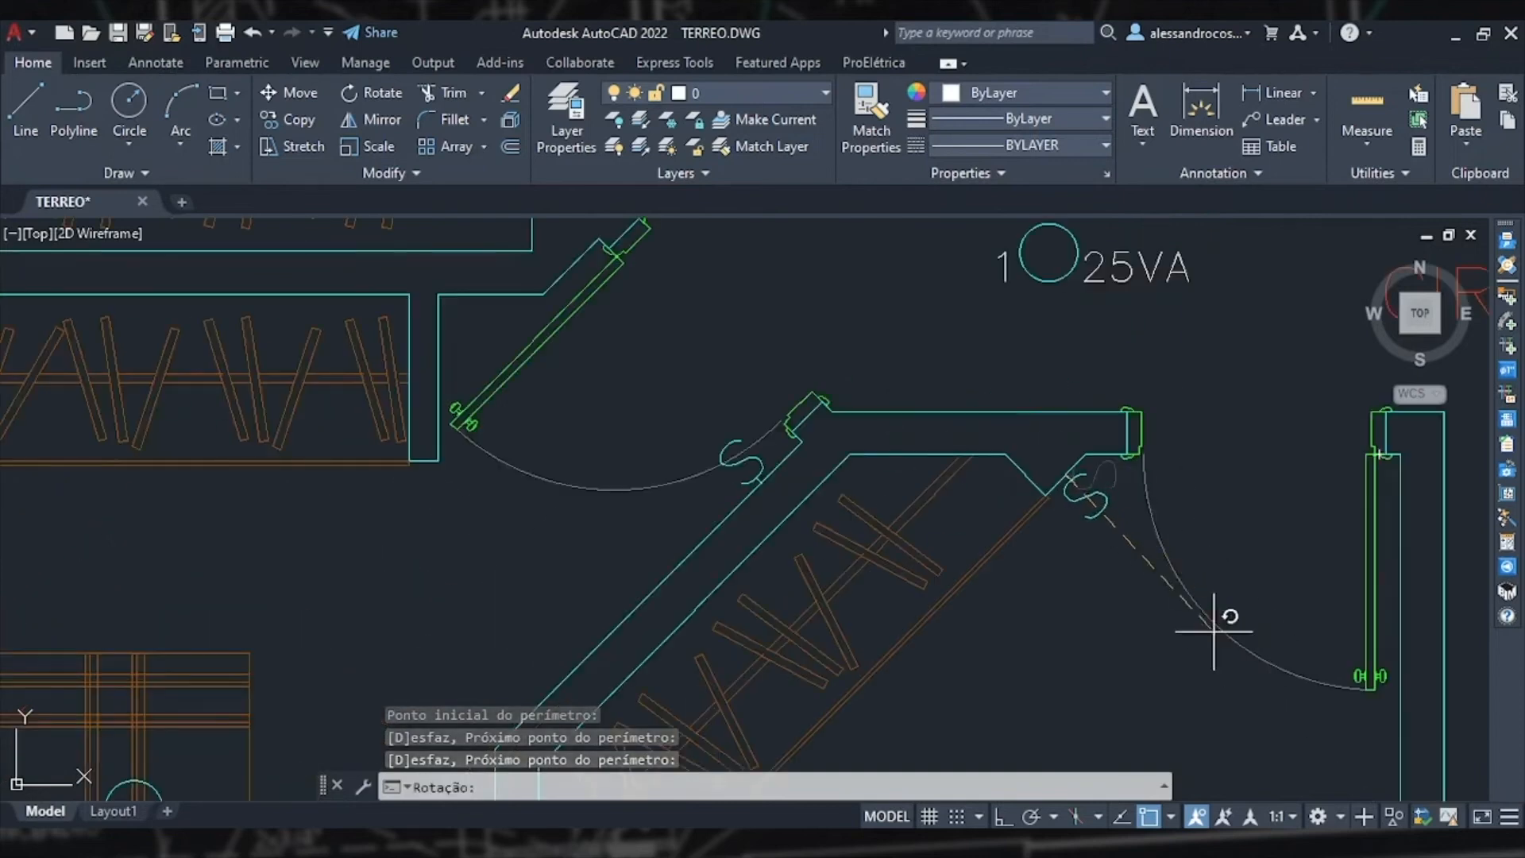
{"action": "scroll", "coordinate": [1149, 553], "scroll_direction": "up", "scroll_amount": 3}
{"action": "left_click", "coordinate": [1101, 506]}
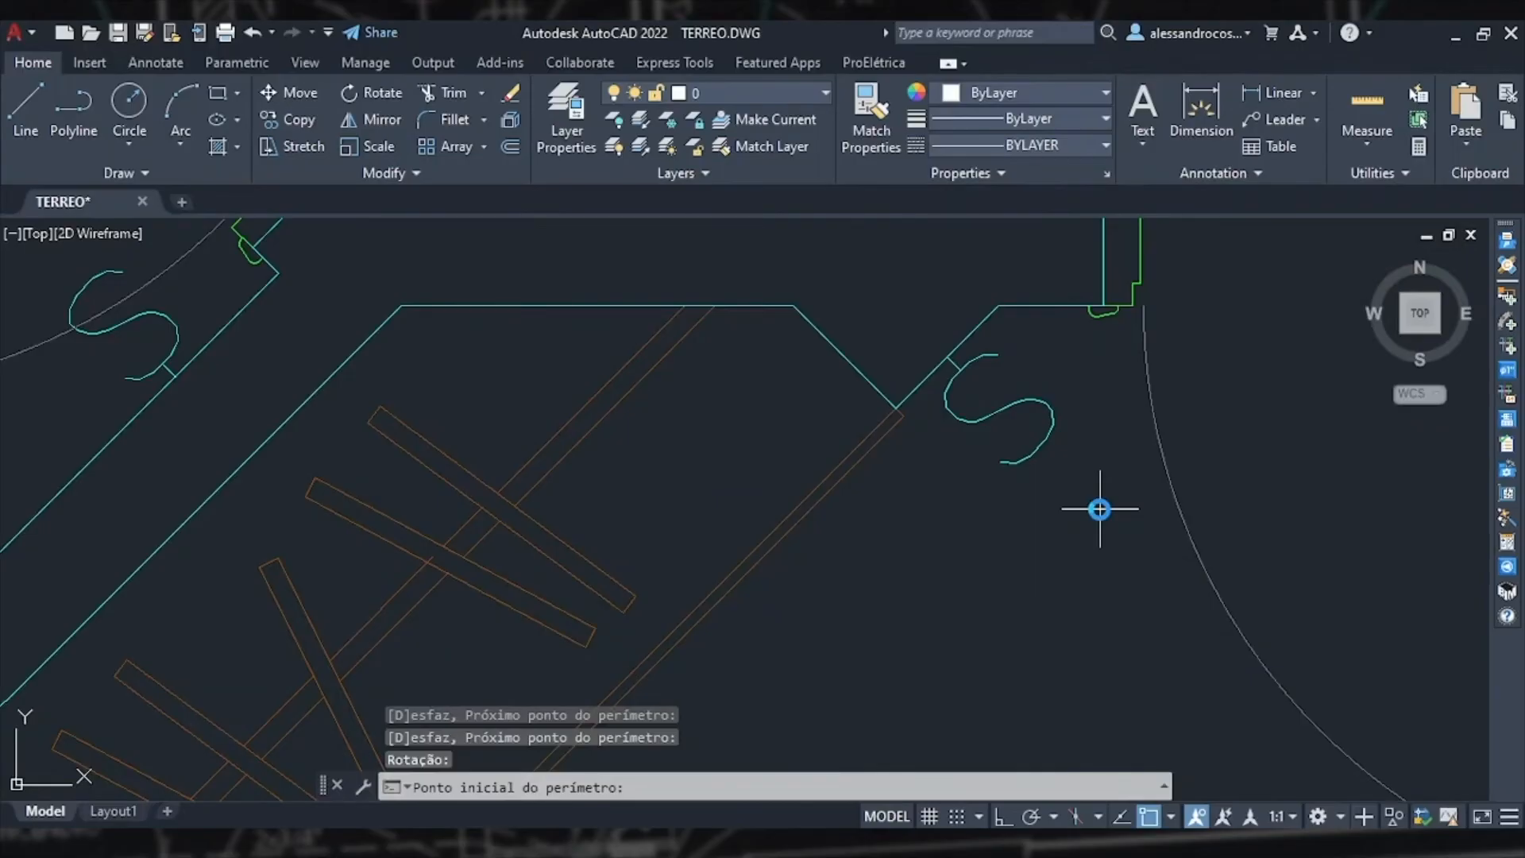
{"action": "scroll", "coordinate": [1099, 509], "scroll_direction": "down", "scroll_amount": 2}
{"action": "scroll", "coordinate": [874, 508], "scroll_direction": "down", "scroll_amount": 5}
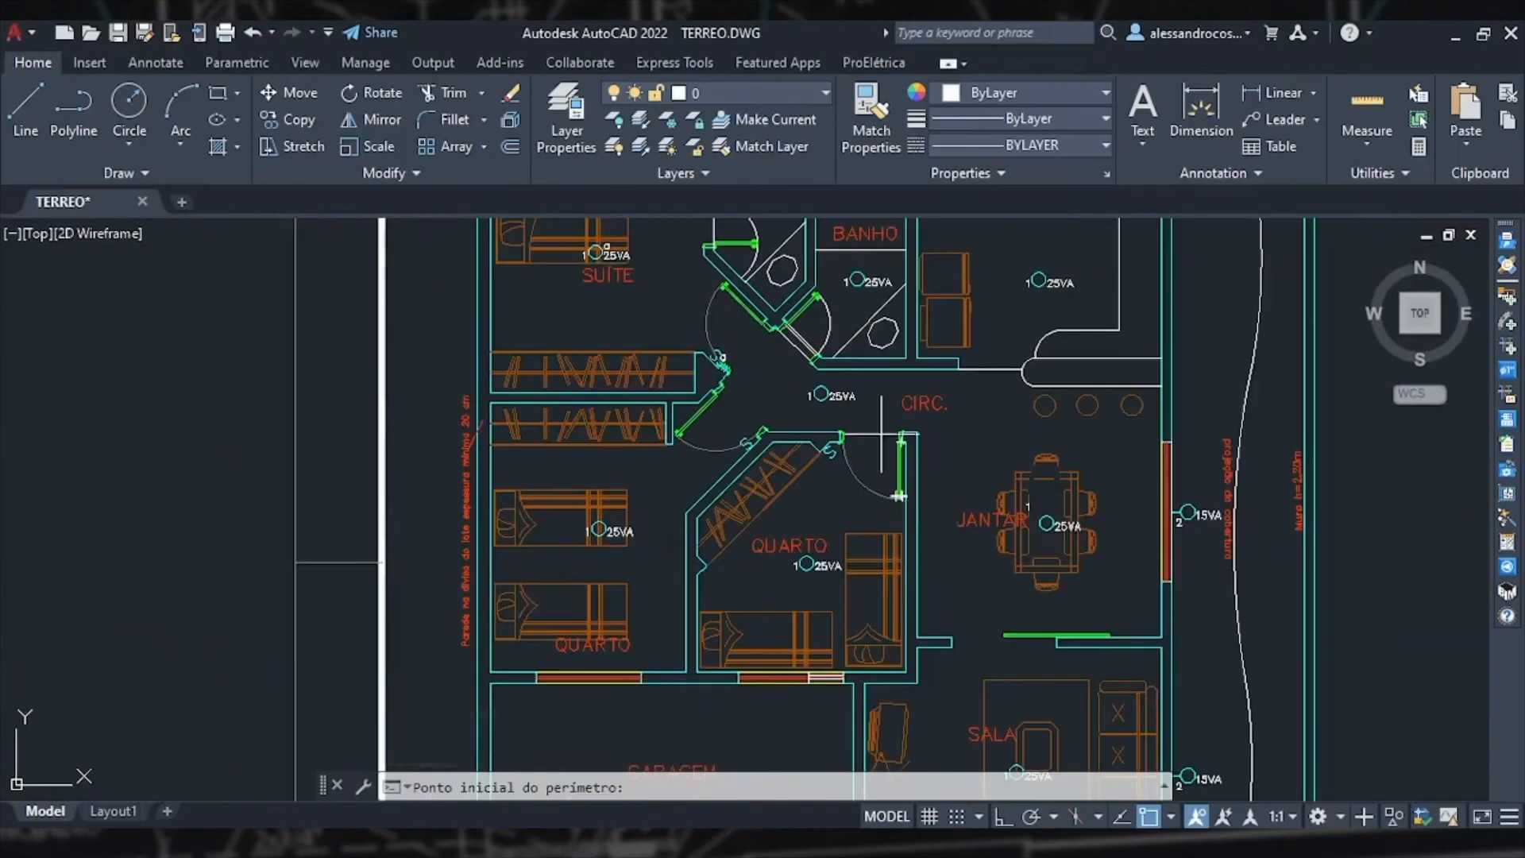
{"action": "scroll", "coordinate": [884, 436], "scroll_direction": "up", "scroll_amount": 4}
{"action": "key", "text": "Escape"}
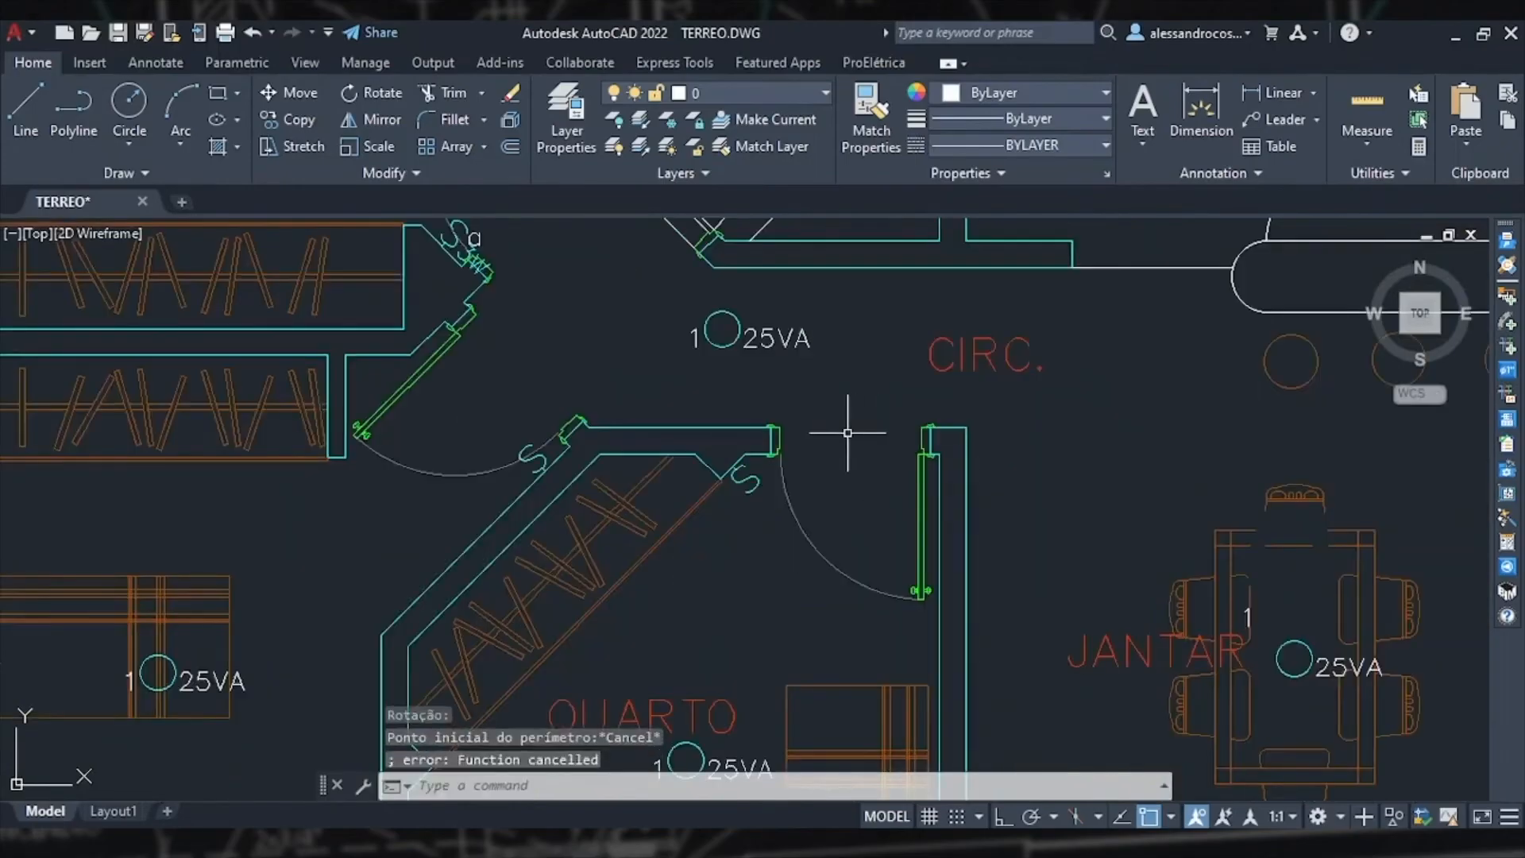
{"action": "middle_click_drag", "start_coordinate": [386, 541], "coordinate": [756, 404]}
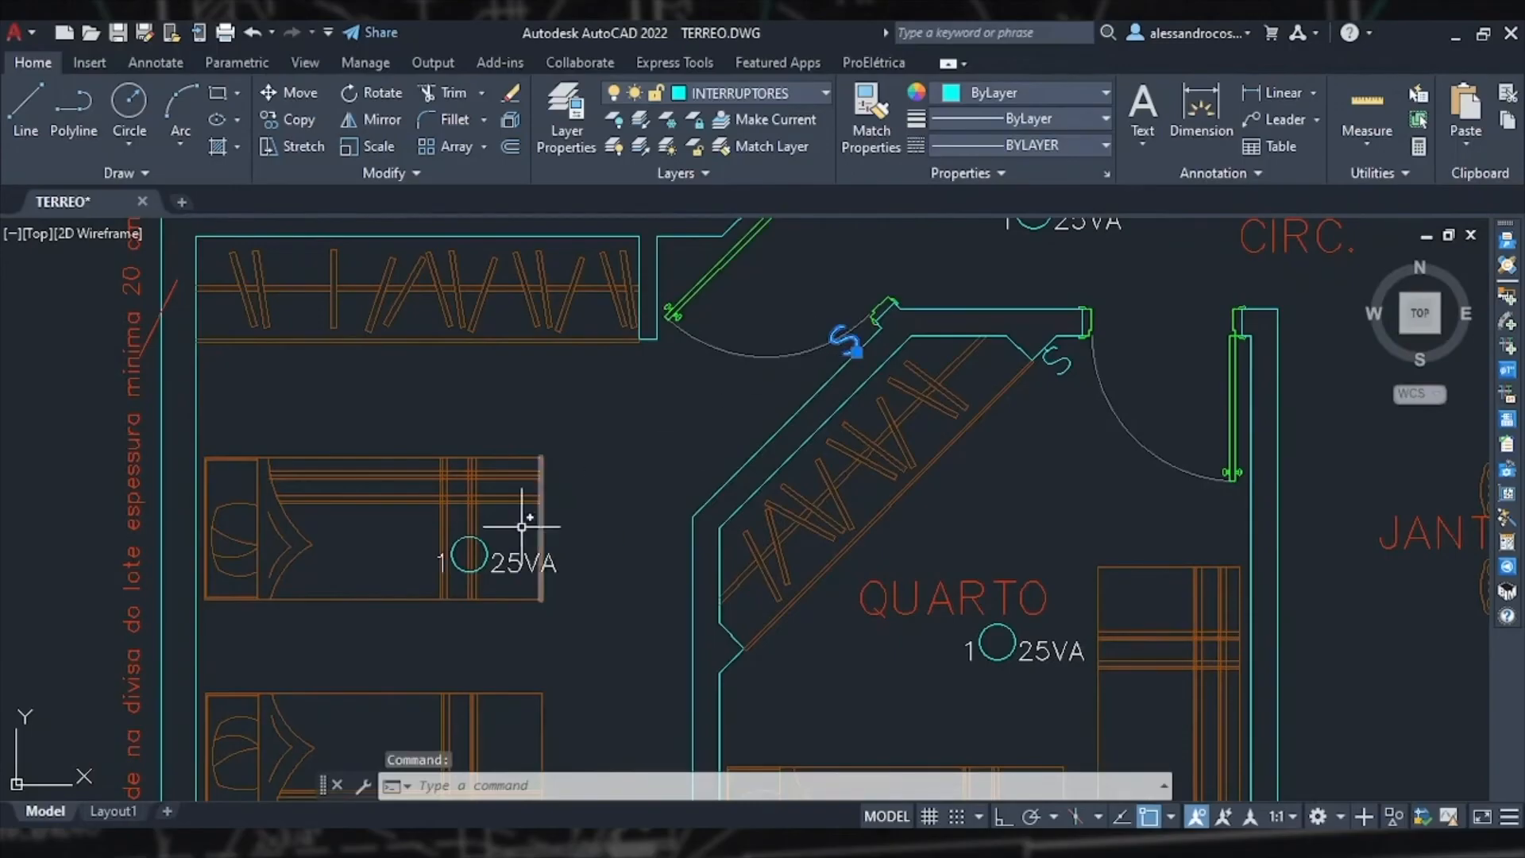
{"action": "key", "text": "Escape"}
{"action": "key", "text": "Escape"}
Step: Assign the left bedroom's ceiling light and its door switch with the wizard, using command letter b
{"action": "left_click", "coordinate": [1506, 530]}
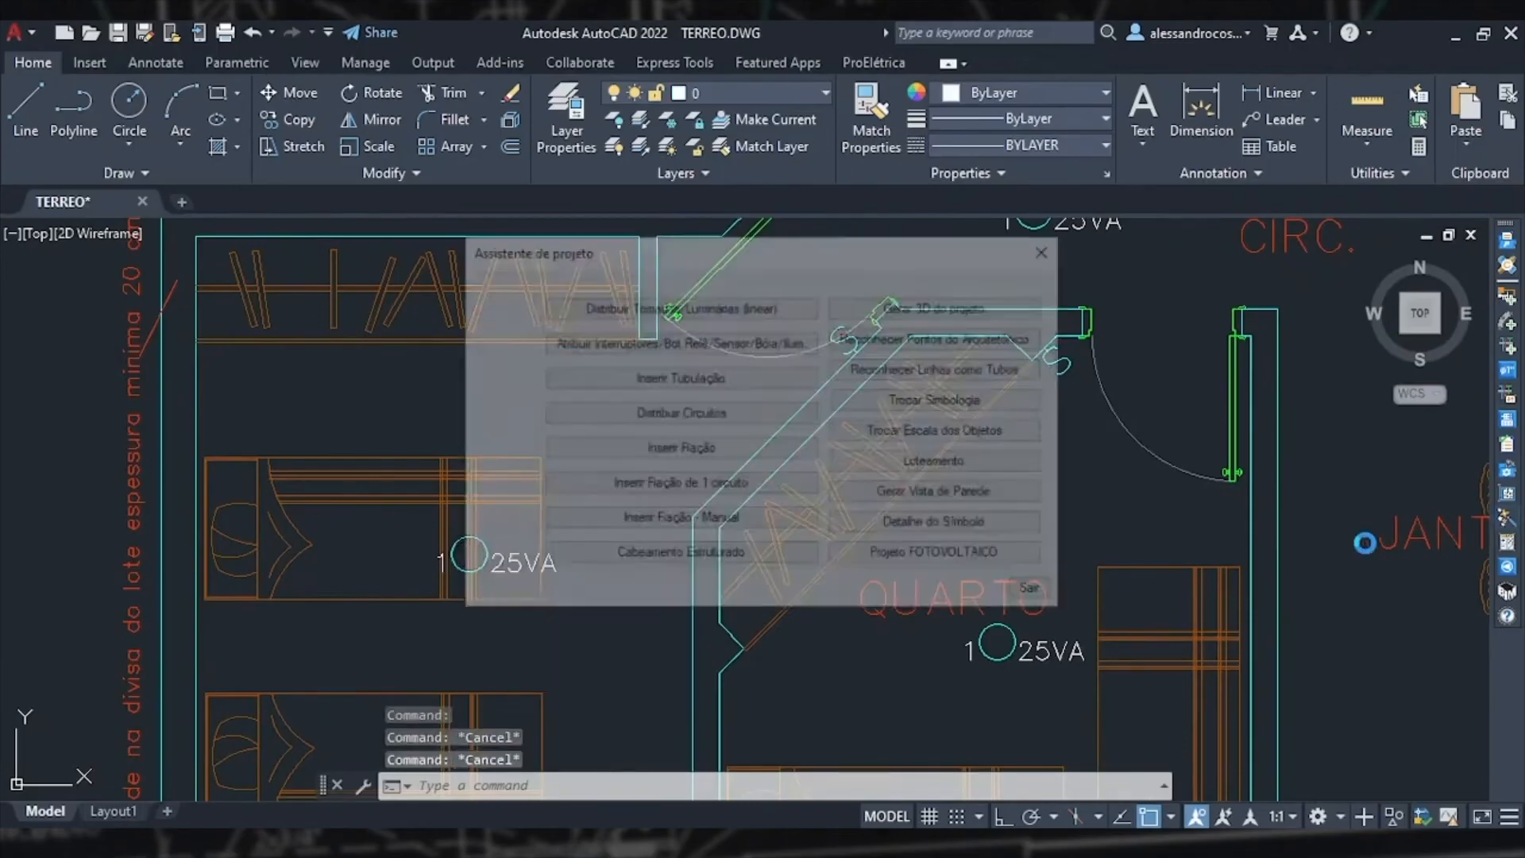
{"action": "left_click", "coordinate": [695, 343]}
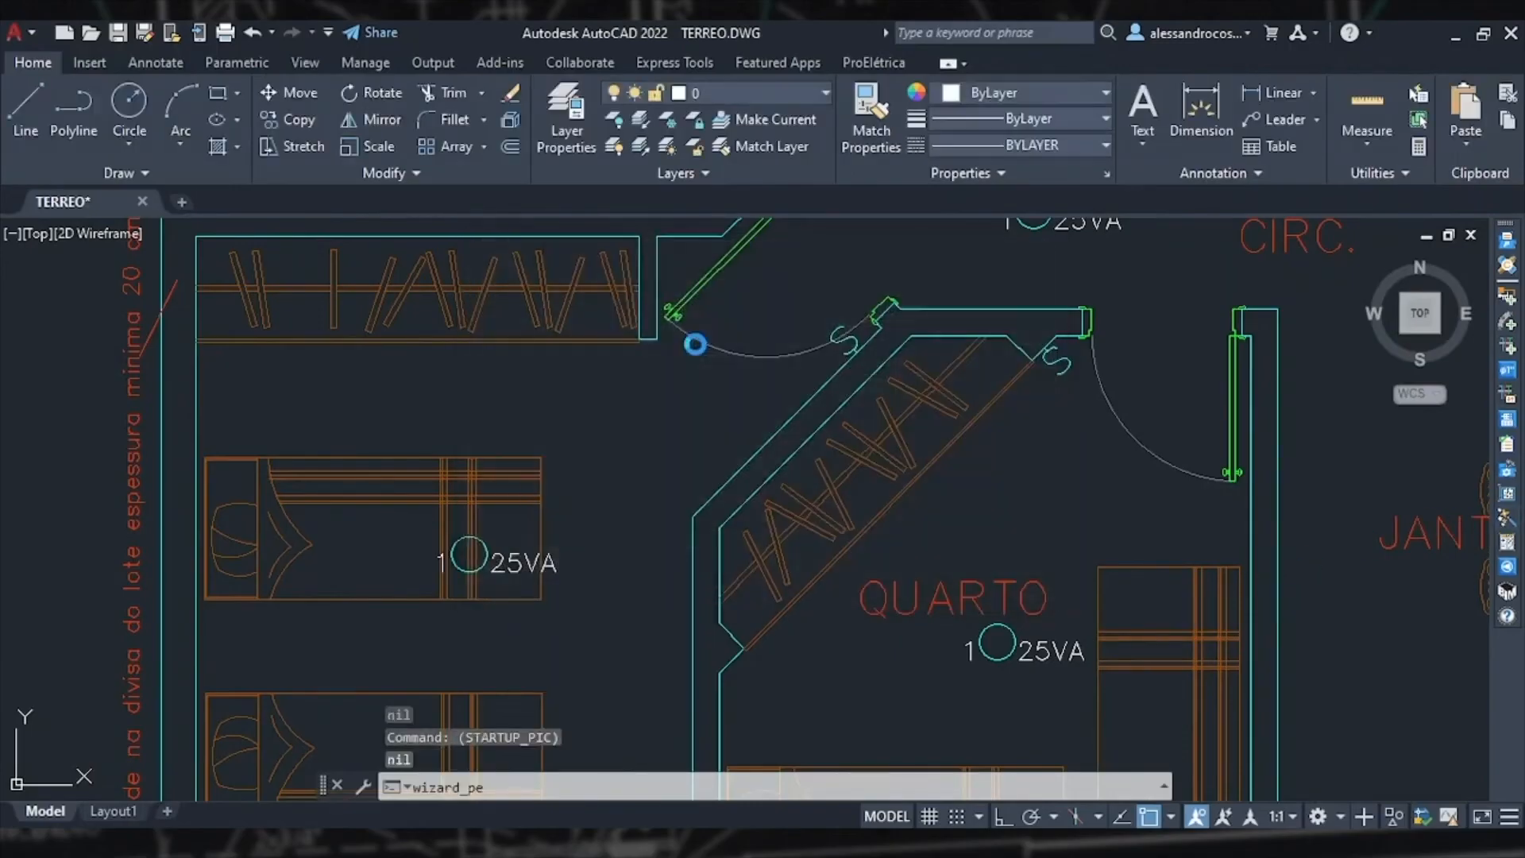
{"action": "left_click", "coordinate": [696, 341]}
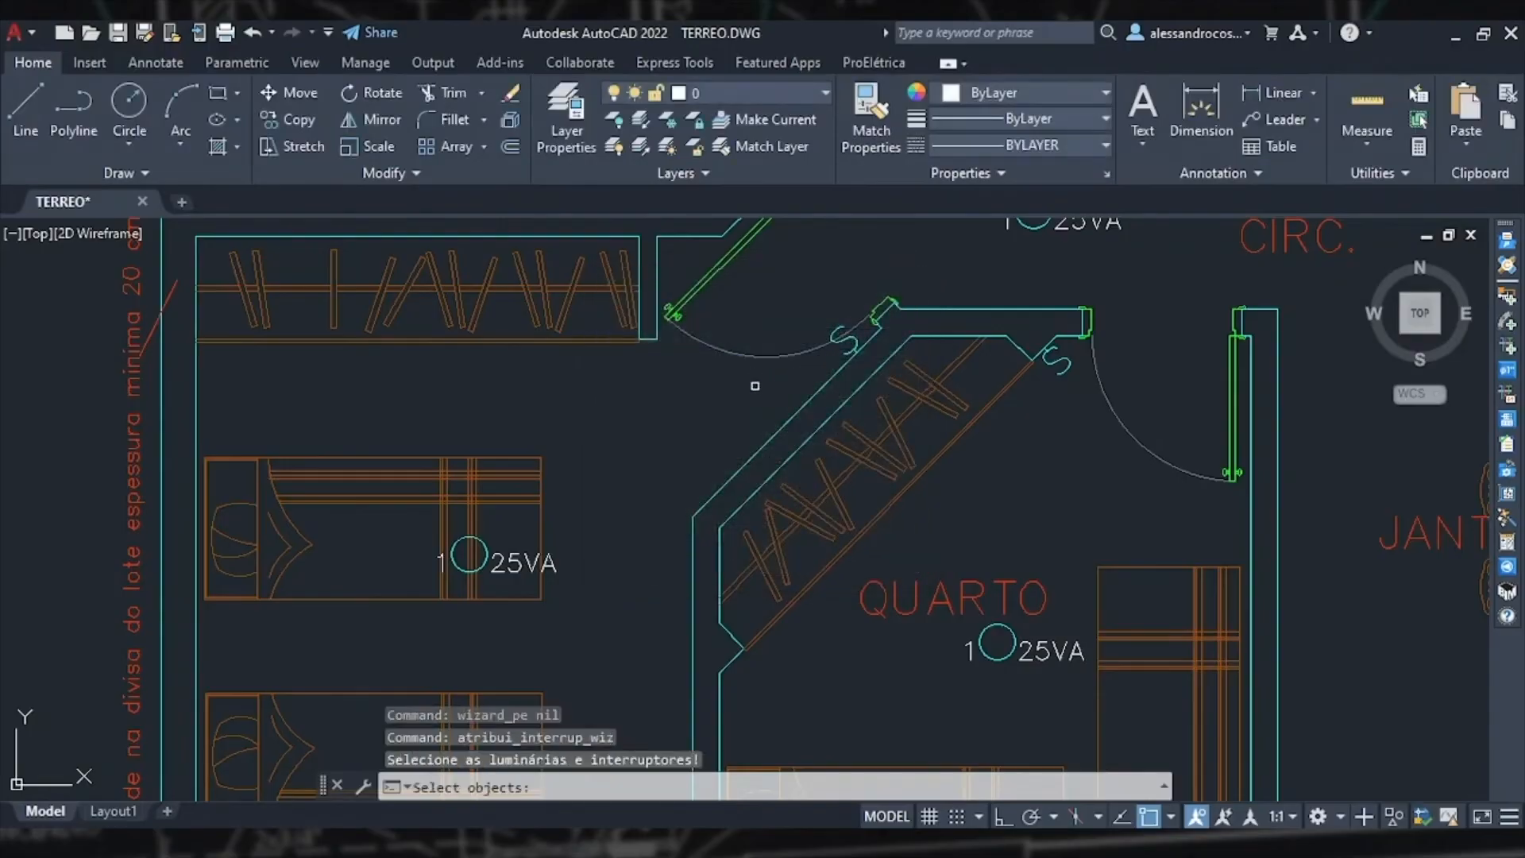
{"action": "left_click", "coordinate": [467, 543]}
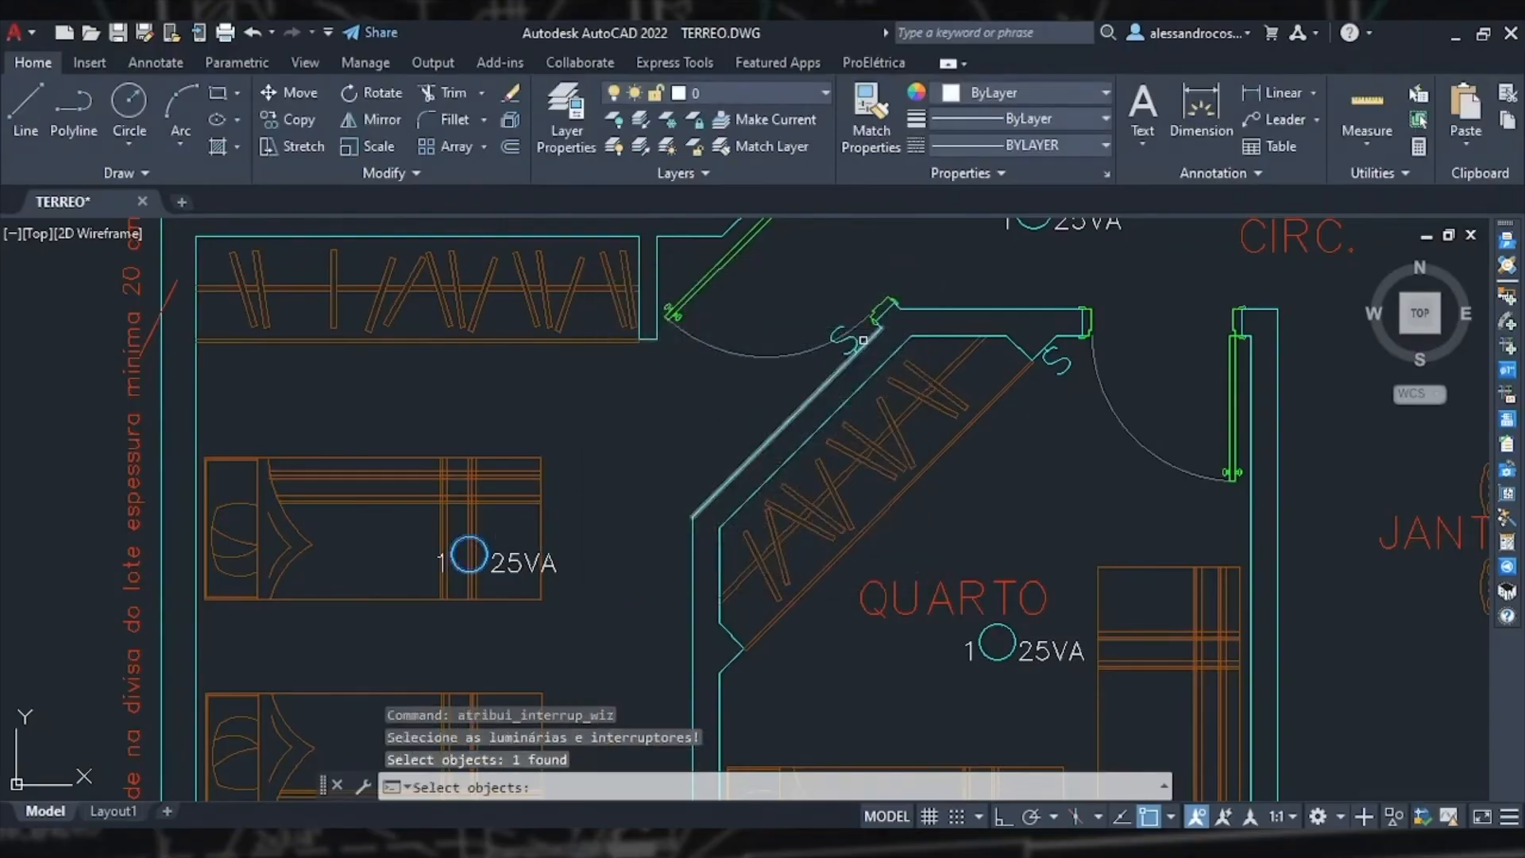
{"action": "left_click", "coordinate": [846, 342]}
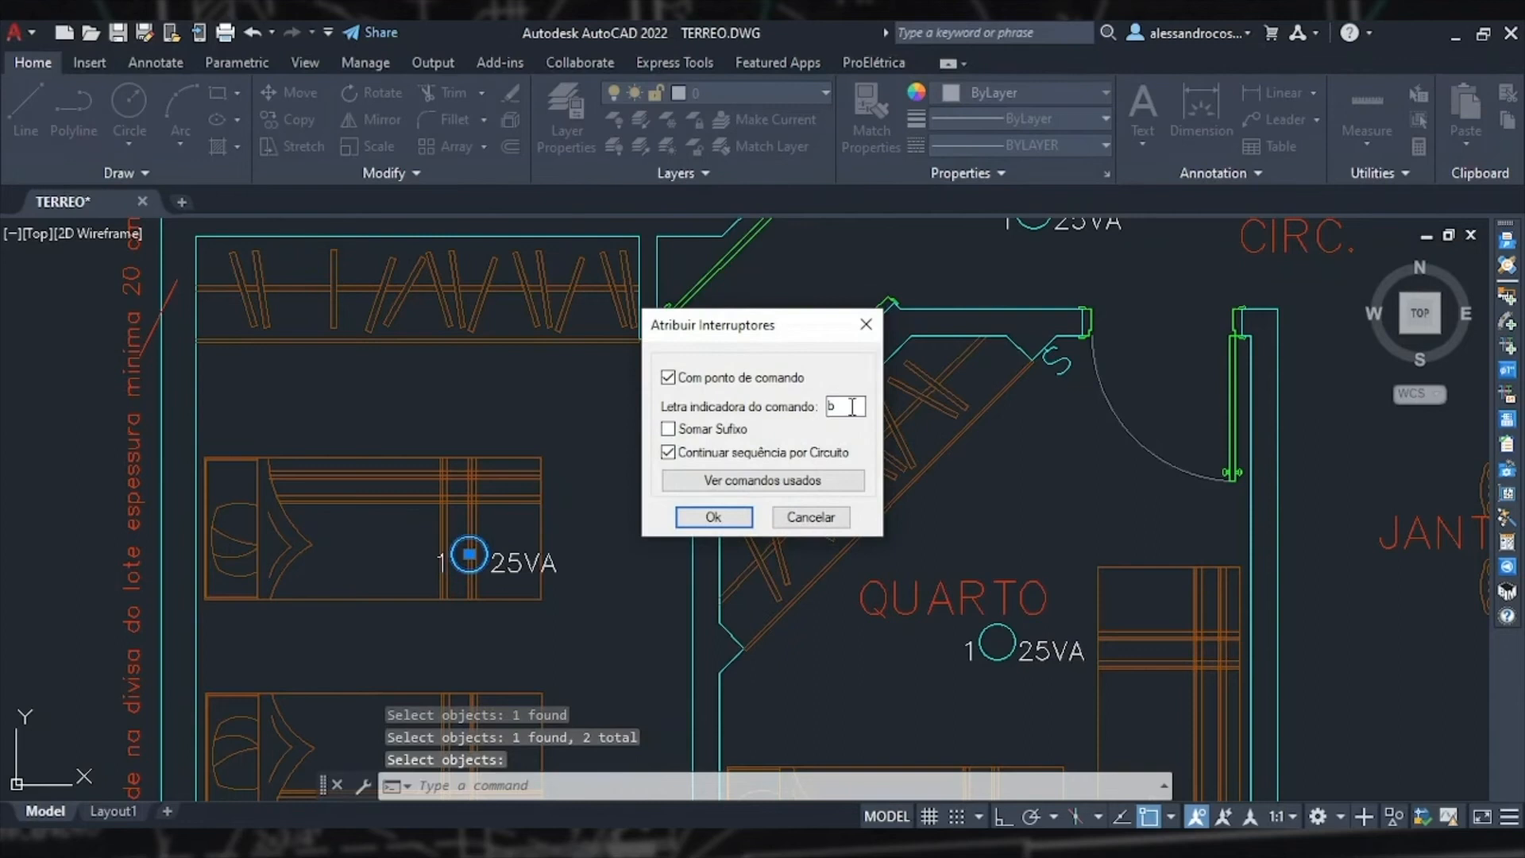
{"action": "left_click", "coordinate": [714, 517]}
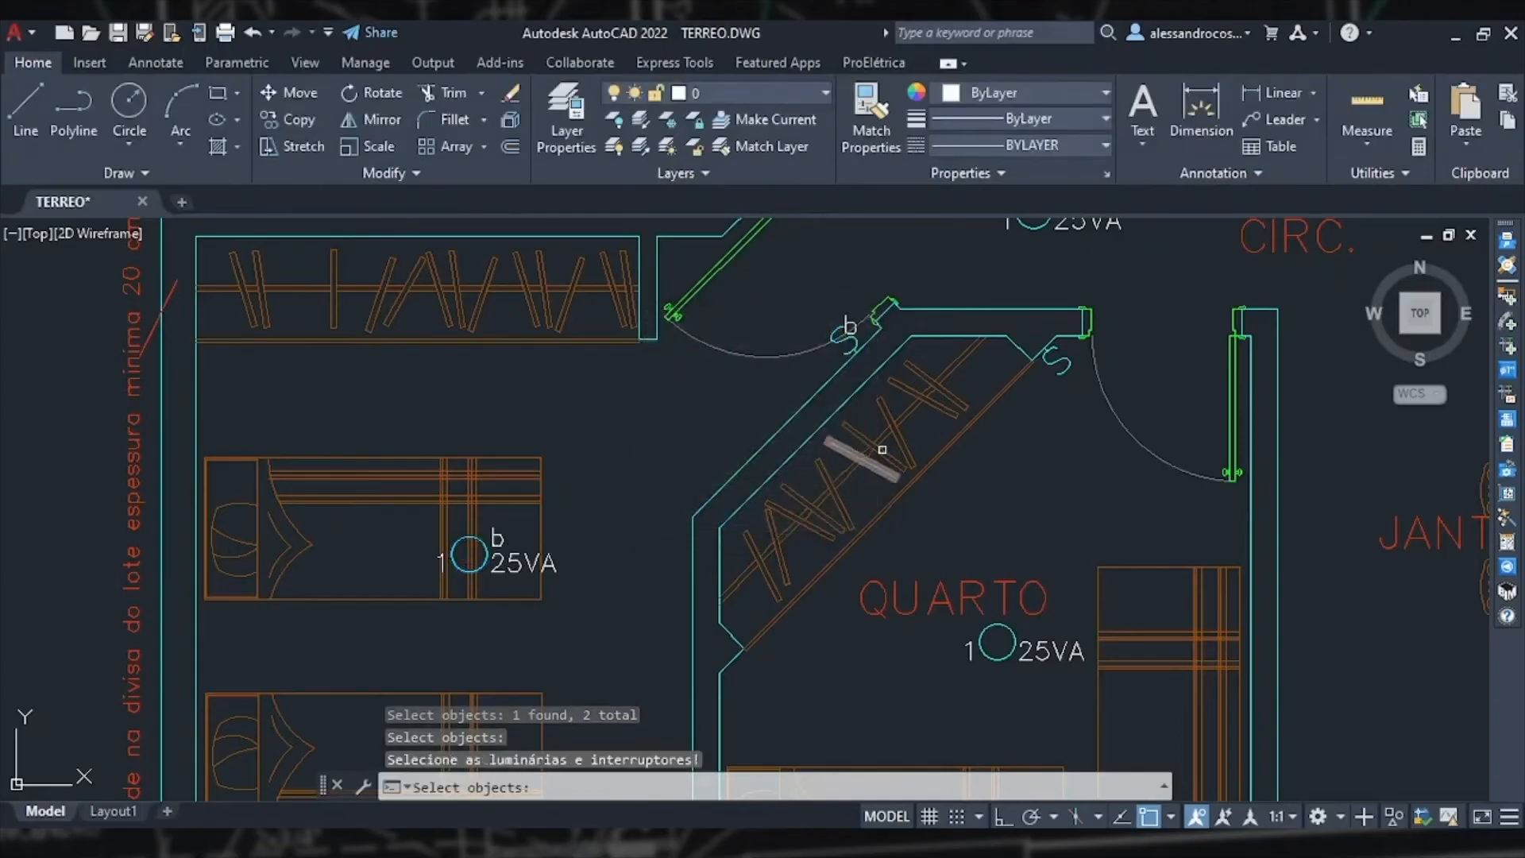
Step: Assign the angled bedroom's ceiling light and its door switch with the wizard, using command letter c
{"action": "mouse_move", "coordinate": [1030, 484]}
{"action": "middle_mouse_down"}
{"action": "mouse_move", "coordinate": [757, 324]}
{"action": "mouse_move", "coordinate": [780, 372]}
{"action": "middle_mouse_up"}
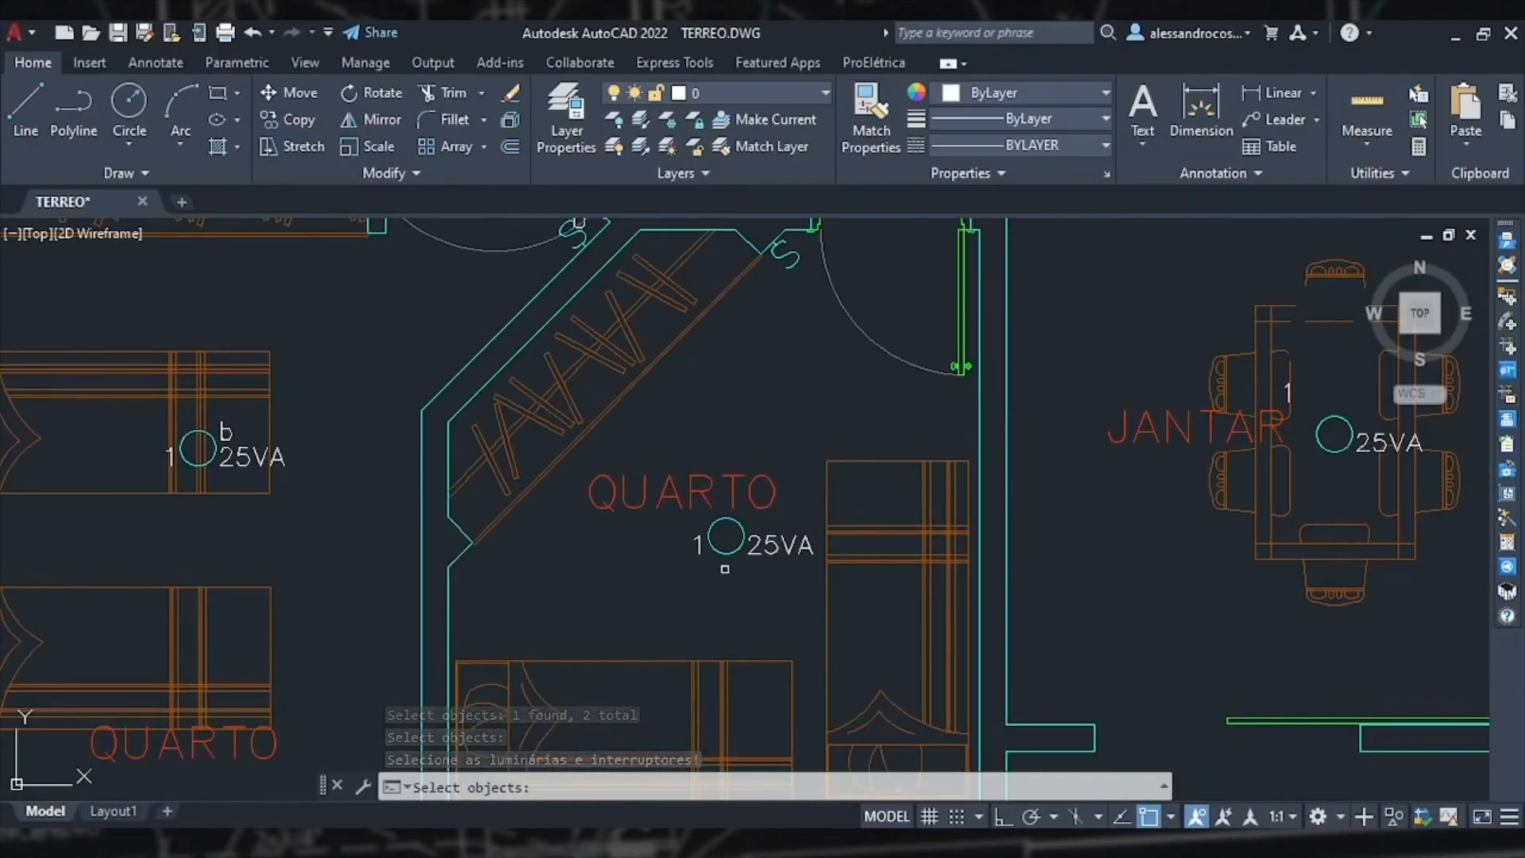
{"action": "left_click", "coordinate": [718, 551]}
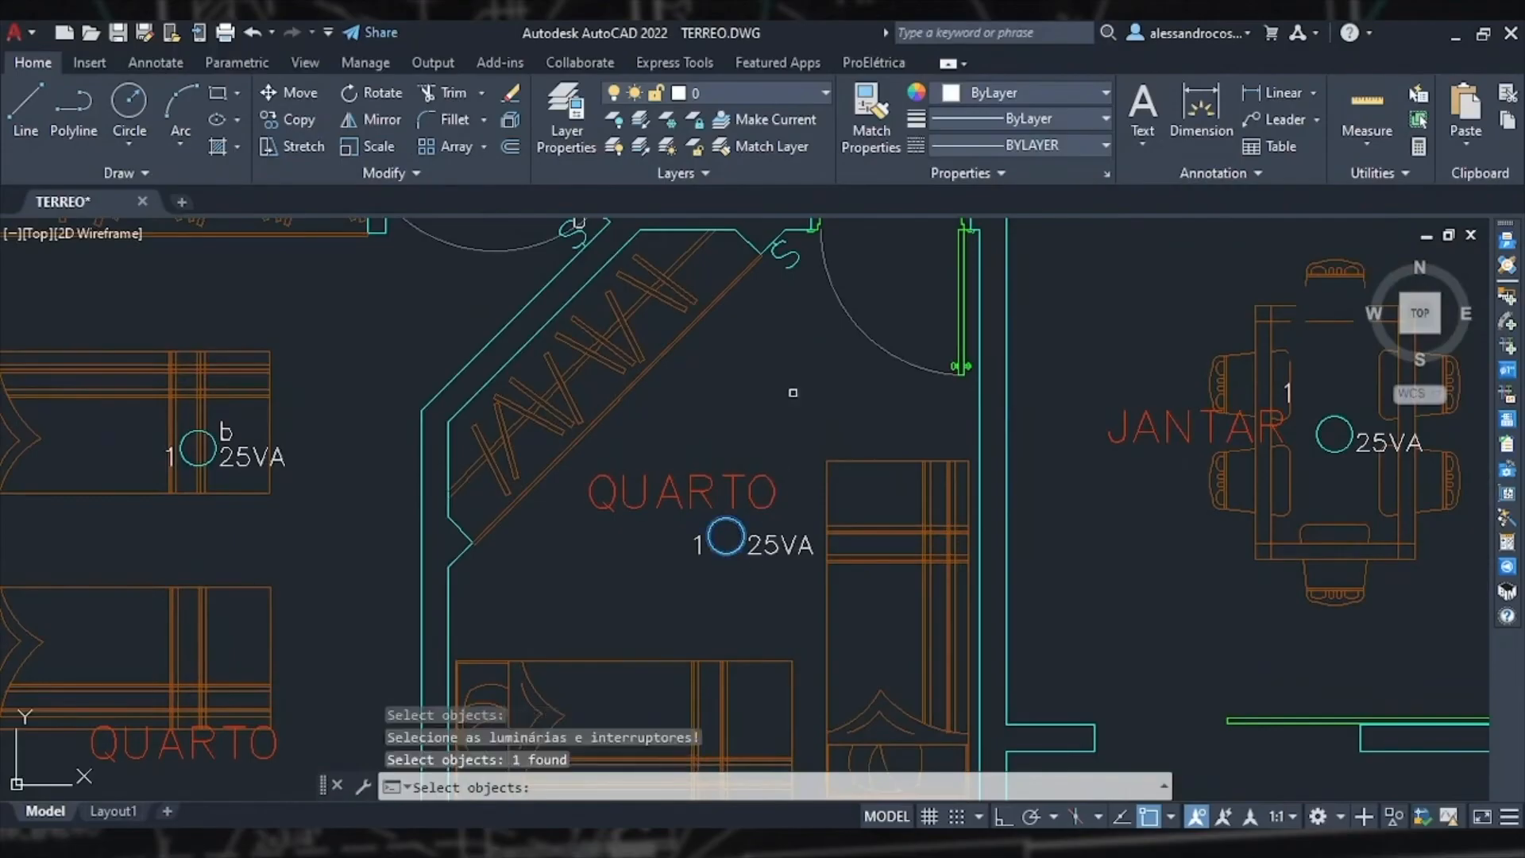
{"action": "left_click", "coordinate": [786, 254]}
{"action": "key", "text": "Return"}
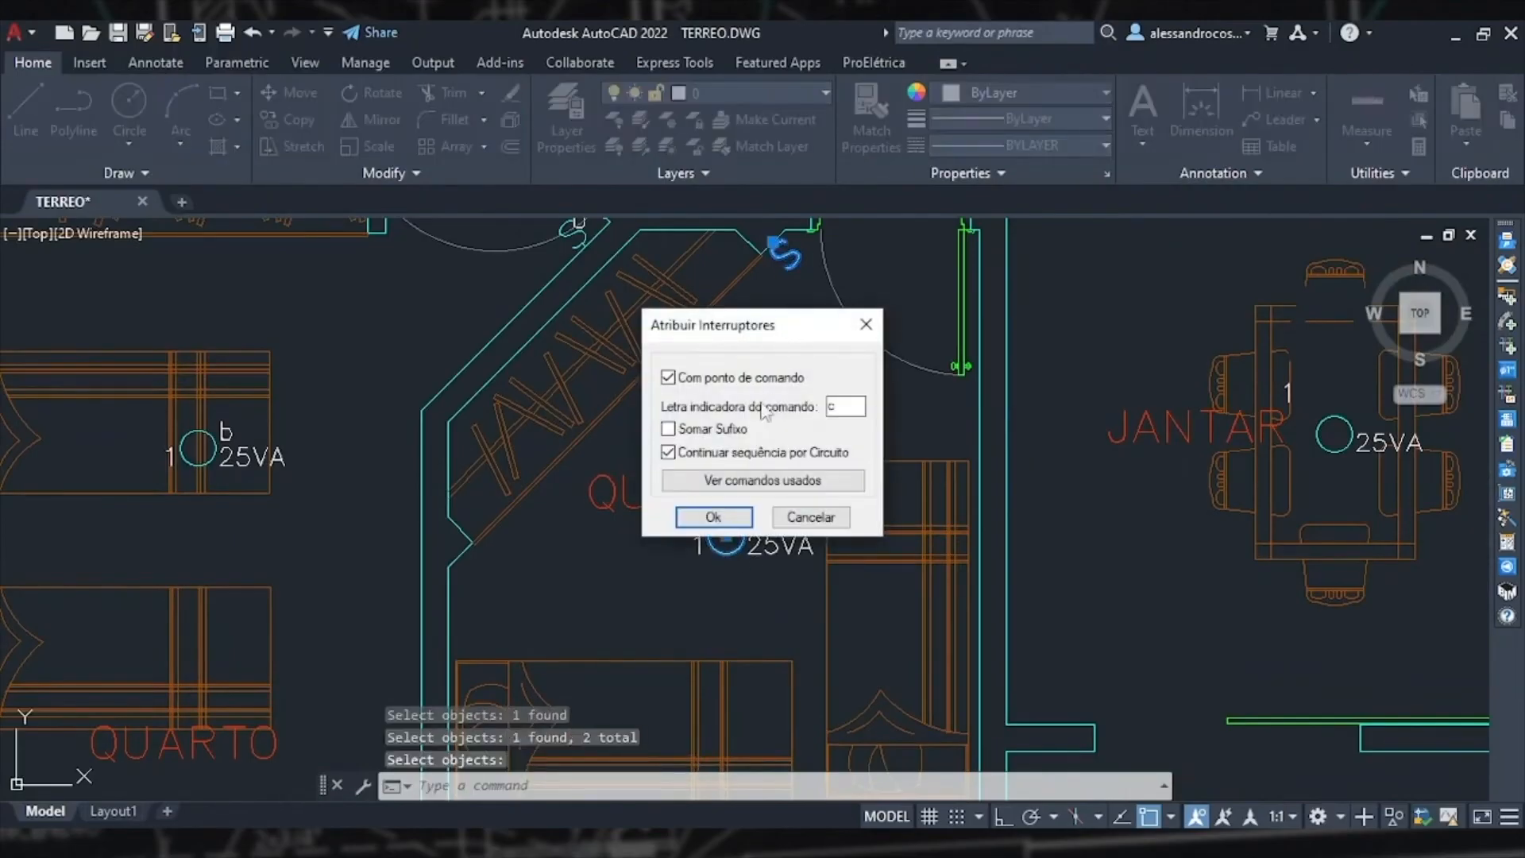
{"action": "left_click", "coordinate": [712, 516]}
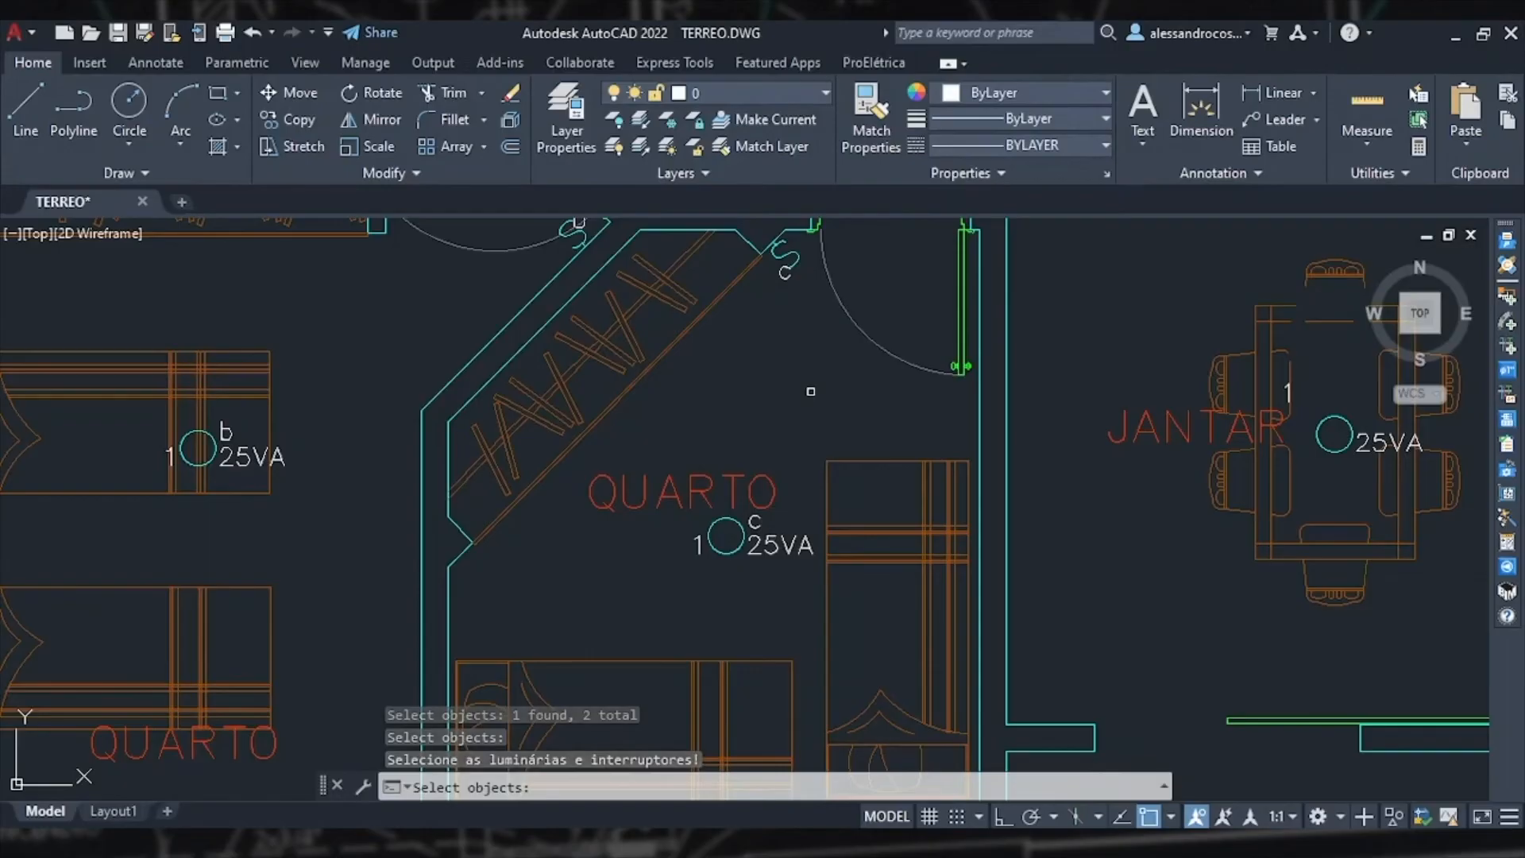
{"action": "key", "text": "Escape"}
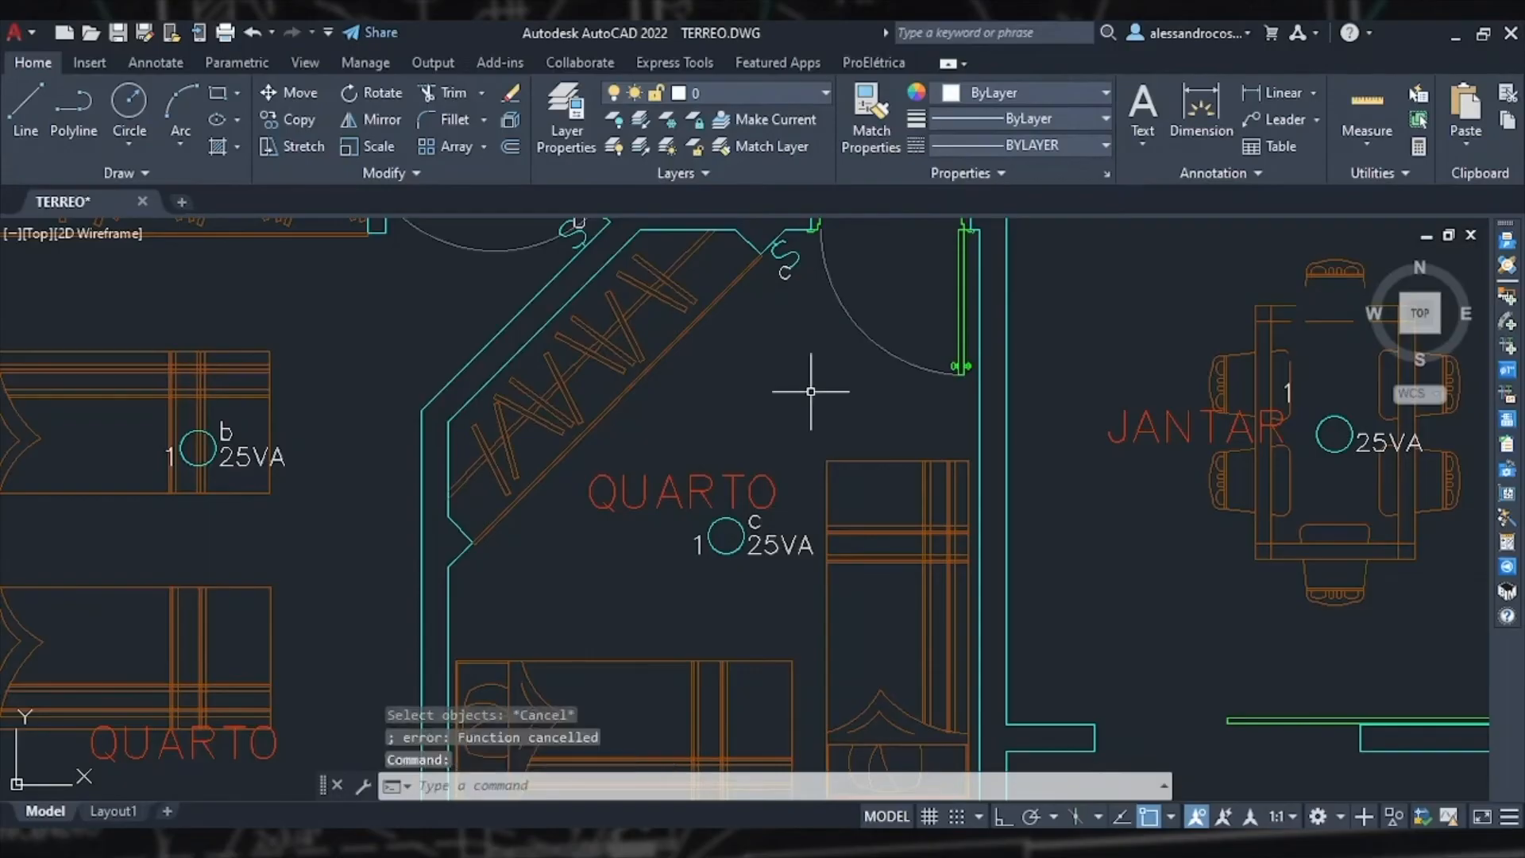
Step: Inspect the living room's entrance door wall and the switch beside it
{"action": "scroll", "coordinate": [810, 390], "scroll_direction": "down", "scroll_amount": 4}
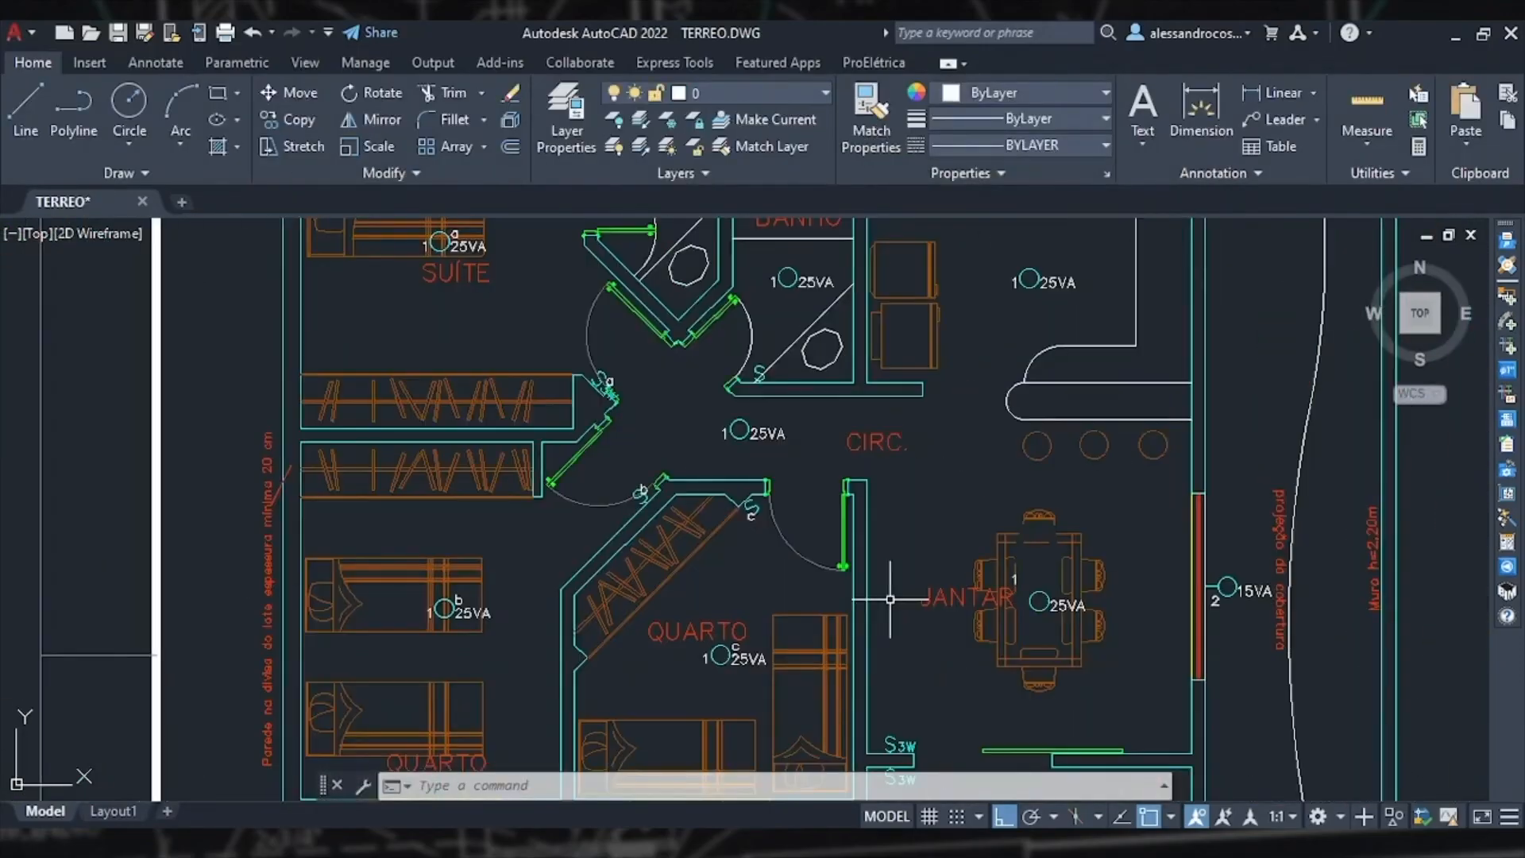
{"action": "scroll", "coordinate": [890, 599], "scroll_direction": "down", "scroll_amount": 2}
{"action": "middle_click_drag", "start_coordinate": [918, 680], "coordinate": [871, 537]}
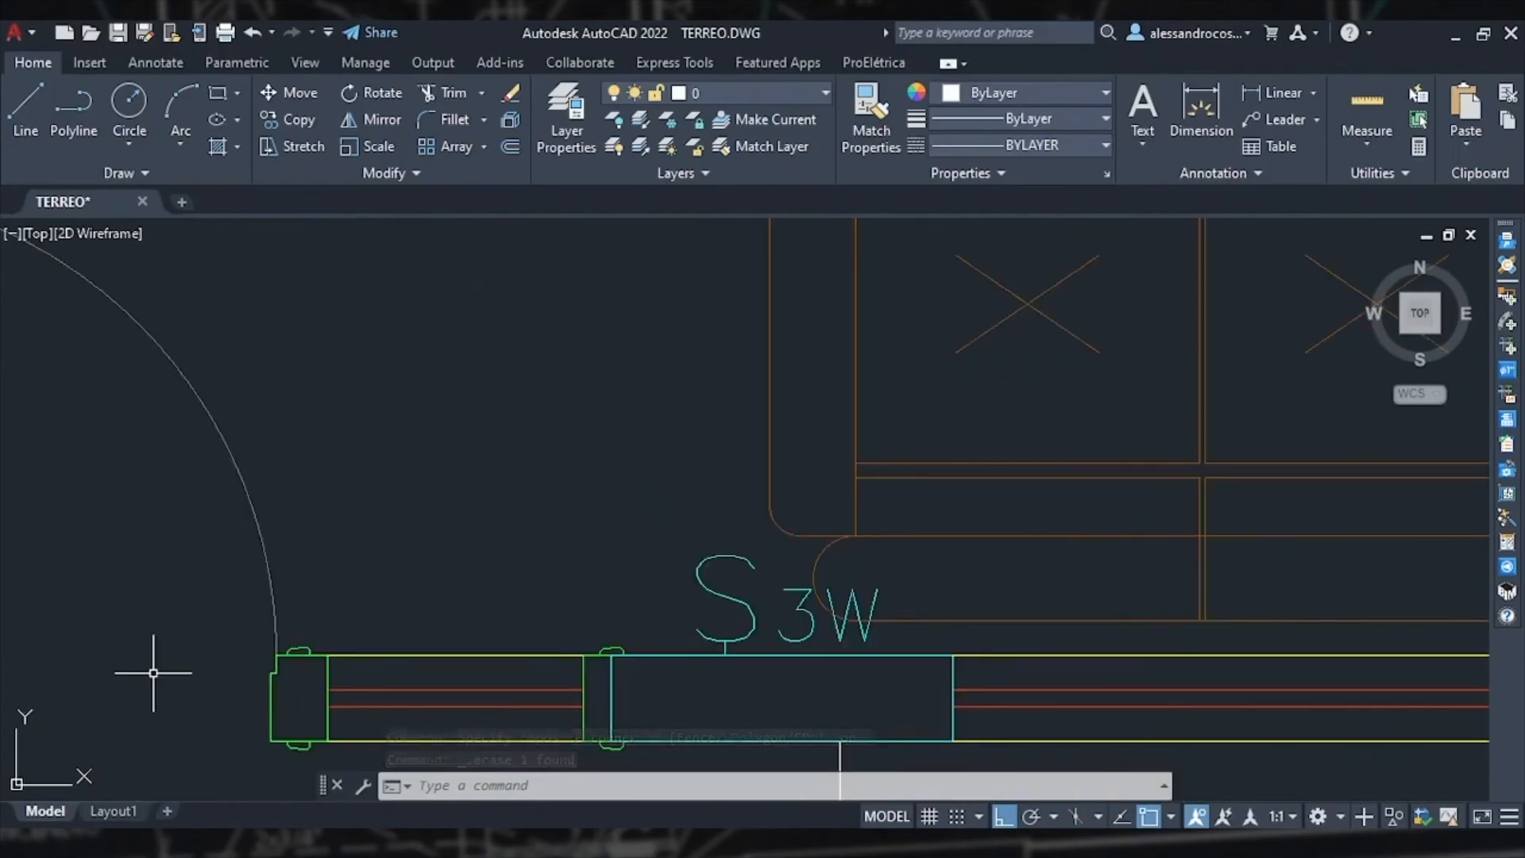
{"action": "scroll", "coordinate": [658, 443], "scroll_direction": "down", "scroll_amount": 6}
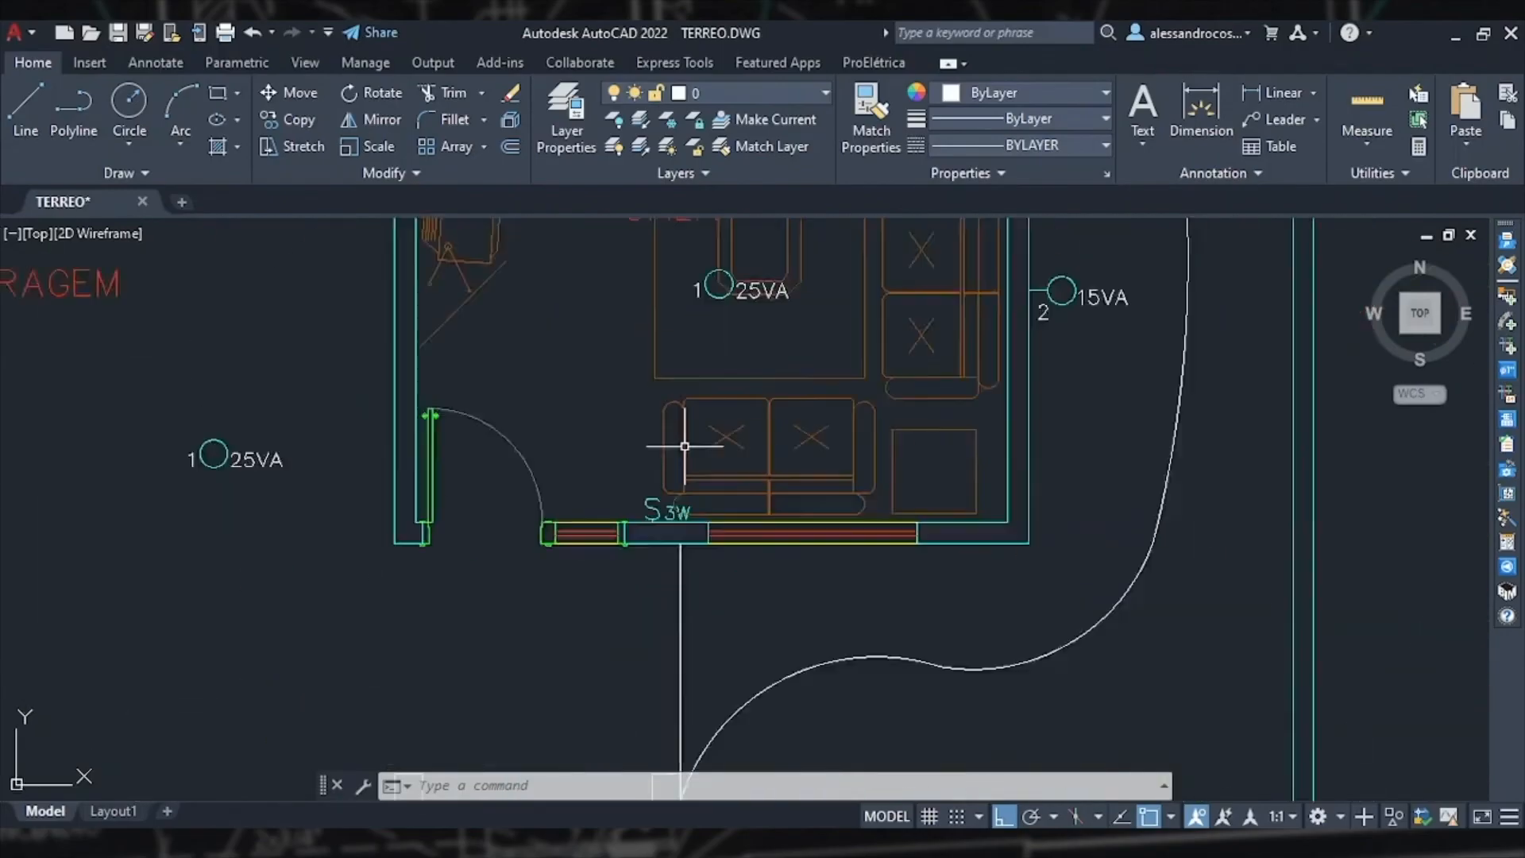
{"action": "middle_click_drag", "start_coordinate": [643, 493], "coordinate": [626, 578]}
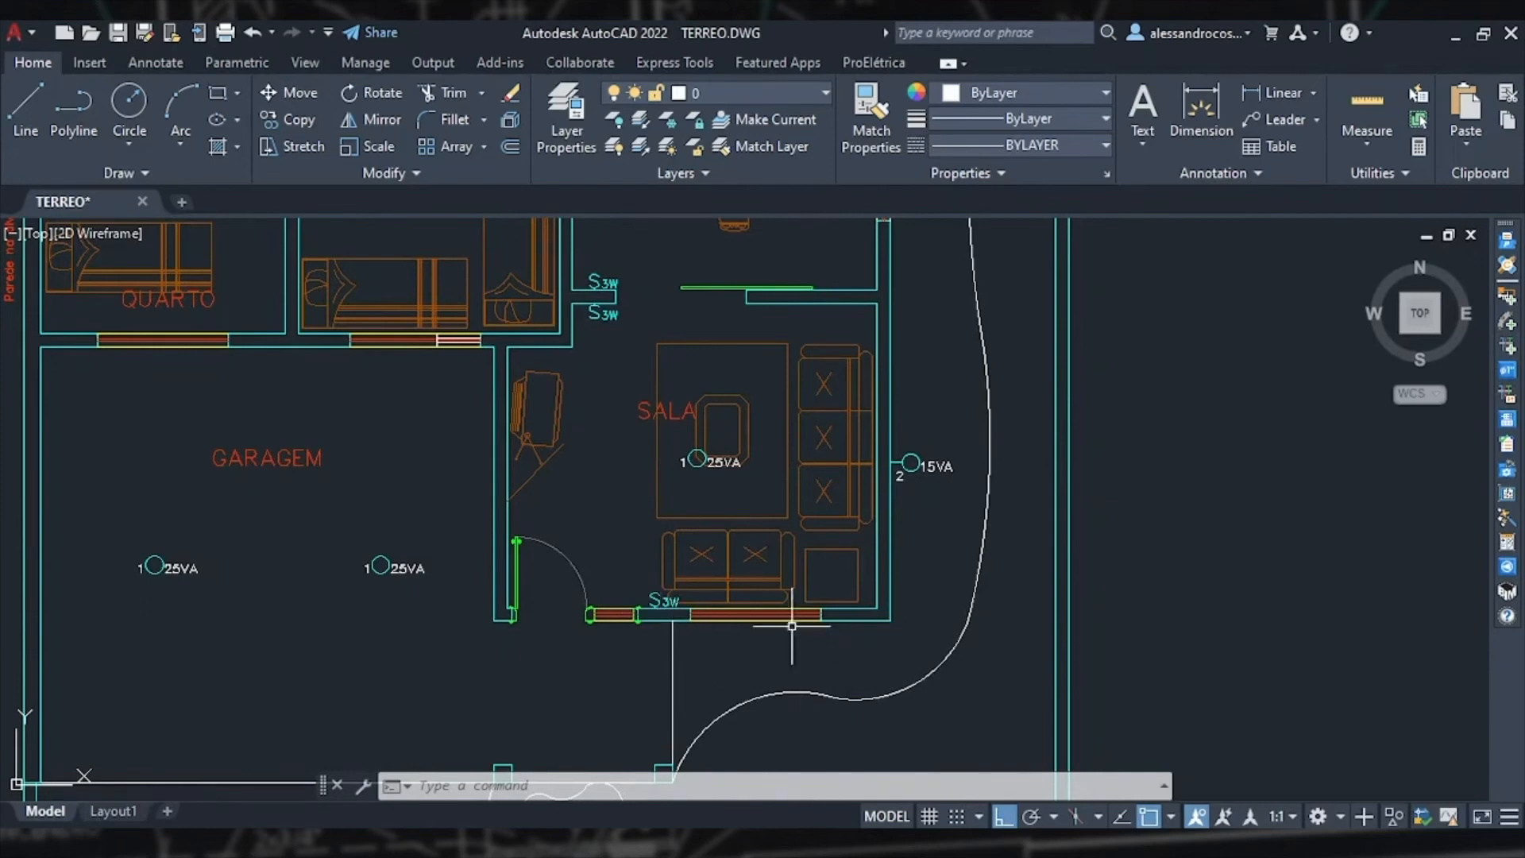
{"action": "scroll", "coordinate": [668, 619], "scroll_direction": "down", "scroll_amount": 4}
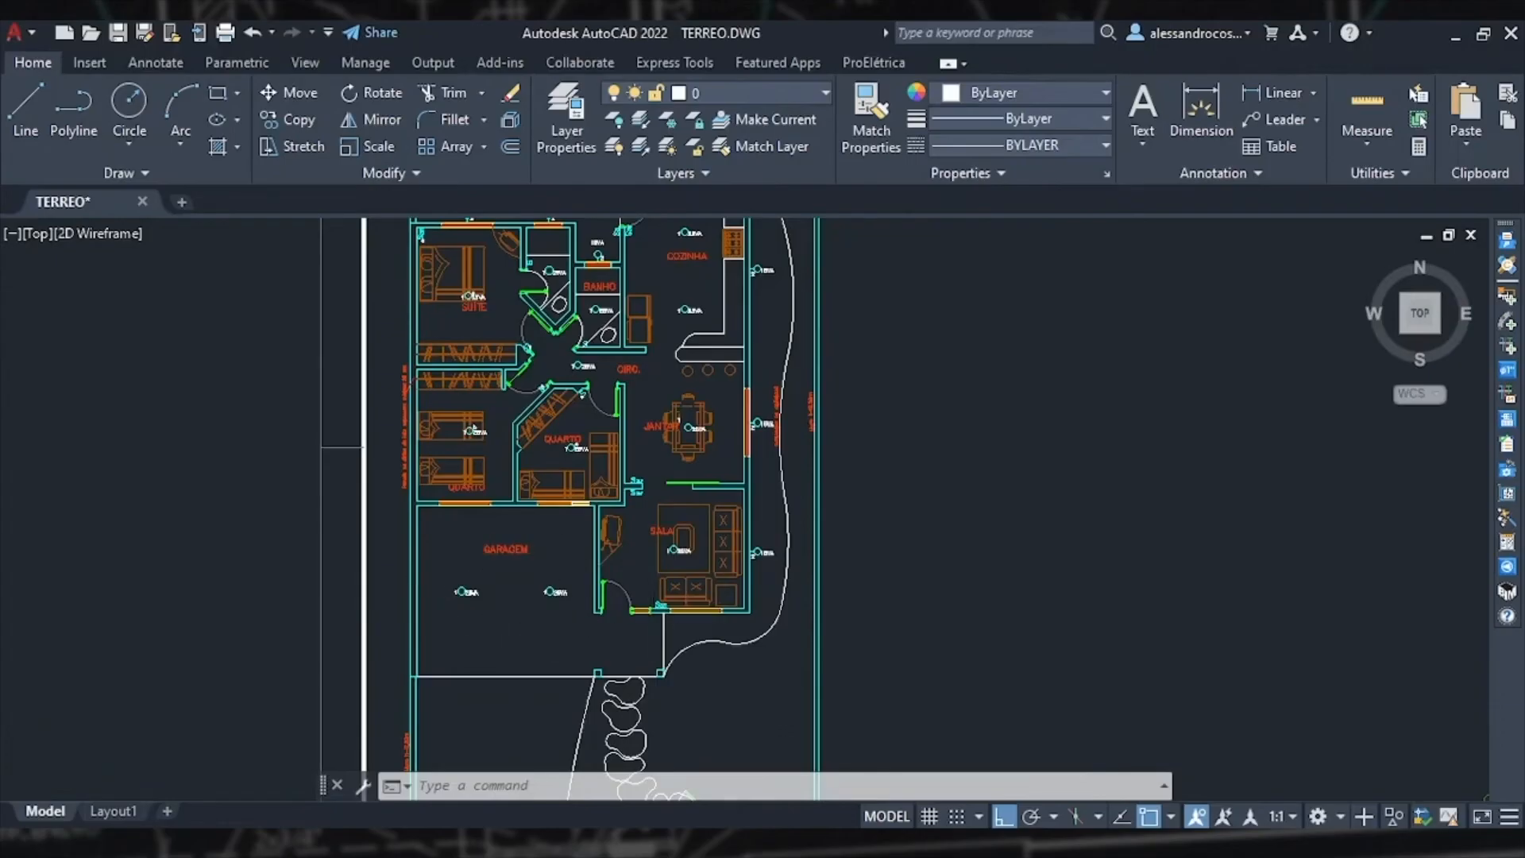
{"action": "scroll", "coordinate": [662, 608], "scroll_direction": "up", "scroll_amount": 5}
{"action": "scroll", "coordinate": [671, 591], "scroll_direction": "up", "scroll_amount": 2}
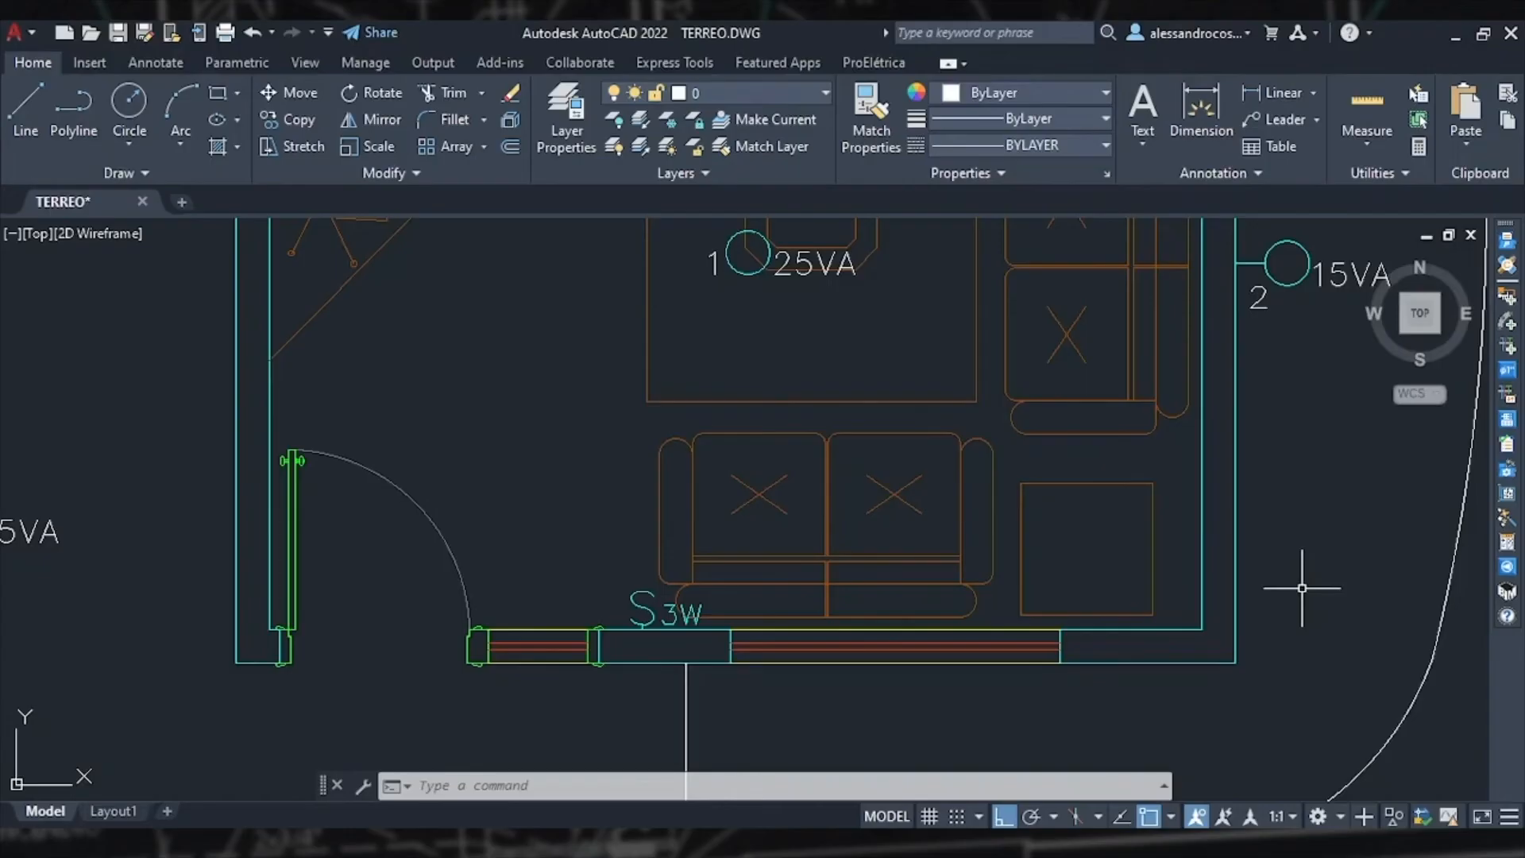
Step: Insert a simple switch above the living room's S3w switch, coupling them and merging into one 2x4 box
{"action": "left_click", "coordinate": [1512, 297]}
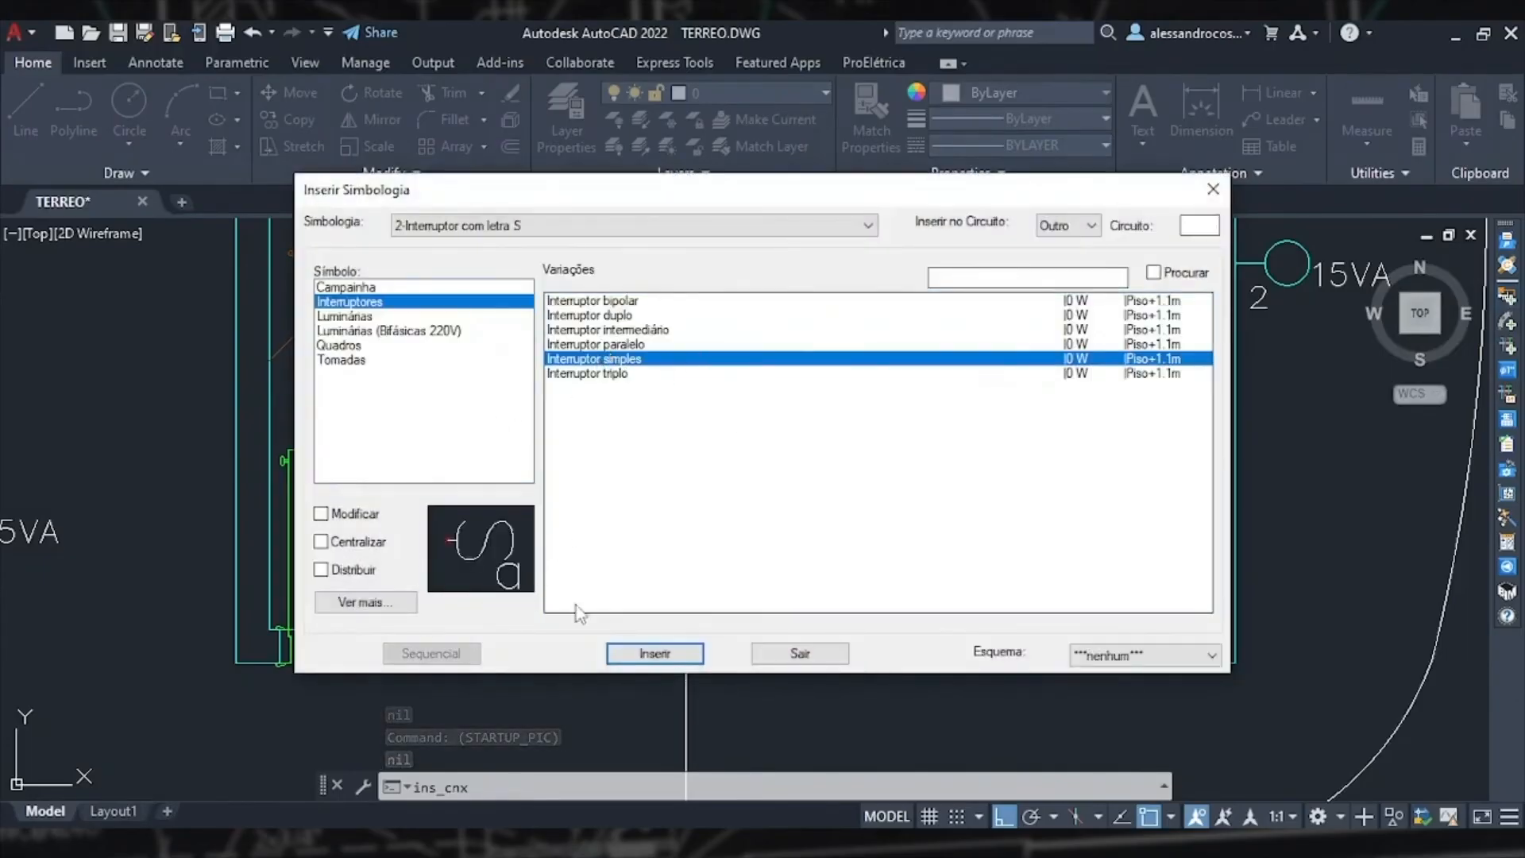
{"action": "left_click", "coordinate": [654, 653]}
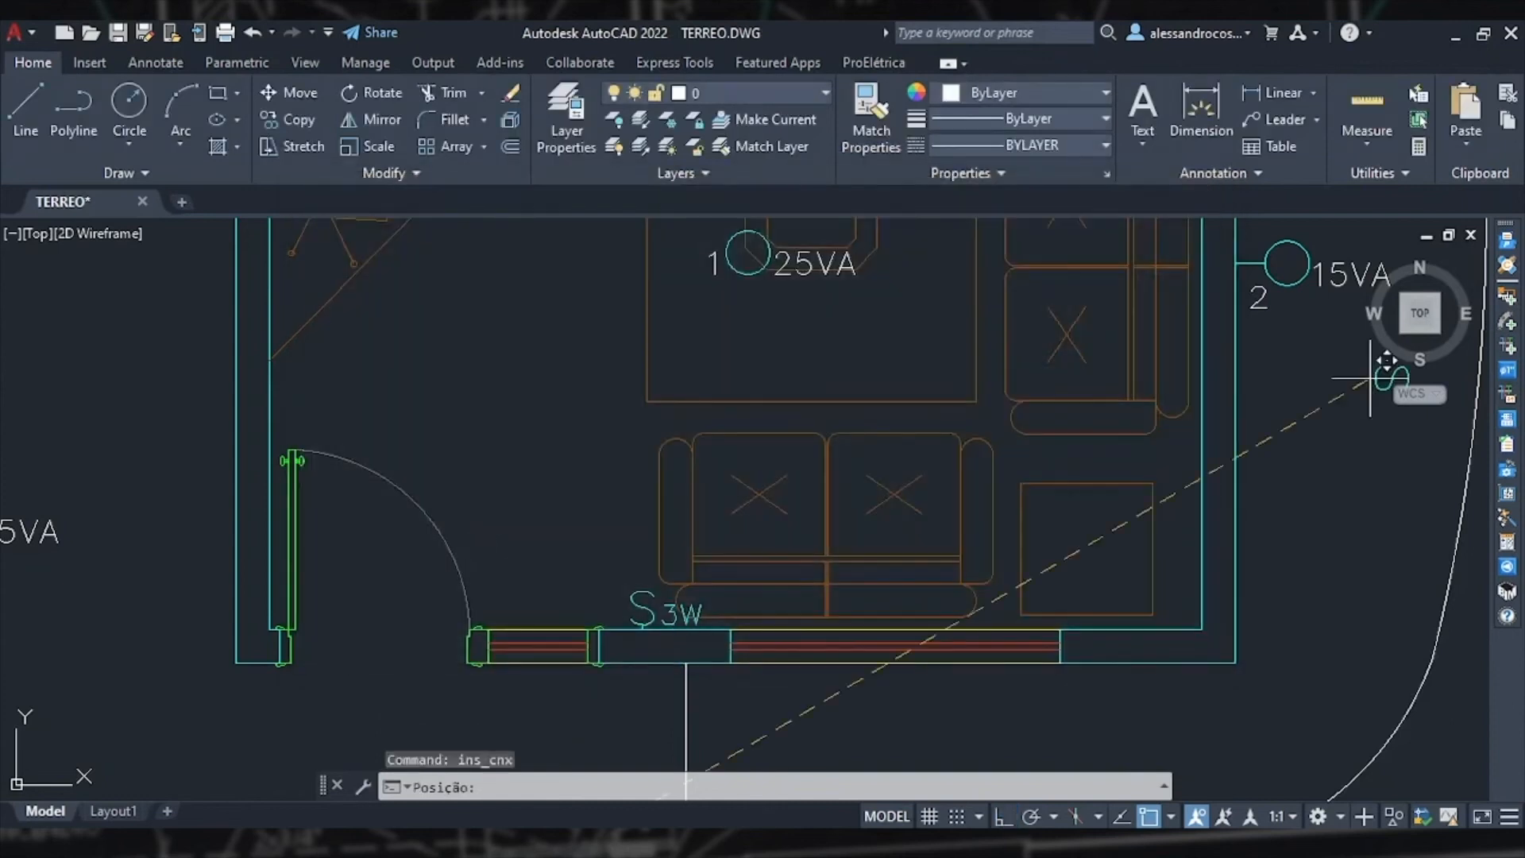
{"action": "scroll", "coordinate": [650, 622], "scroll_direction": "up", "scroll_amount": 2}
{"action": "scroll", "coordinate": [650, 622], "scroll_direction": "up", "scroll_amount": 3}
{"action": "left_click", "coordinate": [616, 534]}
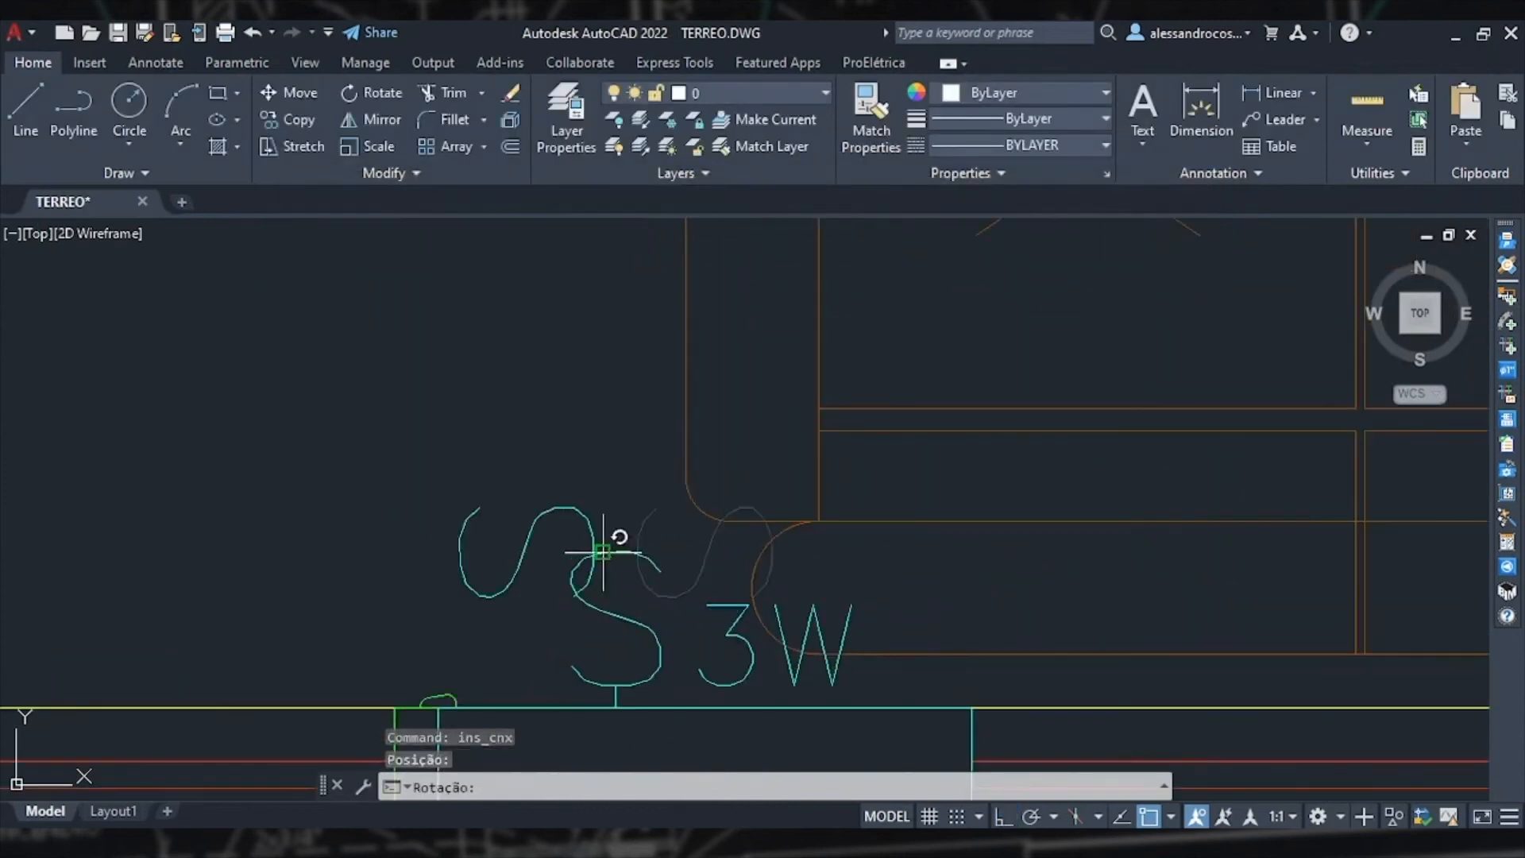
{"action": "left_click", "coordinate": [616, 493]}
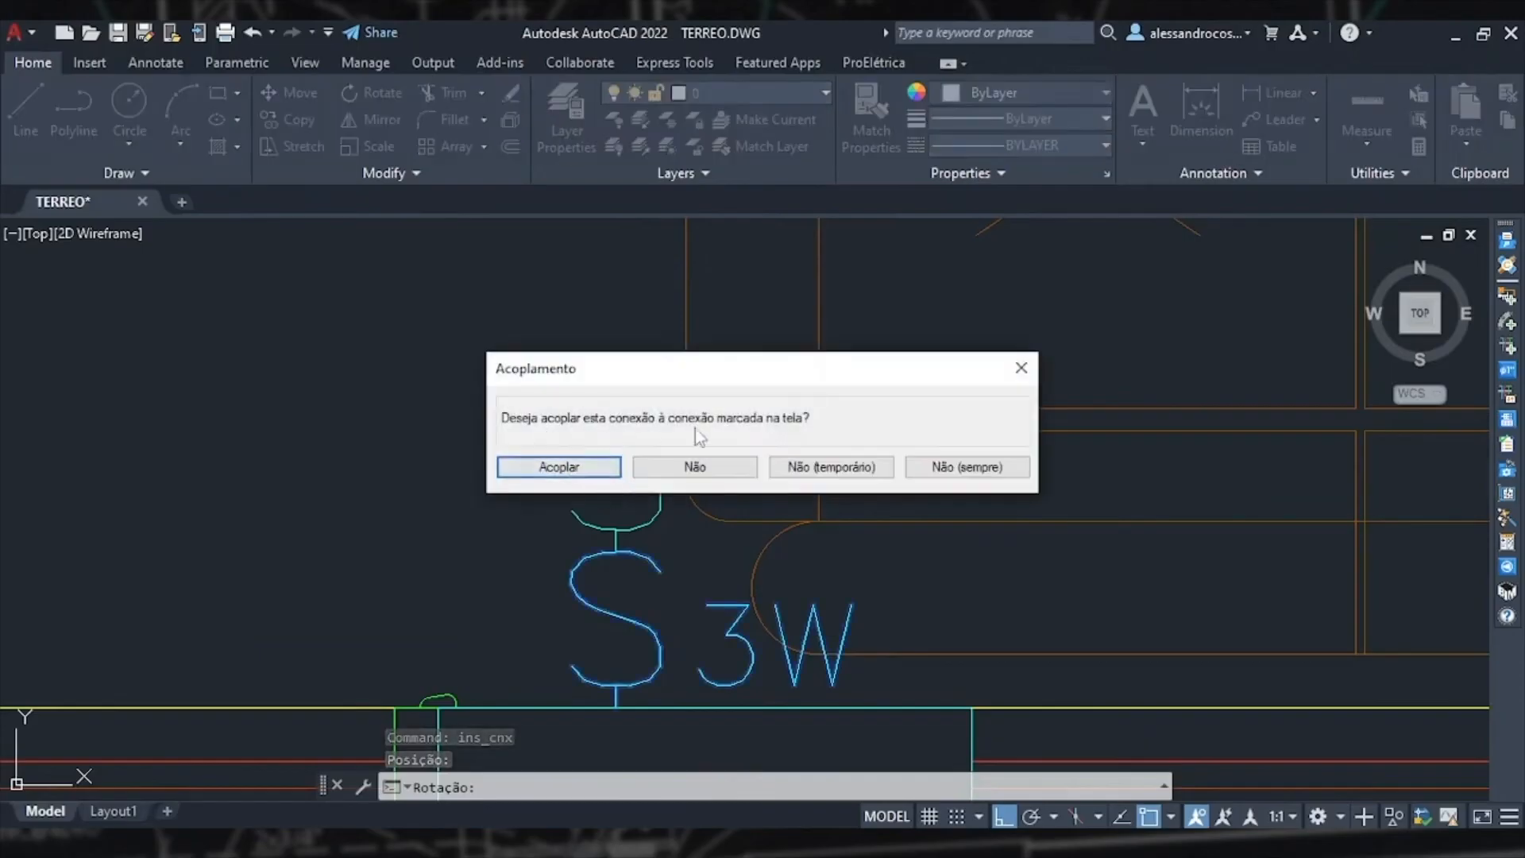
{"action": "left_click", "coordinate": [548, 468]}
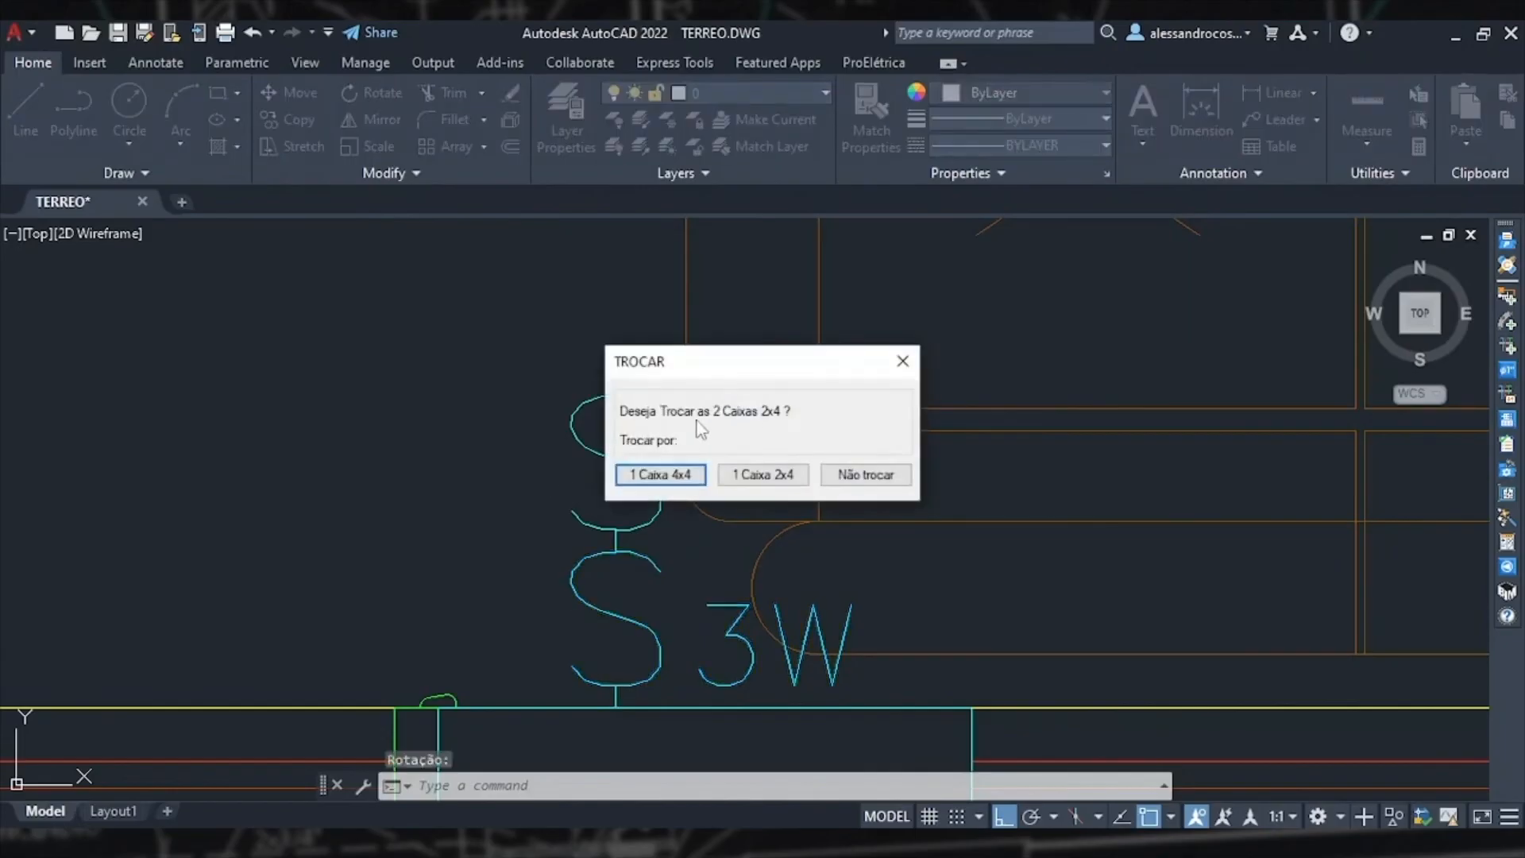
{"action": "left_click", "coordinate": [781, 479]}
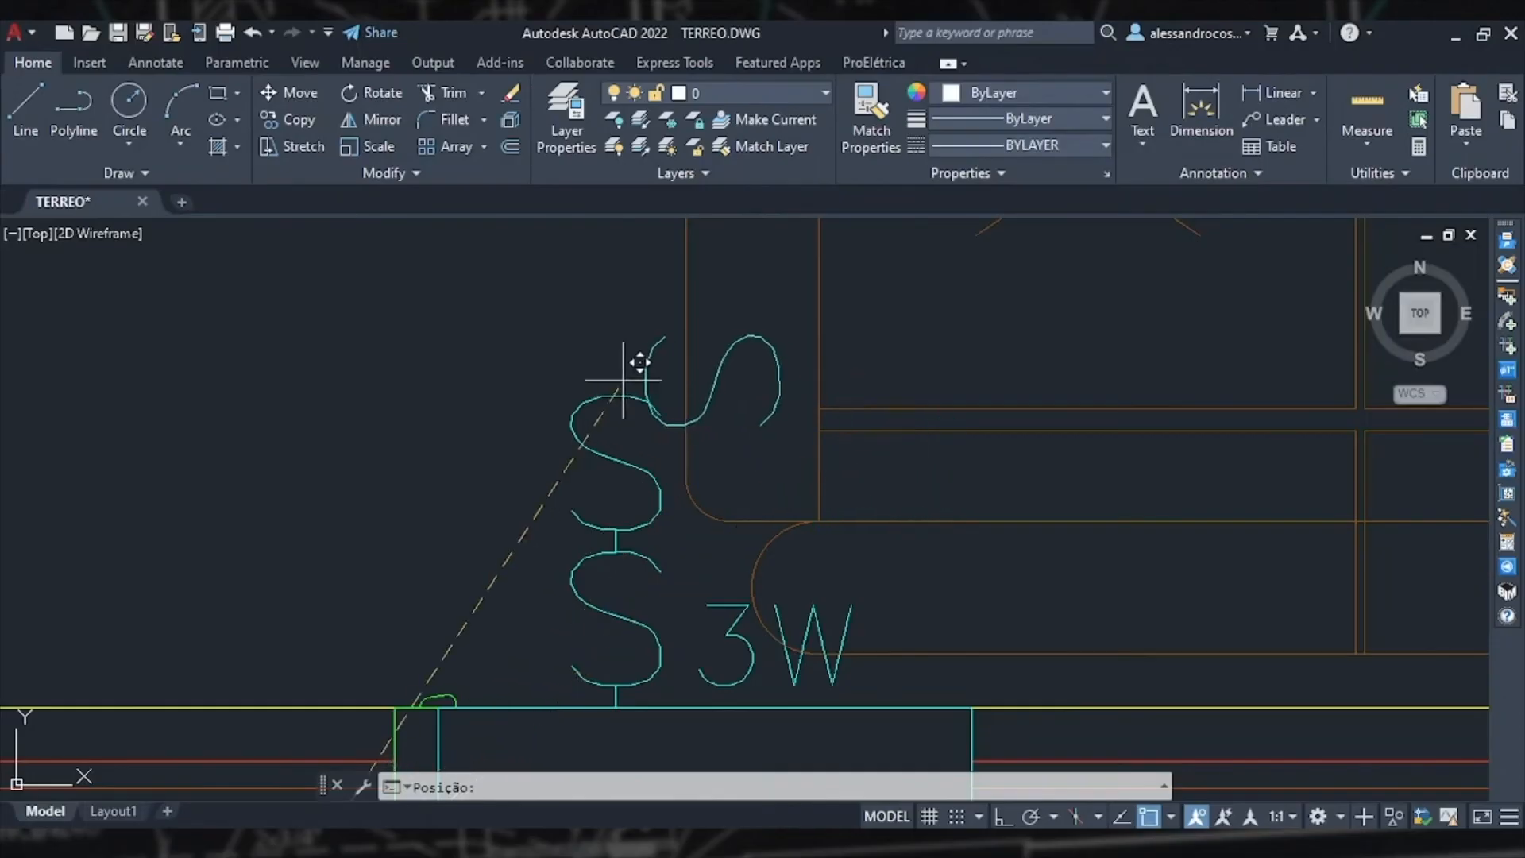
Step: Insert another simple switch stacked above the living room's switches, merging their boxes into one 2x4 box
{"action": "left_click", "coordinate": [616, 395]}
{"action": "key", "text": "F8"}
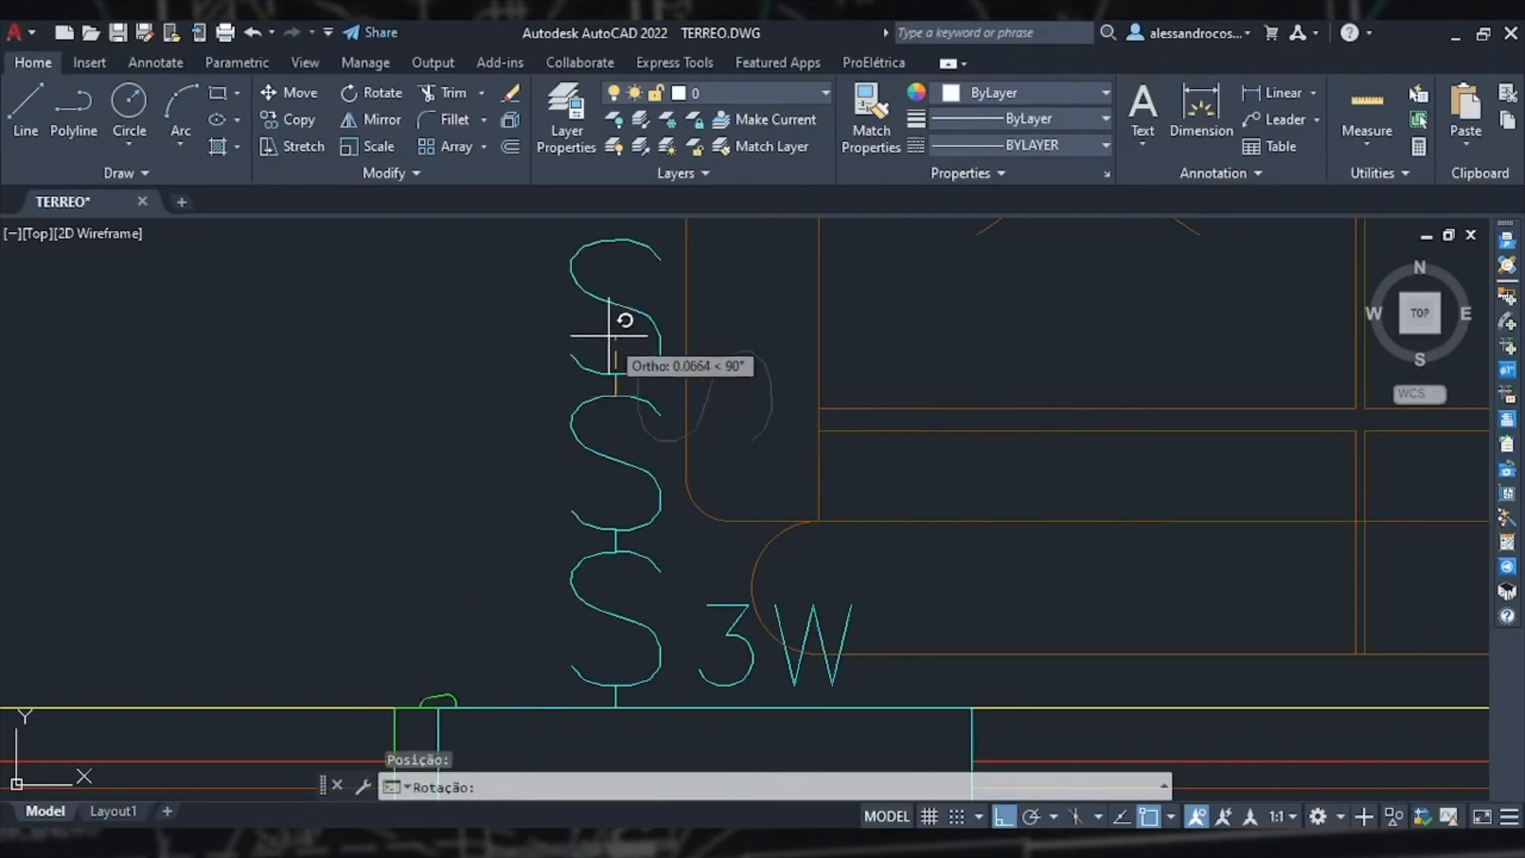
{"action": "left_click", "coordinate": [608, 335]}
{"action": "left_click", "coordinate": [597, 461]}
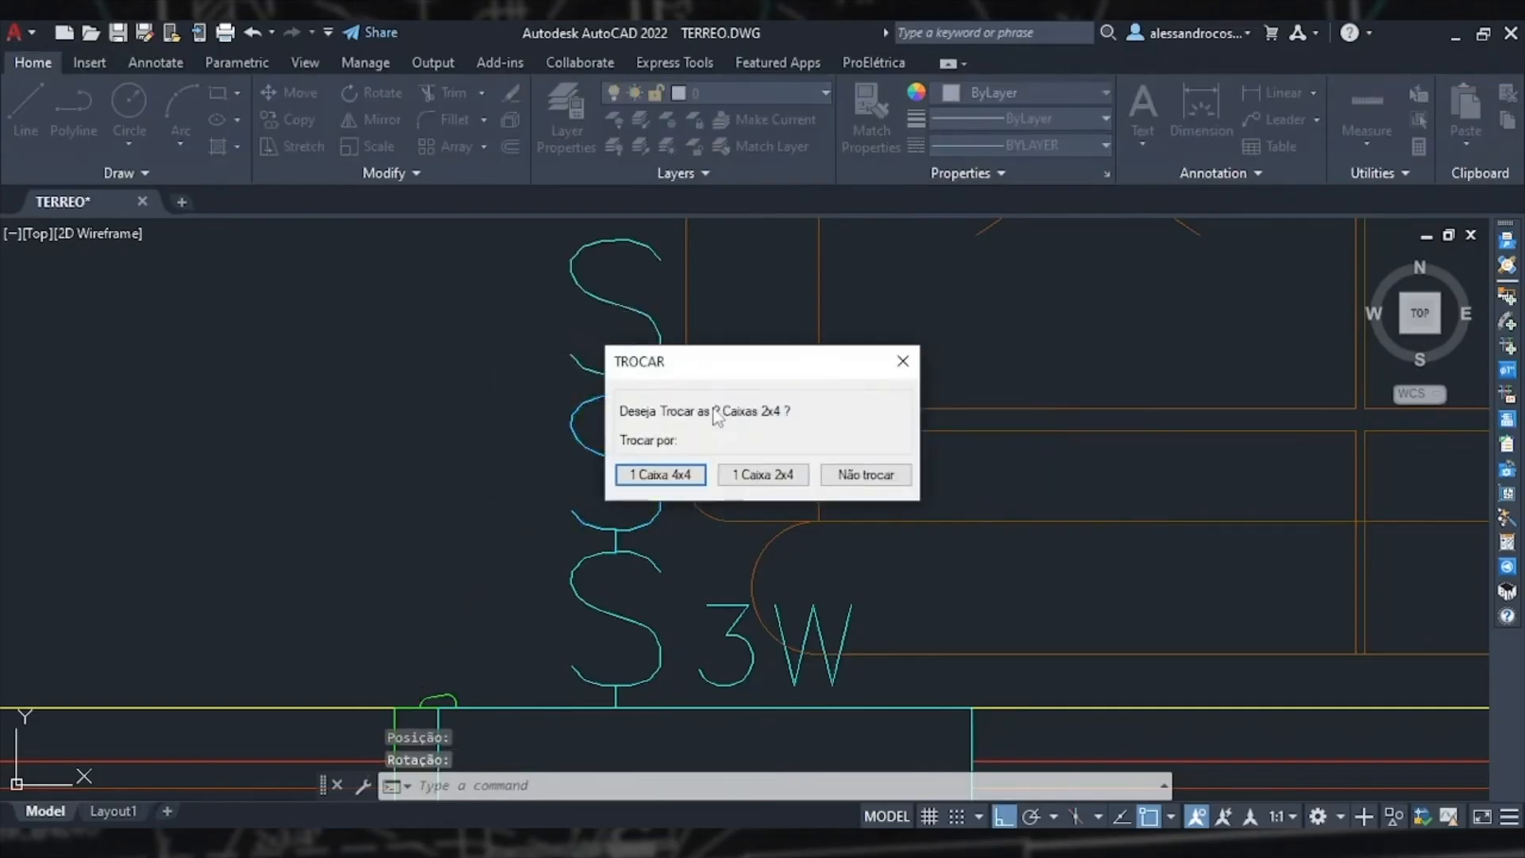
{"action": "left_click", "coordinate": [758, 475]}
{"action": "scroll", "coordinate": [760, 475], "scroll_direction": "down", "scroll_amount": 2}
{"action": "scroll", "coordinate": [760, 475], "scroll_direction": "down", "scroll_amount": 5}
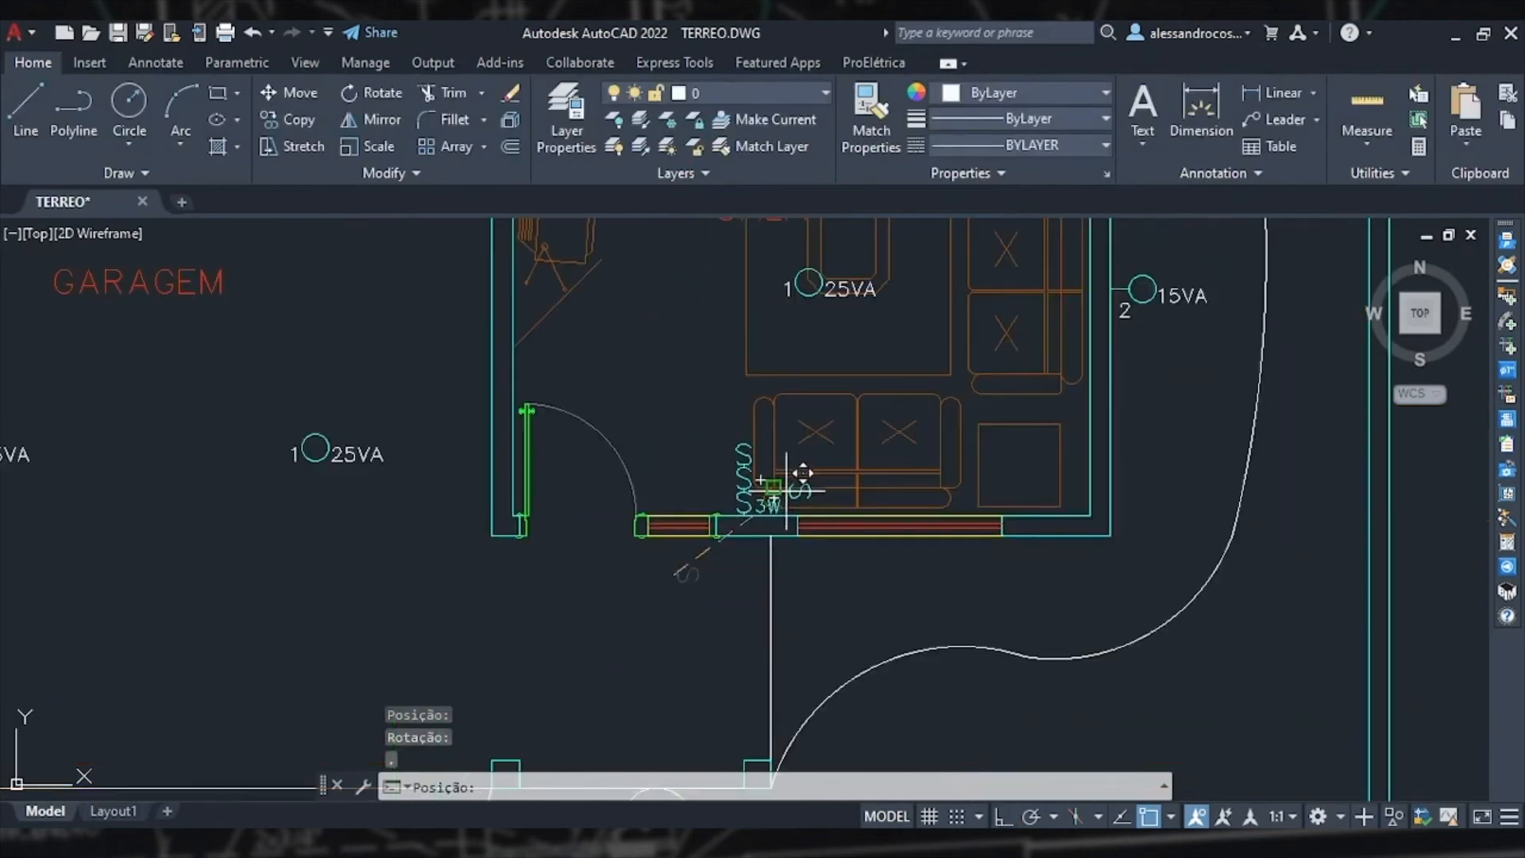
{"action": "key", "text": "Escape"}
{"action": "scroll", "coordinate": [769, 522], "scroll_direction": "up", "scroll_amount": 4}
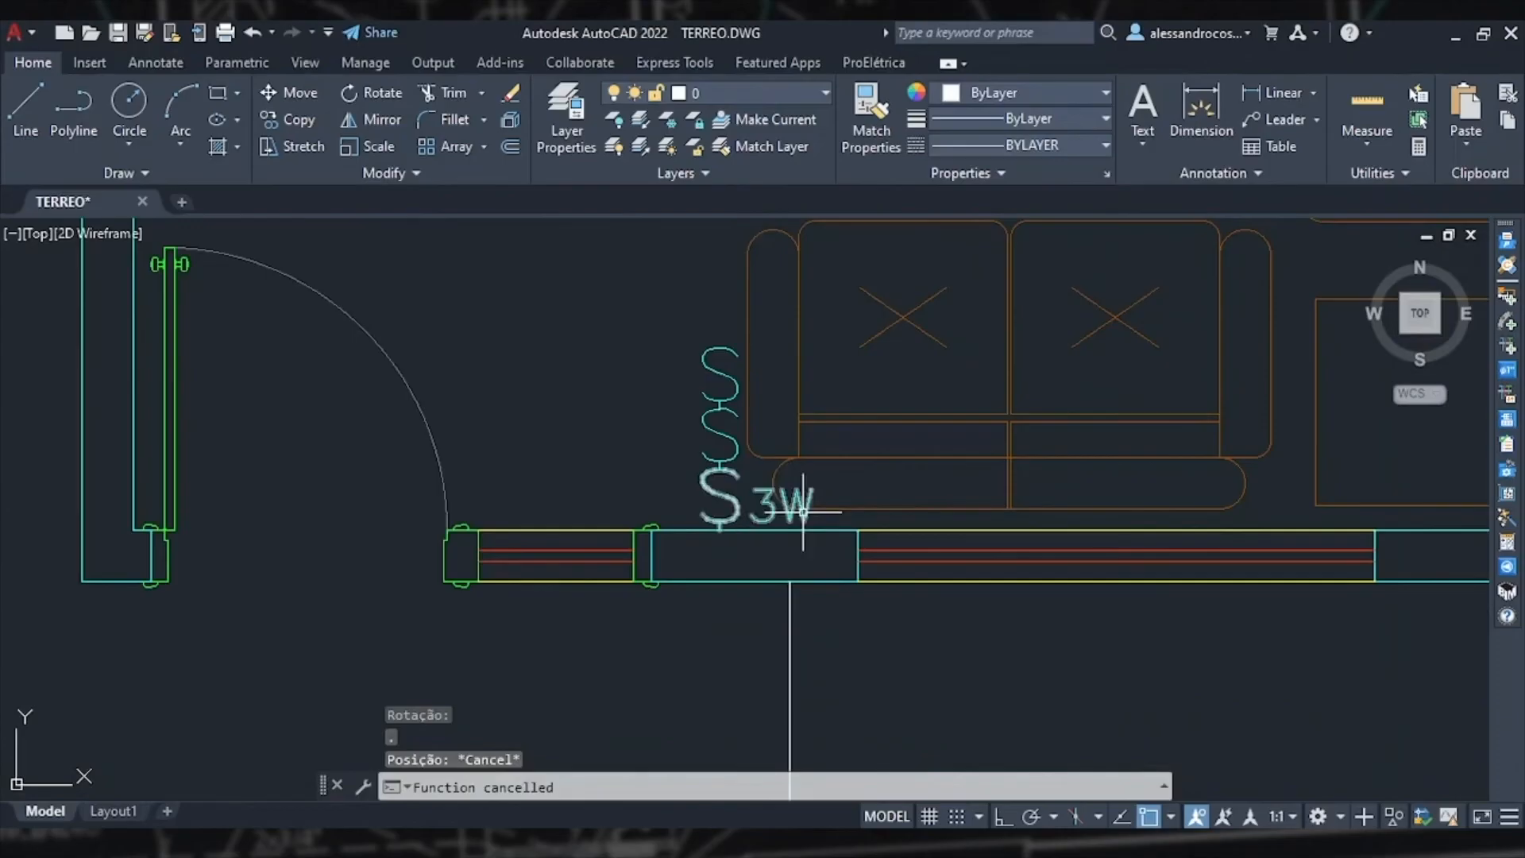
{"action": "scroll", "coordinate": [724, 467], "scroll_direction": "up", "scroll_amount": 4}
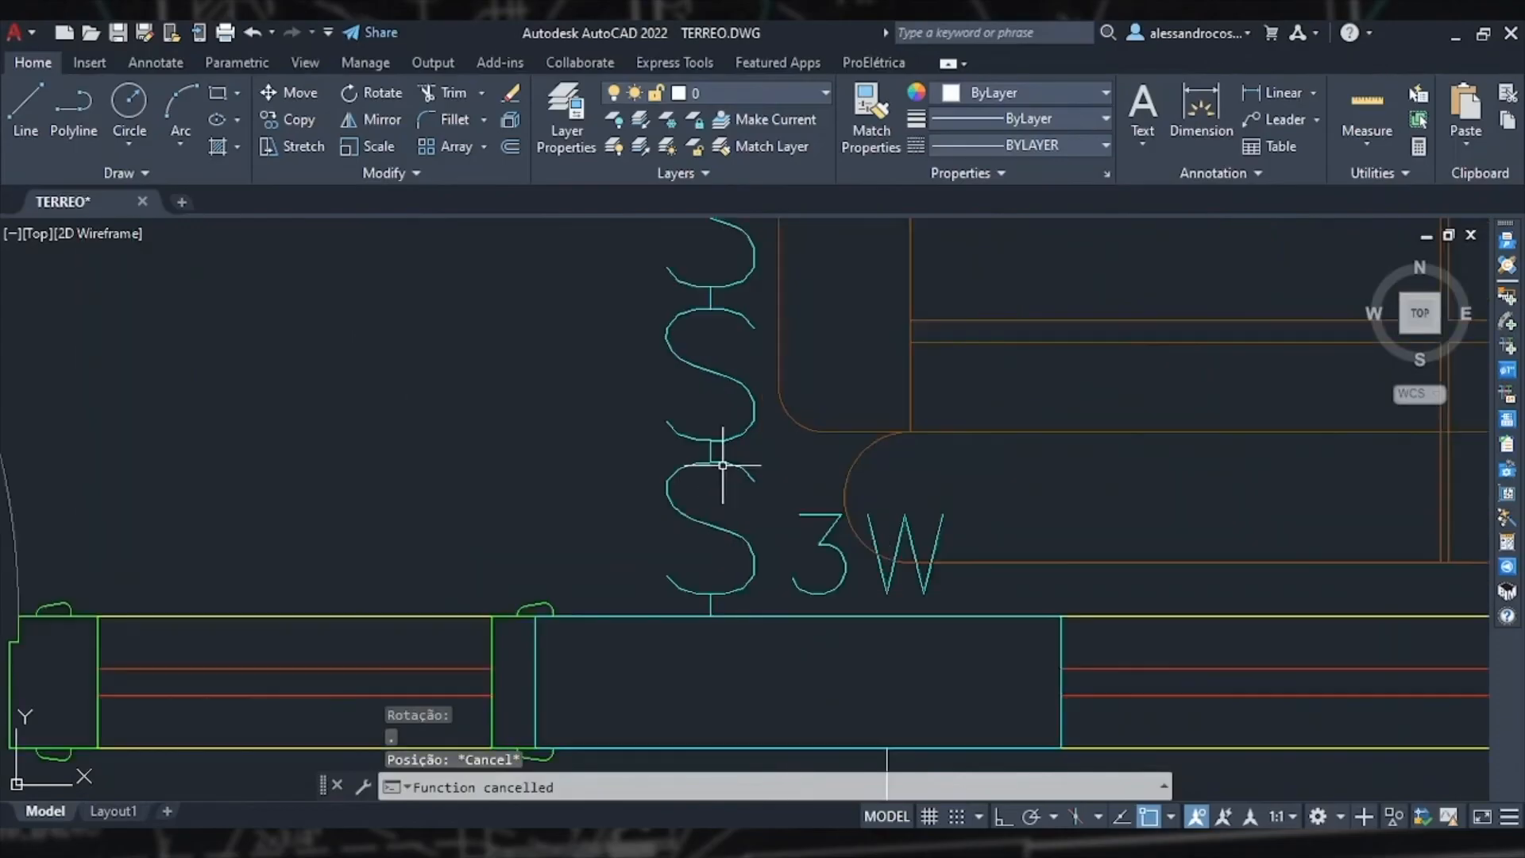
{"action": "scroll", "coordinate": [727, 465], "scroll_direction": "down", "scroll_amount": 2}
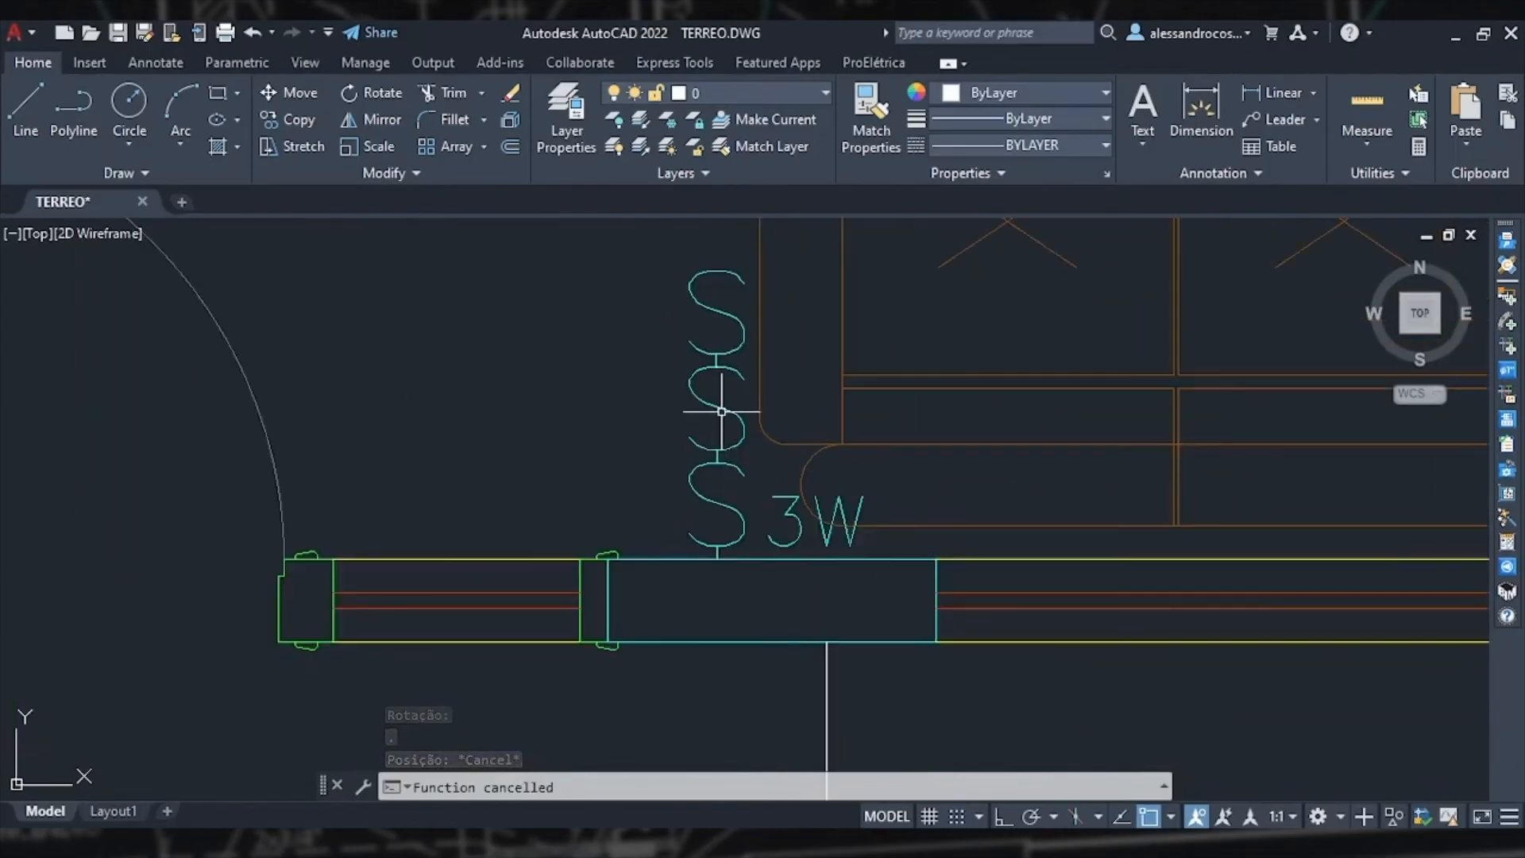
{"action": "scroll", "coordinate": [817, 340], "scroll_direction": "down", "scroll_amount": 8}
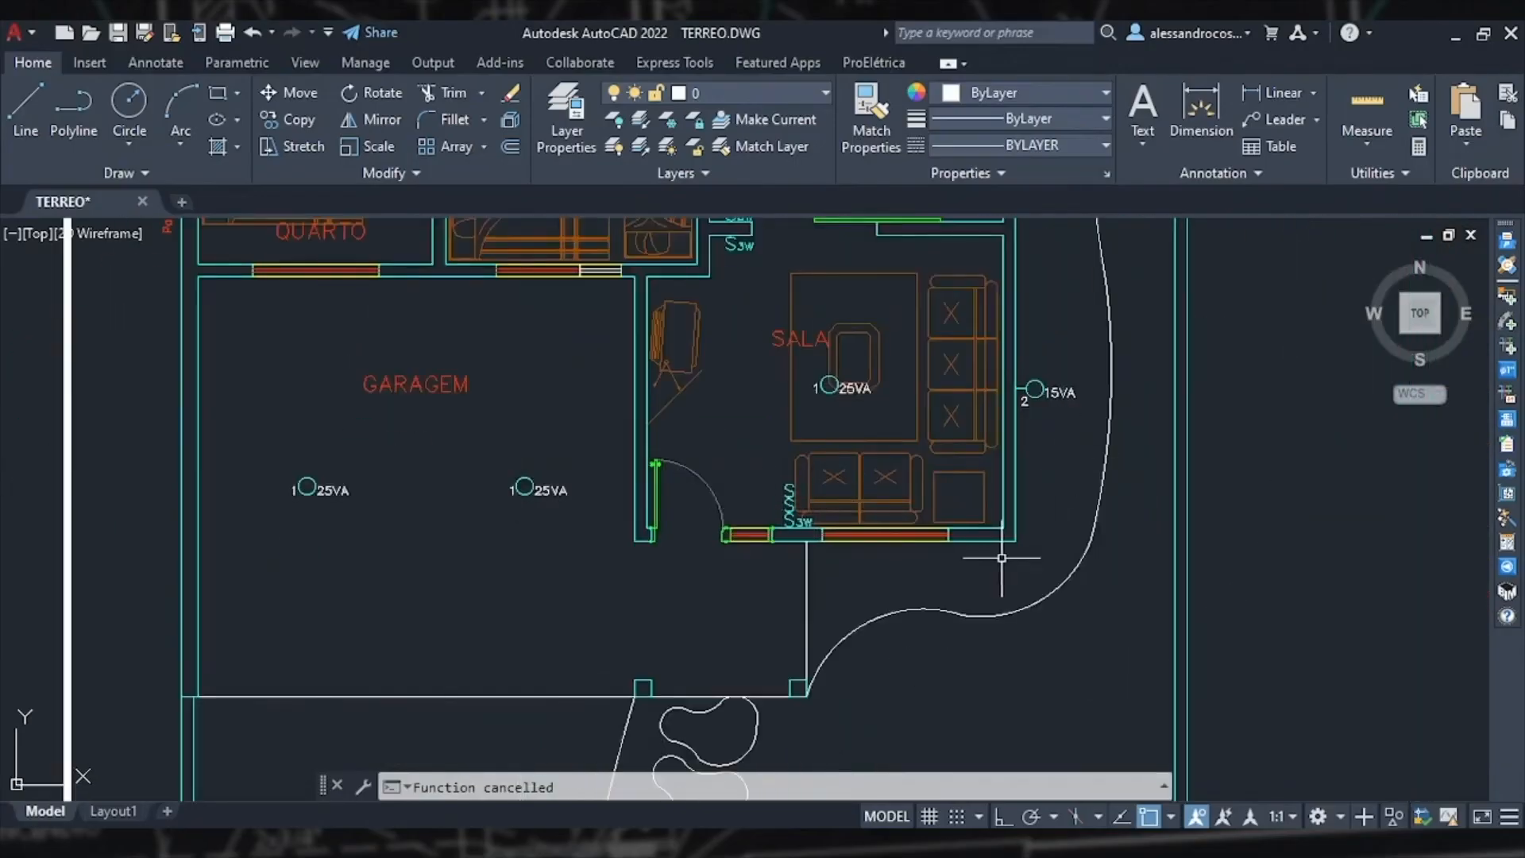
Step: Insert a centered parallel (3w) switch at the circulation wall's end beside CIRC., spanning a 0.4 perimeter from the endpoint
{"action": "middle_click_drag", "start_coordinate": [769, 276], "coordinate": [794, 552]}
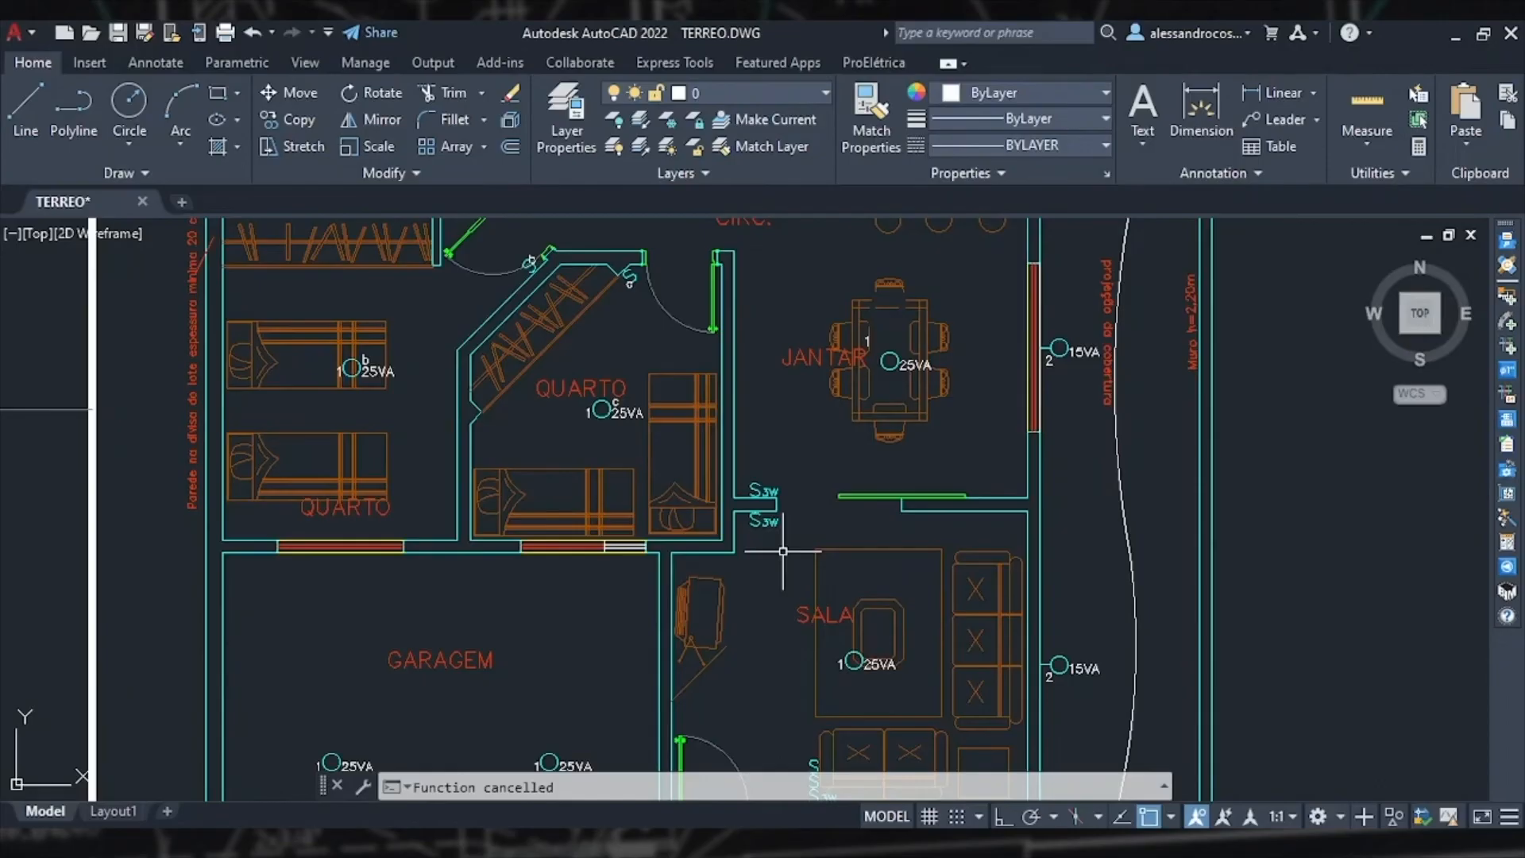
{"action": "middle_click_drag", "start_coordinate": [813, 497], "coordinate": [797, 560]}
{"action": "scroll", "coordinate": [796, 561], "scroll_direction": "up", "scroll_amount": 2}
{"action": "scroll", "coordinate": [797, 562], "scroll_direction": "up", "scroll_amount": 4}
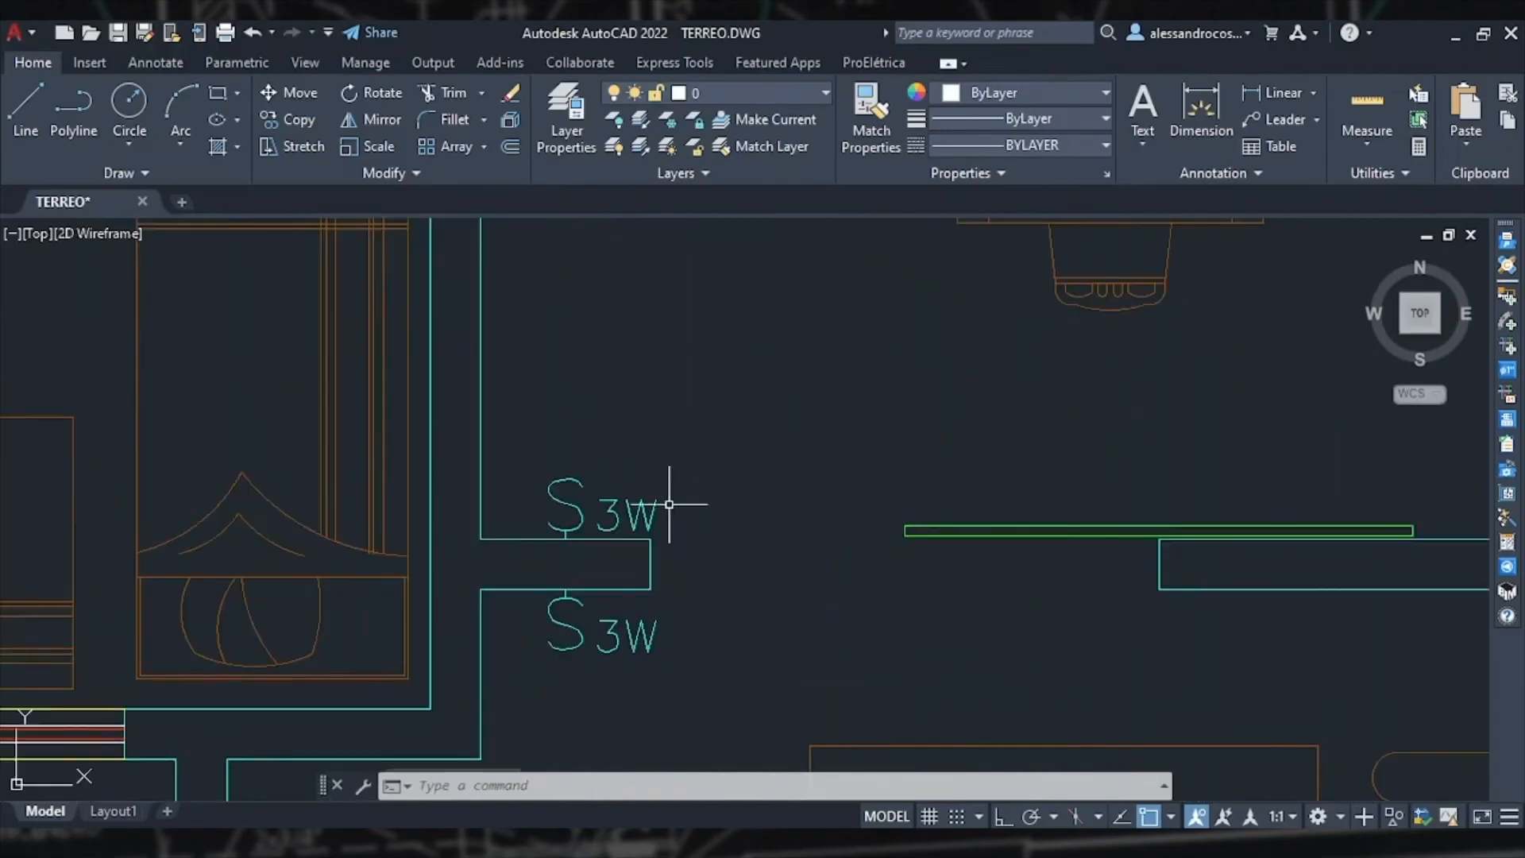
{"action": "scroll", "coordinate": [659, 508], "scroll_direction": "down", "scroll_amount": 4}
{"action": "mouse_move", "coordinate": [686, 471]}
{"action": "middle_mouse_down"}
{"action": "mouse_move", "coordinate": [677, 528]}
{"action": "mouse_move", "coordinate": [698, 545]}
{"action": "middle_mouse_up"}
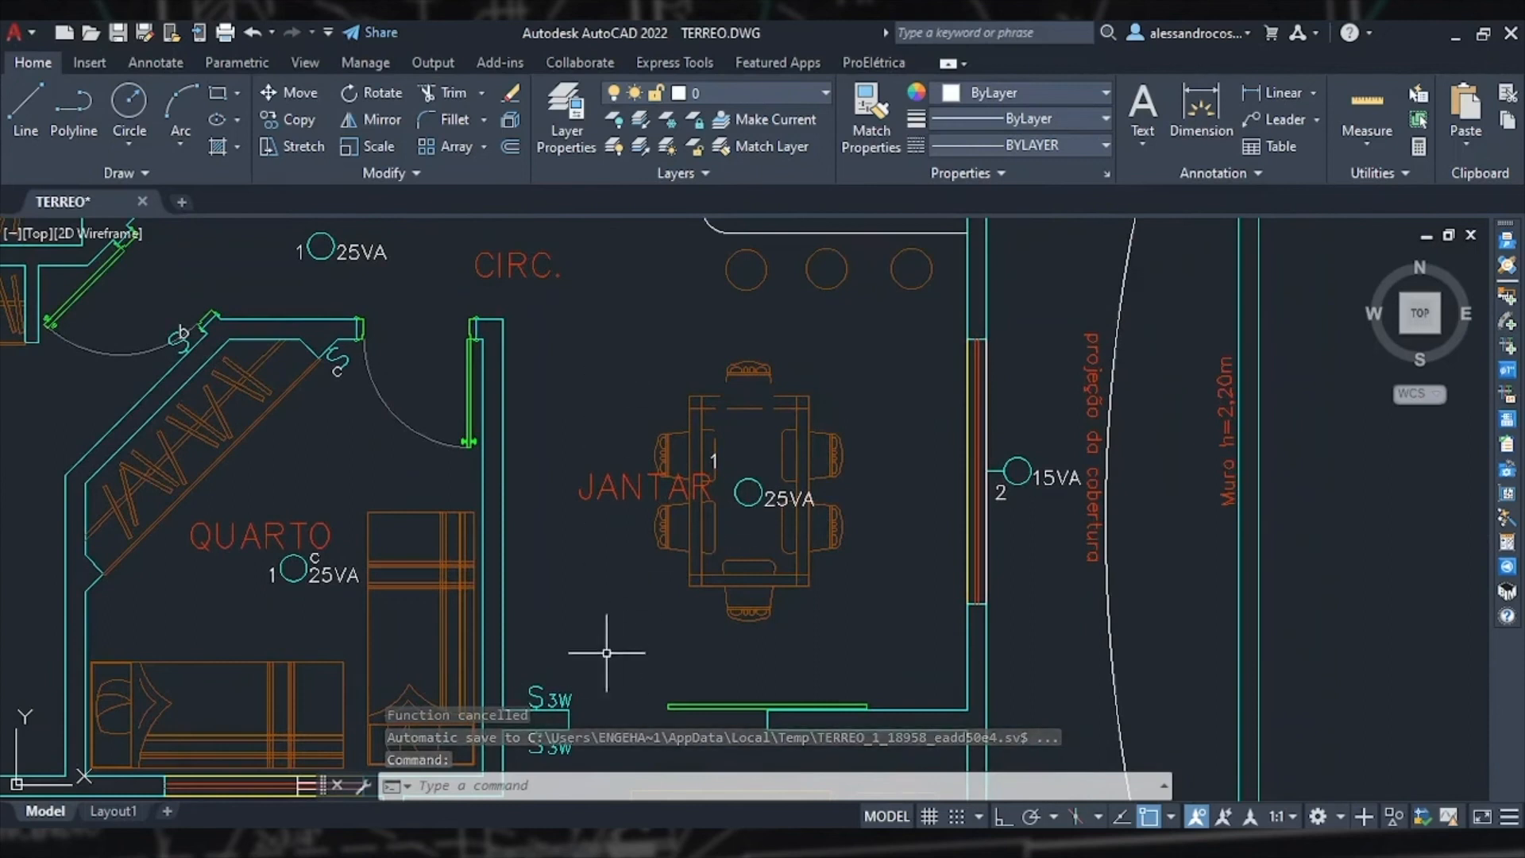
{"action": "middle_click_drag", "start_coordinate": [618, 291], "coordinate": [691, 556]}
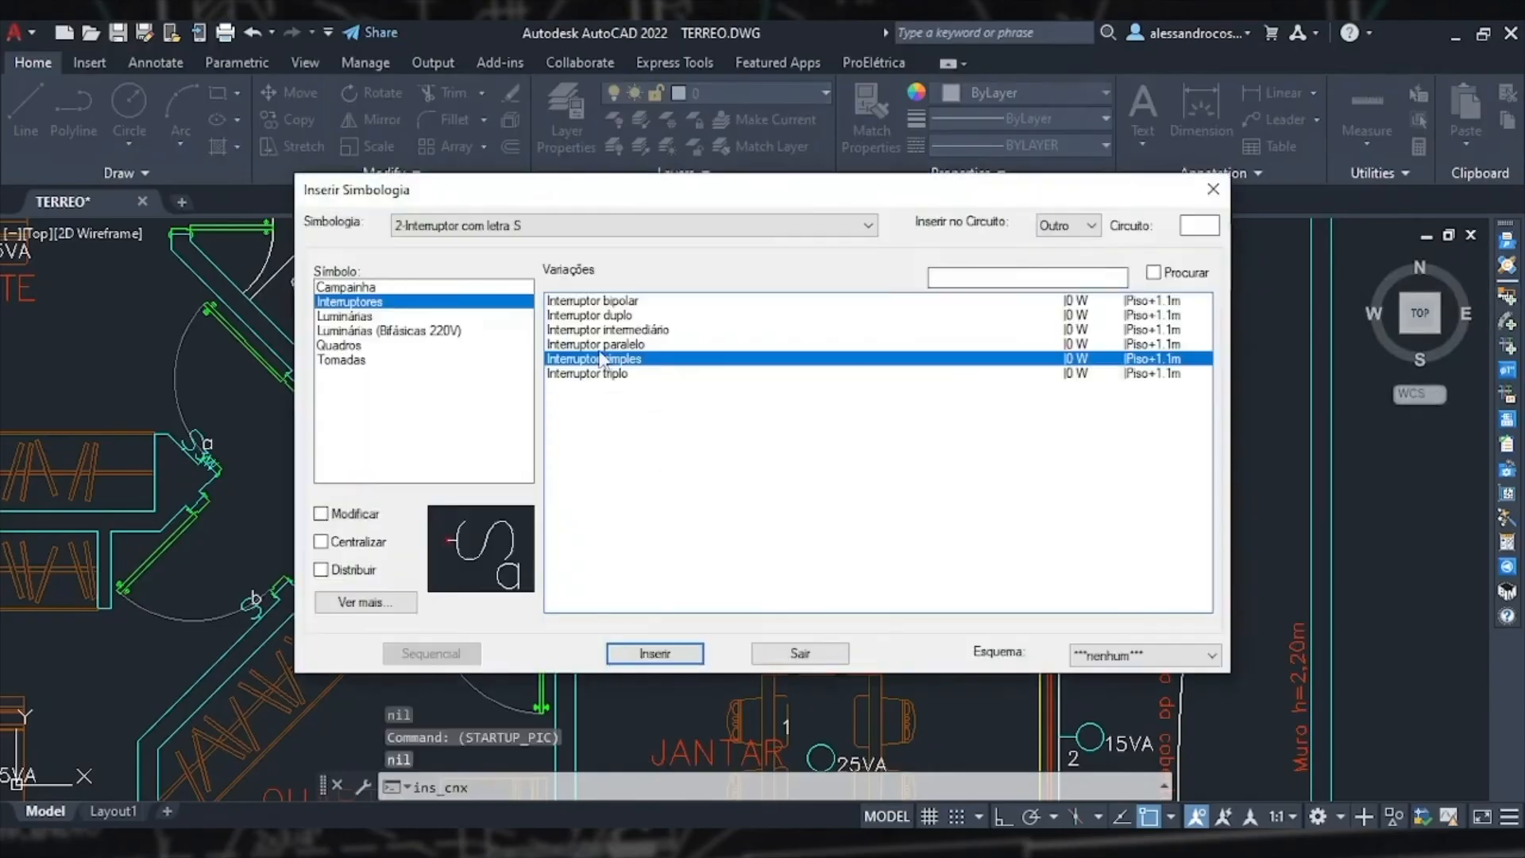
{"action": "left_click", "coordinate": [599, 345]}
{"action": "left_click", "coordinate": [321, 542]}
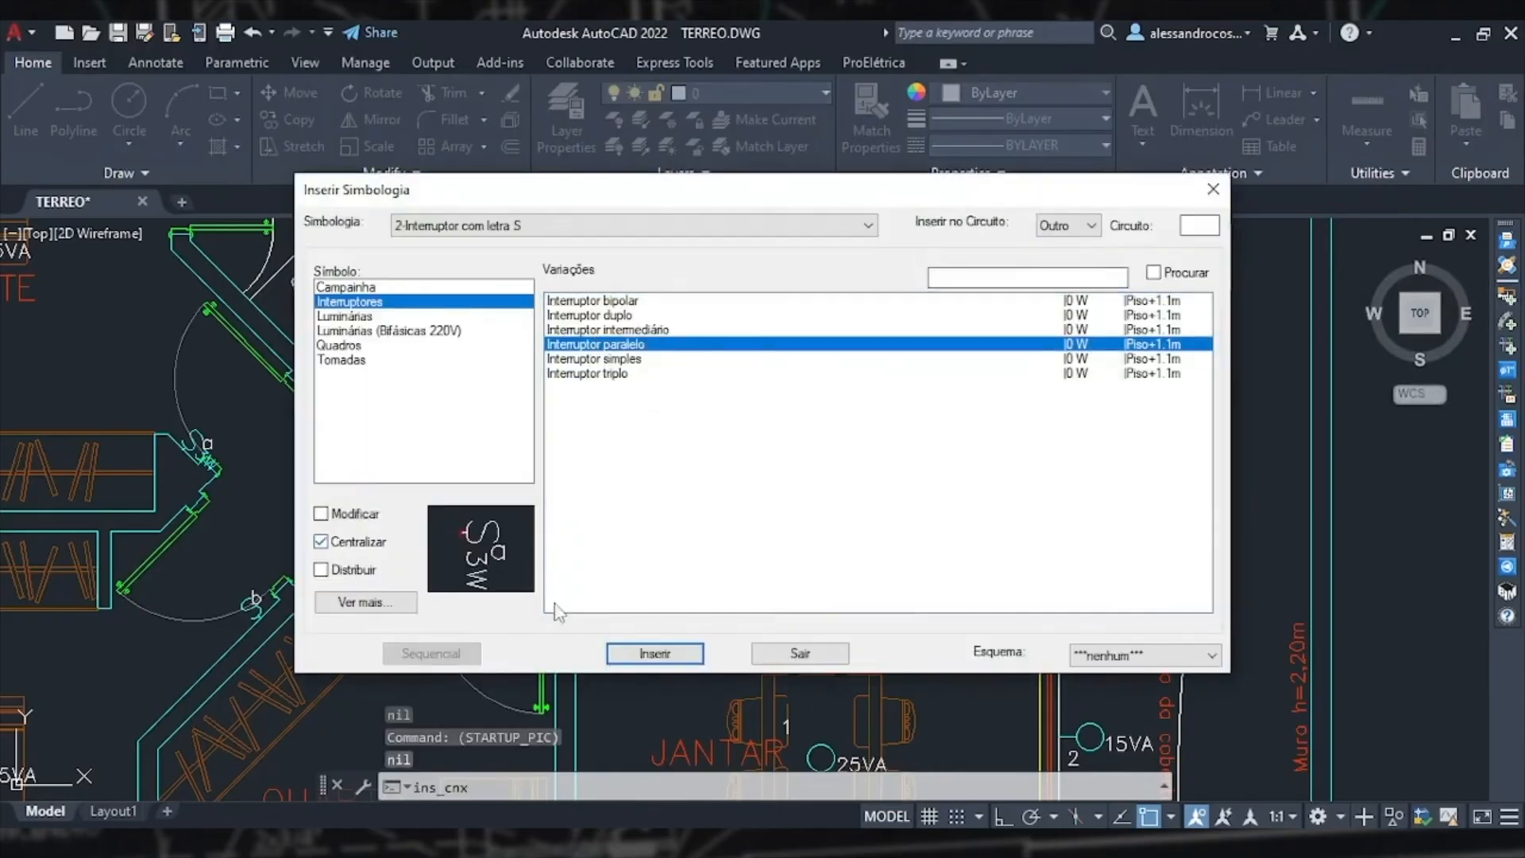
{"action": "left_click", "coordinate": [654, 652]}
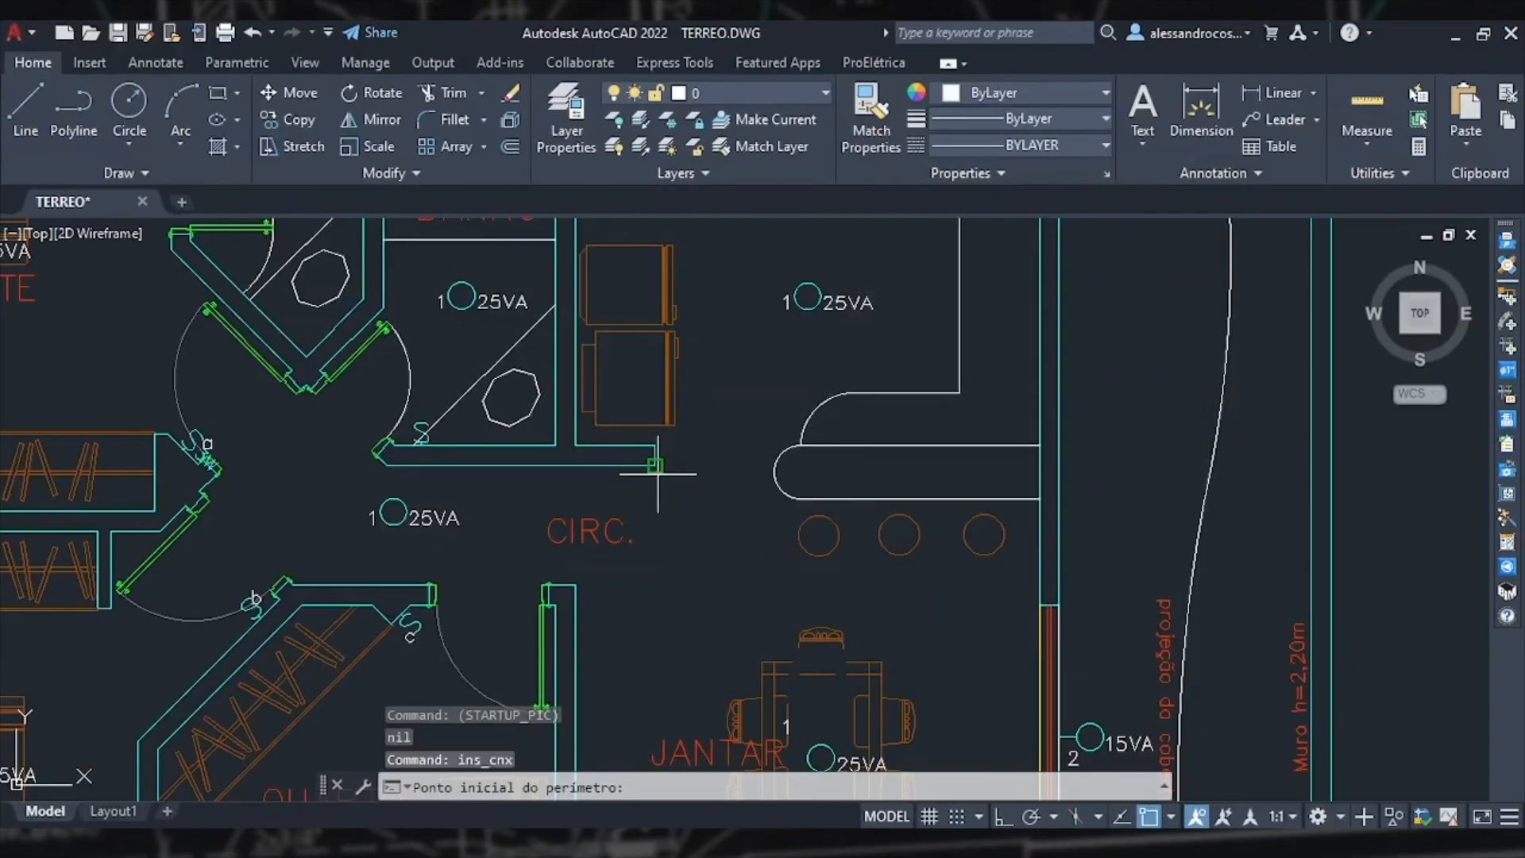
{"action": "scroll", "coordinate": [648, 467], "scroll_direction": "up", "scroll_amount": 5}
{"action": "left_click", "coordinate": [629, 433]}
{"action": "key", "text": "F8"}
{"action": "type", "text": ".4"}
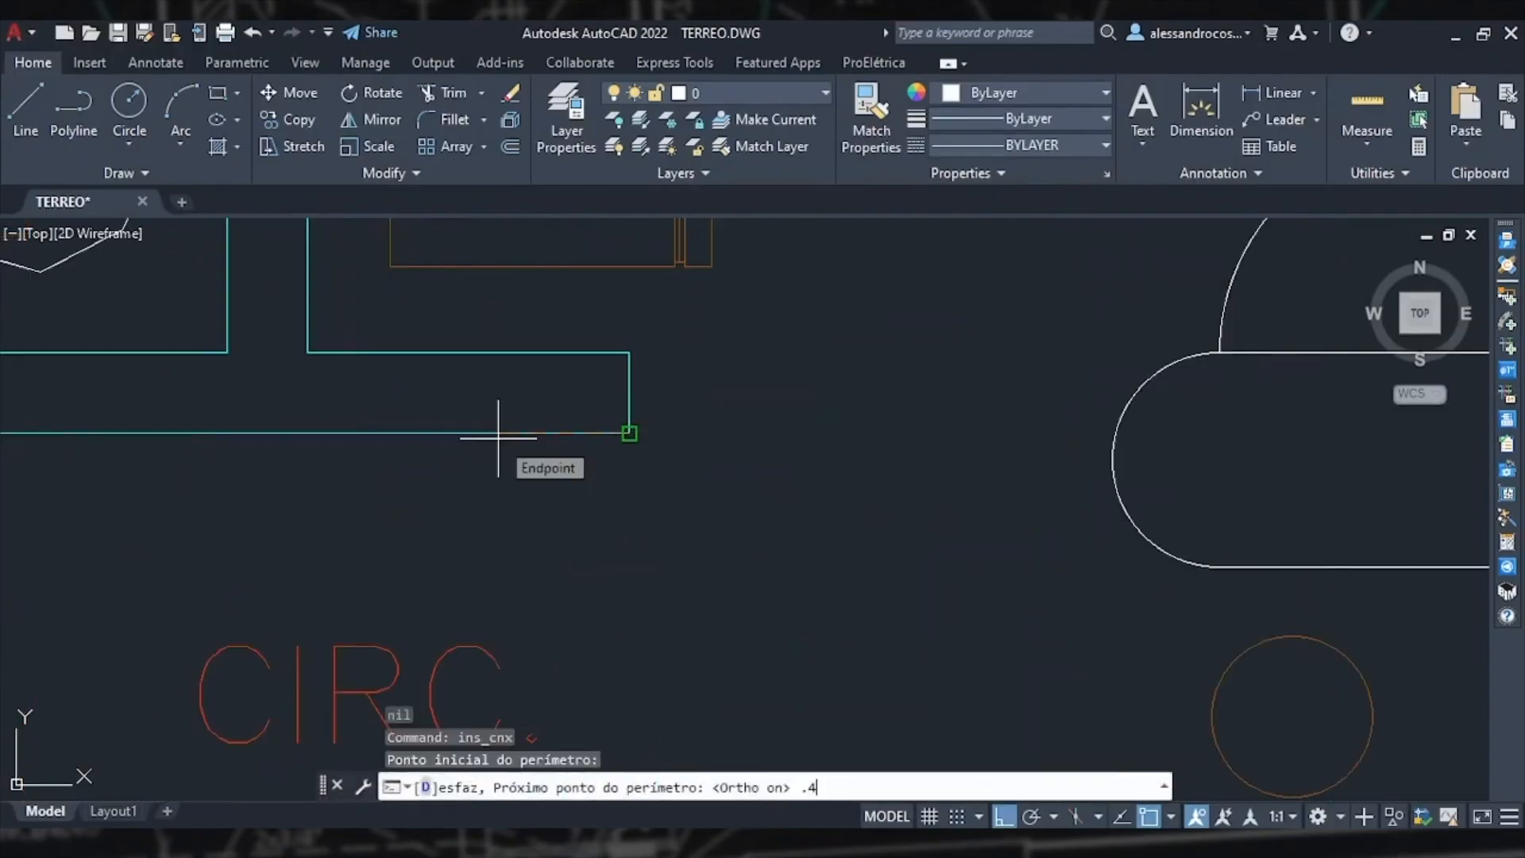
{"action": "key", "text": "Return"}
{"action": "key", "text": "Return"}
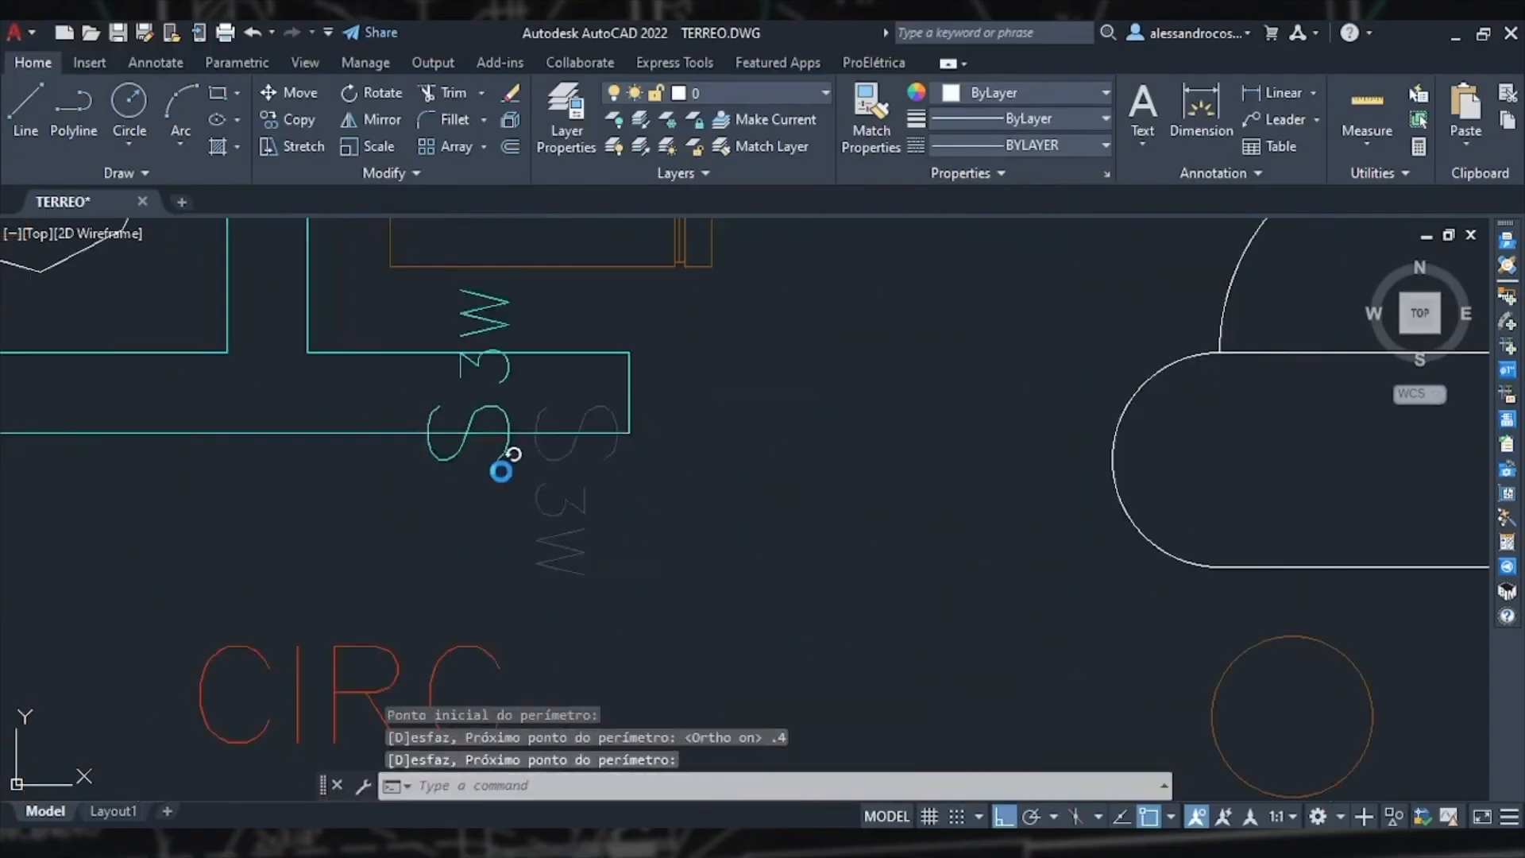
{"action": "key", "text": "Return"}
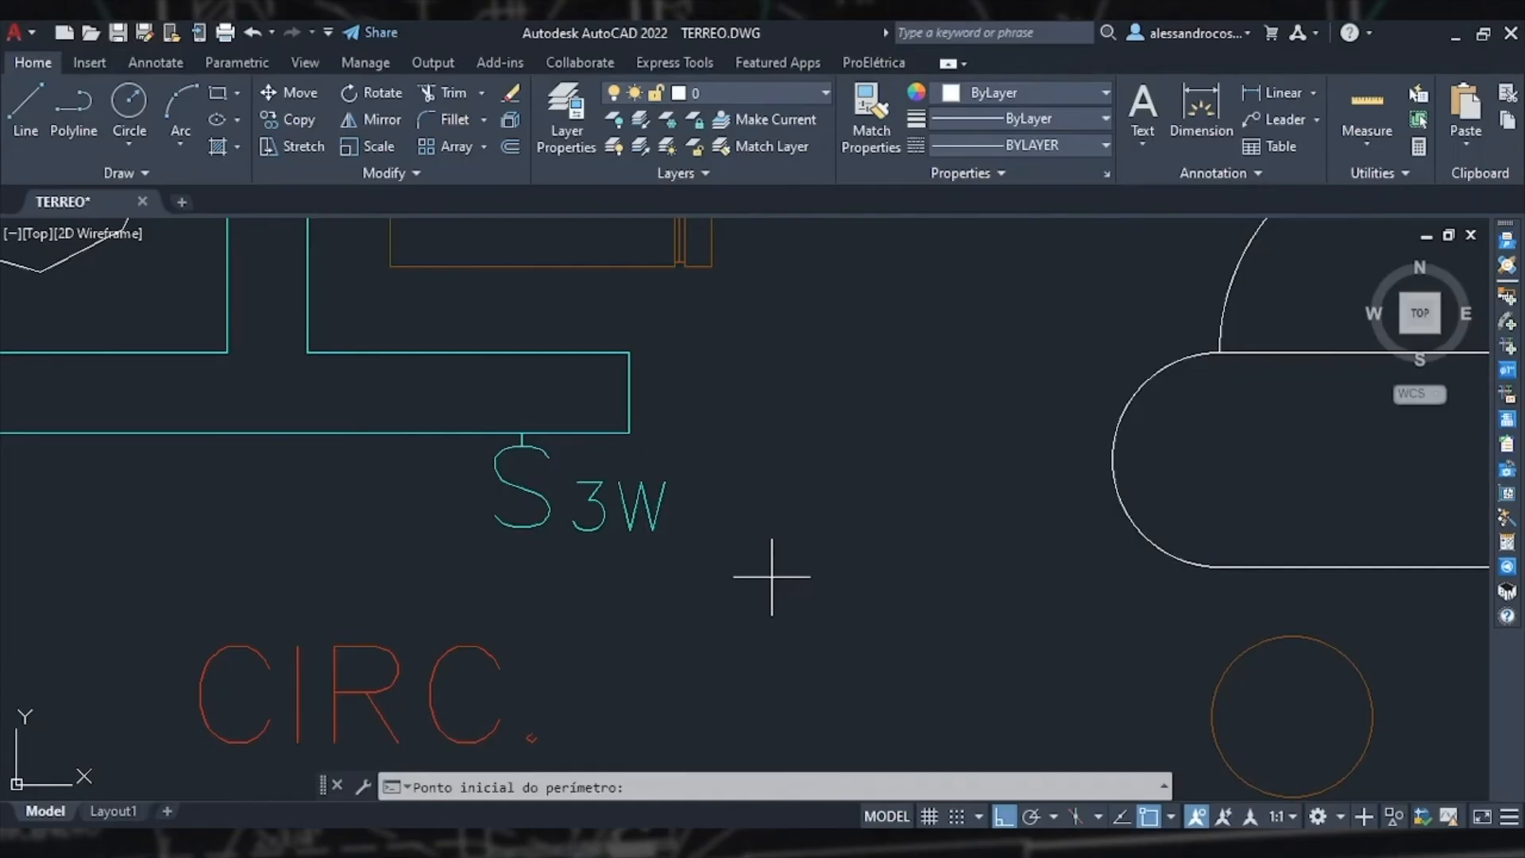
{"action": "scroll", "coordinate": [771, 576], "scroll_direction": "down", "scroll_amount": 10}
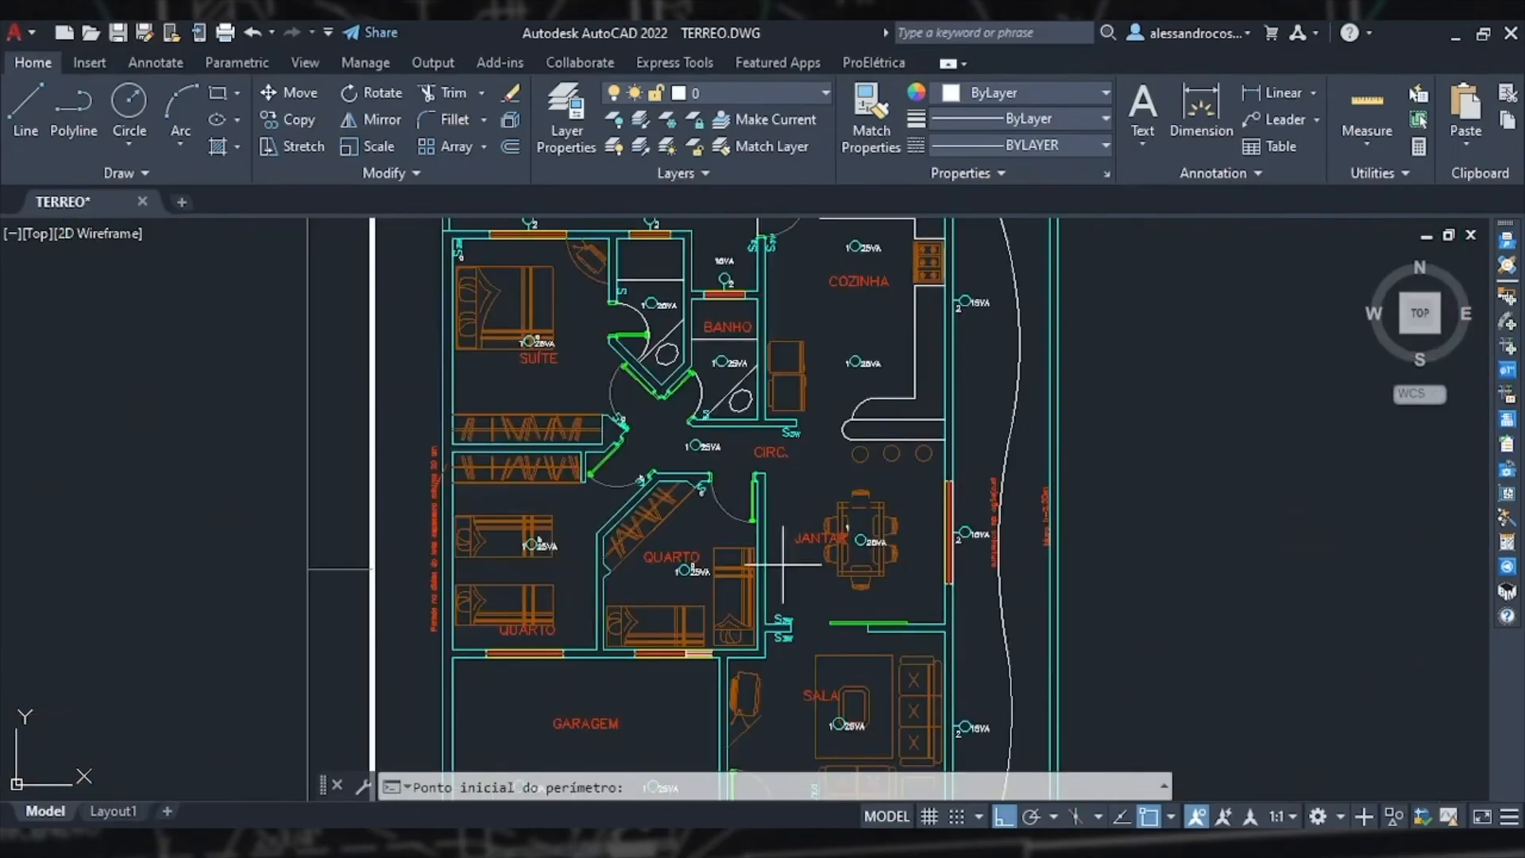
{"action": "scroll", "coordinate": [795, 449], "scroll_direction": "up", "scroll_amount": 4}
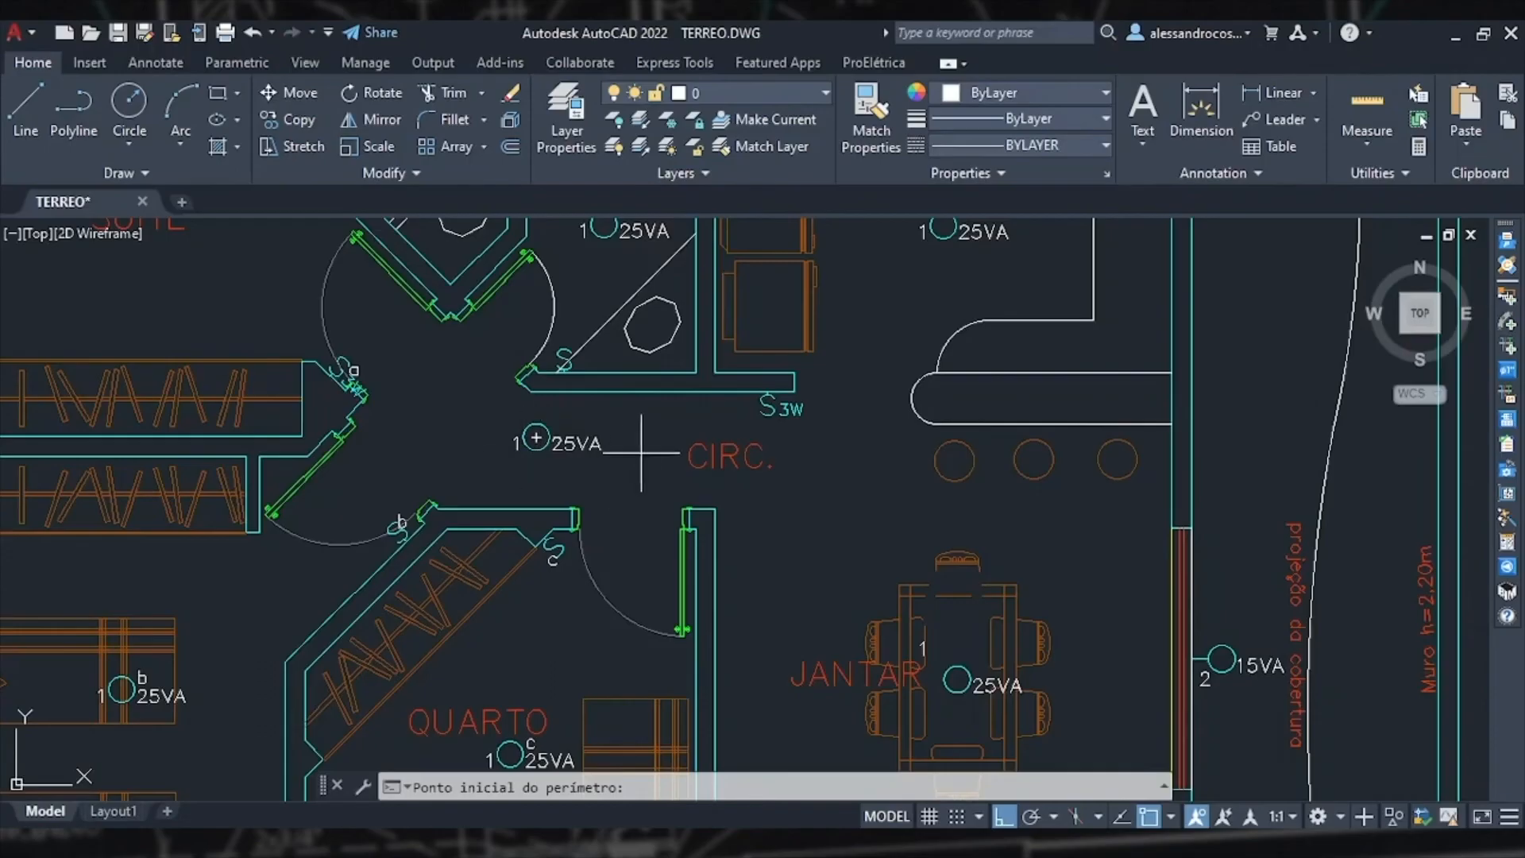
{"action": "key", "text": "Escape"}
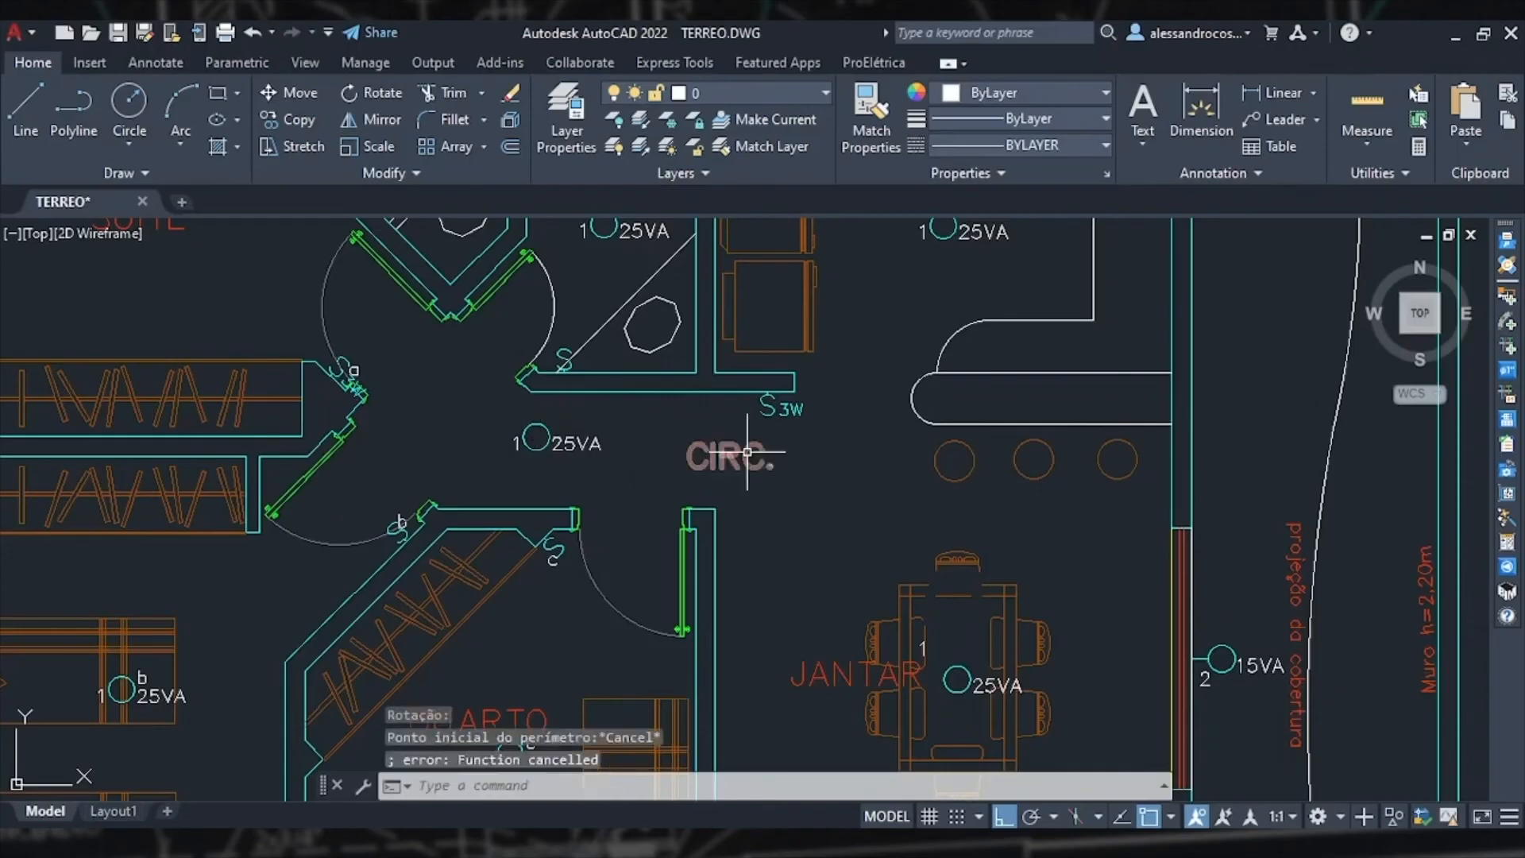
Step: Insert a simple switch below the circulation's 3w switch, merging both boxes into one 2x4 box
{"action": "left_click", "coordinate": [1506, 298]}
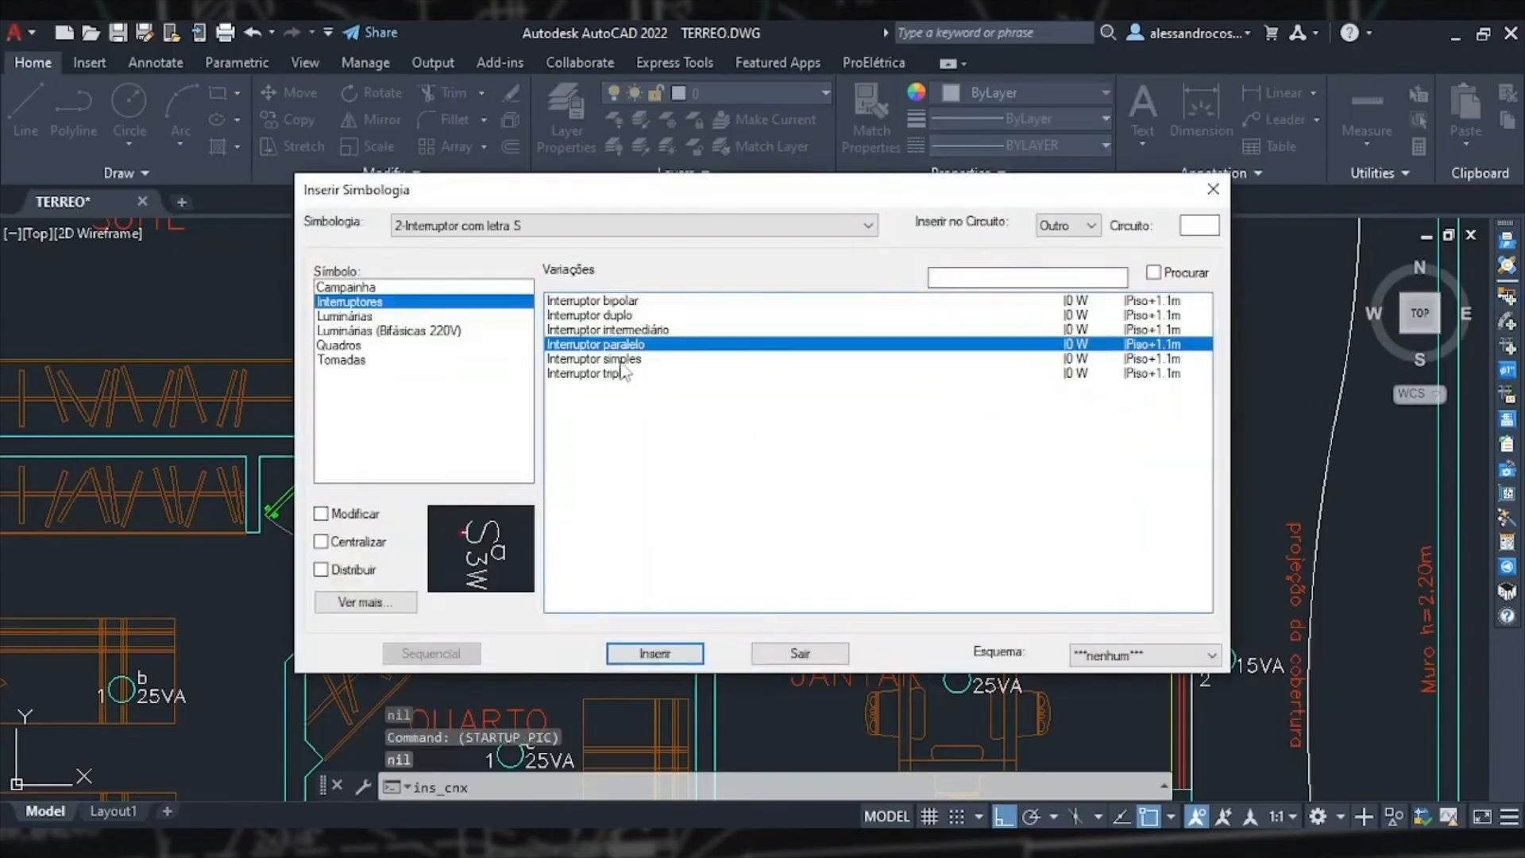
{"action": "left_click", "coordinate": [616, 358]}
{"action": "left_click", "coordinate": [655, 652]}
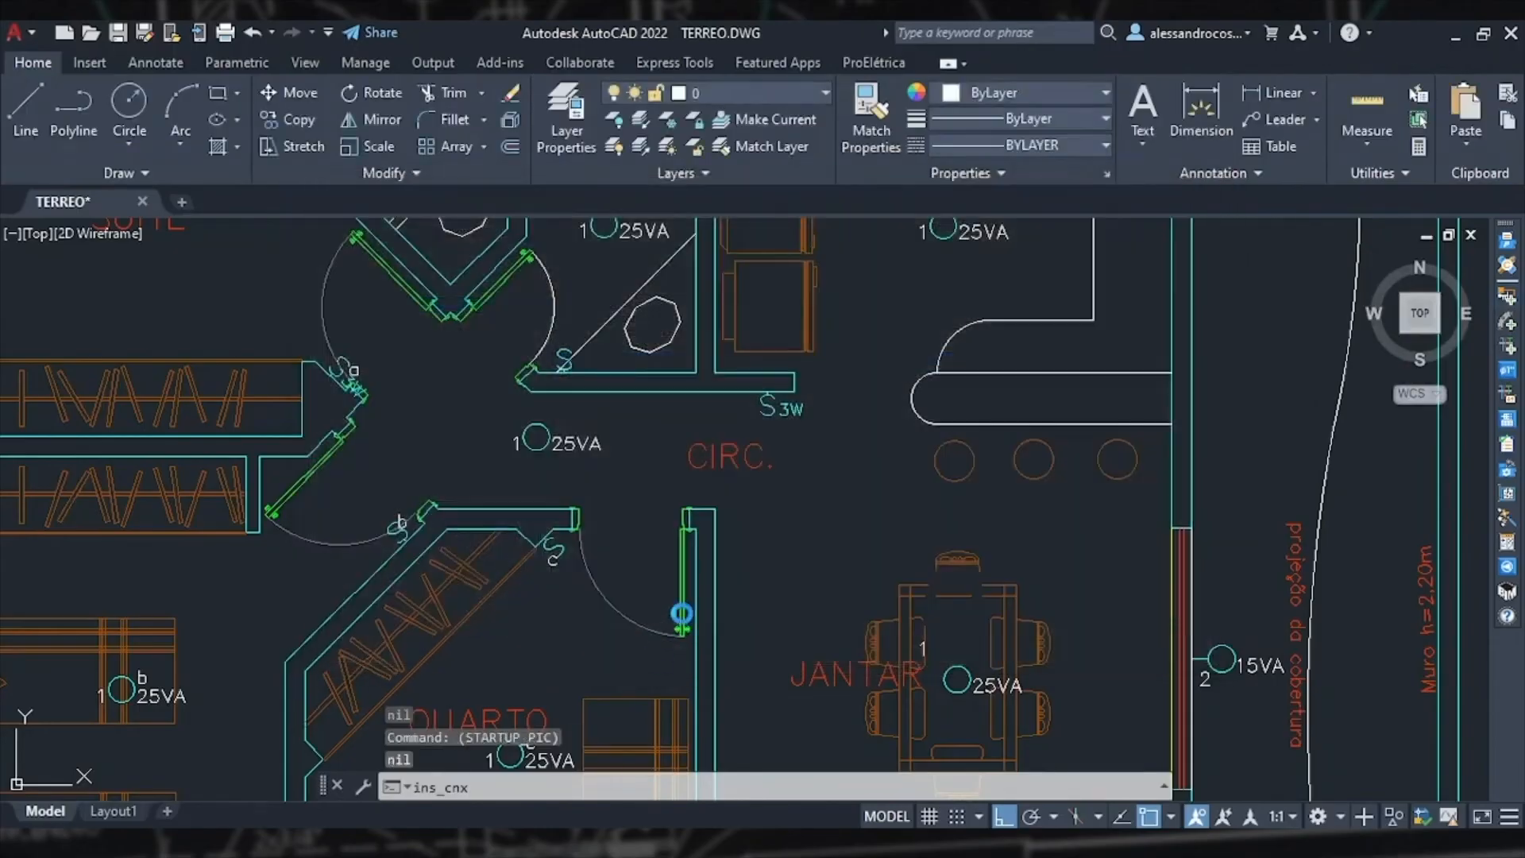
{"action": "scroll", "coordinate": [794, 454], "scroll_direction": "up", "scroll_amount": 5}
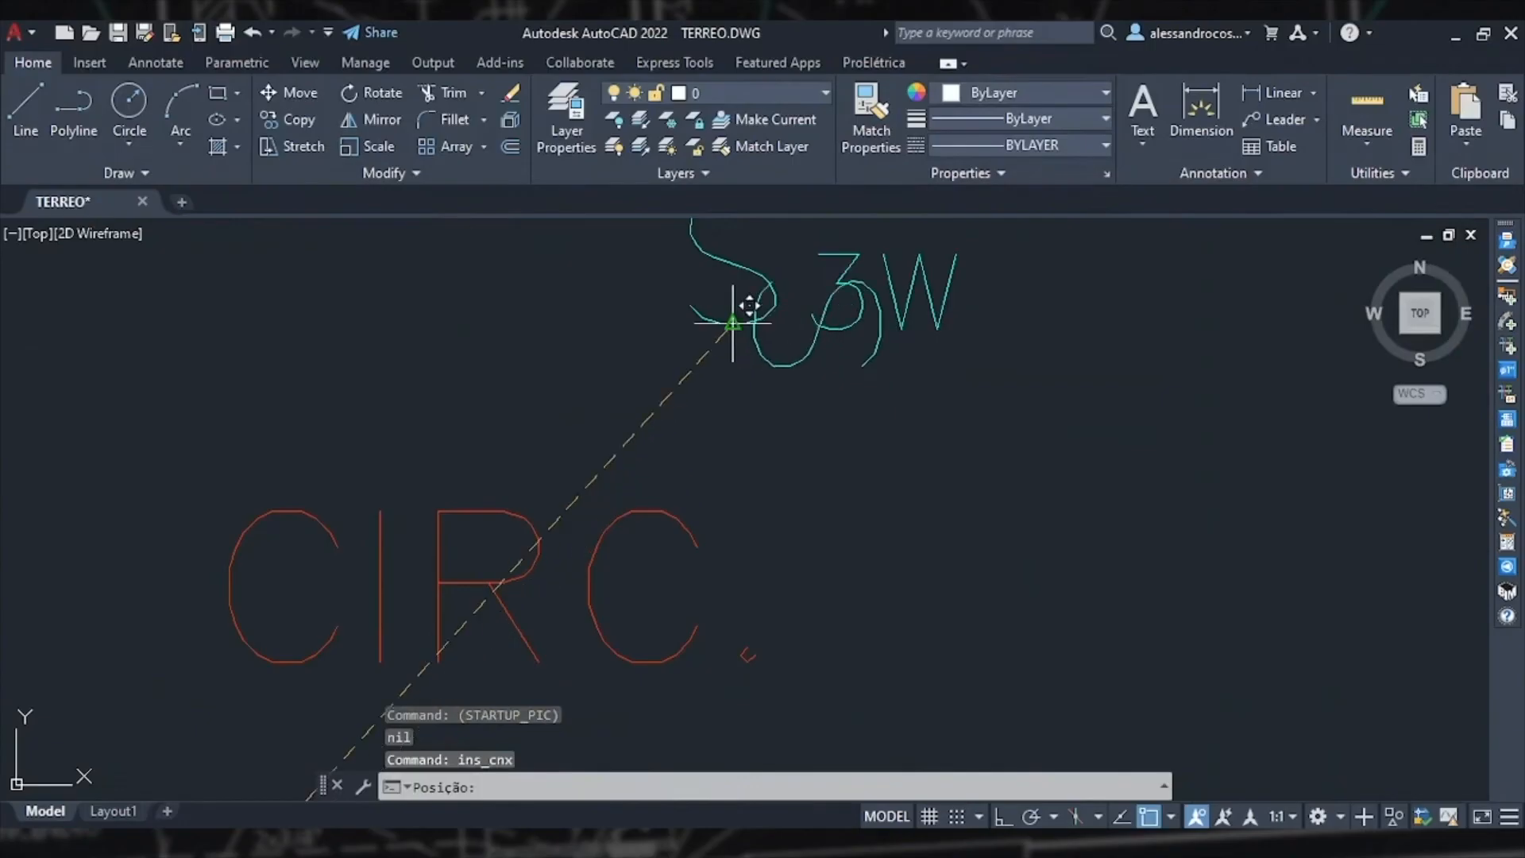
{"action": "left_click", "coordinate": [772, 412]}
{"action": "left_click", "coordinate": [725, 486]}
{"action": "left_click", "coordinate": [590, 467]}
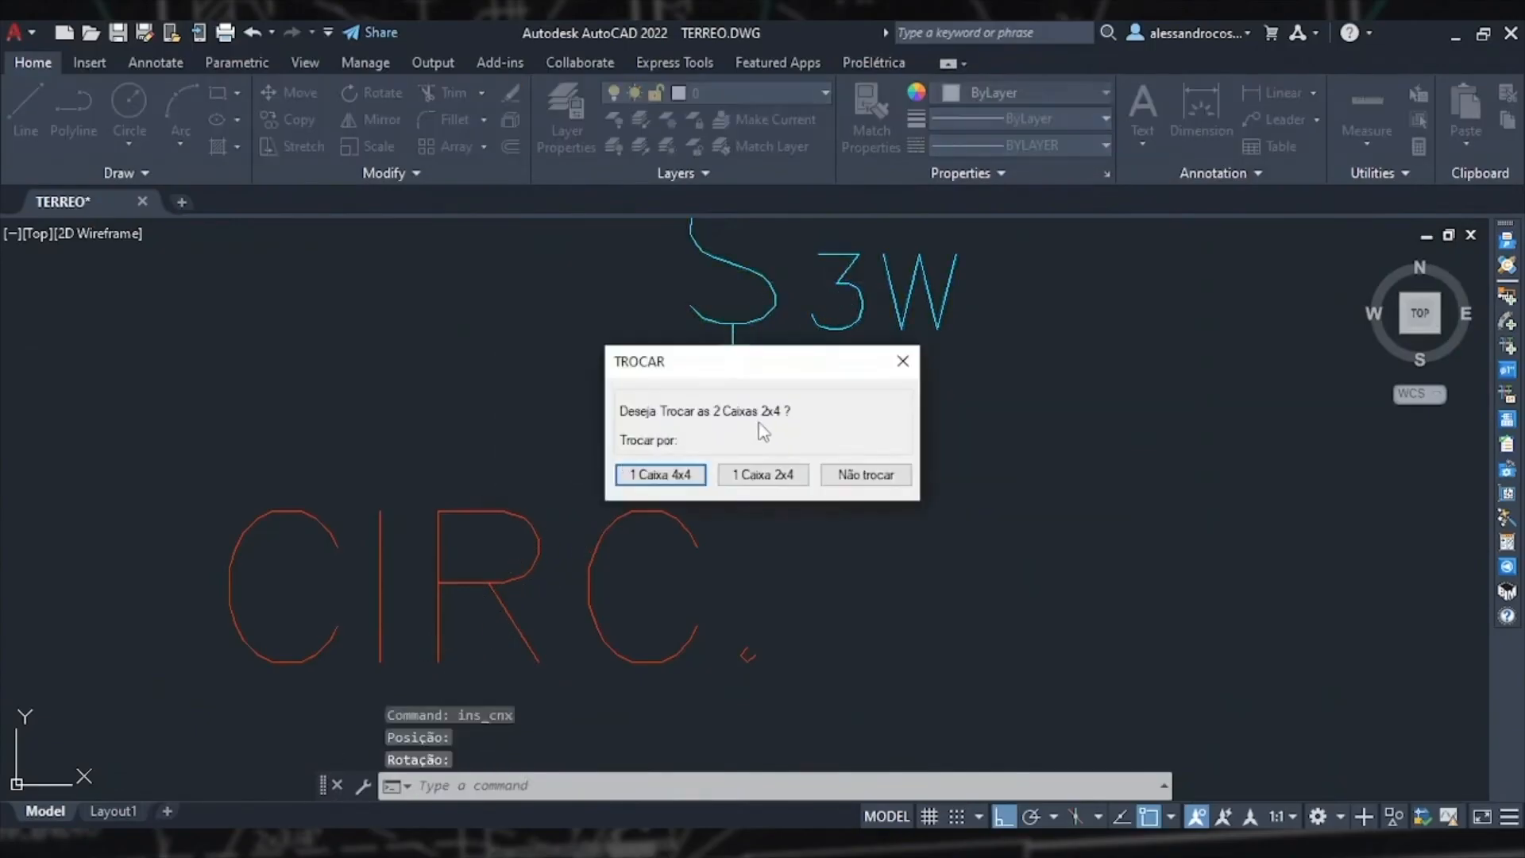
{"action": "left_click", "coordinate": [750, 481]}
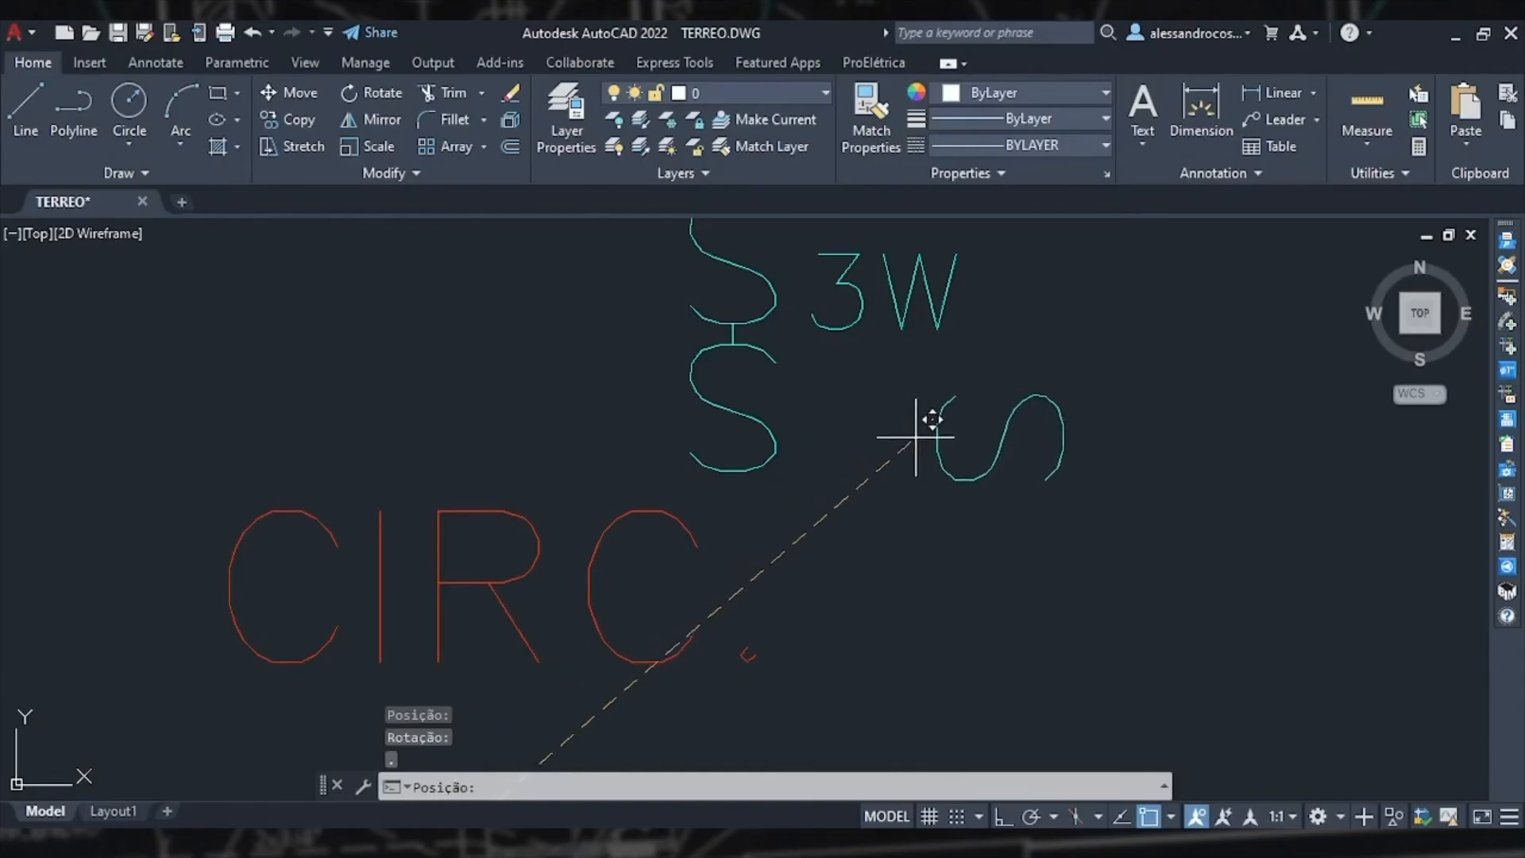
{"action": "key", "text": "Escape"}
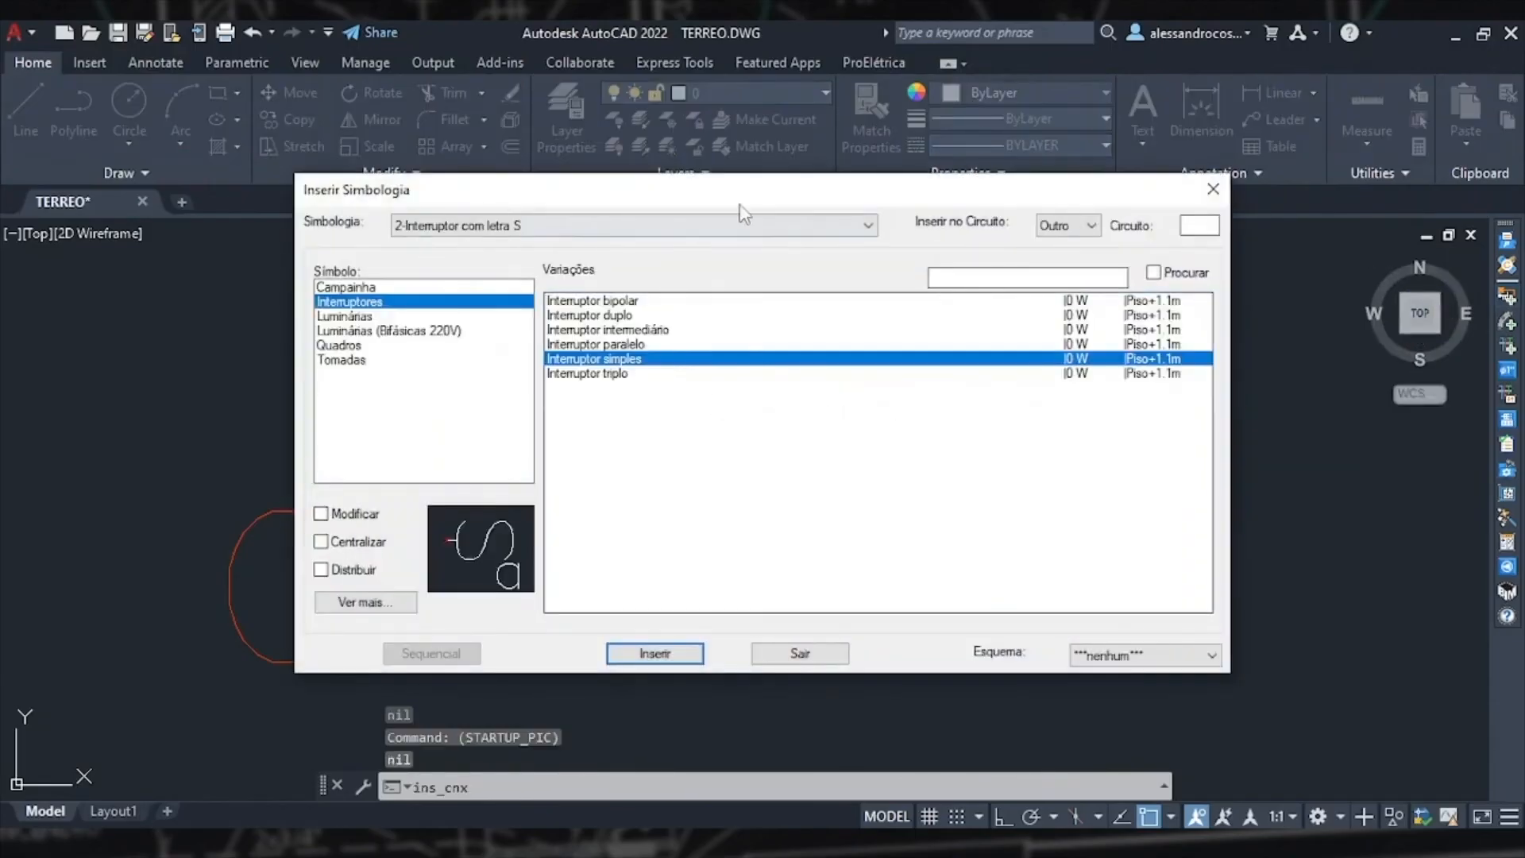
{"action": "left_click", "coordinate": [1213, 190]}
{"action": "key", "text": "Escape"}
Step: Insert a parallel 3w switch below the circulation switches, coupling it to them and merging into one 2x4 box
{"action": "scroll", "coordinate": [817, 470], "scroll_direction": "down", "scroll_amount": 6}
{"action": "middle_click_drag", "start_coordinate": [832, 443], "coordinate": [690, 602]}
{"action": "scroll", "coordinate": [696, 600], "scroll_direction": "down", "scroll_amount": 4}
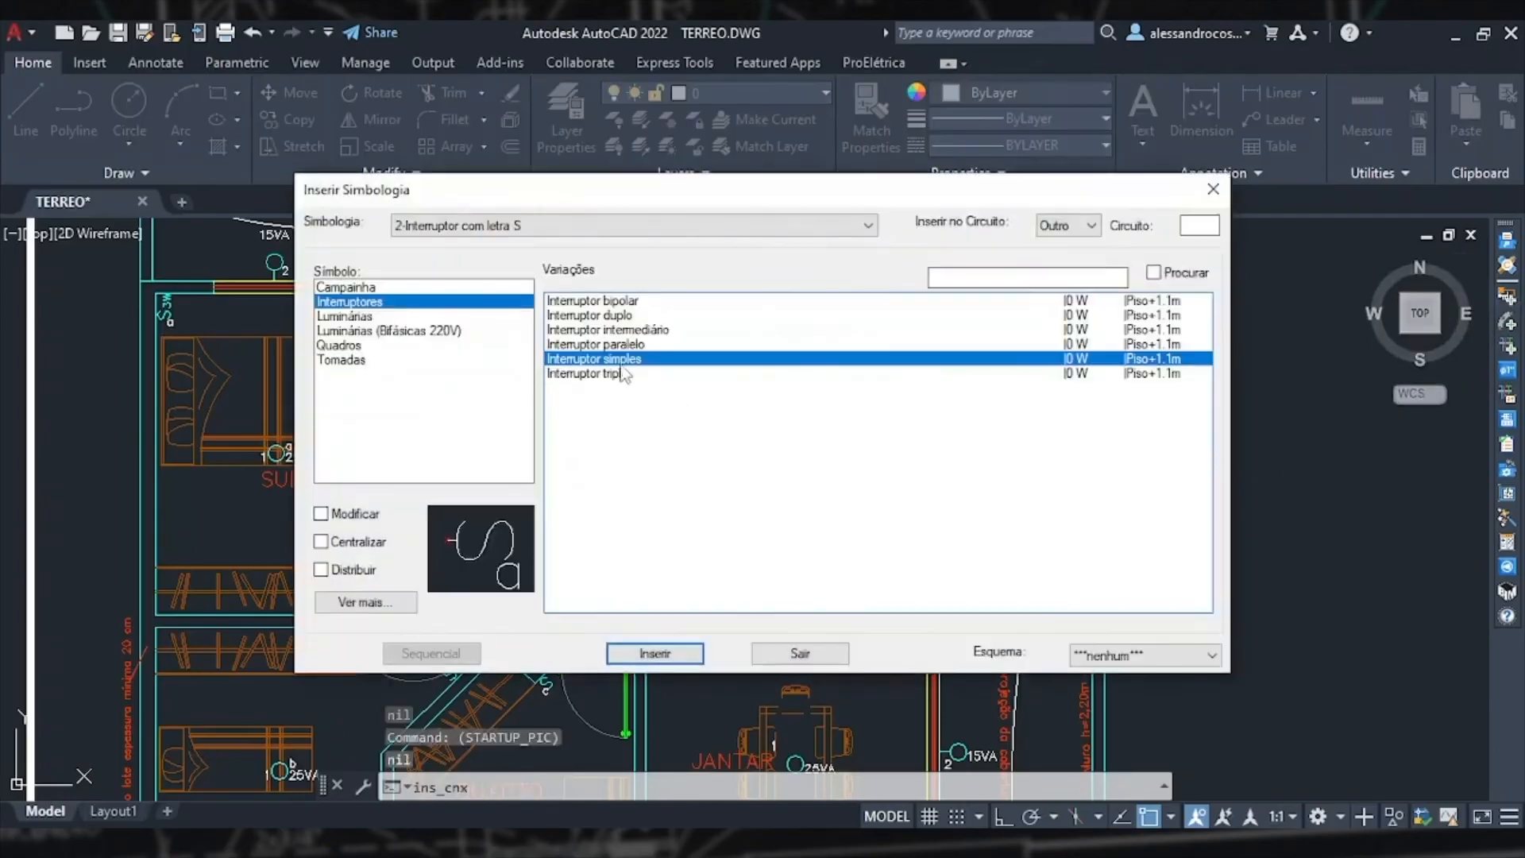
{"action": "left_click", "coordinate": [607, 345]}
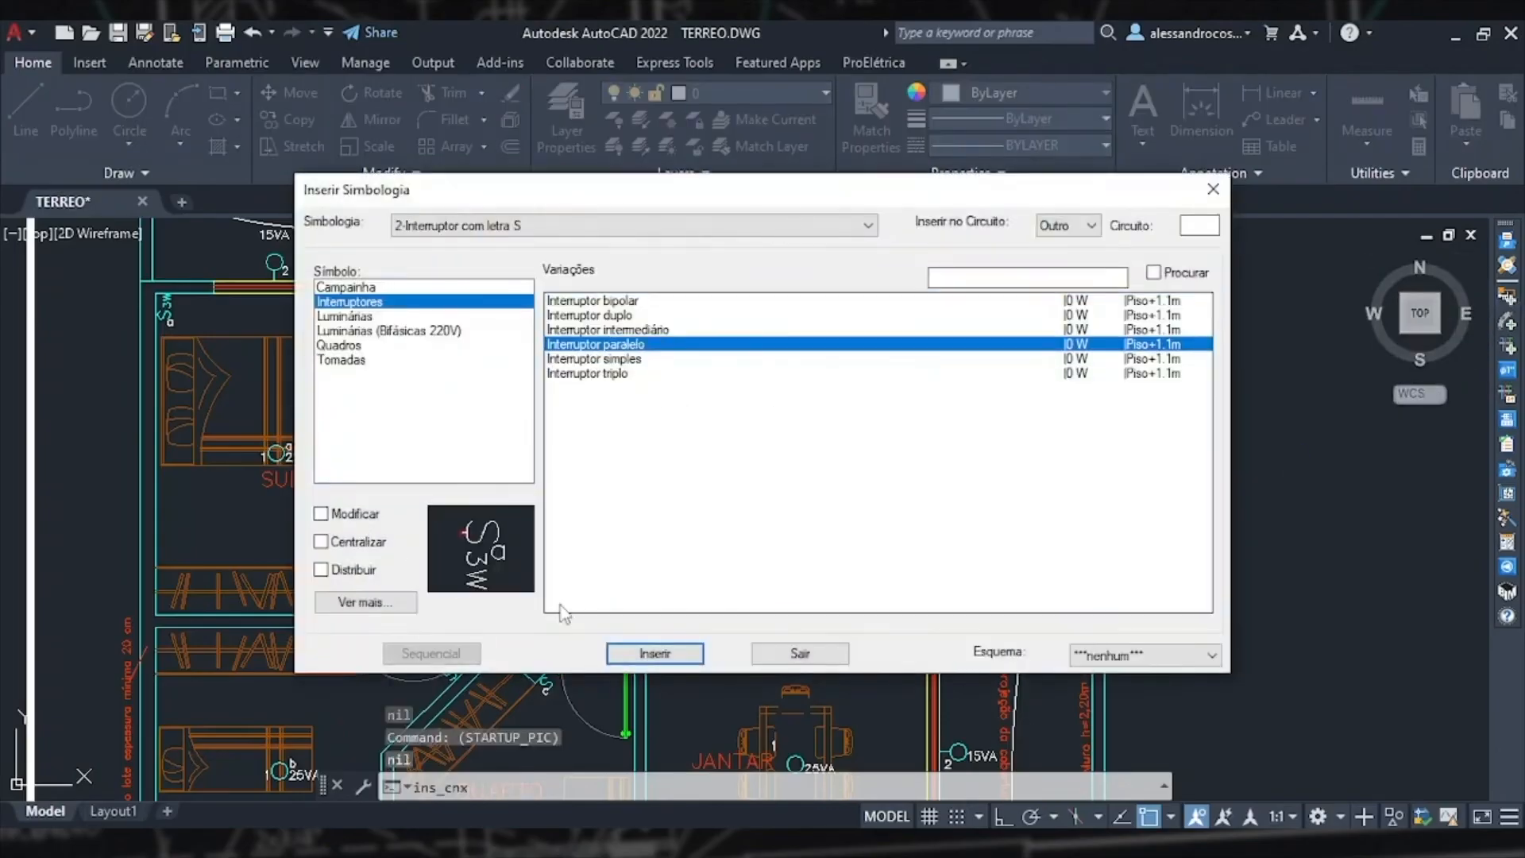
{"action": "left_click", "coordinate": [654, 652]}
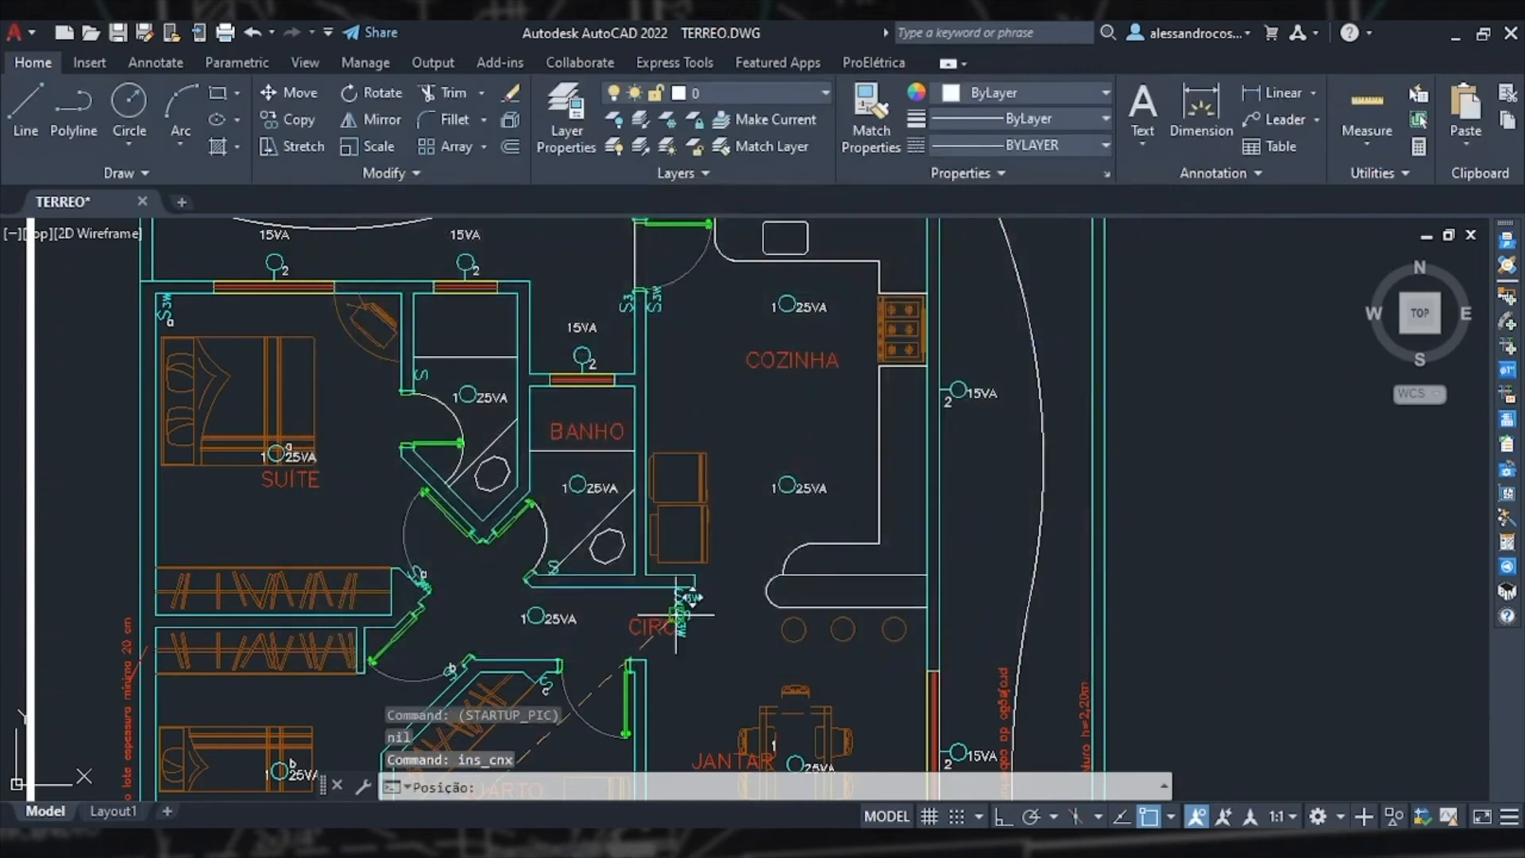
{"action": "scroll", "coordinate": [677, 615], "scroll_direction": "up", "scroll_amount": 10}
{"action": "left_click", "coordinate": [680, 526]}
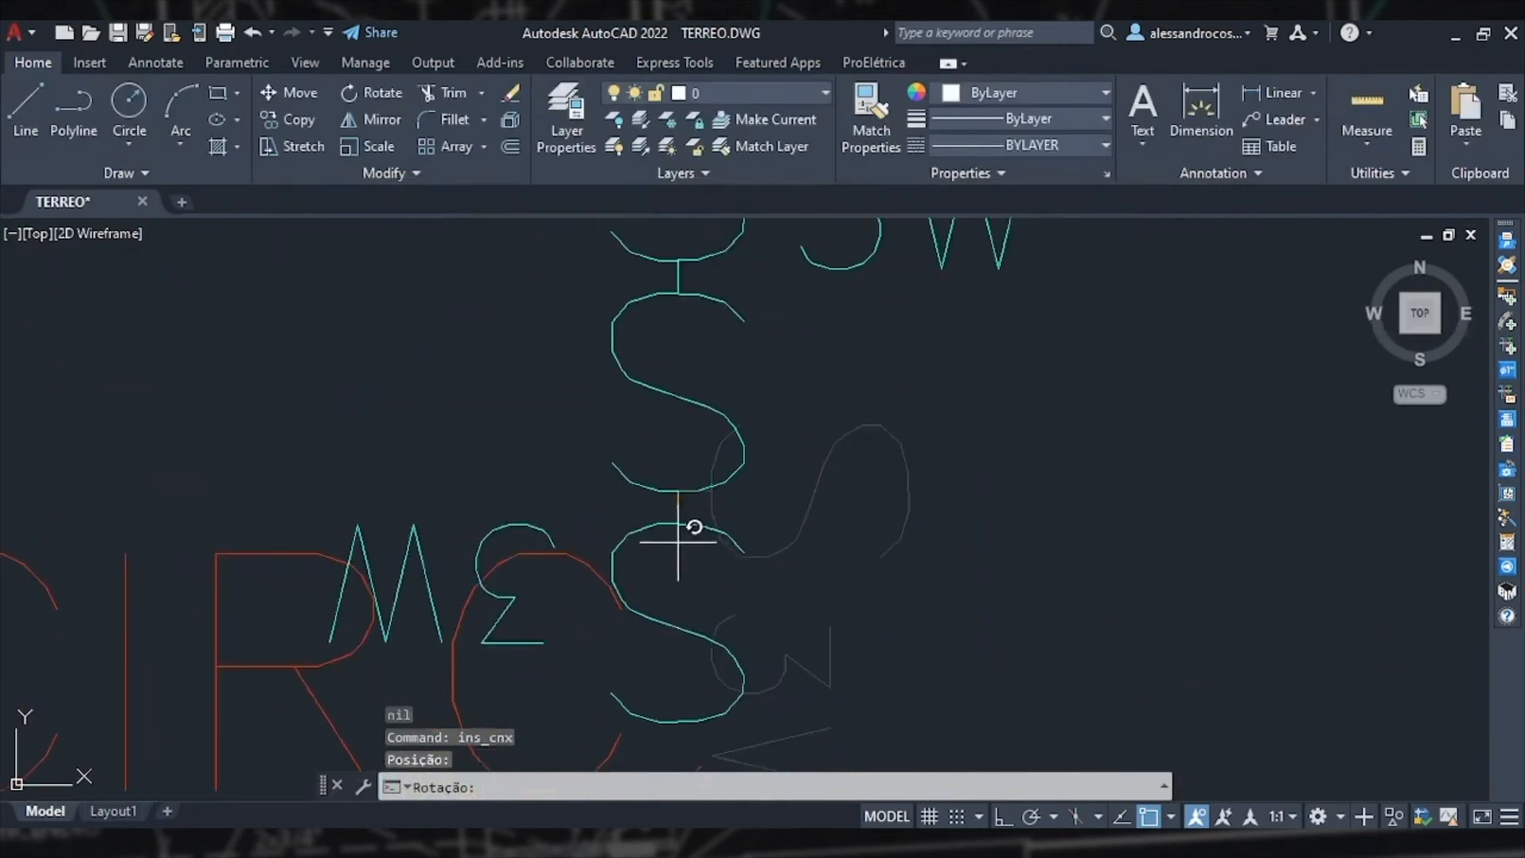
{"action": "key", "text": "F8"}
{"action": "left_click", "coordinate": [692, 638]}
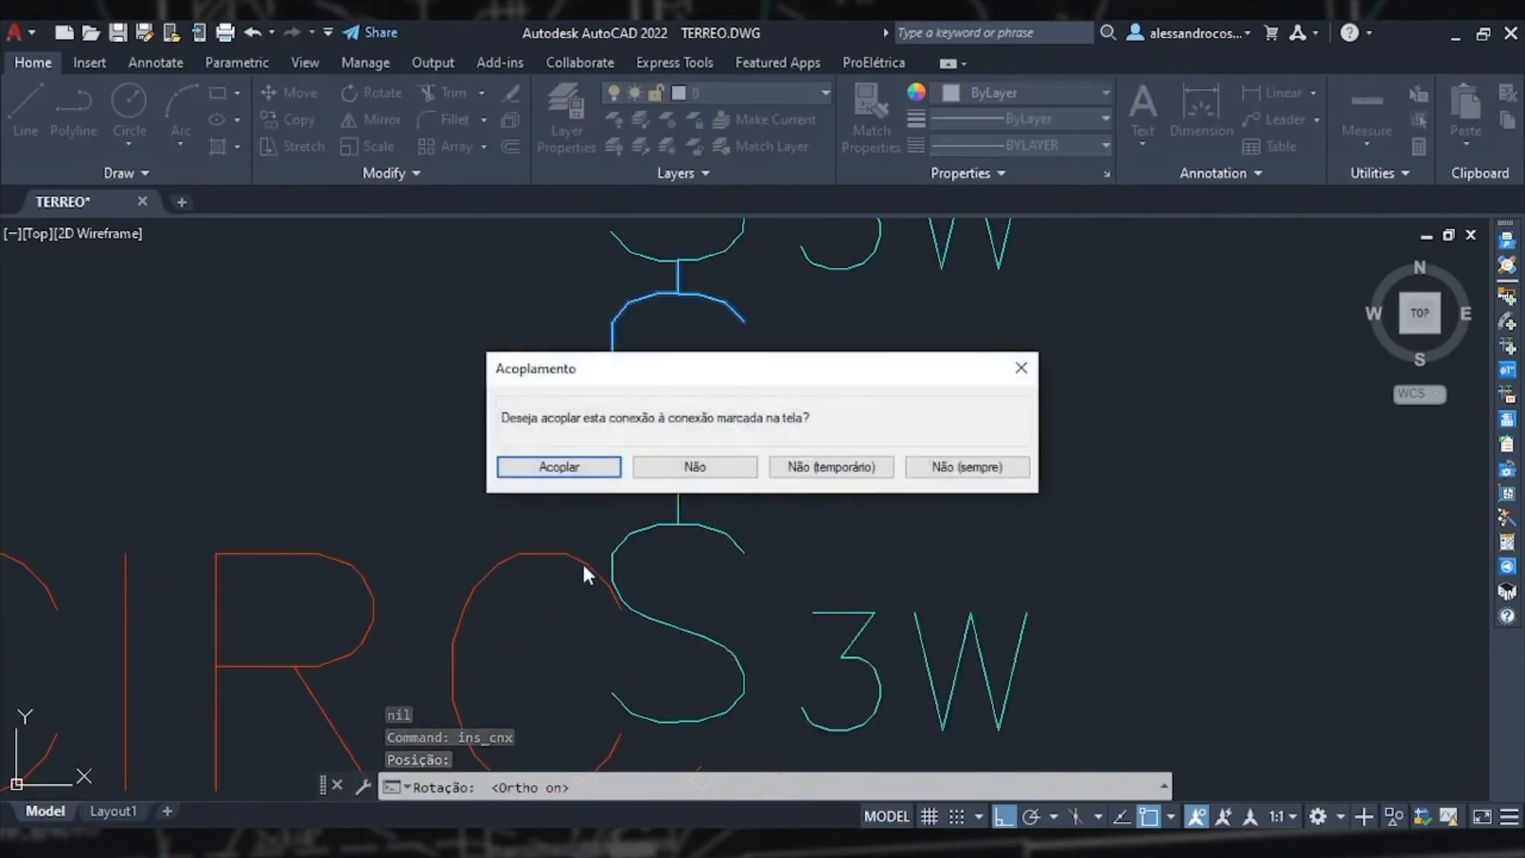
{"action": "left_click", "coordinate": [605, 470]}
{"action": "left_click", "coordinate": [762, 475]}
{"action": "scroll", "coordinate": [1032, 512], "scroll_direction": "down", "scroll_amount": 5}
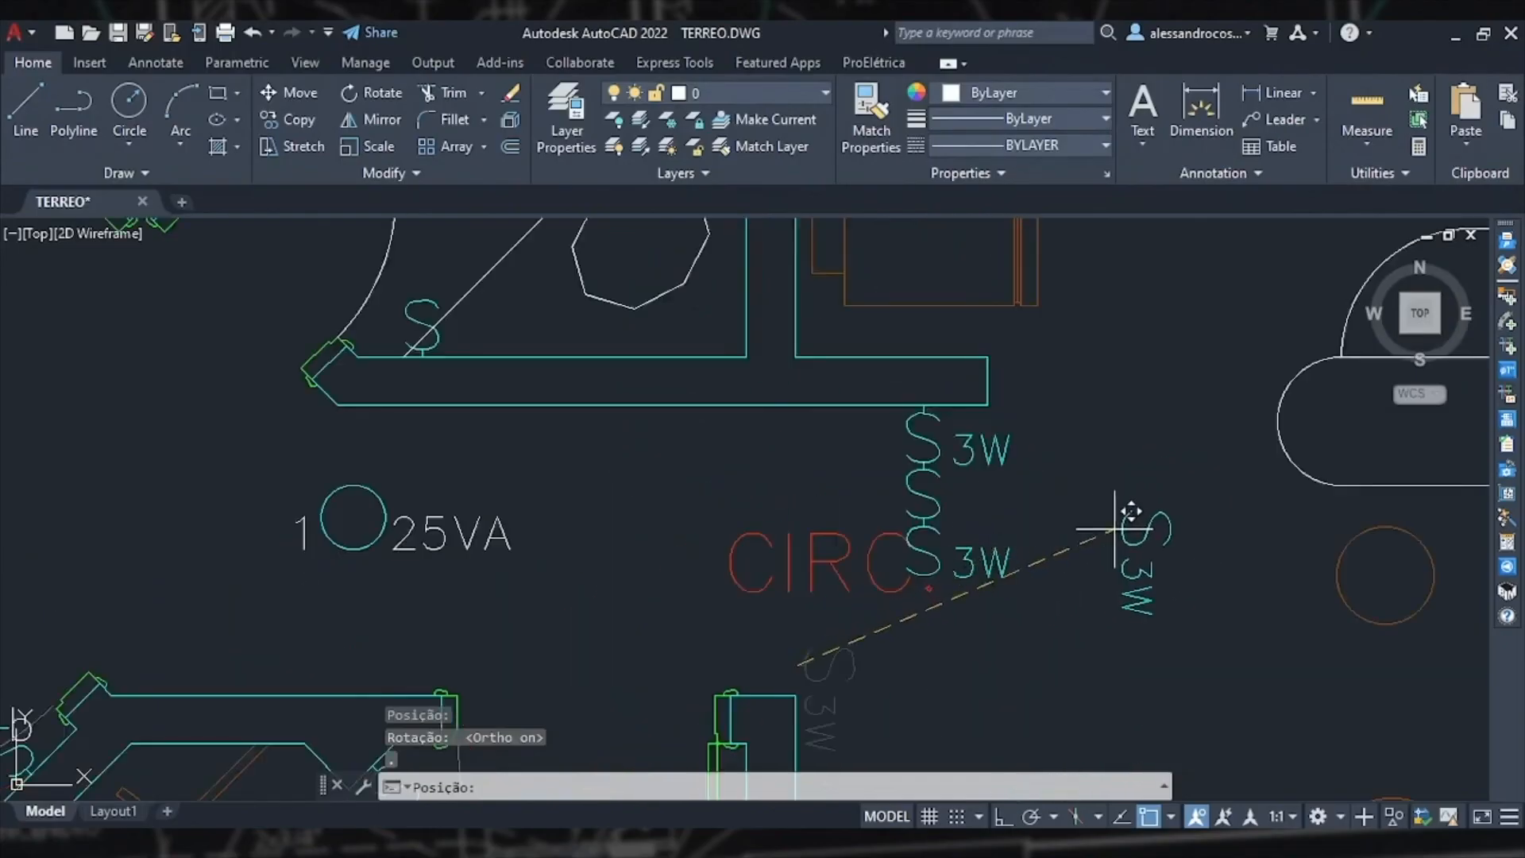
{"action": "key", "text": "Escape"}
{"action": "scroll", "coordinate": [1132, 548], "scroll_direction": "down", "scroll_amount": 3}
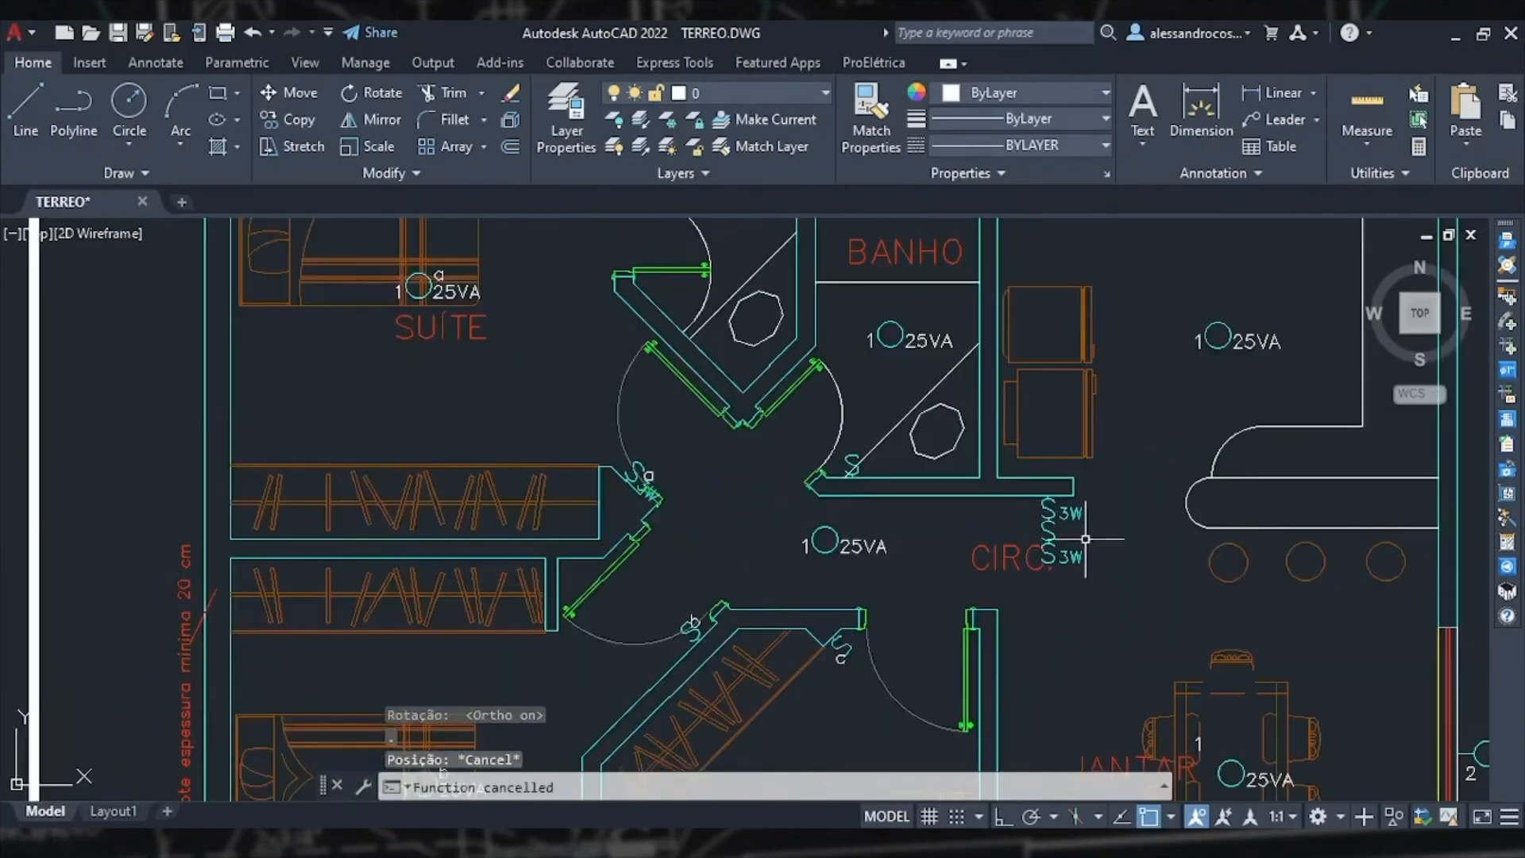
{"action": "scroll", "coordinate": [1088, 548], "scroll_direction": "down", "scroll_amount": 3}
Step: Move the CIRC. room label down and away from the circulation's switches
{"action": "middle_click_drag", "start_coordinate": [1089, 595], "coordinate": [1011, 510]}
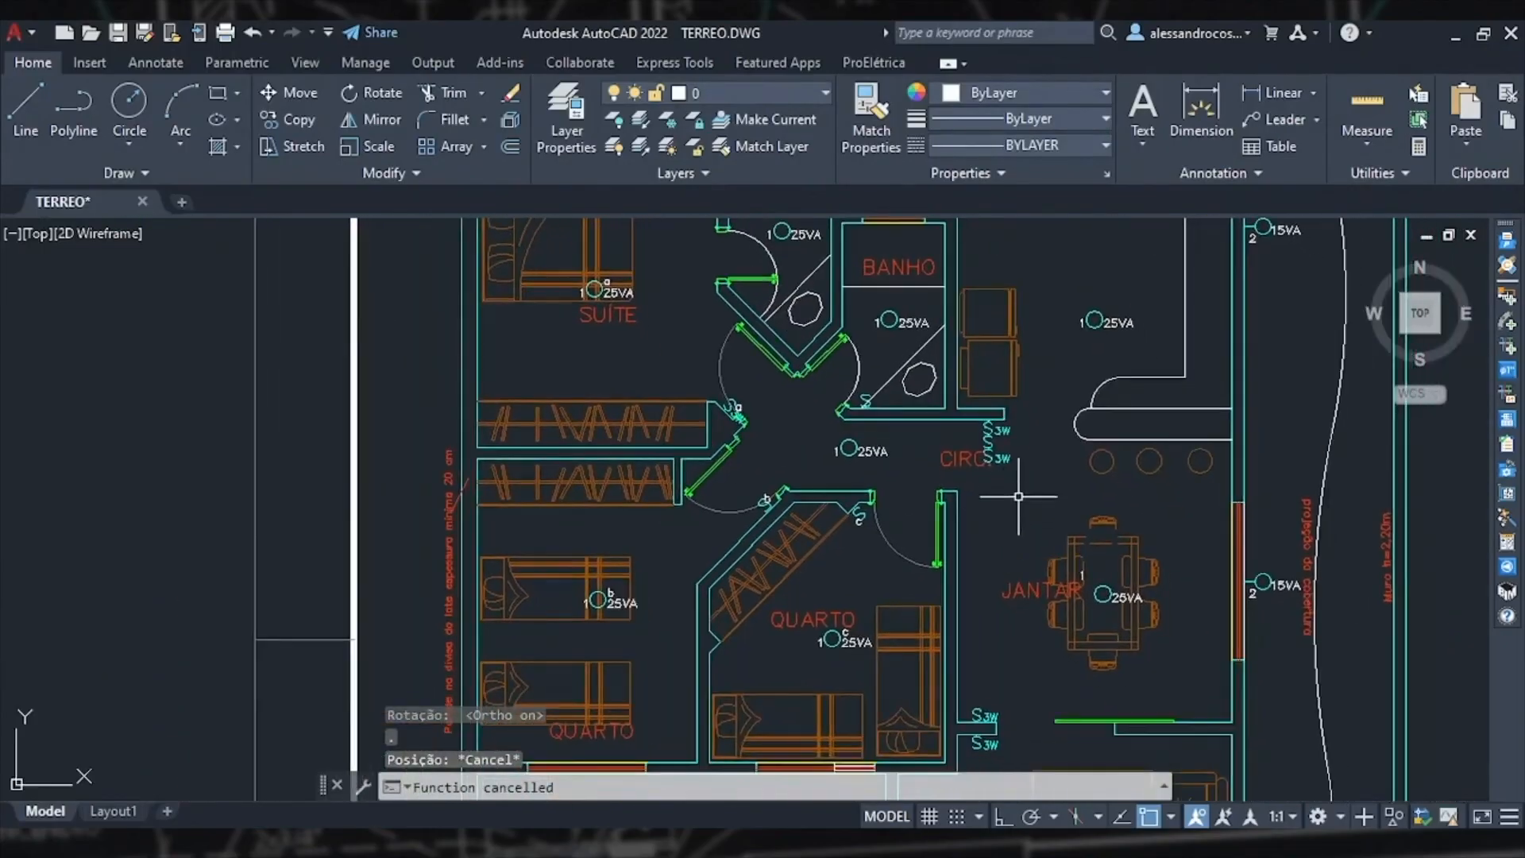
{"action": "left_click", "coordinate": [941, 465]}
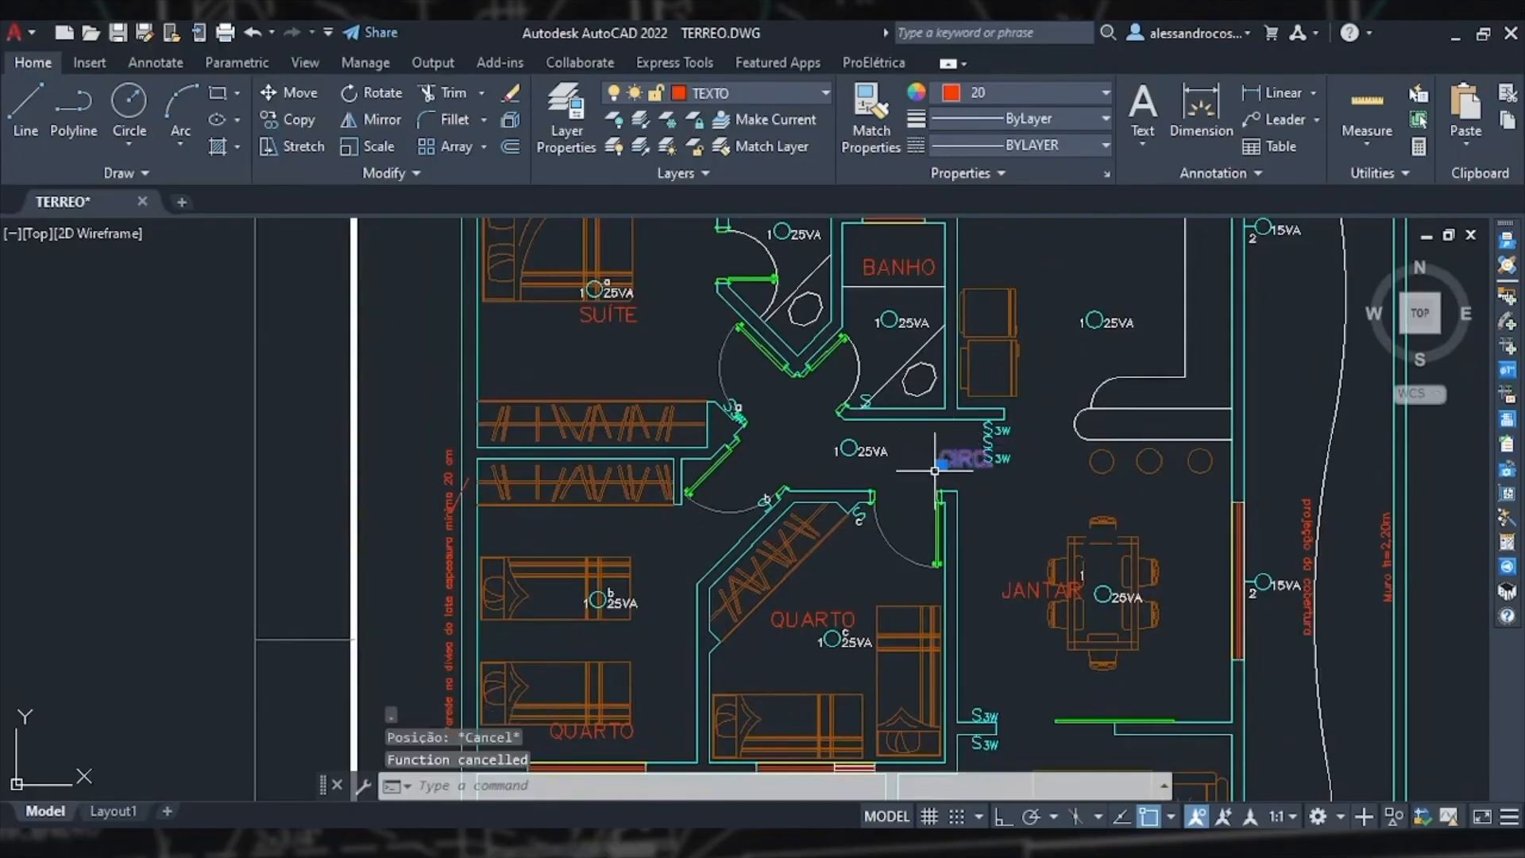
{"action": "type", "text": "M"}
{"action": "key", "text": "Return"}
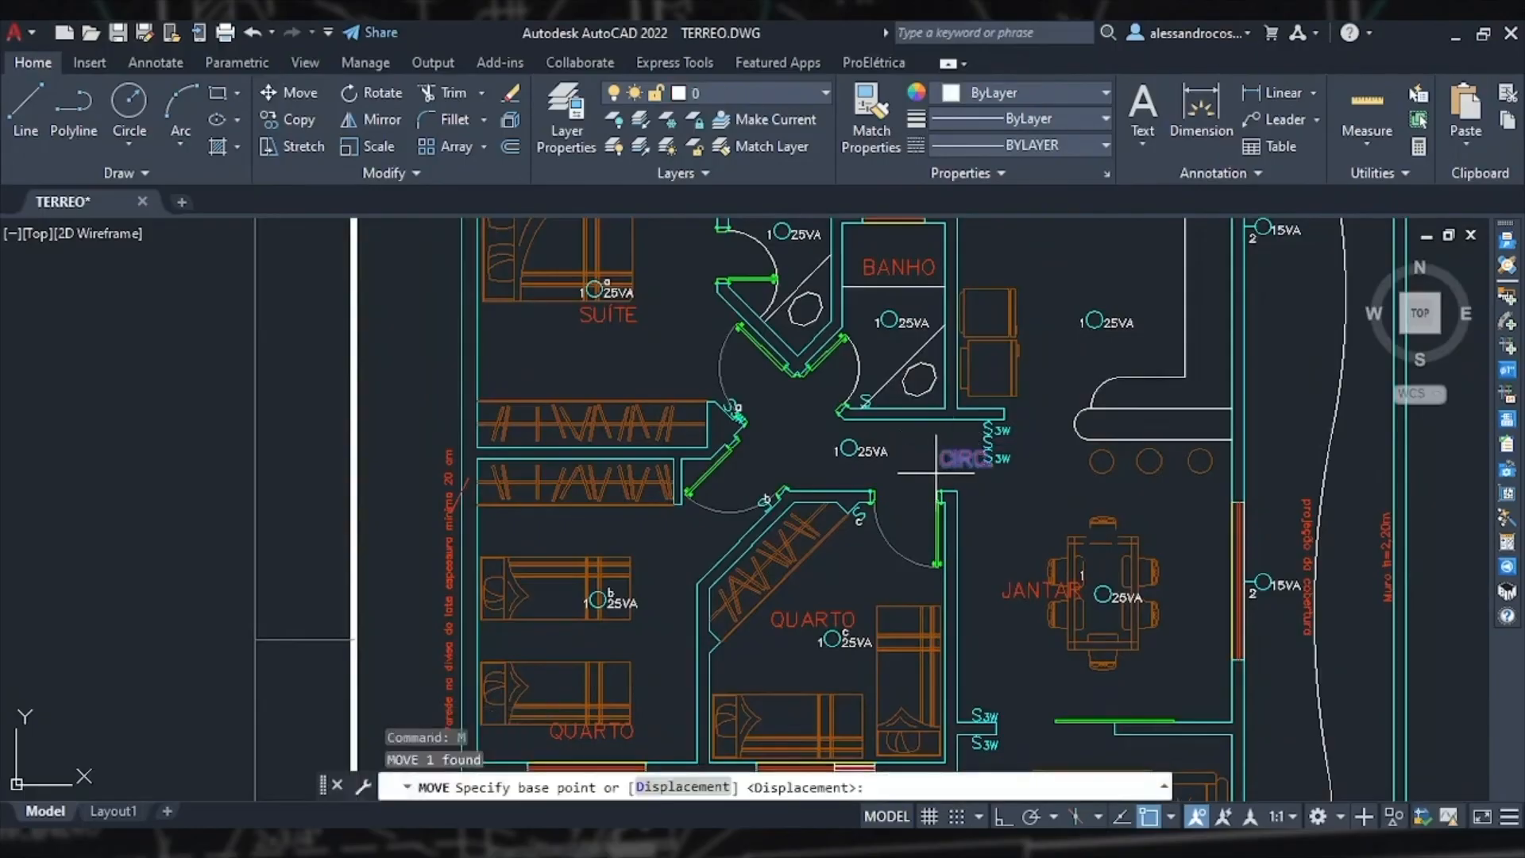
{"action": "left_click", "coordinate": [949, 459]}
{"action": "scroll", "coordinate": [875, 497], "scroll_direction": "up", "scroll_amount": 1}
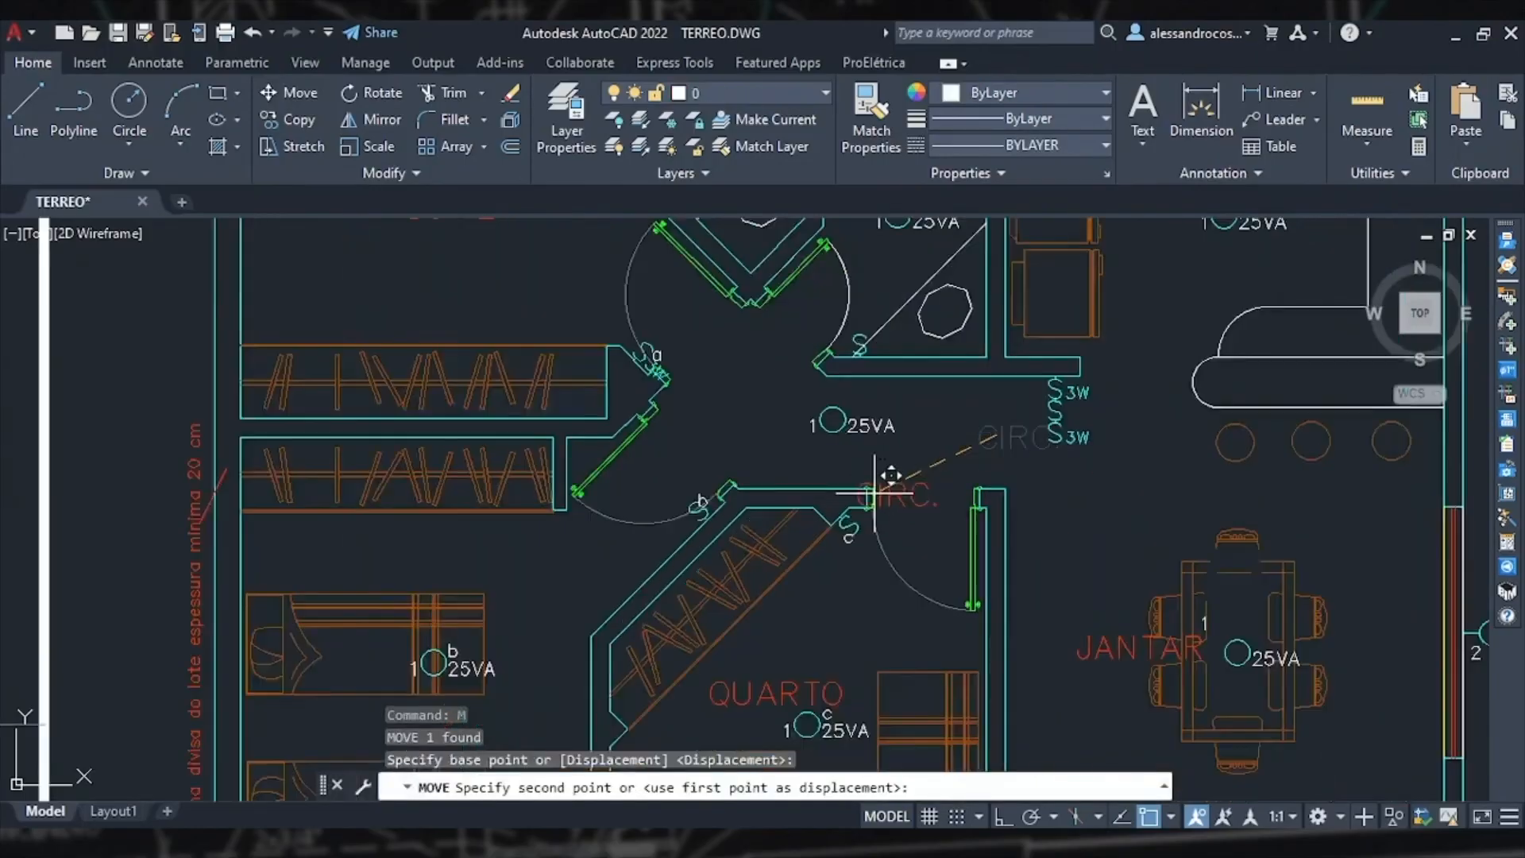
{"action": "scroll", "coordinate": [890, 477], "scroll_direction": "up", "scroll_amount": 2}
{"action": "left_click", "coordinate": [879, 429]}
{"action": "scroll", "coordinate": [993, 588], "scroll_direction": "down", "scroll_amount": 3}
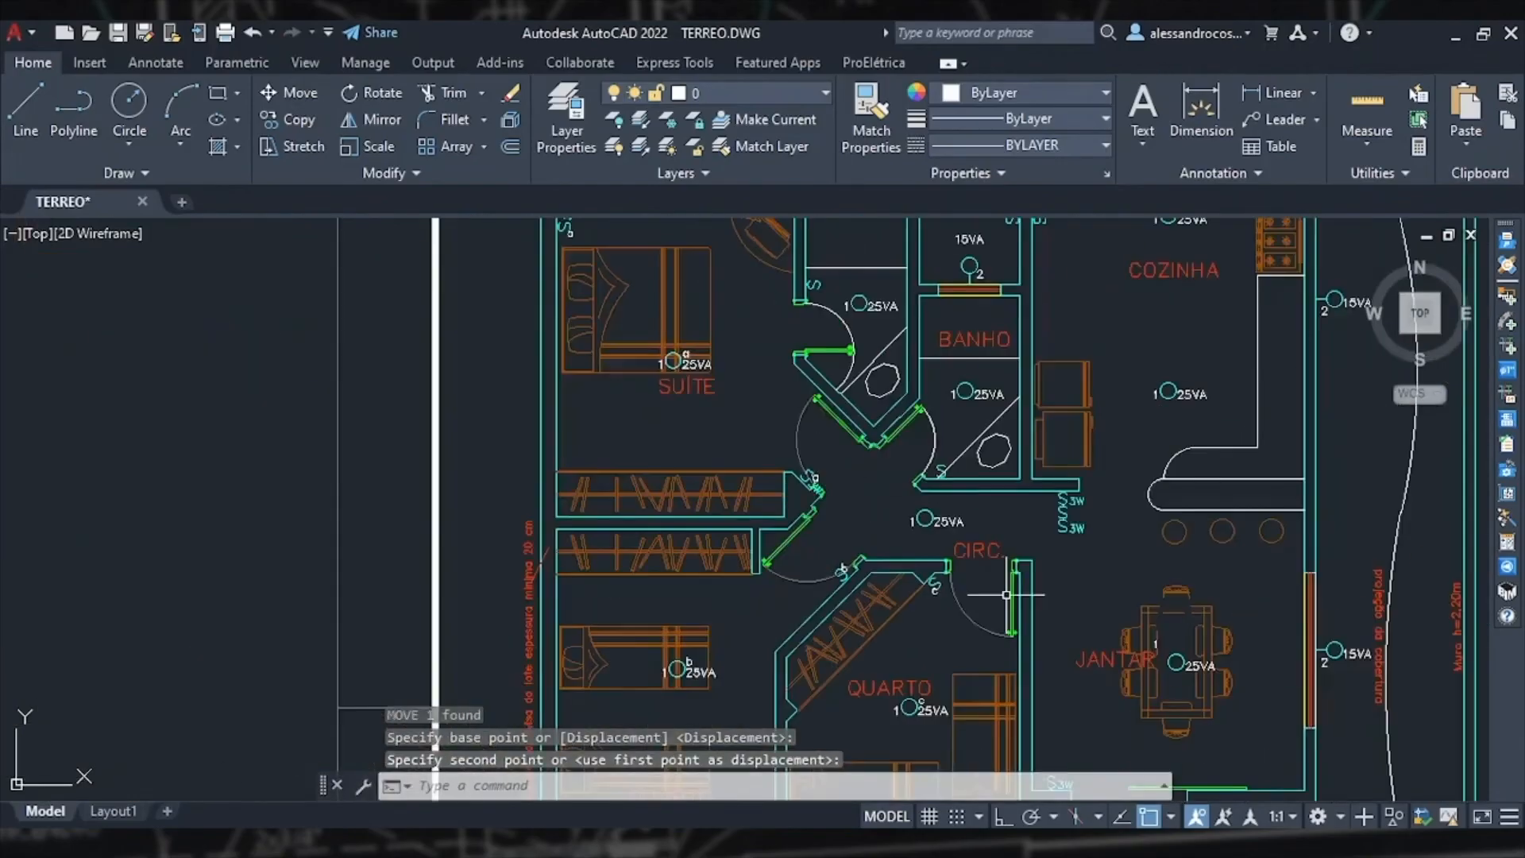
{"action": "scroll", "coordinate": [1088, 508], "scroll_direction": "up", "scroll_amount": 2}
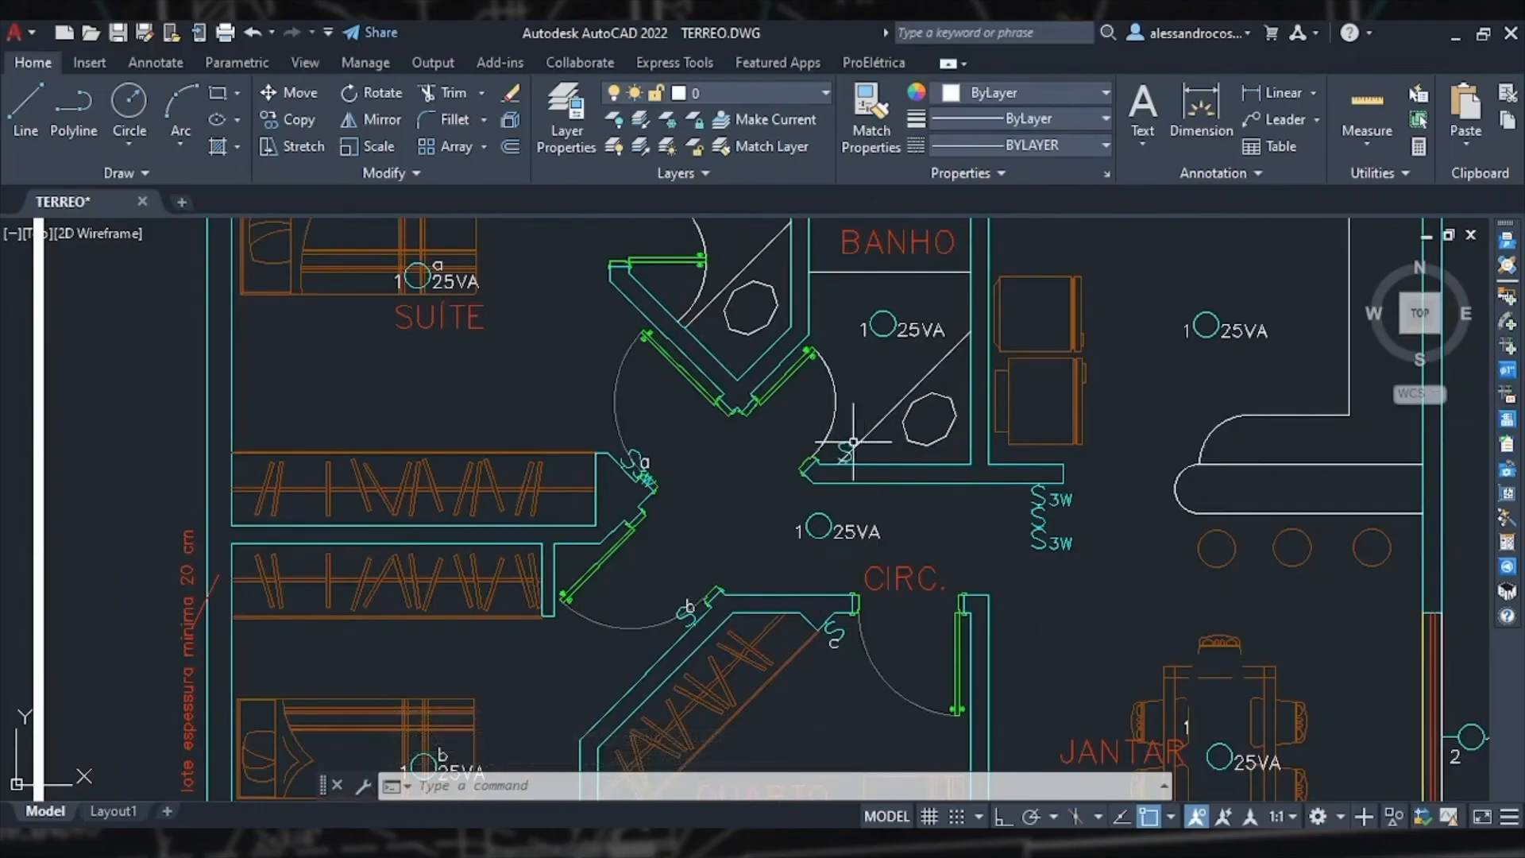
Step: Inspect the properties of the switch beside the kitchen door
{"action": "middle_click_drag", "start_coordinate": [854, 438], "coordinate": [898, 613]}
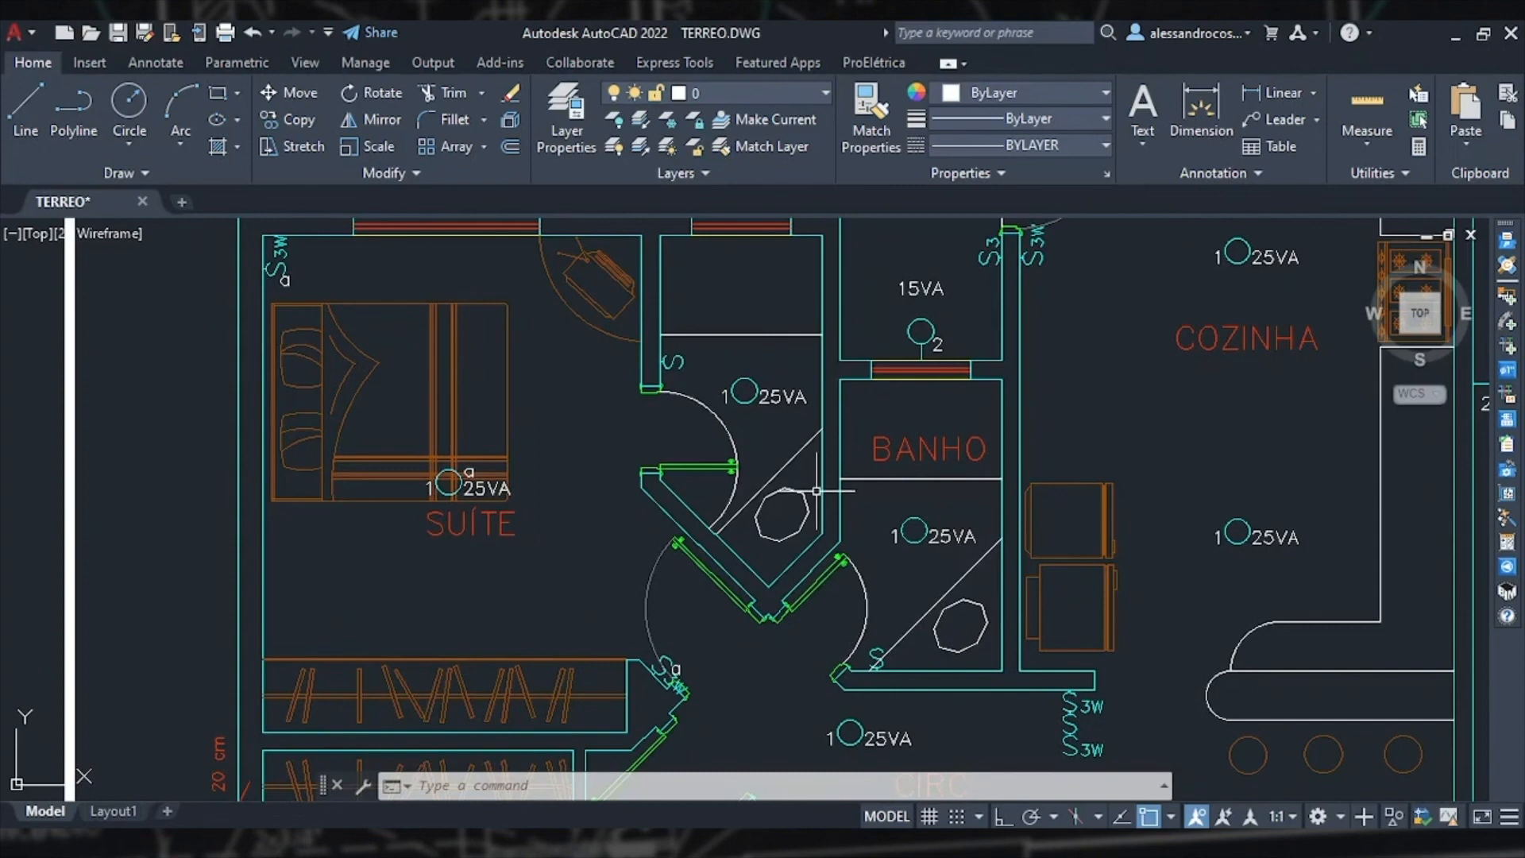
{"action": "scroll", "coordinate": [816, 491], "scroll_direction": "down", "scroll_amount": 5}
{"action": "scroll", "coordinate": [892, 445], "scroll_direction": "up", "scroll_amount": 7}
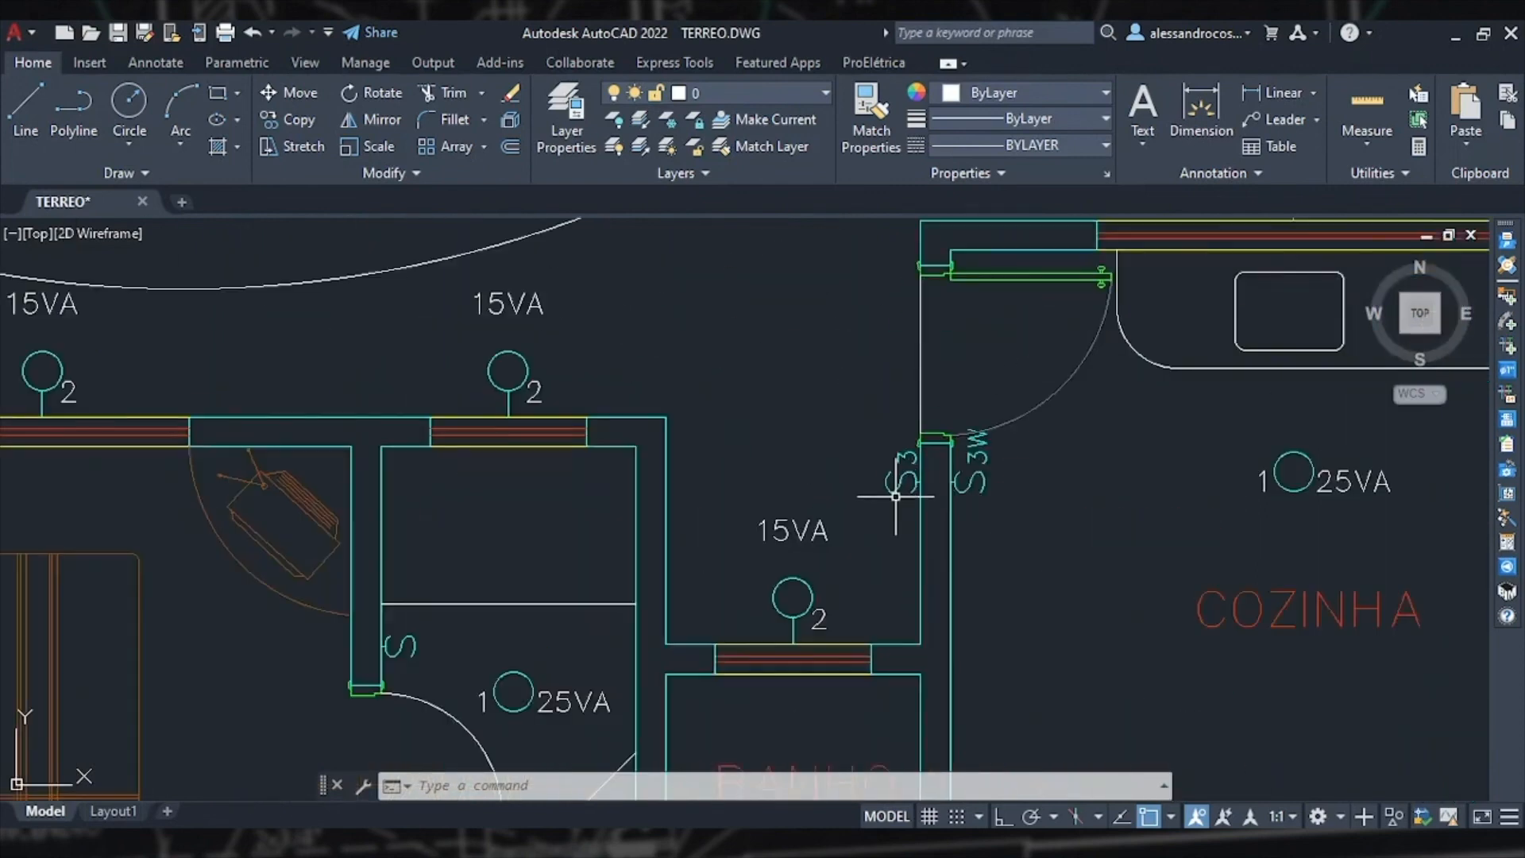
{"action": "scroll", "coordinate": [897, 493], "scroll_direction": "down", "scroll_amount": 2}
{"action": "double_click", "coordinate": [899, 484]}
{"action": "key", "text": "Escape"}
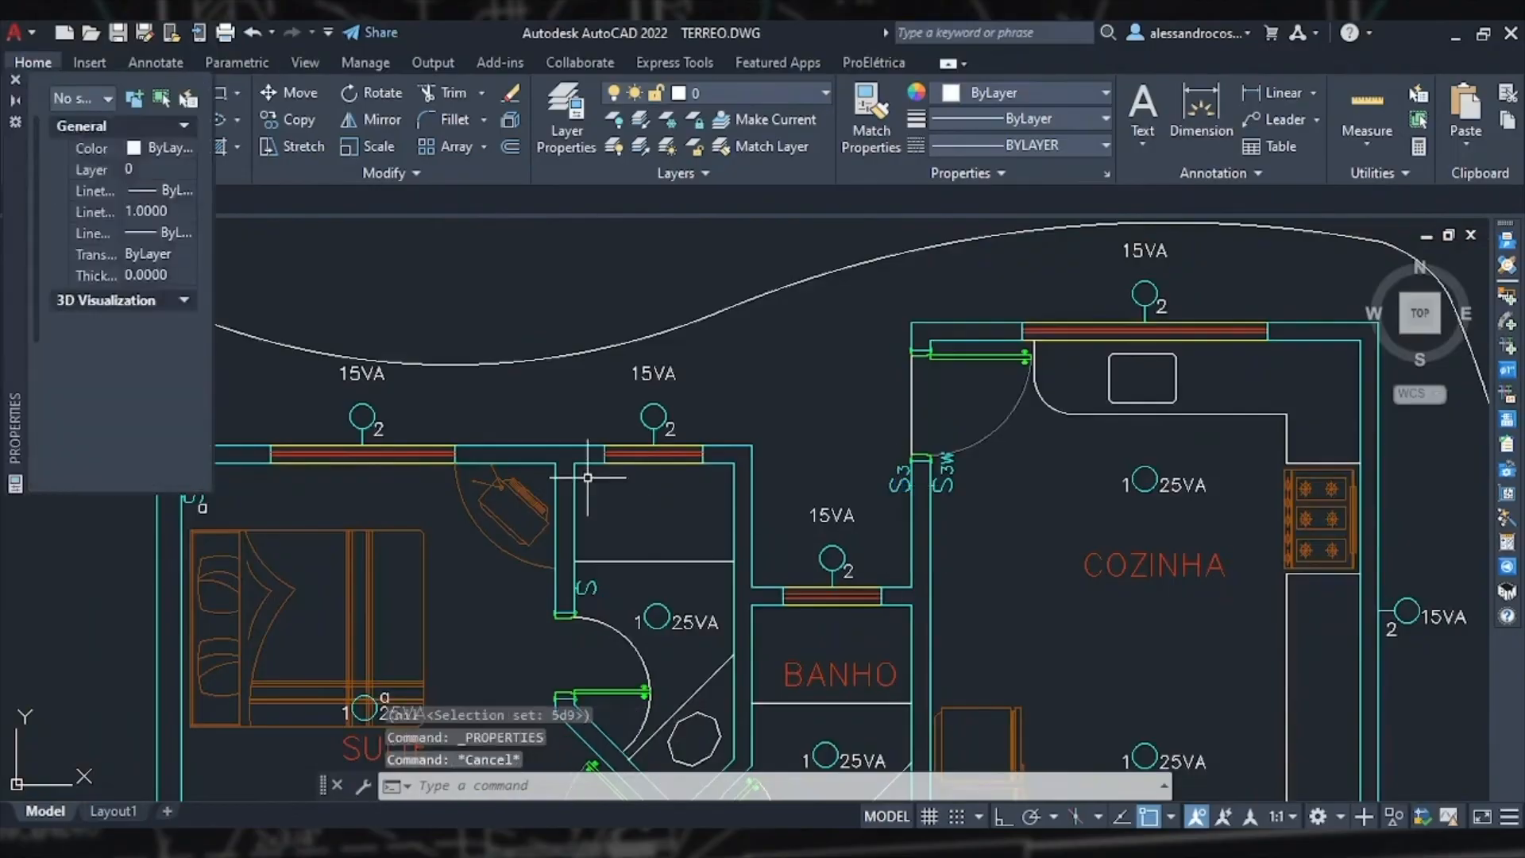
{"action": "left_click", "coordinate": [15, 80]}
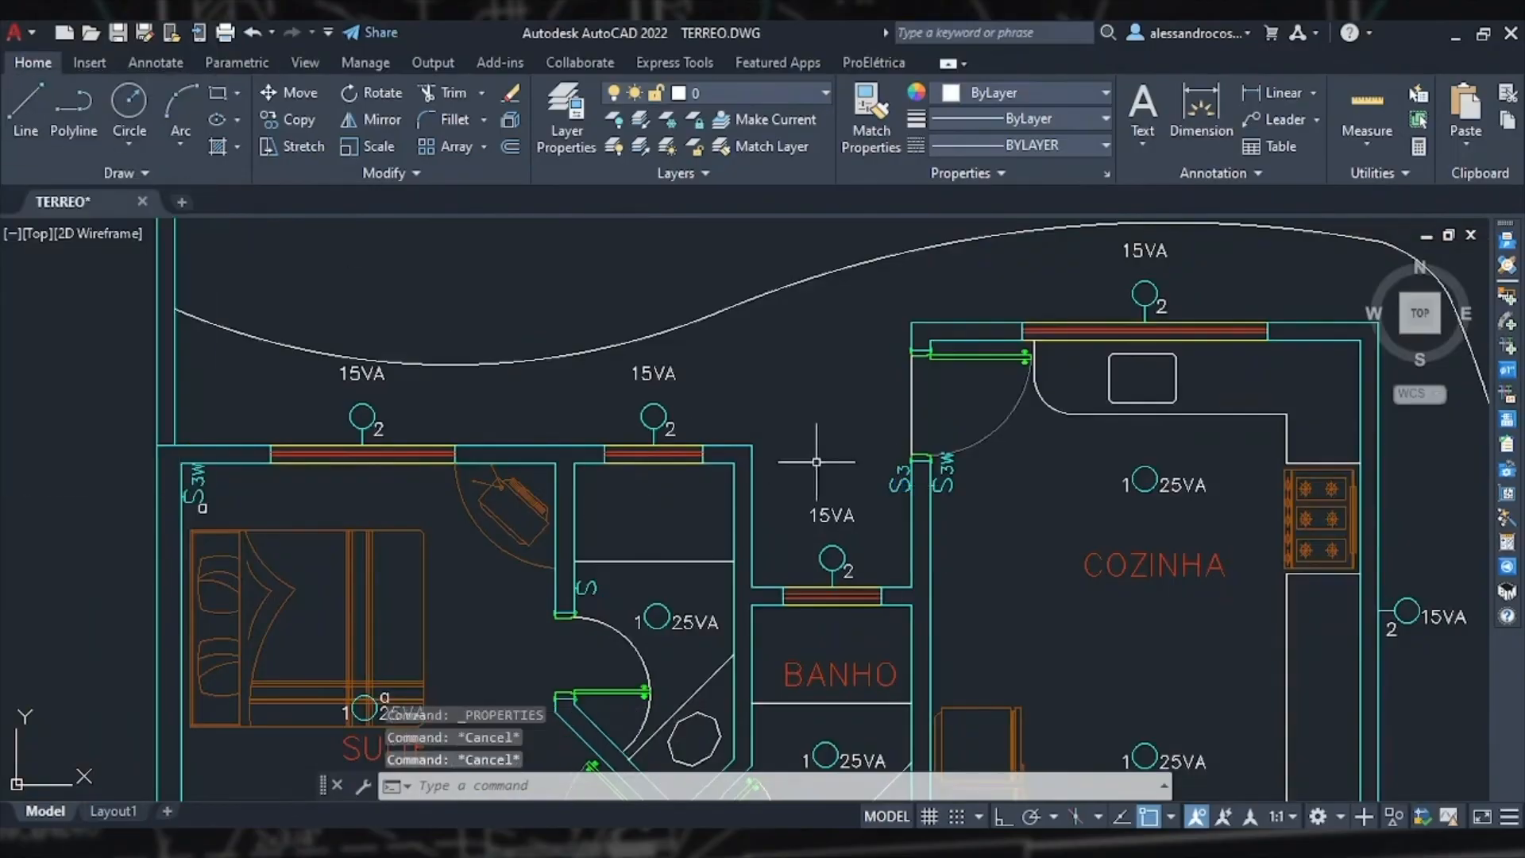
{"action": "double_click", "coordinate": [897, 485]}
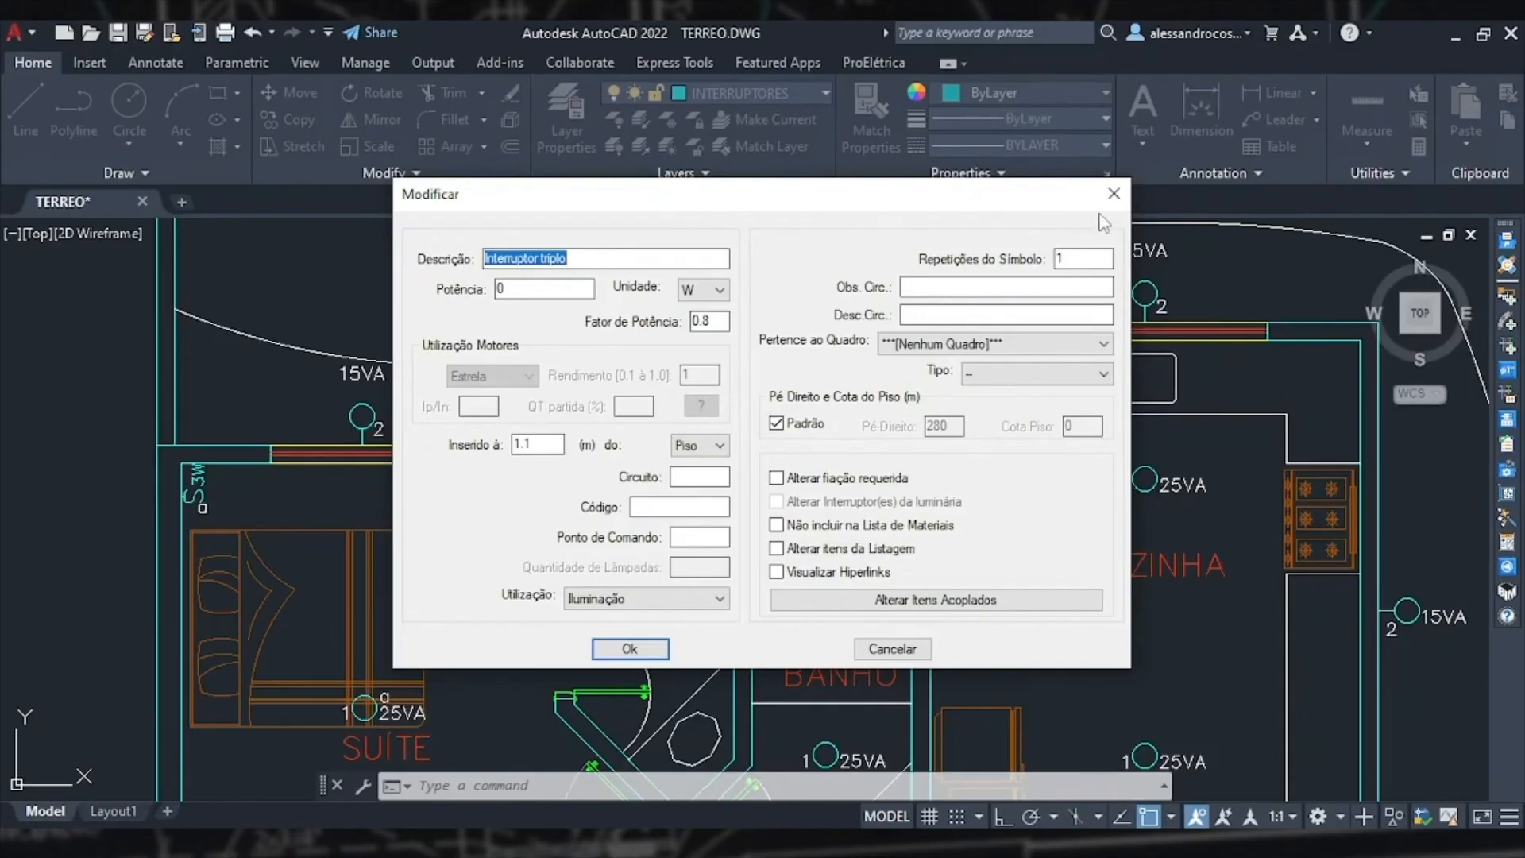
{"action": "left_click", "coordinate": [1113, 194]}
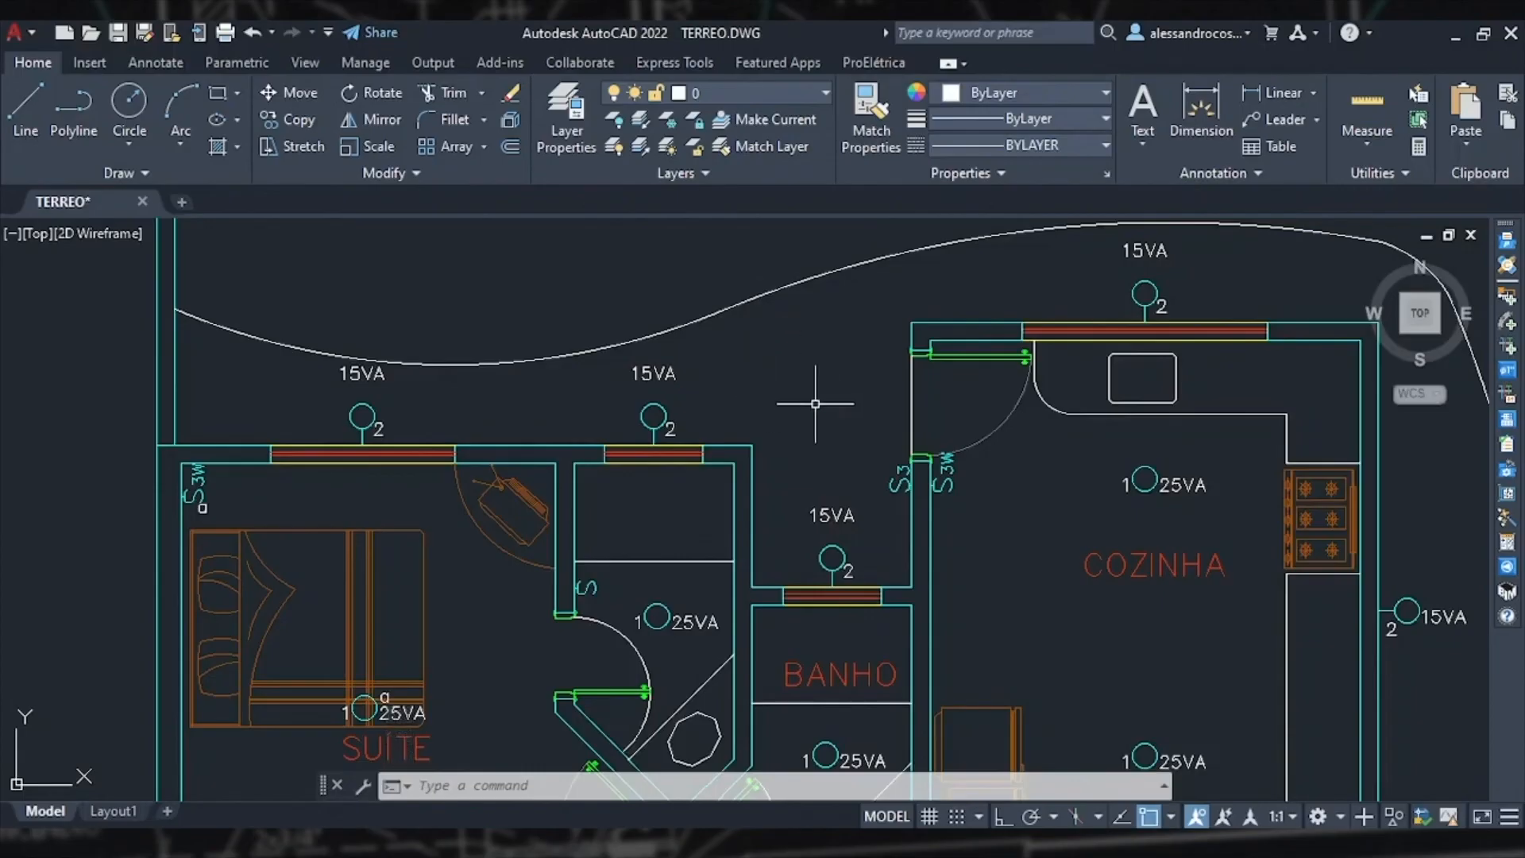
Step: Assign command letter d to the switch beside the kitchen door and the 15VA light above BANHO, placing the letter
{"action": "left_click", "coordinate": [1509, 528]}
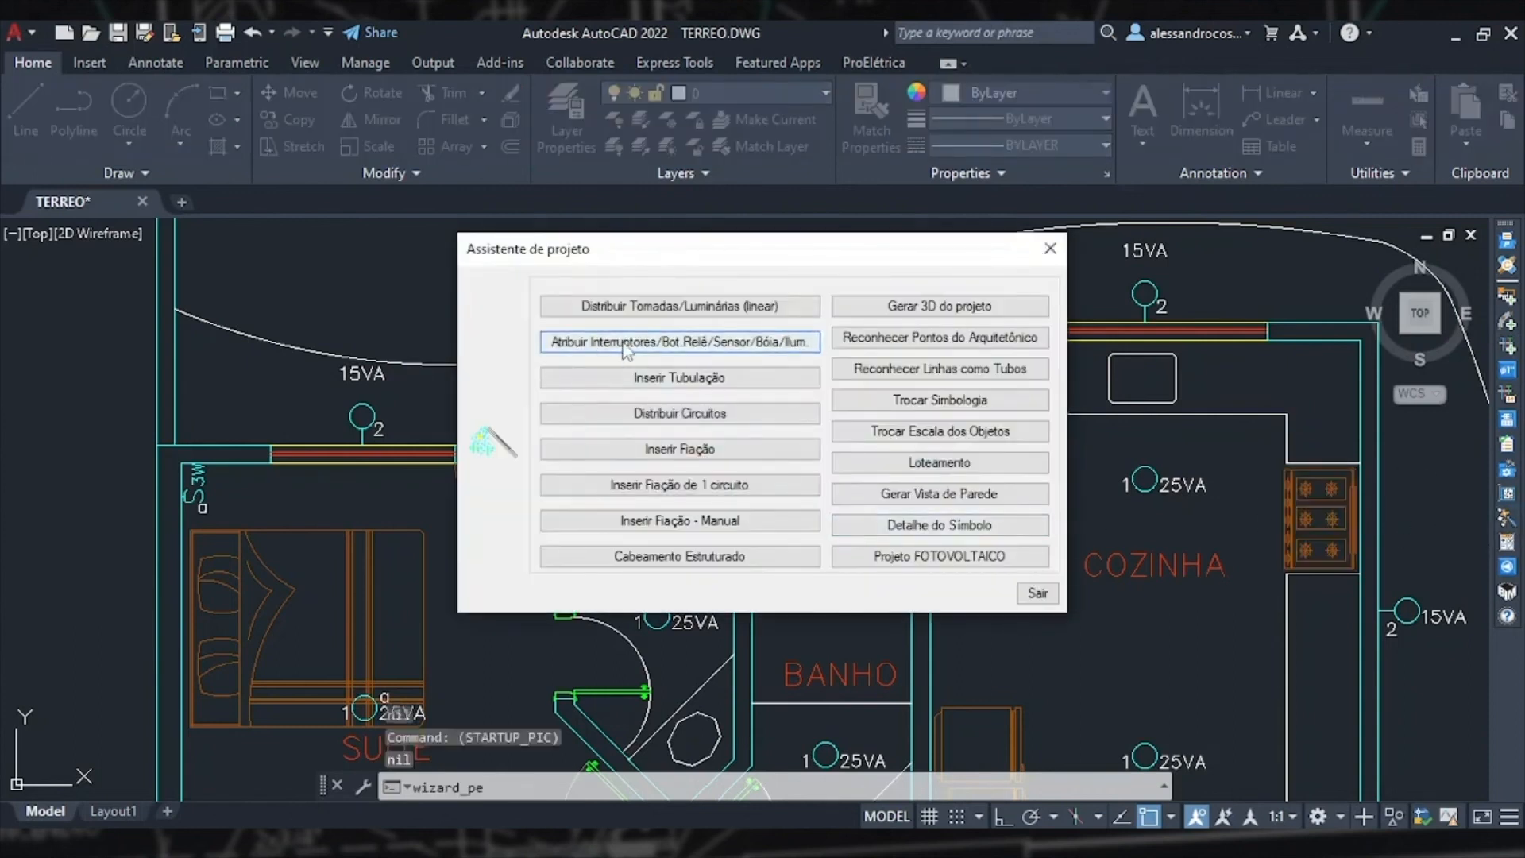
{"action": "left_click", "coordinate": [704, 344]}
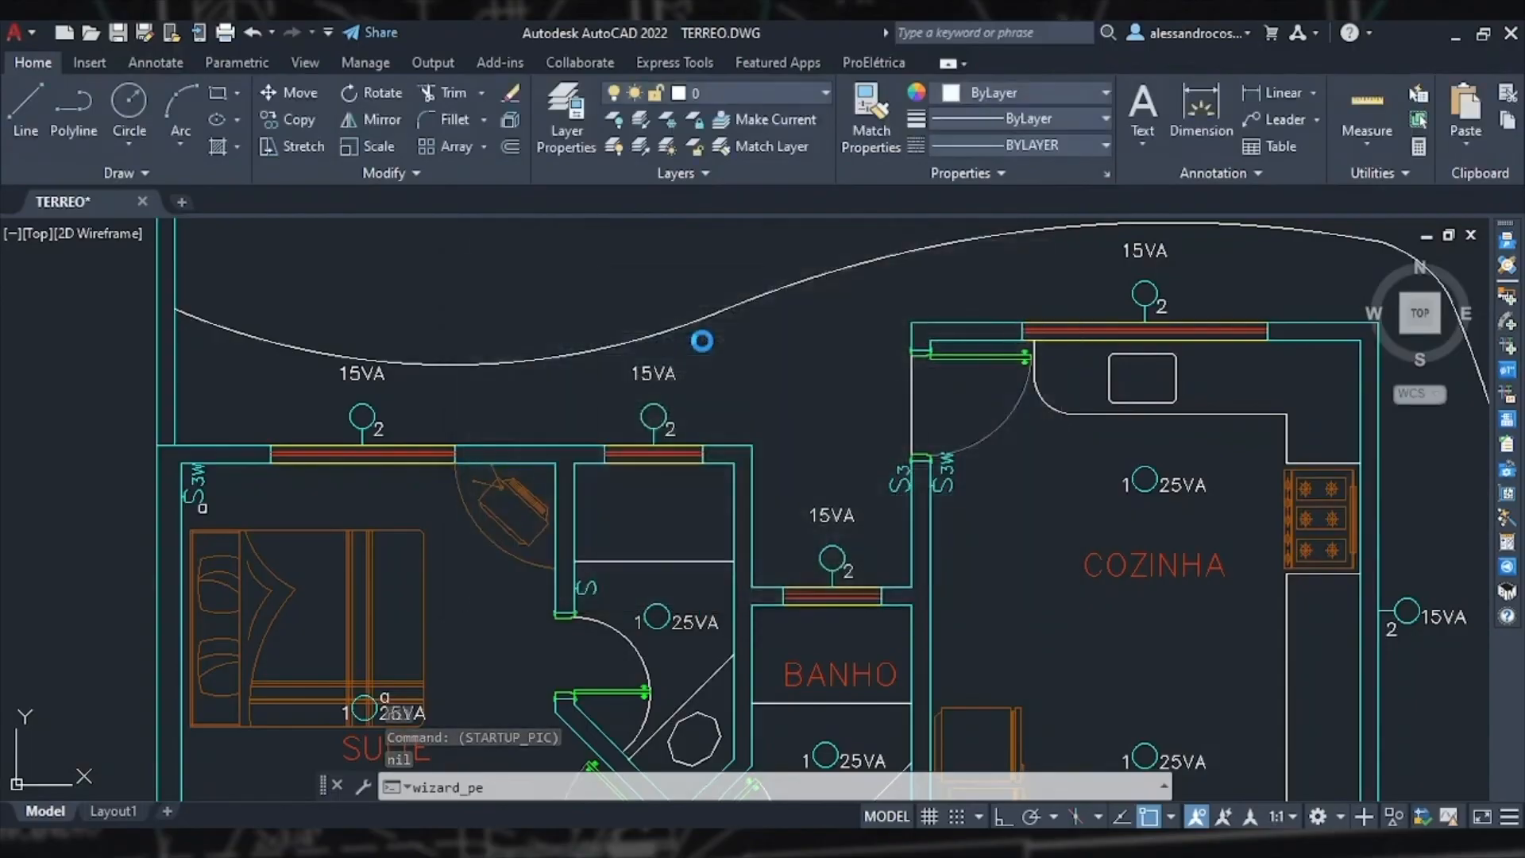
{"action": "left_click", "coordinate": [797, 341]}
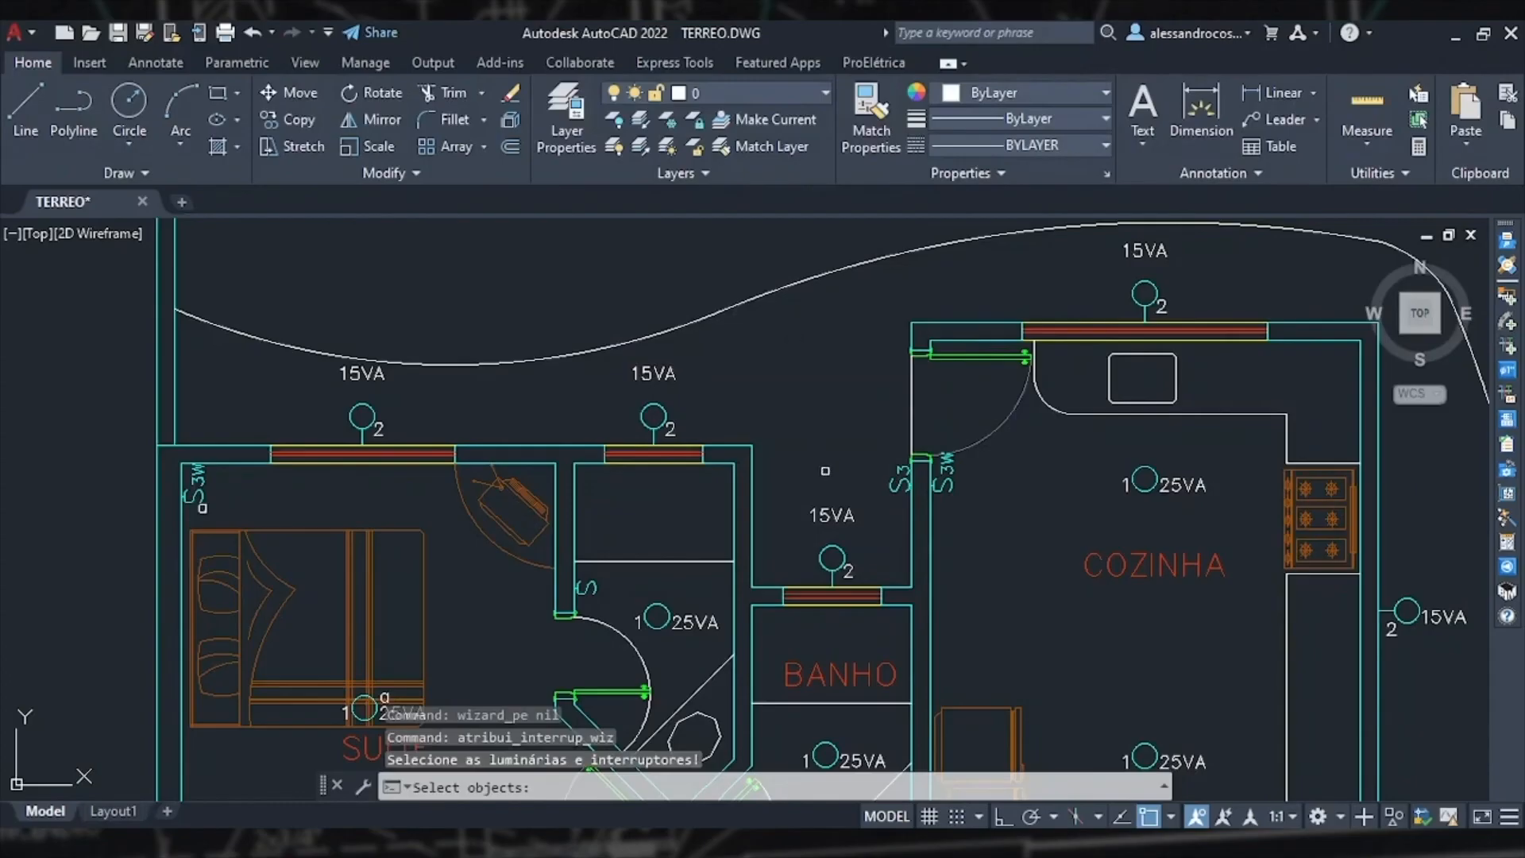
{"action": "left_click", "coordinate": [900, 480]}
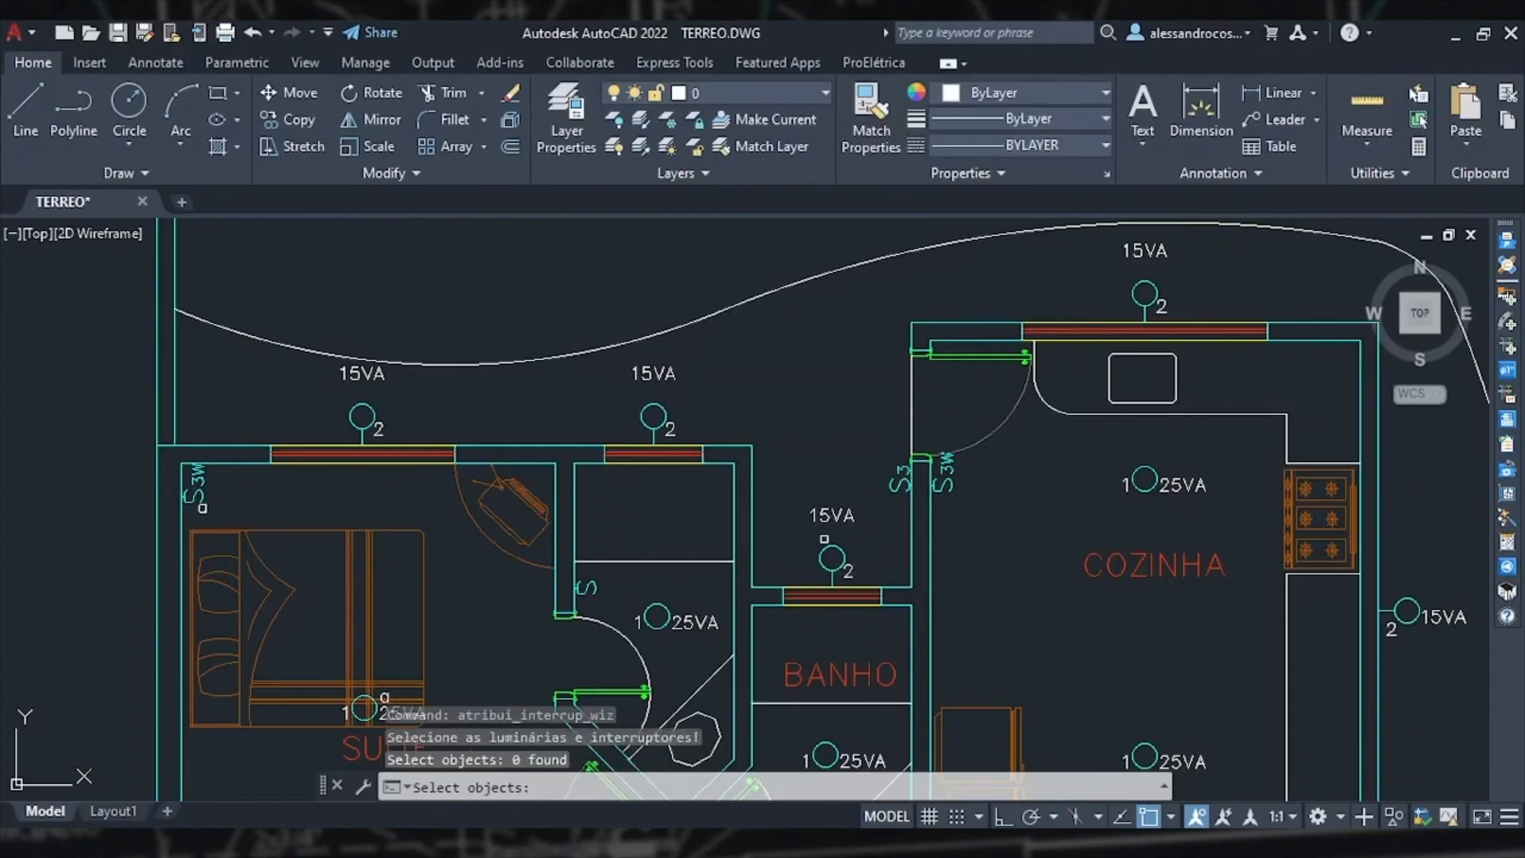
{"action": "left_click", "coordinate": [832, 549]}
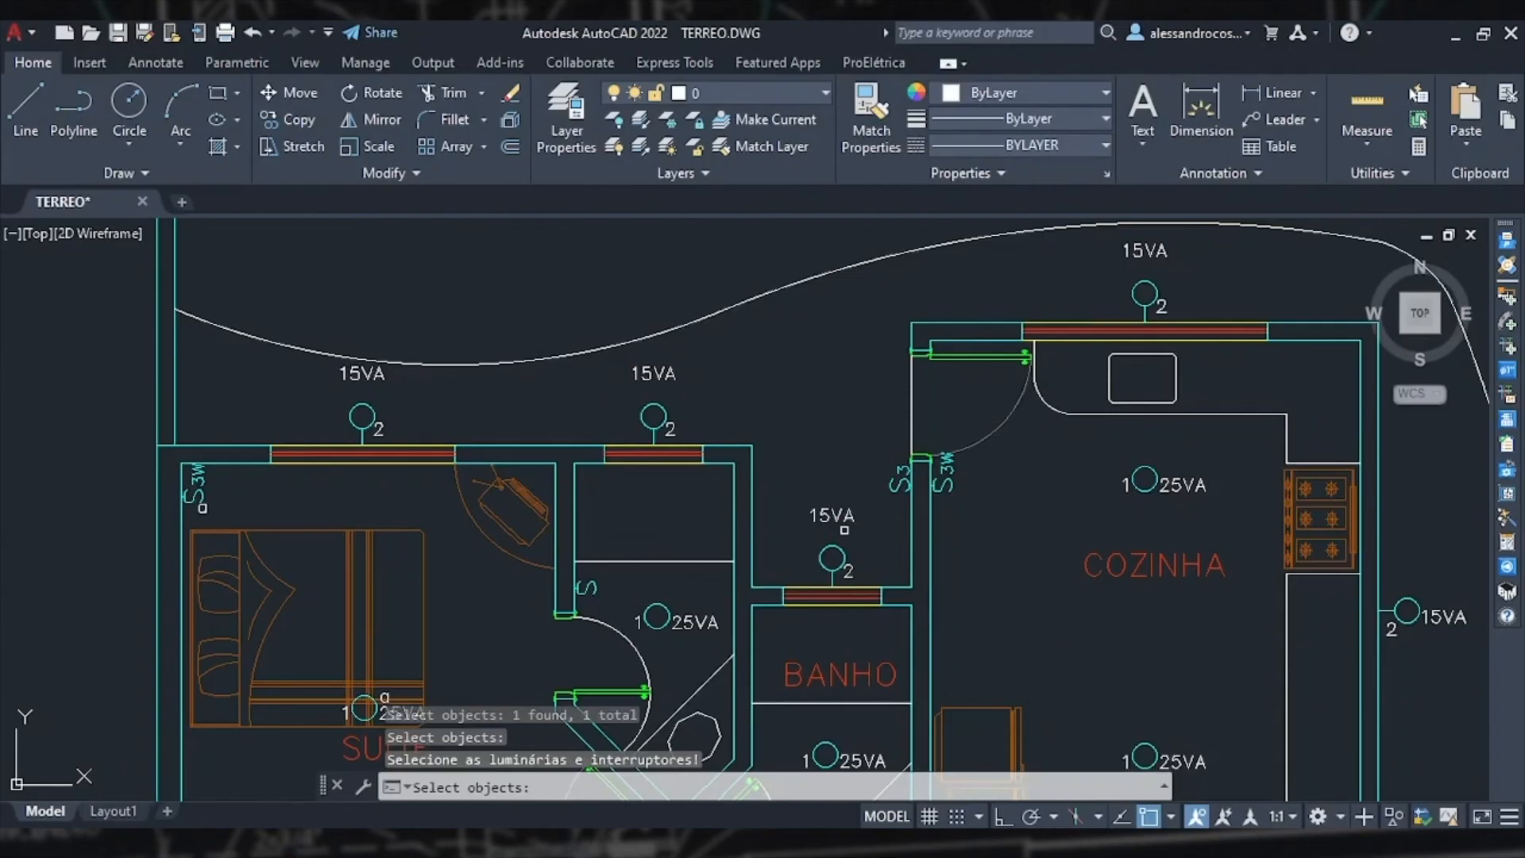
{"action": "left_click", "coordinate": [900, 479]}
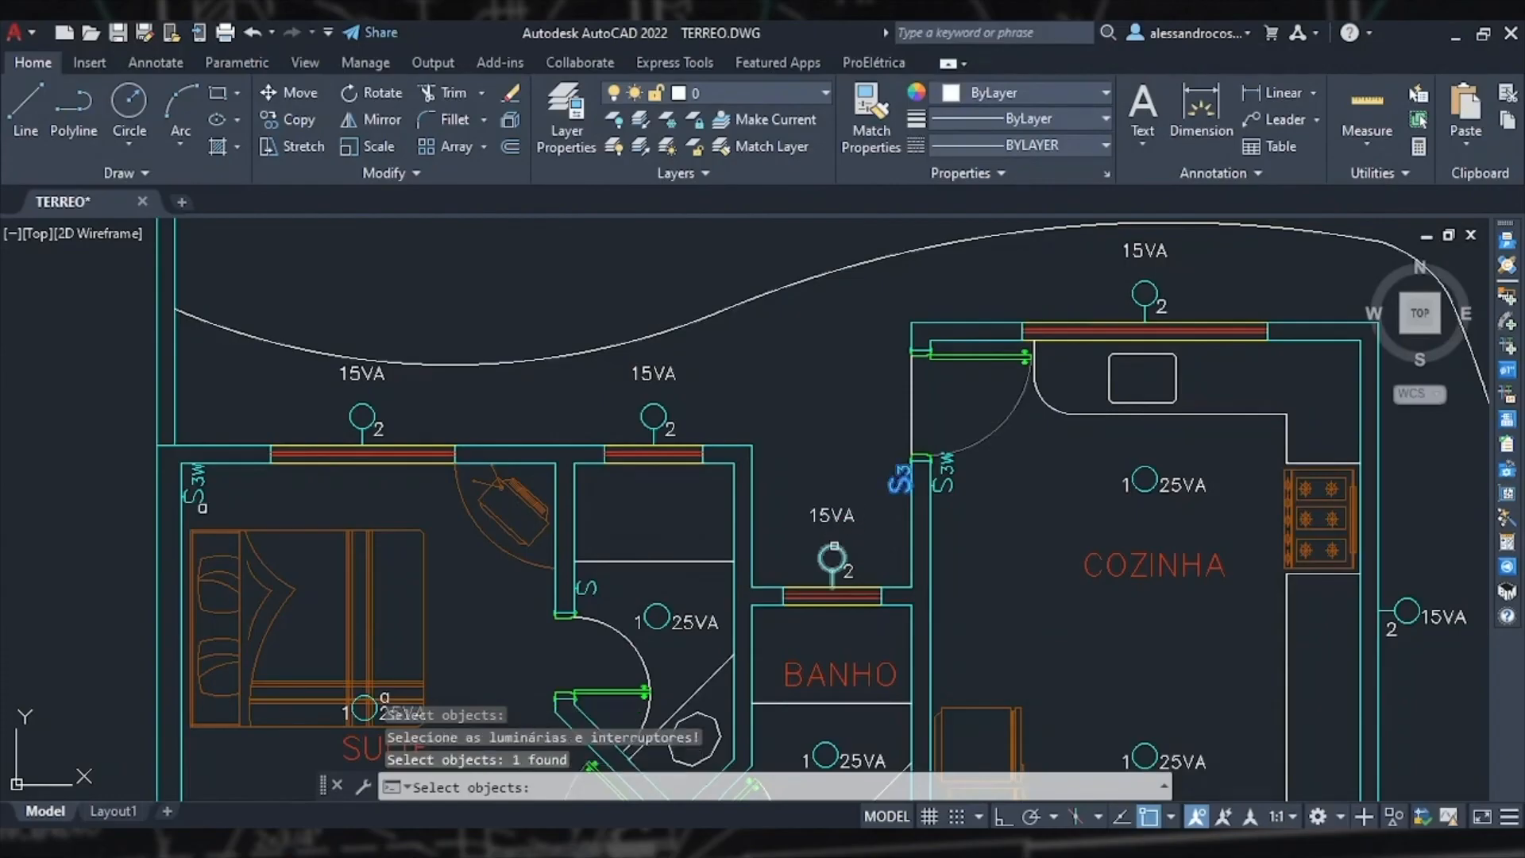
{"action": "left_click", "coordinate": [832, 550]}
{"action": "key", "text": "Return"}
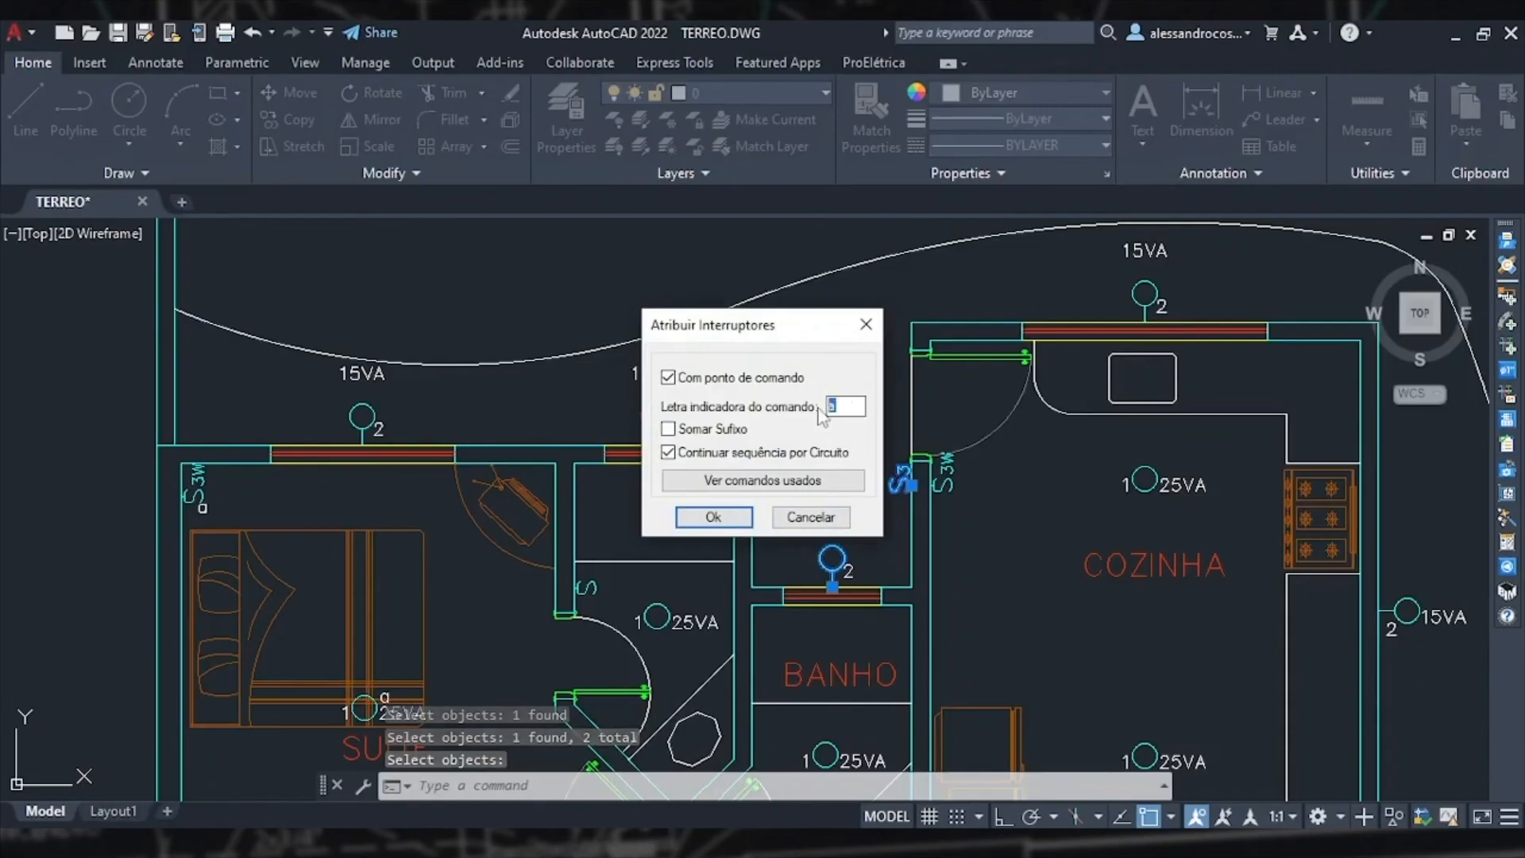
{"action": "key", "text": "BackSpace"}
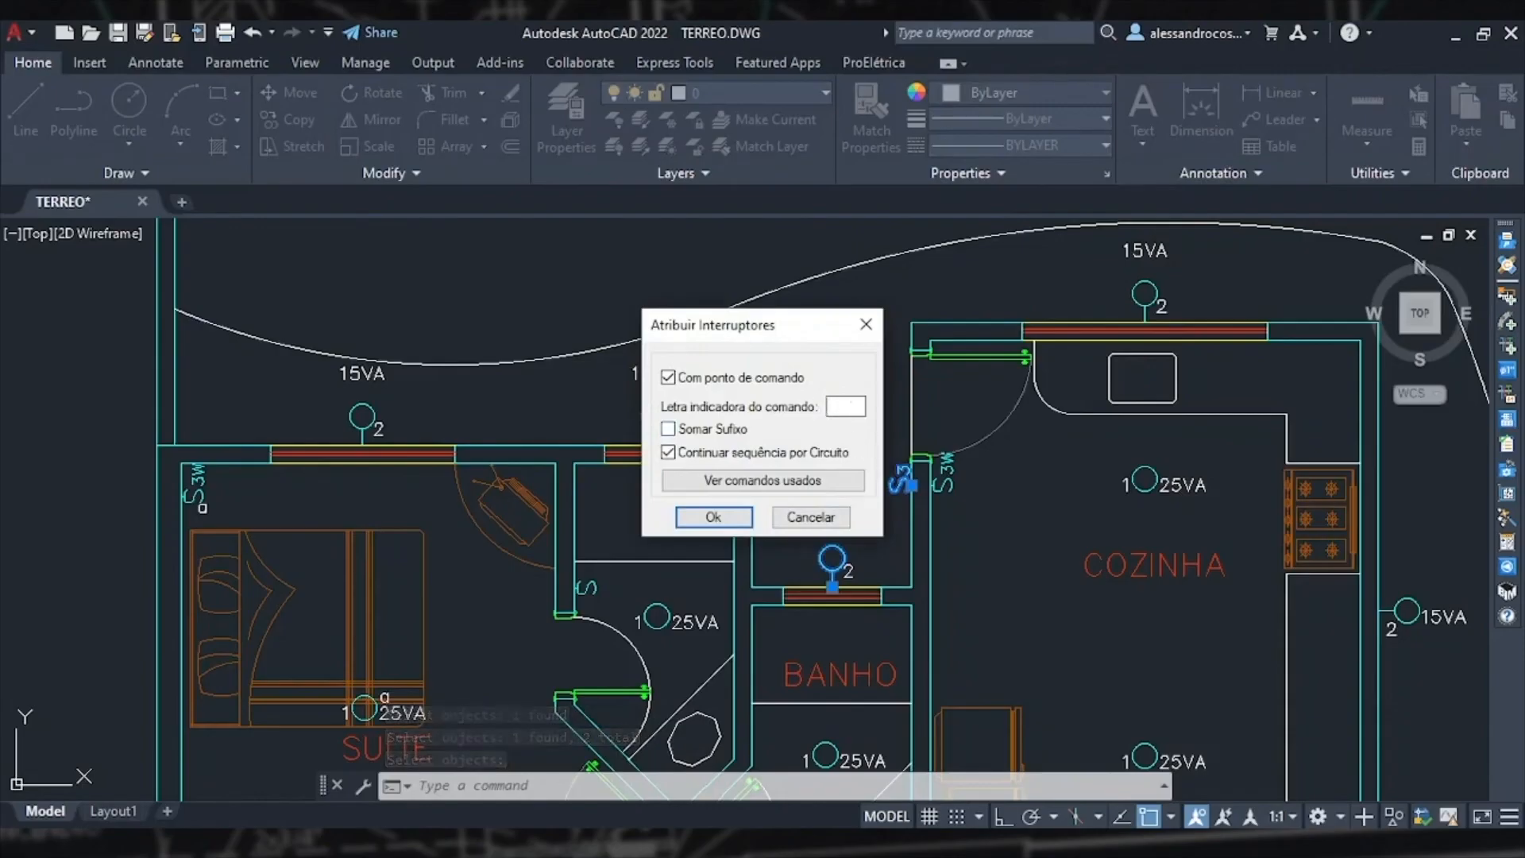
{"action": "type", "text": "d"}
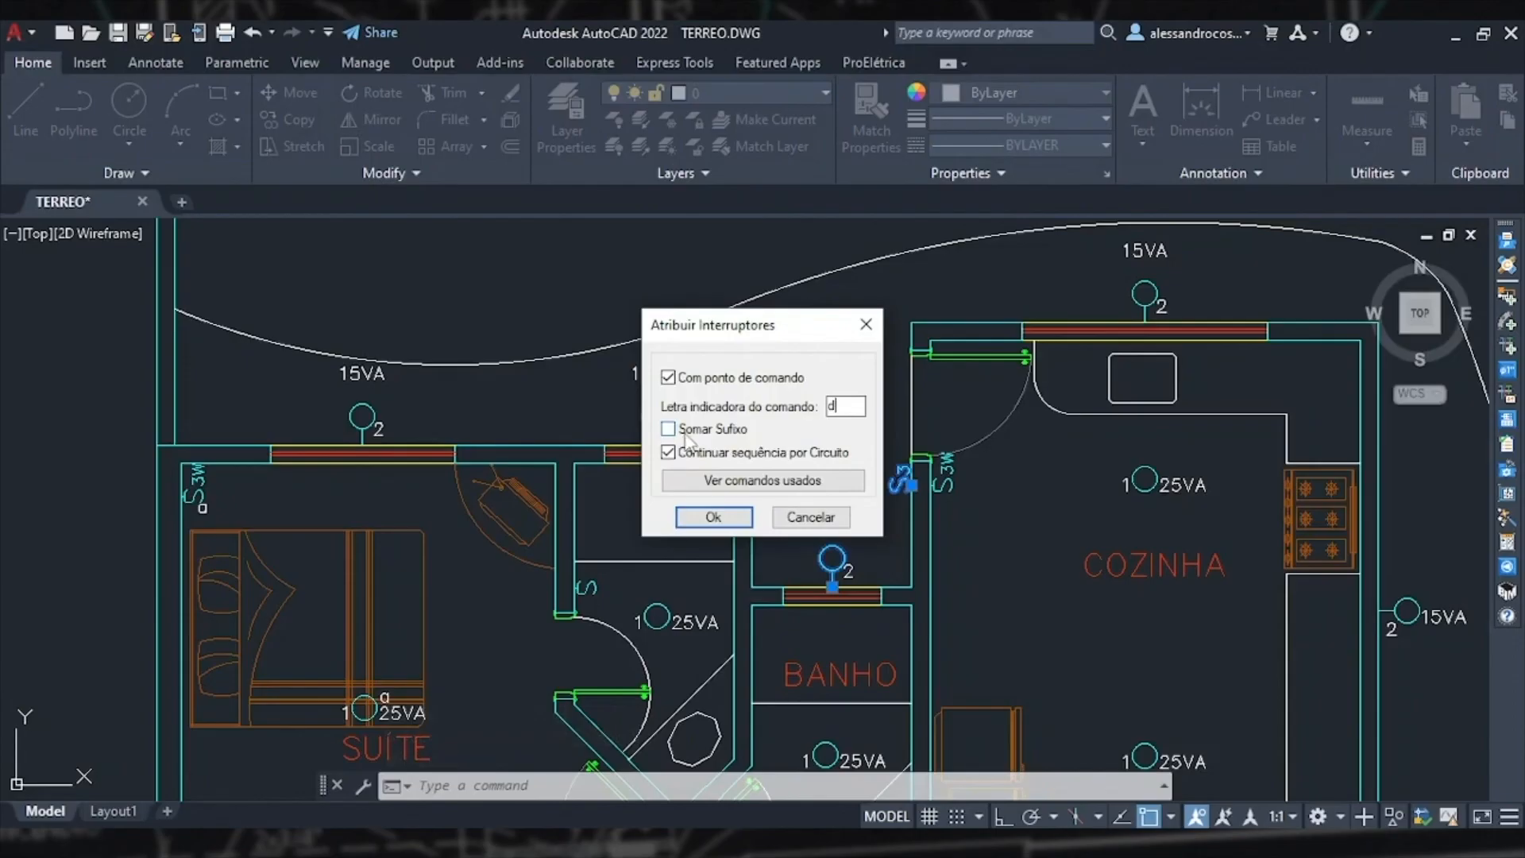
{"action": "left_click", "coordinate": [712, 517]}
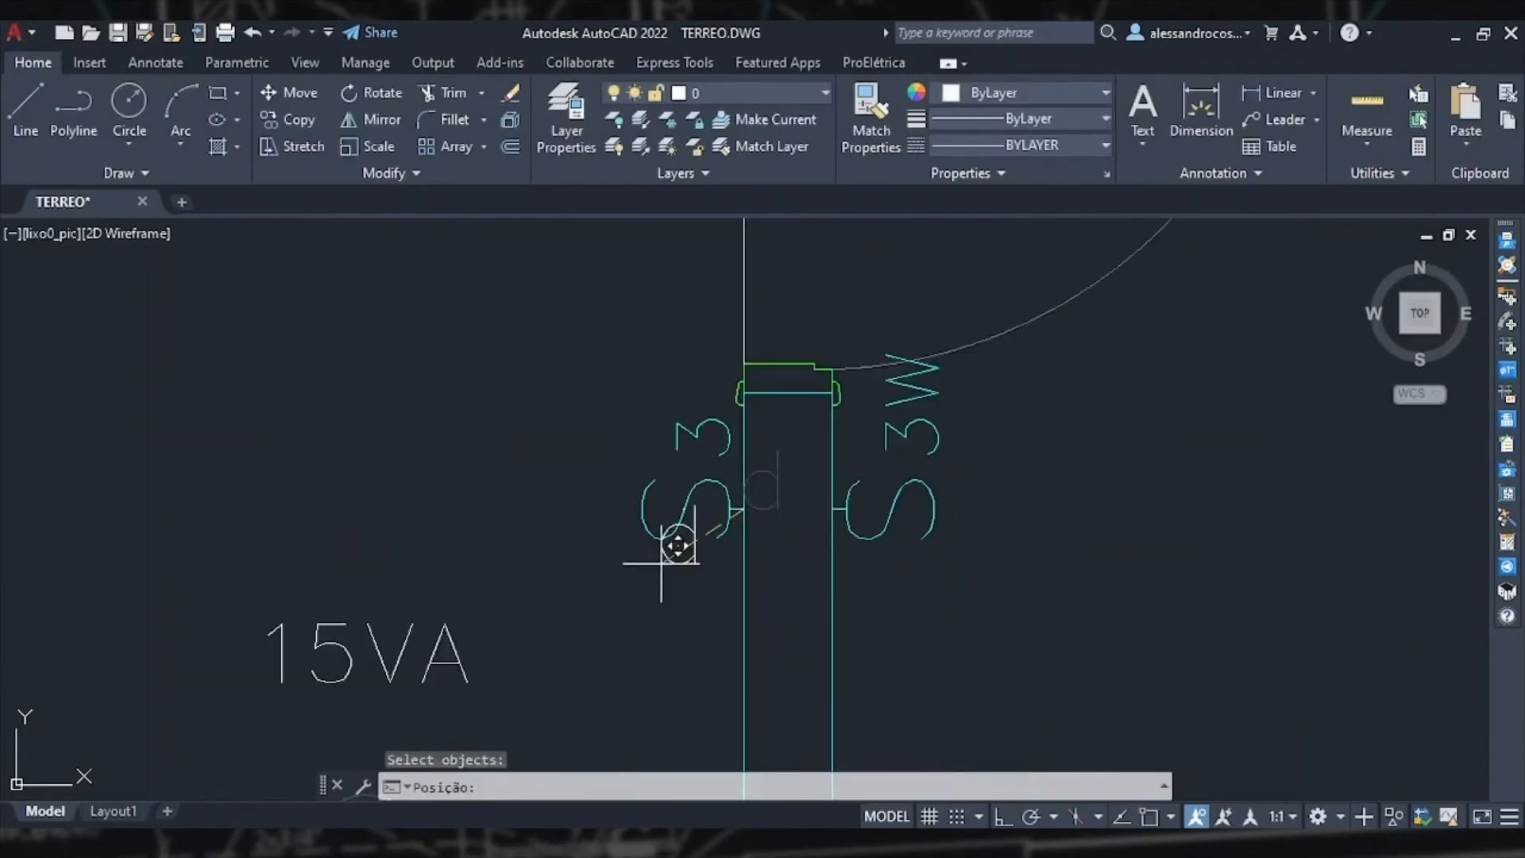
{"action": "scroll", "coordinate": [688, 527], "scroll_direction": "down", "scroll_amount": 3}
{"action": "scroll", "coordinate": [861, 402], "scroll_direction": "up", "scroll_amount": 2}
{"action": "left_click", "coordinate": [747, 391]}
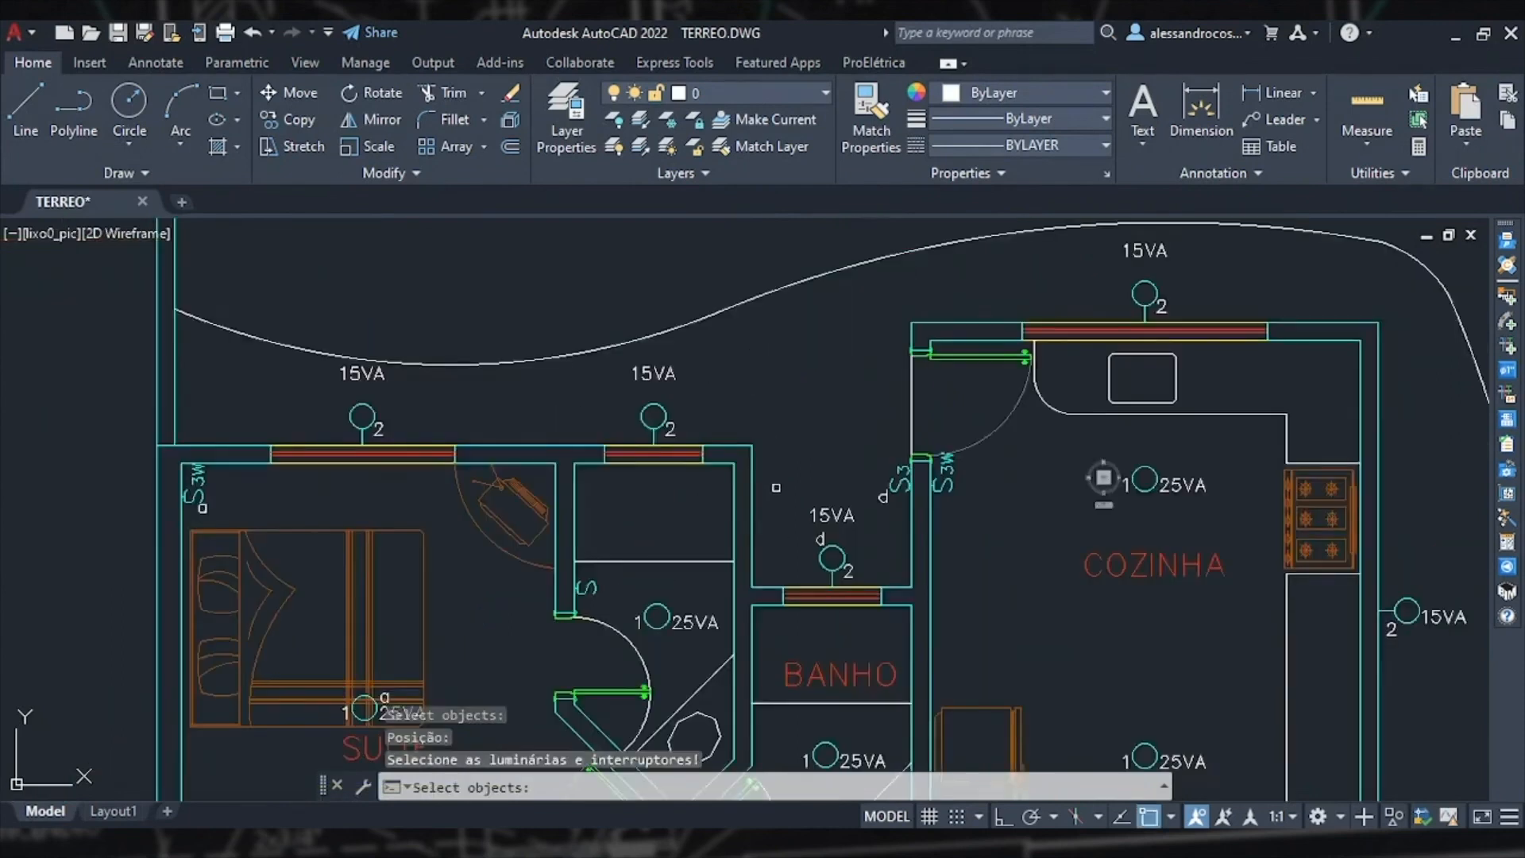
Step: Assign the next command letter, e, linking the same switch to the two upper 15VA lights and placing it
{"action": "left_click", "coordinate": [902, 481]}
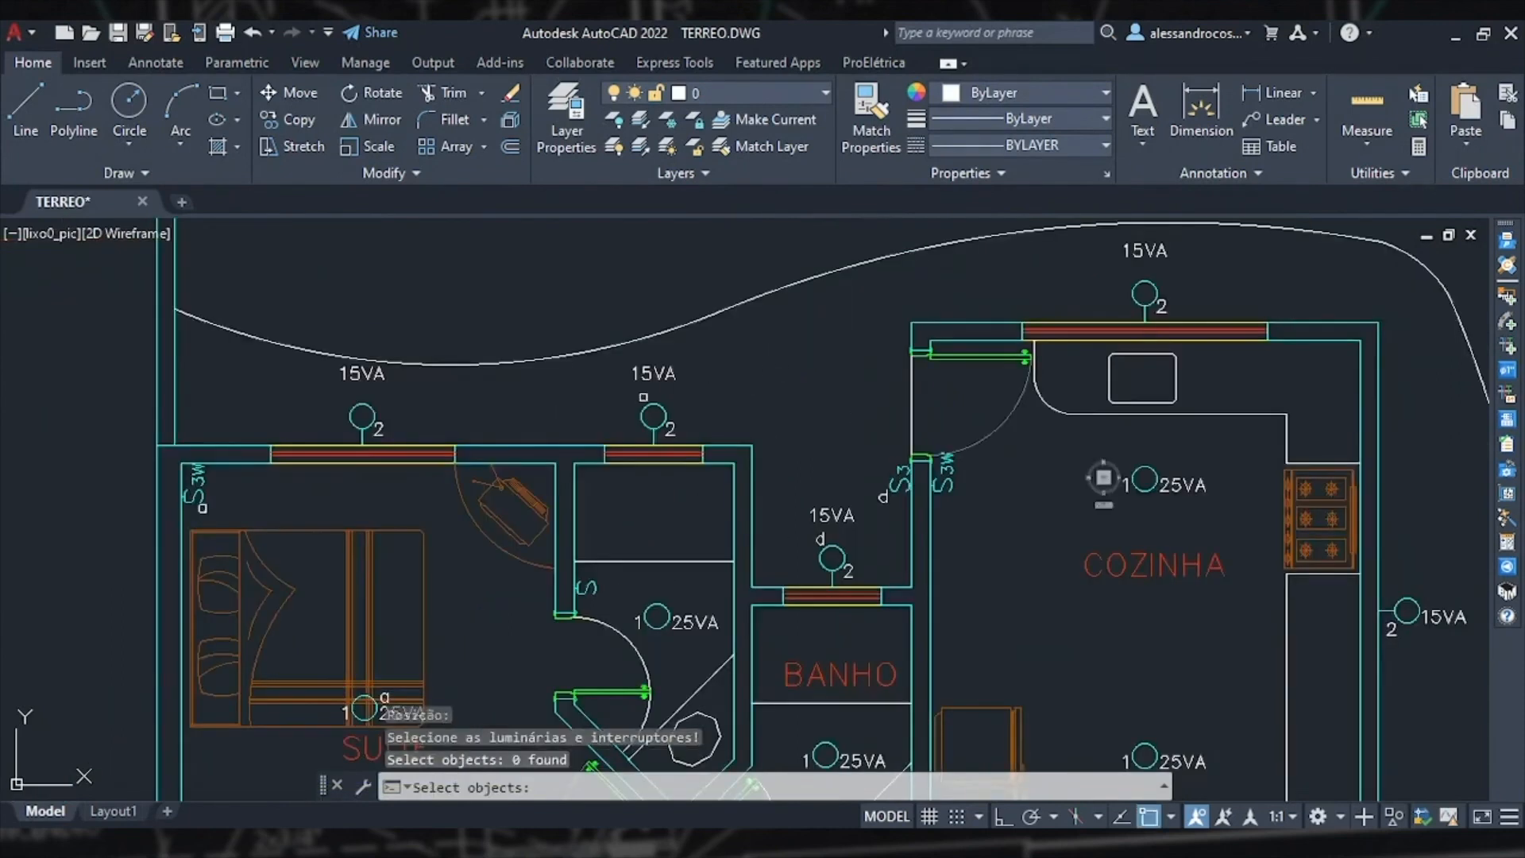
{"action": "left_click", "coordinate": [651, 414]}
{"action": "left_click", "coordinate": [362, 415]}
{"action": "left_click", "coordinate": [900, 481]}
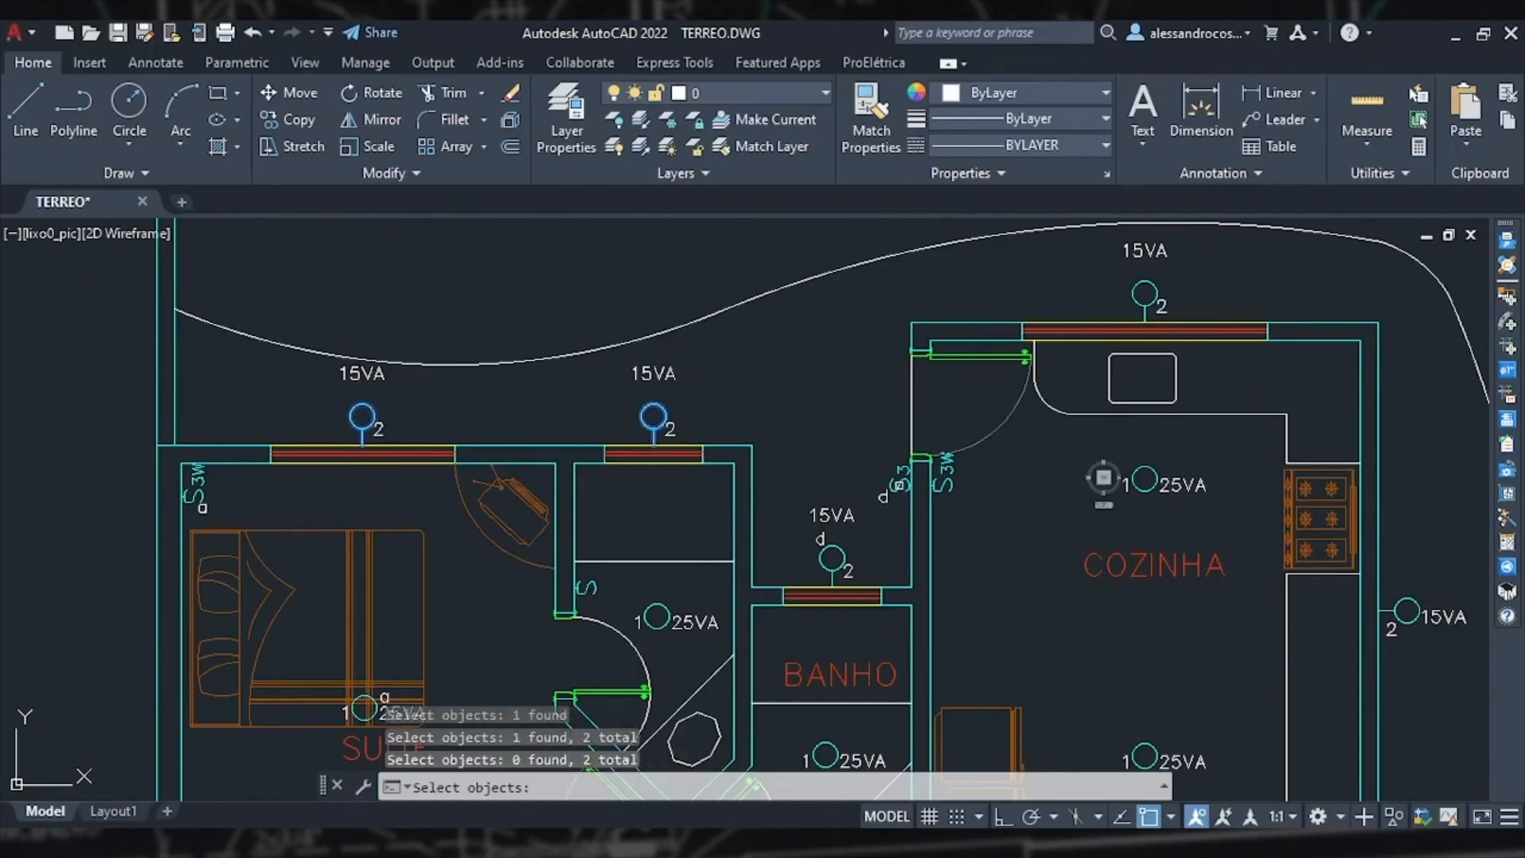
{"action": "left_click", "coordinate": [900, 480]}
{"action": "key", "text": "Return"}
{"action": "left_click", "coordinate": [713, 516]}
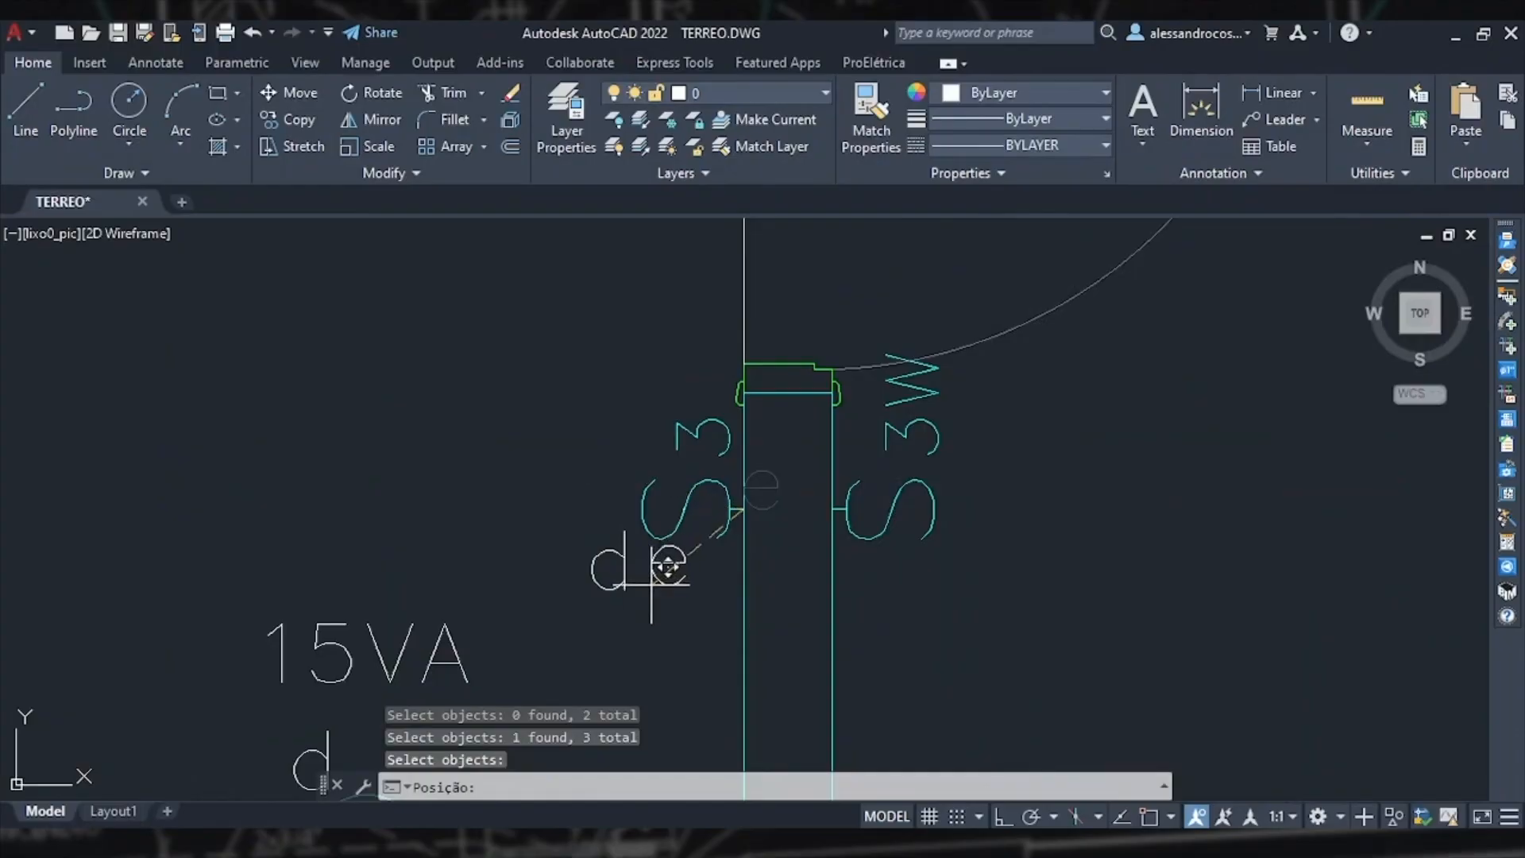
{"action": "left_click", "coordinate": [658, 573]}
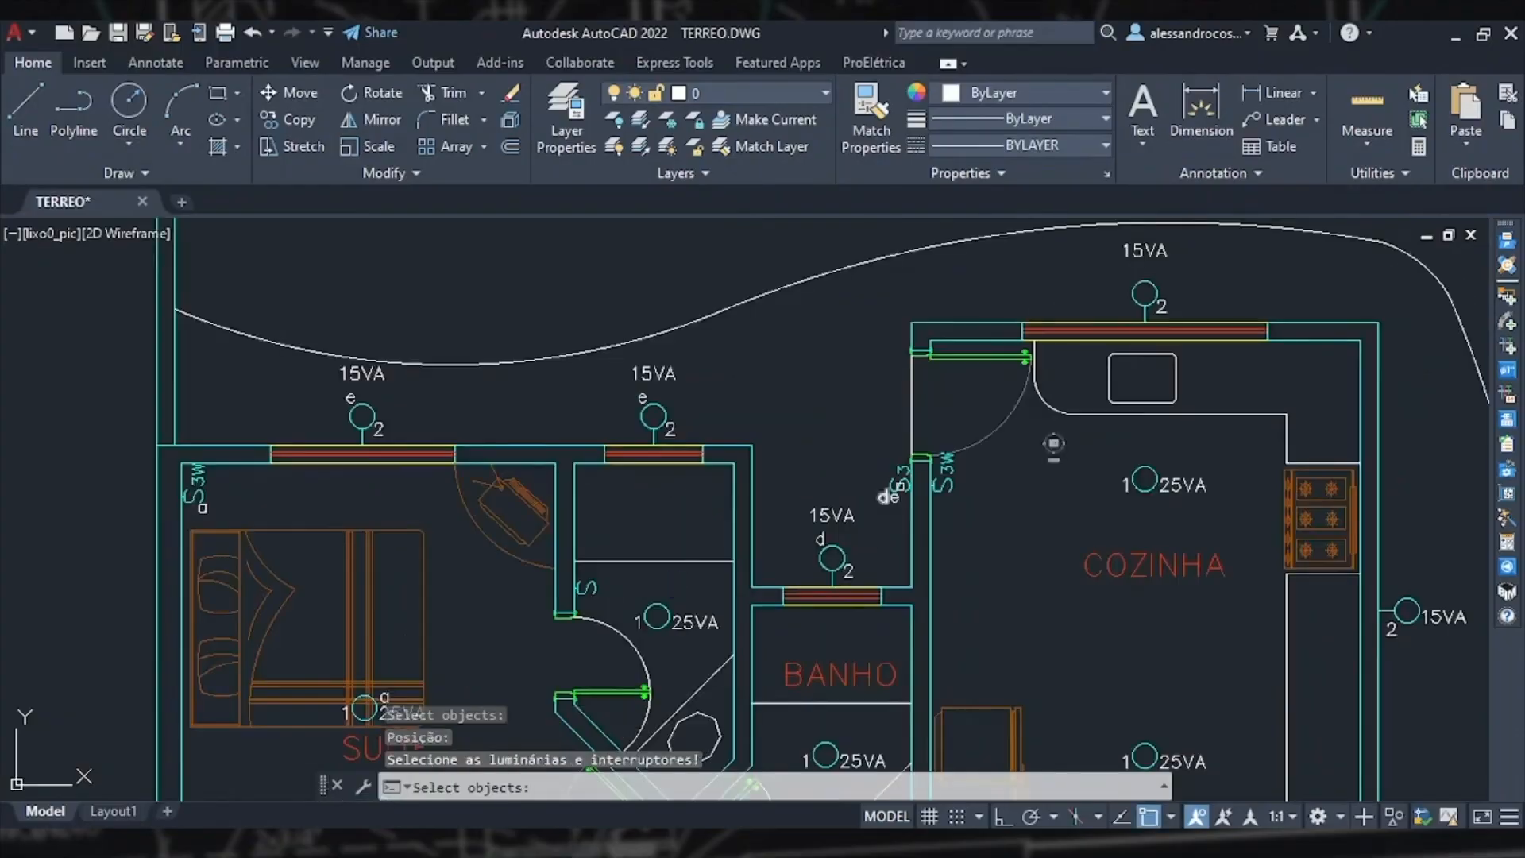
Step: Assign command letter f, linking the same switch to the 15VA light above the kitchen and placing it
{"action": "left_click", "coordinate": [900, 480]}
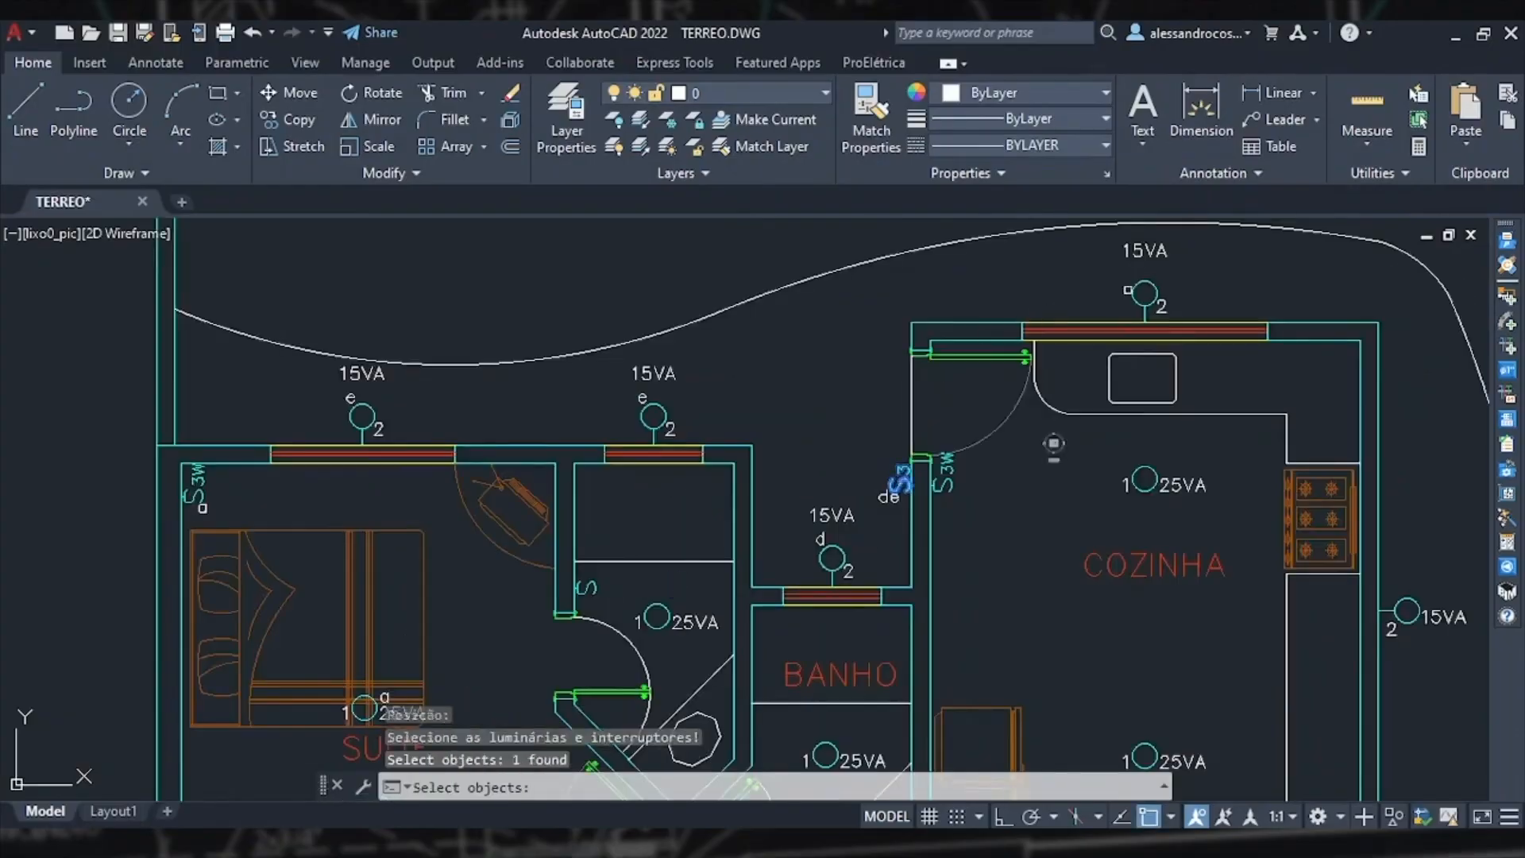
{"action": "left_click", "coordinate": [1144, 295]}
{"action": "key", "text": "Return"}
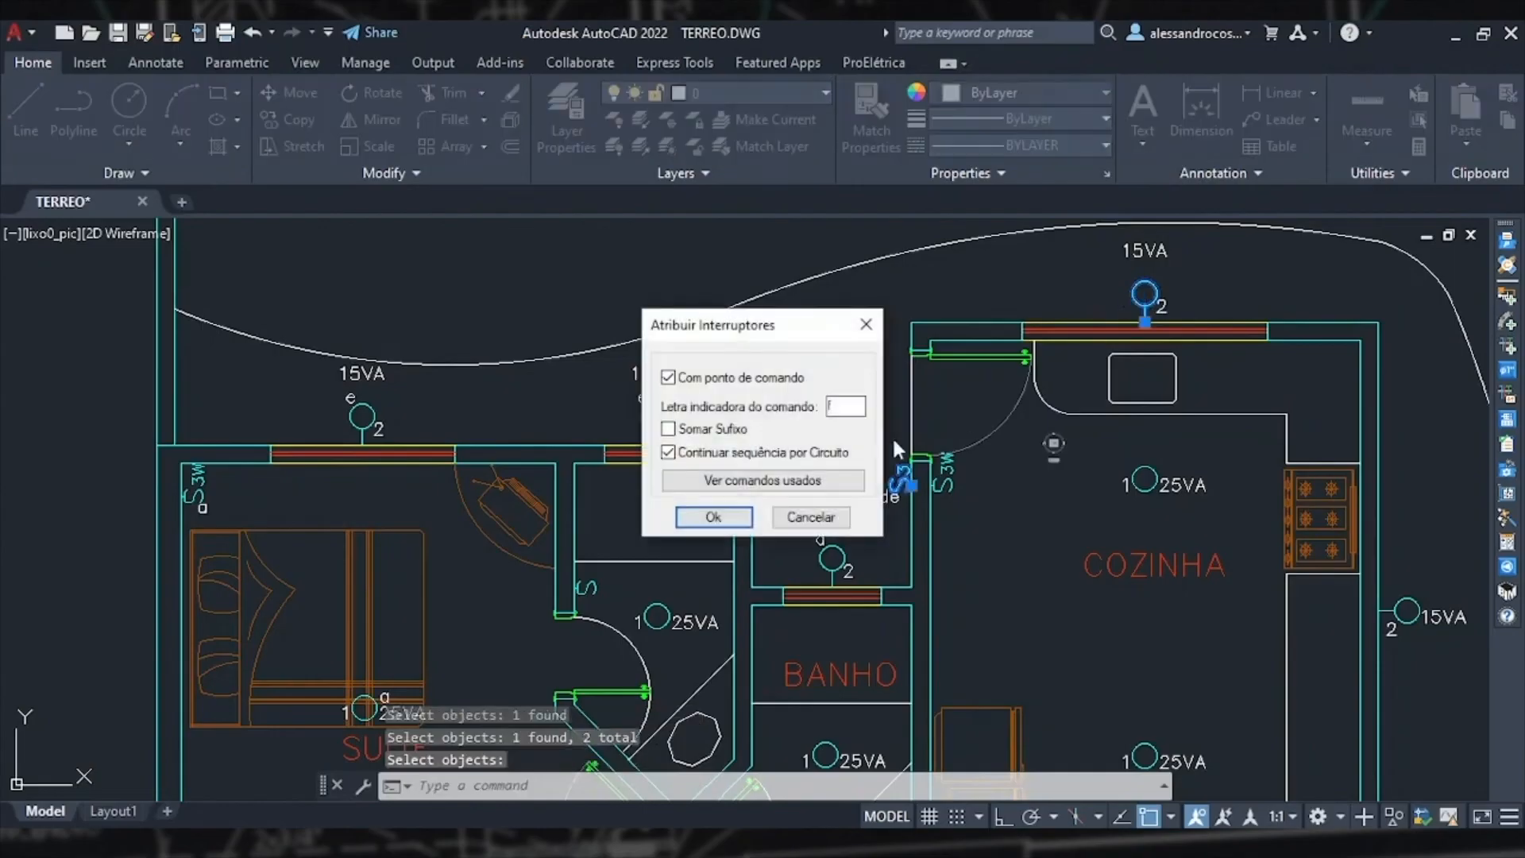
{"action": "left_click", "coordinate": [713, 517]}
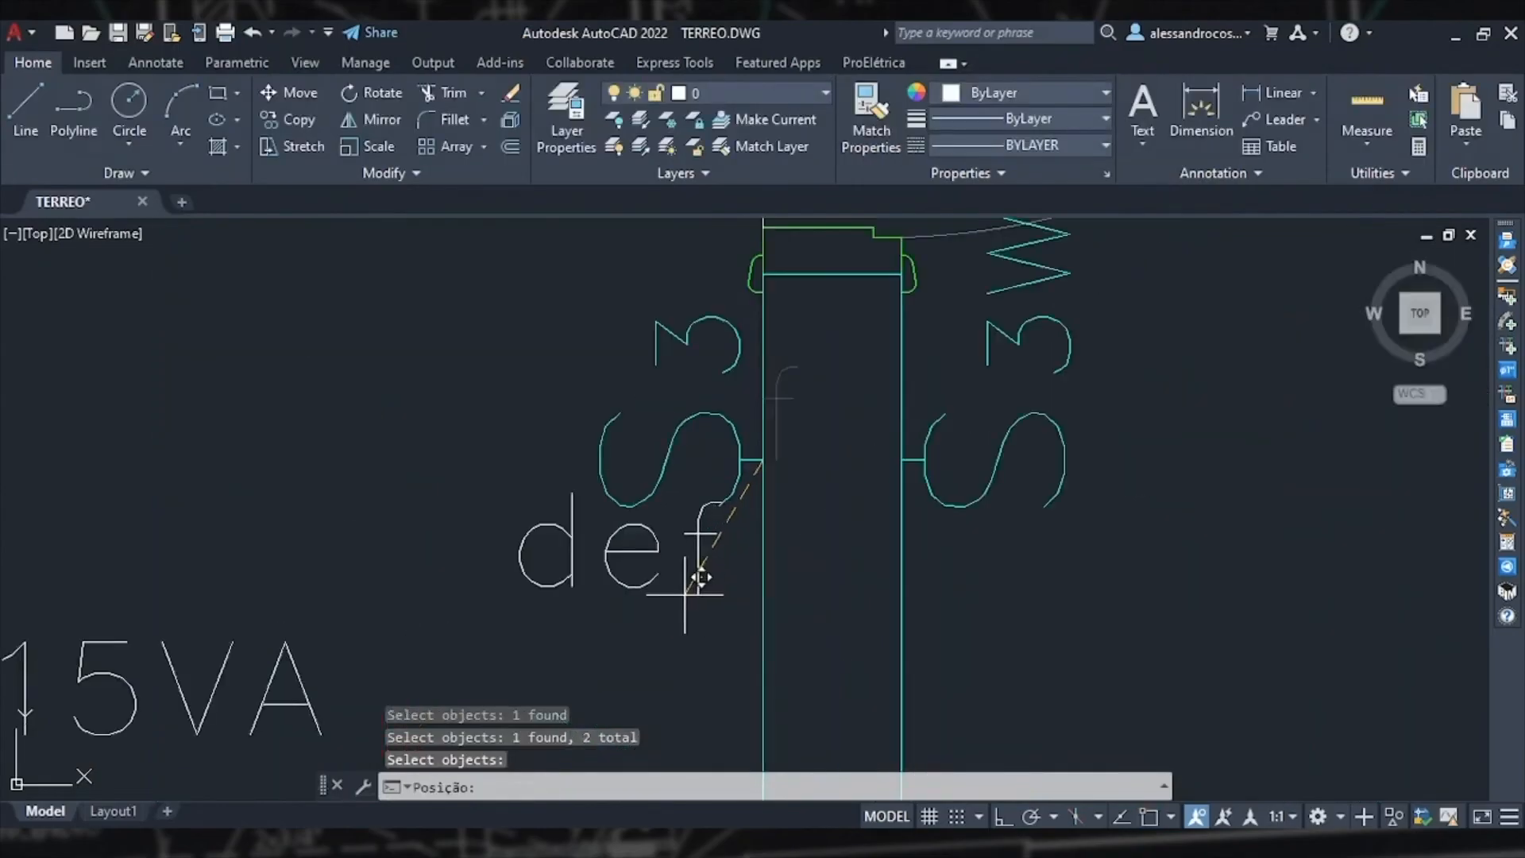
{"action": "left_click", "coordinate": [692, 586]}
{"action": "key", "text": "Escape"}
Step: Move the def command letters slightly down beside the switch
{"action": "scroll", "coordinate": [911, 505], "scroll_direction": "up", "scroll_amount": 8}
{"action": "left_click", "coordinate": [874, 528]}
{"action": "left_click", "coordinate": [671, 484]}
{"action": "type", "text": "m"}
{"action": "key", "text": "Return"}
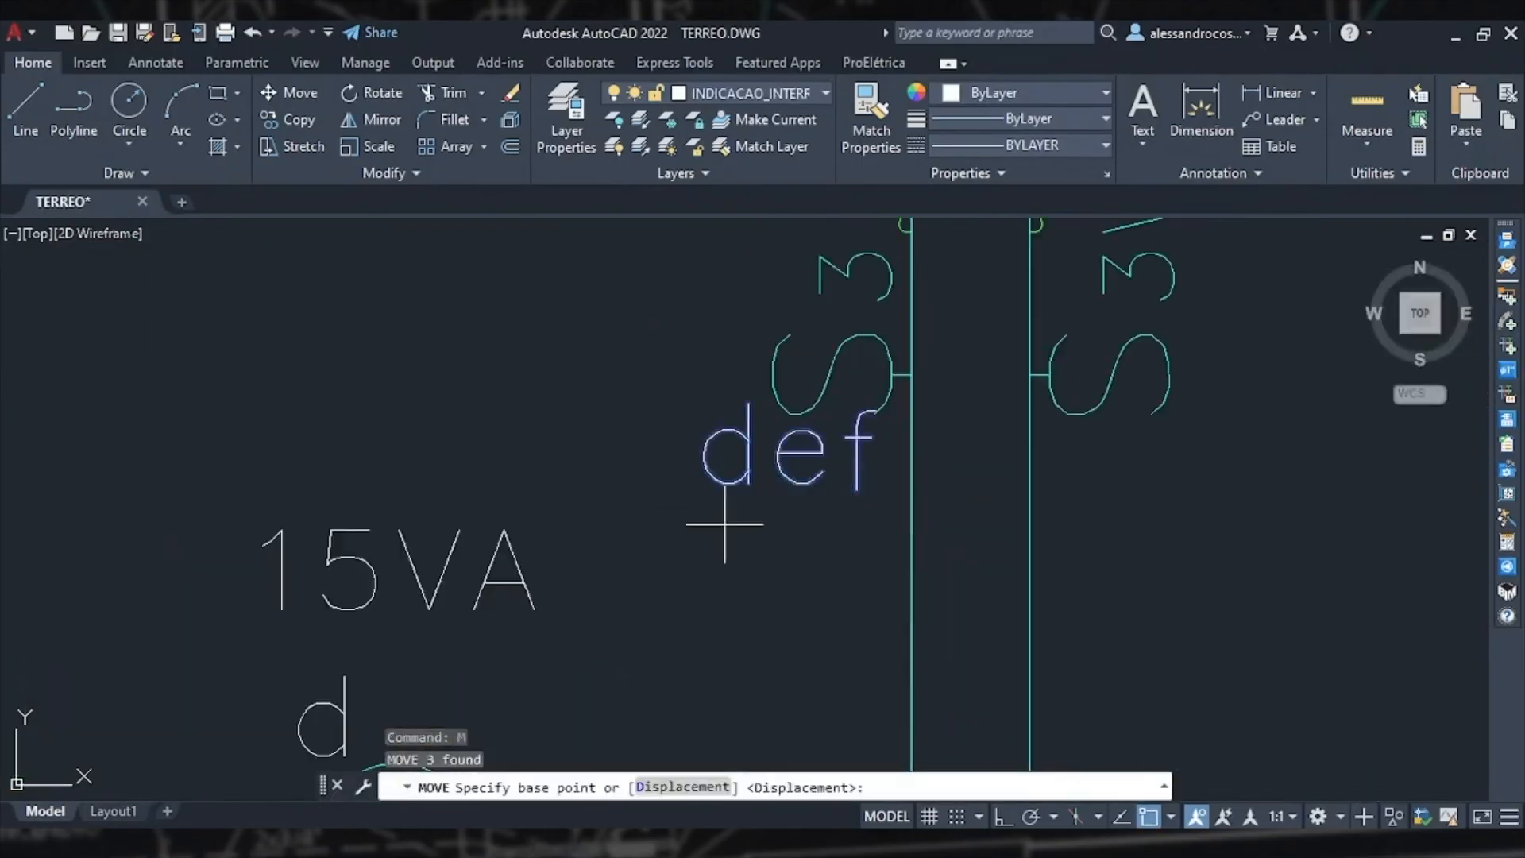
{"action": "left_click", "coordinate": [720, 483]}
{"action": "left_click", "coordinate": [737, 545]}
{"action": "scroll", "coordinate": [737, 545], "scroll_direction": "down", "scroll_amount": 8}
{"action": "scroll", "coordinate": [633, 376], "scroll_direction": "up", "scroll_amount": 3}
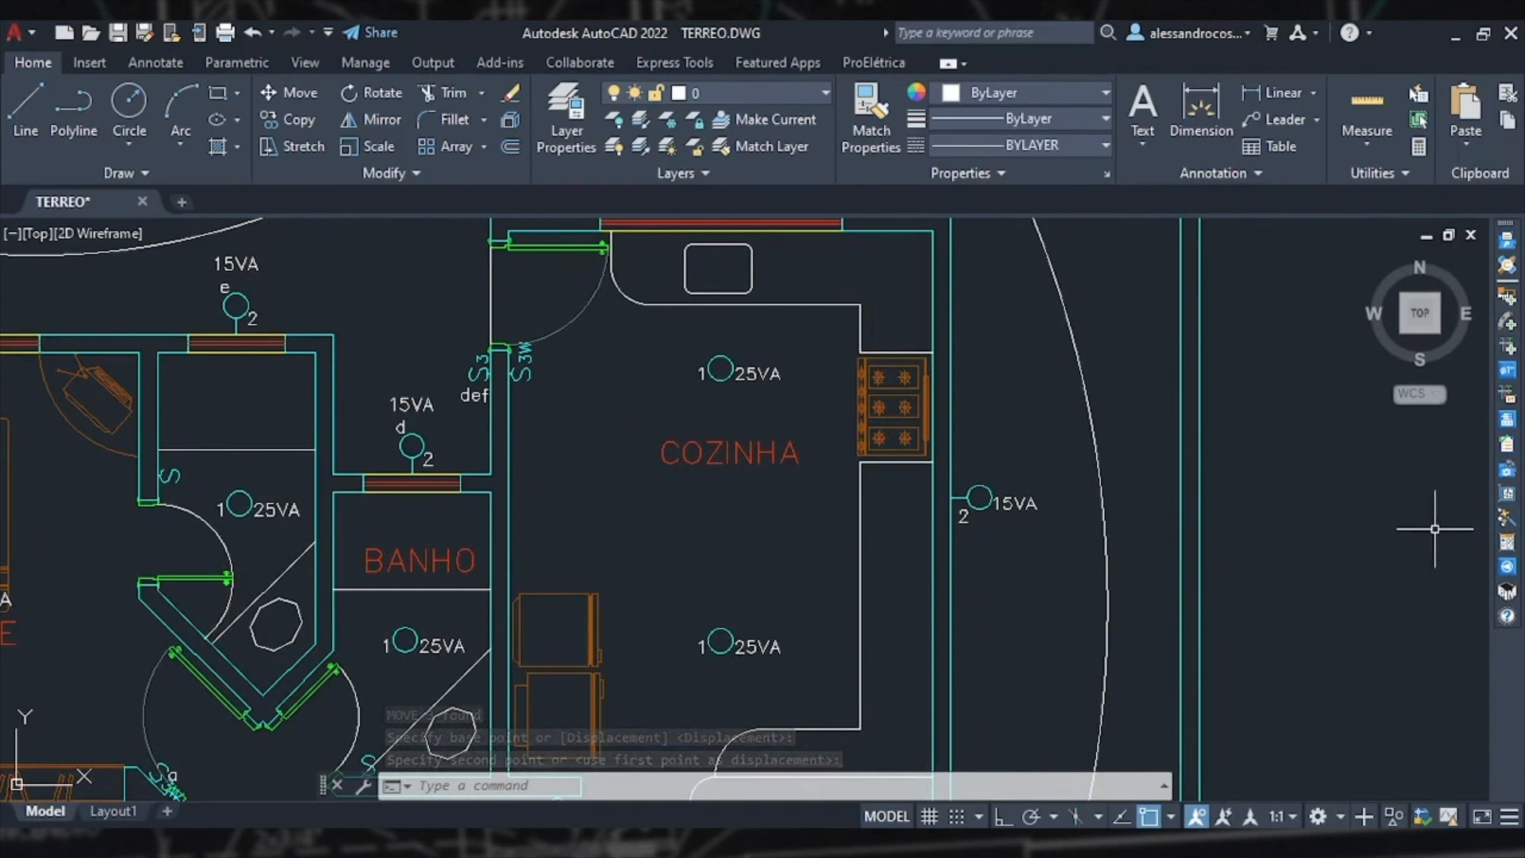
Step: Assign command letter g with command point and circuit sequence, linking both three-way switches to the two 25VA kitchen lights
{"action": "left_click", "coordinate": [1507, 531]}
{"action": "left_click", "coordinate": [653, 350]}
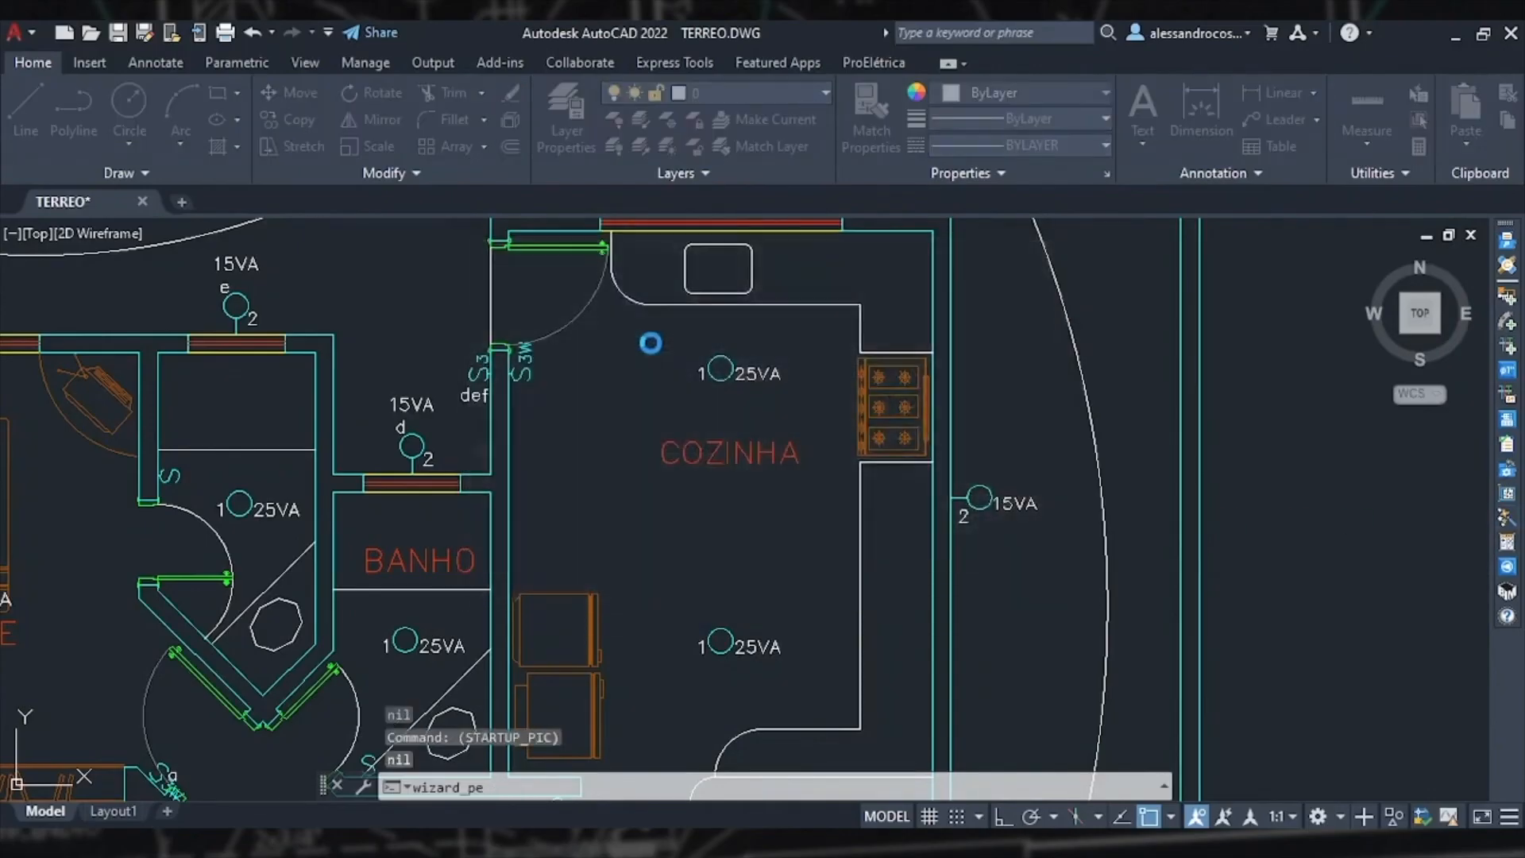
{"action": "left_click", "coordinate": [776, 342]}
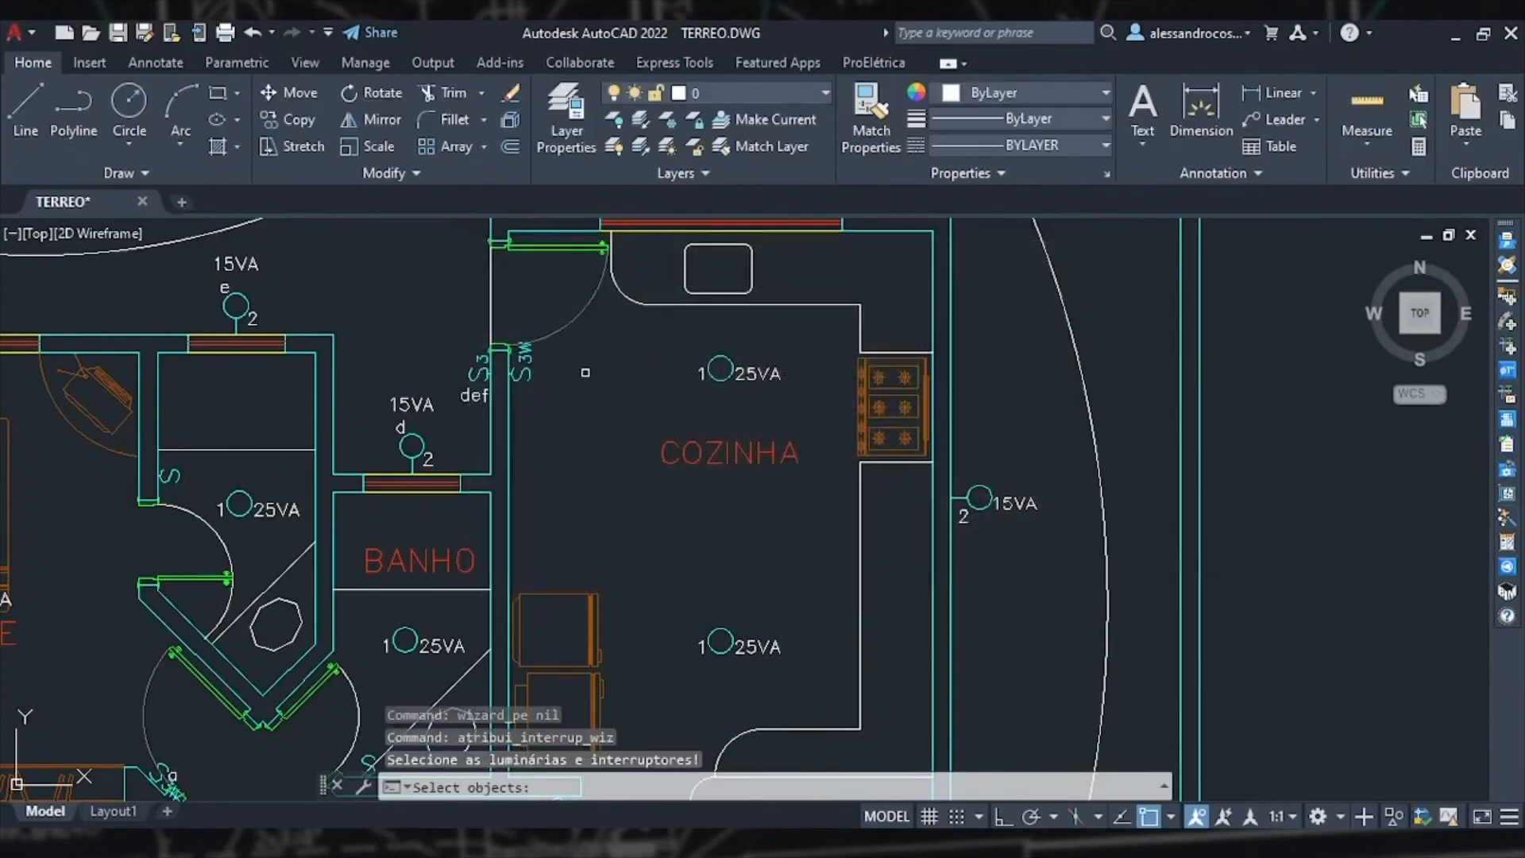
{"action": "left_click", "coordinate": [535, 371]}
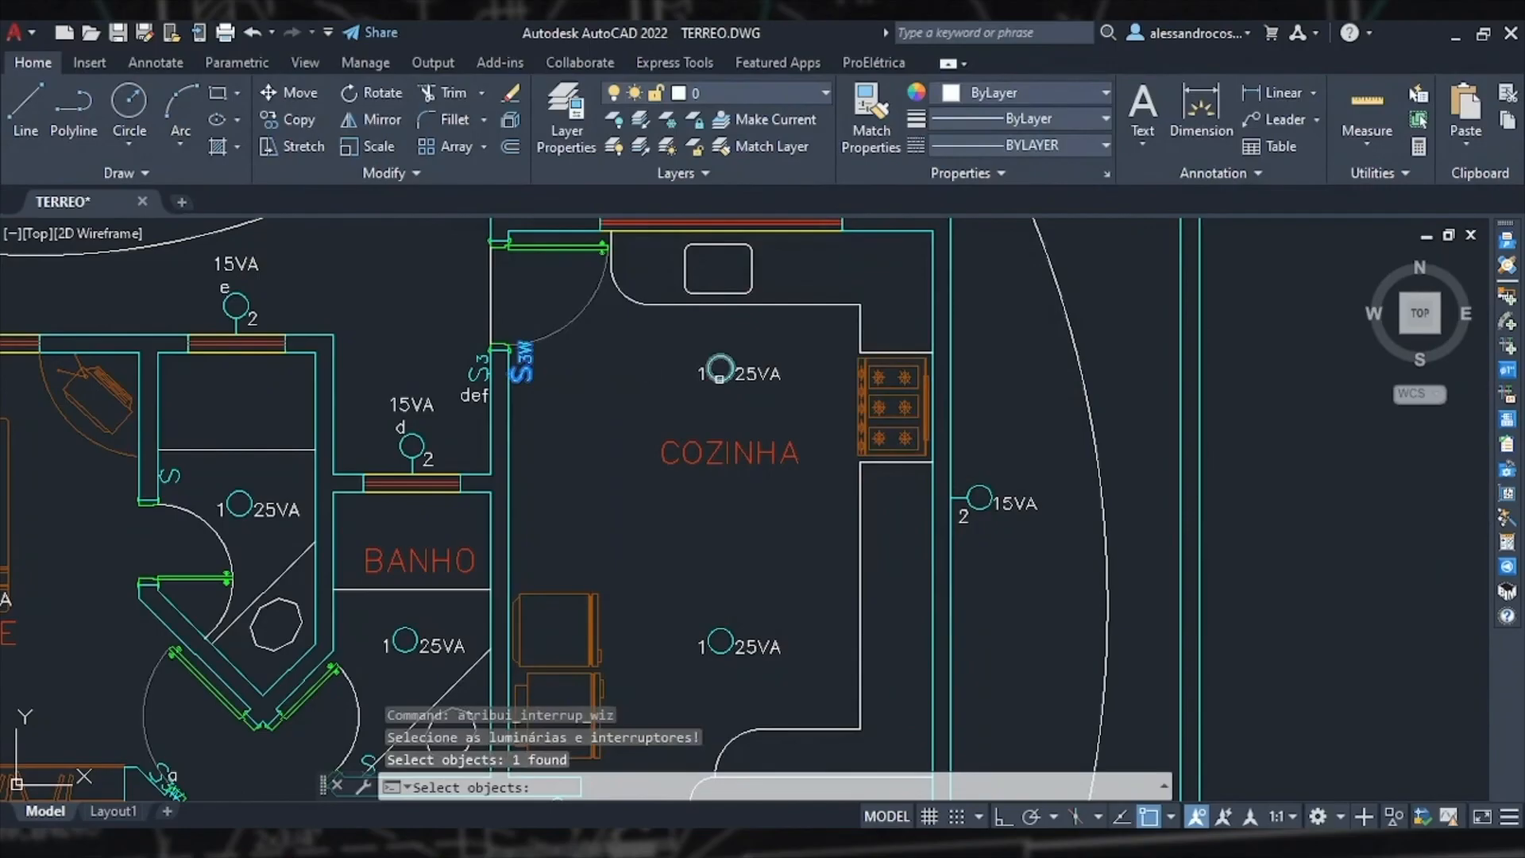
{"action": "left_click", "coordinate": [720, 378]}
{"action": "left_click", "coordinate": [719, 640]}
{"action": "middle_click_drag", "start_coordinate": [719, 640], "coordinate": [750, 350]}
{"action": "left_click", "coordinate": [616, 522]}
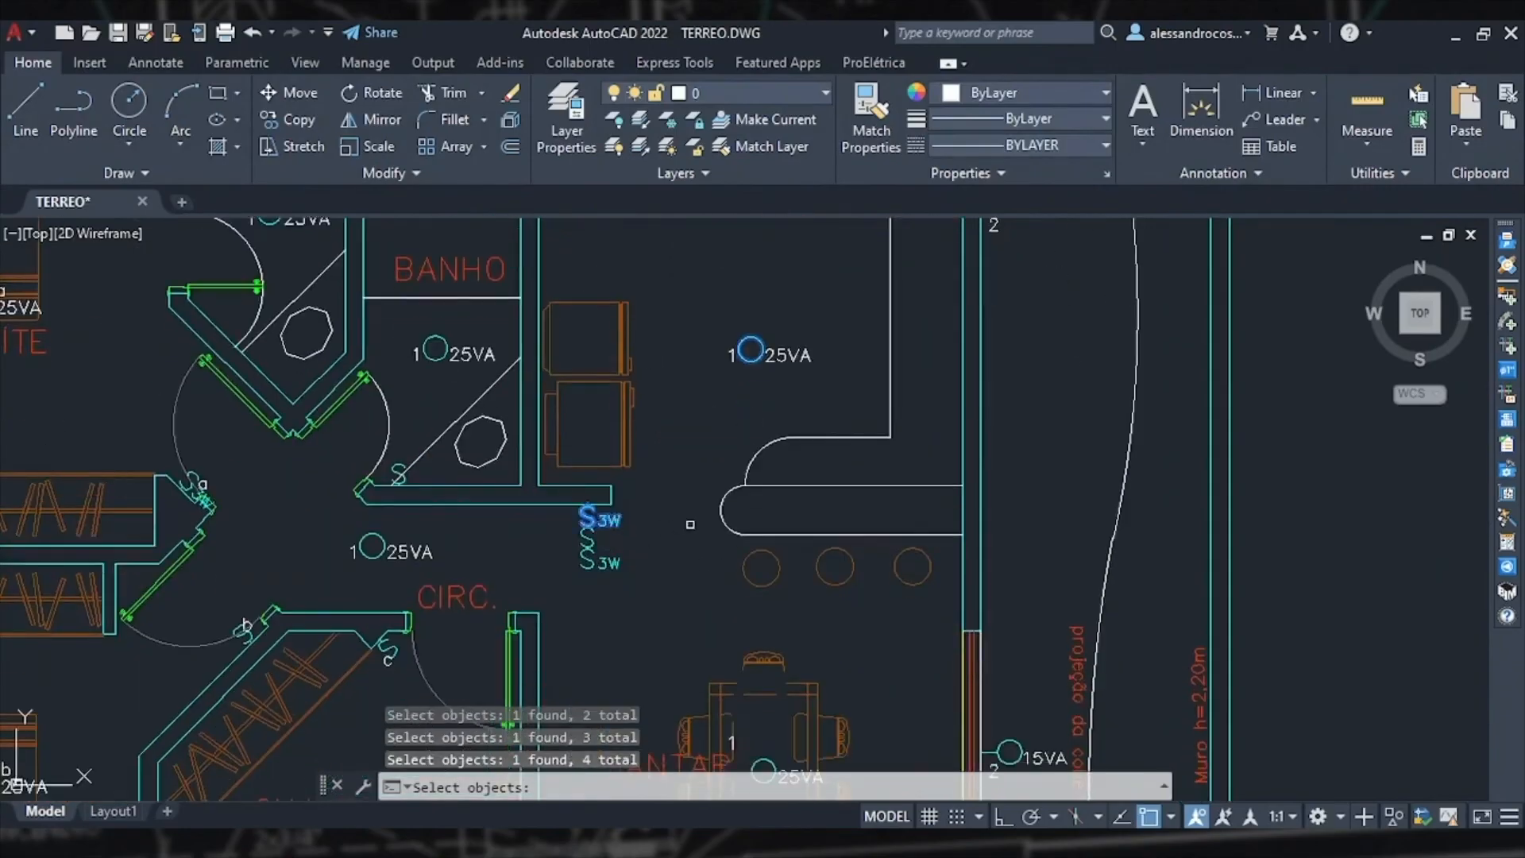
{"action": "scroll", "coordinate": [690, 524], "scroll_direction": "down", "scroll_amount": 2}
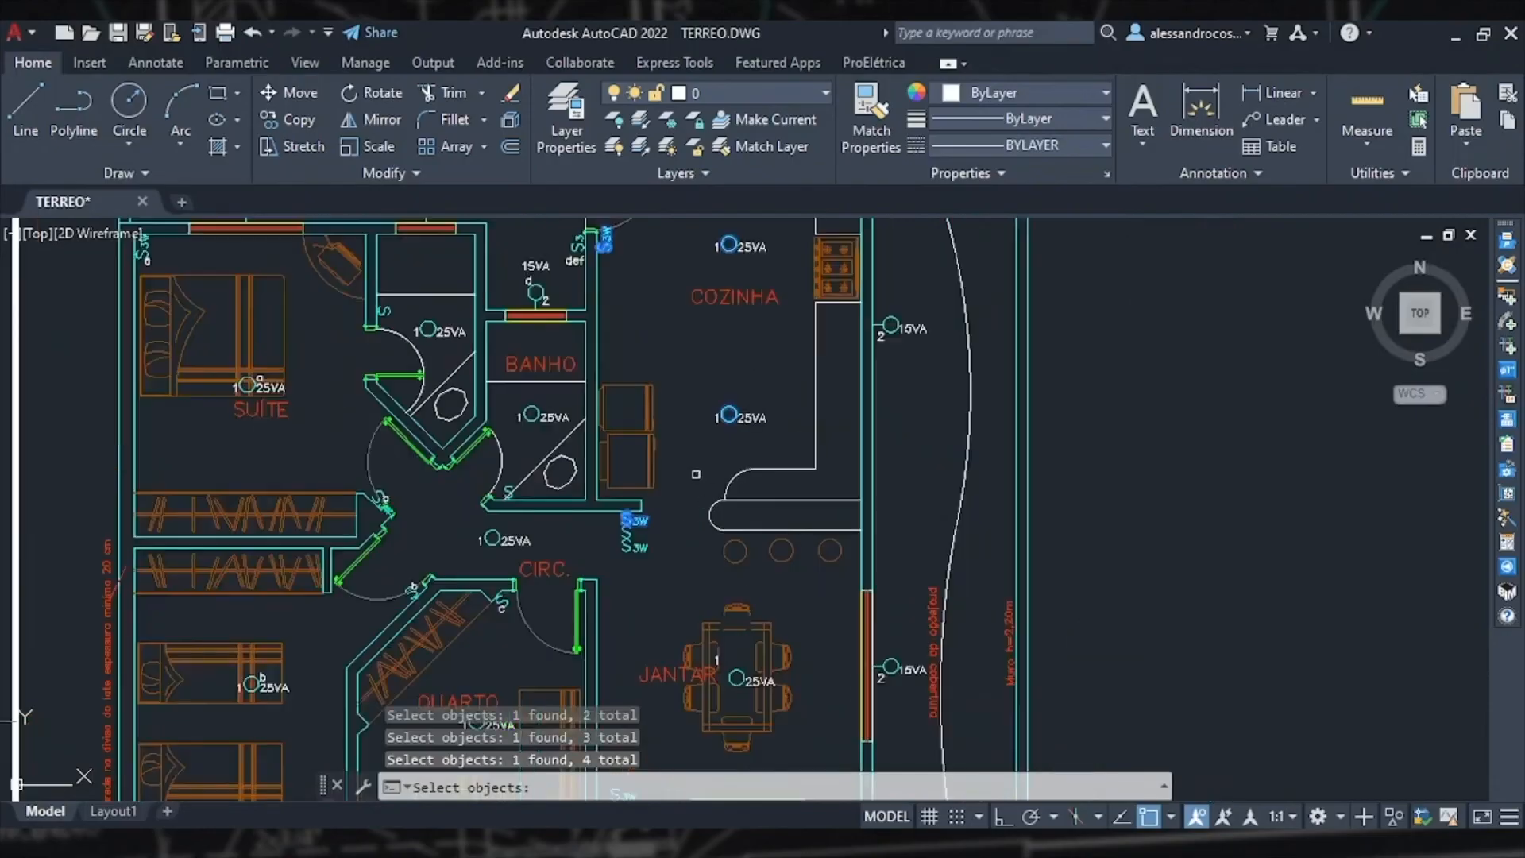
{"action": "scroll", "coordinate": [695, 474], "scroll_direction": "down", "scroll_amount": 3}
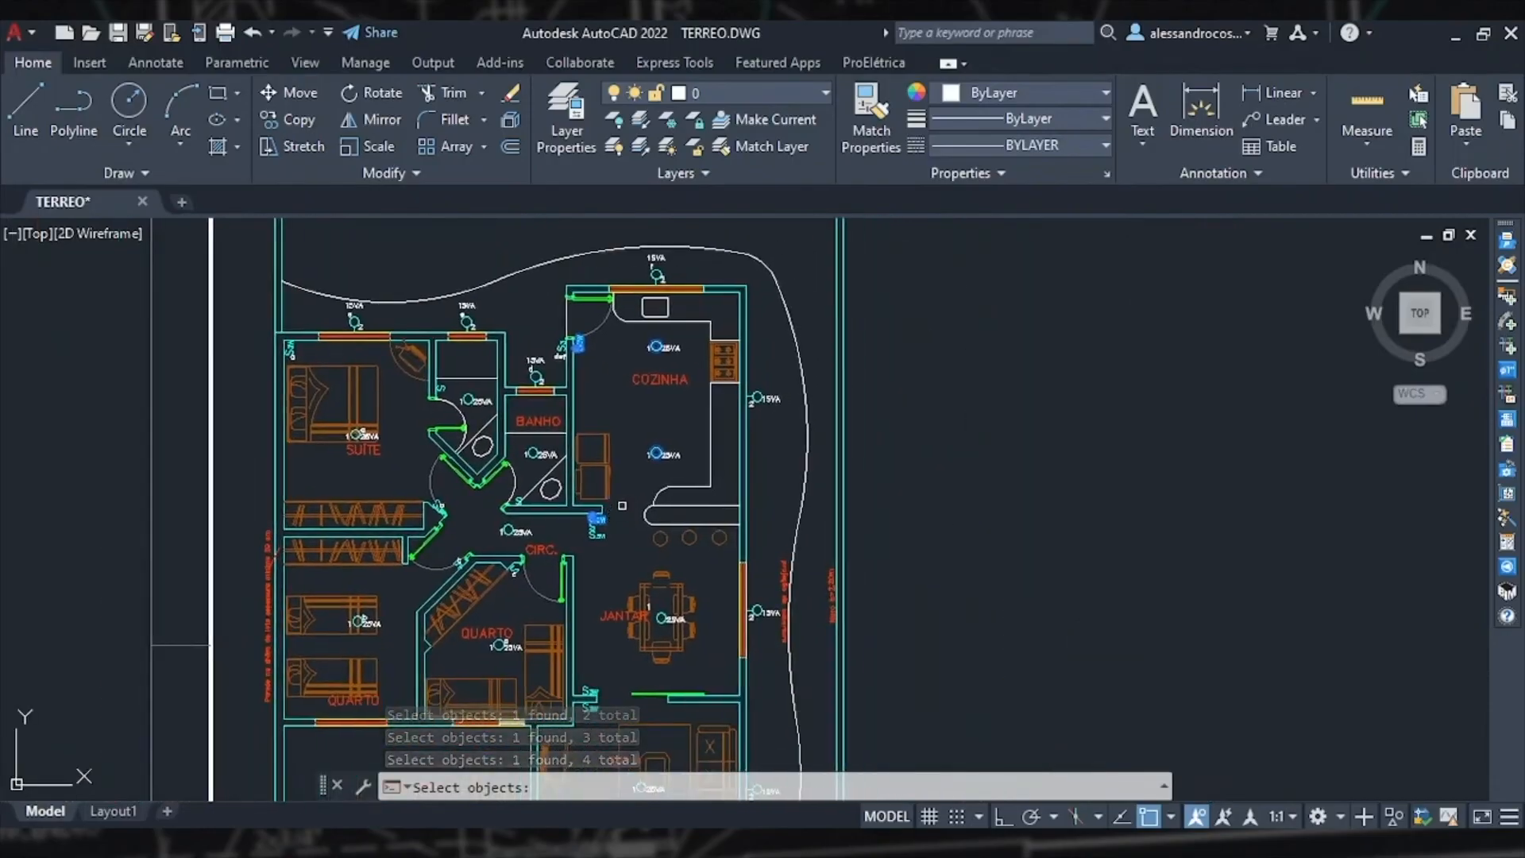
{"action": "key", "text": "Return"}
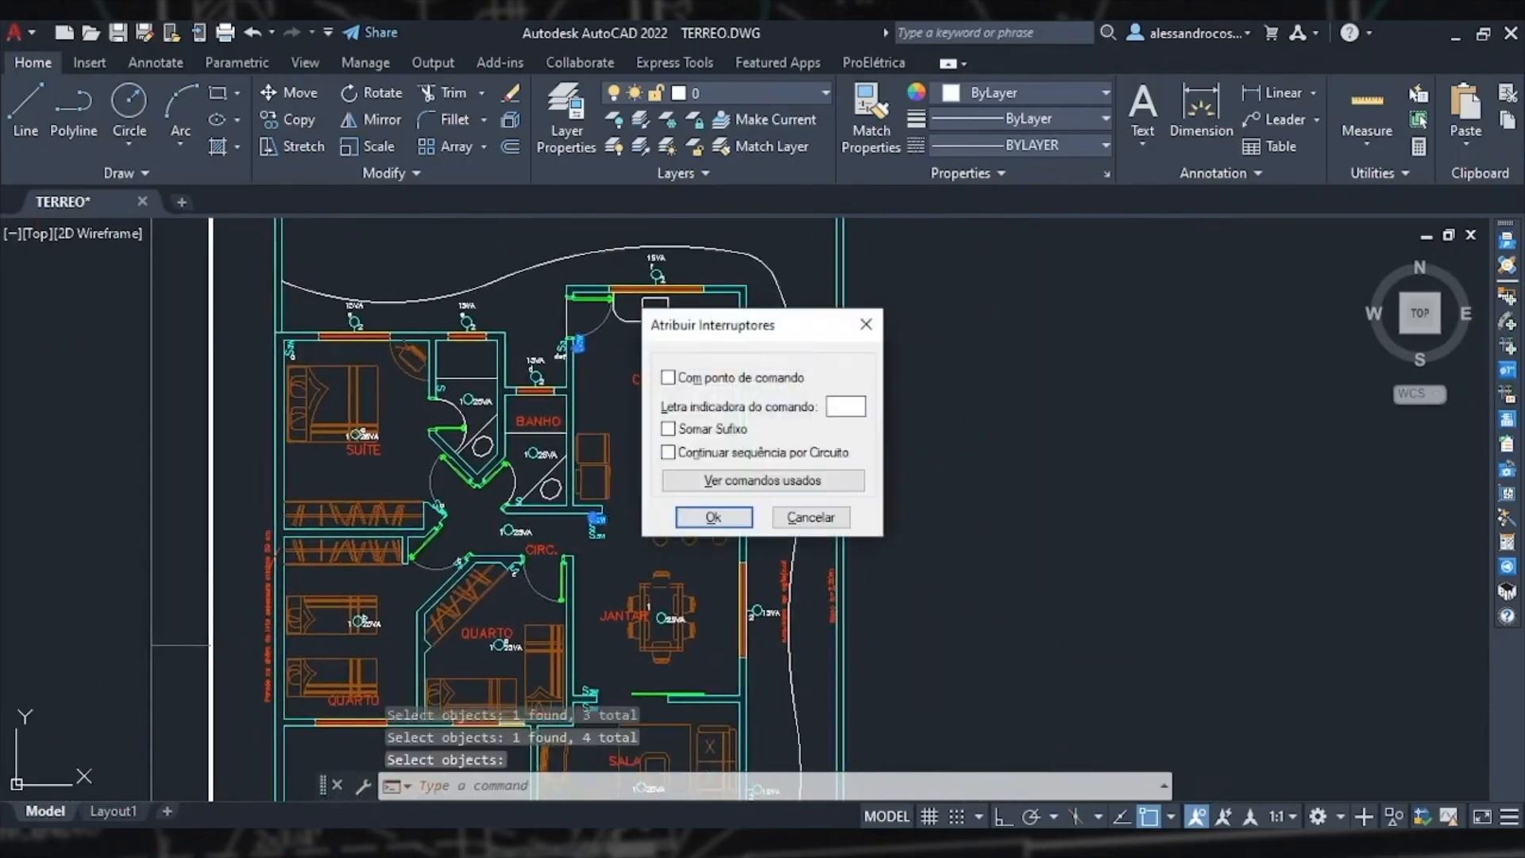
{"action": "double_click", "coordinate": [839, 407]}
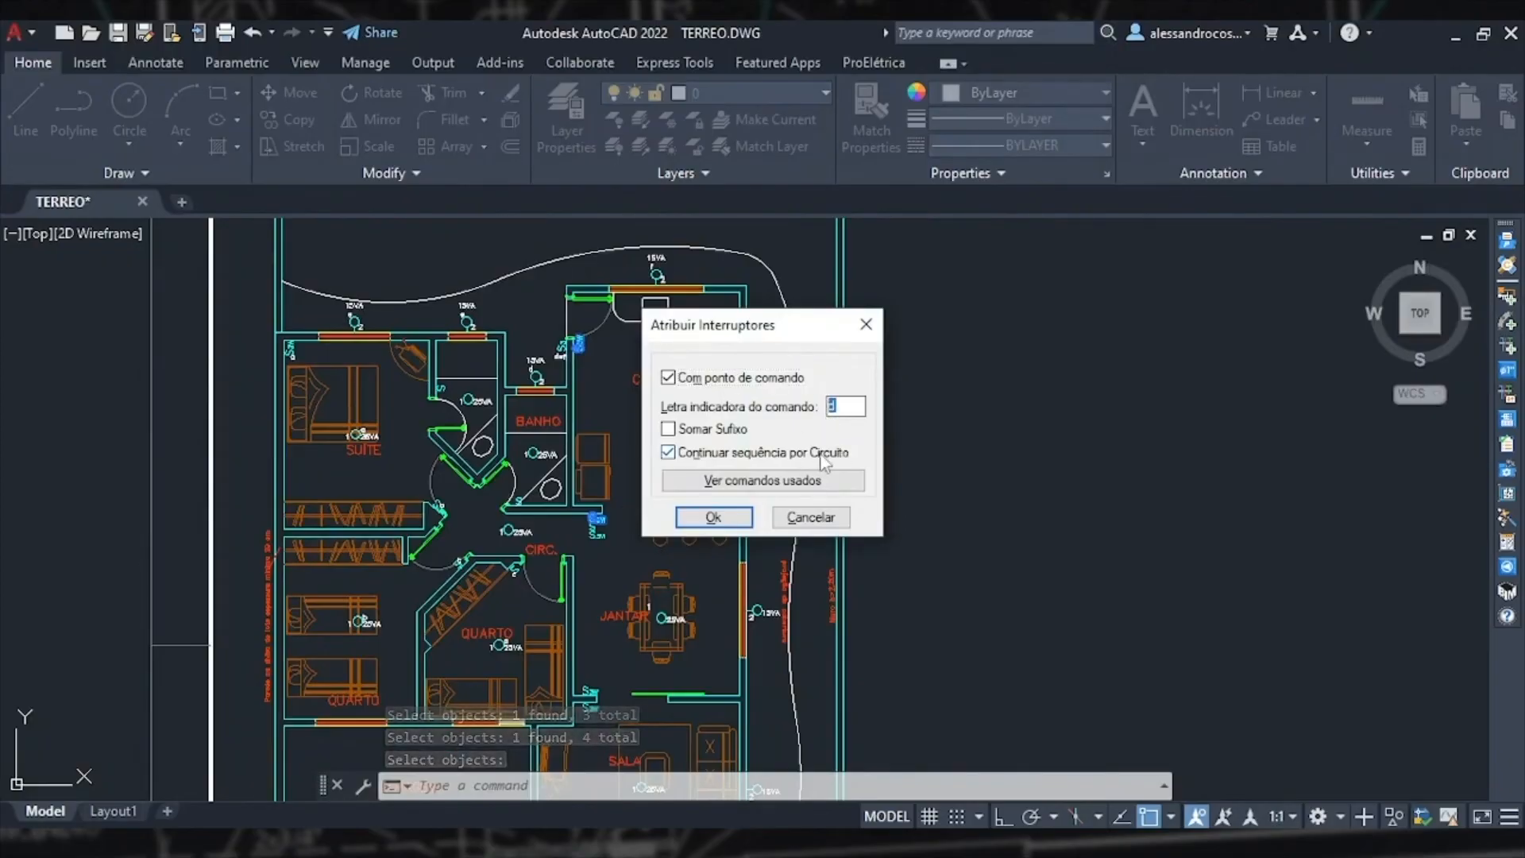
{"action": "left_click", "coordinate": [710, 518]}
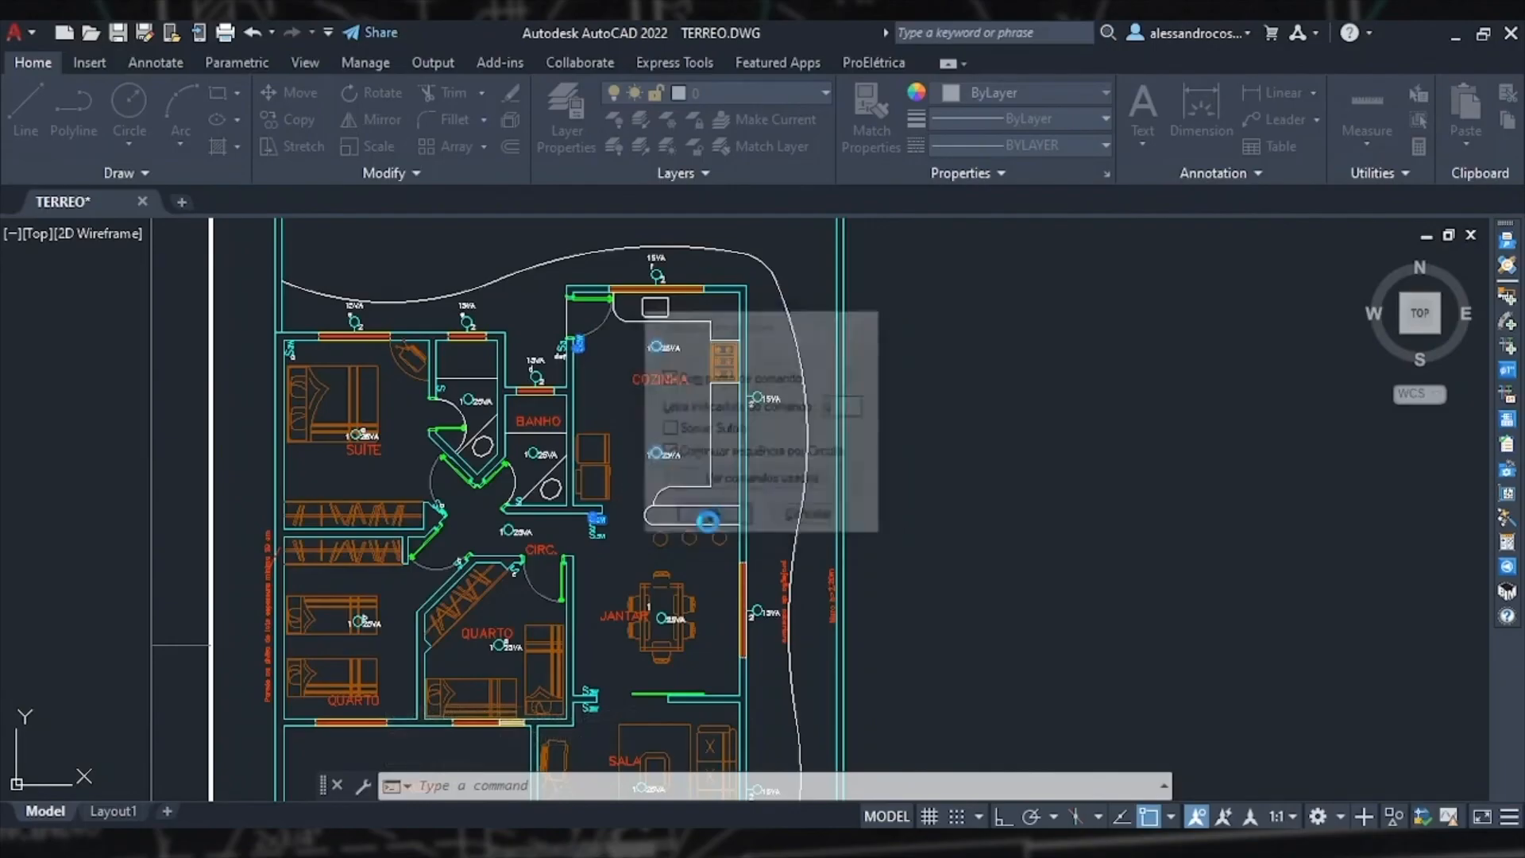
Step: Assign command letter h, linking the three-way switch below the kitchen to the 25VA light in CIRC
{"action": "scroll", "coordinate": [618, 499], "scroll_direction": "up", "scroll_amount": 5}
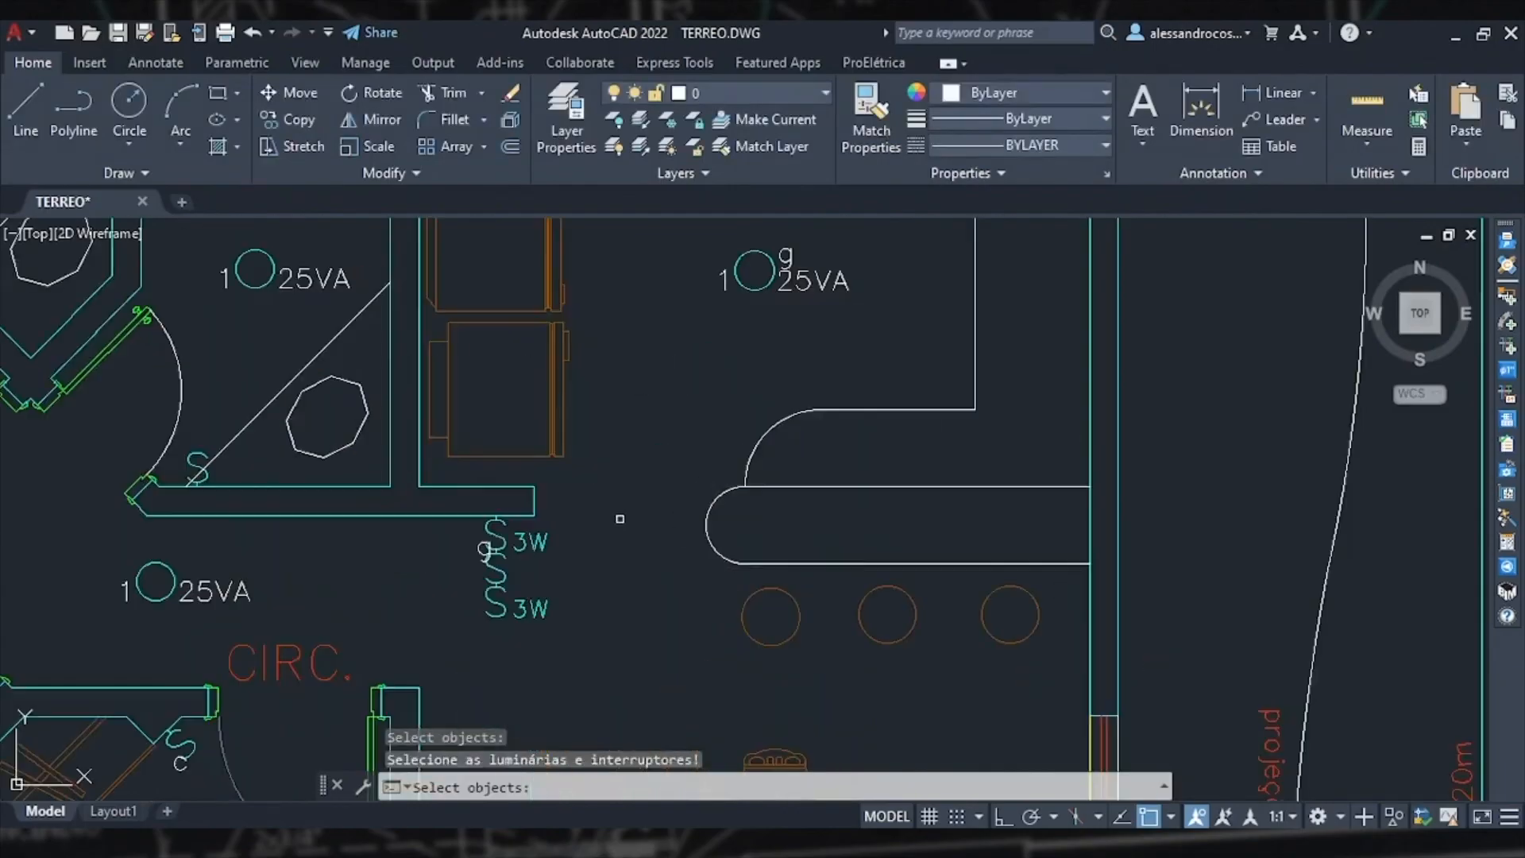
{"action": "scroll", "coordinate": [620, 524], "scroll_direction": "down", "scroll_amount": 5}
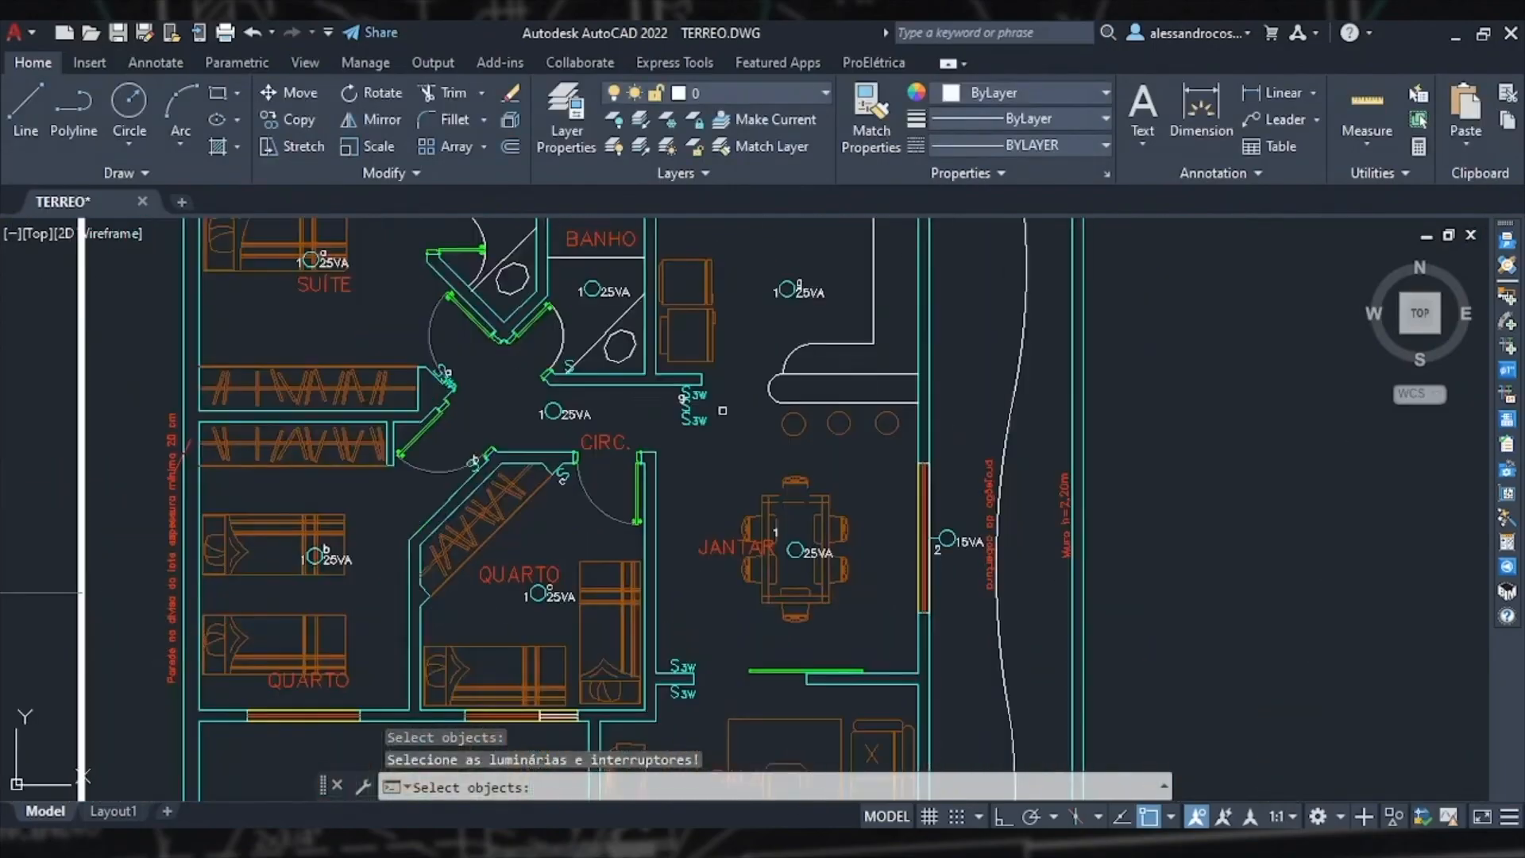
{"action": "scroll", "coordinate": [671, 444], "scroll_direction": "up", "scroll_amount": 2}
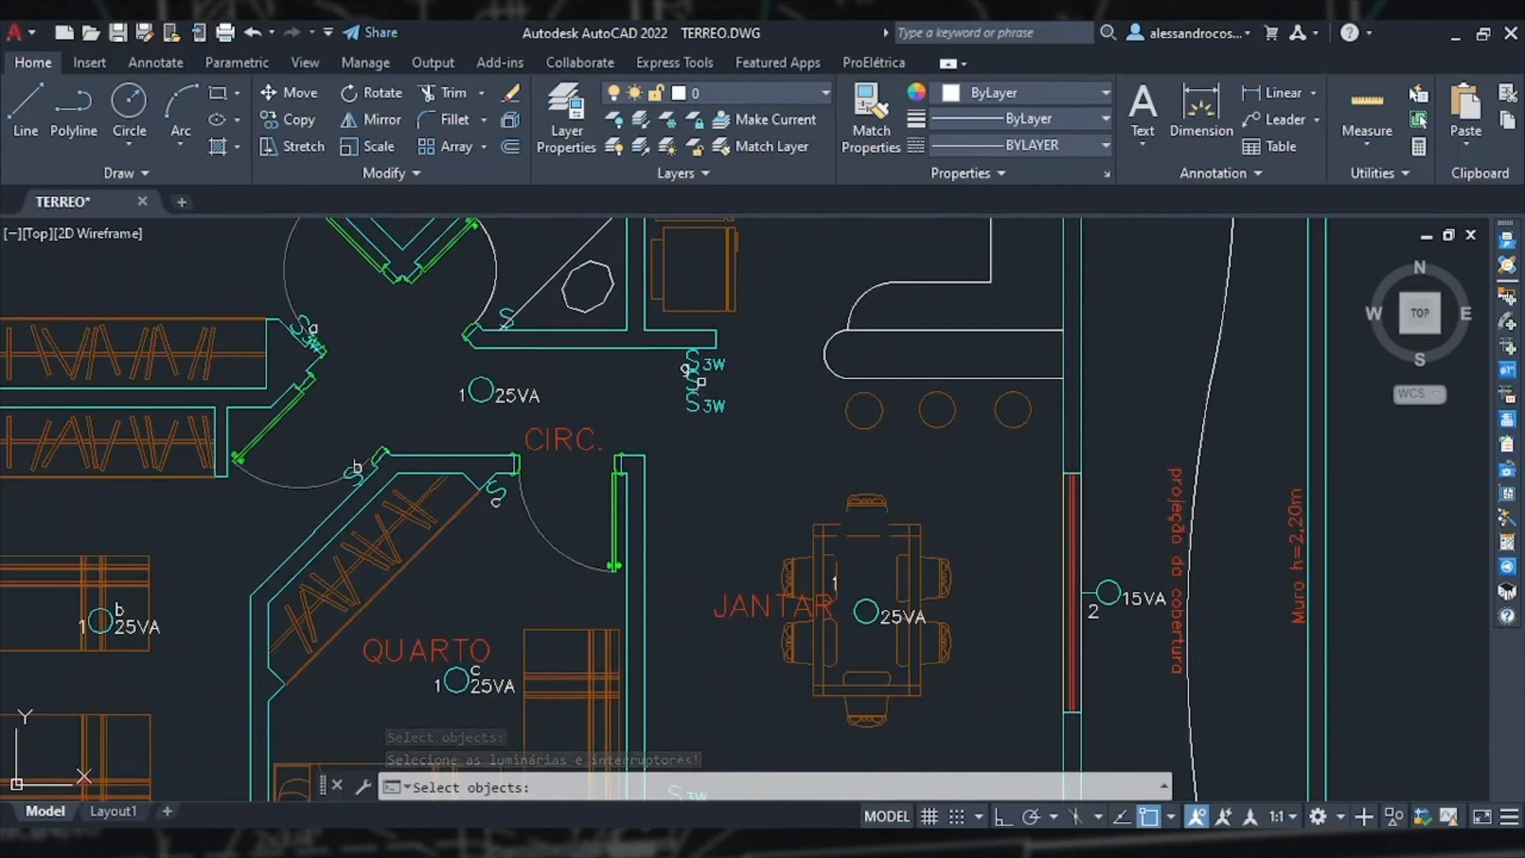
{"action": "left_click", "coordinate": [693, 379]}
{"action": "left_click", "coordinate": [481, 389]}
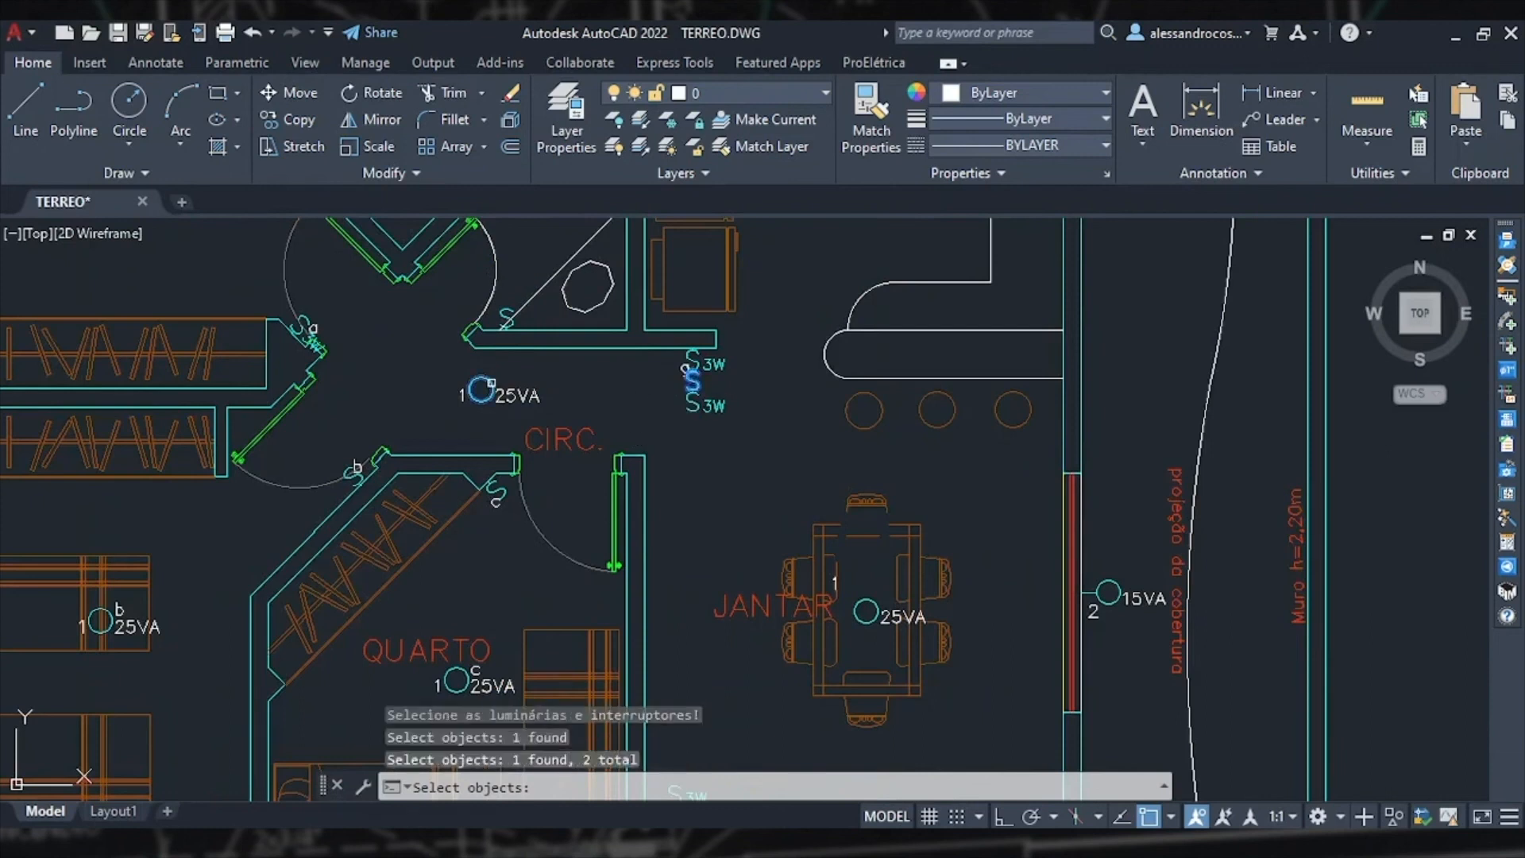
{"action": "key", "text": "Return"}
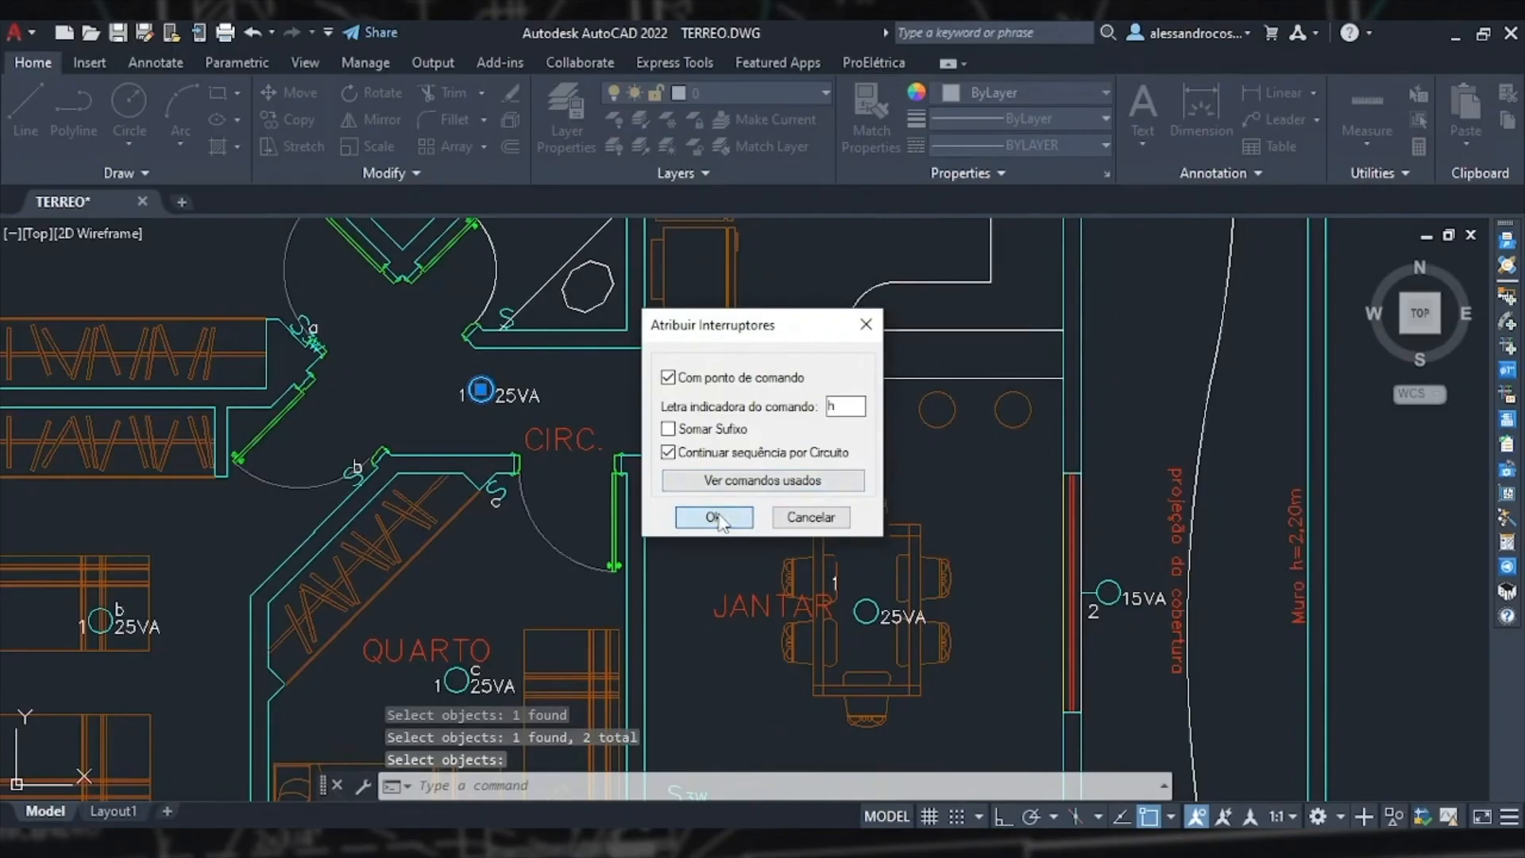
{"action": "left_click", "coordinate": [714, 517]}
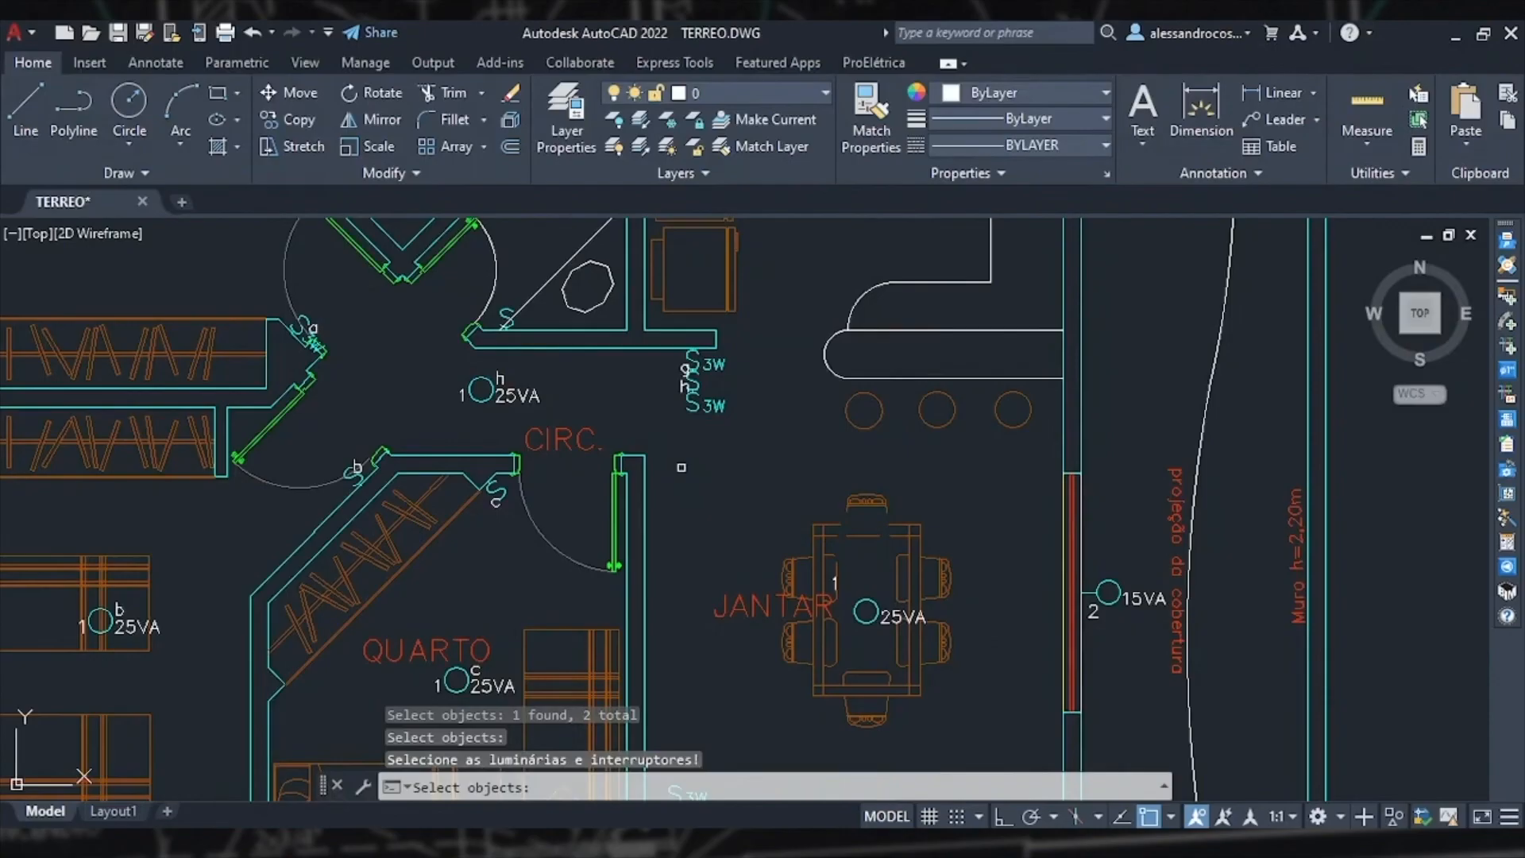
Step: Assign command letter i, linking the switch beside the BANHO door to the 25VA bathroom light
{"action": "middle_click_drag", "start_coordinate": [629, 410], "coordinate": [742, 618]}
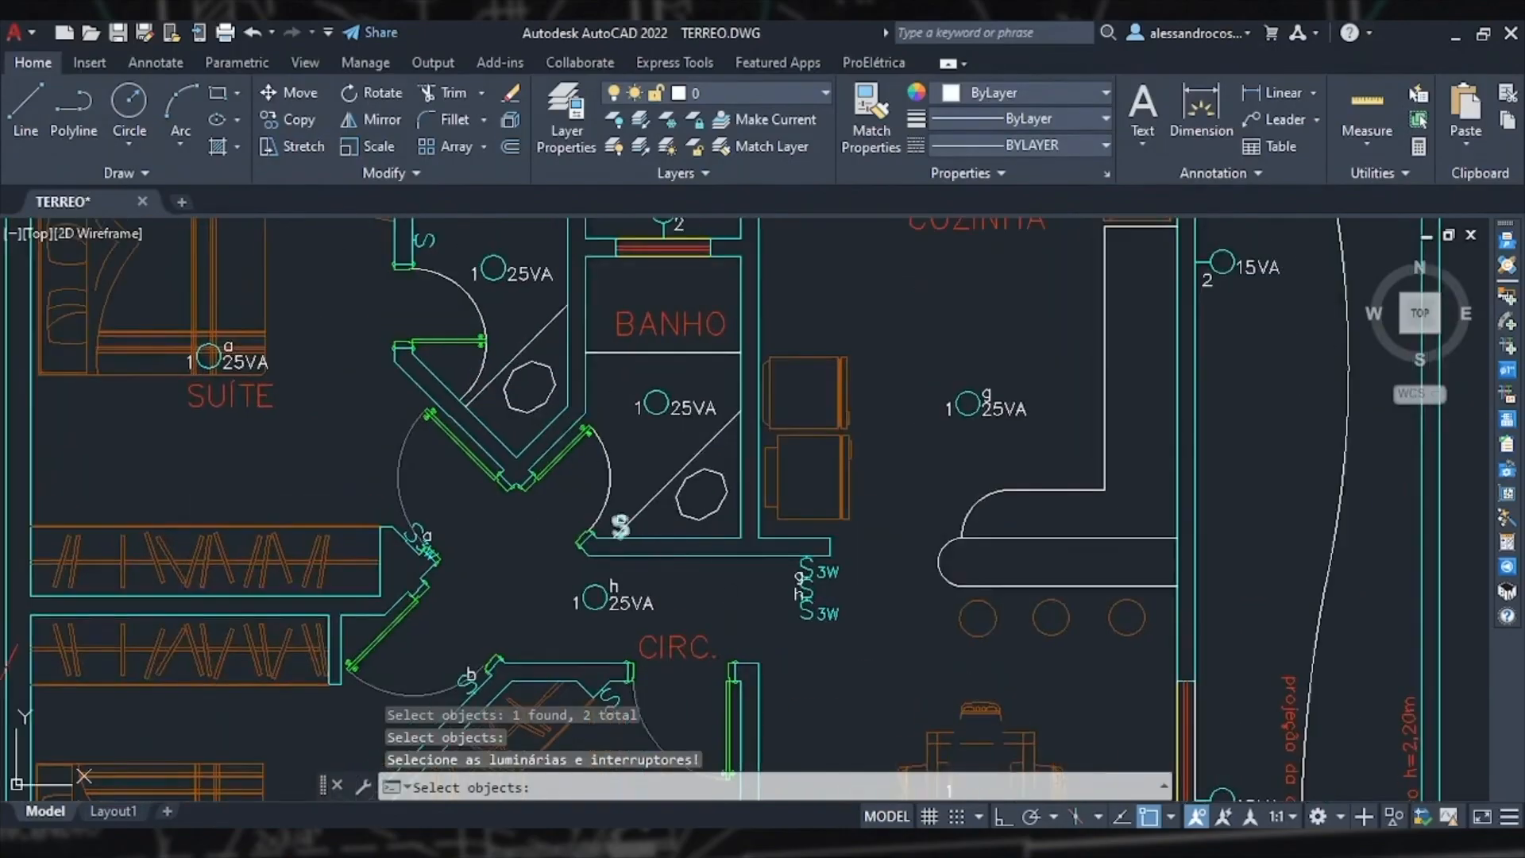
{"action": "left_click", "coordinate": [620, 526]}
{"action": "left_click", "coordinate": [657, 412]}
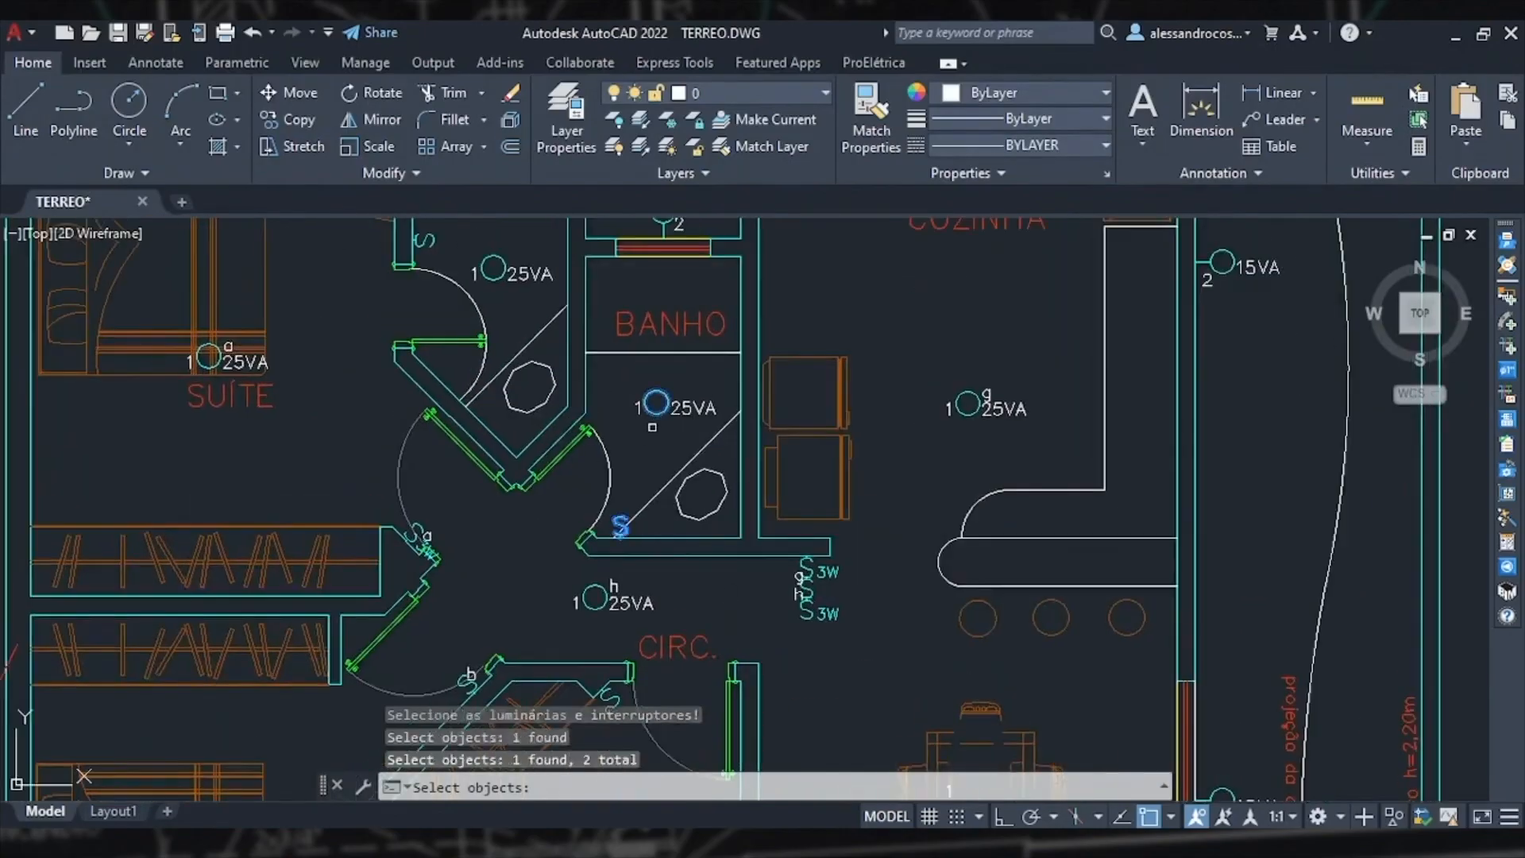
{"action": "key", "text": "Return"}
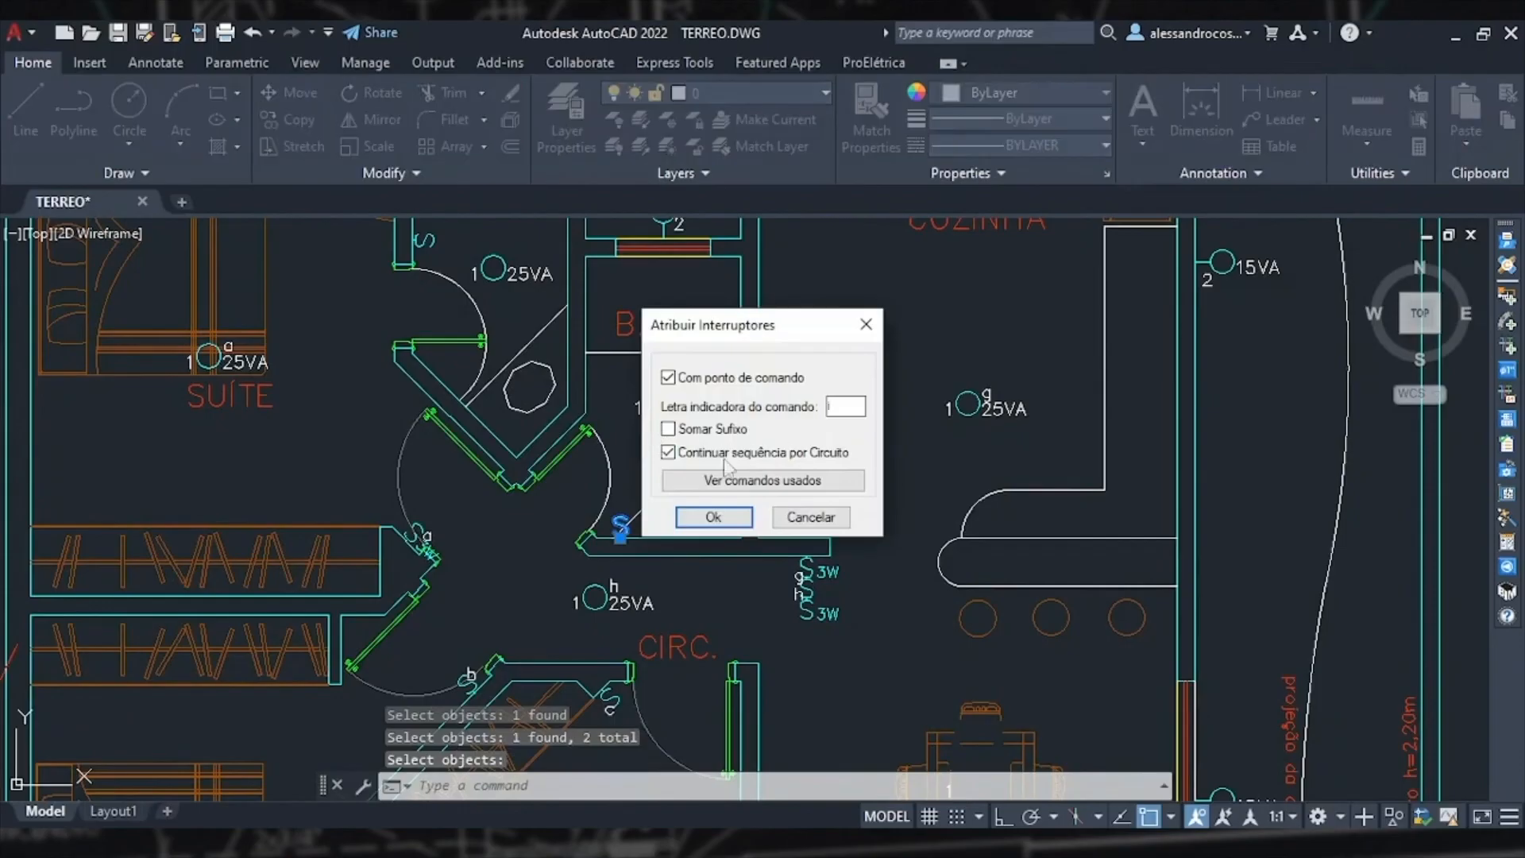
{"action": "left_click", "coordinate": [711, 517]}
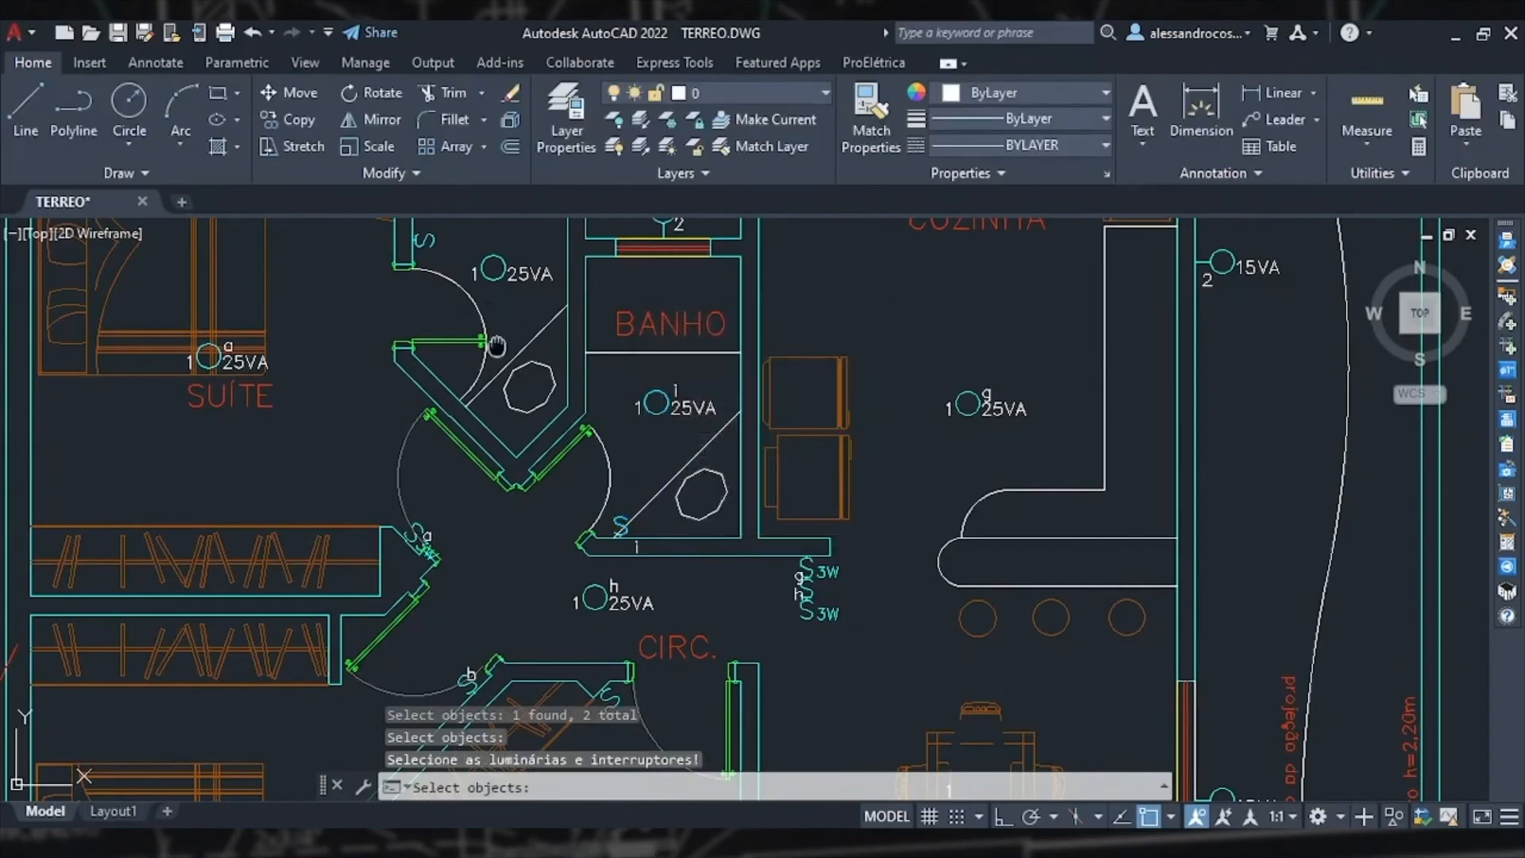
Step: Assign the next command letter, linking the switch near the suite door to the 25VA hallway light beside it
{"action": "middle_click_drag", "start_coordinate": [492, 323], "coordinate": [533, 490]}
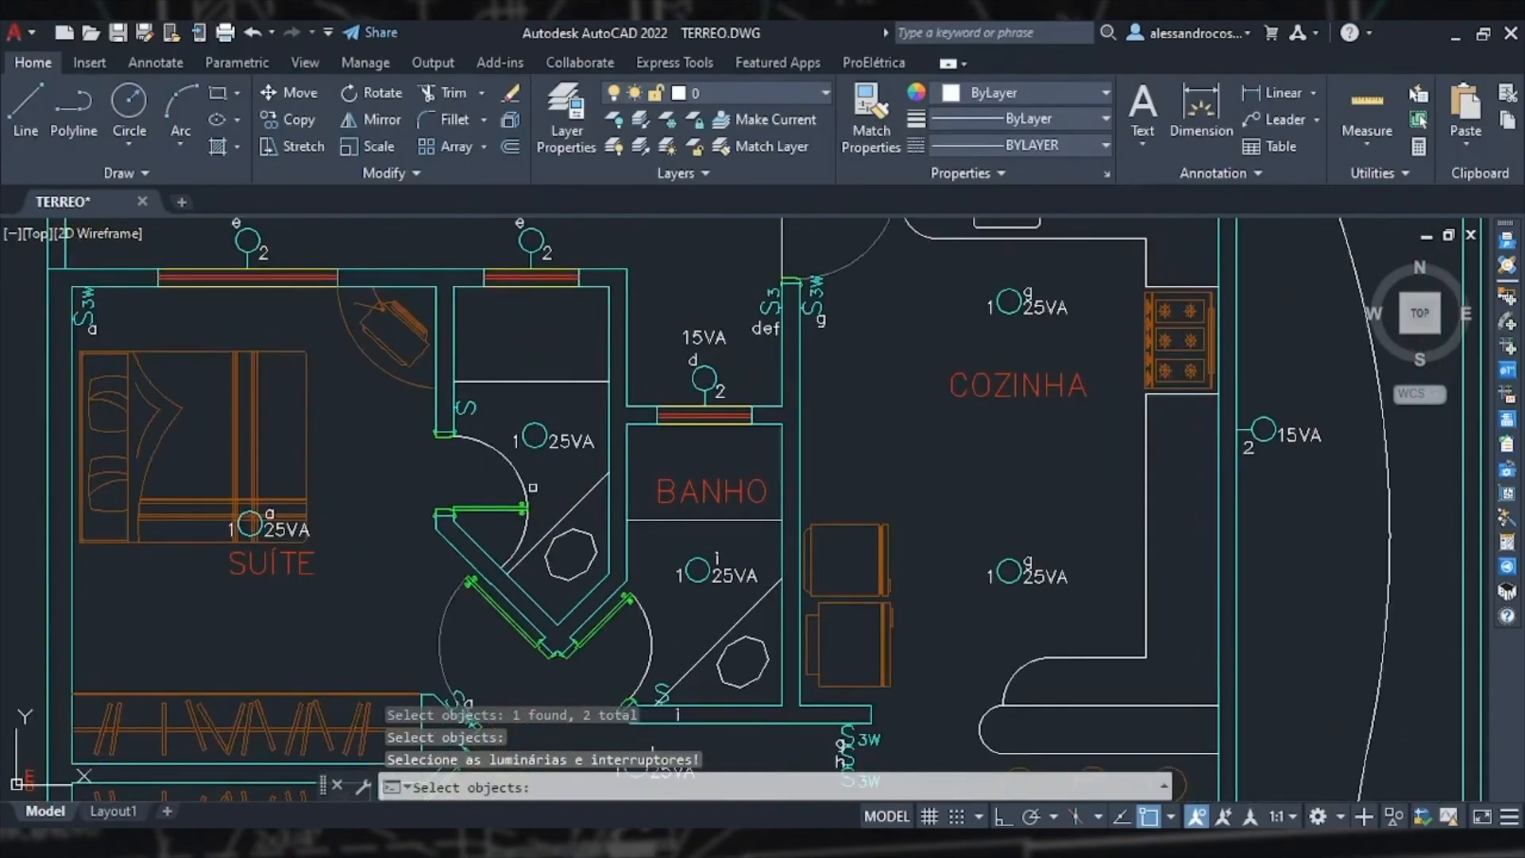
{"action": "left_click", "coordinate": [539, 447]}
{"action": "left_click", "coordinate": [465, 407]}
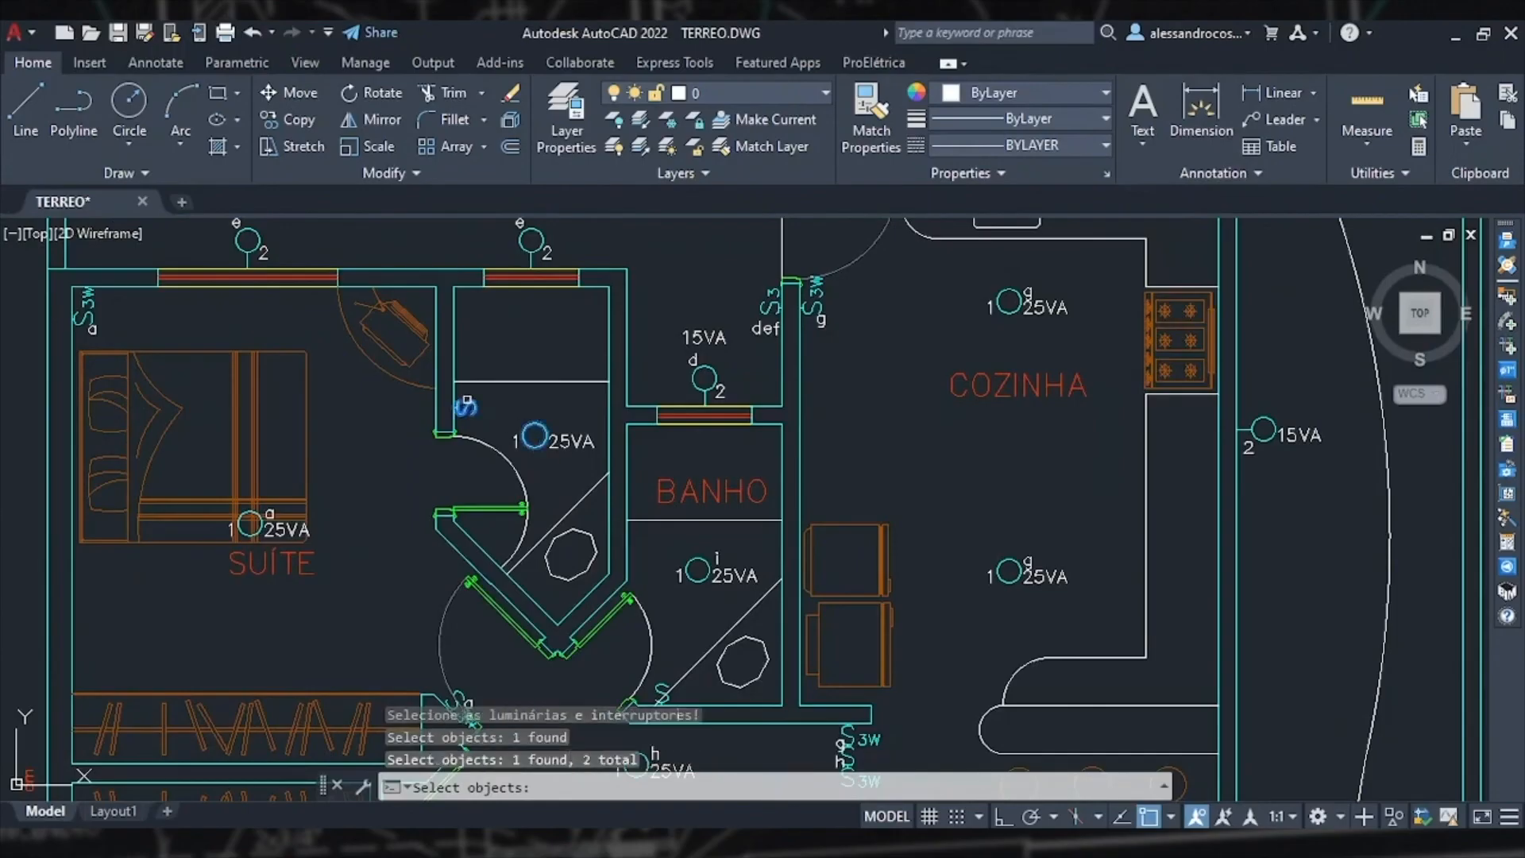
{"action": "key", "text": "Return"}
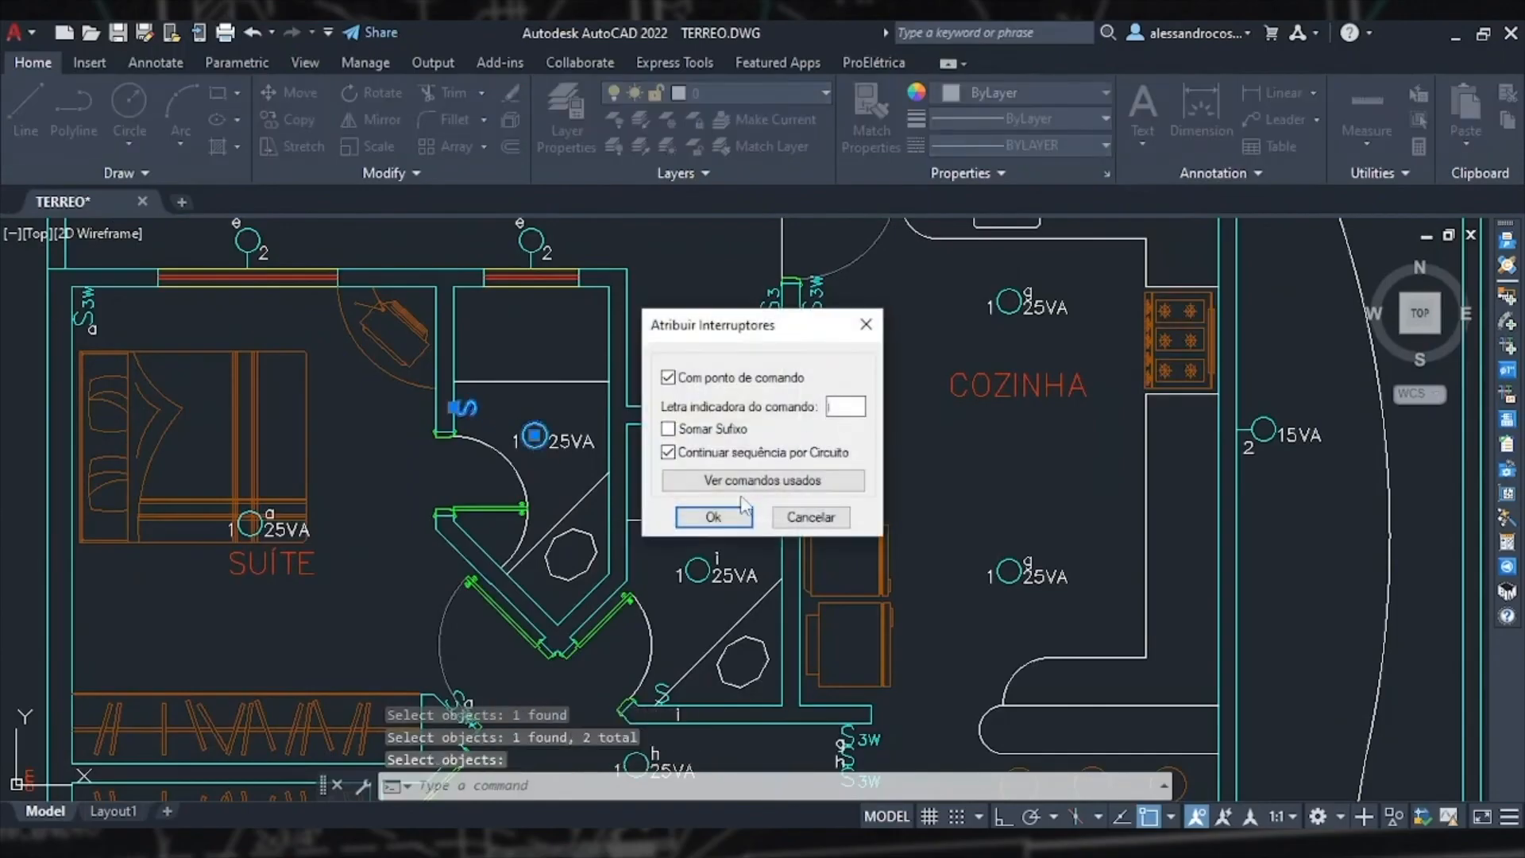
{"action": "left_click", "coordinate": [713, 517]}
Step: Assign command letter k, linking the two three-way switches to the 25VA light in JANTAR
{"action": "scroll", "coordinate": [580, 489], "scroll_direction": "down", "scroll_amount": 2}
{"action": "scroll", "coordinate": [580, 488], "scroll_direction": "down", "scroll_amount": 2}
{"action": "middle_click_drag", "start_coordinate": [694, 604], "coordinate": [565, 434]}
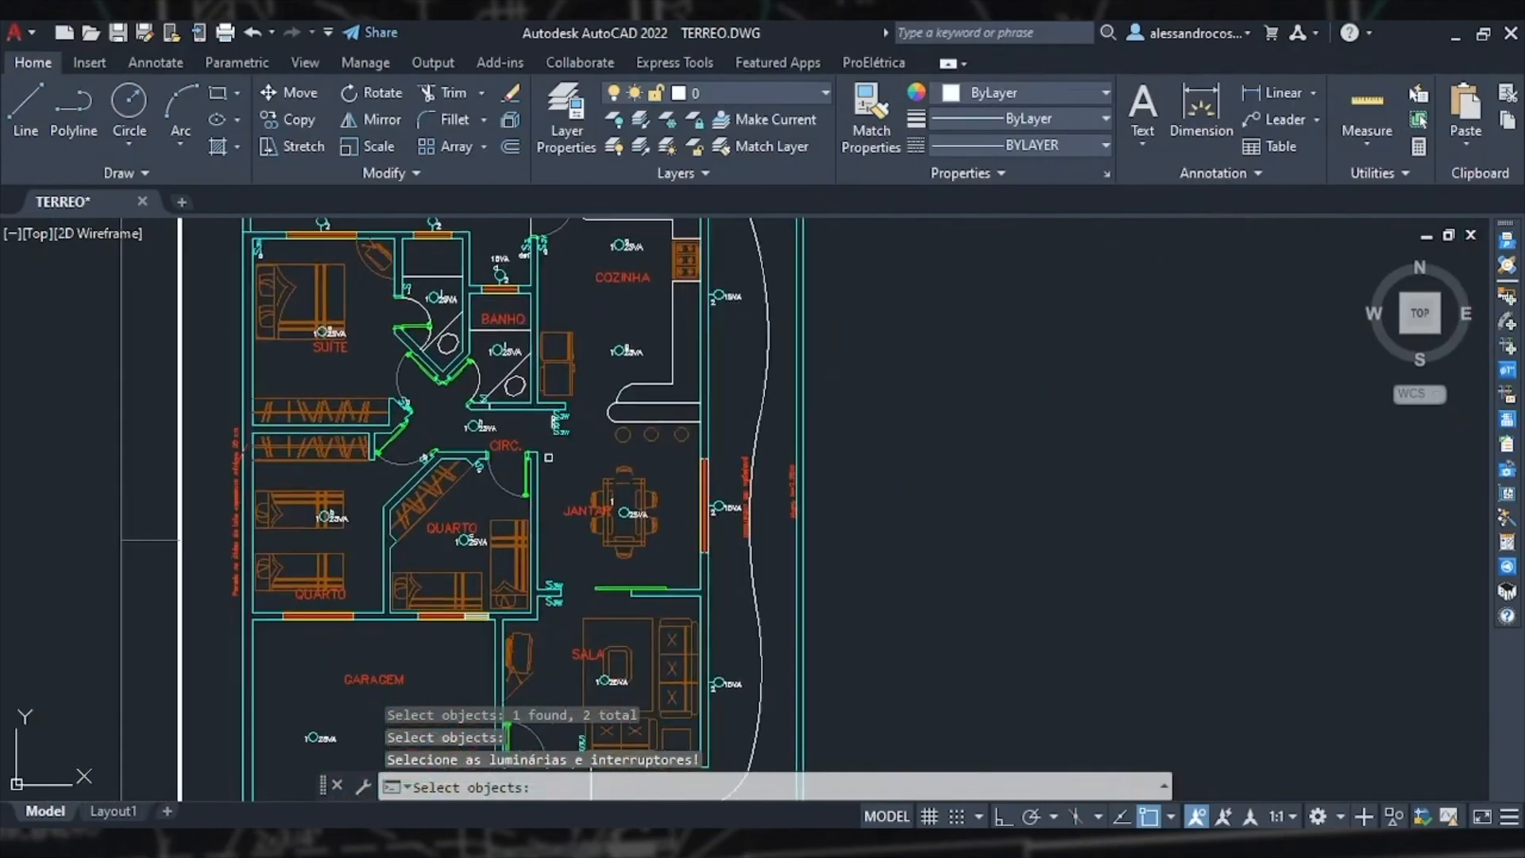
{"action": "scroll", "coordinate": [548, 457], "scroll_direction": "up", "scroll_amount": 2}
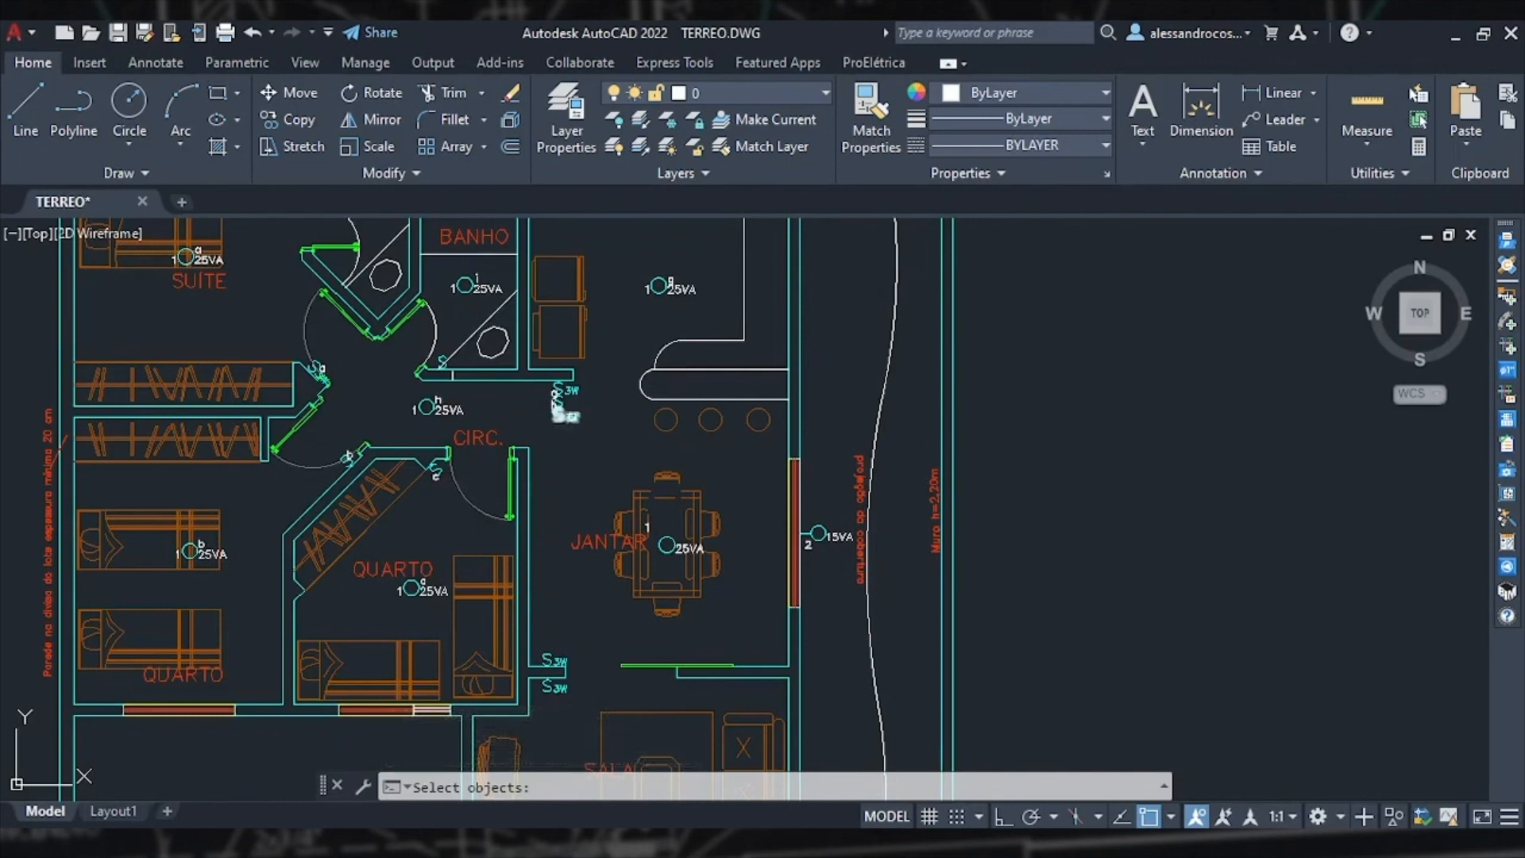
{"action": "left_click", "coordinate": [565, 414]}
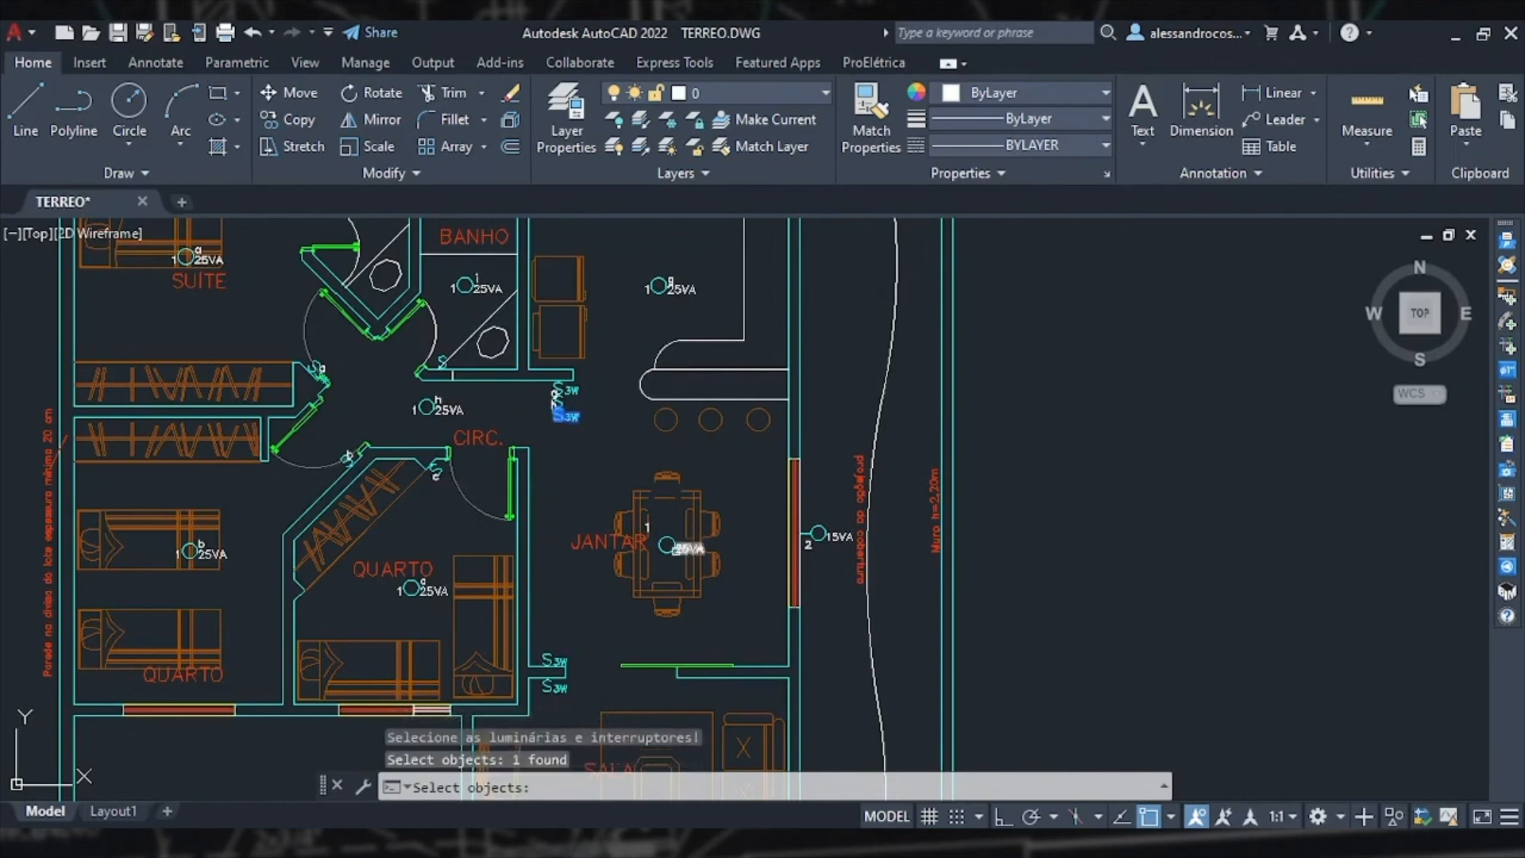
{"action": "left_click", "coordinate": [667, 547]}
{"action": "left_click", "coordinate": [548, 659]}
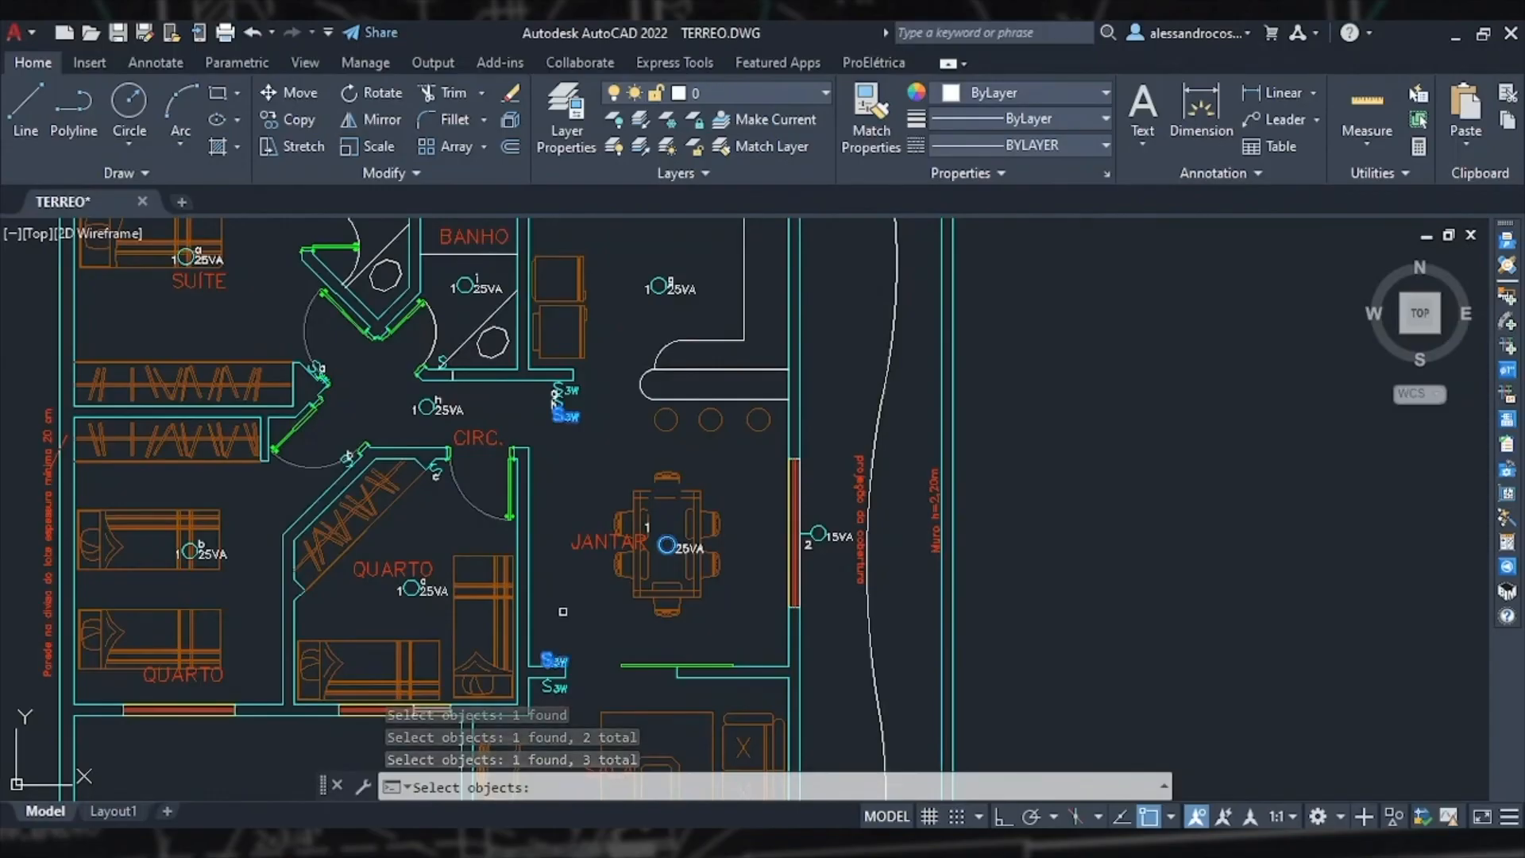
{"action": "key", "text": "Return"}
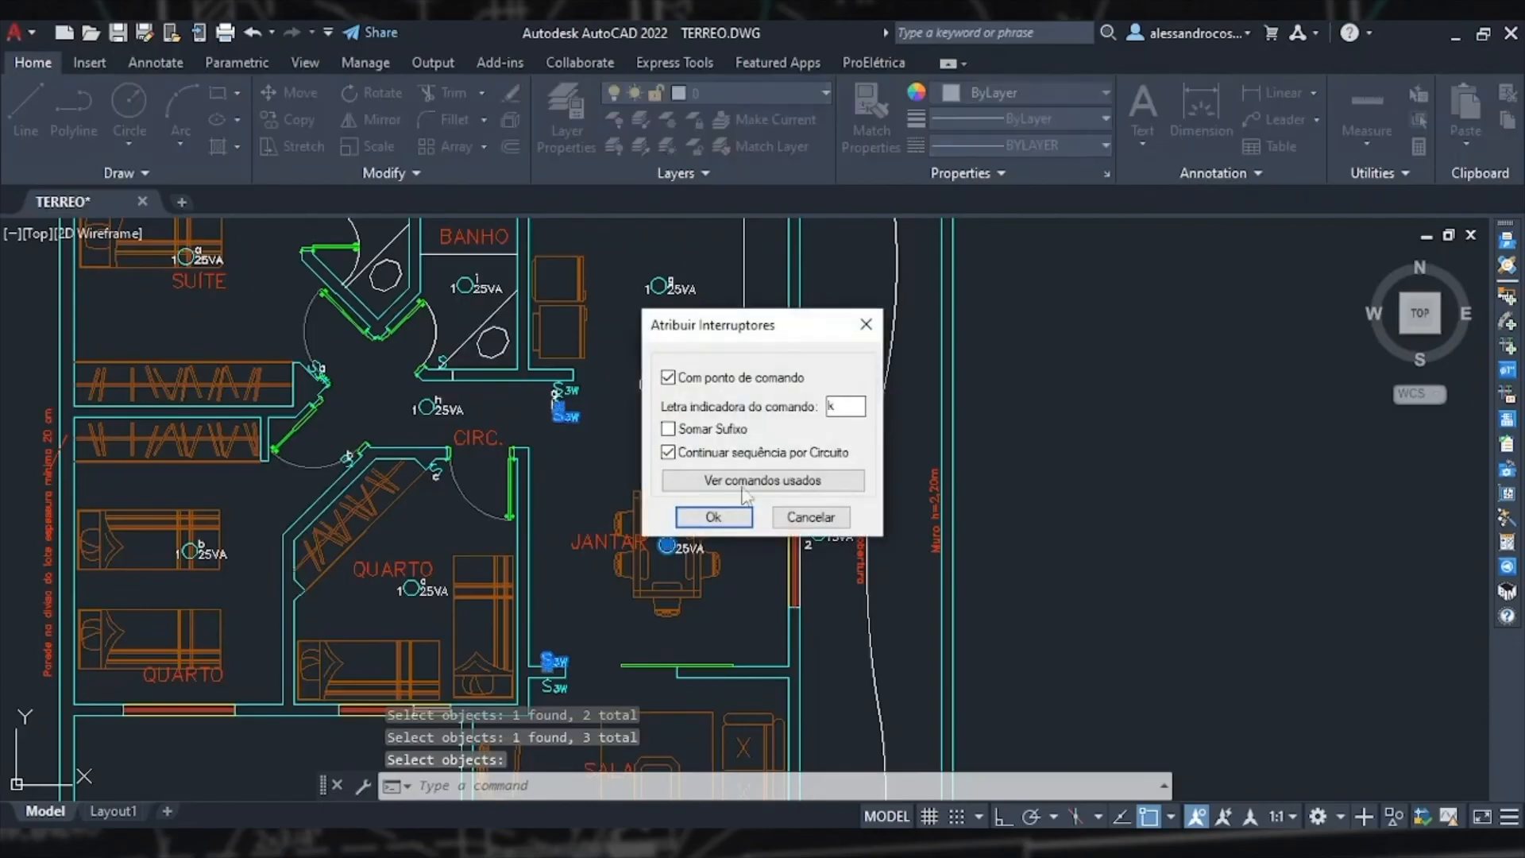
{"action": "left_click", "coordinate": [713, 517]}
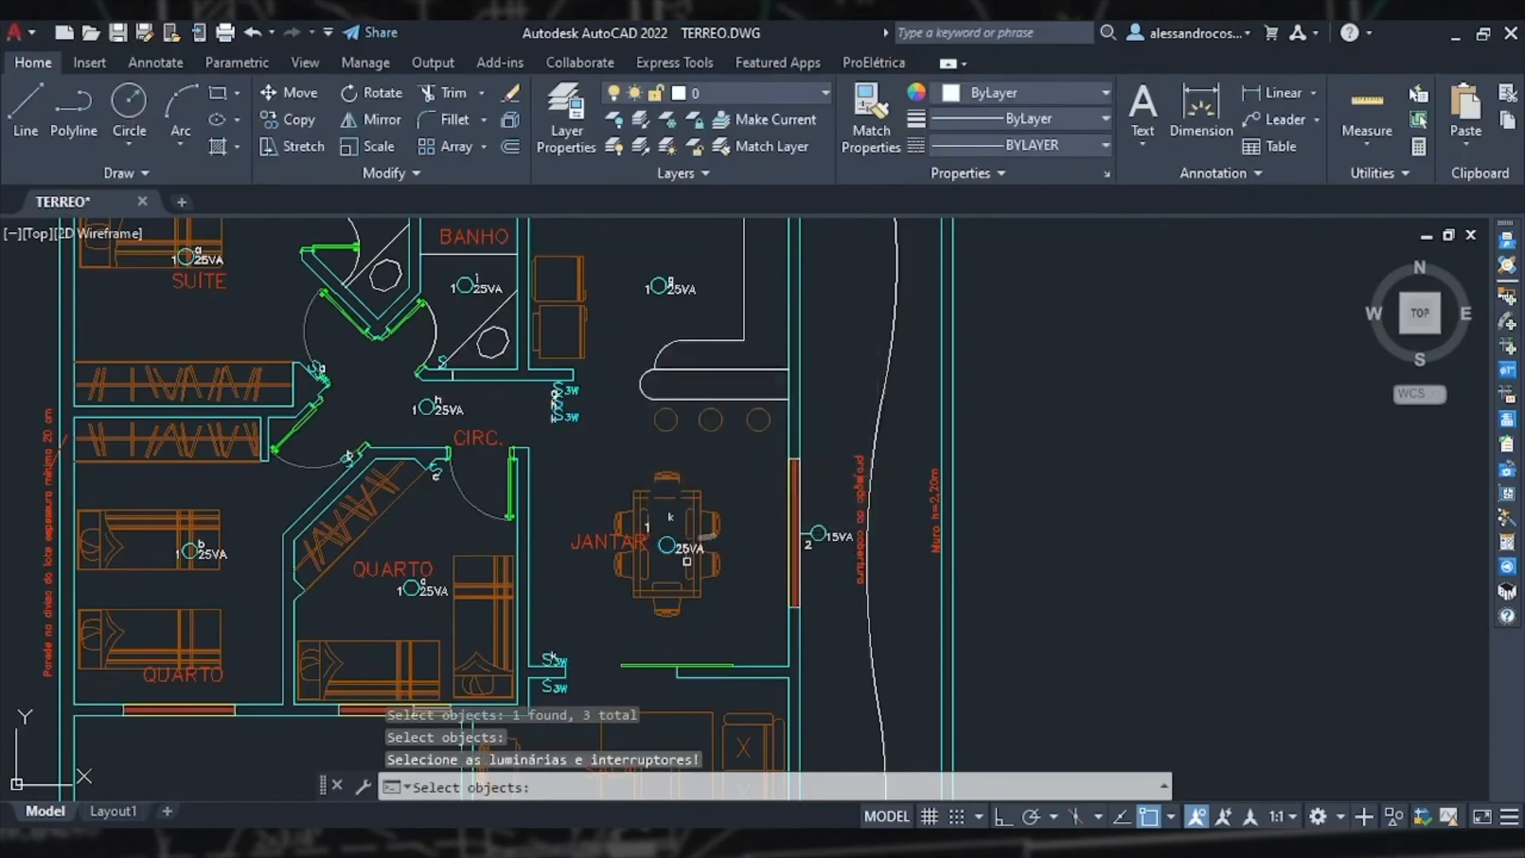
Step: Assign the next command letter, linking the three-way switches near the living room to the 25VA light in SALA
{"action": "middle_click_drag", "start_coordinate": [603, 675], "coordinate": [522, 522]}
{"action": "left_click", "coordinate": [510, 476]}
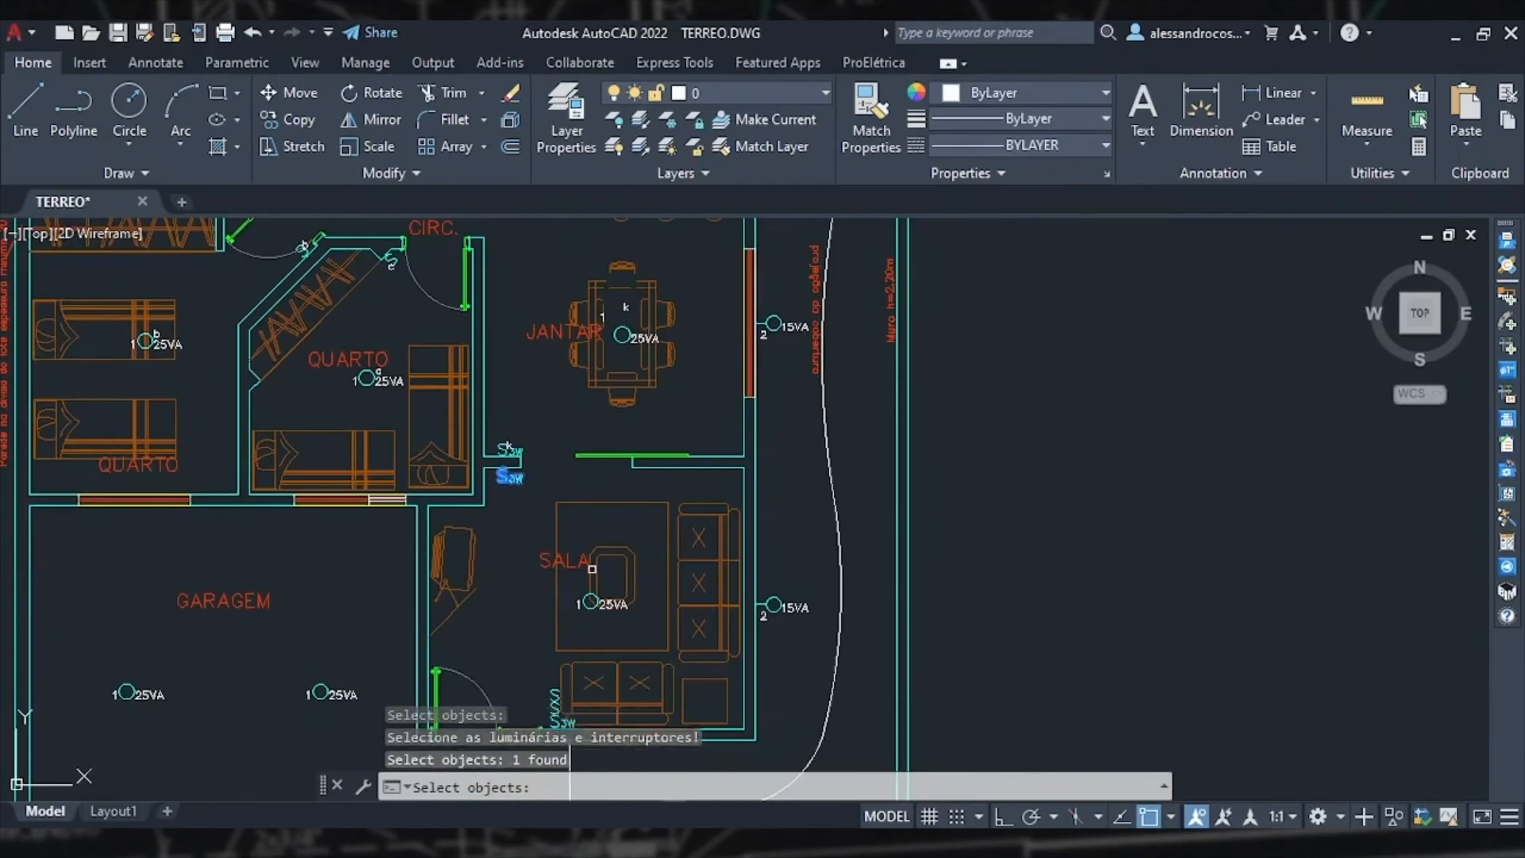
{"action": "left_click", "coordinate": [586, 605]}
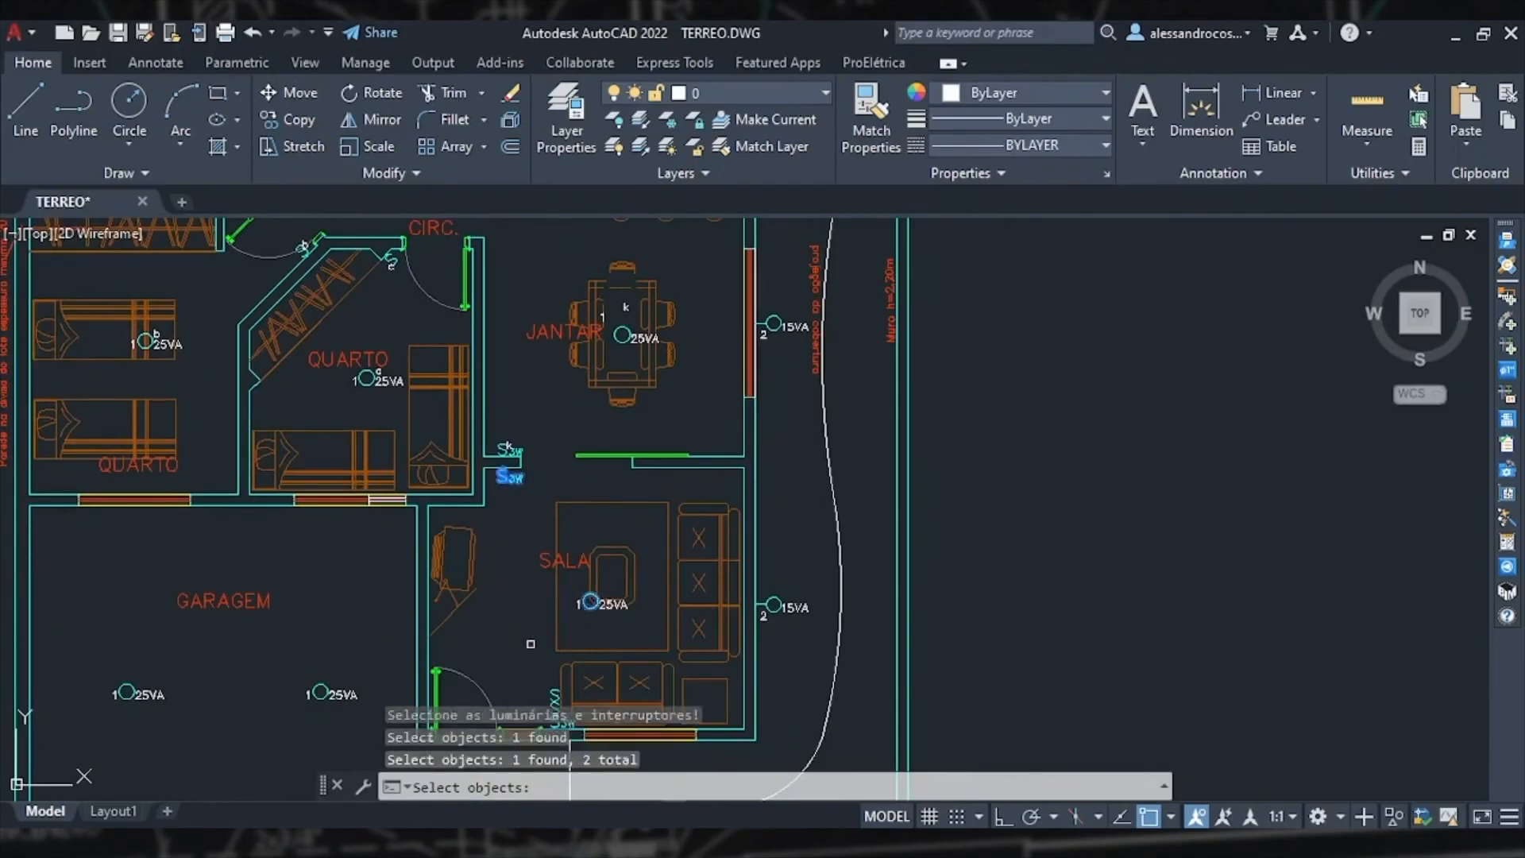
{"action": "middle_click_drag", "start_coordinate": [533, 643], "coordinate": [500, 564]}
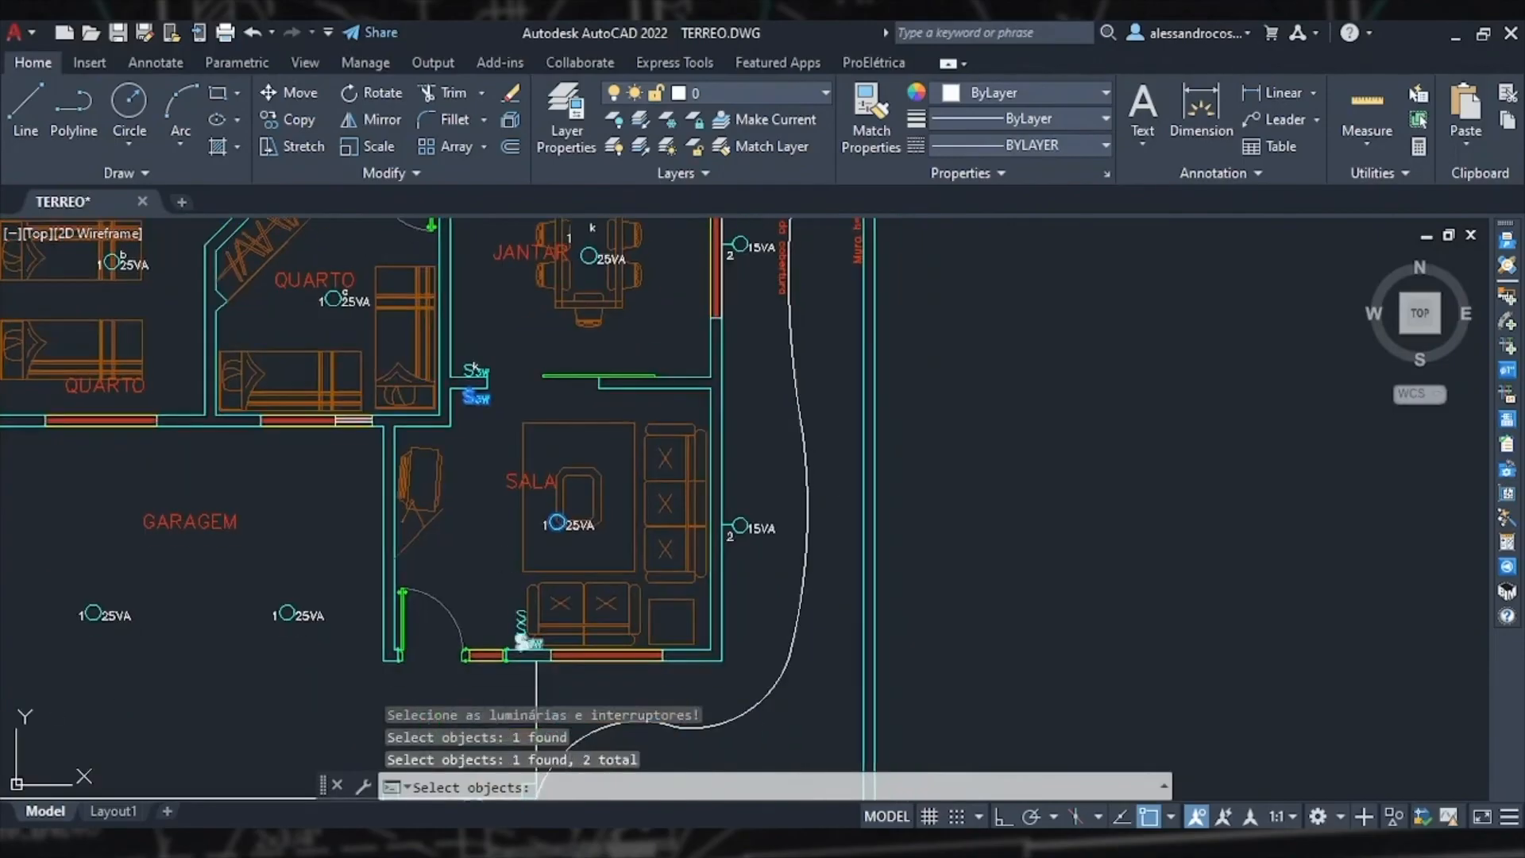
{"action": "left_click", "coordinate": [522, 638]}
{"action": "key", "text": "Return"}
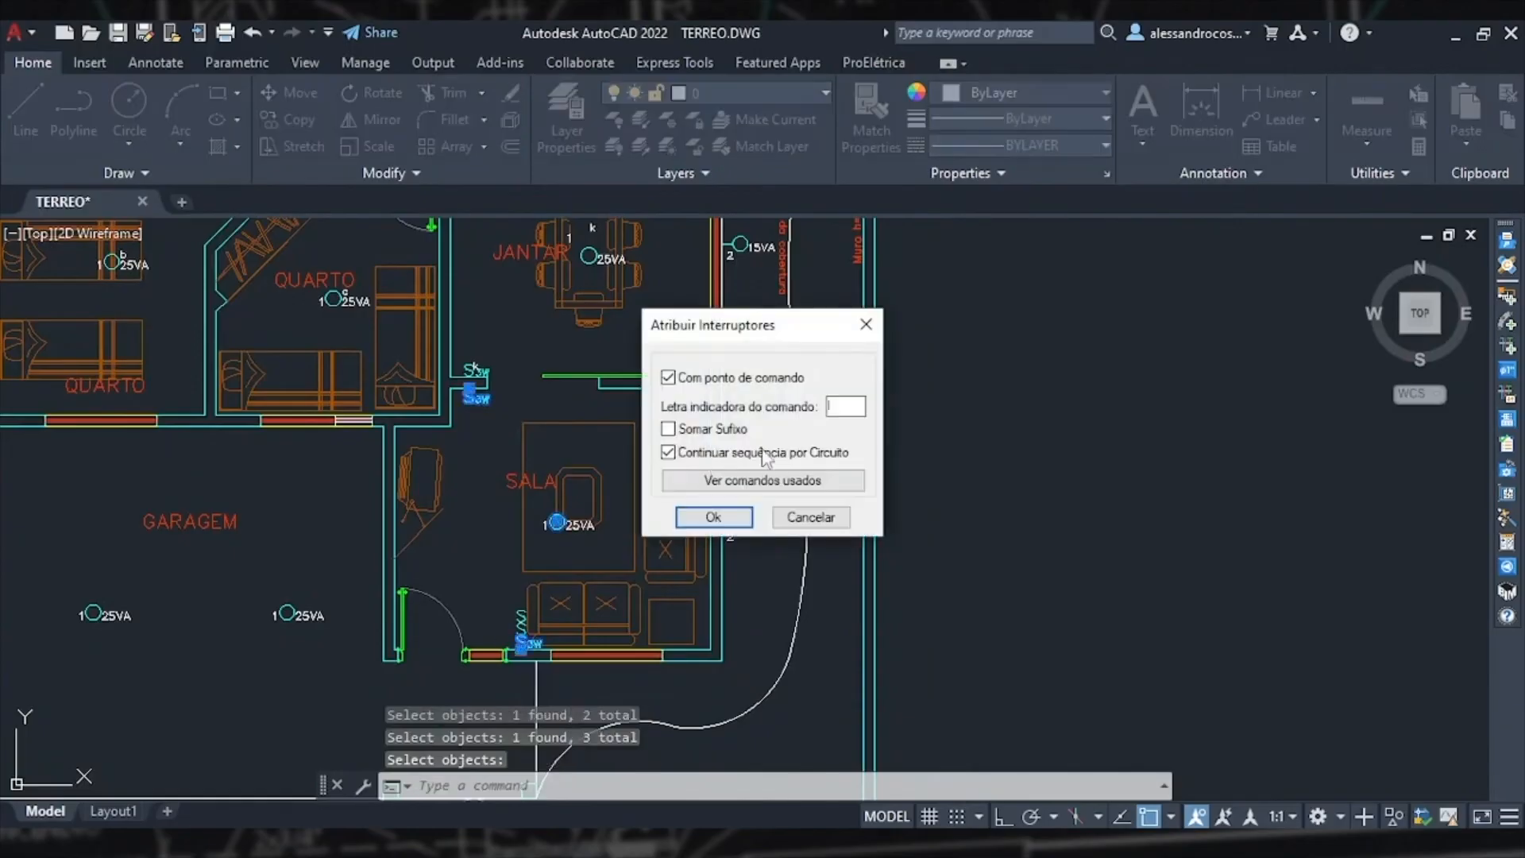
{"action": "left_click", "coordinate": [732, 517]}
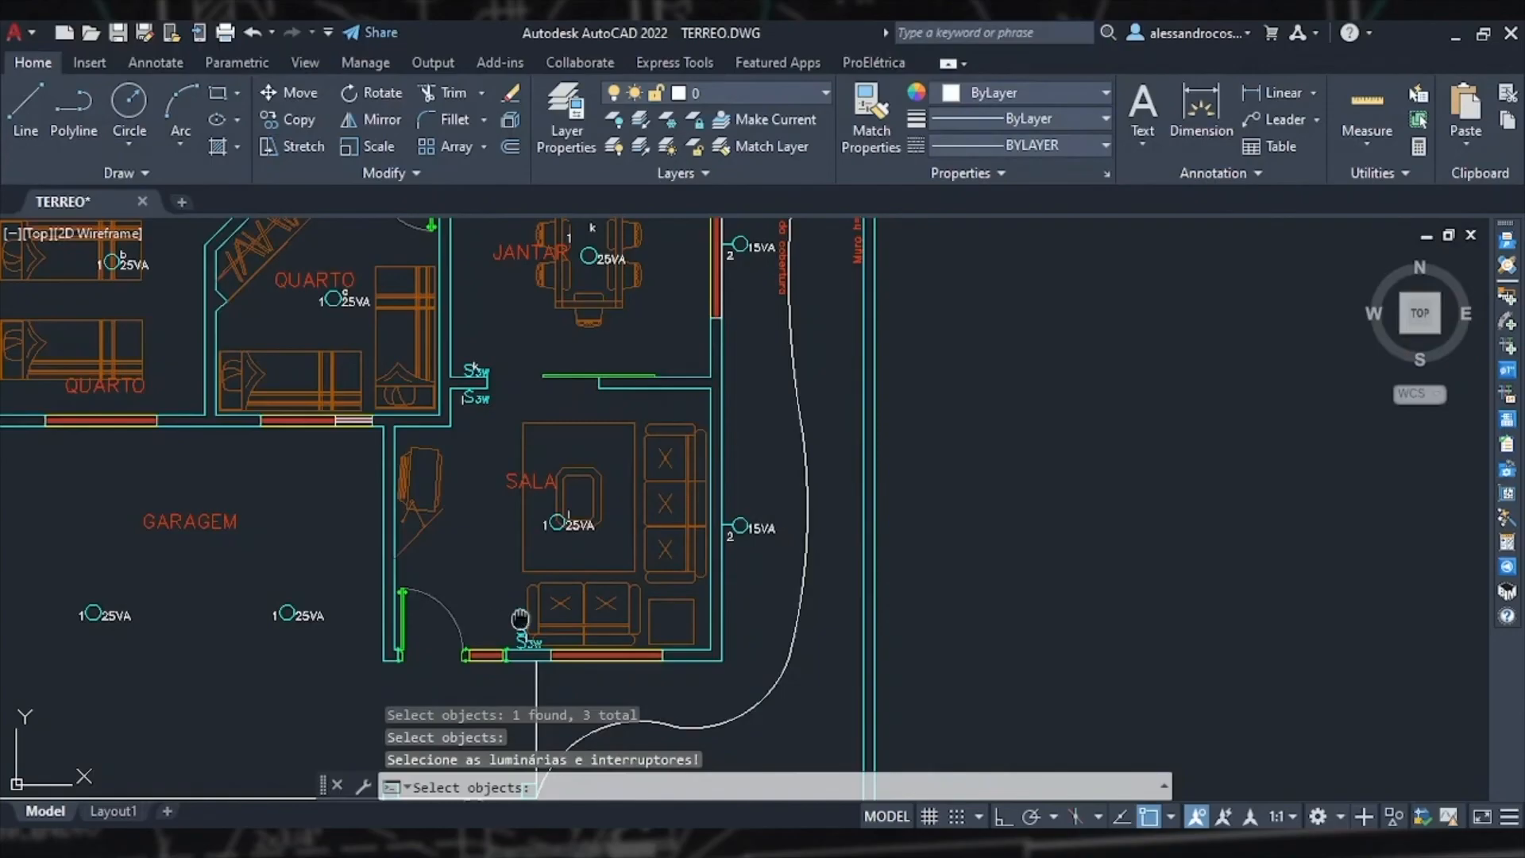
Step: Assign command letter m, linking the switch at the living-room entrance to the two 25VA lights in GARAGEM
{"action": "scroll", "coordinate": [513, 628], "scroll_direction": "up", "scroll_amount": 4}
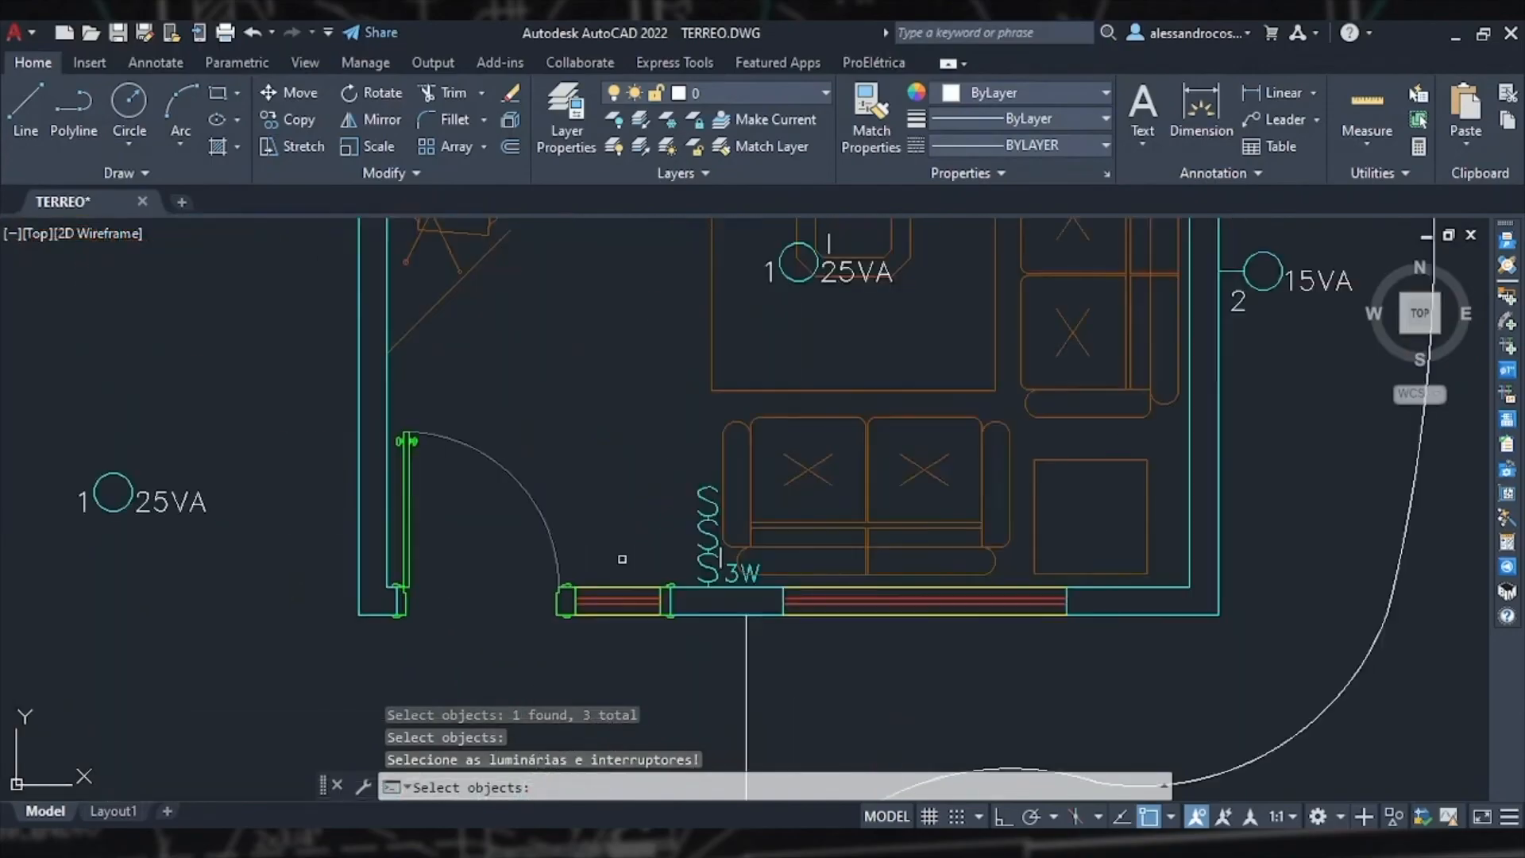
{"action": "left_click", "coordinate": [708, 536]}
{"action": "scroll", "coordinate": [693, 556], "scroll_direction": "down", "scroll_amount": 4}
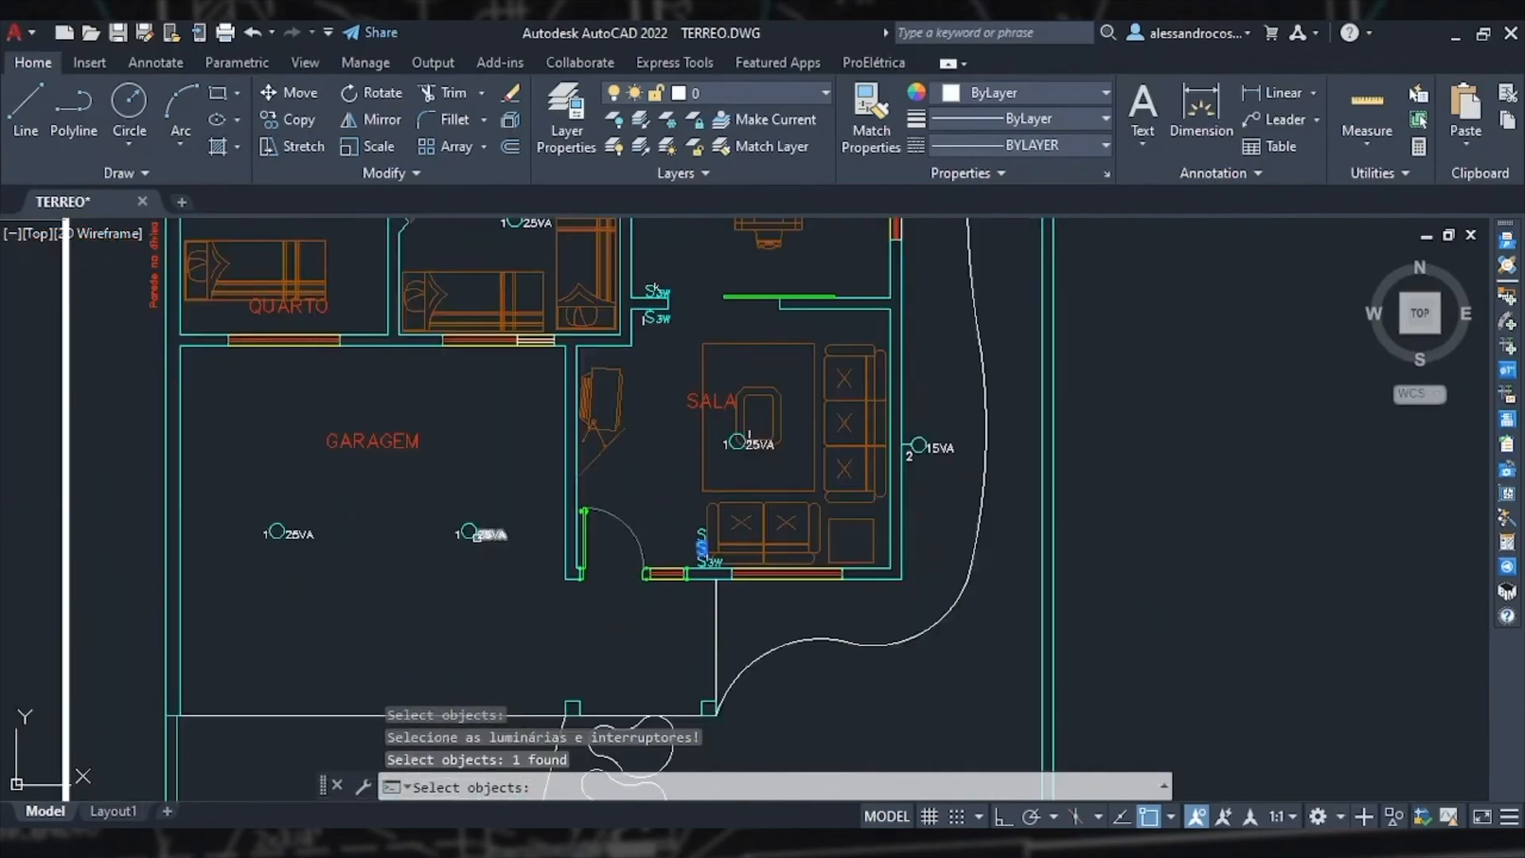
{"action": "left_click", "coordinate": [469, 531]}
{"action": "left_click", "coordinate": [275, 532]}
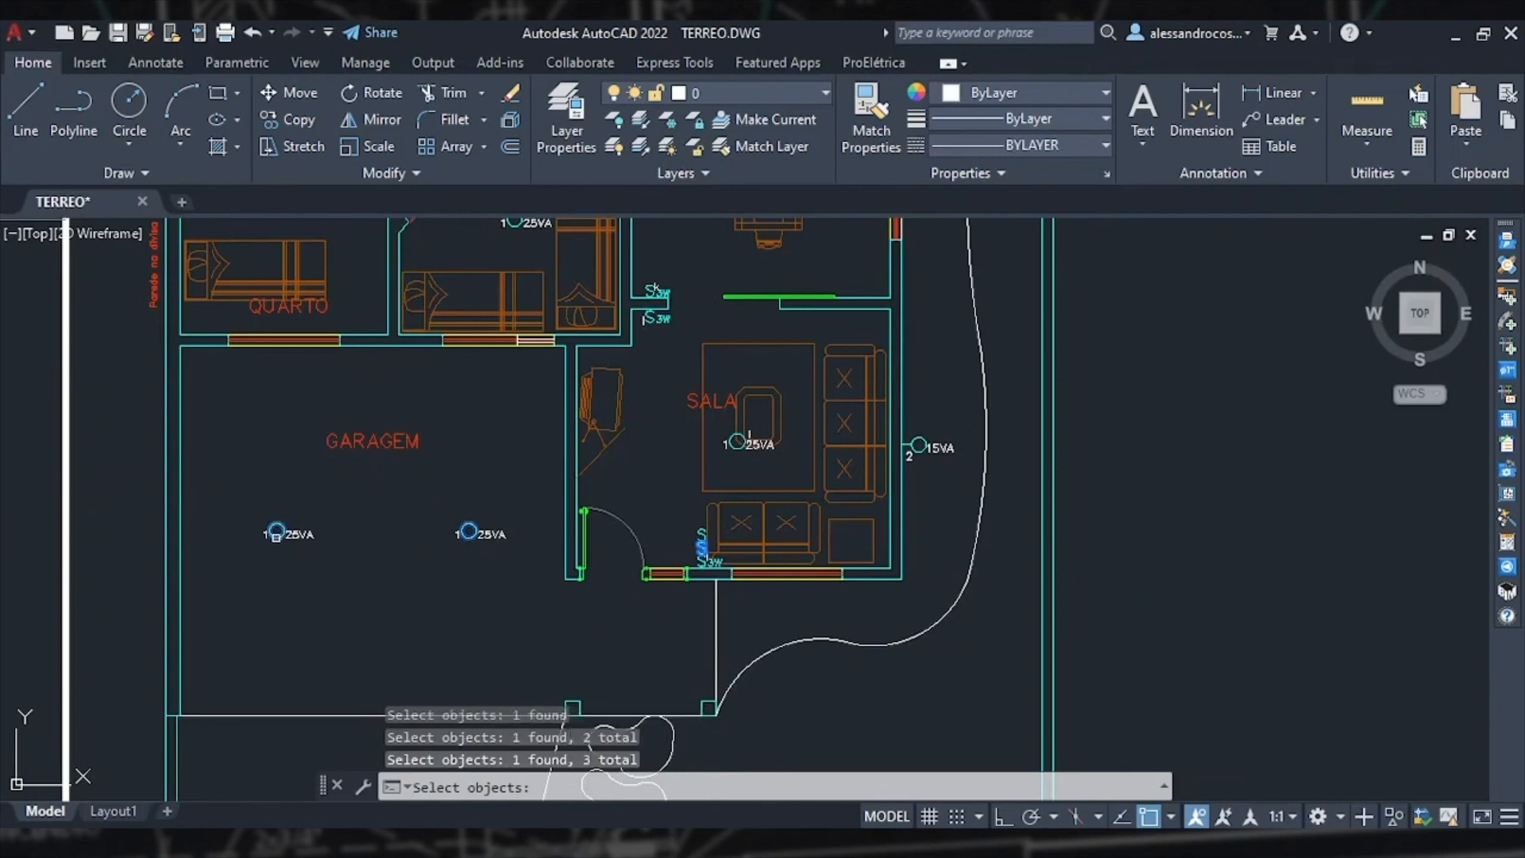
{"action": "key", "text": "Return"}
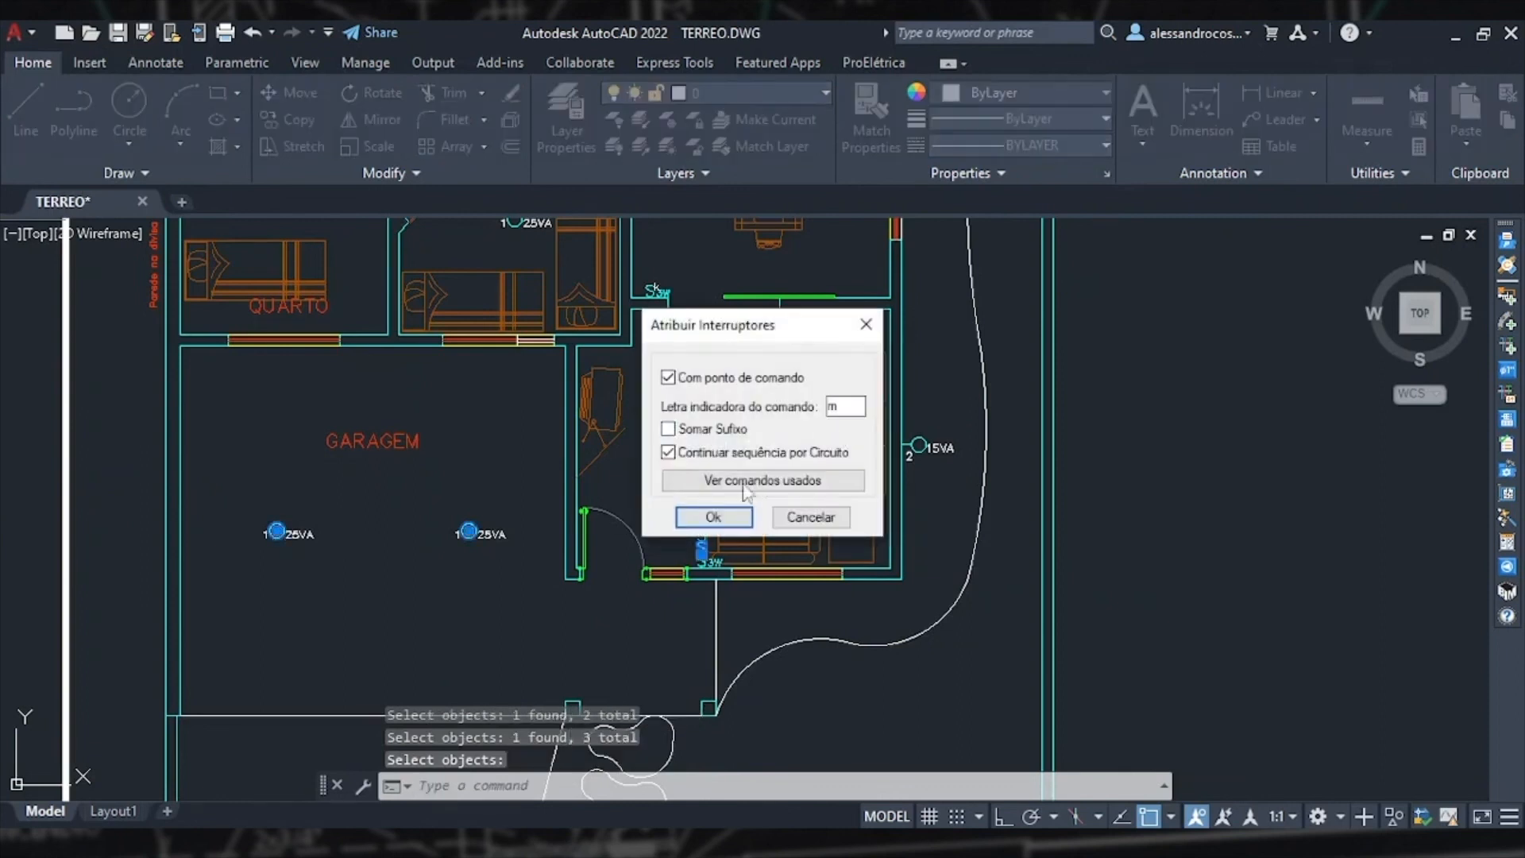
{"action": "left_click", "coordinate": [712, 517]}
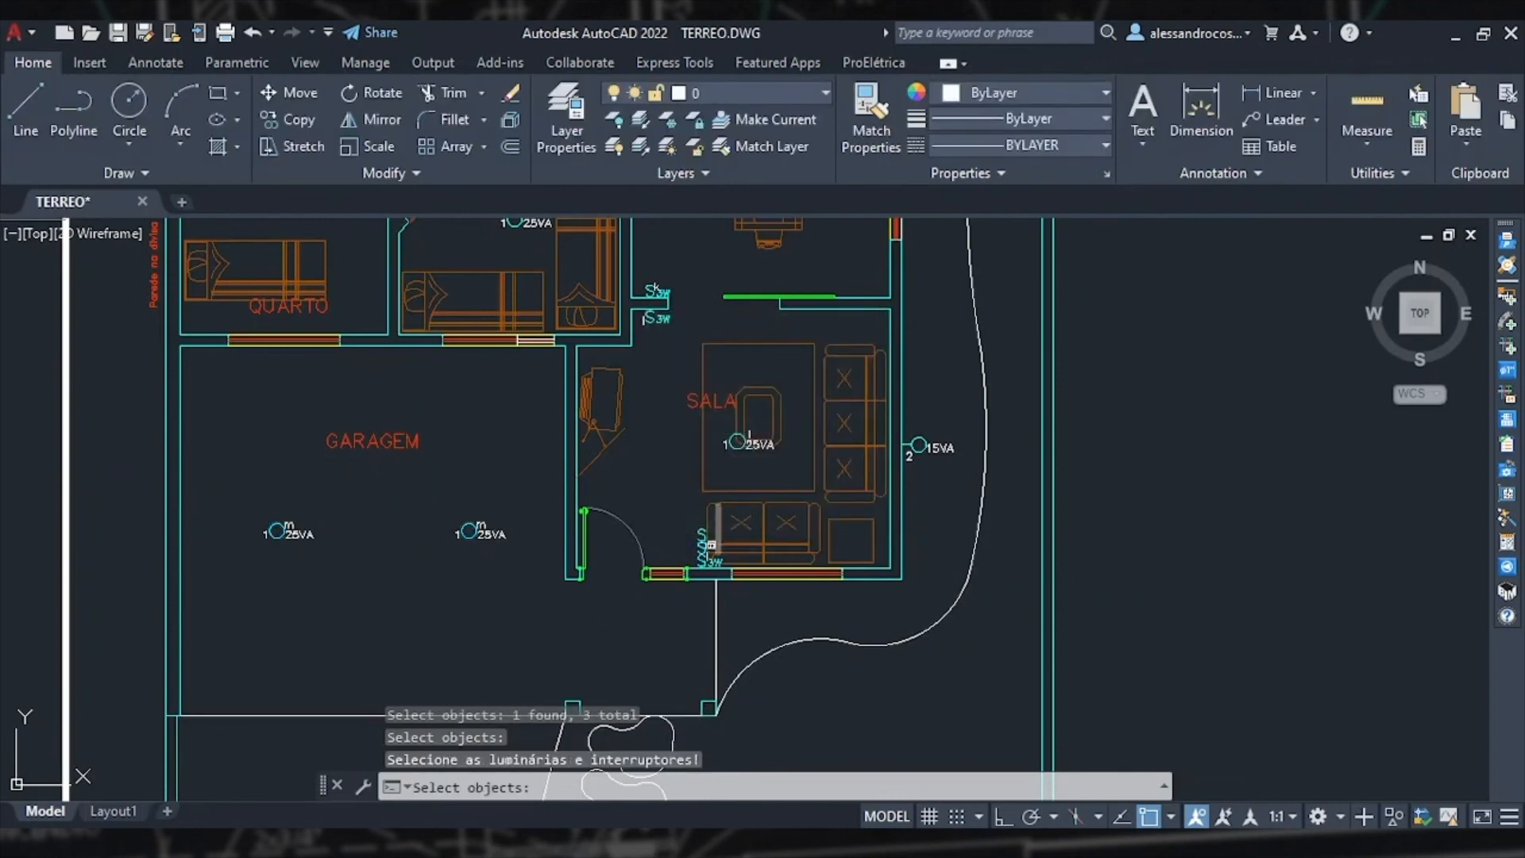
Step: Assign command letter n, linking the two switches near the front door to the two 15VA outdoor lights beside JANTAR and SALA
{"action": "scroll", "coordinate": [710, 544], "scroll_direction": "up", "scroll_amount": 4}
{"action": "left_click", "coordinate": [704, 548]}
{"action": "scroll", "coordinate": [713, 584], "scroll_direction": "down", "scroll_amount": 6}
{"action": "scroll", "coordinate": [798, 484], "scroll_direction": "up", "scroll_amount": 5}
{"action": "left_click", "coordinate": [722, 483]}
{"action": "scroll", "coordinate": [723, 484], "scroll_direction": "down", "scroll_amount": 5}
{"action": "scroll", "coordinate": [660, 365], "scroll_direction": "up", "scroll_amount": 5}
{"action": "left_click", "coordinate": [656, 356]}
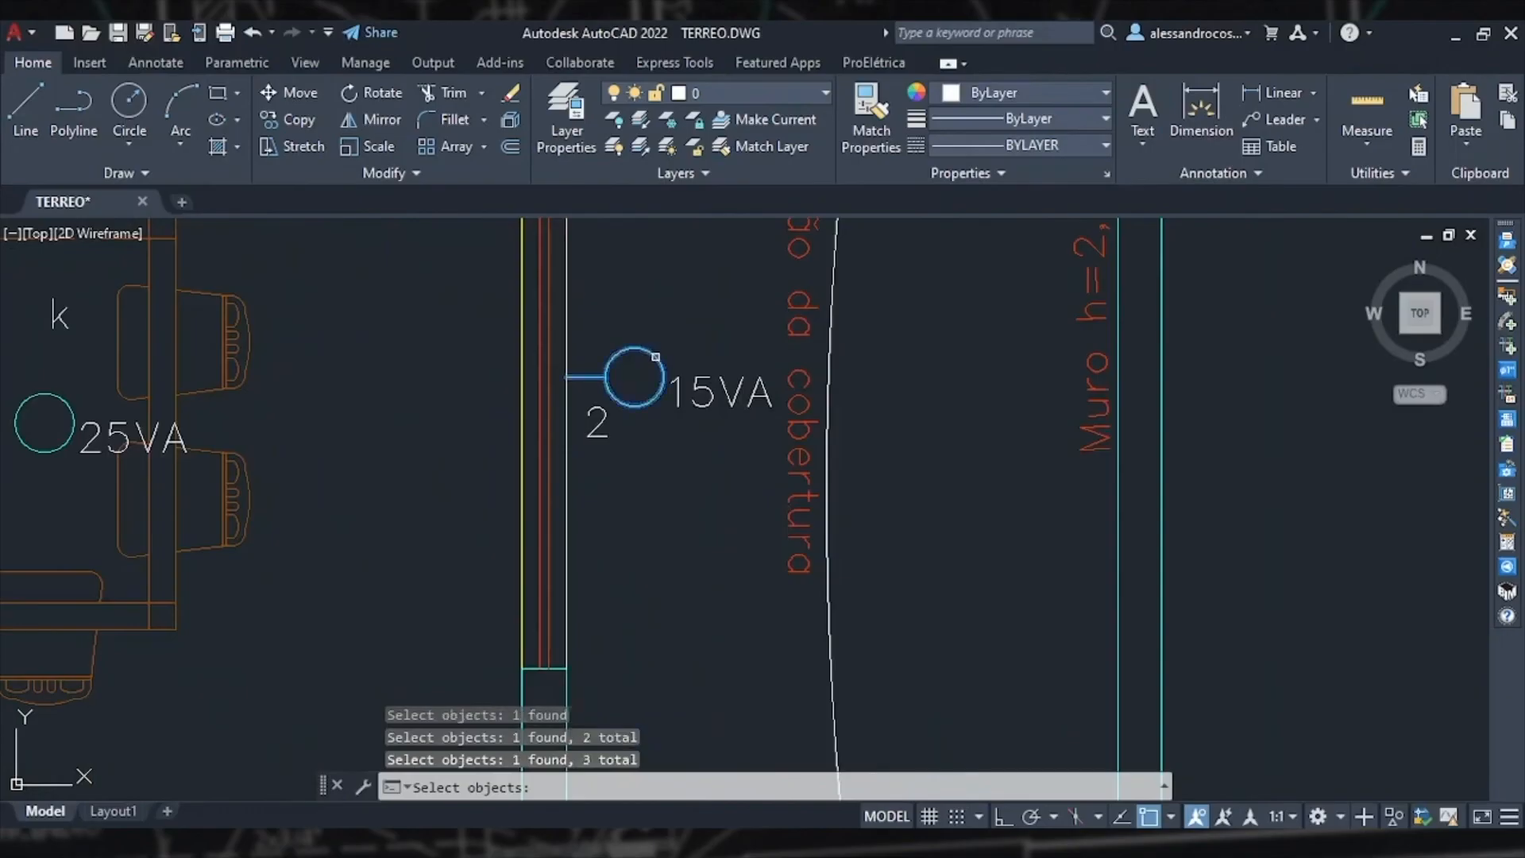
{"action": "scroll", "coordinate": [656, 356], "scroll_direction": "down", "scroll_amount": 5}
{"action": "scroll", "coordinate": [656, 396], "scroll_direction": "up", "scroll_amount": 5}
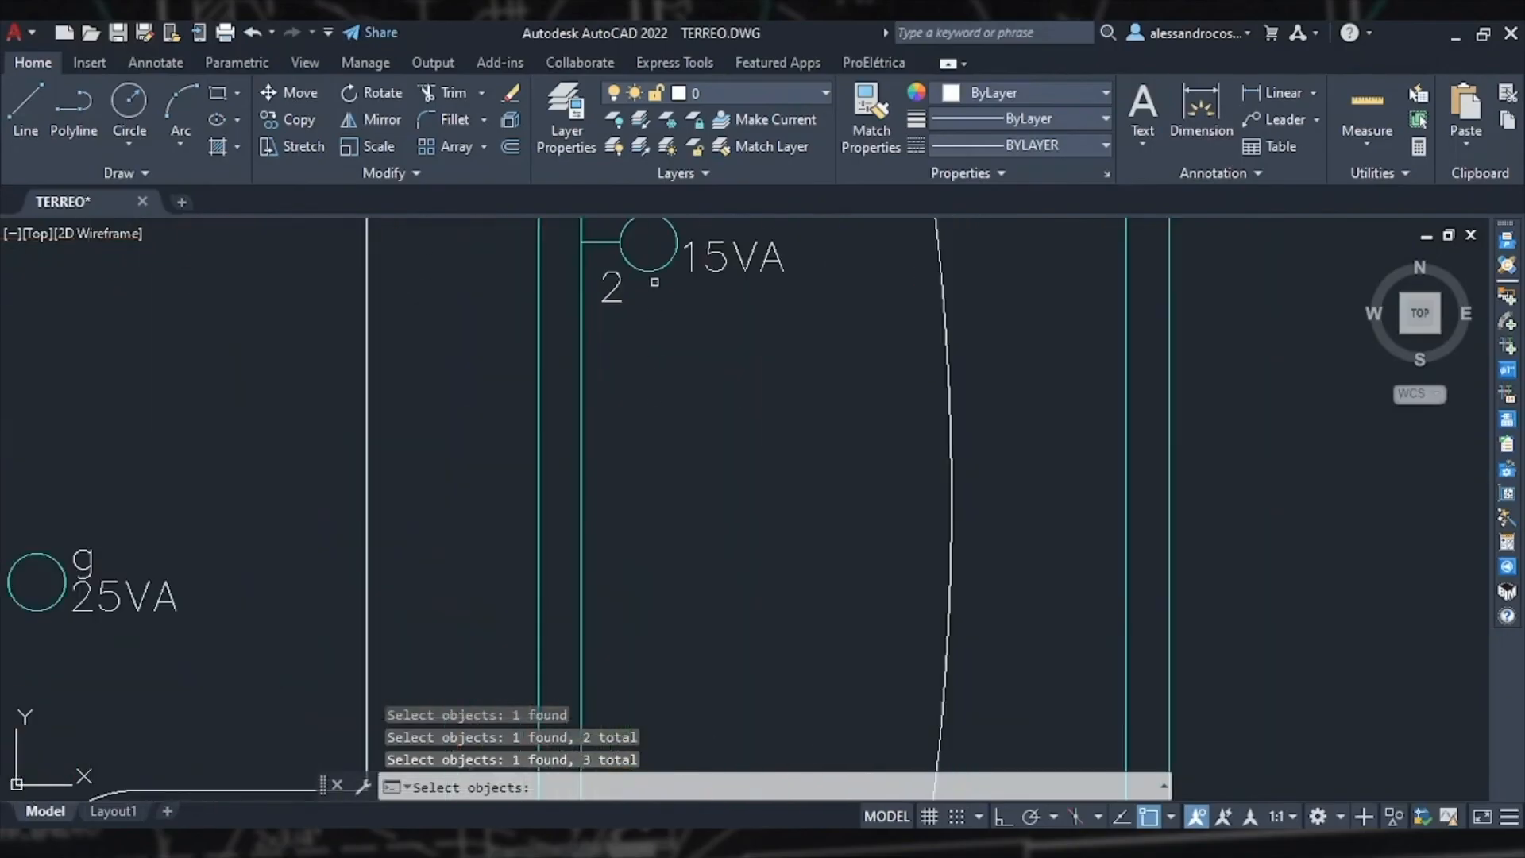
{"action": "left_click", "coordinate": [655, 270]}
{"action": "key", "text": "Return"}
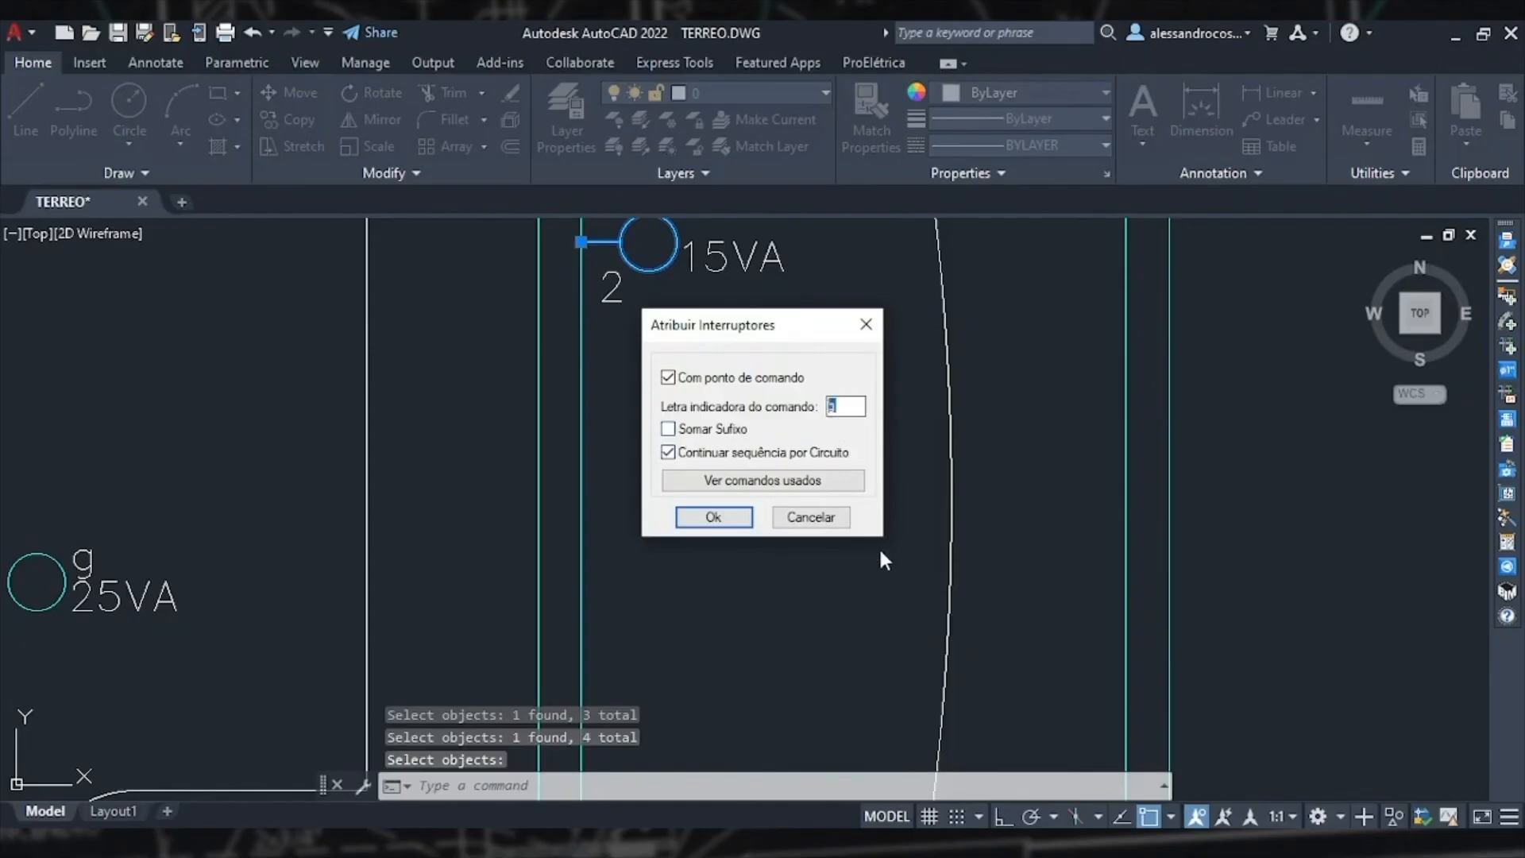
{"action": "left_click", "coordinate": [732, 516]}
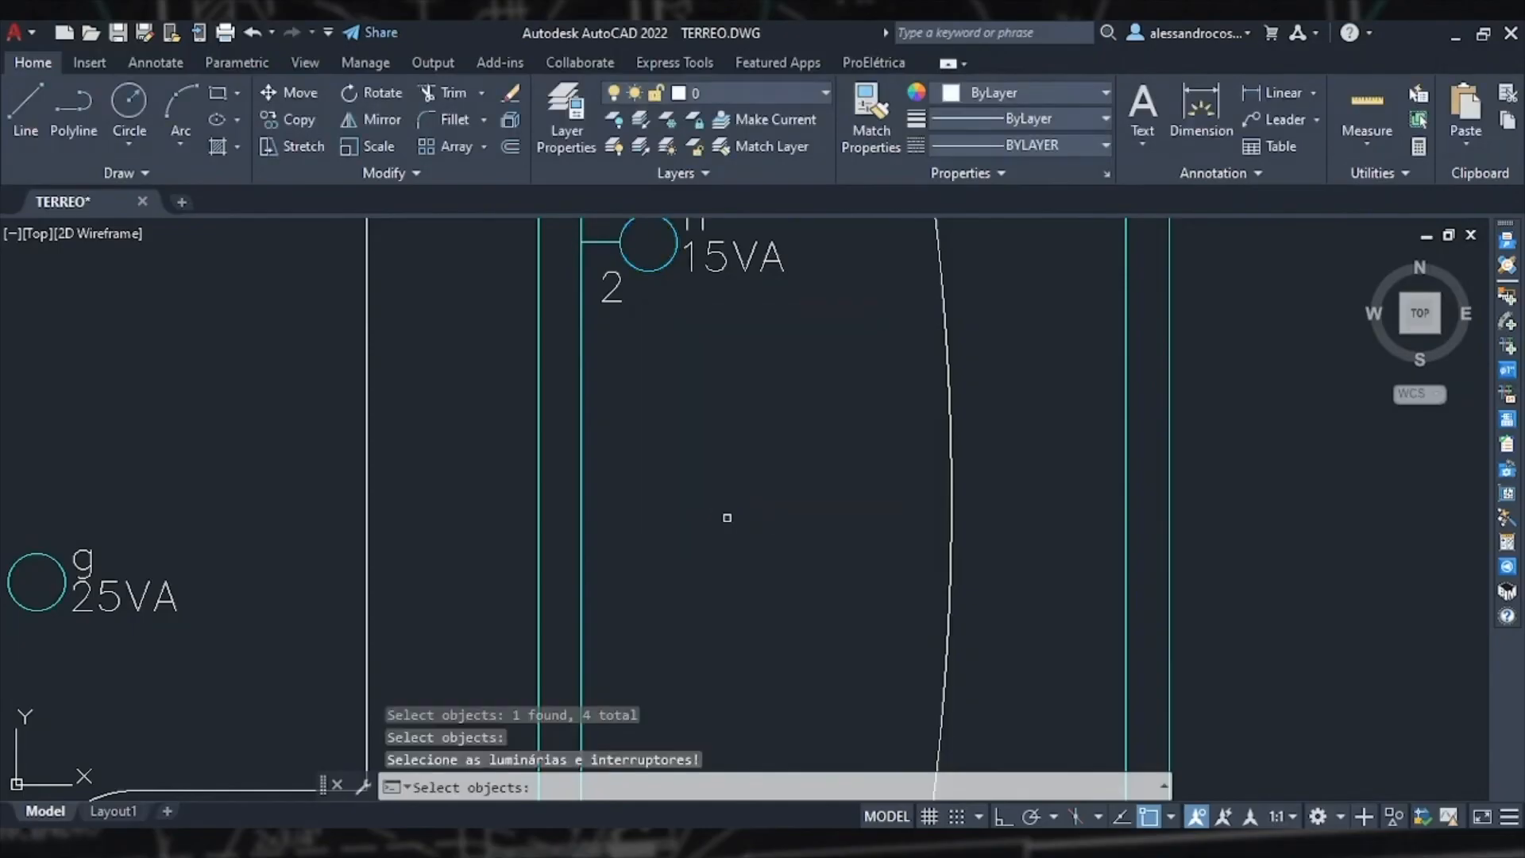
{"action": "scroll", "coordinate": [727, 517], "scroll_direction": "down", "scroll_amount": 5}
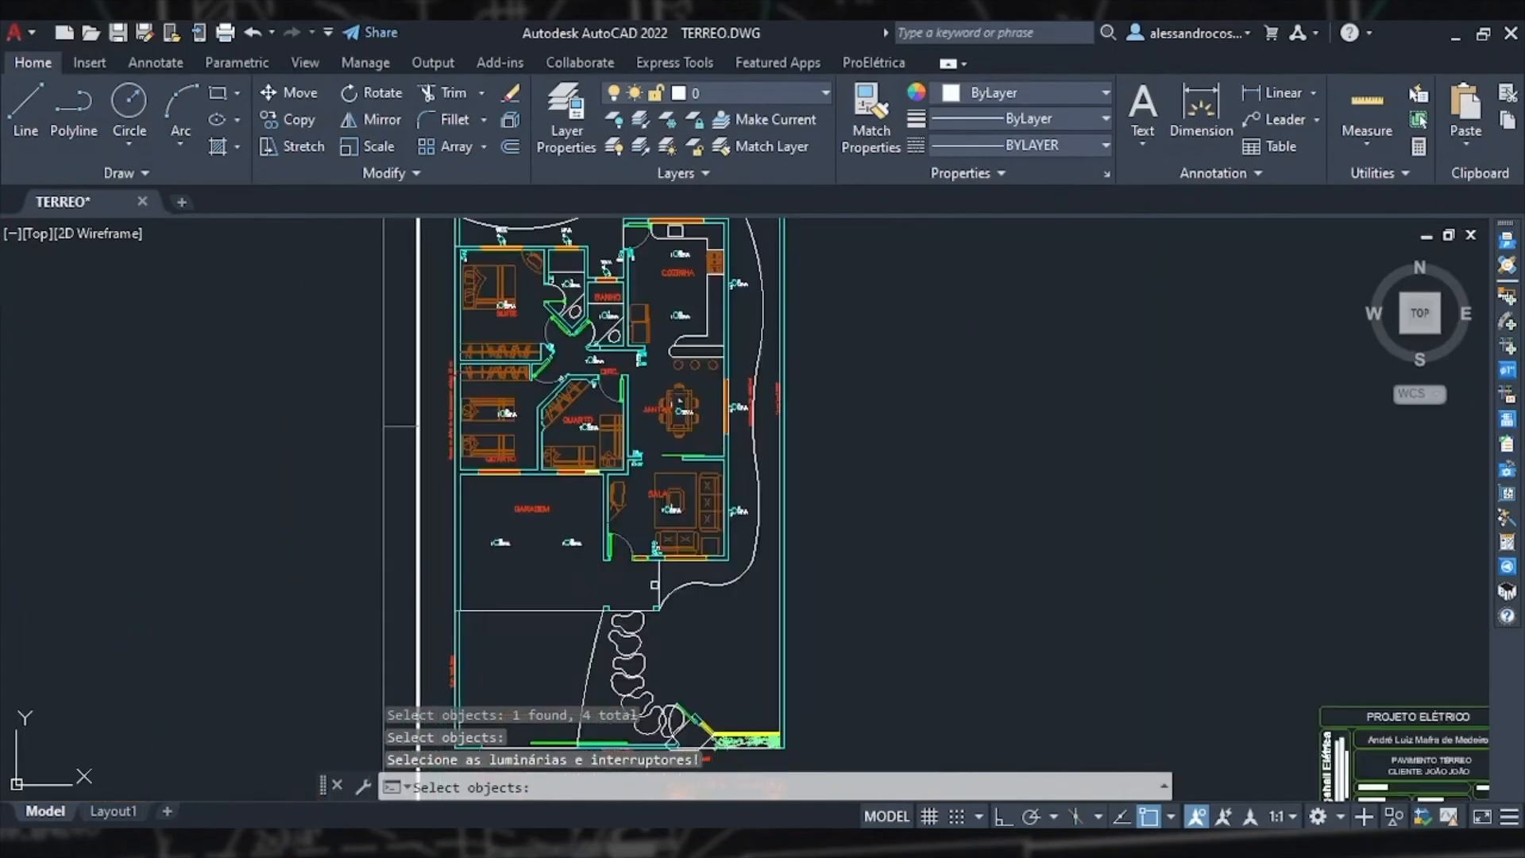
{"action": "scroll", "coordinate": [654, 584], "scroll_direction": "up", "scroll_amount": 4}
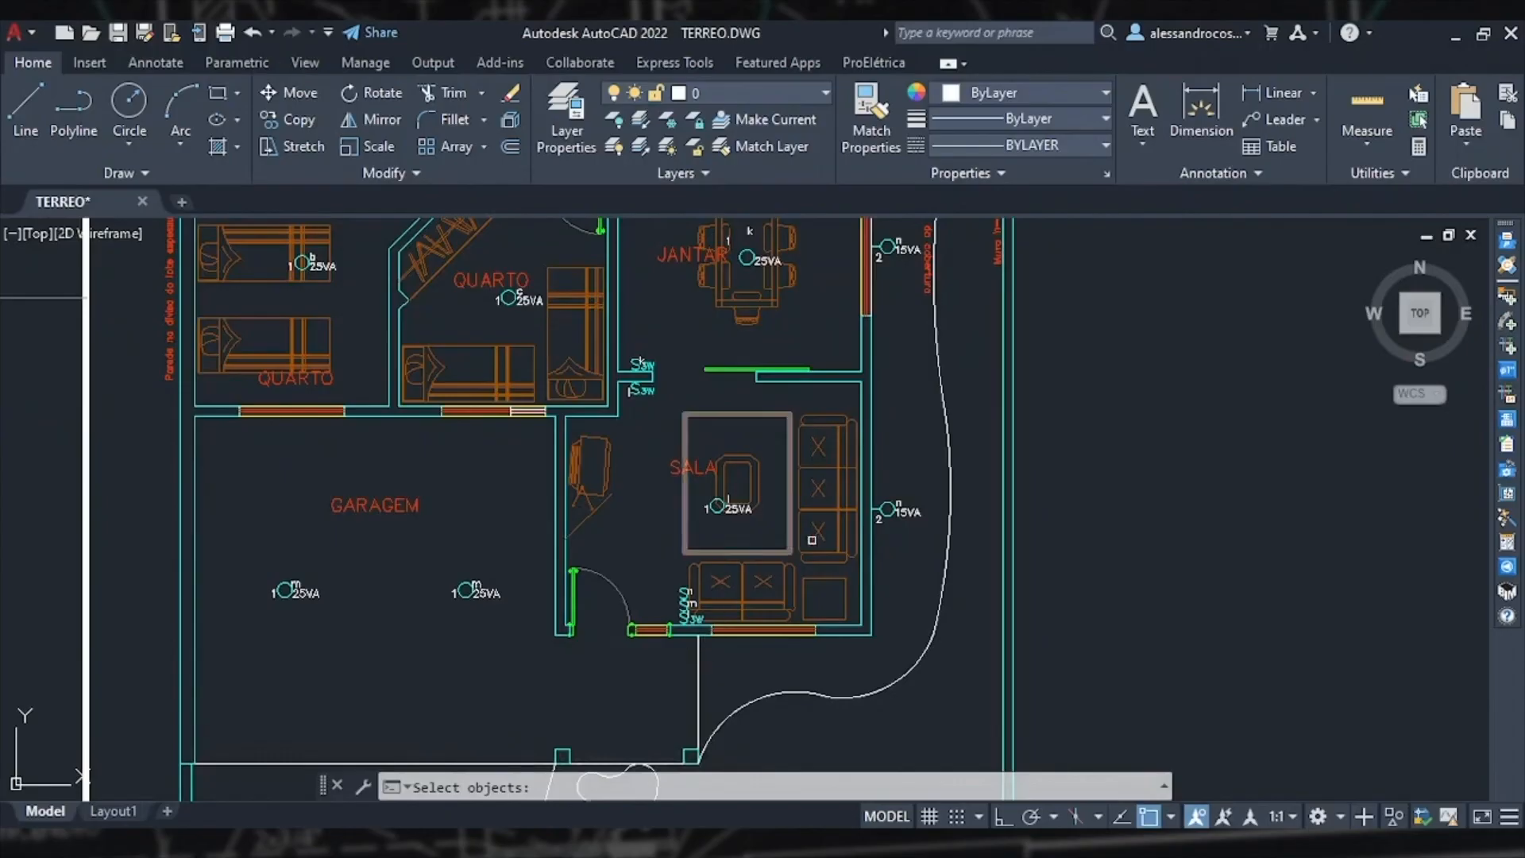
{"action": "scroll", "coordinate": [746, 508], "scroll_direction": "up", "scroll_amount": 5}
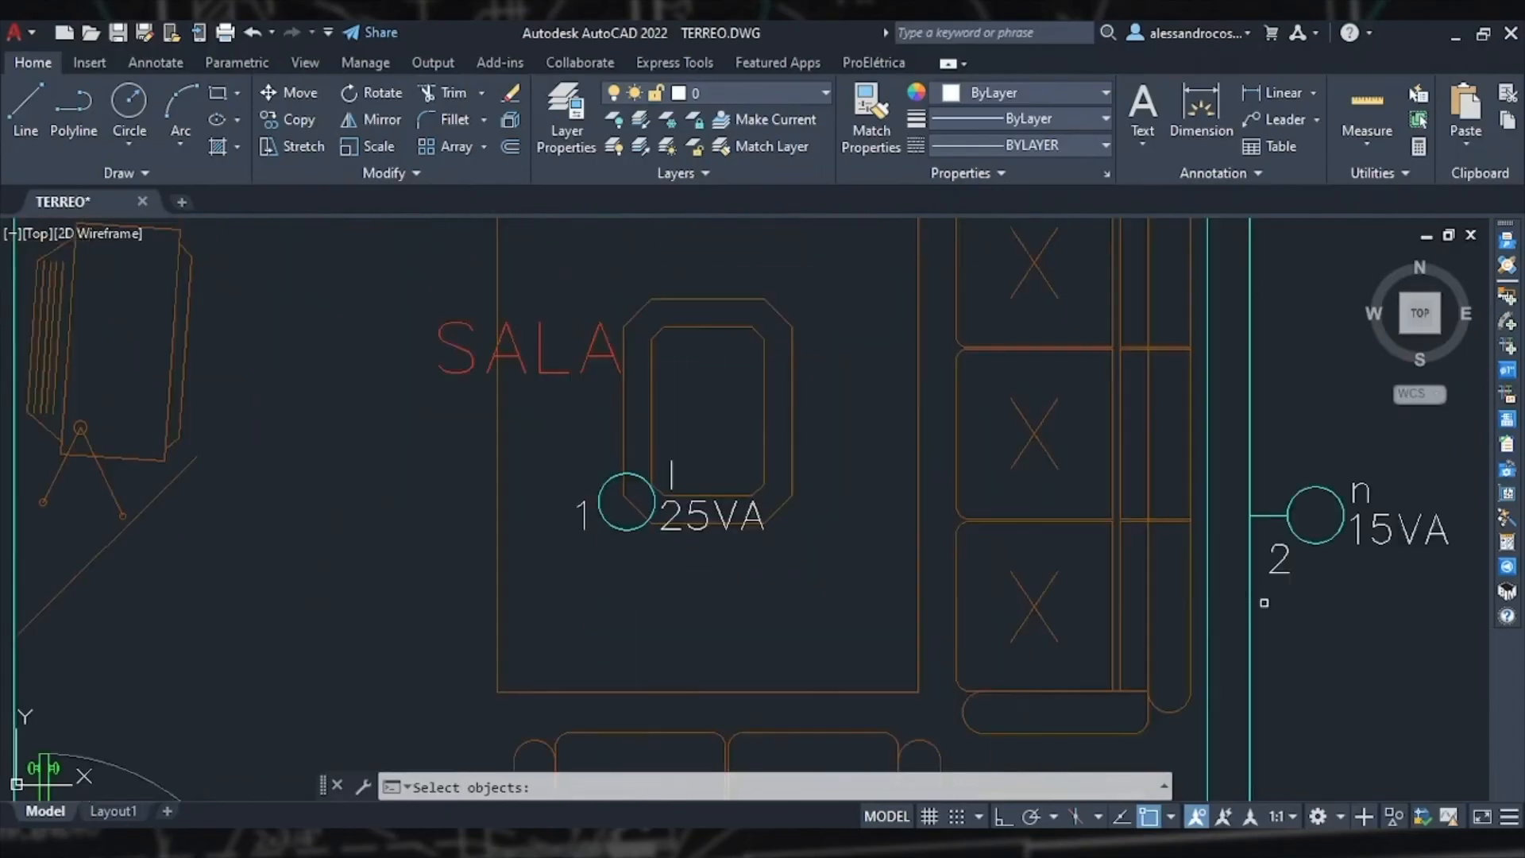
{"action": "key", "text": "Escape"}
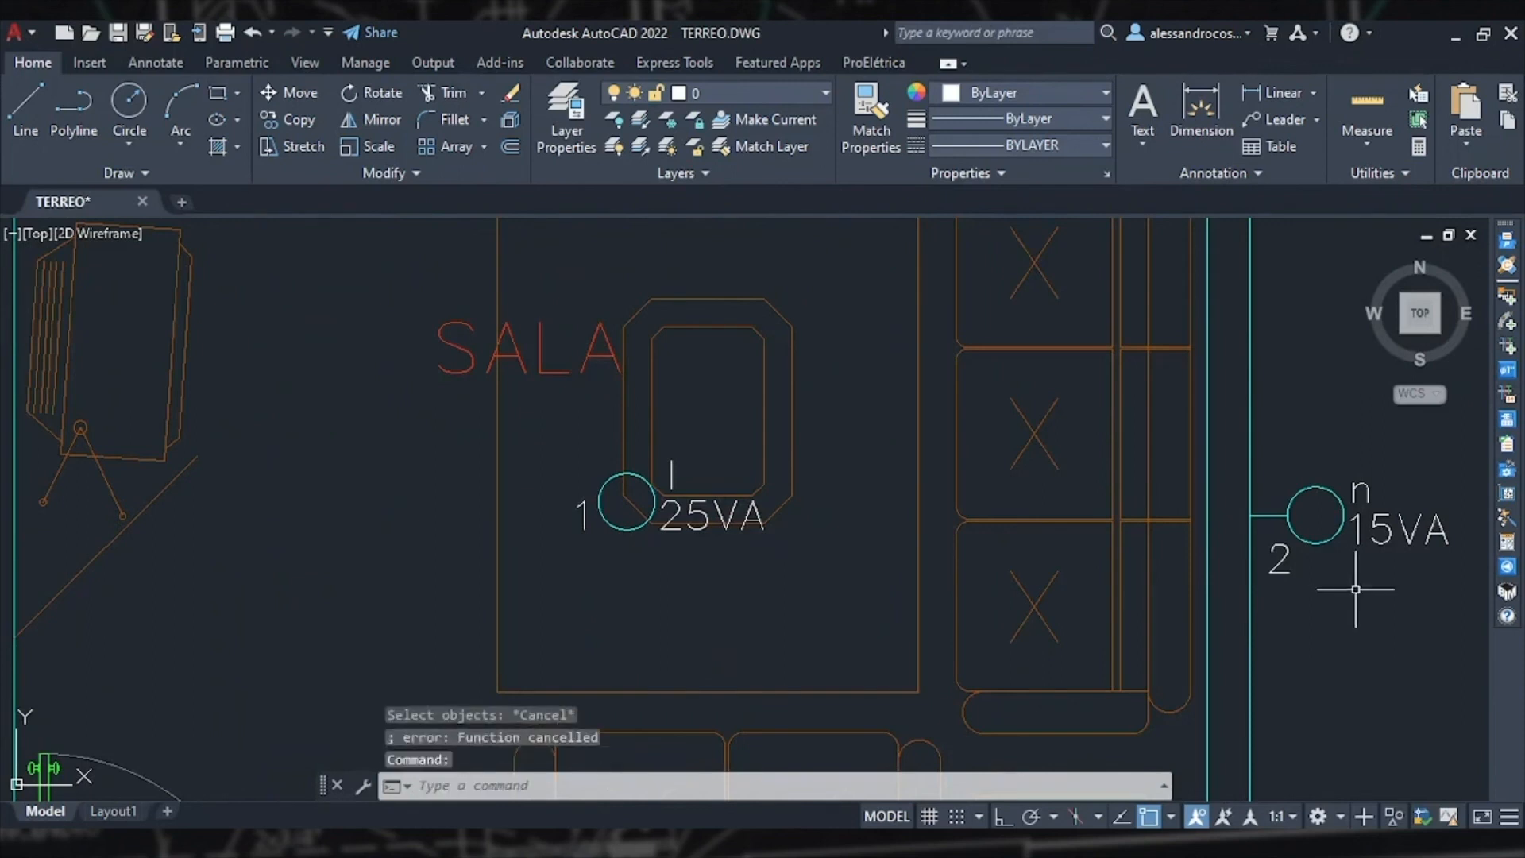
Step: Turn off the MÓVEIS layer by picking the living-room sofa to hide the furniture
{"action": "scroll", "coordinate": [817, 548], "scroll_direction": "down", "scroll_amount": 2}
{"action": "scroll", "coordinate": [817, 548], "scroll_direction": "down", "scroll_amount": 4}
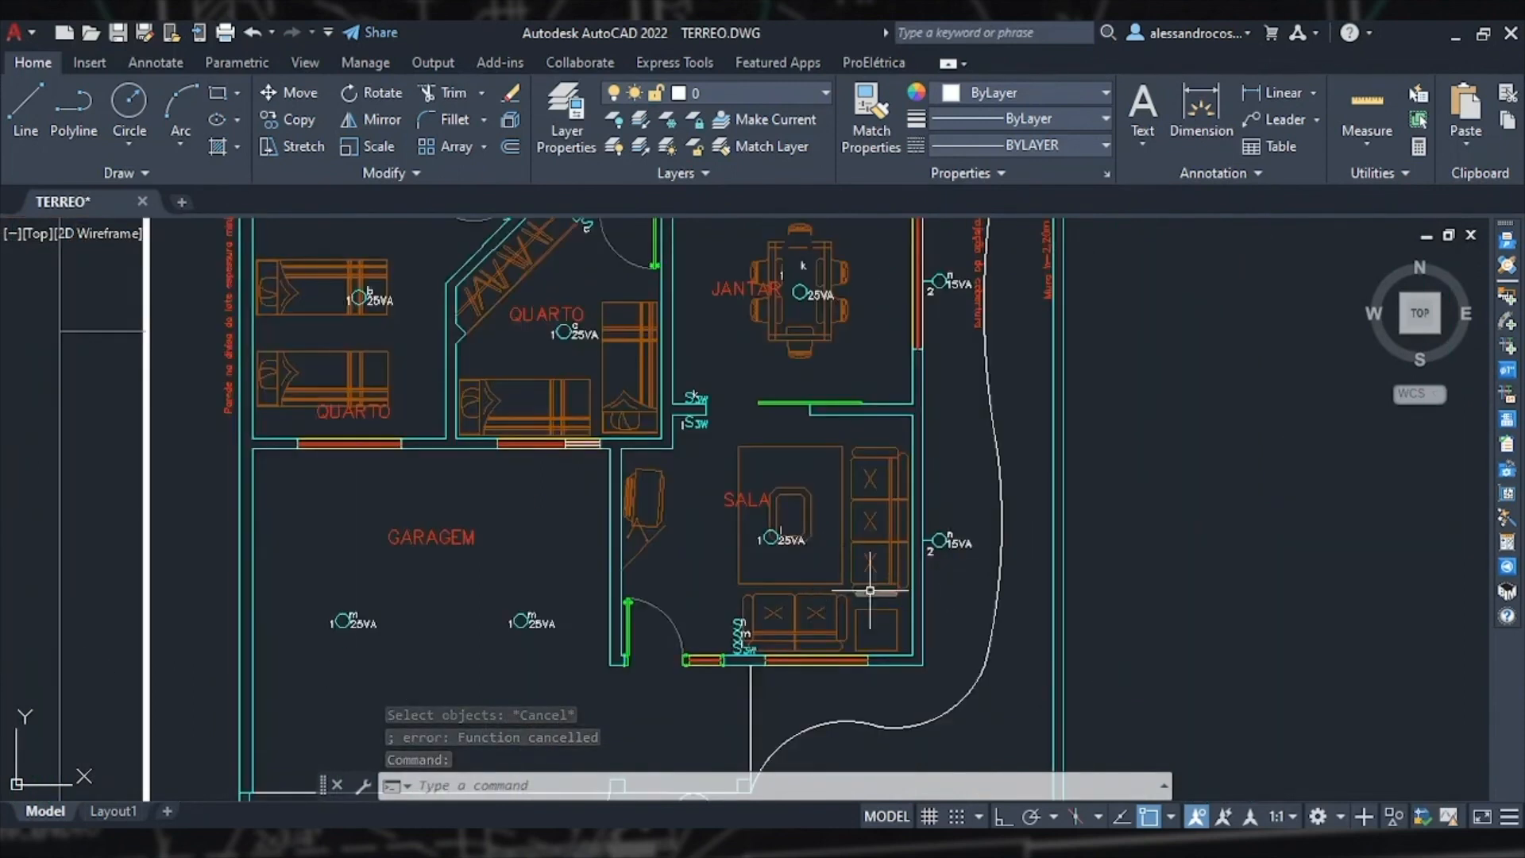
{"action": "left_click", "coordinate": [906, 595]}
{"action": "left_click", "coordinate": [858, 417]}
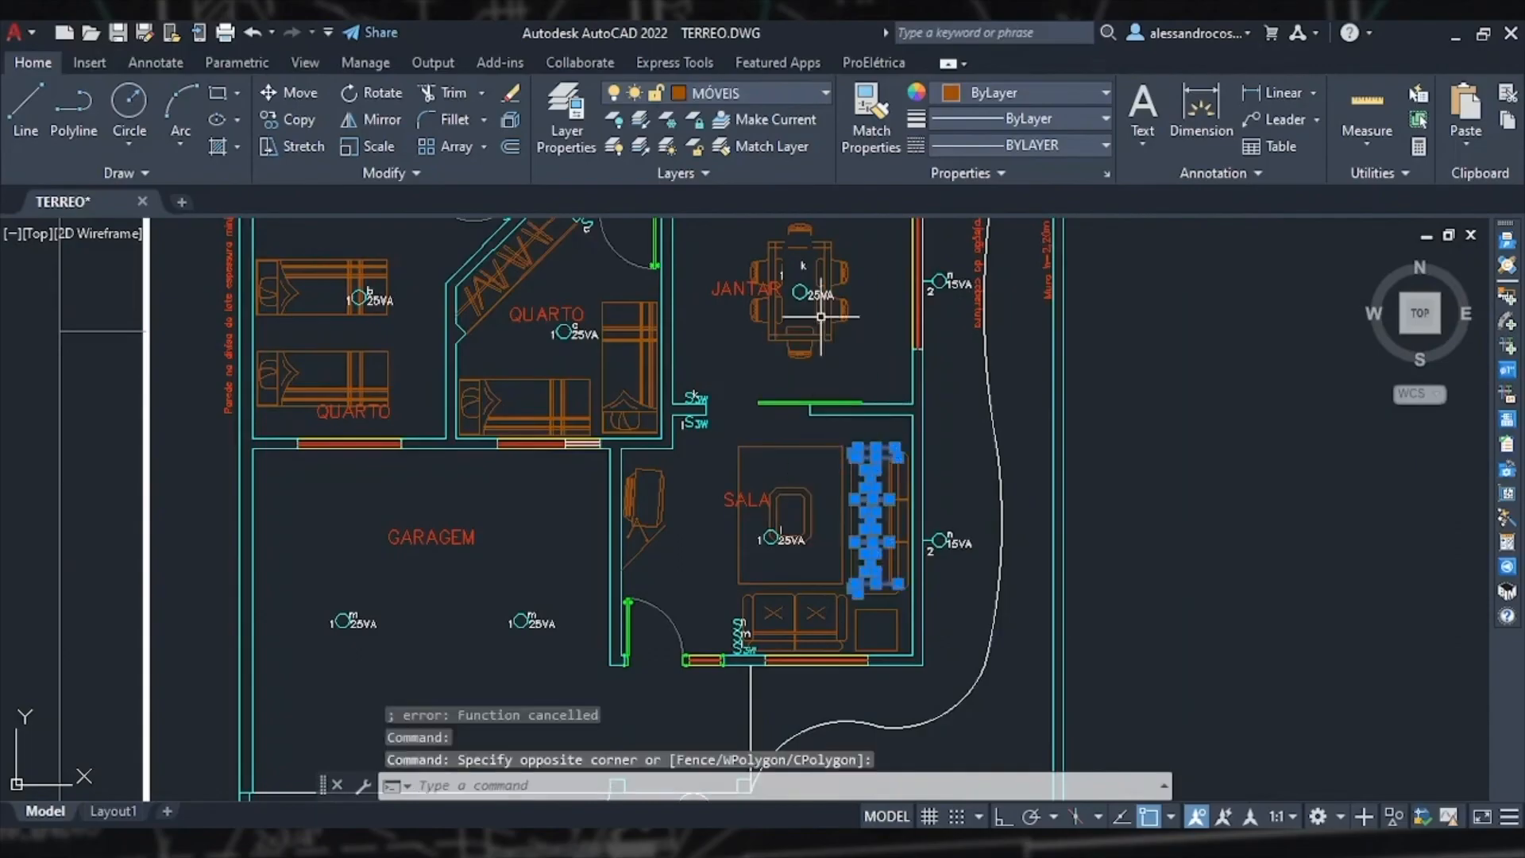
{"action": "left_click", "coordinate": [743, 95]}
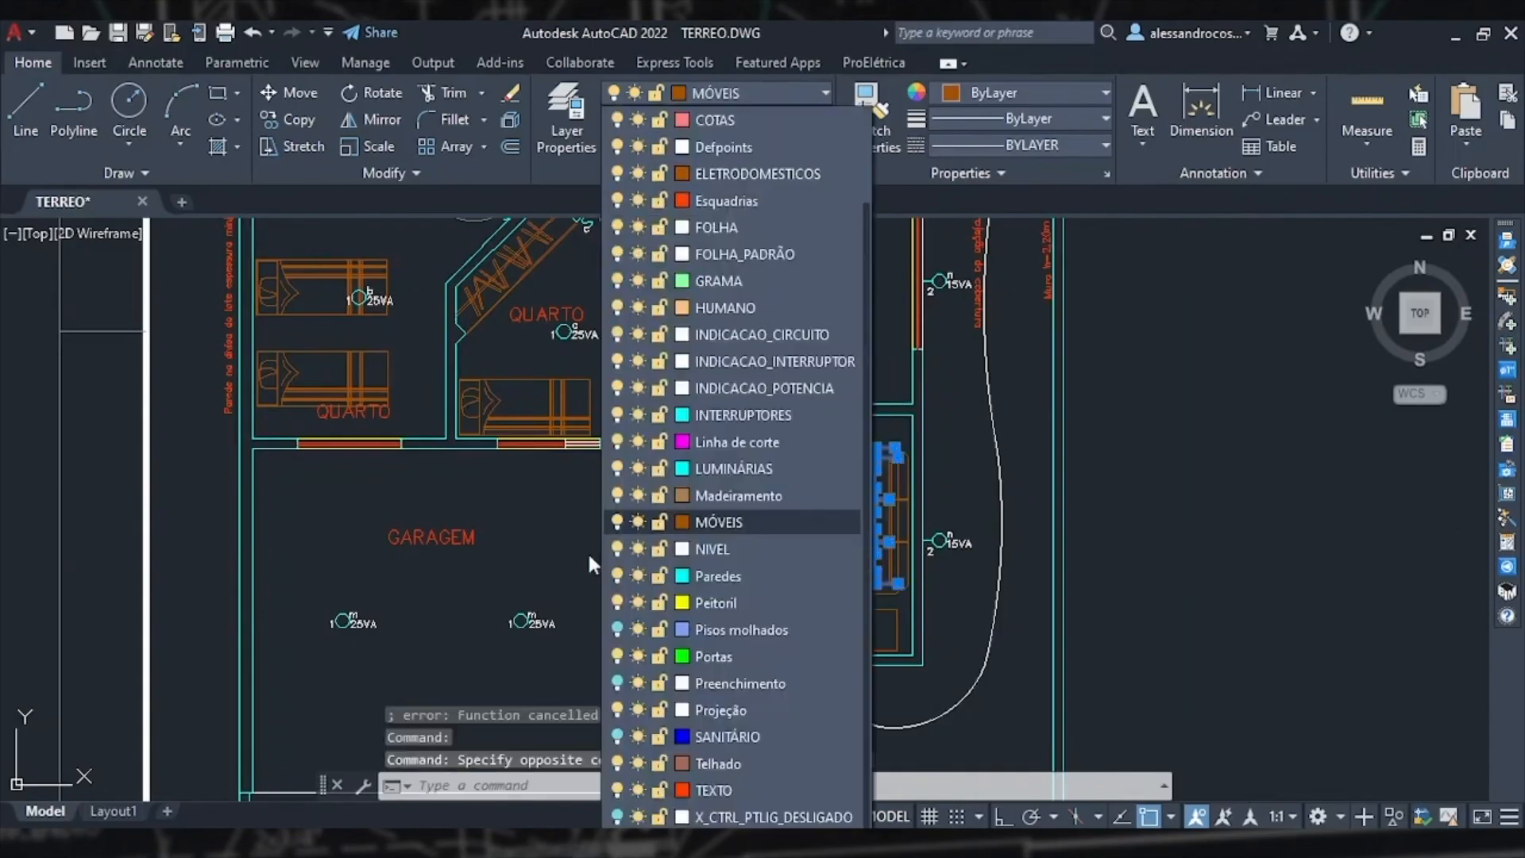
{"action": "left_click", "coordinate": [617, 522]}
{"action": "key", "text": "Escape"}
{"action": "scroll", "coordinate": [599, 543], "scroll_direction": "down", "scroll_amount": 2}
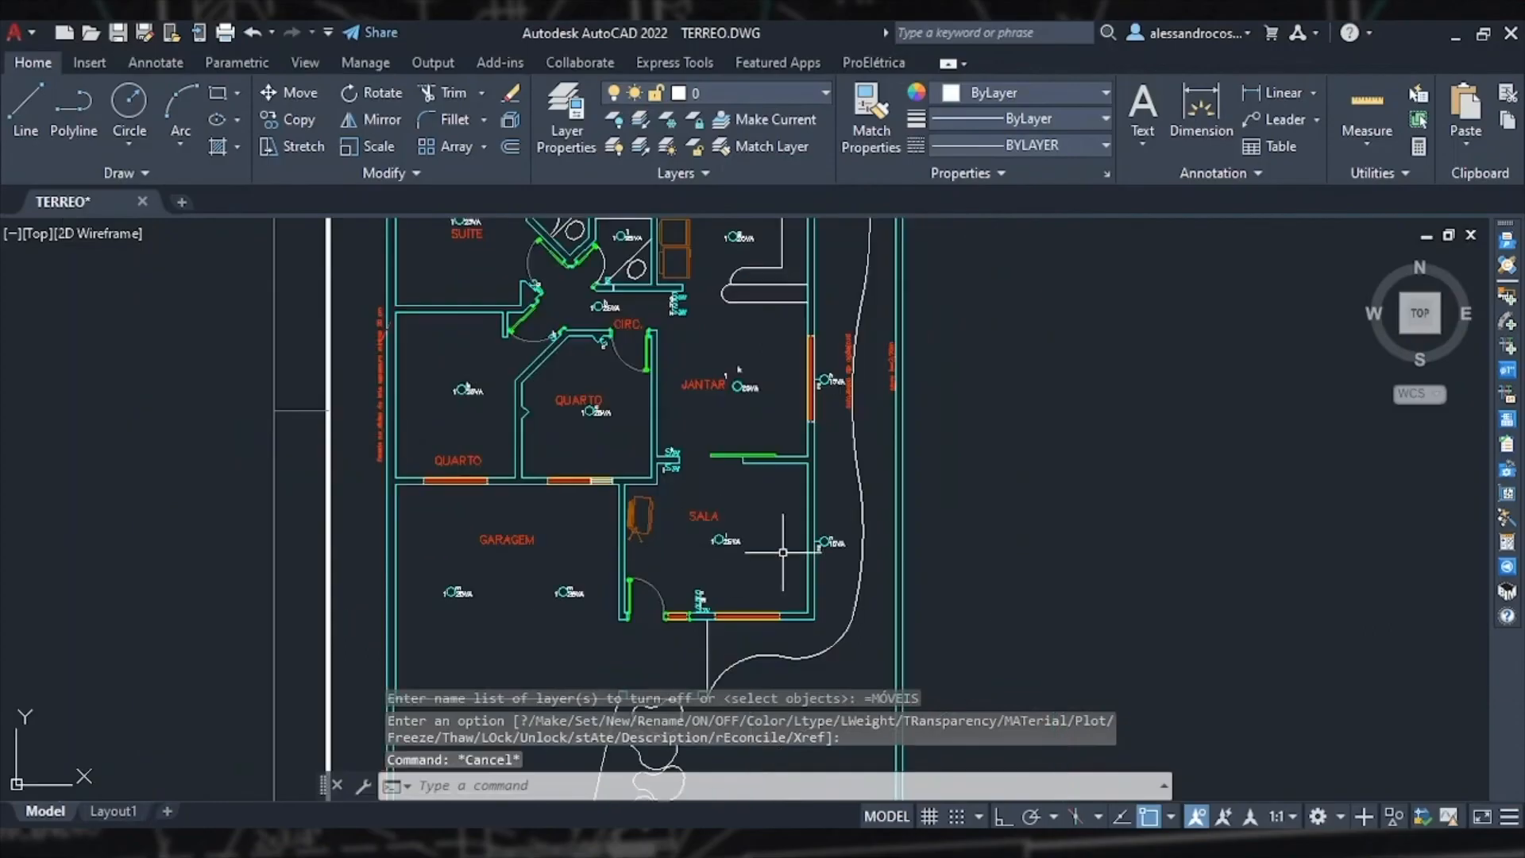
Step: Review the finished ground-floor lighting layout across the whole plan
{"action": "scroll", "coordinate": [570, 457], "scroll_direction": "up", "scroll_amount": 2}
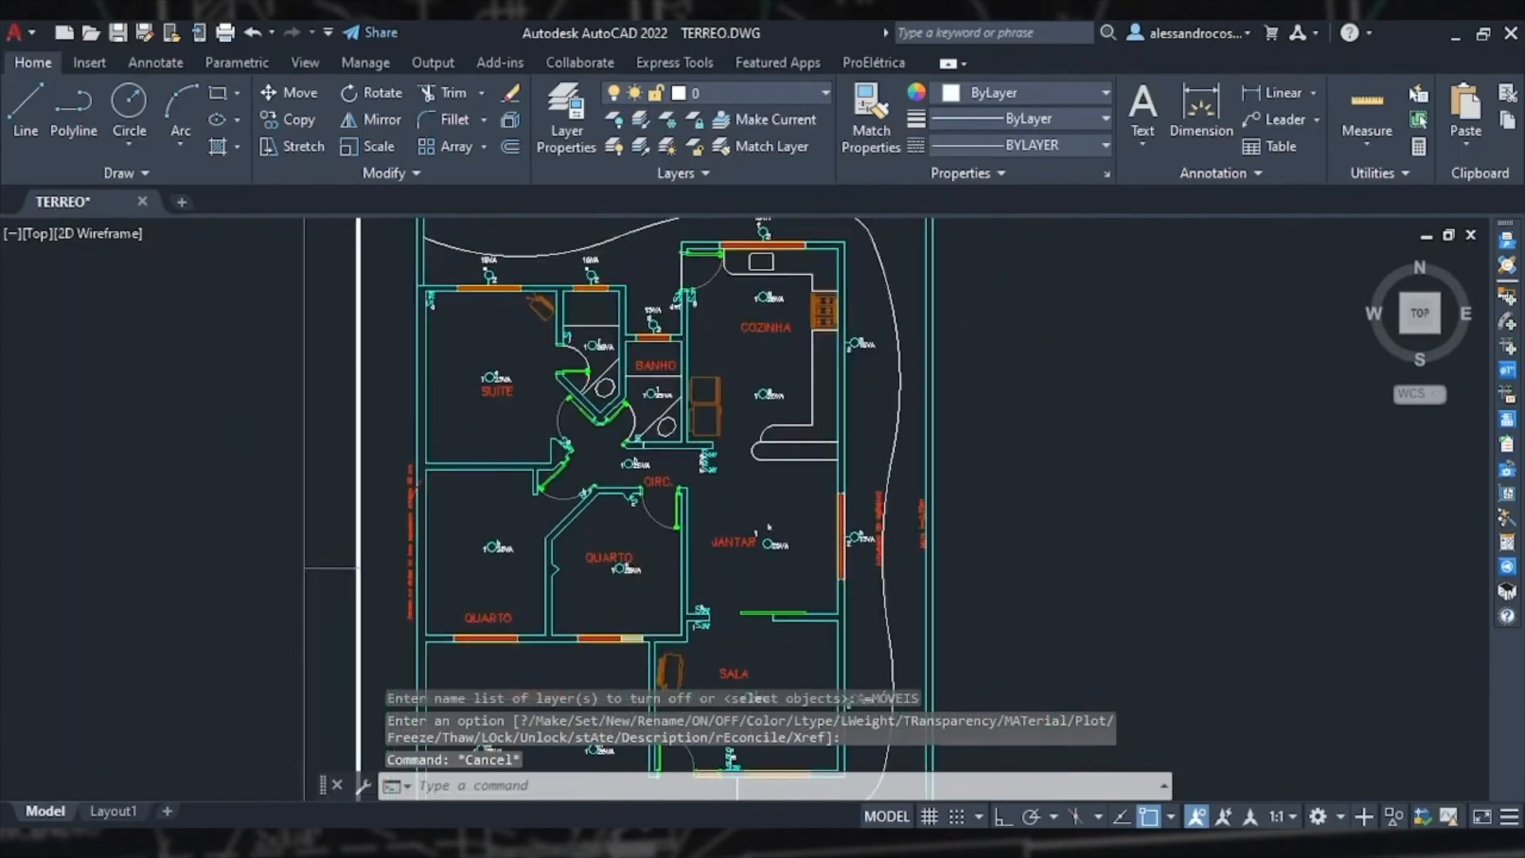
{"action": "scroll", "coordinate": [682, 540], "scroll_direction": "up", "scroll_amount": 2}
{"action": "scroll", "coordinate": [679, 540], "scroll_direction": "down", "scroll_amount": 2}
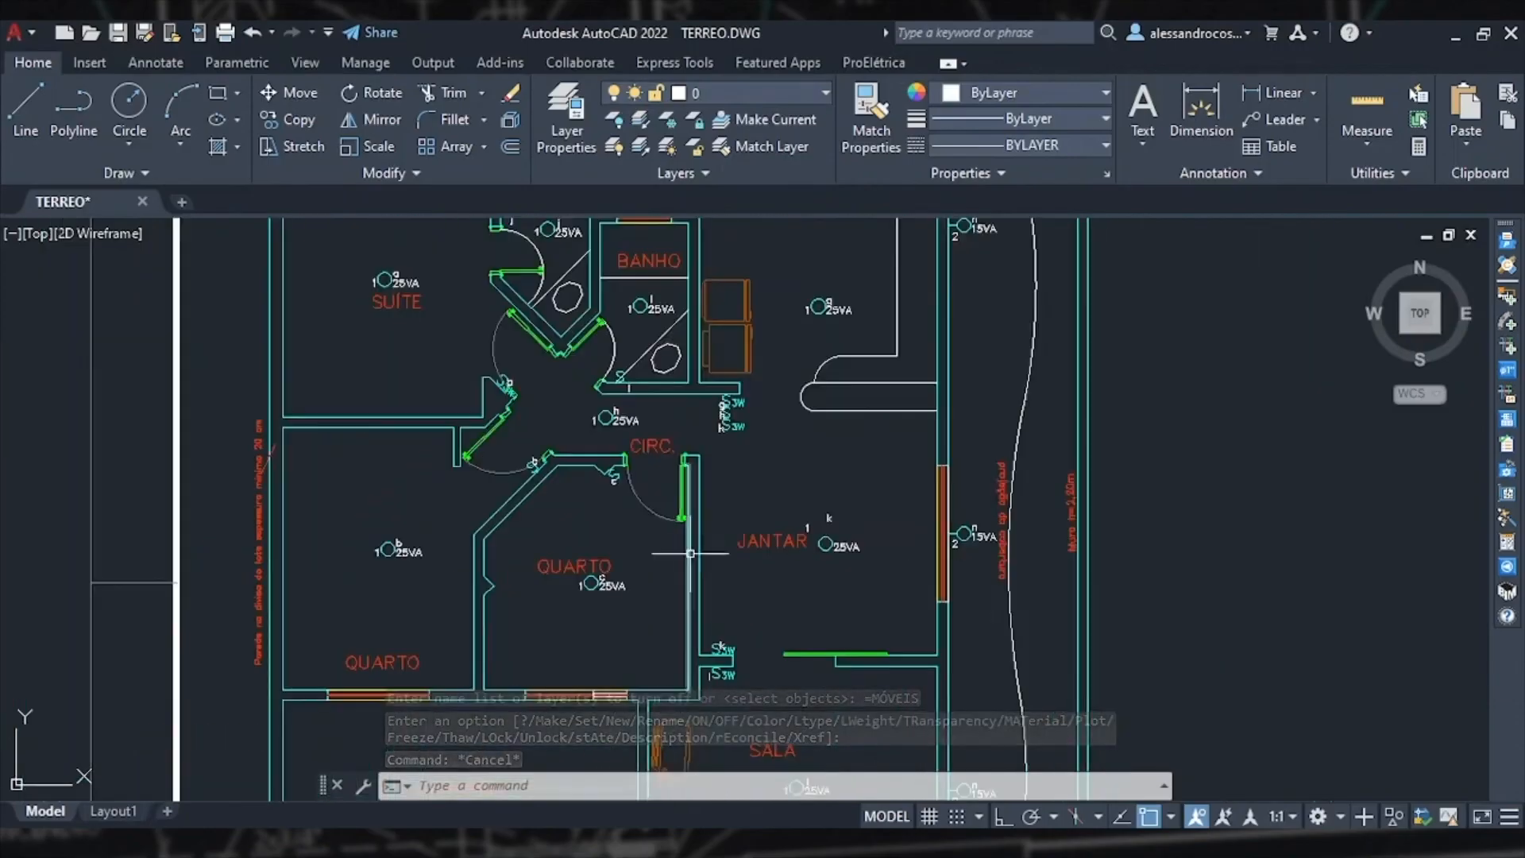
{"action": "mouse_move", "coordinate": [485, 461]}
{"action": "middle_mouse_down"}
{"action": "mouse_move", "coordinate": [508, 631]}
{"action": "mouse_move", "coordinate": [613, 662]}
{"action": "middle_mouse_up"}
{"action": "mouse_move", "coordinate": [831, 663]}
{"action": "middle_mouse_down"}
{"action": "mouse_move", "coordinate": [739, 496]}
{"action": "mouse_move", "coordinate": [717, 486]}
{"action": "mouse_move", "coordinate": [796, 281]}
{"action": "middle_mouse_up"}
{"action": "middle_click_drag", "start_coordinate": [806, 659], "coordinate": [864, 428]}
{"action": "scroll", "coordinate": [864, 428], "scroll_direction": "down", "scroll_amount": 10}
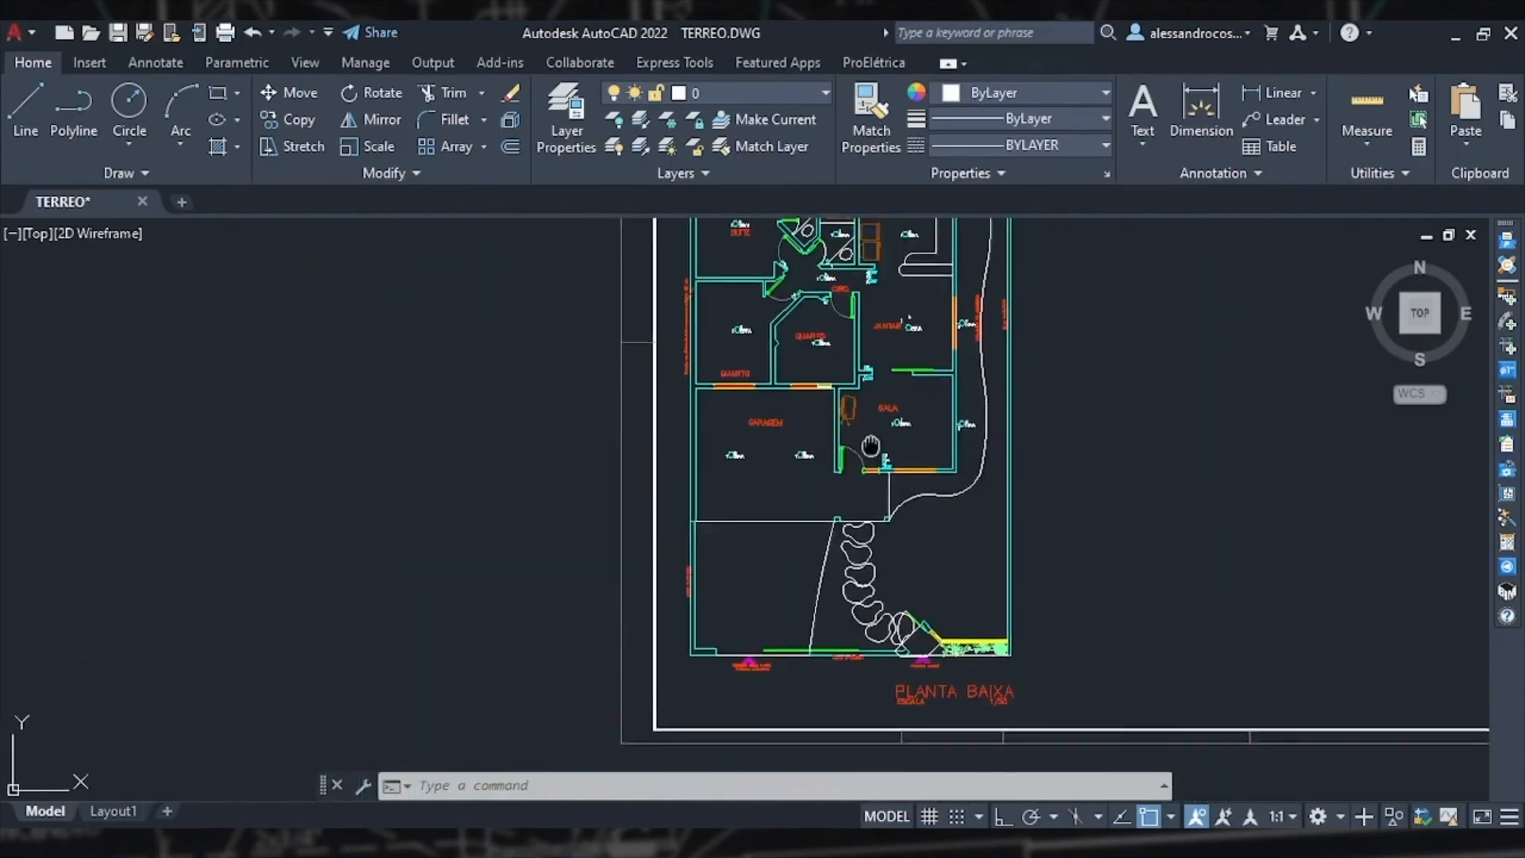
{"action": "scroll", "coordinate": [866, 508], "scroll_direction": "up", "scroll_amount": 2}
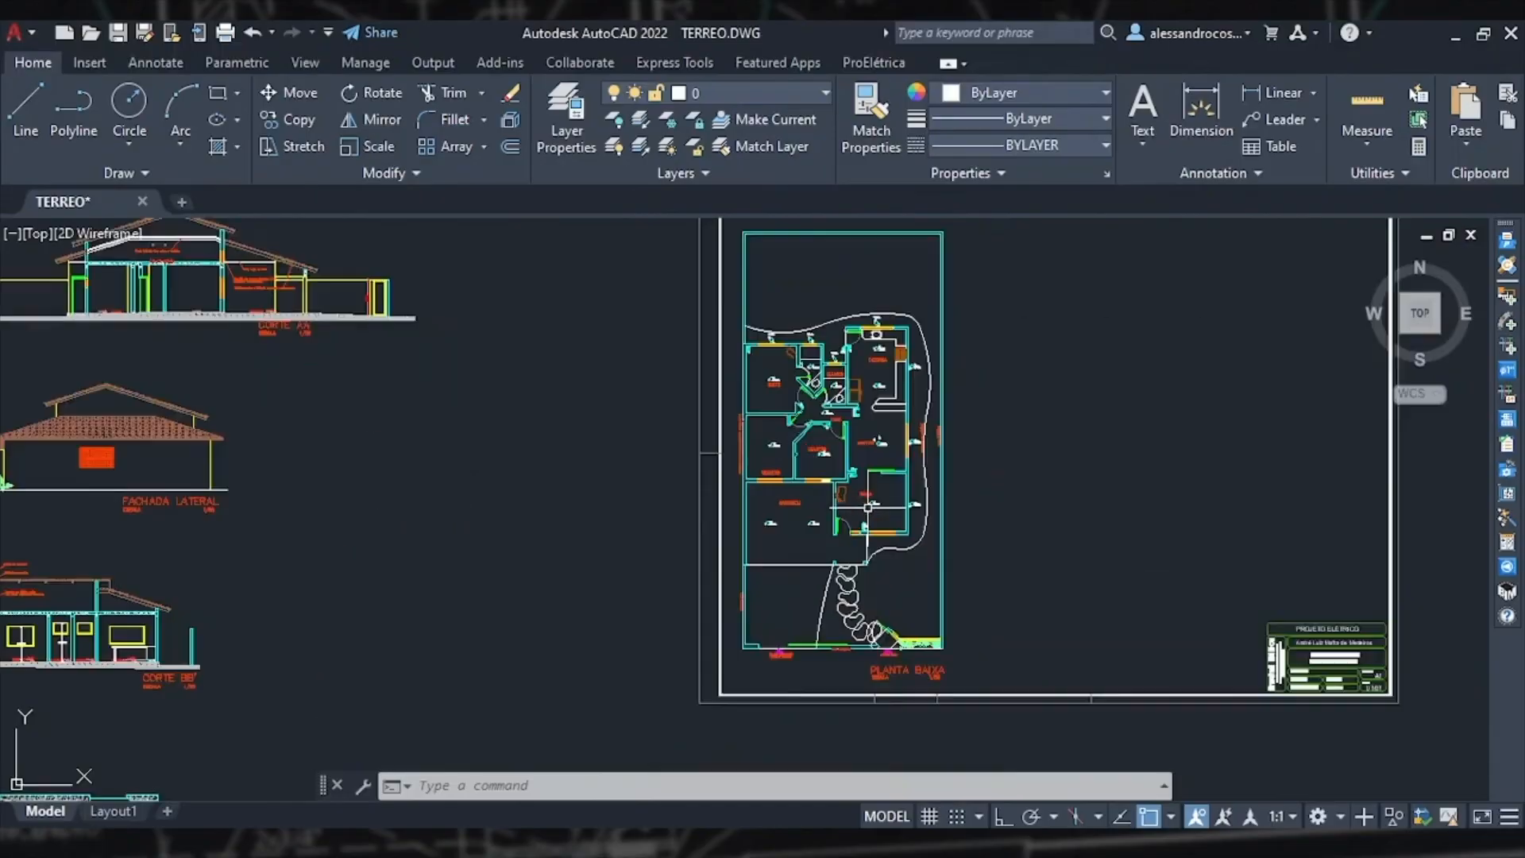
{"action": "middle_click_drag", "start_coordinate": [868, 506], "coordinate": [701, 555]}
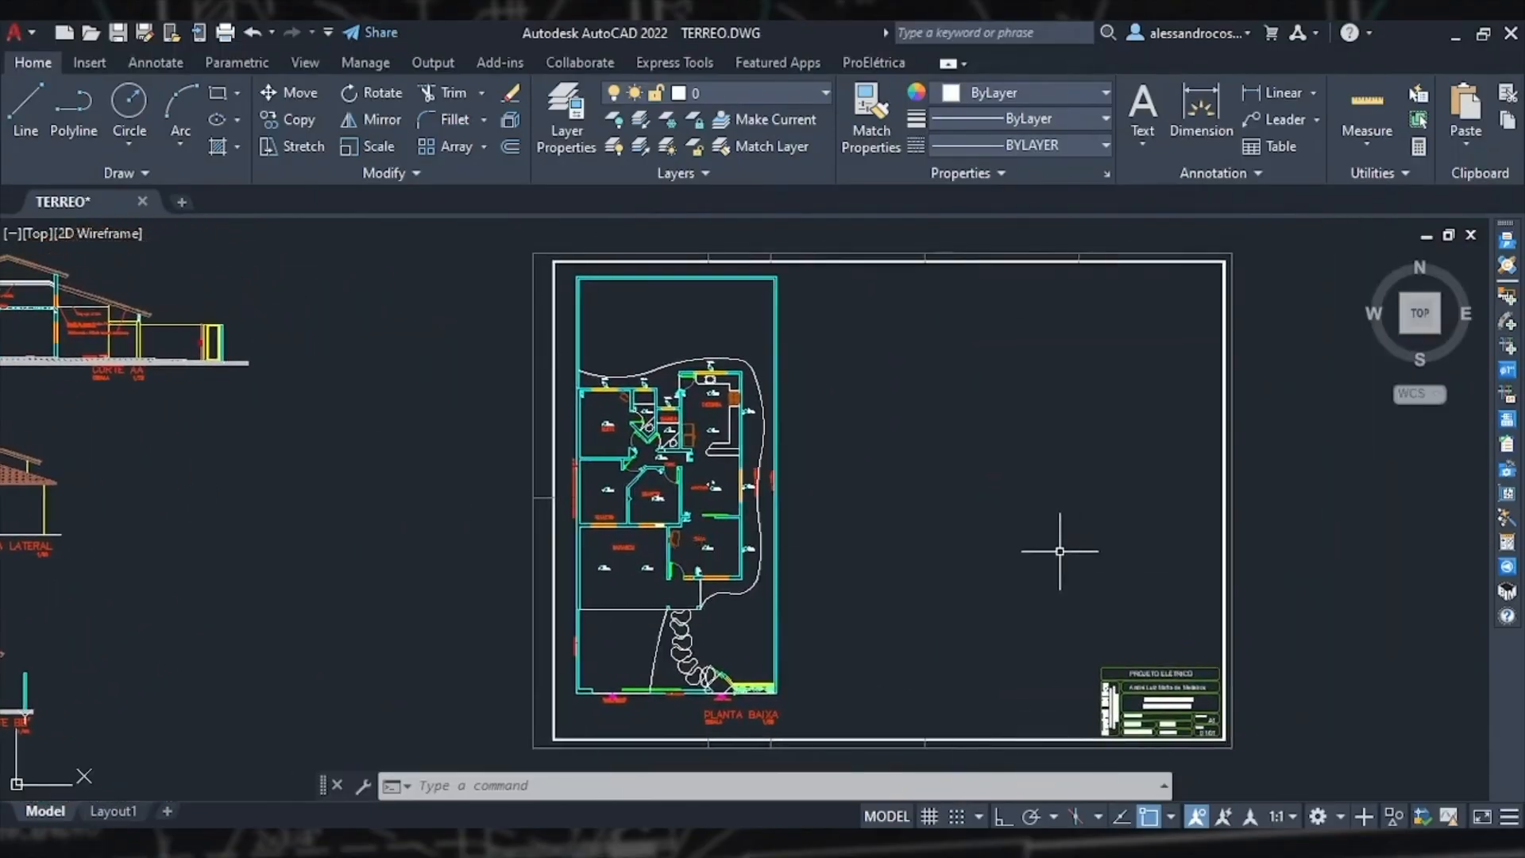